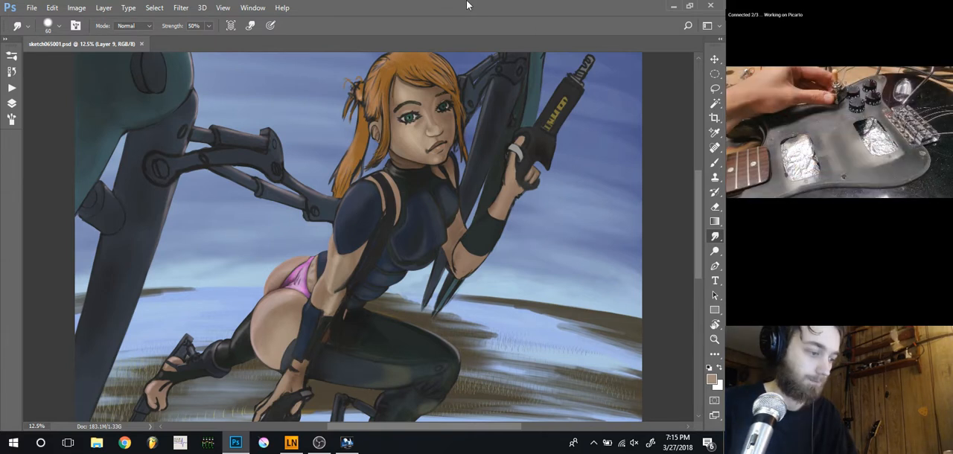
Paint a sampled skin tone along the lowered forearm with a 50 px brush at 70% opacity, and save the document
key(ctrl+plus)
key(ctrl+plus)
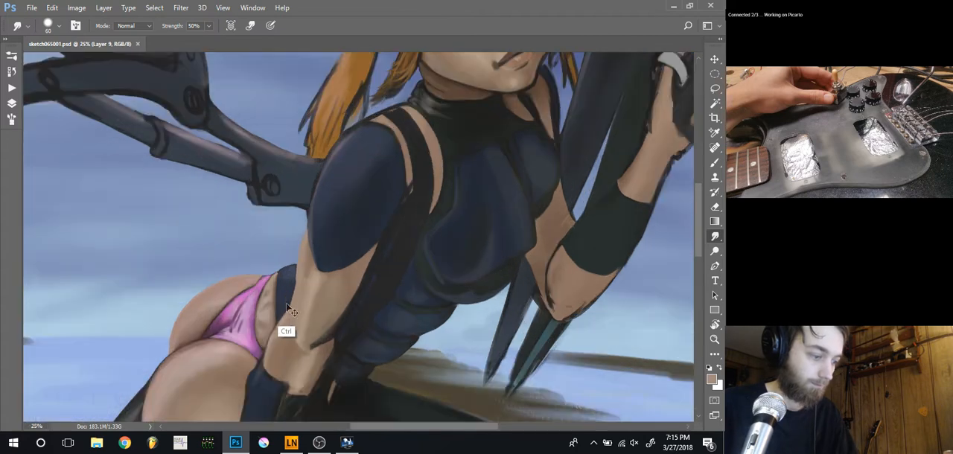
drag(292, 311, 304, 274)
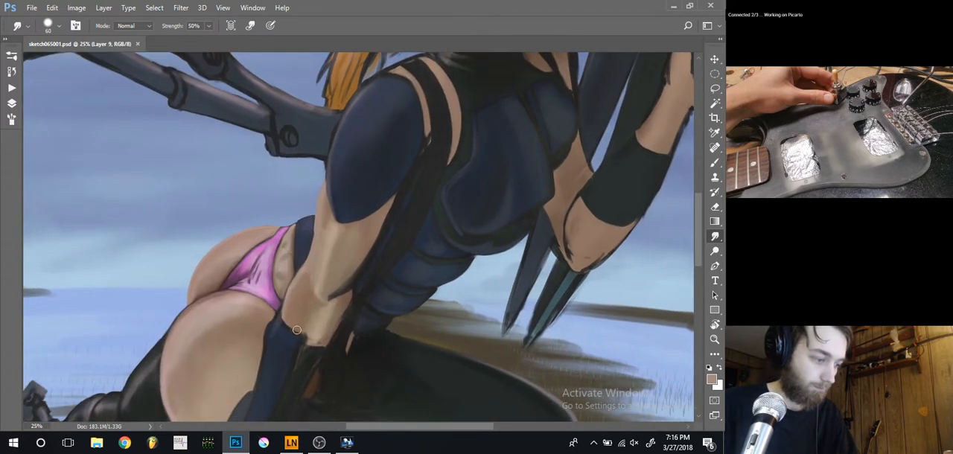
key(ctrl+plus)
key(b)
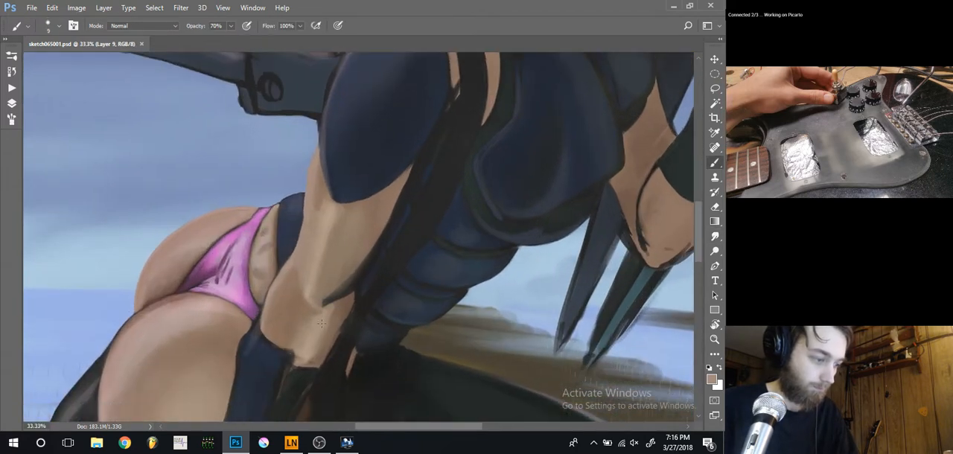
alt+click(323, 319)
key(bracketright)
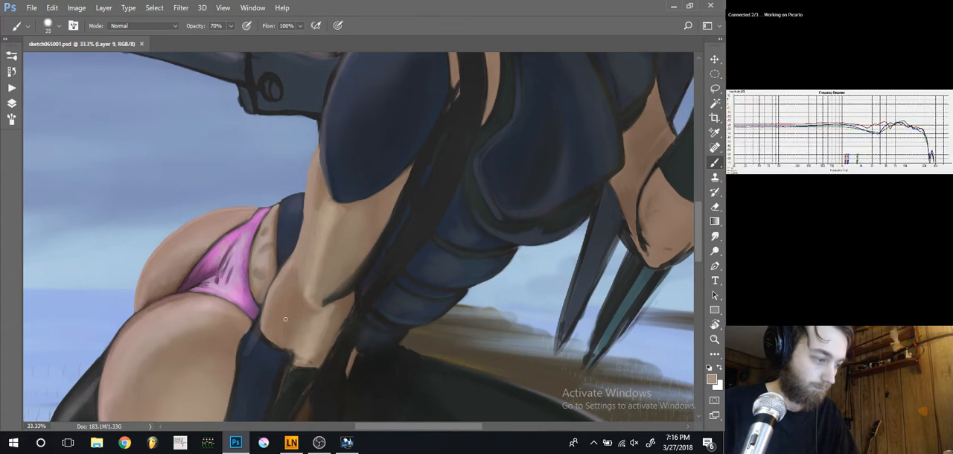
key(bracketright)
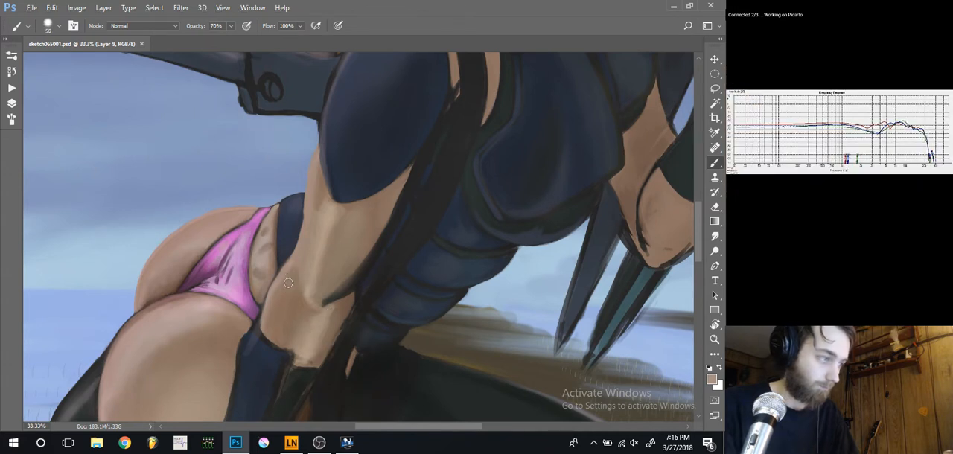
drag(280, 294, 247, 276)
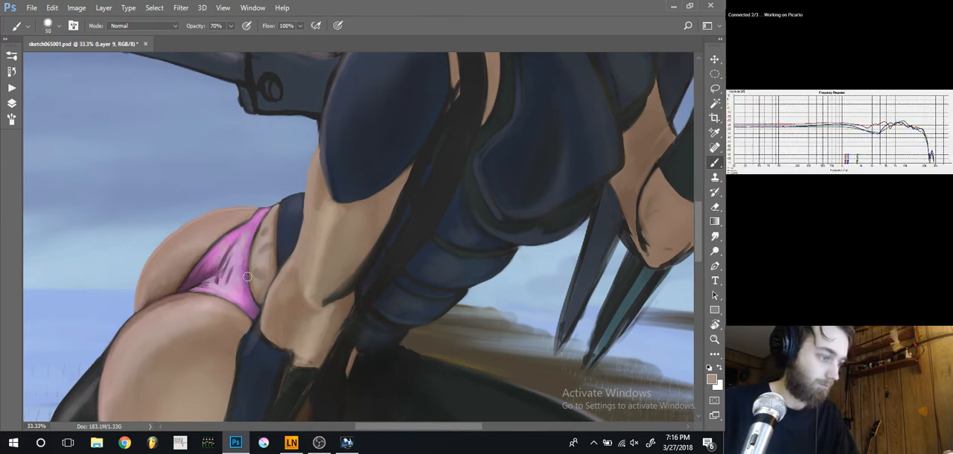
key(ctrl+s)
Add a new layer and paint skin tone over the lowered forearm between elbow and glove, using a brush up to 100 px
click(11, 104)
click(11, 103)
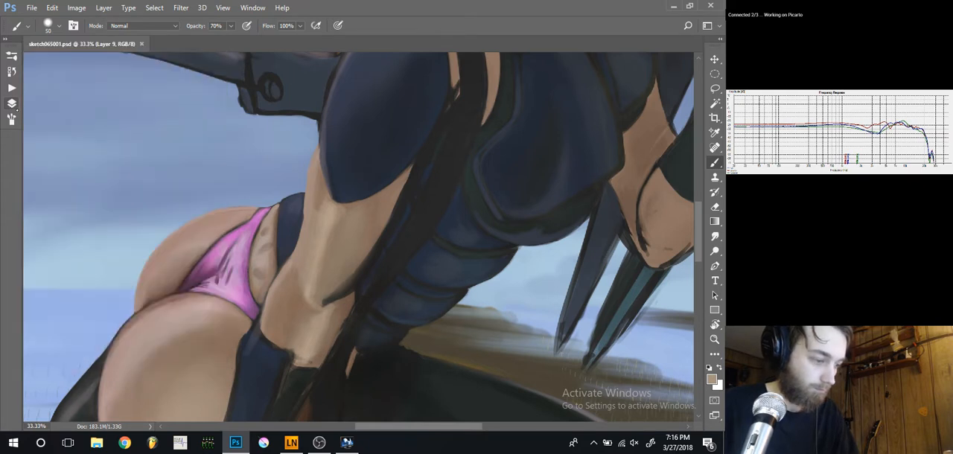
key(ctrl+shift+alt+n)
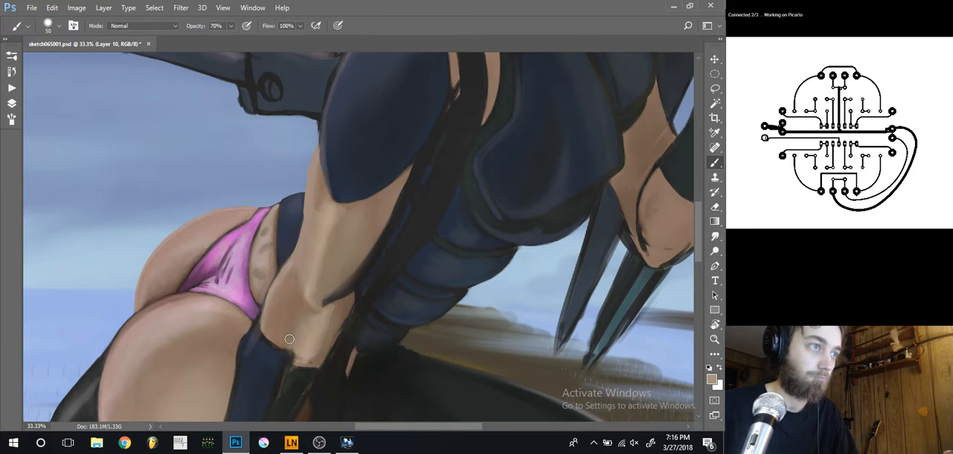
drag(290, 347, 289, 348)
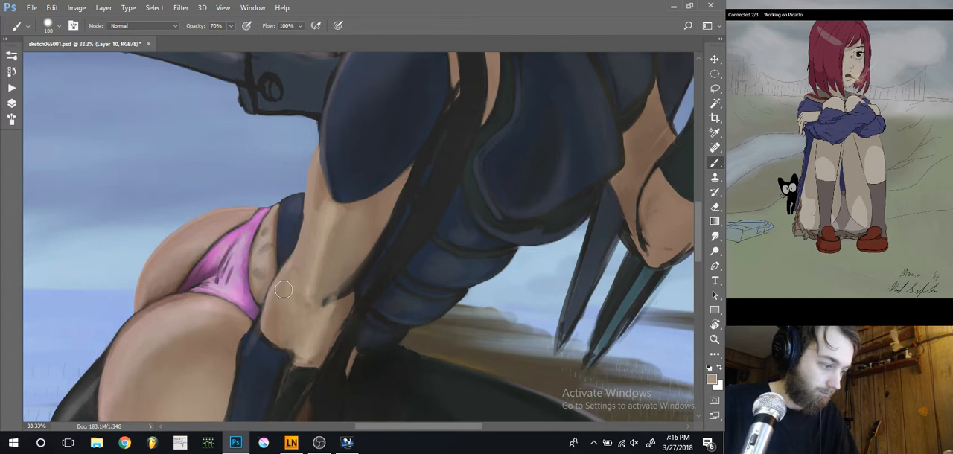
drag(282, 290, 278, 324)
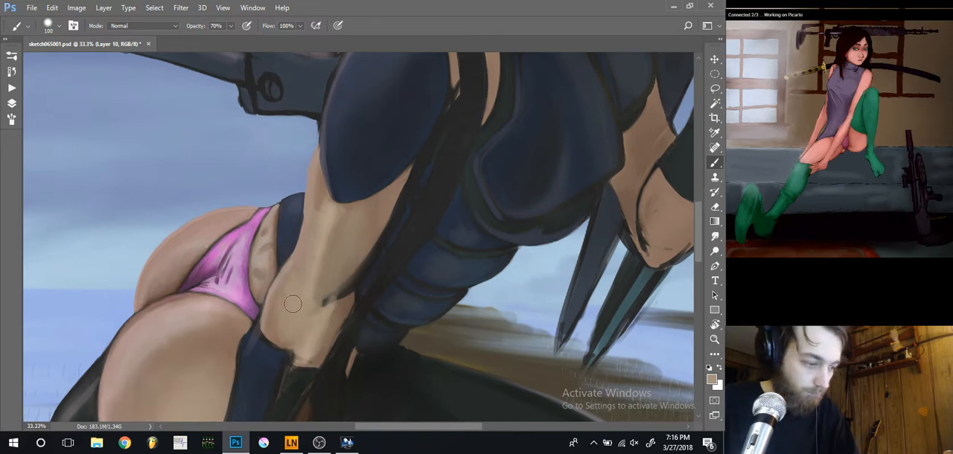
Set the foreground colour to 92816c and smooth the forearm above the glove with soft strokes, finishing with a 90 px brush
click(712, 380)
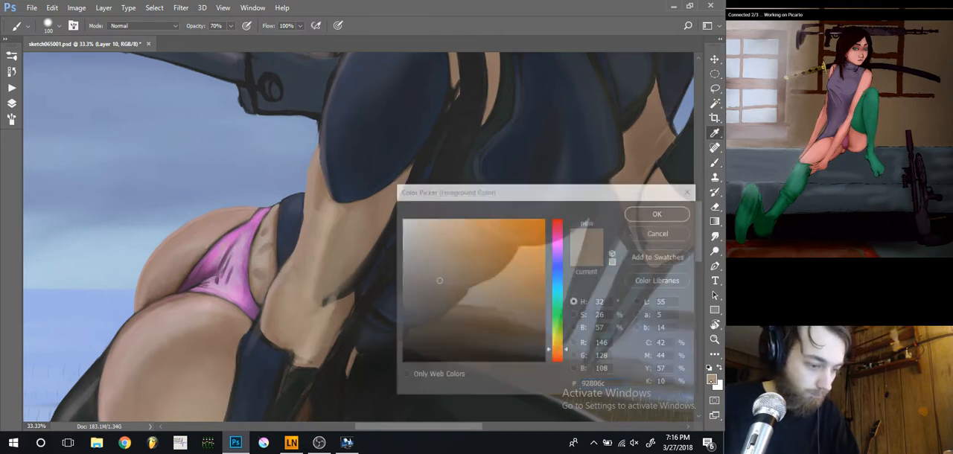
text(92816c)
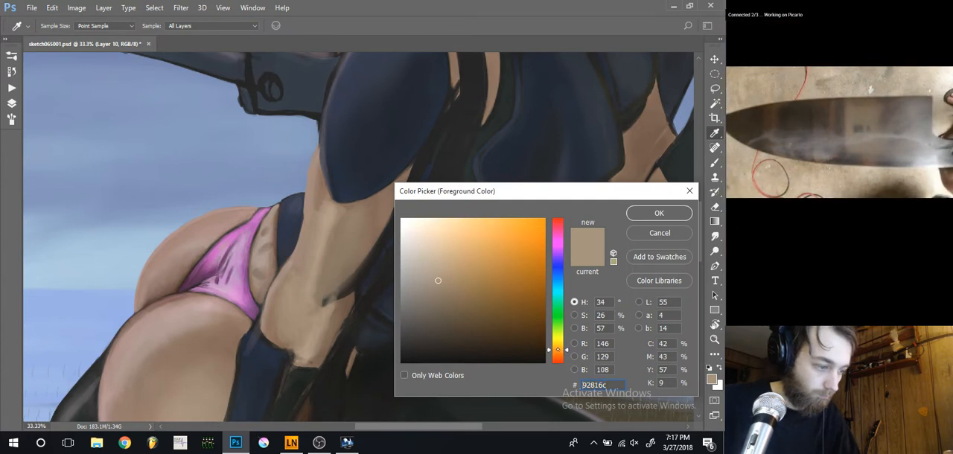
key(Return)
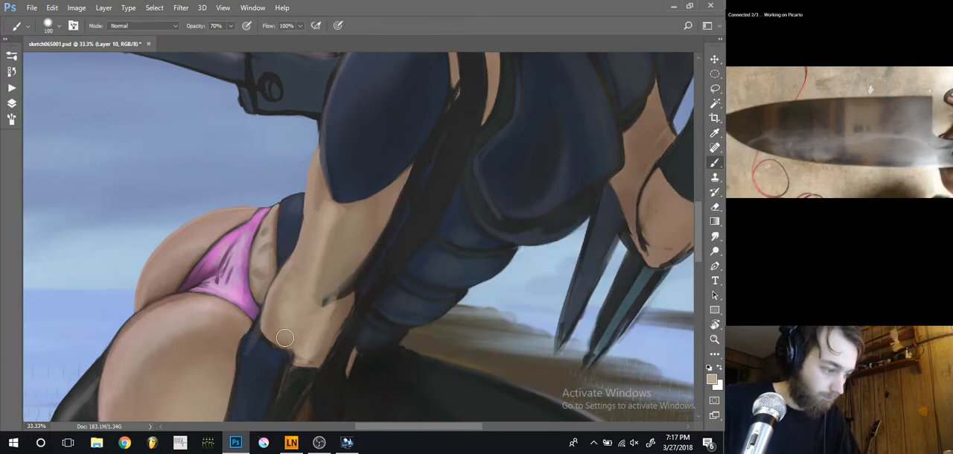
key(bracketright)
key(bracketright)
key(bracketright)
key(bracketright)
key(bracketright)
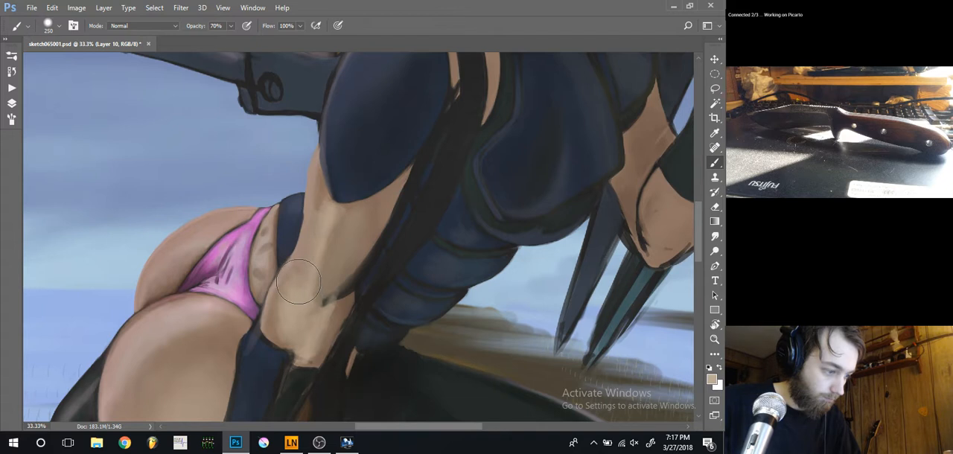
key(bracketleft)
key(bracketleft)
key(bracketleft)
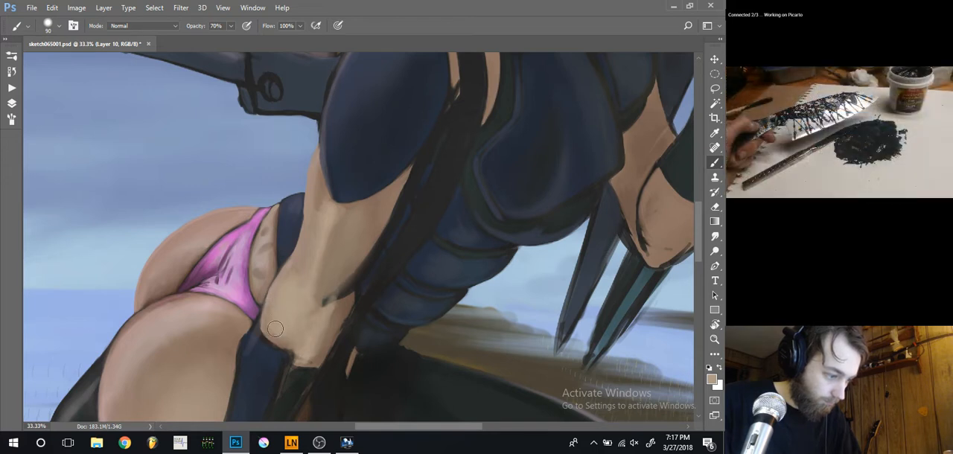
drag(276, 336, 293, 334)
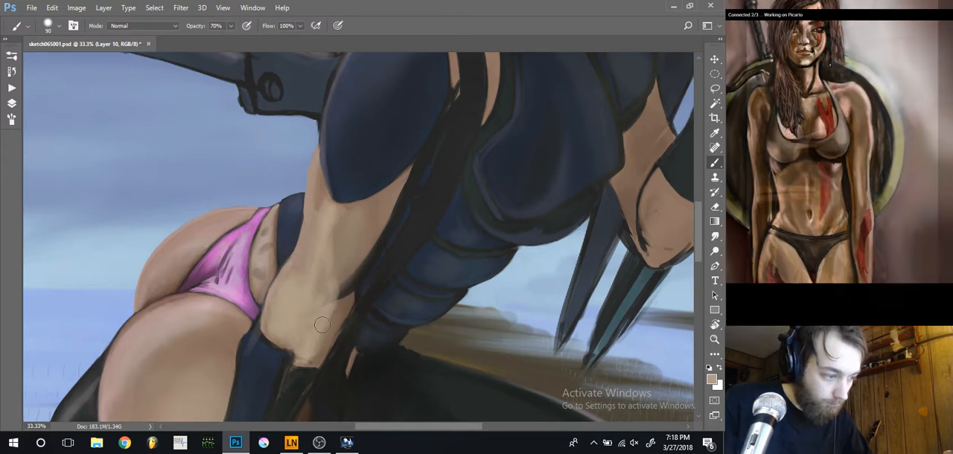
Paint a darker brown shadow at the lowered arm's elbow and lighter sampled skin tones around it with the 90 px brush
alt+click(322, 190)
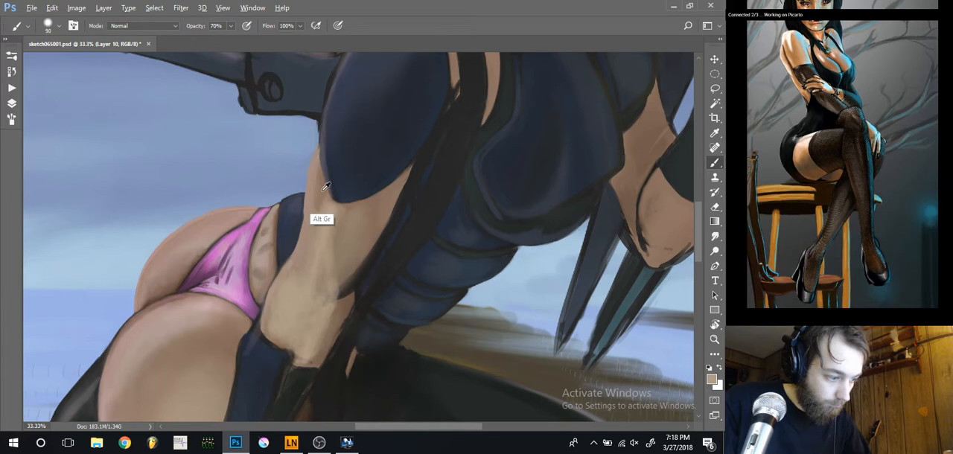
alt+click(322, 190)
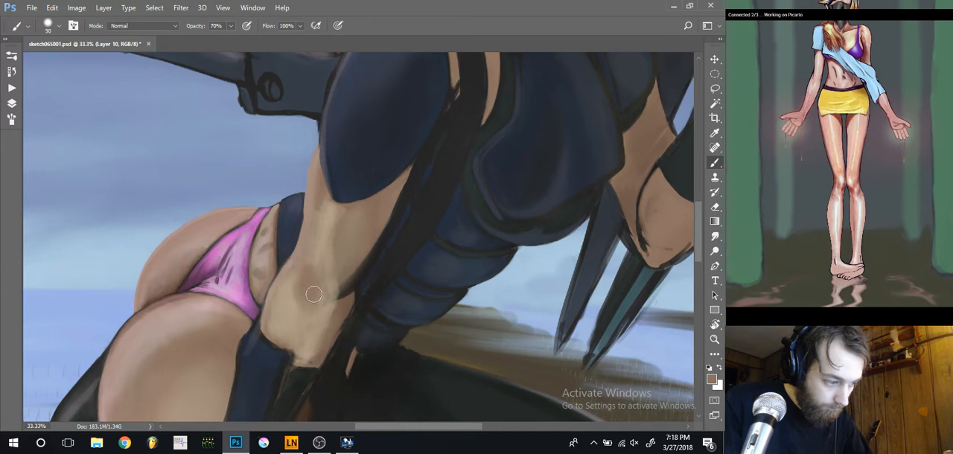
alt+click(330, 259)
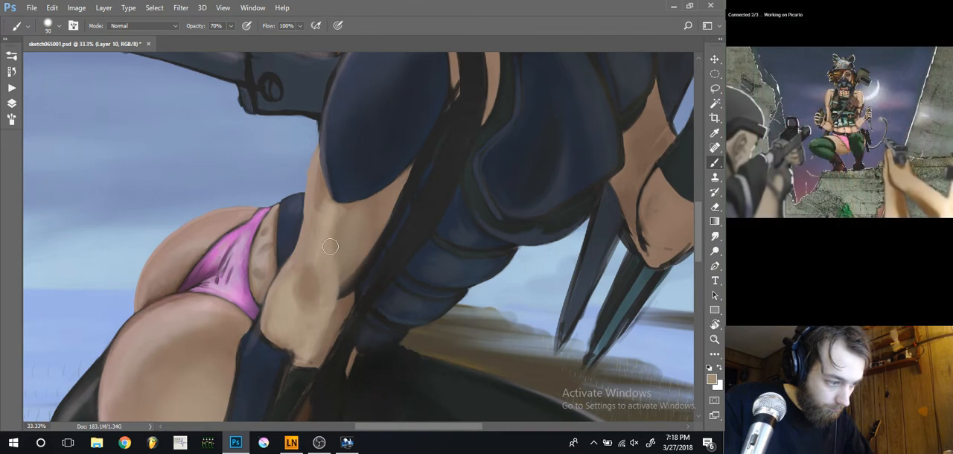
alt+click(331, 212)
drag(334, 266, 332, 297)
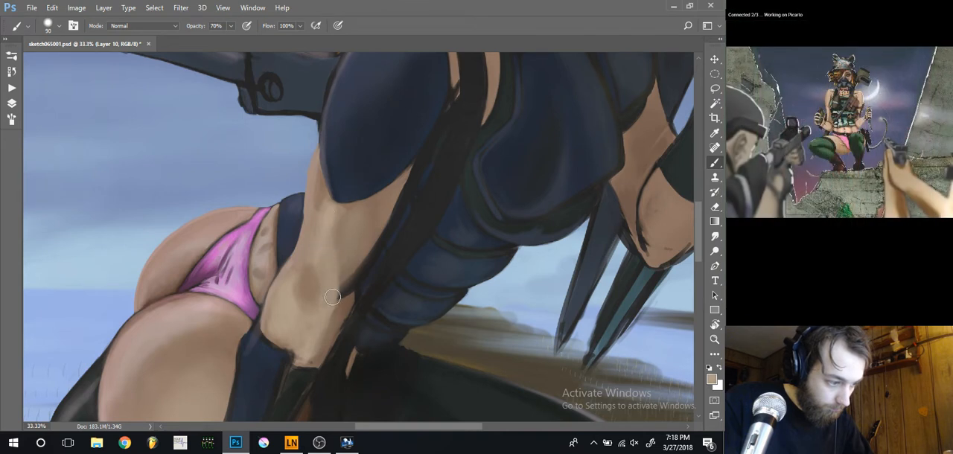
drag(327, 225, 322, 270)
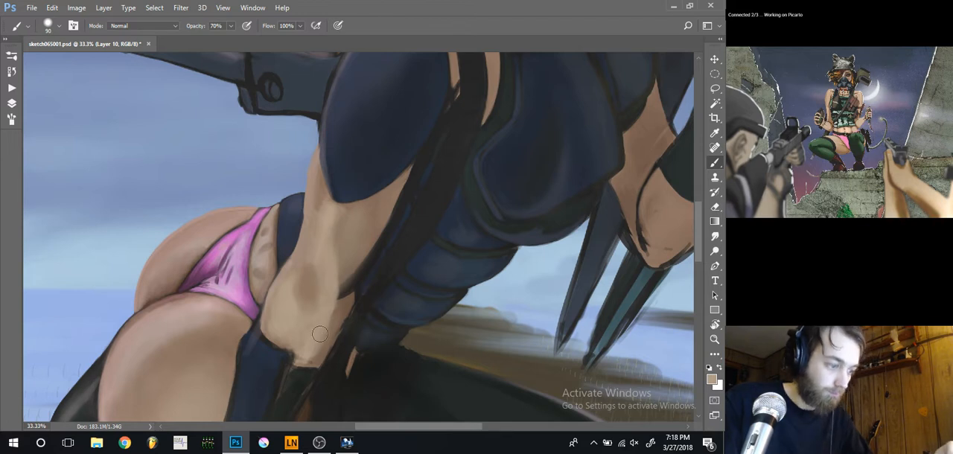
Shade the lowered arm's inner side, from the elbow up to the sleeve, with sampled brown skin tones
scroll(326, 276, down, 2)
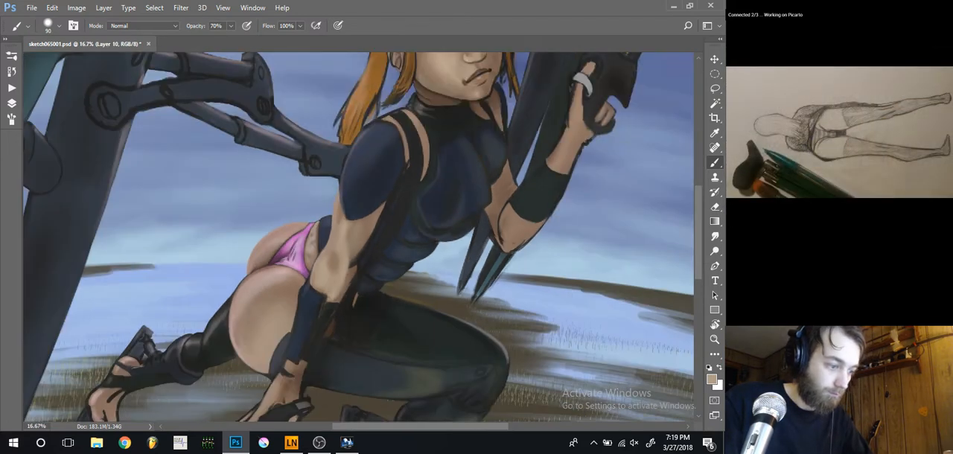
scroll(327, 238, up, 2)
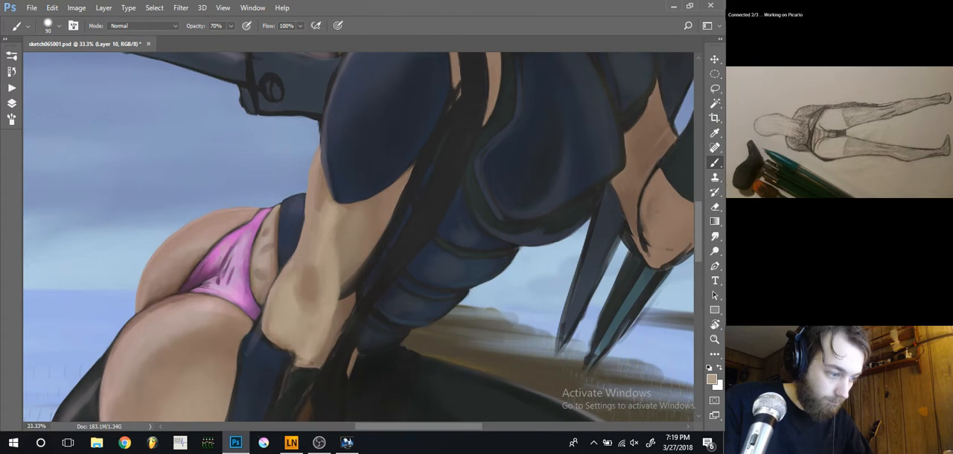
key(r)
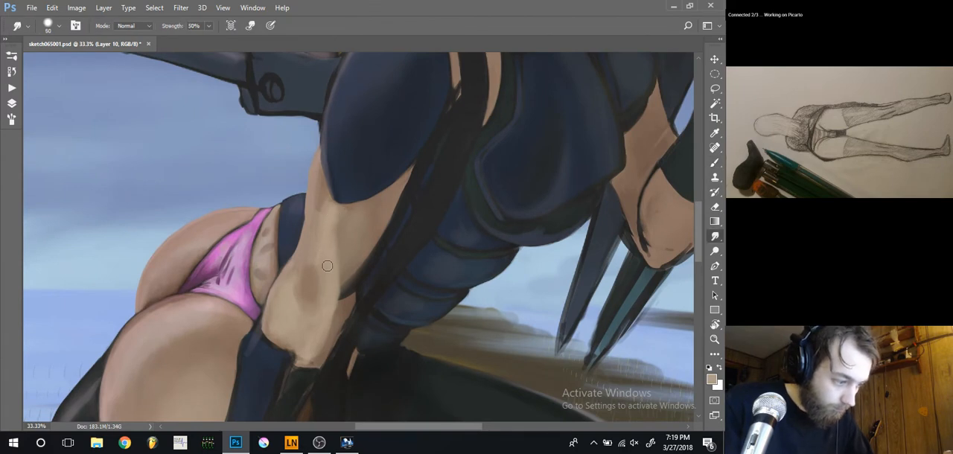
key(b)
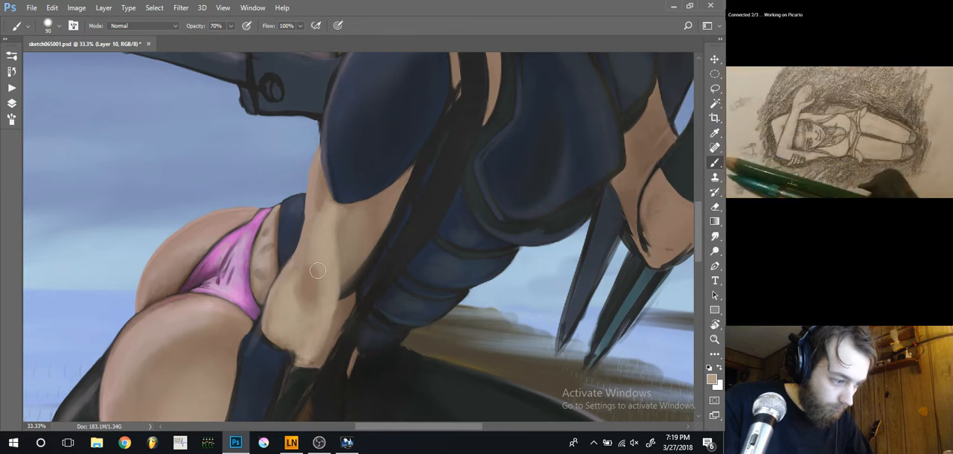
alt+click(345, 305)
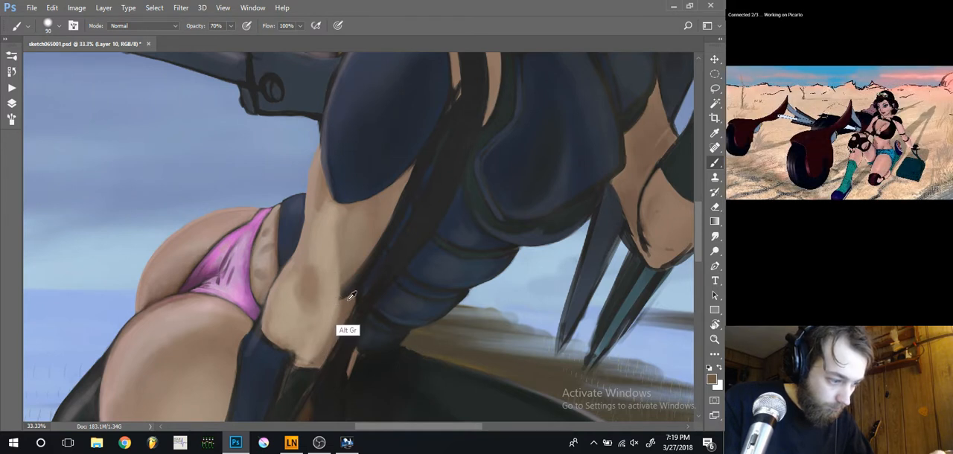
alt+click(358, 222)
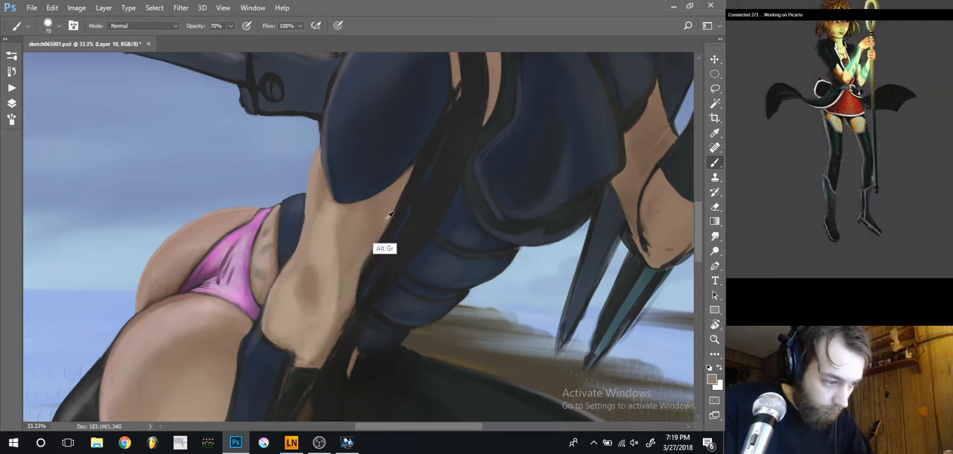
Refine the lowered arm's skin edge beside the dark strap with sampled tones, reducing the brush to 20 px
alt+click(366, 253)
key([)
key([)
key([)
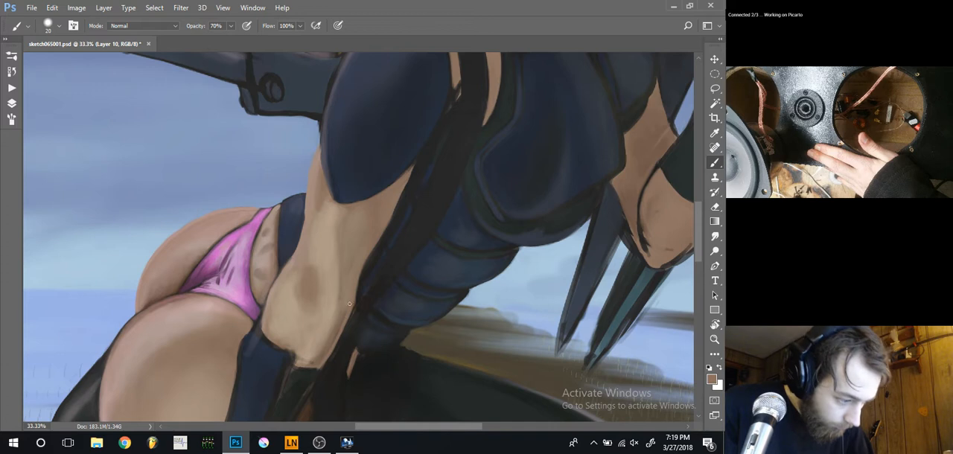
key(r)
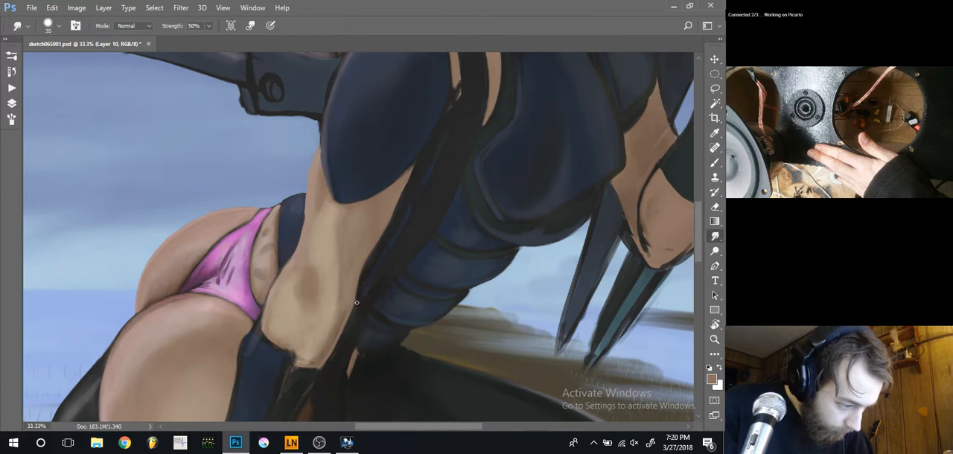
key(b)
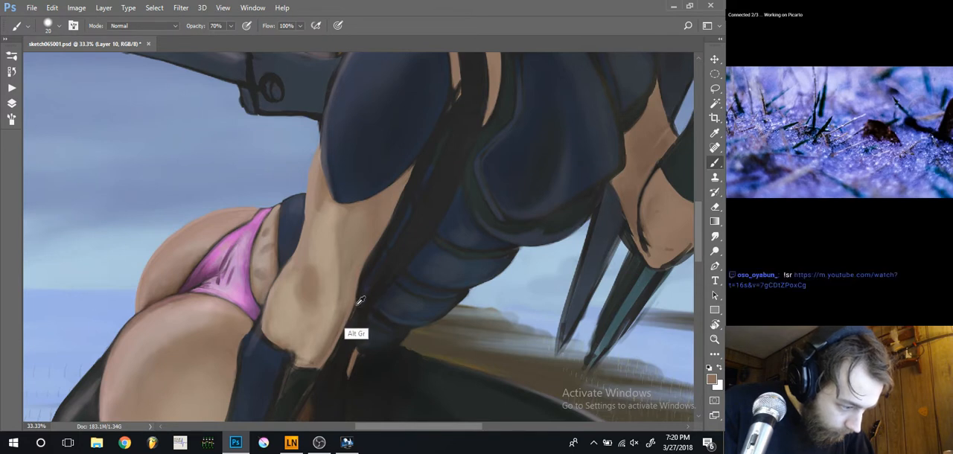
Sample the dark outline colour and clean up the contour between the elbow and the dark strap
alt+click(355, 301)
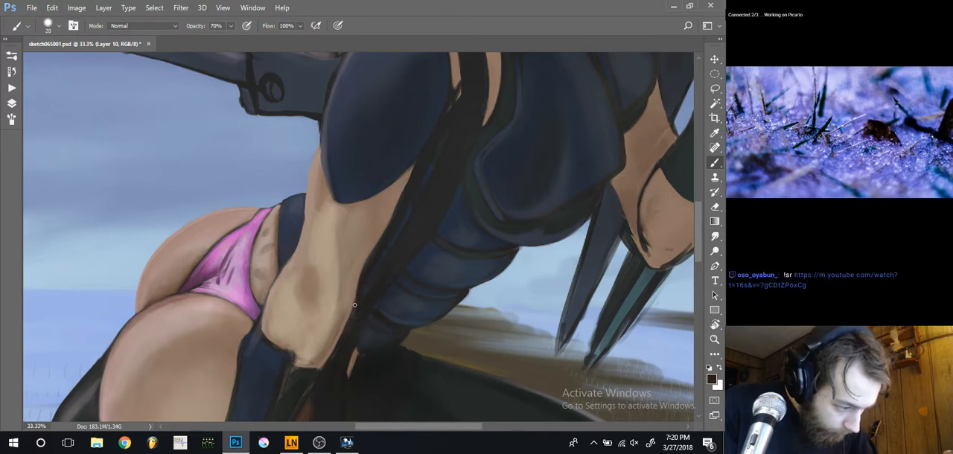
drag(359, 288, 351, 308)
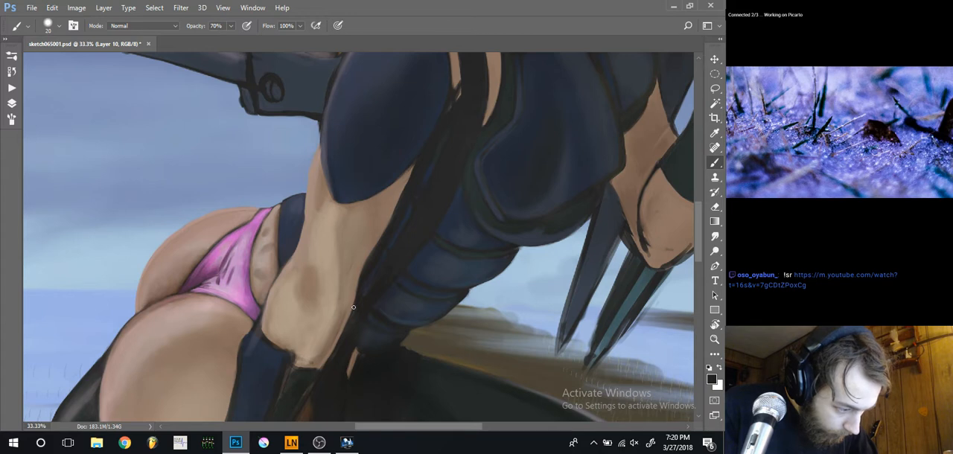
alt+click(352, 310)
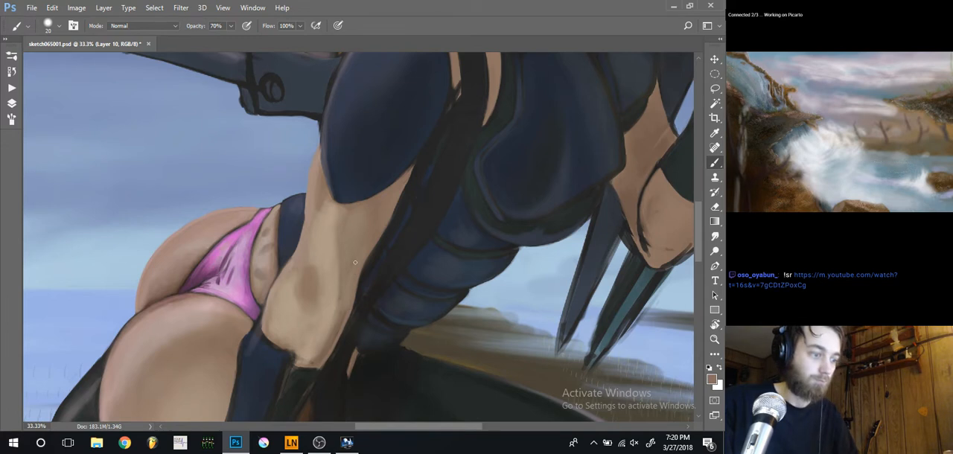
Blend the brown elbow shadow on the lowered arm with sampled skin tones, using a 30 px brush
key(ctrl+minus)
key(ctrl+minus)
key(ctrl+minus)
key(ctrl+minus)
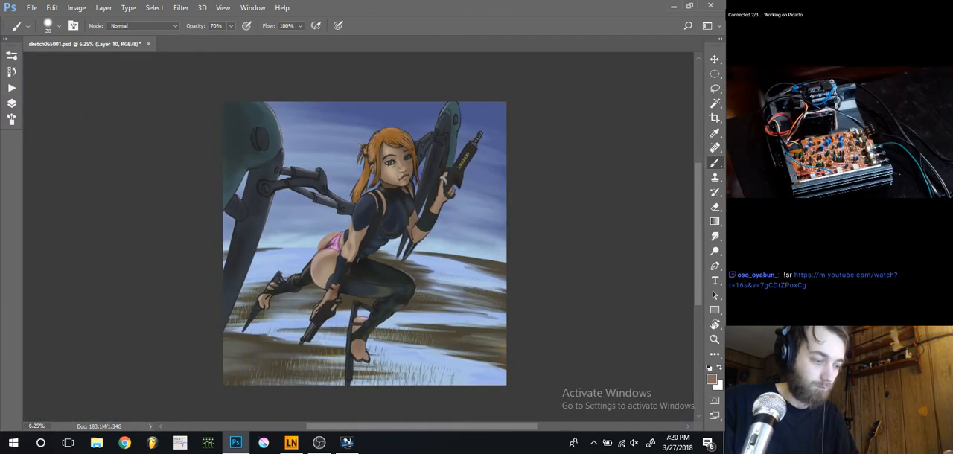
key(ctrl+plus)
key(ctrl+plus)
key(ctrl+plus)
key(ctrl+plus)
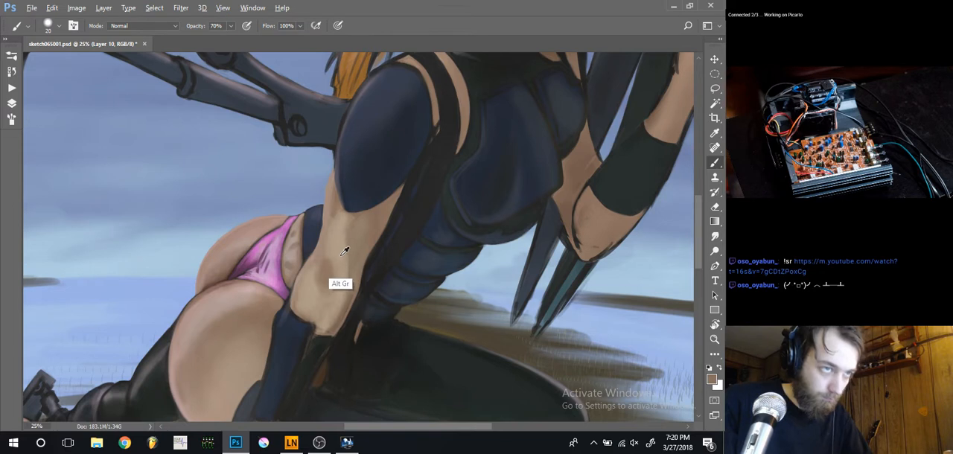
key(bracketright)
key(bracketright)
key(bracketright)
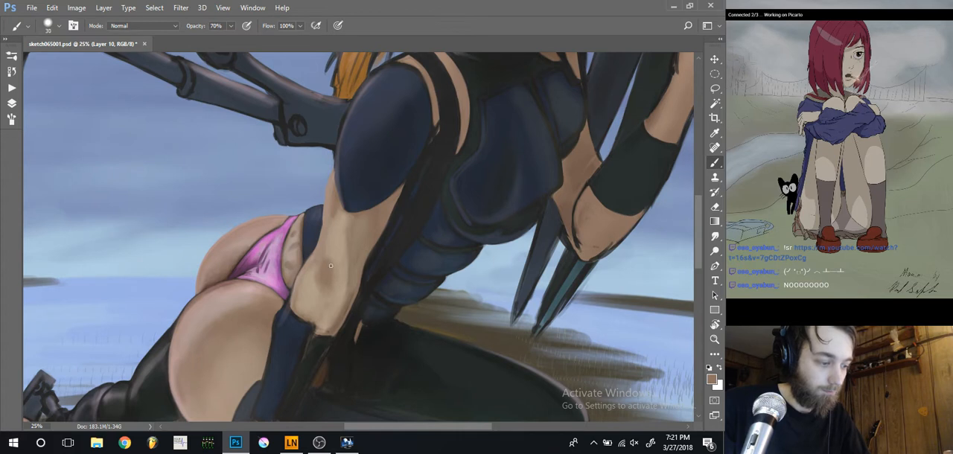
Reshape the elbow shadow into a diagonal form with sampled tan and brown tones, enlarging the brush to 80 px
key(bracketright)
key(bracketright)
key(bracketright)
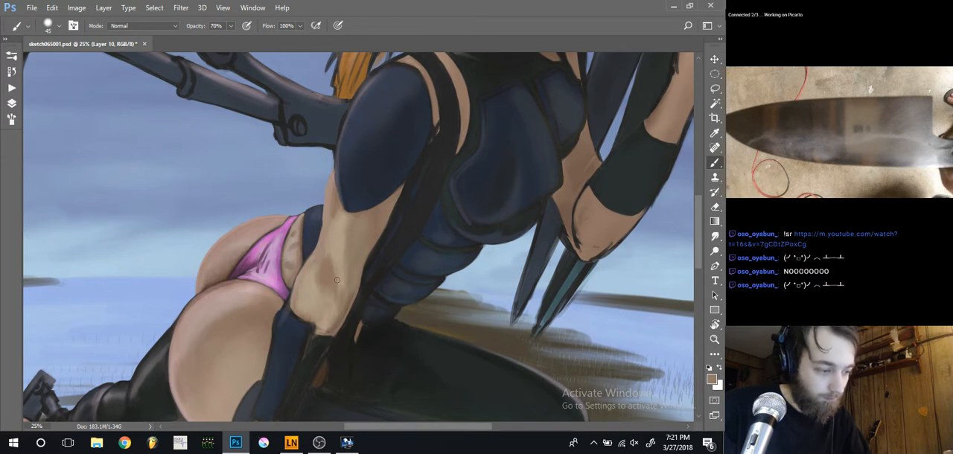
alt+click(342, 267)
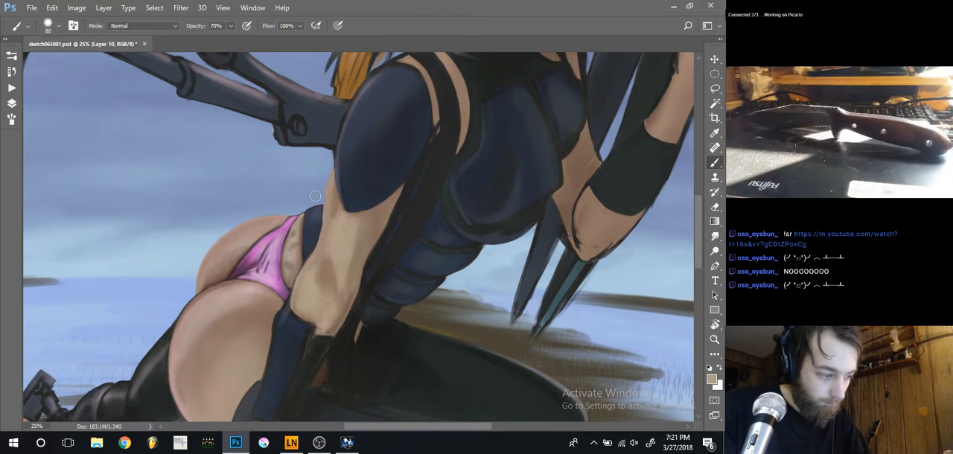
alt+click(330, 275)
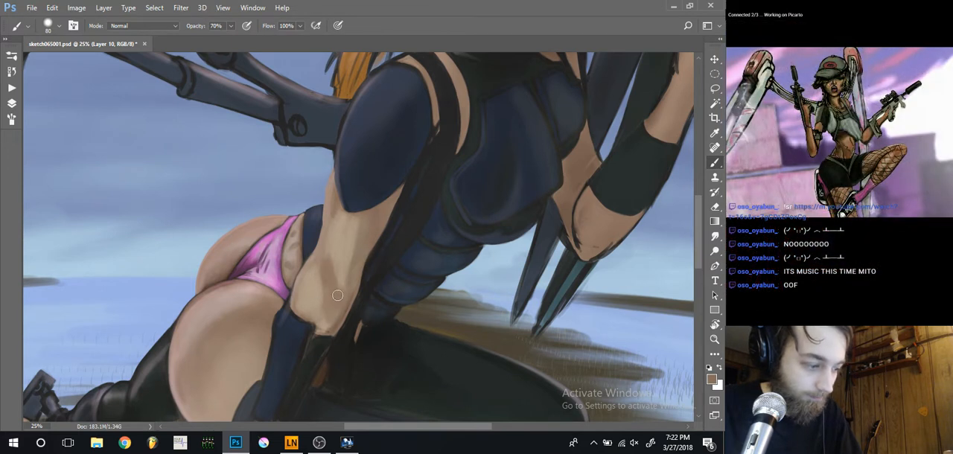
Extend the brown shadow along the forearm's inner side toward the wrist cuff, using 50 to 60 px brush sizes
alt+click(340, 320)
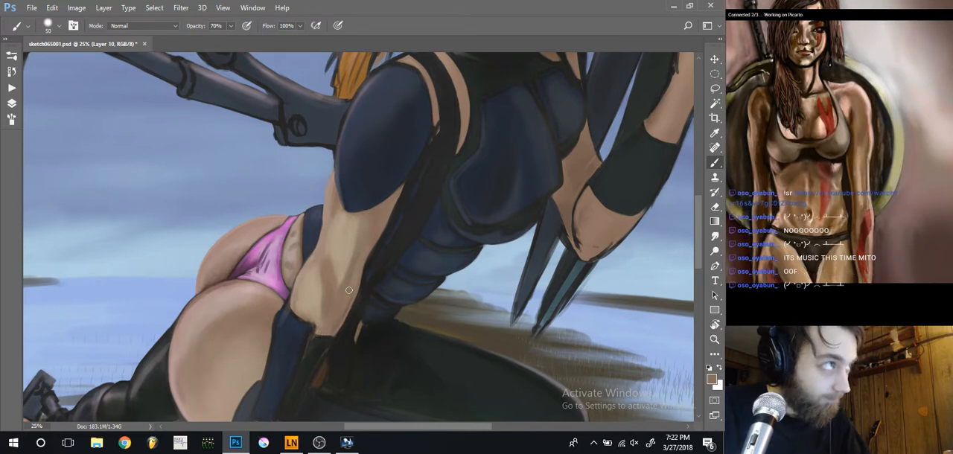
key(bracketleft)
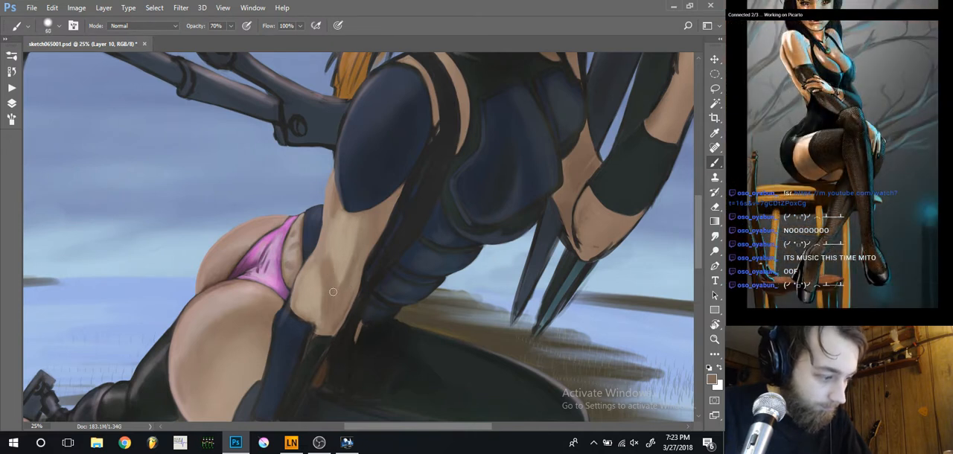
alt+click(351, 289)
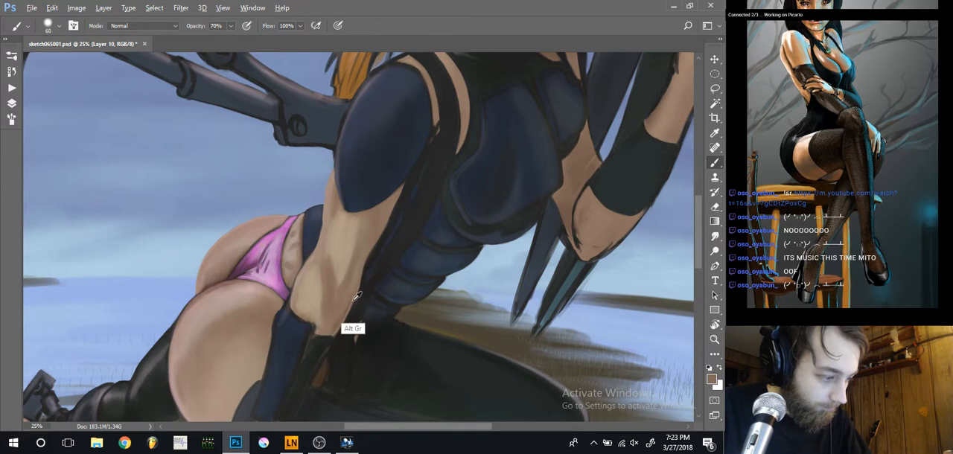
drag(335, 270, 332, 287)
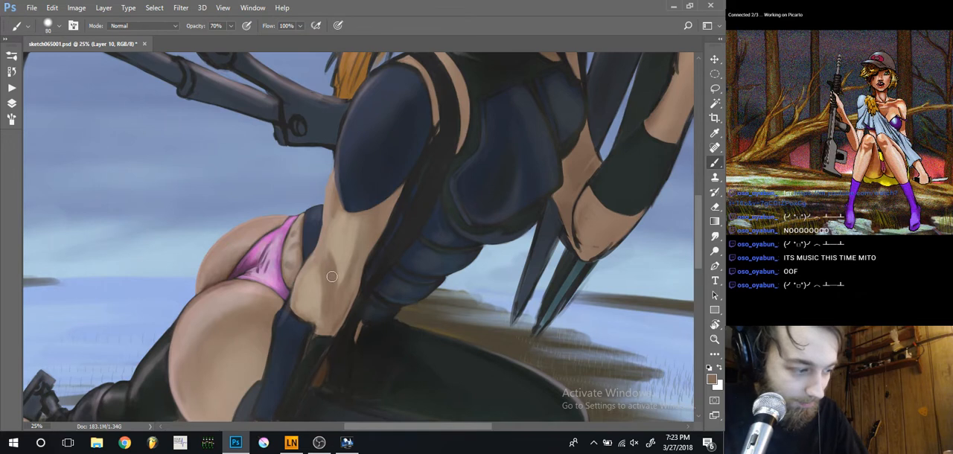
Soften the skin around the elbow shadow with a lighter sampled tone at 100 and 60 px, and save the painting
key(bracketright)
key(bracketright)
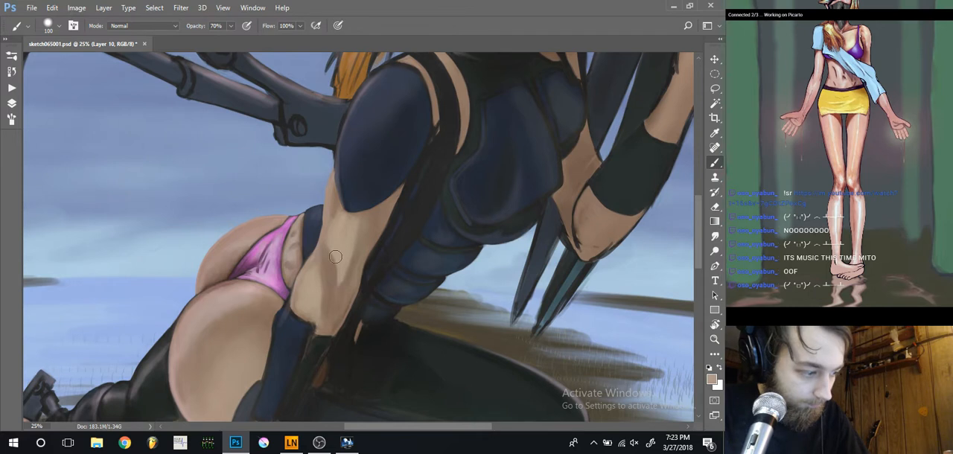
key(bracketleft)
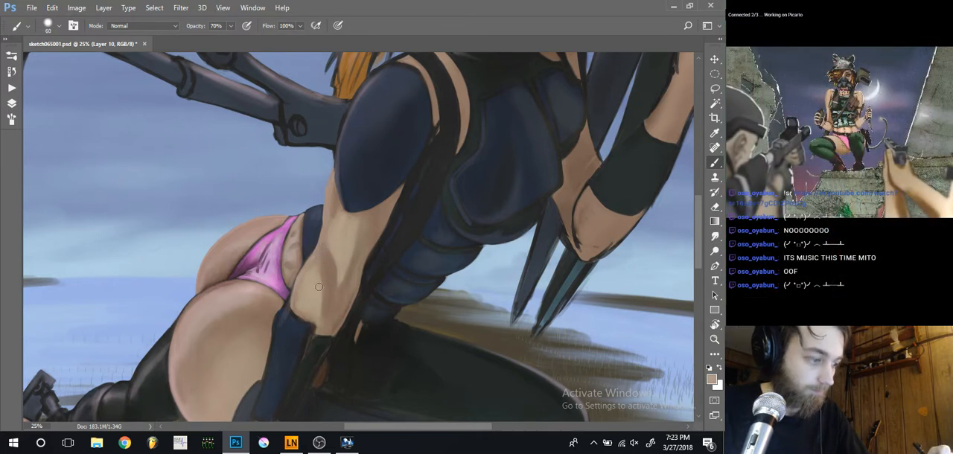
key(ctrl+minus)
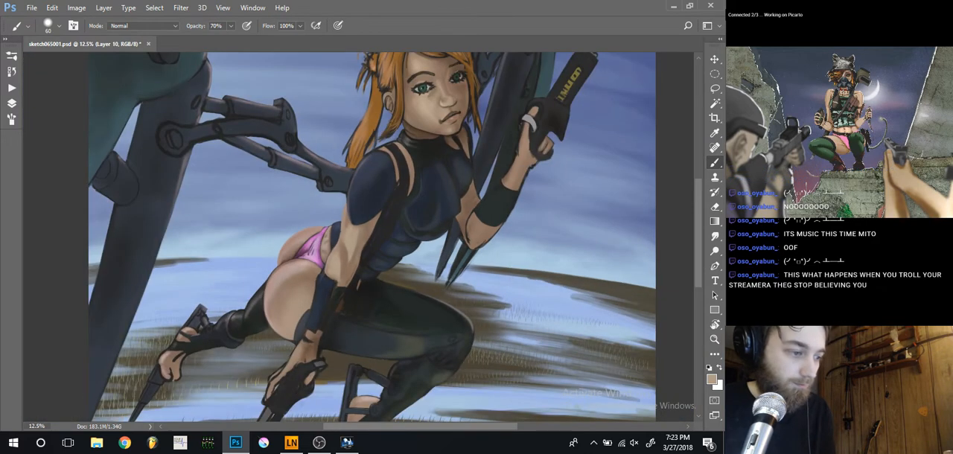
key(ctrl+s)
key(ctrl+minus)
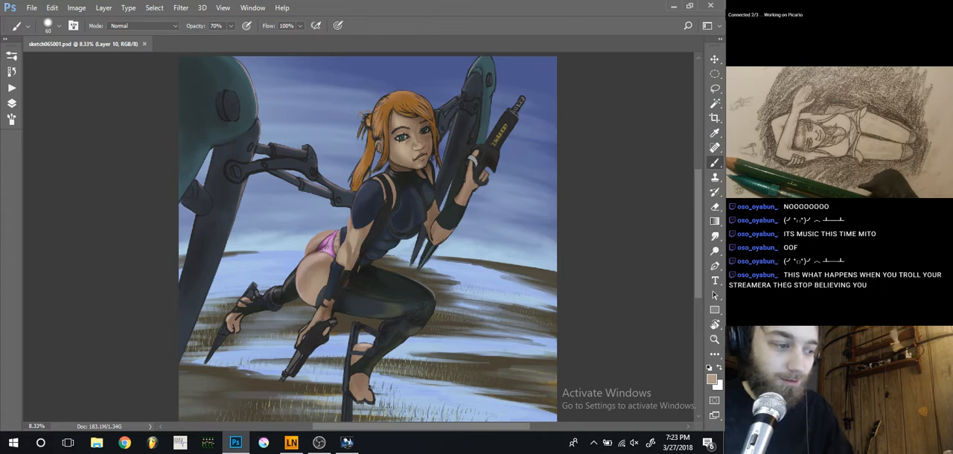
Smooth the lowered arm's skin just below the sleeve, reducing the brush to 35 px
key(ctrl+plus)
key(ctrl+plus)
key(ctrl+plus)
key(ctrl+plus)
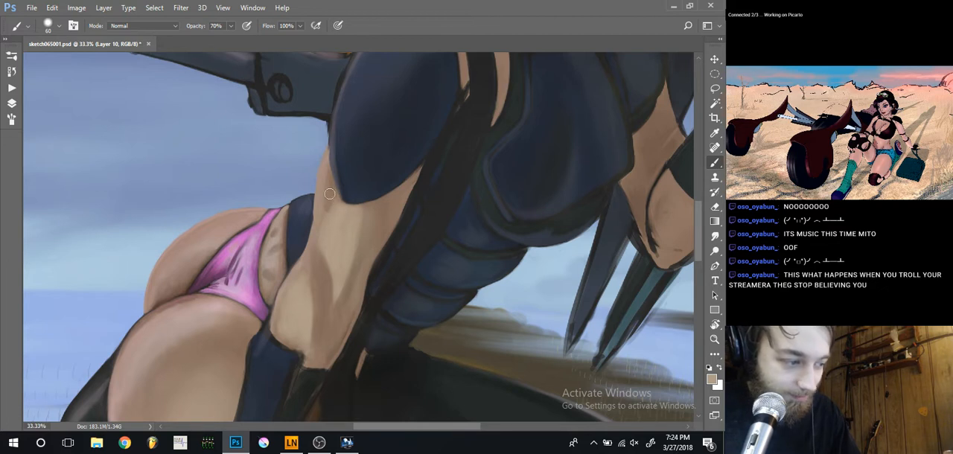
key(bracketleft)
key(bracketleft)
key(bracketleft)
key(bracketleft)
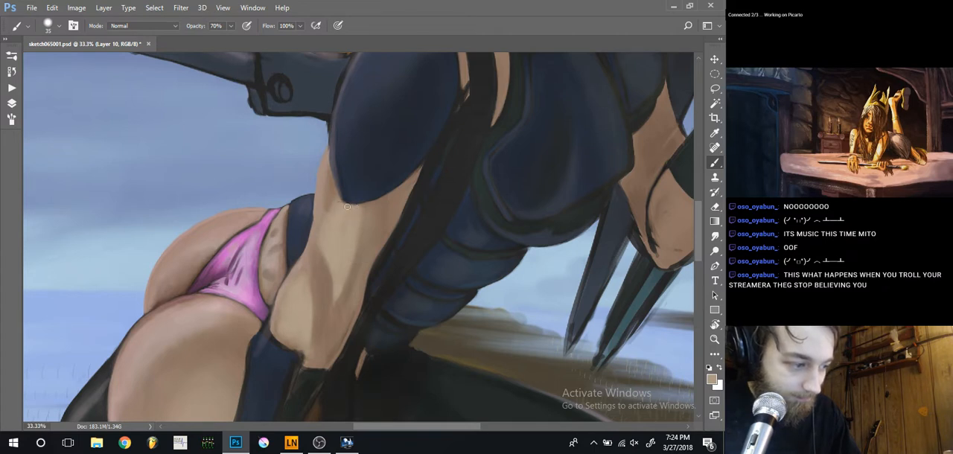
Sample the dark sleeve colour and clean up the sleeve hem and the navy waist edge beside the arm at 25 px
alt+click(354, 200)
key(bracketleft)
key(bracketleft)
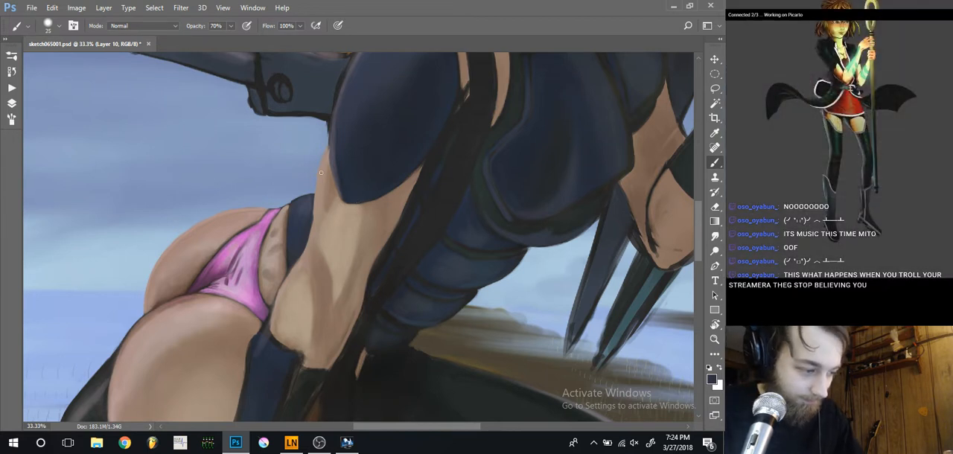
drag(285, 211, 372, 268)
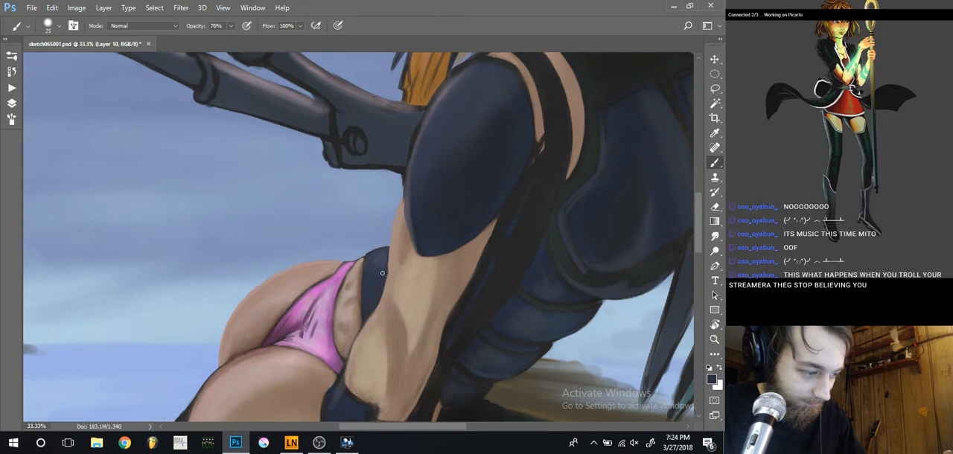
alt+click(383, 273)
alt+click(387, 271)
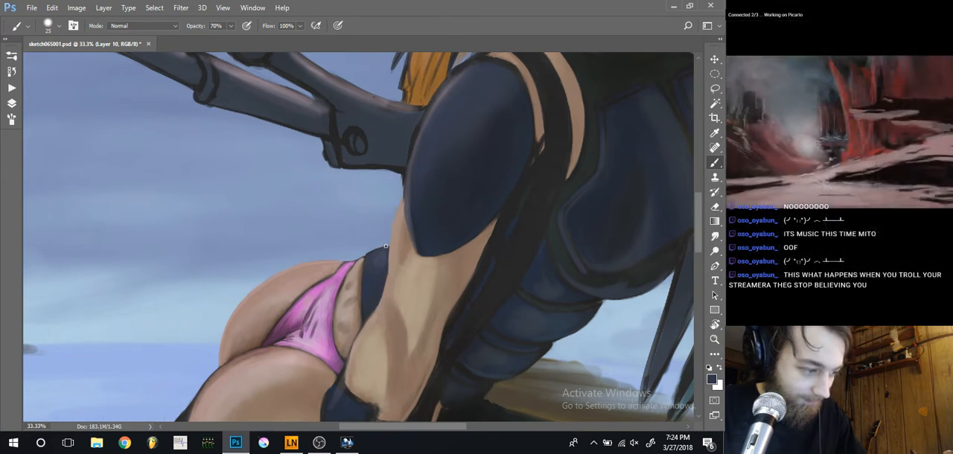
Sample a skin tone and refine the arm's outer edge beside the navy waist garment, enlarging the brush to 45 px
key(ctrl+minus)
key(ctrl+minus)
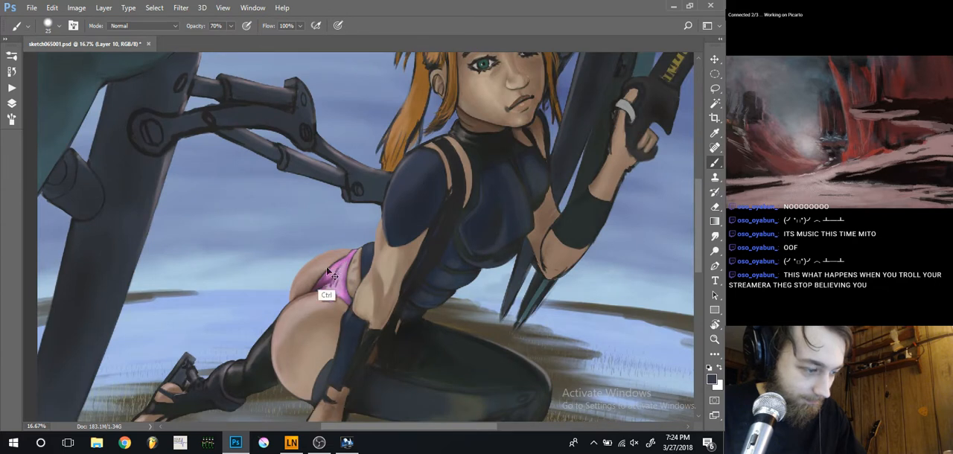
drag(337, 265, 332, 236)
key(ctrl+plus)
key(ctrl+plus)
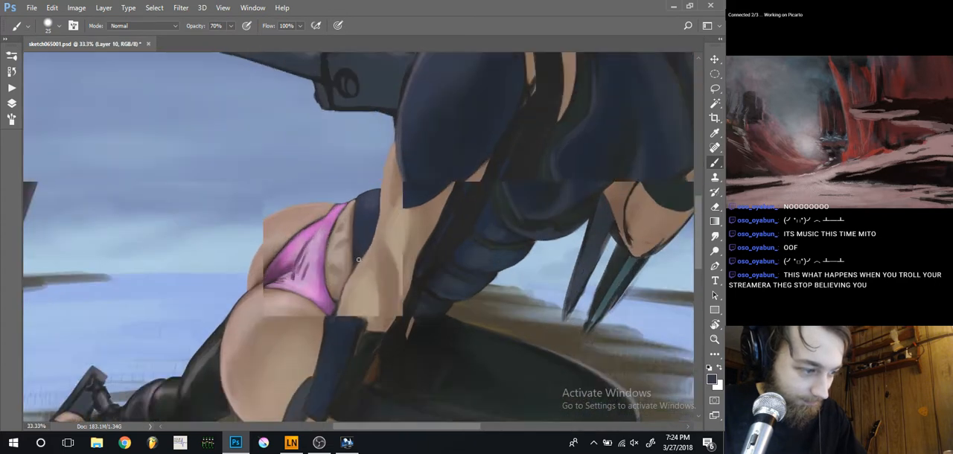
alt+click(382, 204)
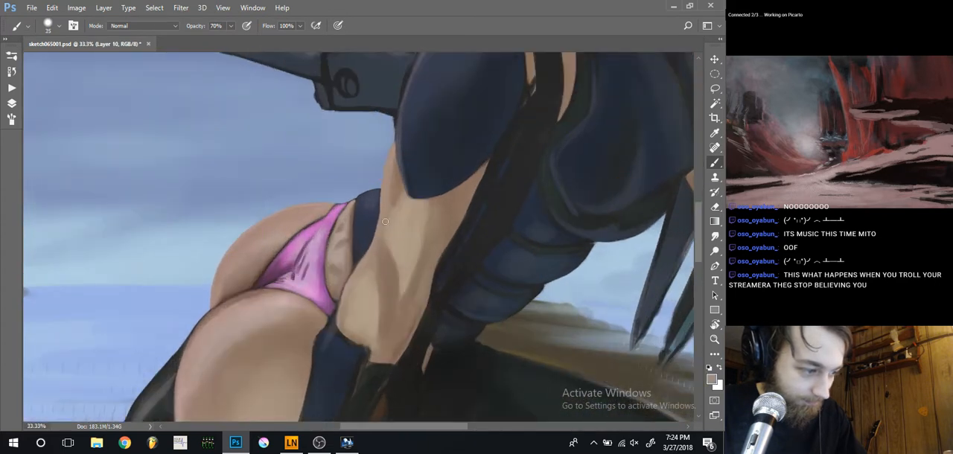
key(bracketright)
key(bracketright)
key(bracketright)
key(bracketright)
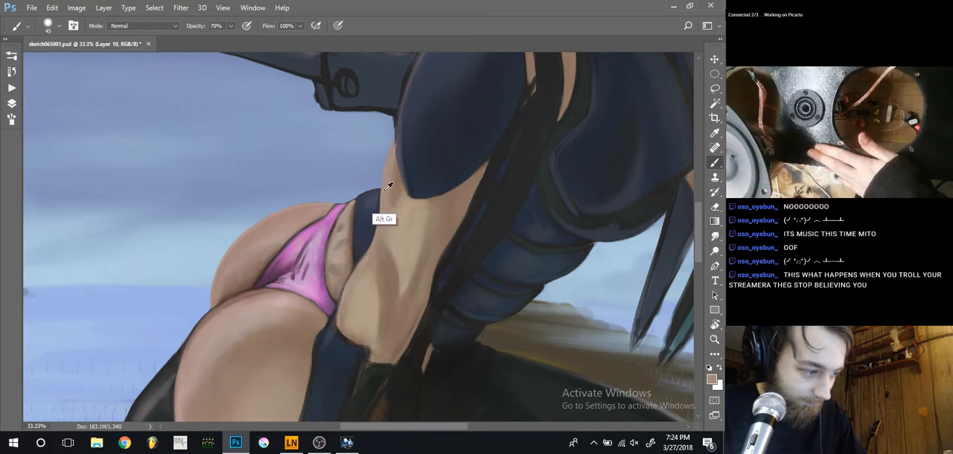
Blend the arm's skin from the sleeve down to the elbow with a 70 px brush, and save the painting
key(bracketright)
key(bracketright)
key(bracketright)
key(bracketright)
key(bracketright)
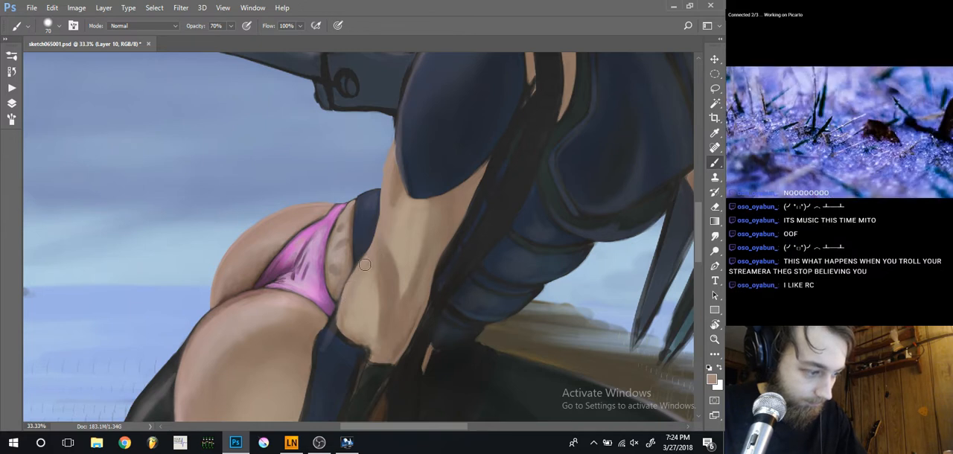
key(ctrl+minus)
key(ctrl+minus)
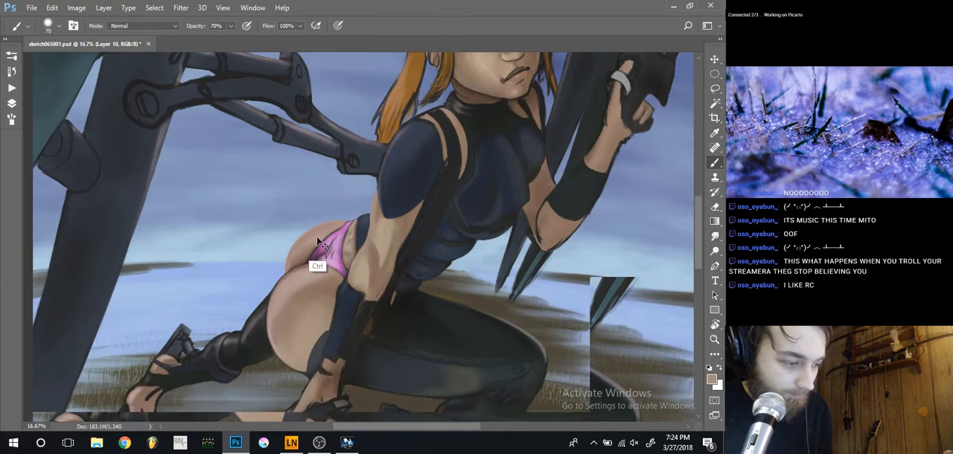
key(ctrl+s)
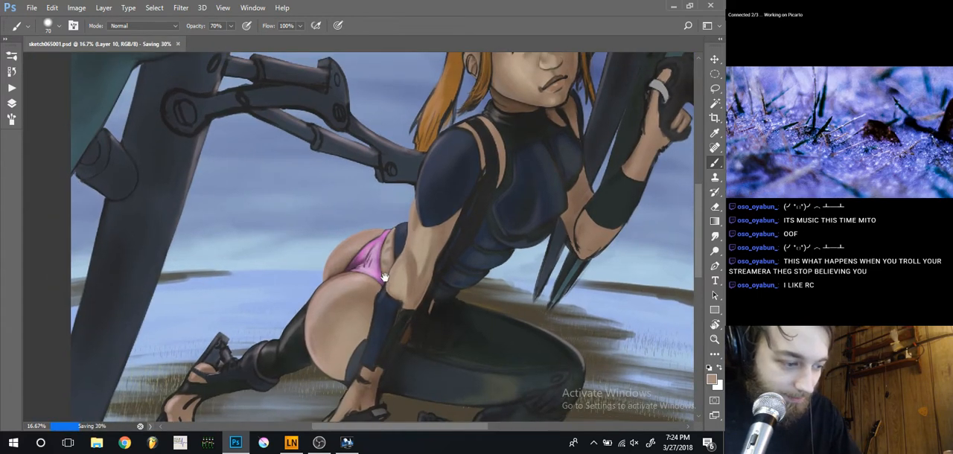
Shade the forearm between the elbow and wrist cuff with sampled brown tones at 90 and 60 px, and save the painting
key(ctrl+plus)
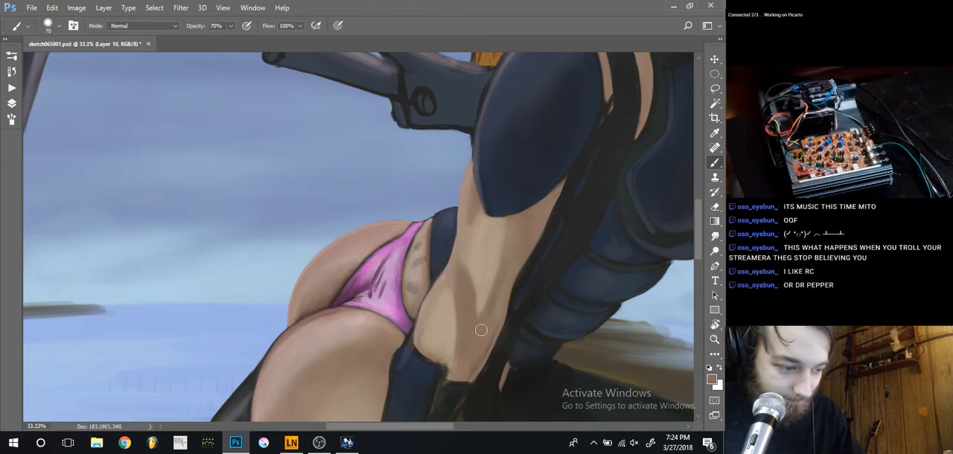
key(alt)
key(bracketleft)
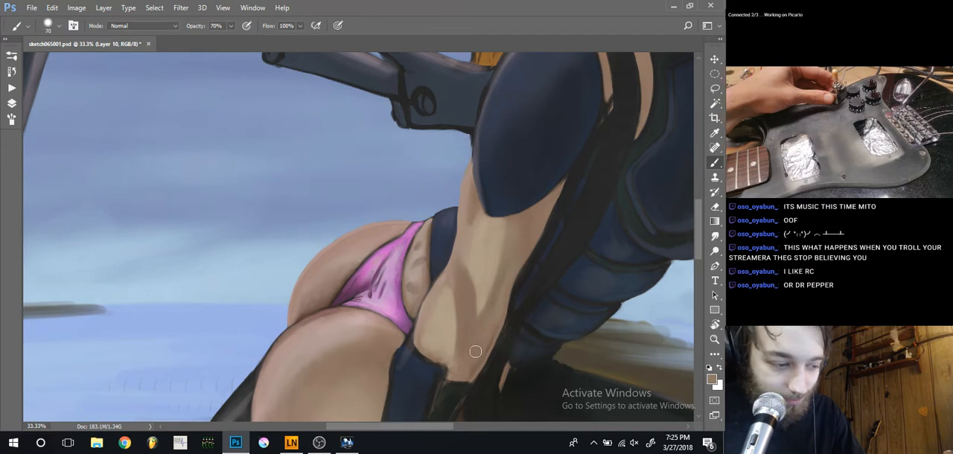
key(bracketright)
key(bracketright)
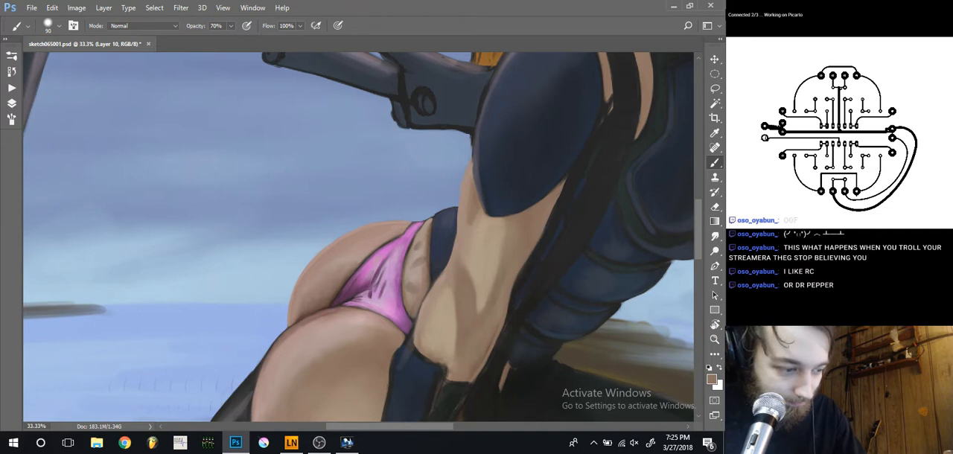
key([)
key([)
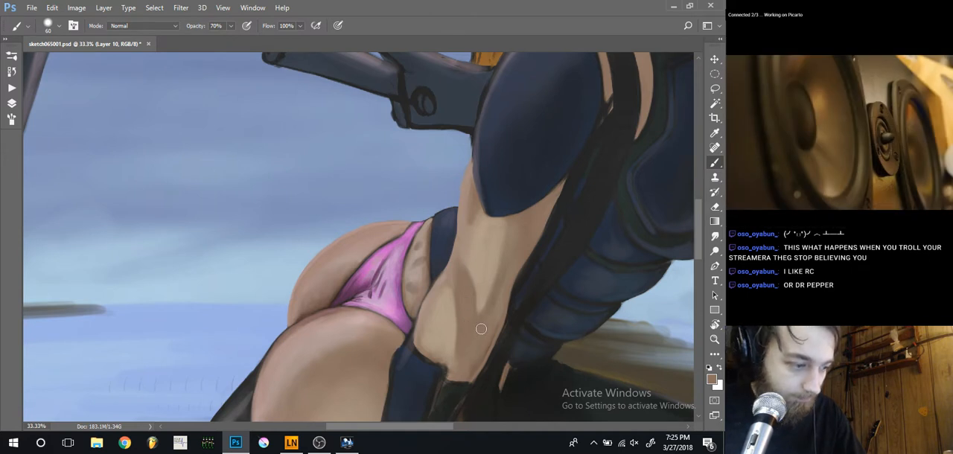
key(ctrl+minus)
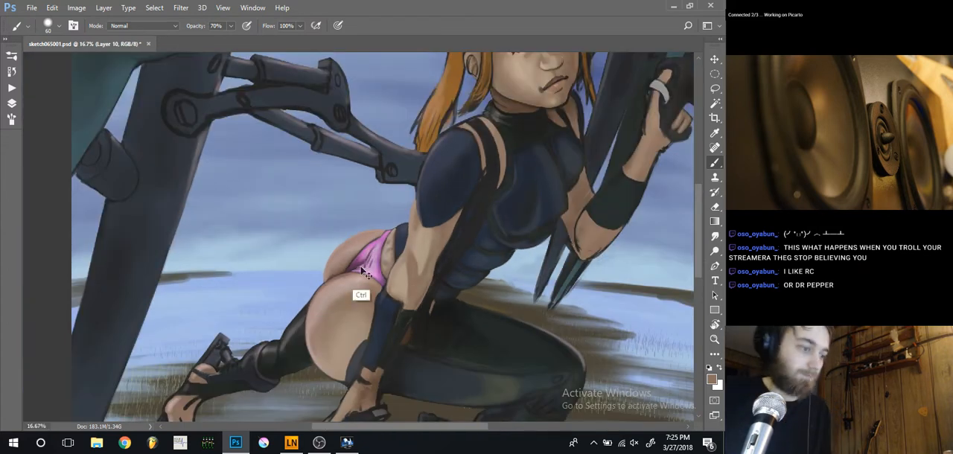
key(ctrl+s)
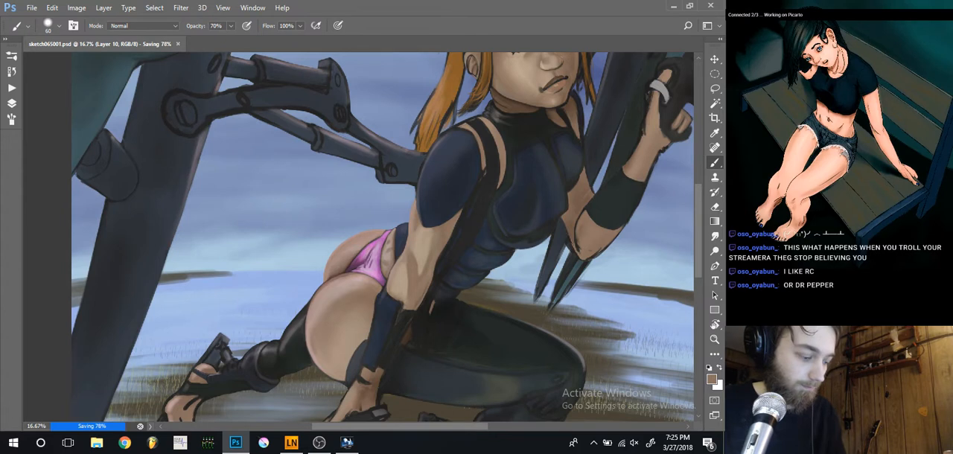
Sample the upper arm's skin tone and touch up the narrow strip of skin beside the shoulder strap with a 40 px brush
key(ctrl+minus)
key(ctrl+minus)
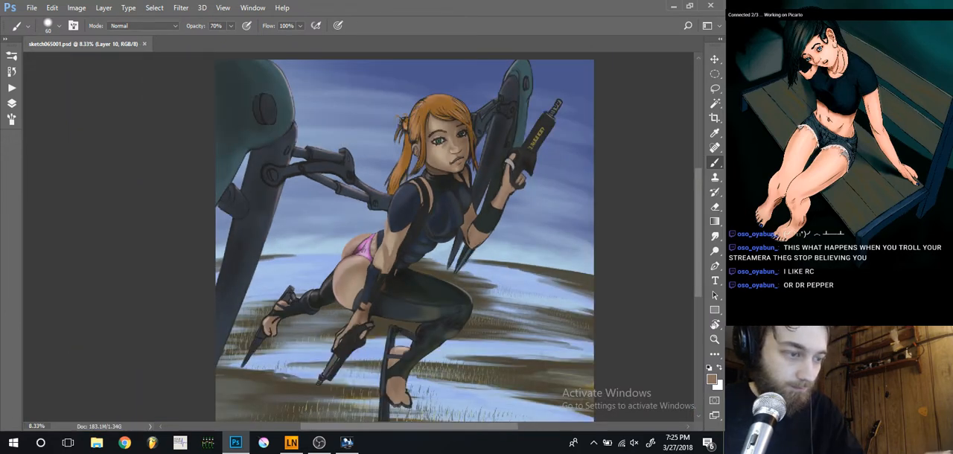
key(ctrl+plus)
key(ctrl+plus)
key(ctrl+plus)
drag(488, 102, 357, 306)
drag(424, 252, 418, 187)
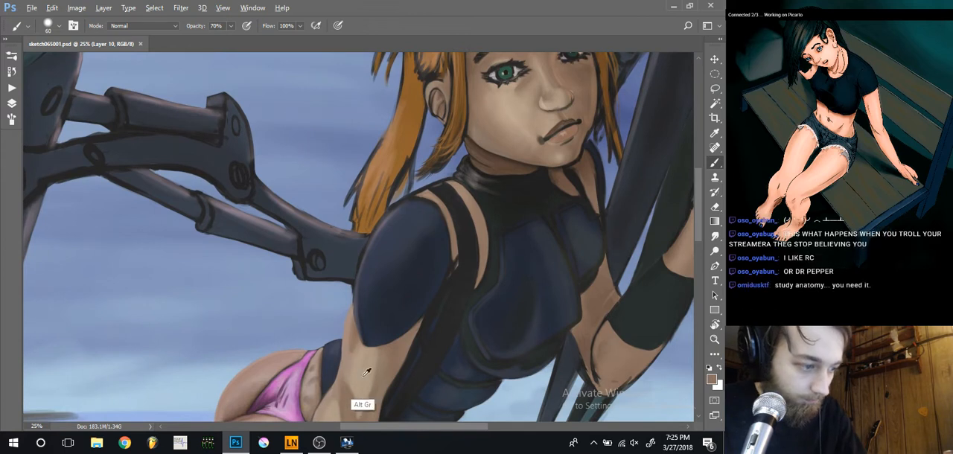
alt+click(358, 372)
key(bracketleft)
key(bracketleft)
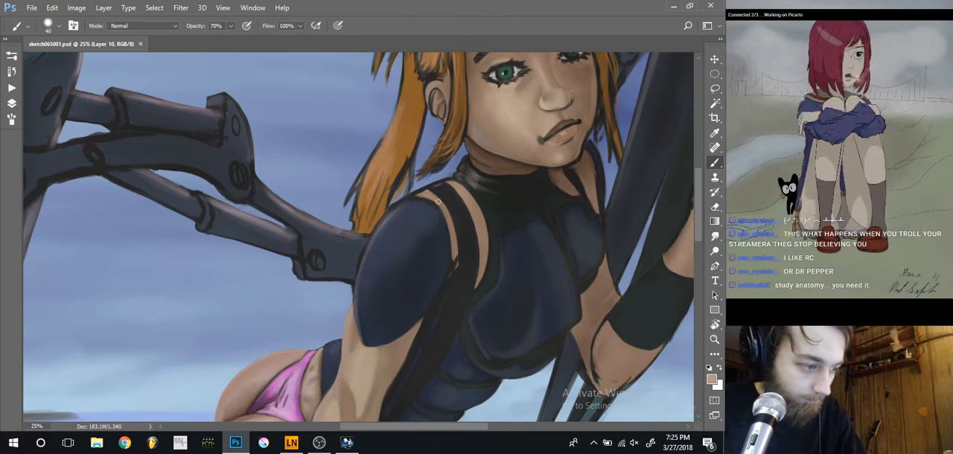
drag(437, 202, 447, 214)
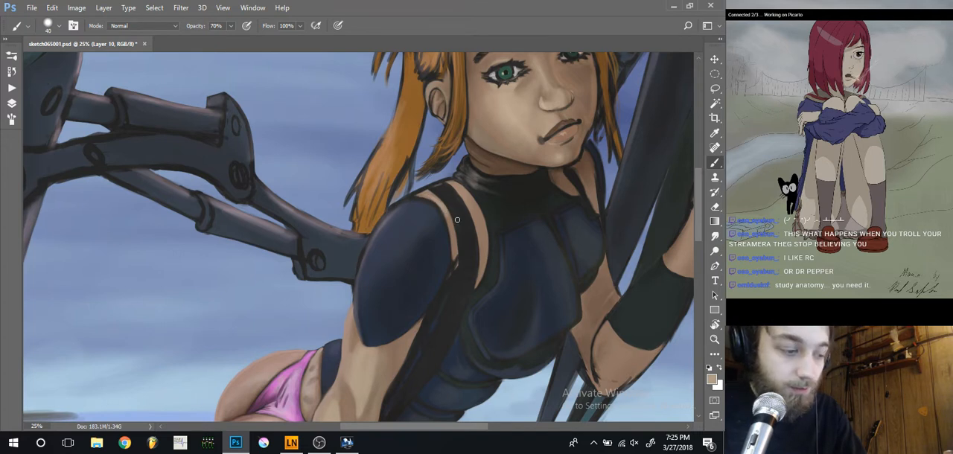
drag(443, 210, 452, 232)
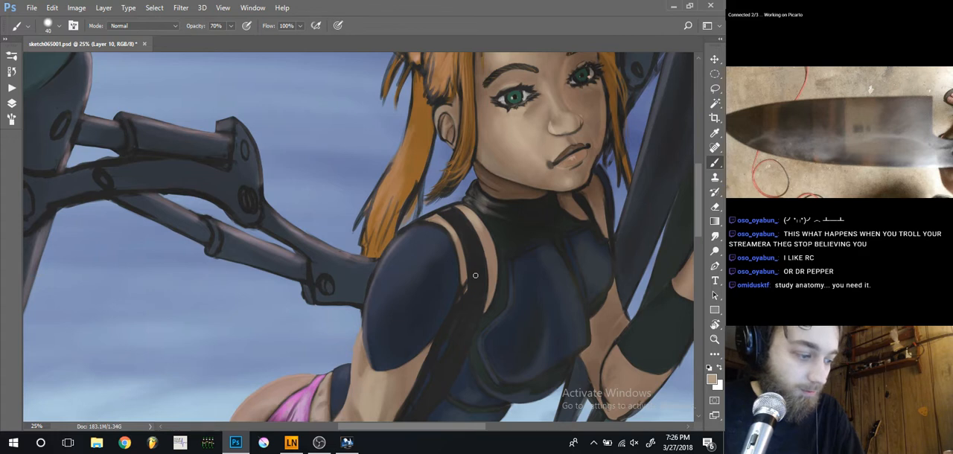
Switch to the Smudge tool at 250 px and 50% strength, and make Layer 9 active to blend the cheek's skin shading
key(ctrl+minus)
key(ctrl+minus)
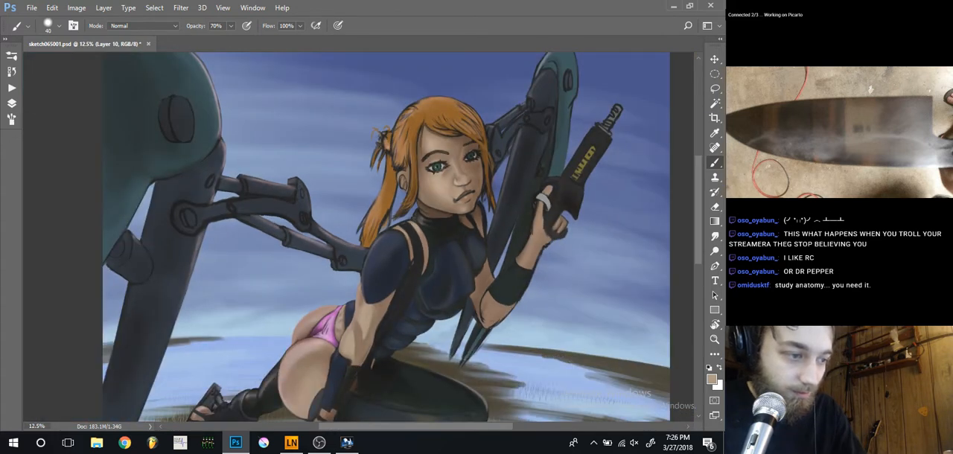
key(ctrl+plus)
key(ctrl+plus)
drag(469, 216, 457, 304)
key(r)
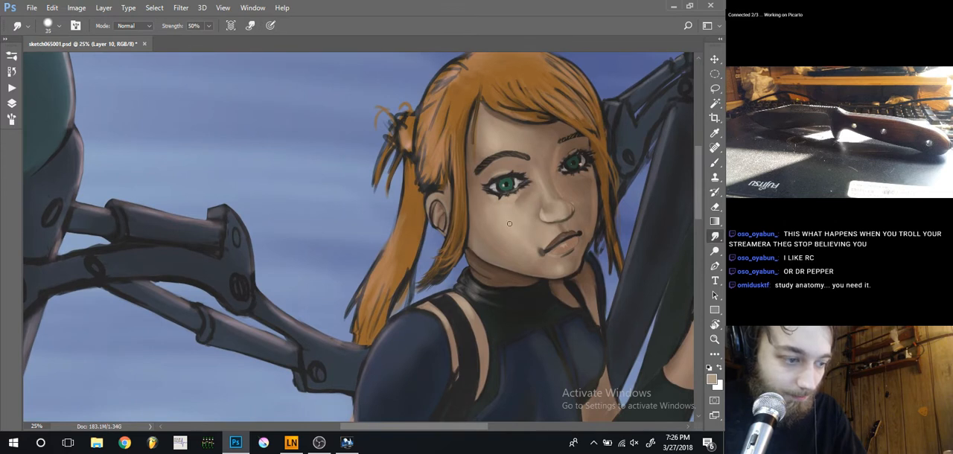
key(bracketright)
key(bracketright)
key(bracketright)
key(bracketright)
key(bracketright)
key(bracketright)
key(bracketright)
key(bracketright)
key(bracketright)
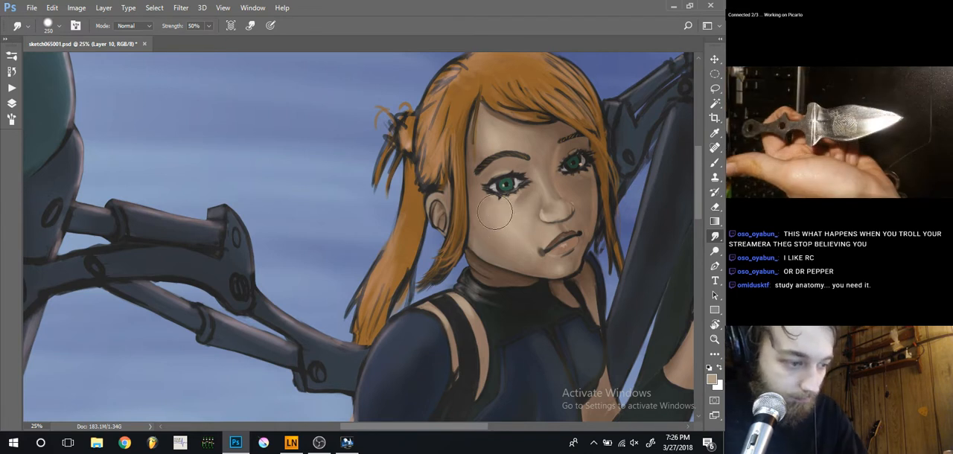
key(alt+bracketleft)
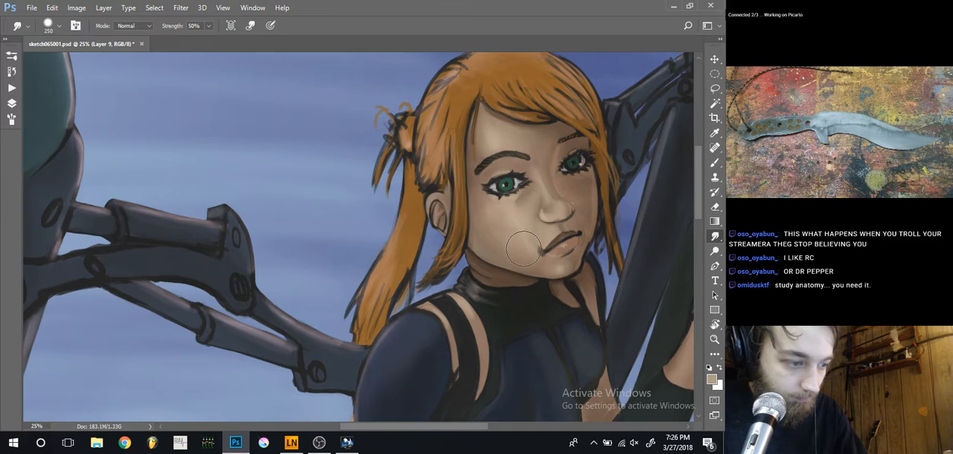
Smooth the cheek shading between the eye and mouth corner by smudging at 100 and 175 px
key([)
key([)
key([)
key([)
key([)
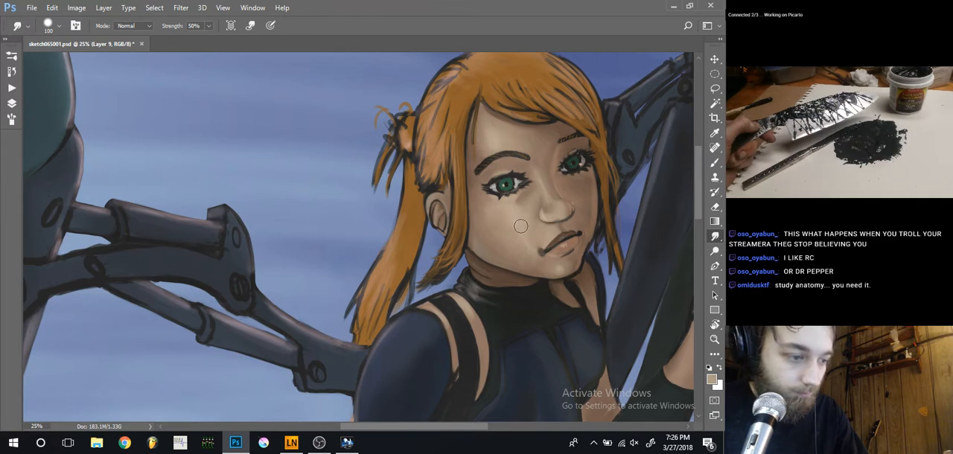
key(])
key(])
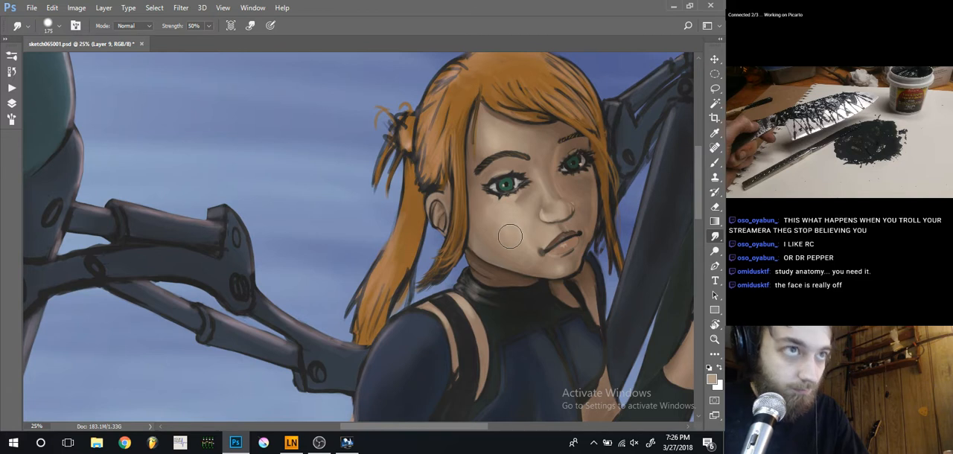
key(bracketleft)
key(bracketleft)
key(bracketleft)
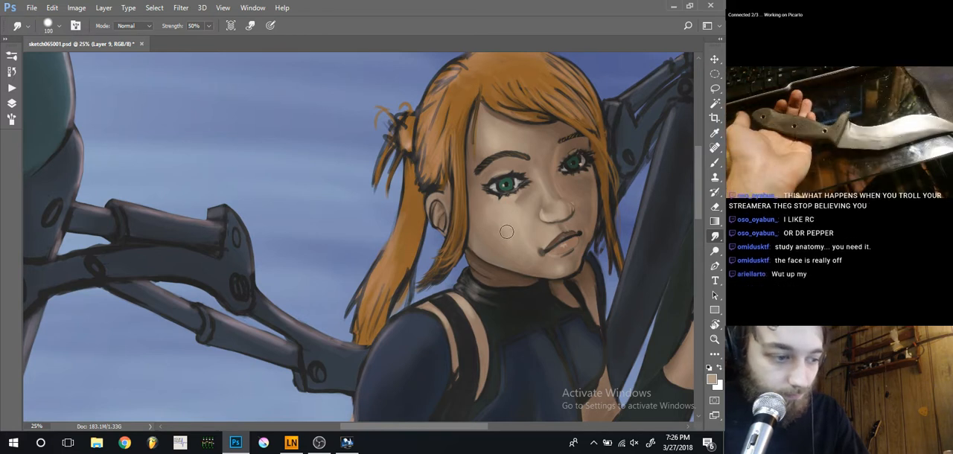
Paint over the cheek with sampled skin tones using the Brush tool at 70% opacity, enlarging it from 100 to 175 px
key(b)
key(bracketright)
key(bracketright)
key(bracketright)
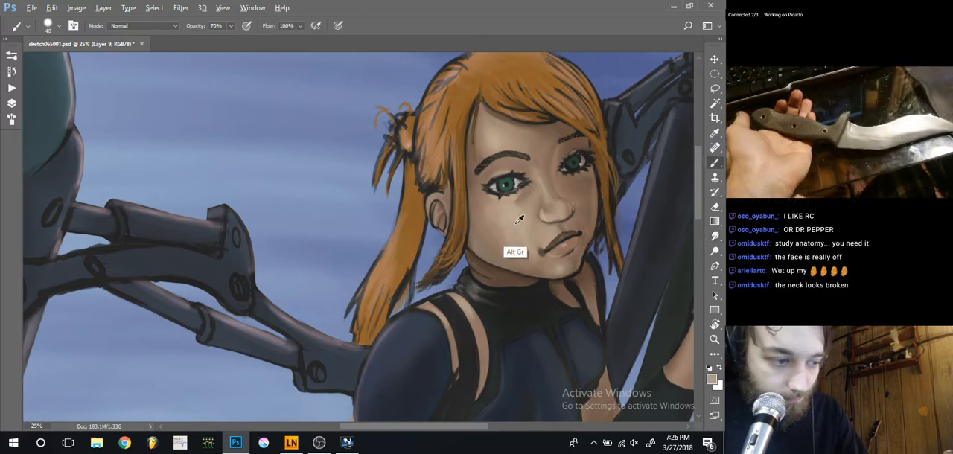
key(bracketright)
key(bracketright)
key(bracketright)
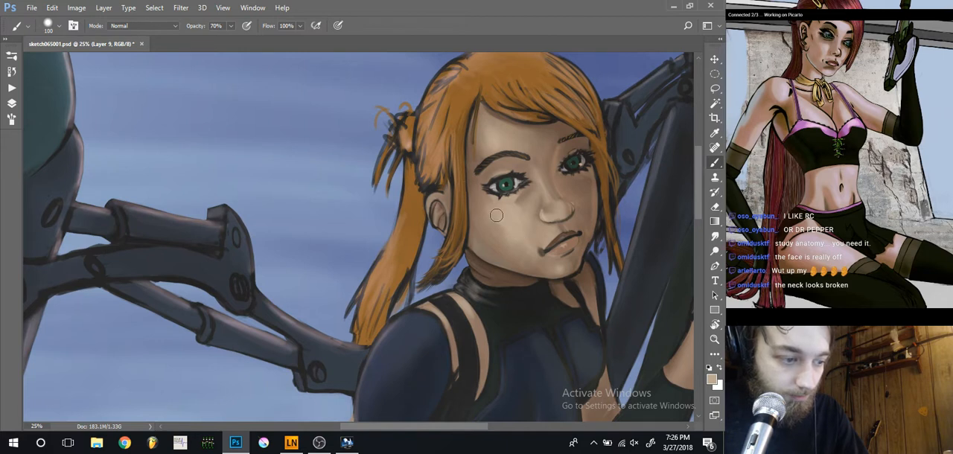
key(bracketright)
key(bracketright)
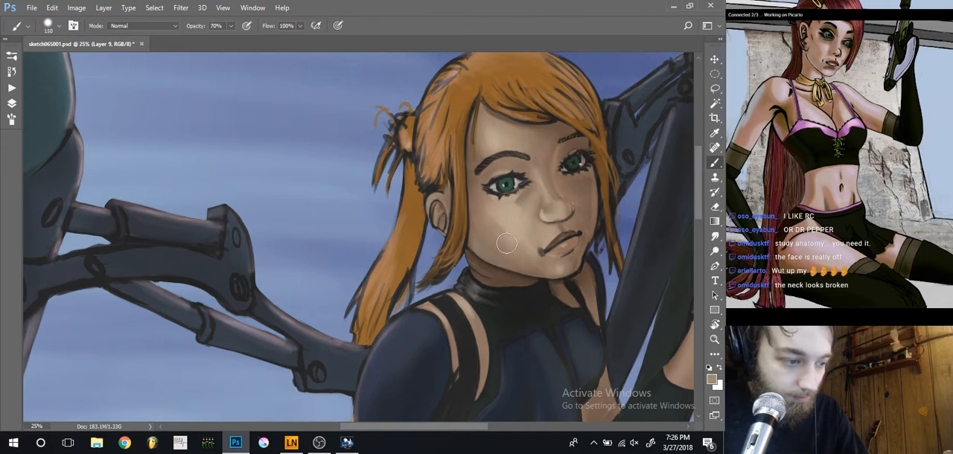
key(bracketright)
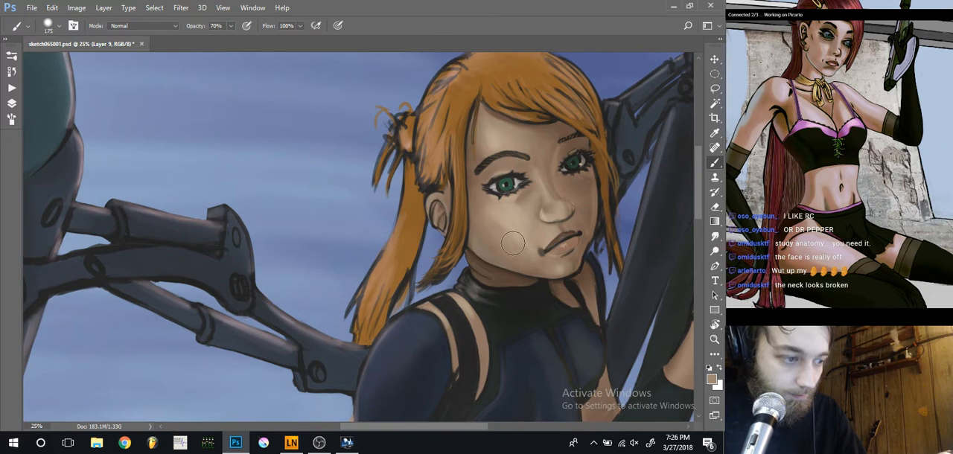
Examine the reworked face and arm shading within the whole composition
key(ctrl+minus)
key(ctrl+minus)
drag(381, 212, 418, 158)
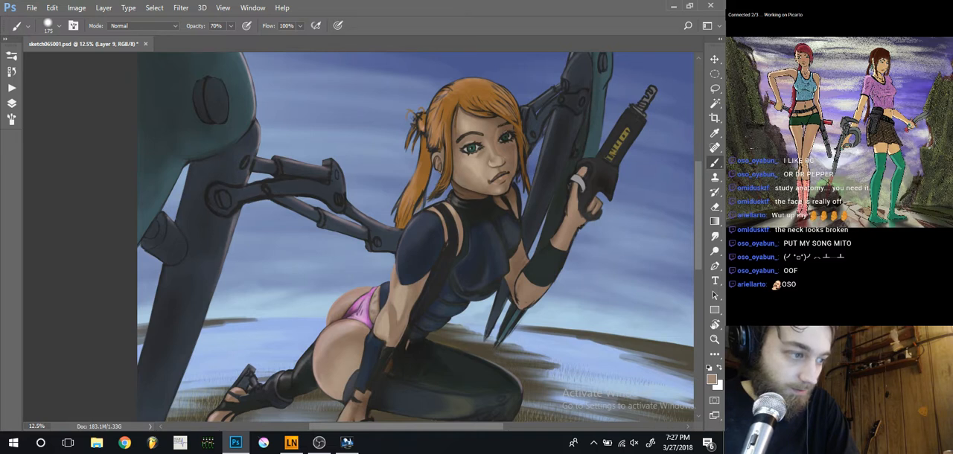
key(ctrl+minus)
key(ctrl+plus)
key(ctrl+0)
key(ctrl+minus)
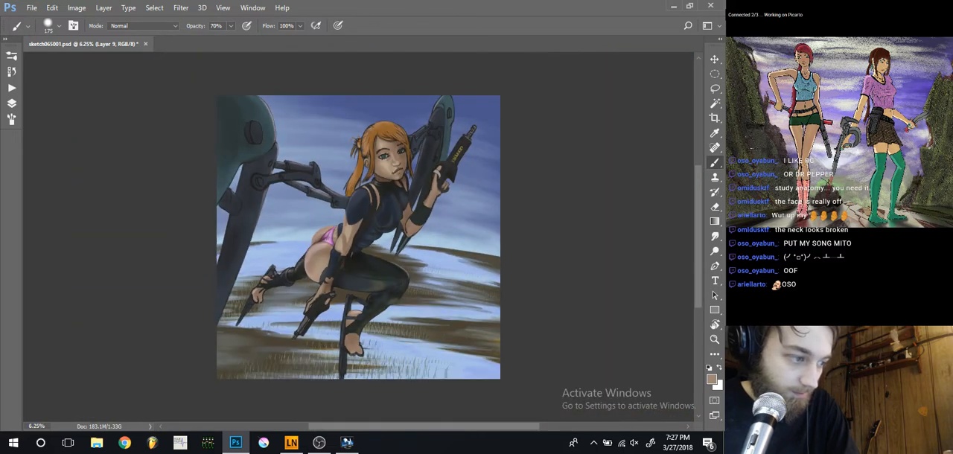
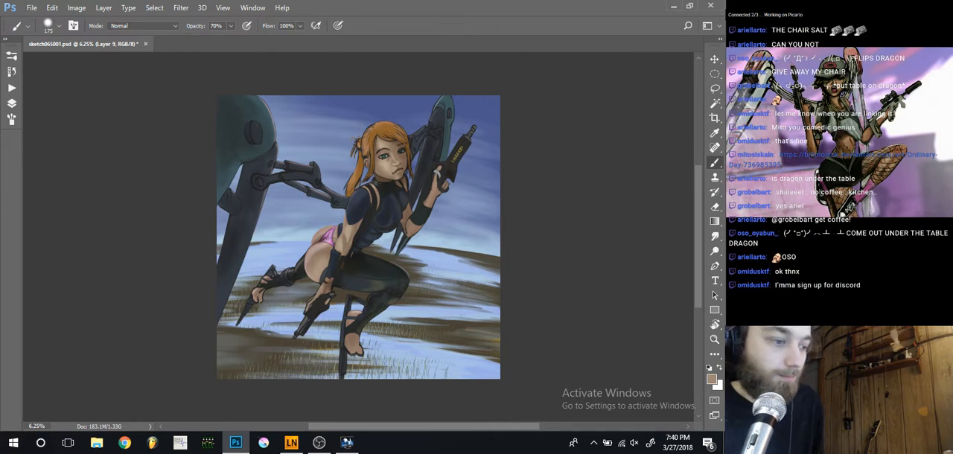
Switch to OBS to check on the recording, and return to the painting in Photoshop
key(alt+Tab)
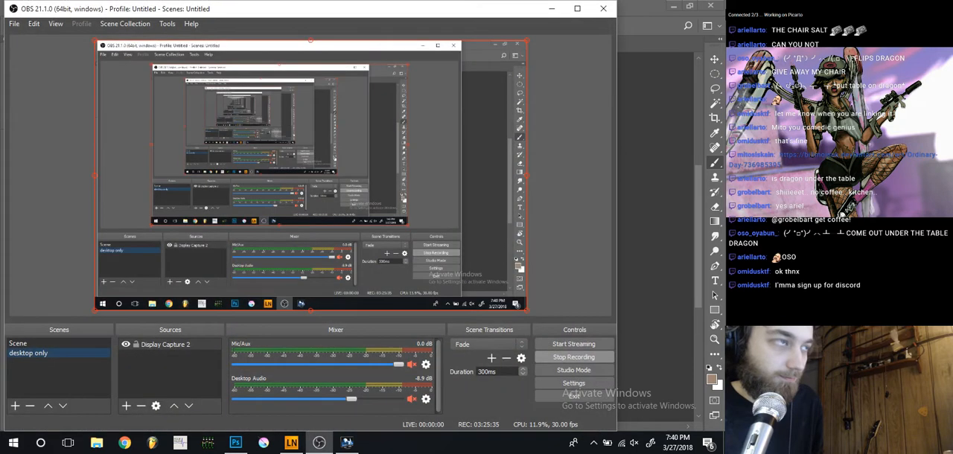
key(alt+Tab)
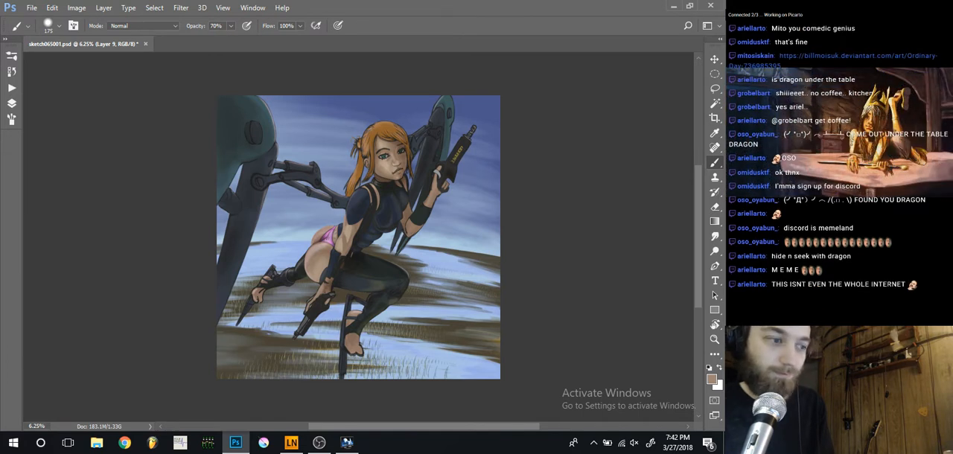
Display the painting enlarged in full-screen mode with the interface hidden
key(ctrl+plus)
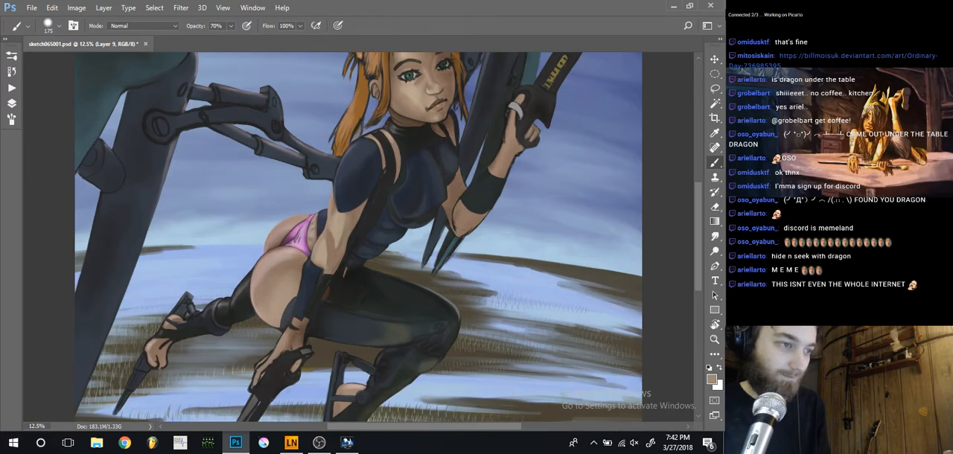
key(f)
key(f)
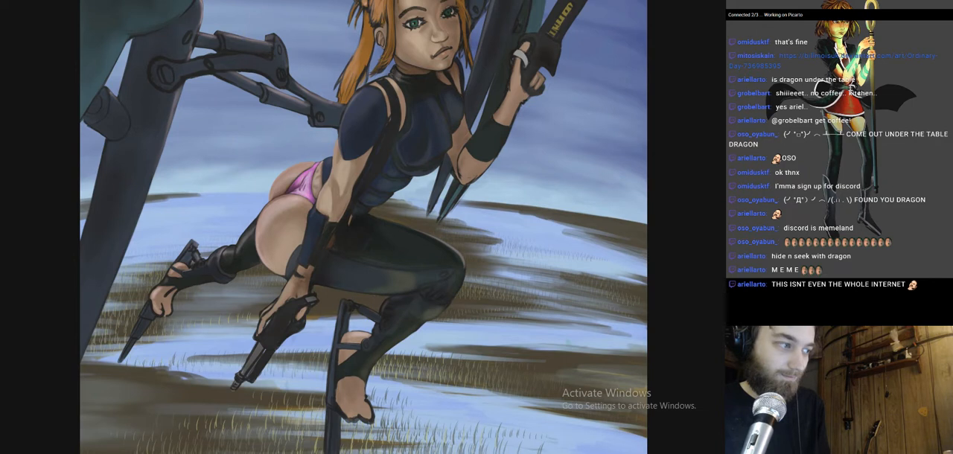
key(f)
key(f)
key(f)
key(f)
key(f)
key(f)
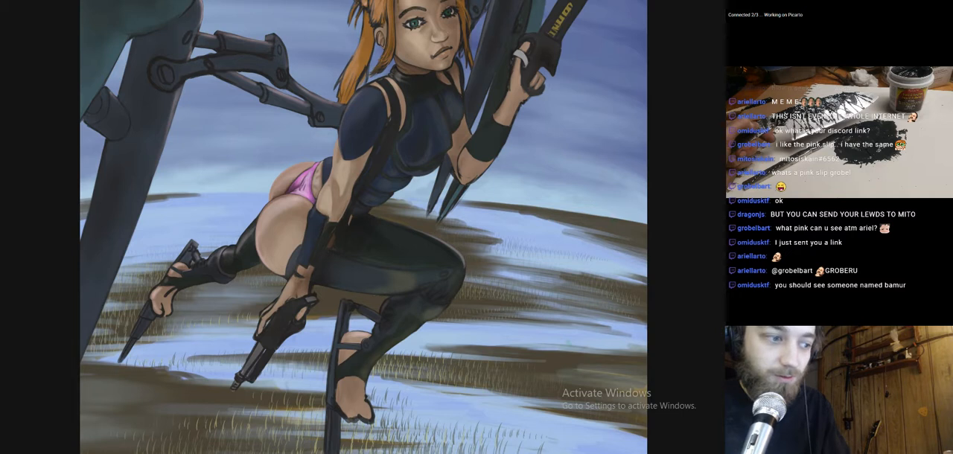
Touch up the cheek beside the nose with a skin tone sampled from the face, and review the whole composition
drag(407, 126, 396, 222)
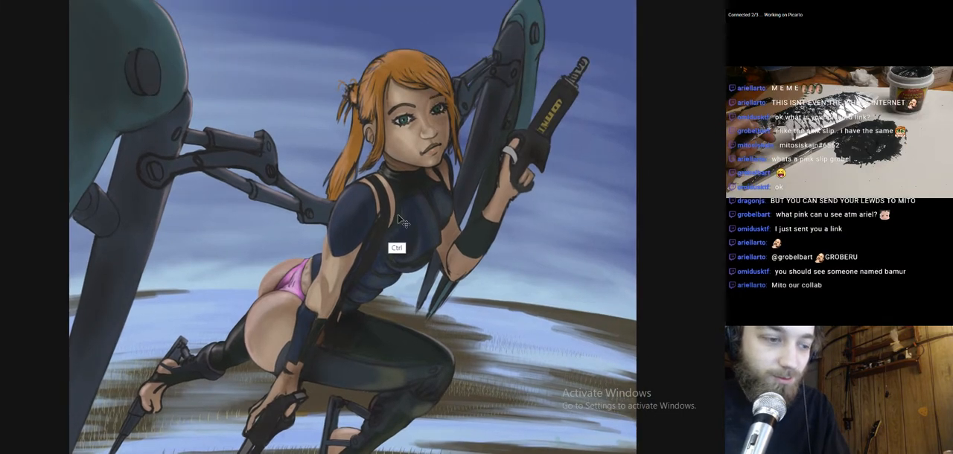
key(ctrl+plus)
key(ctrl+plus)
key(ctrl+plus)
drag(449, 115, 417, 359)
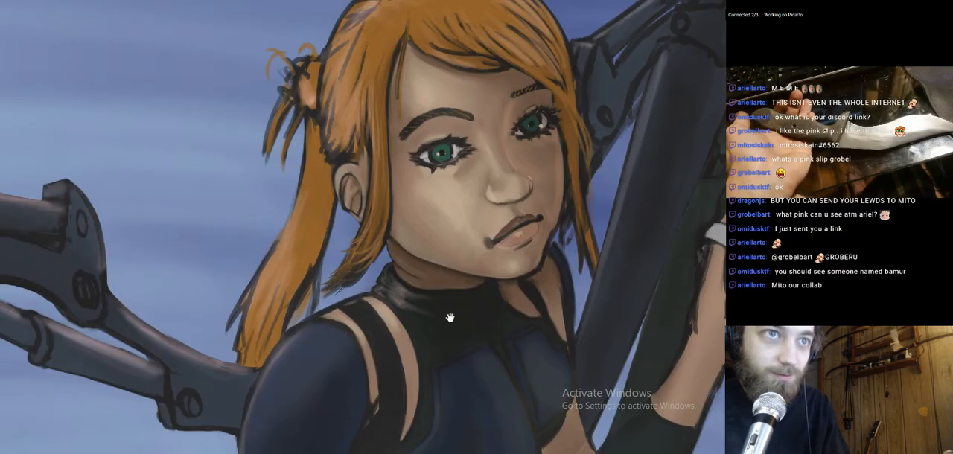
drag(455, 266, 447, 325)
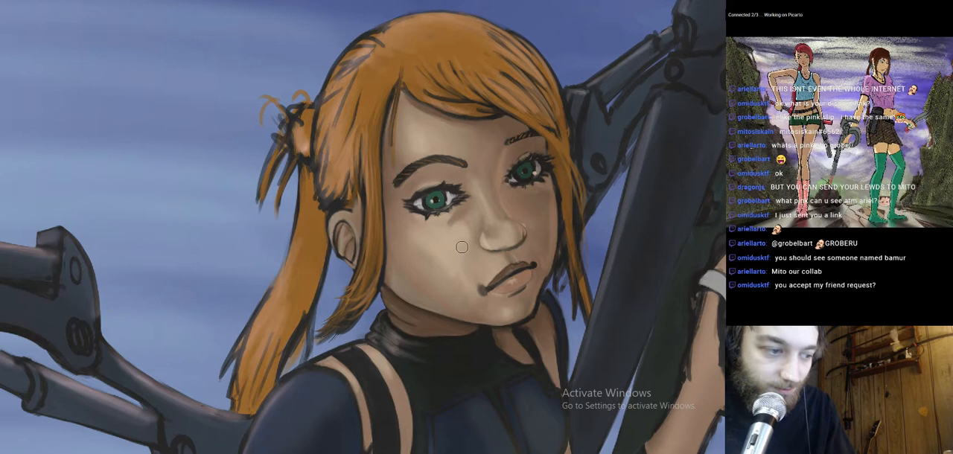
key(alt)
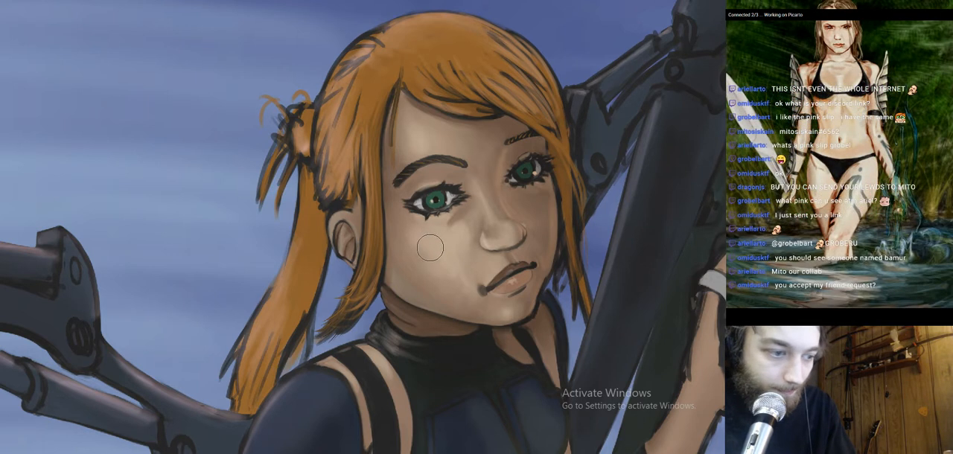
alt+click(483, 240)
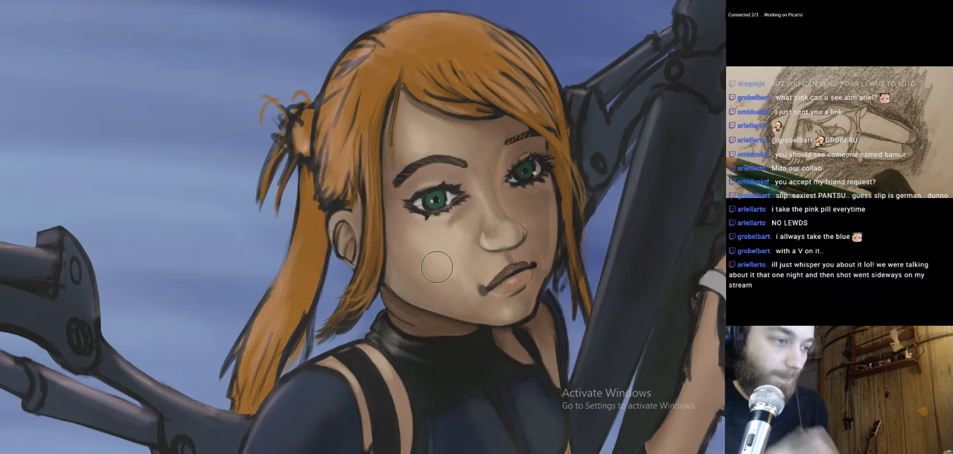
key(ctrl+0)
key(ctrl+minus)
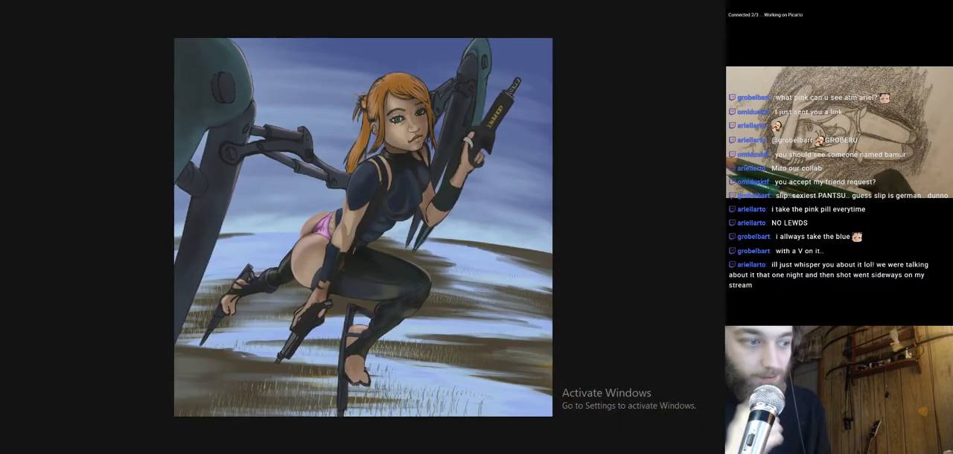
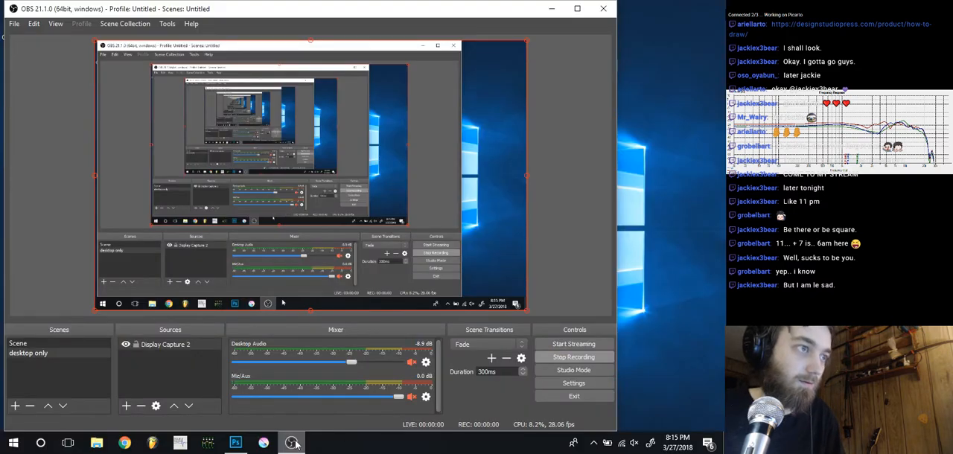
Put the OBS window away, and switch back to OBS from Photoshop to check on the recording
click(291, 442)
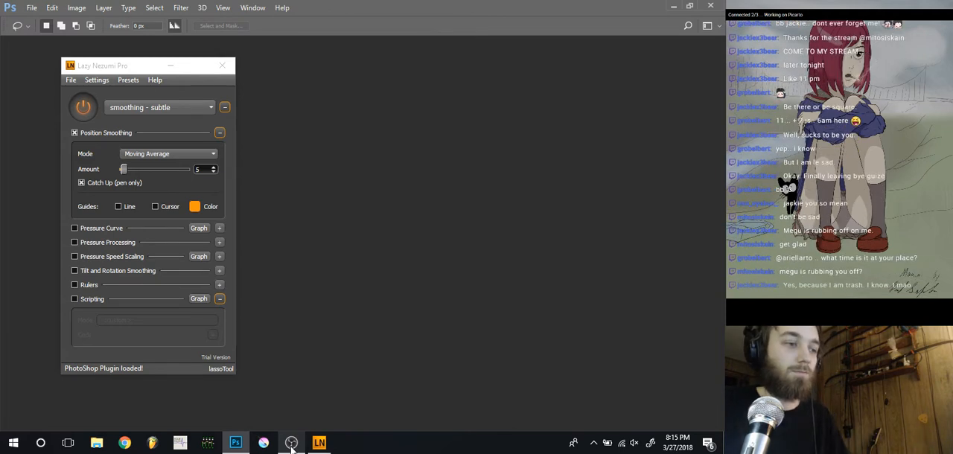
click(291, 449)
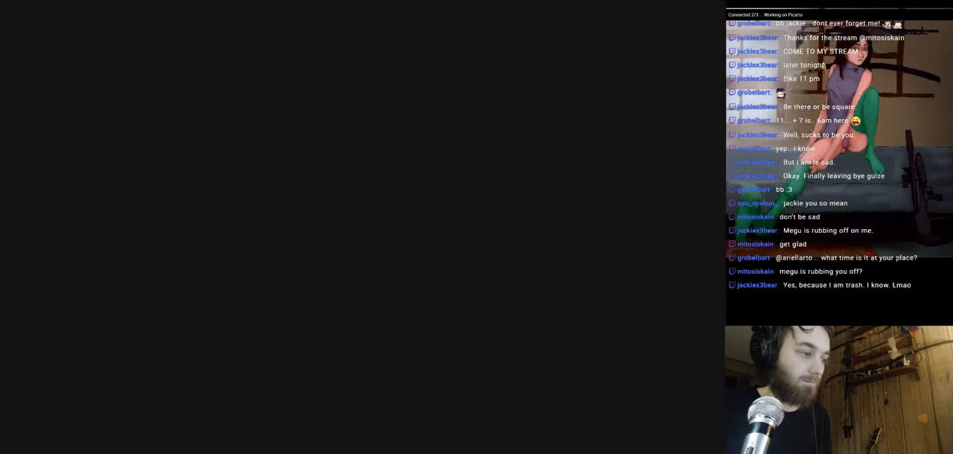
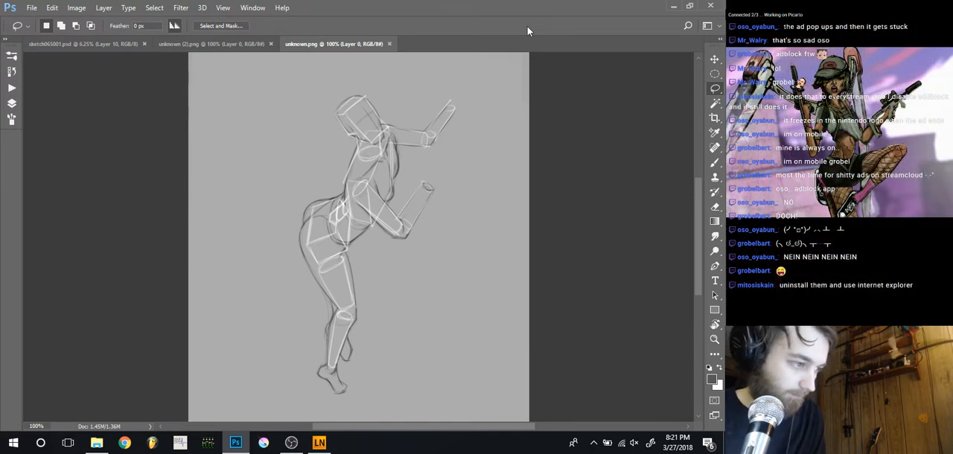
Compare the painting sketch065001.psd with the two figure pose sketches unknown.png and unknown (2).png
click(240, 44)
click(305, 44)
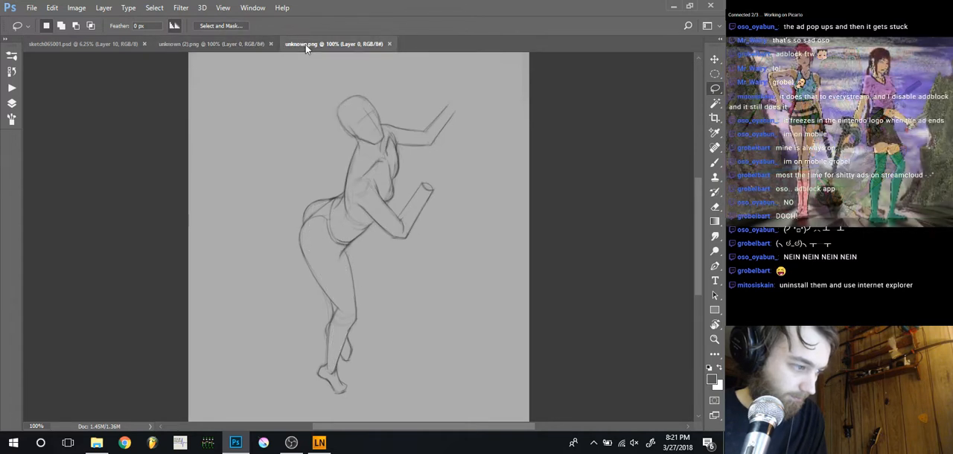
click(251, 41)
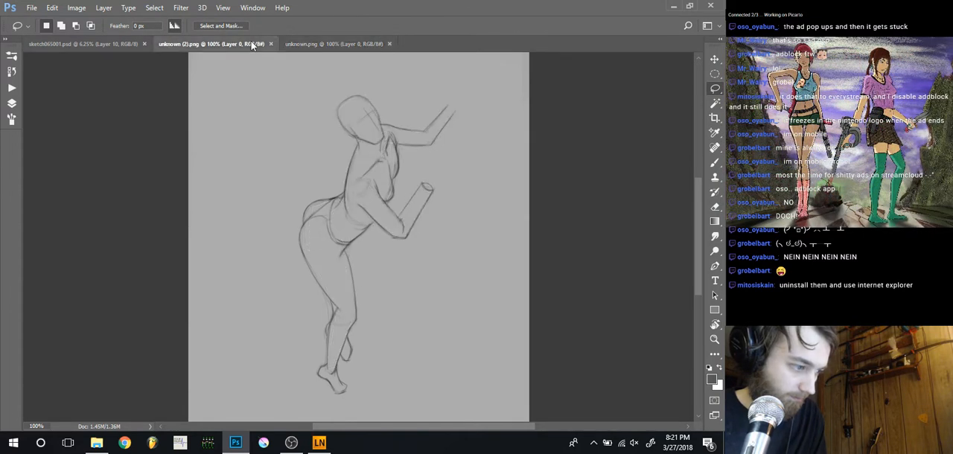
click(134, 44)
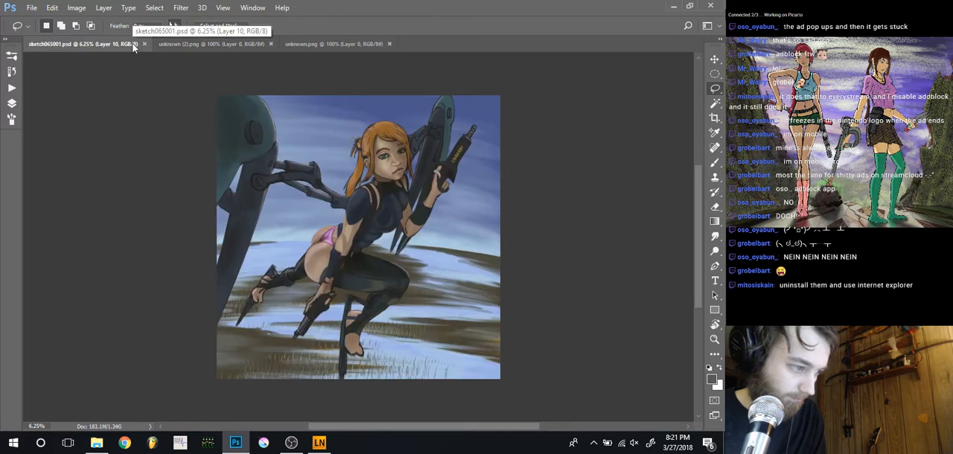
click(302, 44)
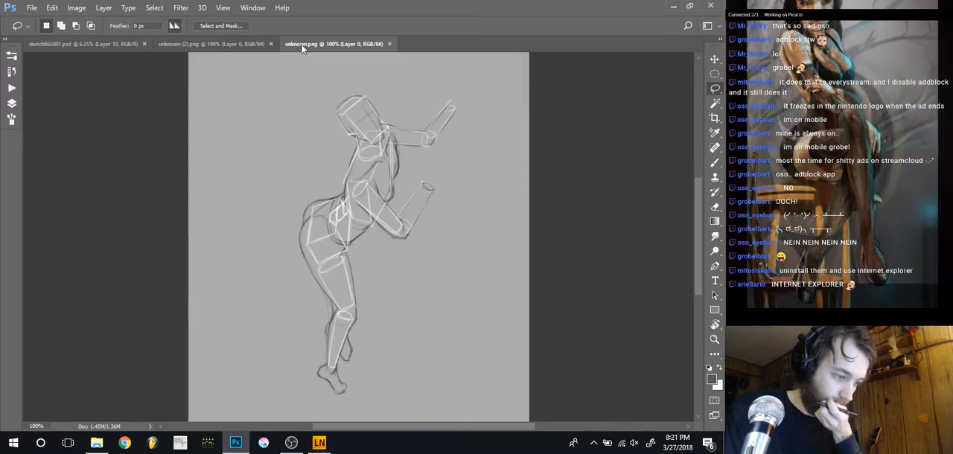
key(ctrl+Tab)
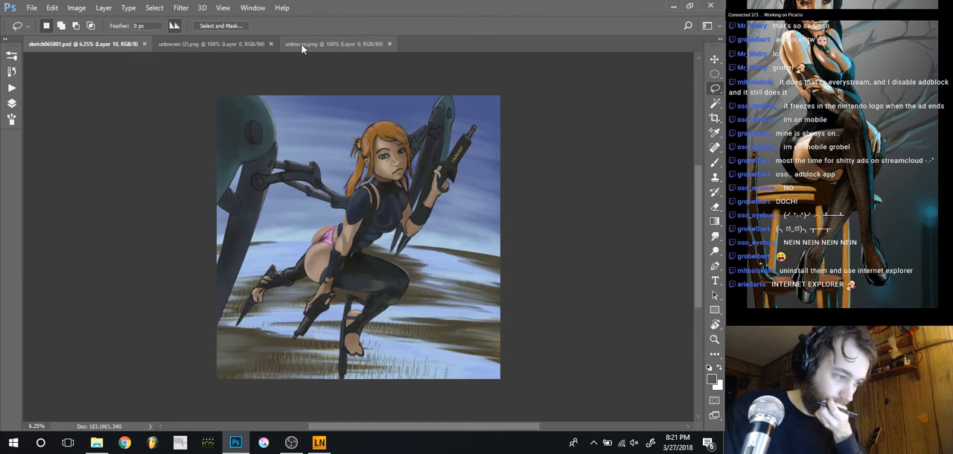
key(ctrl+Tab)
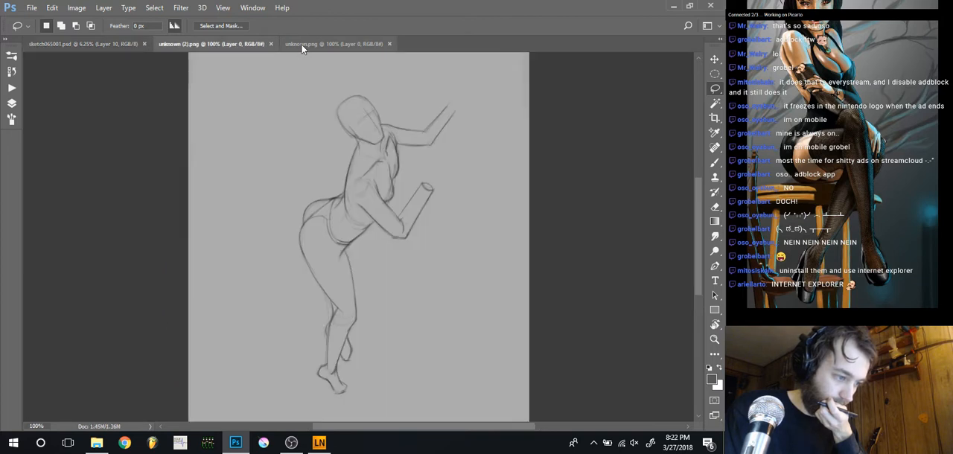
key(ctrl+Tab)
key(ctrl+Tab)
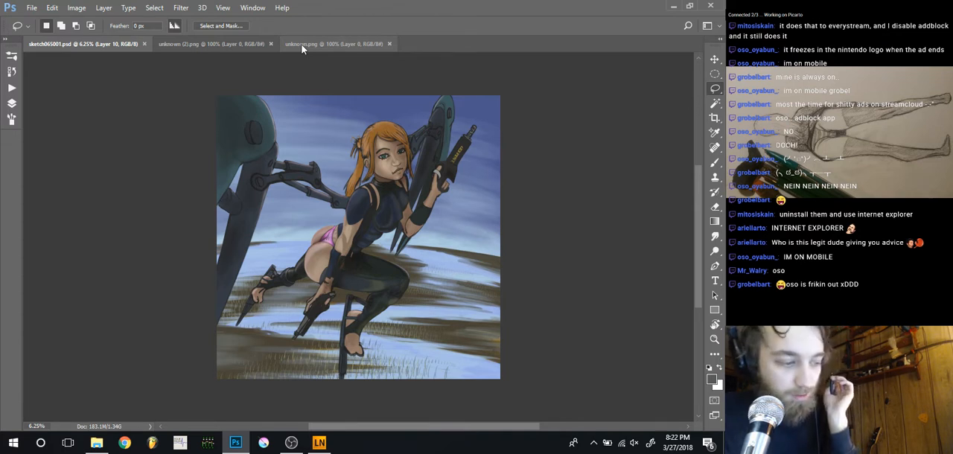
click(302, 44)
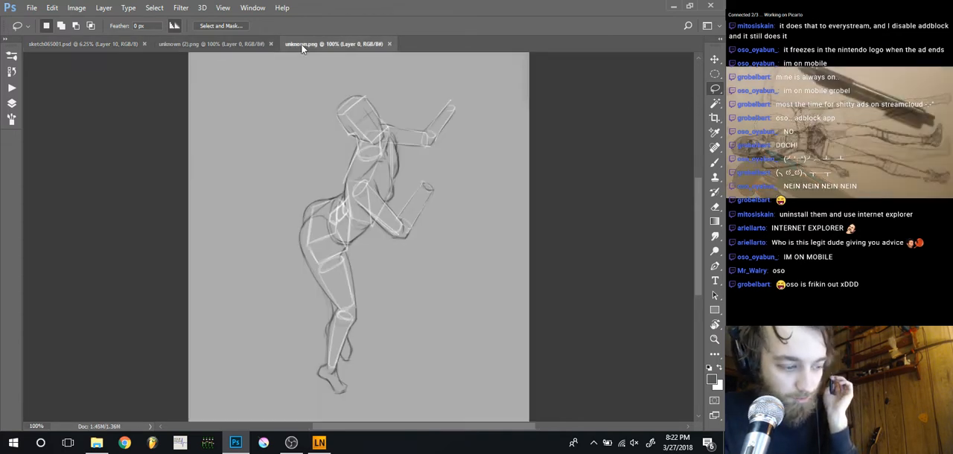
key(ctrl+Tab)
click(302, 45)
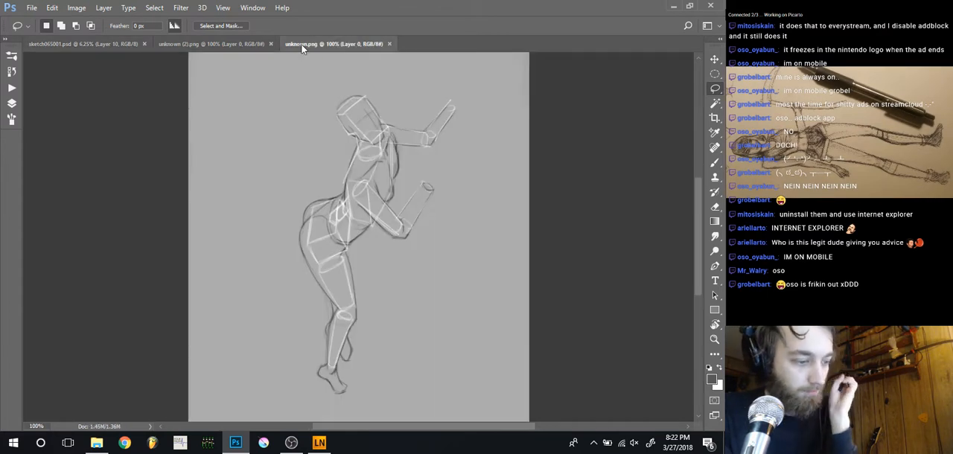
key(ctrl+Tab)
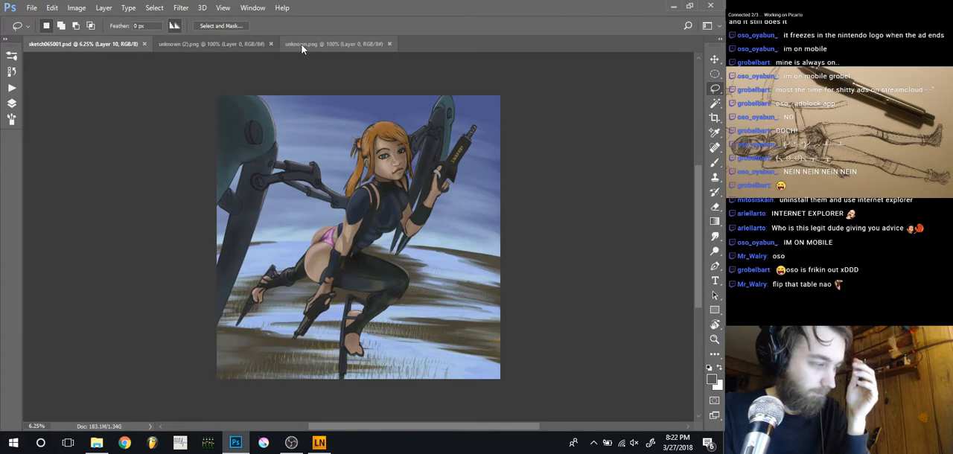
key(ctrl+Tab)
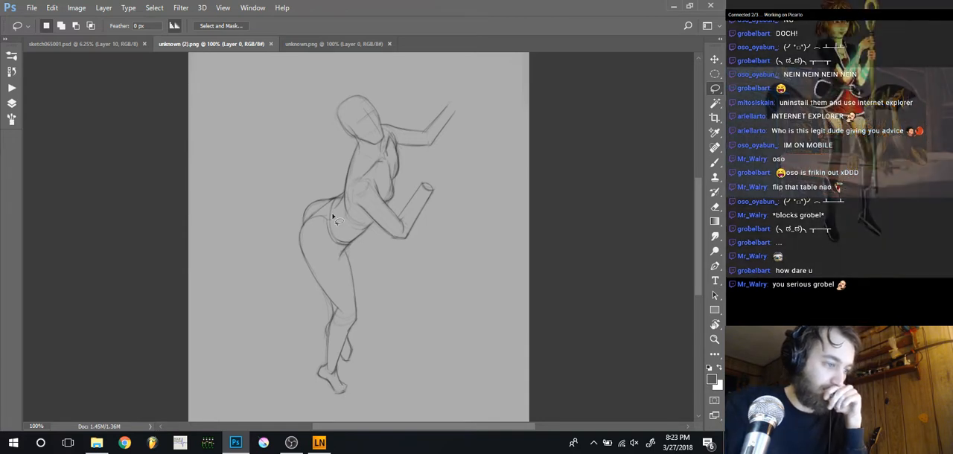
click(117, 43)
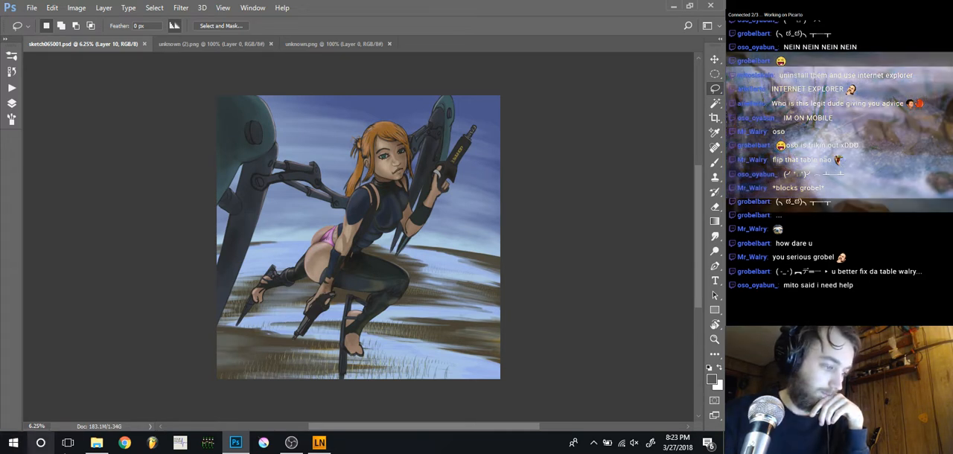
Open unknown (1).png from the originalimg folder as another document, and view it at 100%
click(96, 443)
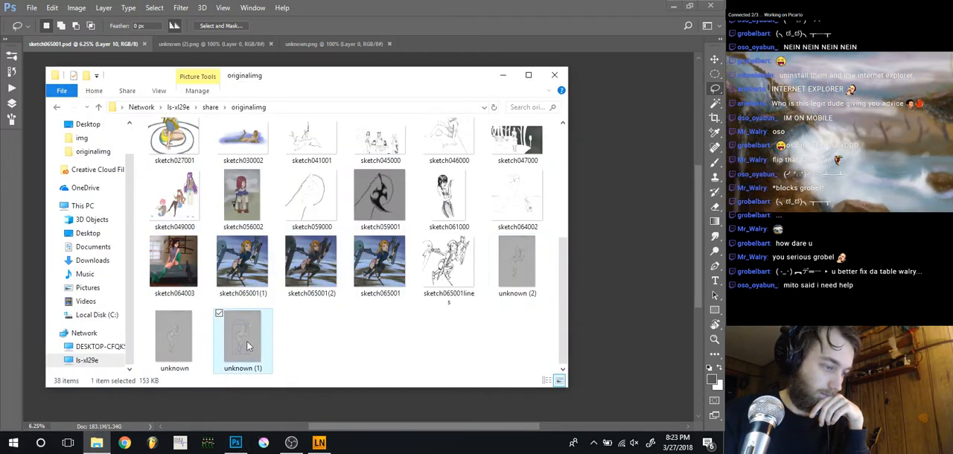
drag(241, 353, 425, 42)
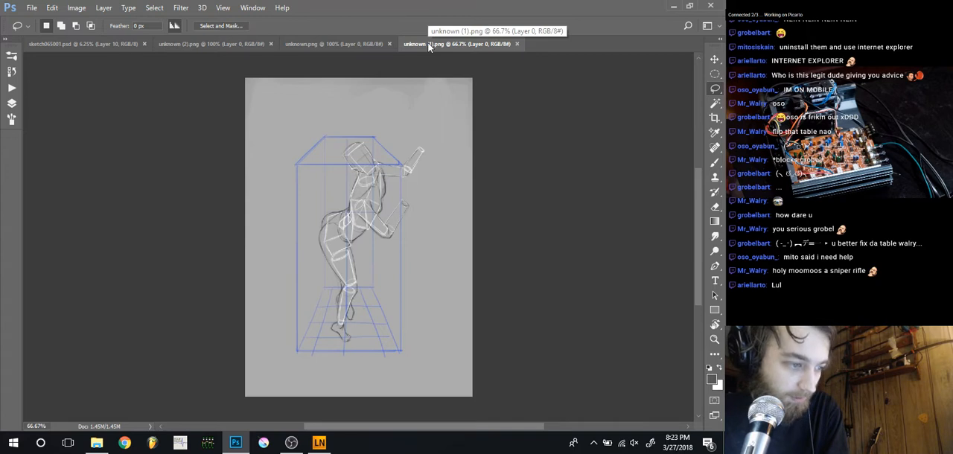
key(ctrl+plus)
key(ctrl+plus)
key(ctrl+minus)
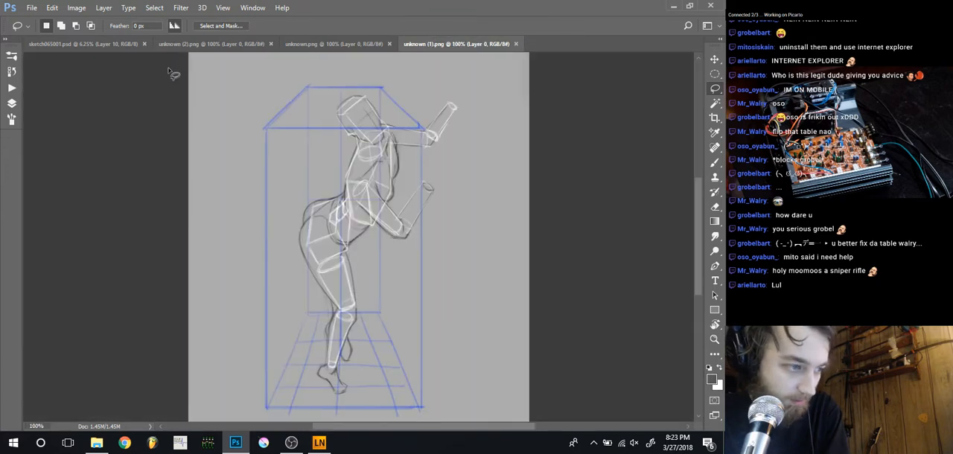
Compare the perspective-box figure sketch unknown (1).png with the painting, ending on sketch065001.psd
click(98, 46)
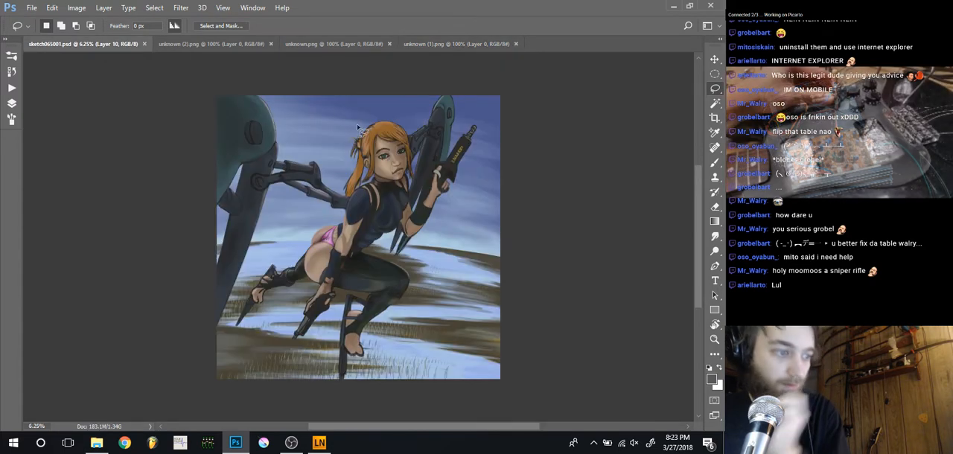
click(441, 45)
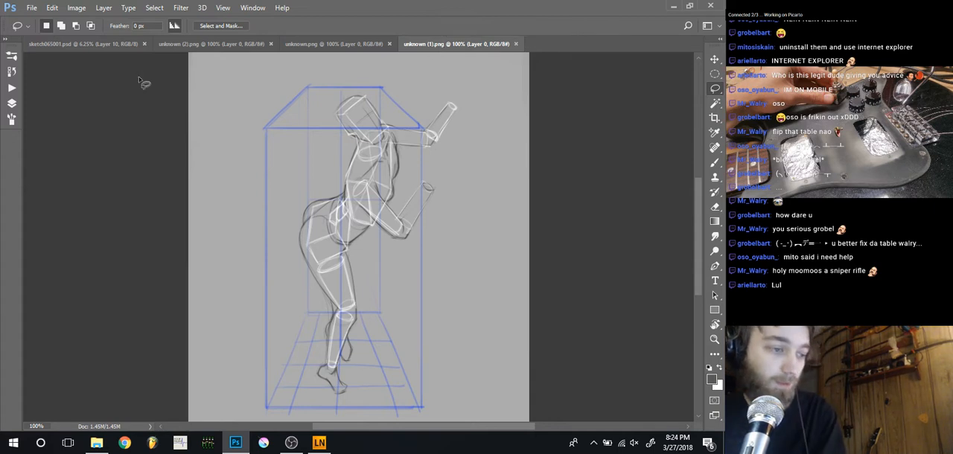
click(106, 46)
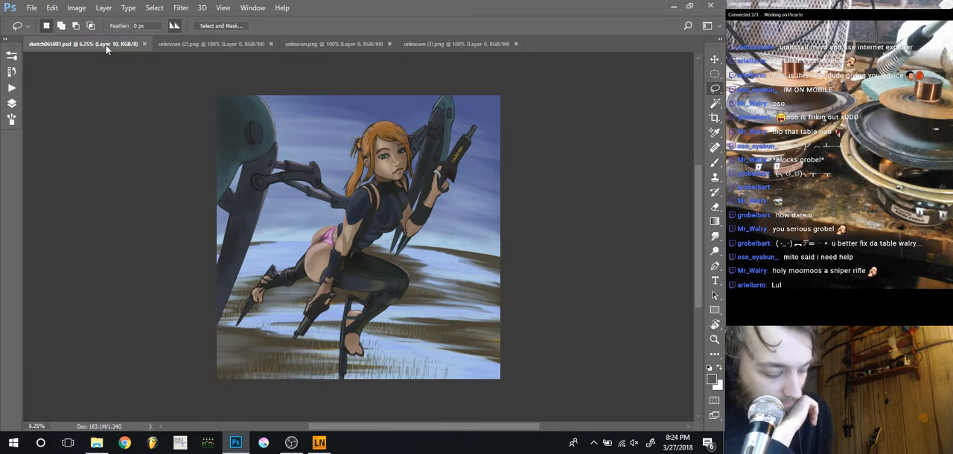
Check what Layer 10 contributes to the painting by toggling its visibility, and delete that layer
key(b)
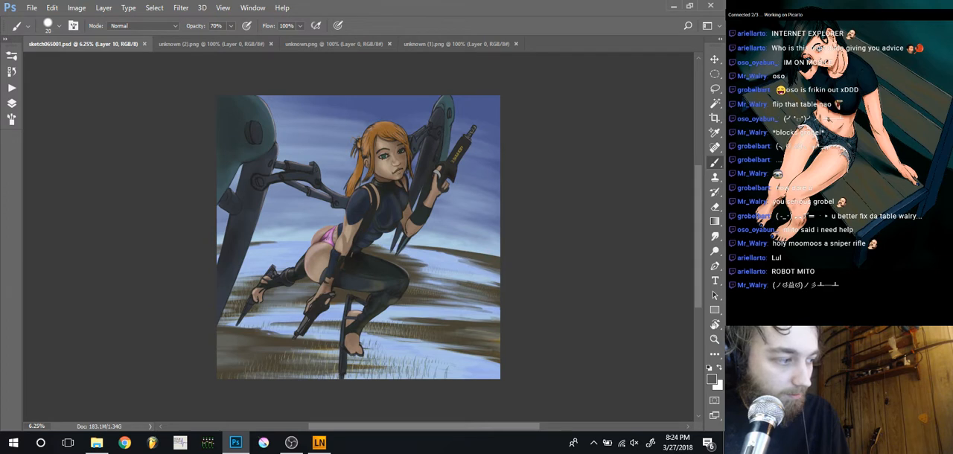
click(10, 104)
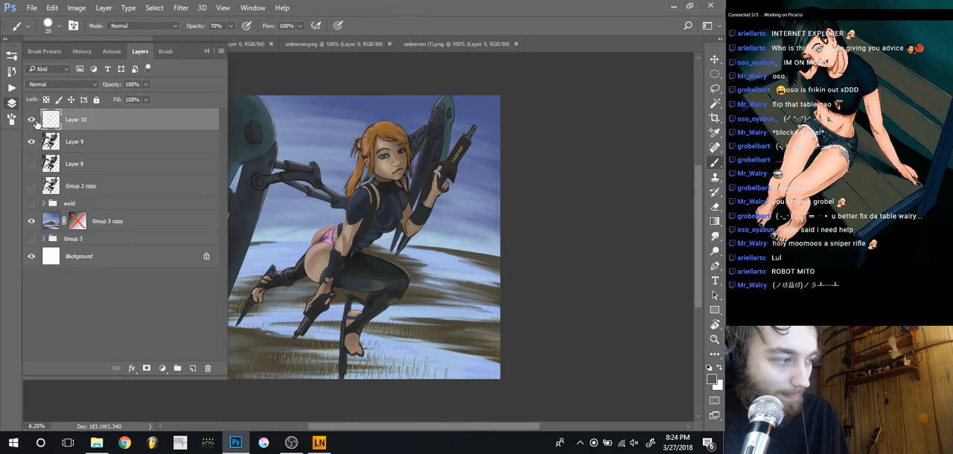
click(32, 121)
click(32, 120)
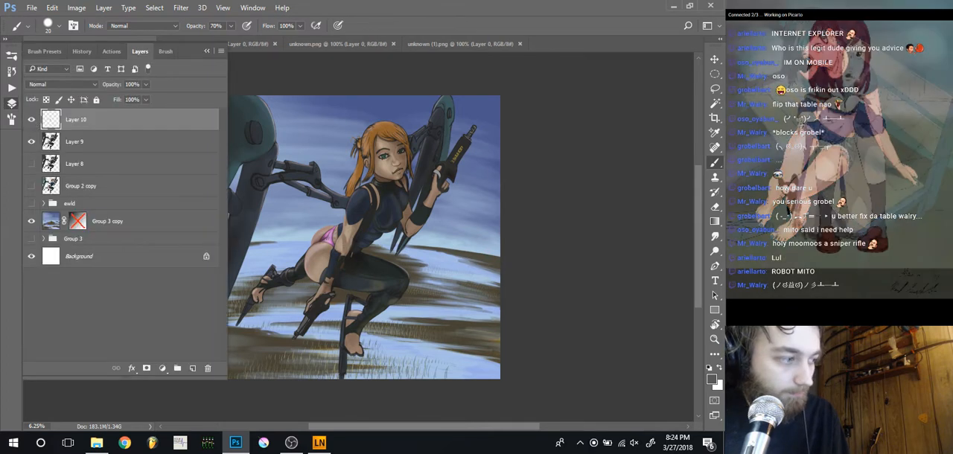
key(Delete)
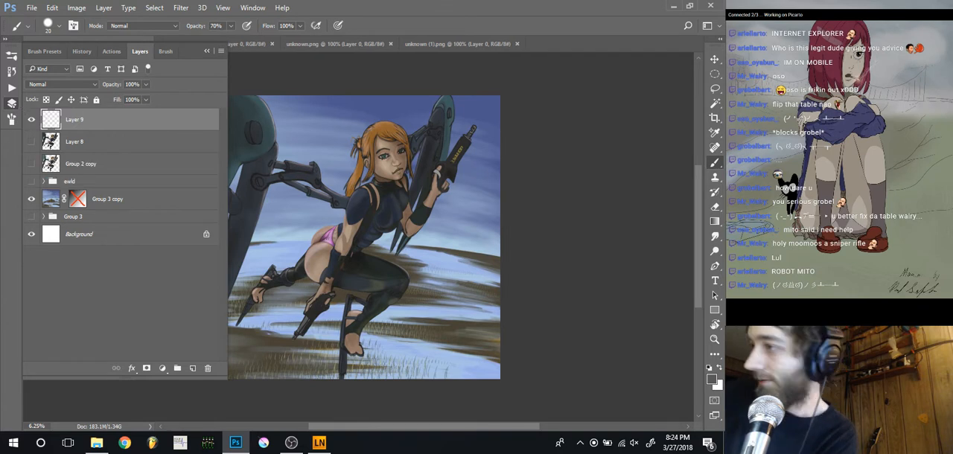
click(11, 104)
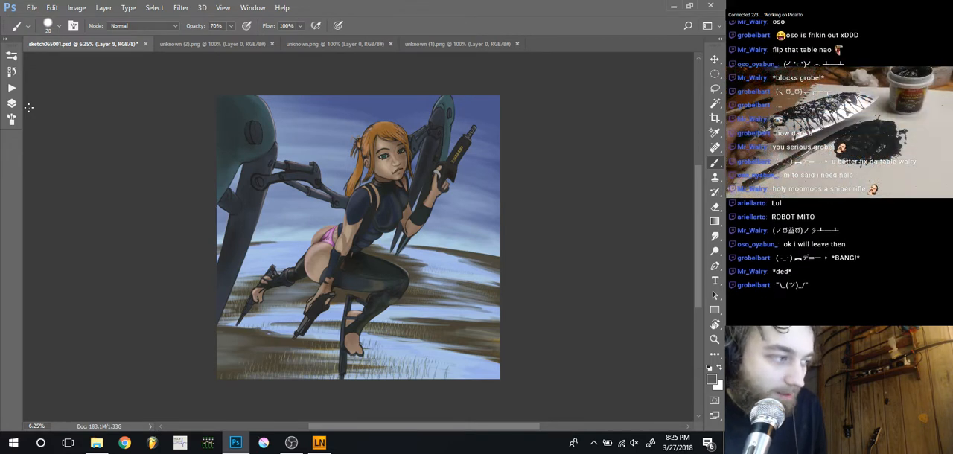
Try to browse the image files in Adobe Bridge, and close the Creative Cloud sign-in window
click(32, 7)
click(33, 8)
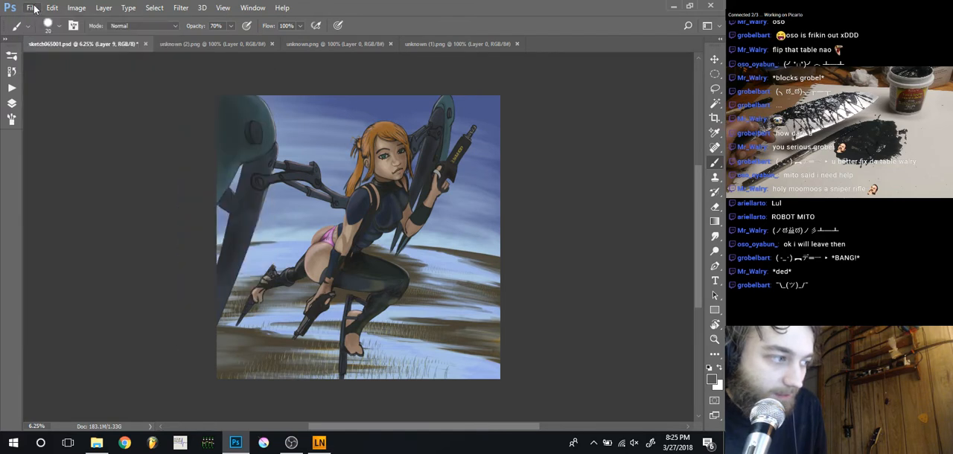
click(34, 9)
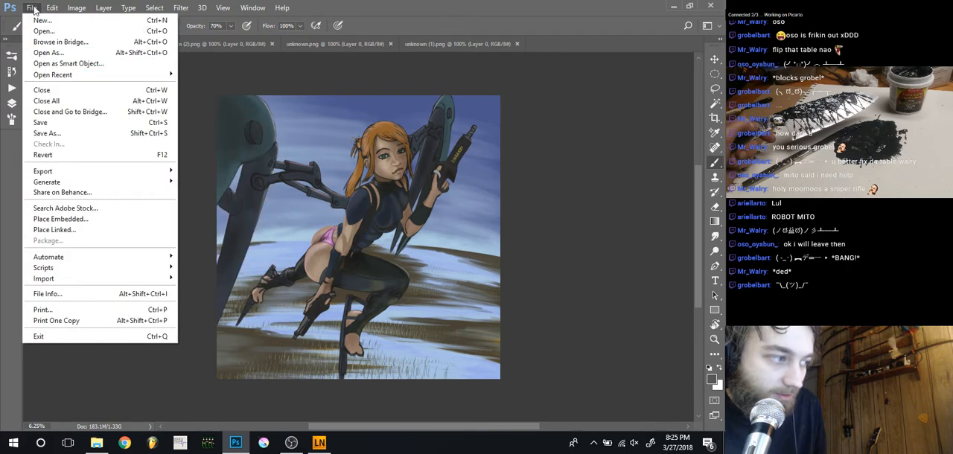
click(44, 44)
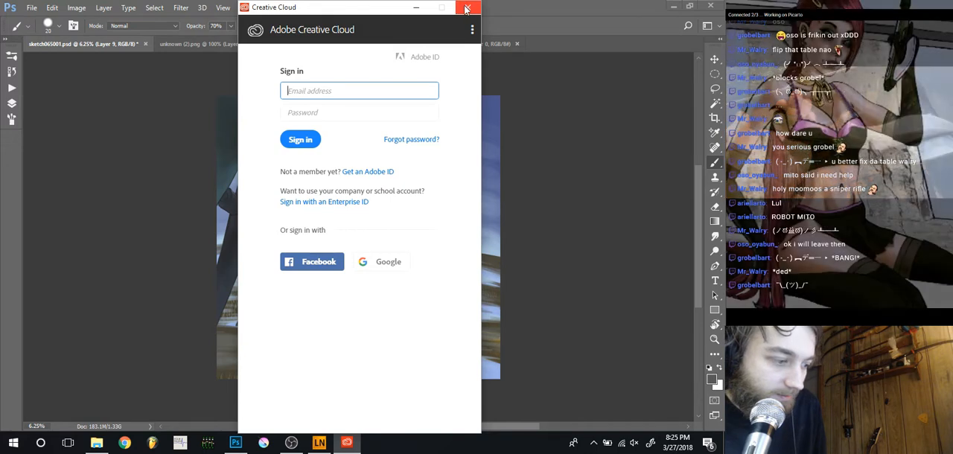
click(467, 9)
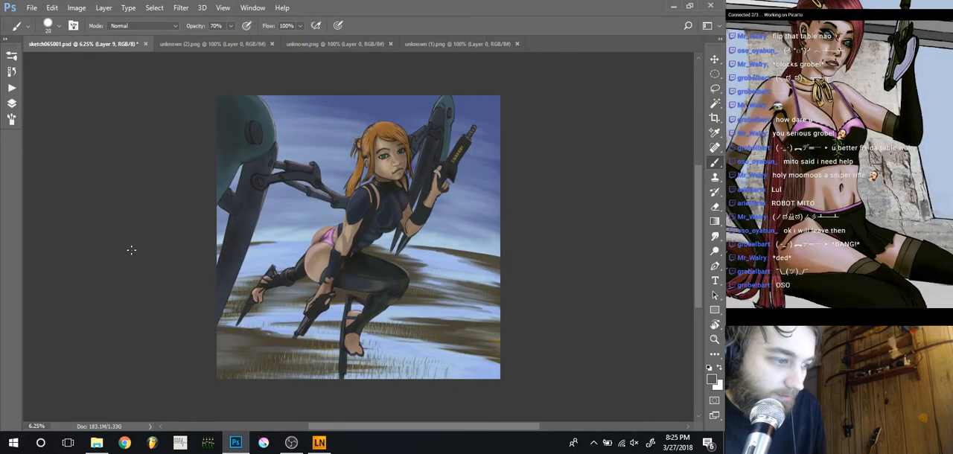
Switch to File Explorer, open the progresses folder inside originalimg, and go to the end of its file list
click(101, 442)
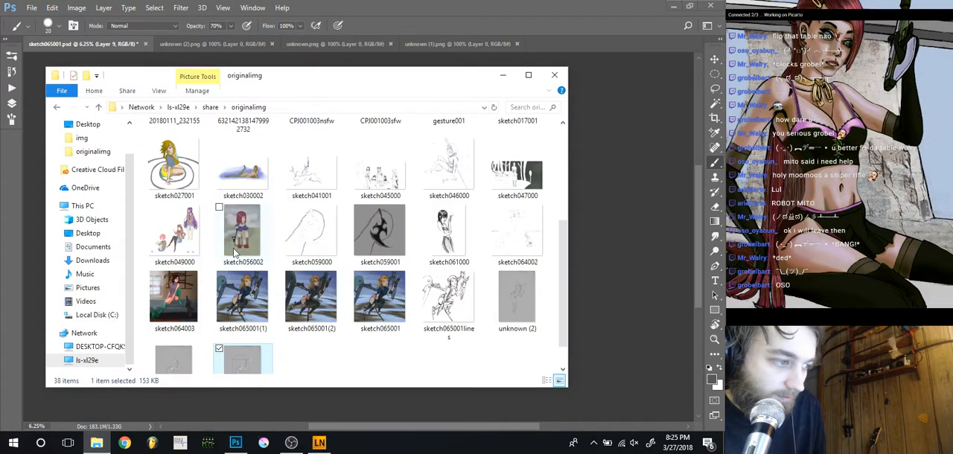
scroll(234, 253, up, 3)
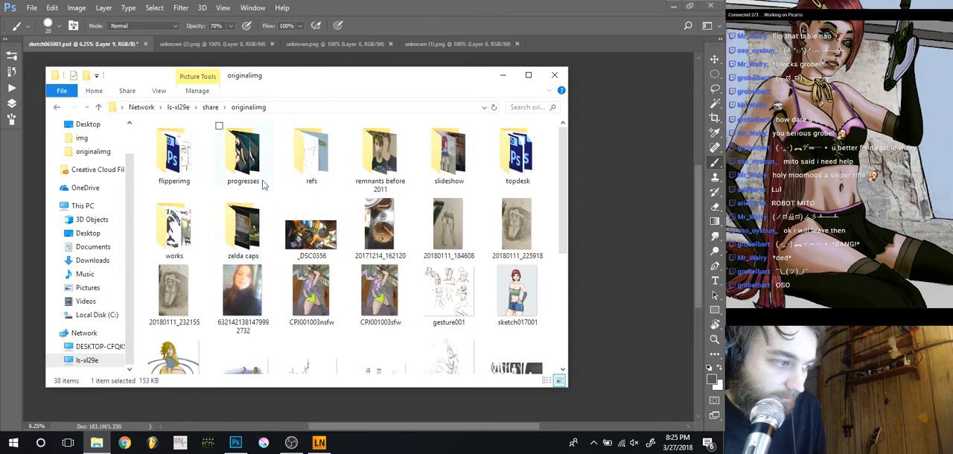
click(246, 156)
double_click(246, 156)
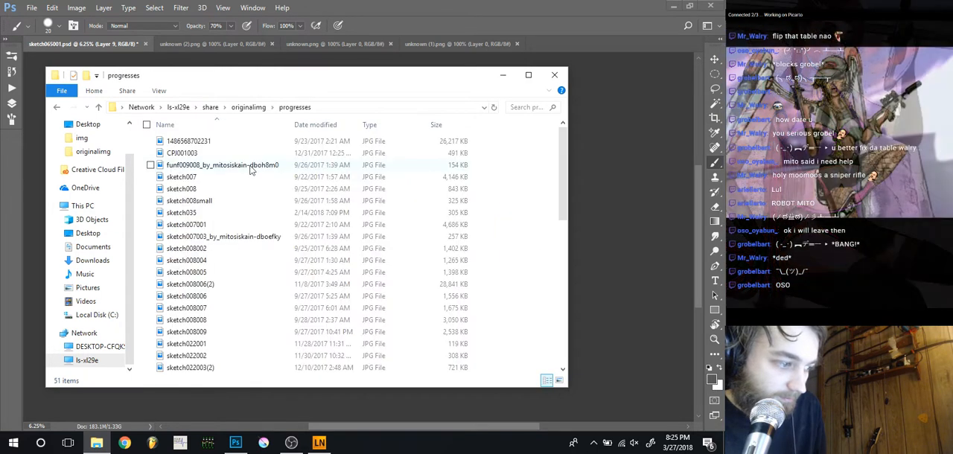
key(Page_Down)
key(Page_Down)
key(Page_Down)
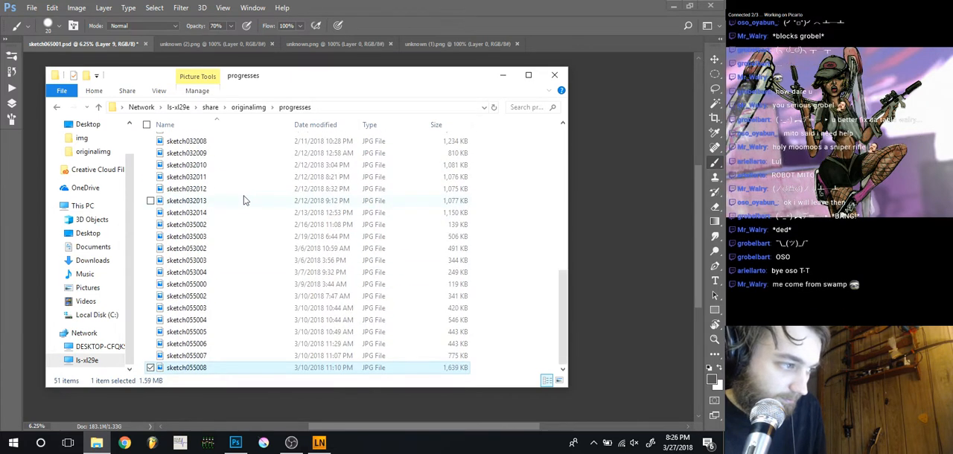
Show the progresses folder's files as large icons, and select the image sketch035002
click(159, 90)
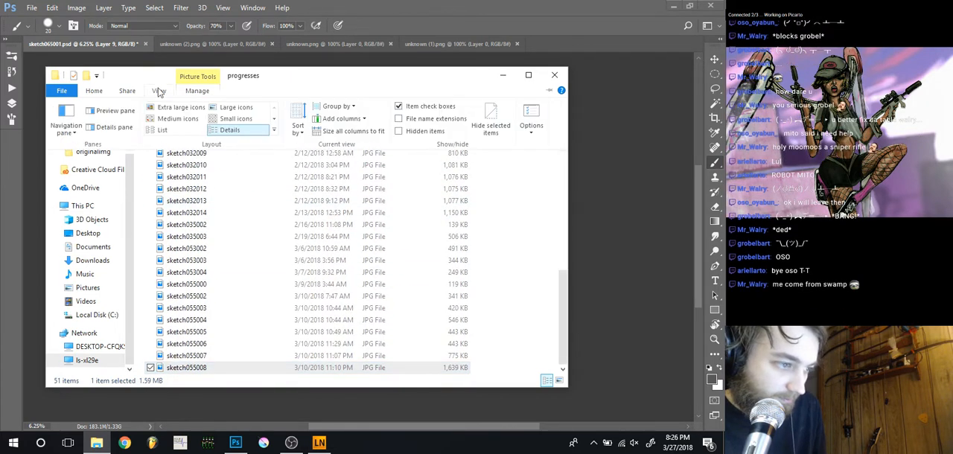
click(214, 108)
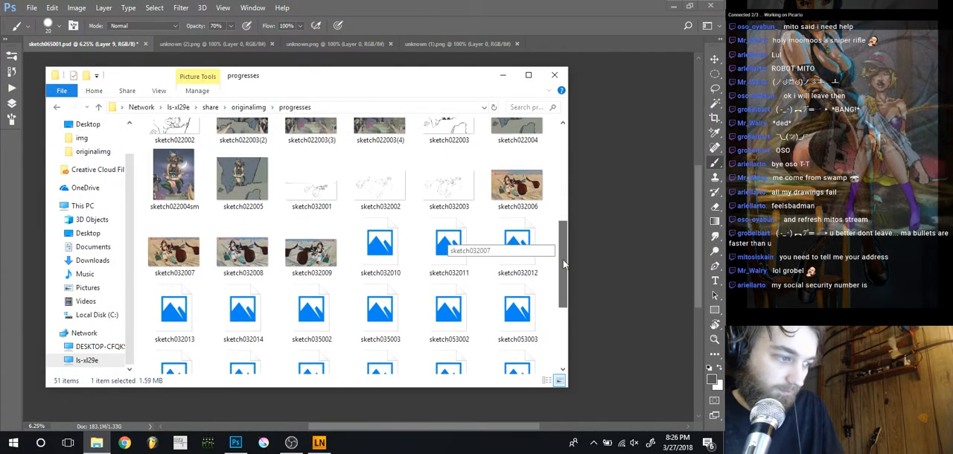
drag(563, 259, 558, 287)
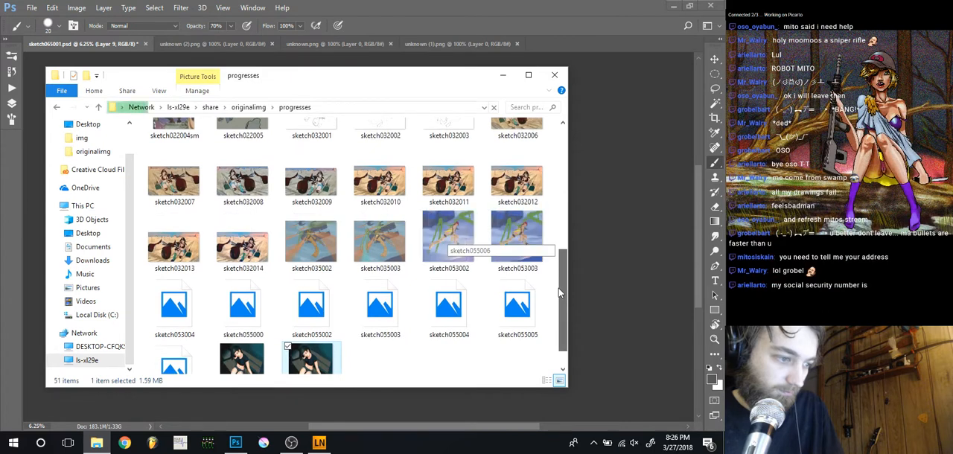
click(324, 247)
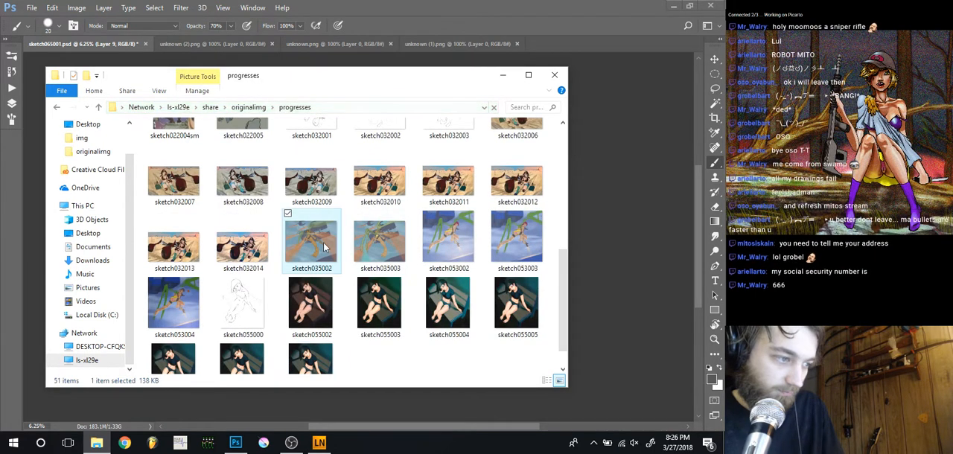
View sketch035002 full size and page through the following progress images up to sketch053004 and back
double_click(324, 248)
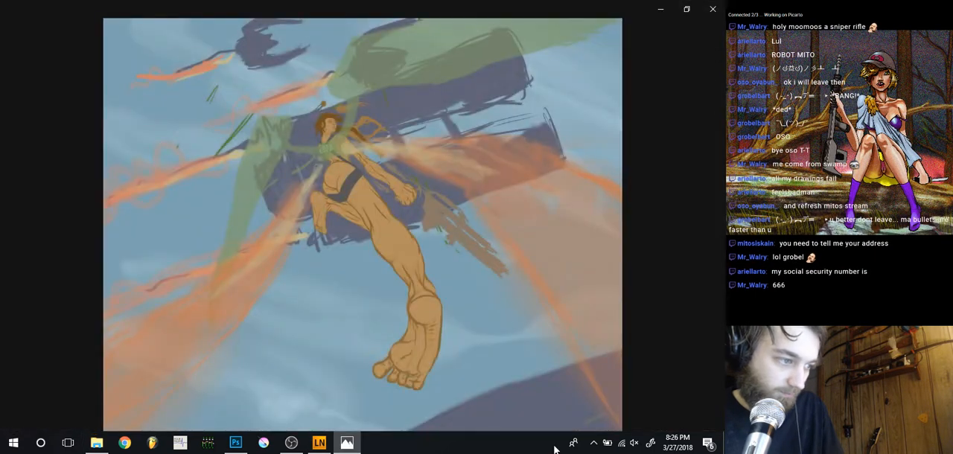
click(706, 324)
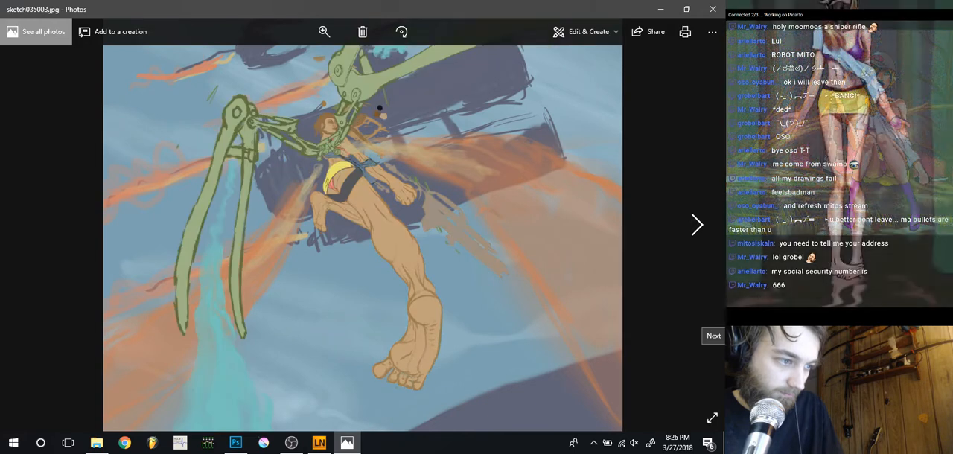
click(705, 324)
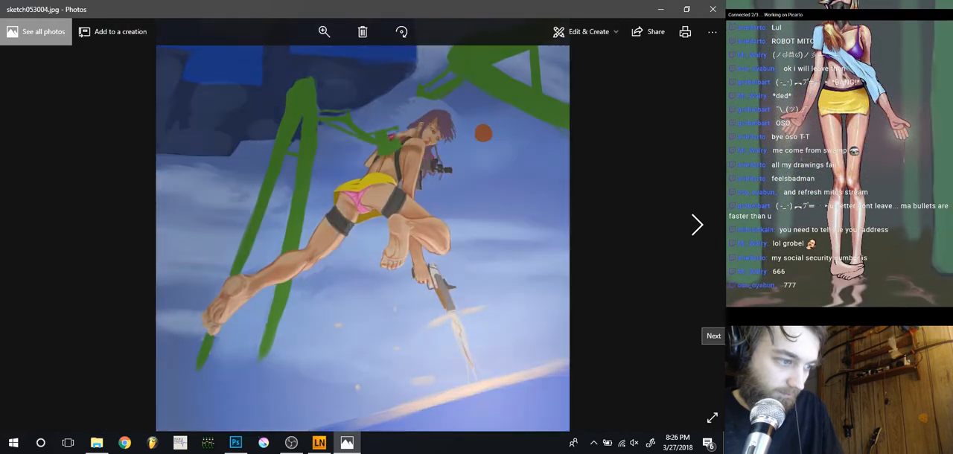
key(Left)
key(Left)
key(Left)
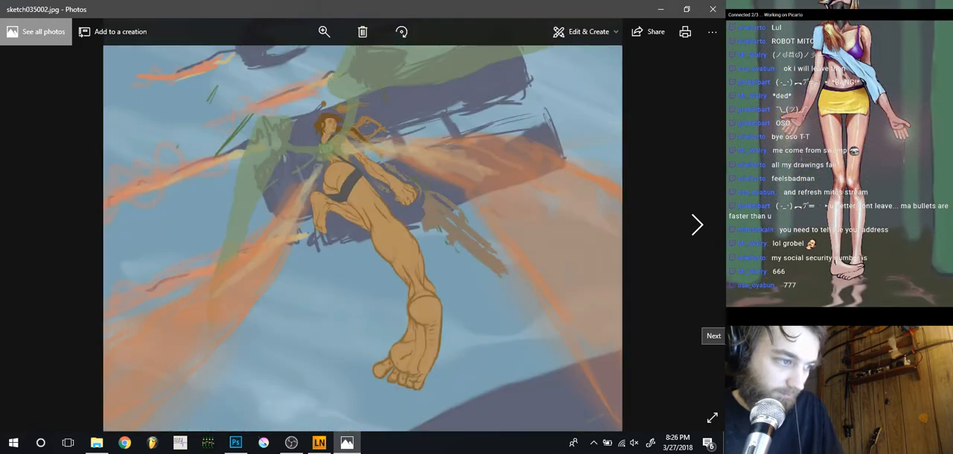
Compare the painting sketch053004 with the line drawing sketch055000, close the image viewer and minimise the folder window
key(Right)
key(Right)
key(Right)
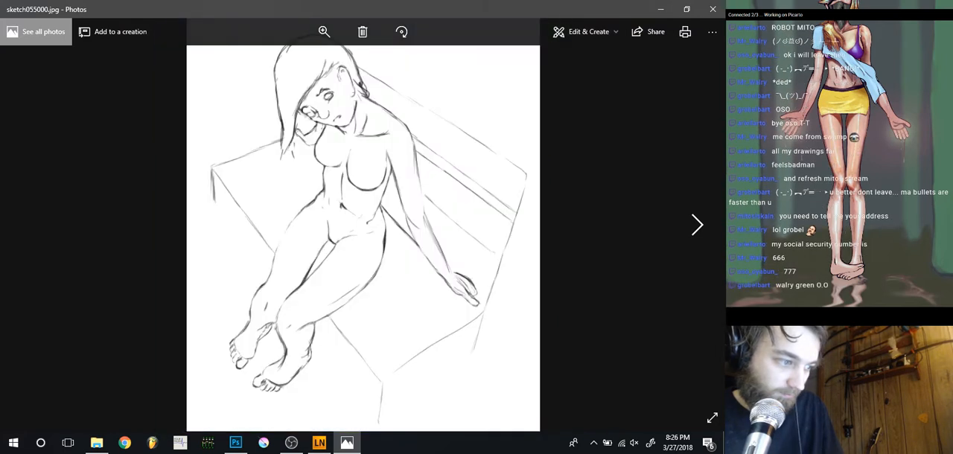
key(Left)
key(Right)
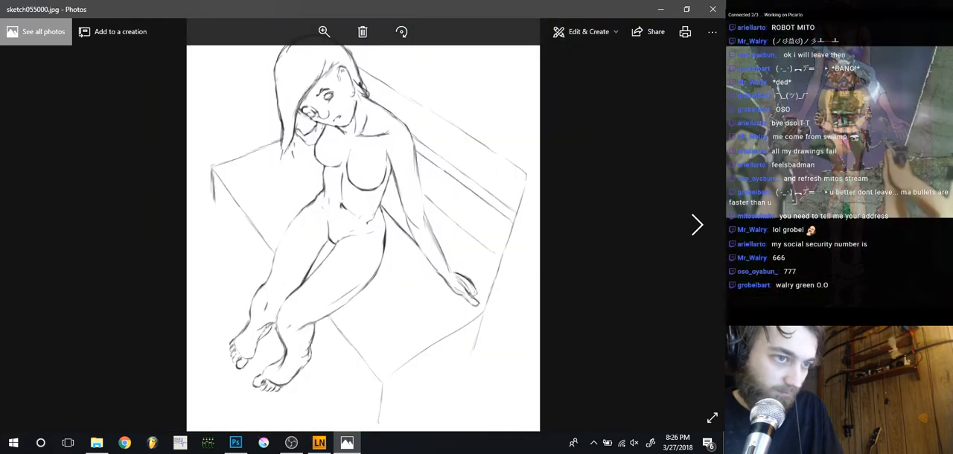
key(Left)
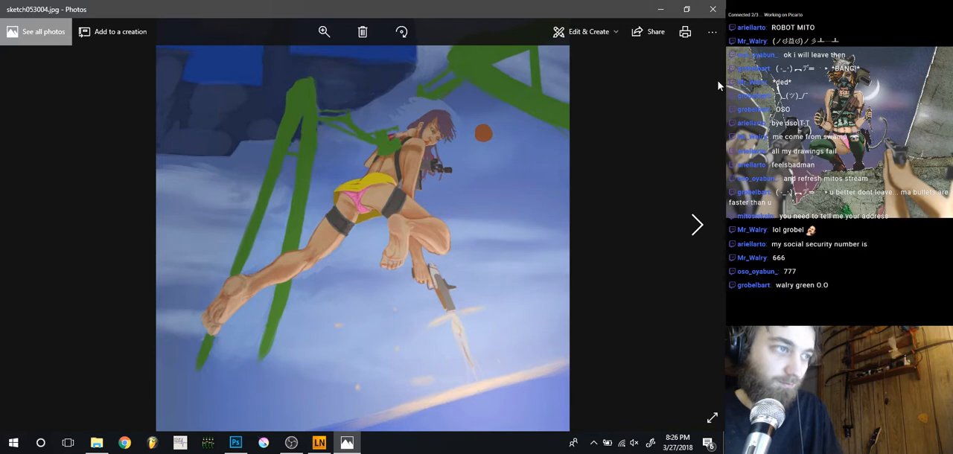
click(713, 9)
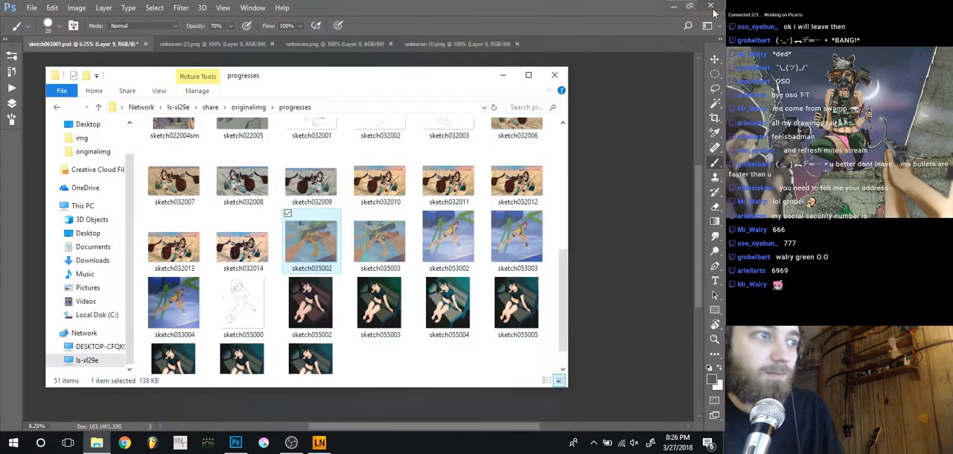
click(503, 77)
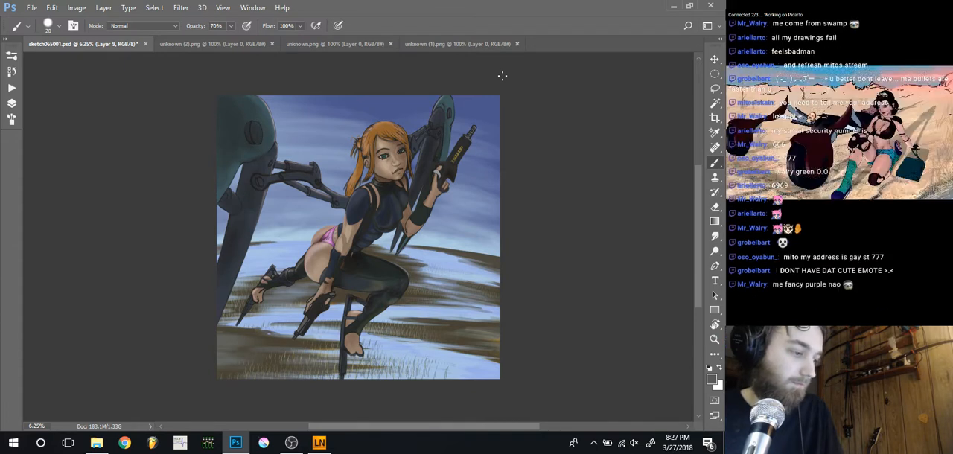
Bring back the File Explorer window, return to the originalimg folder and look through its file list
click(96, 442)
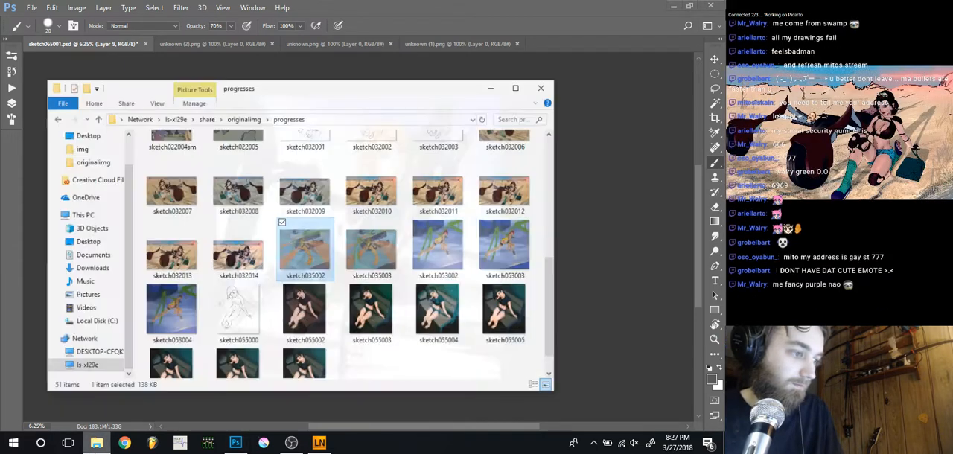
key(alt+Left)
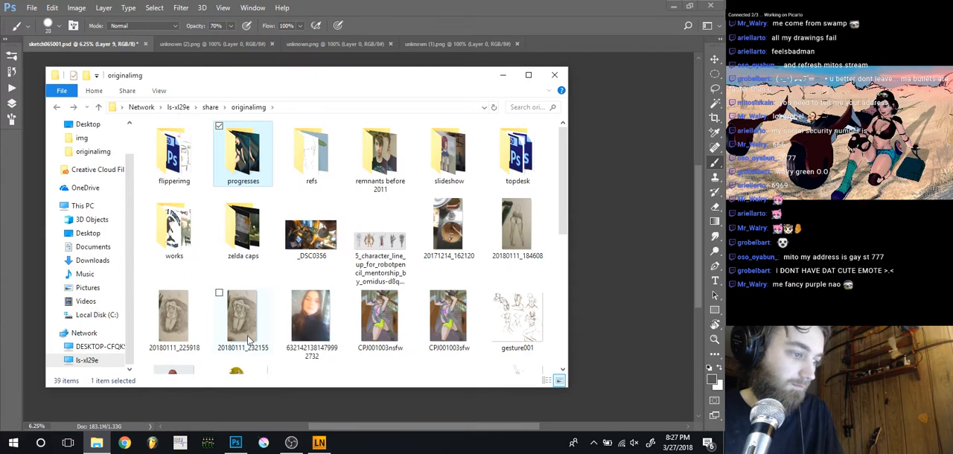
click(248, 340)
key(End)
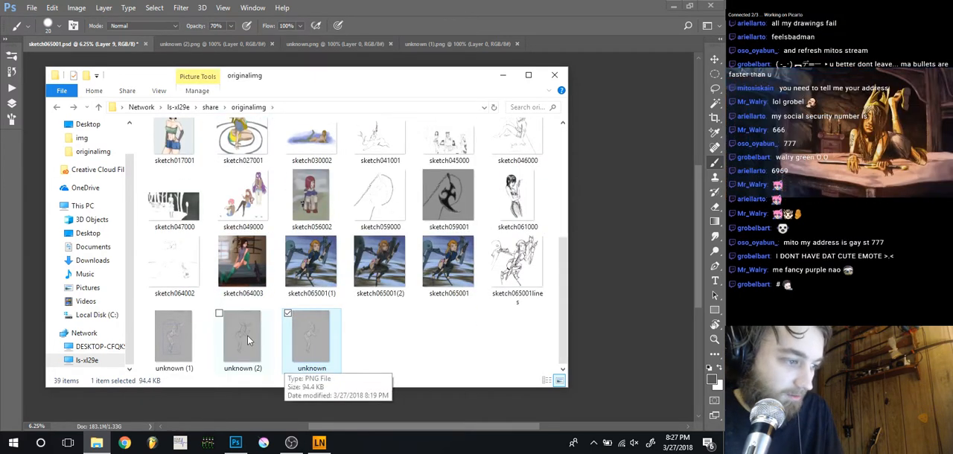
key(Up)
key(Up)
key(Up)
key(Up)
key(Up)
key(Up)
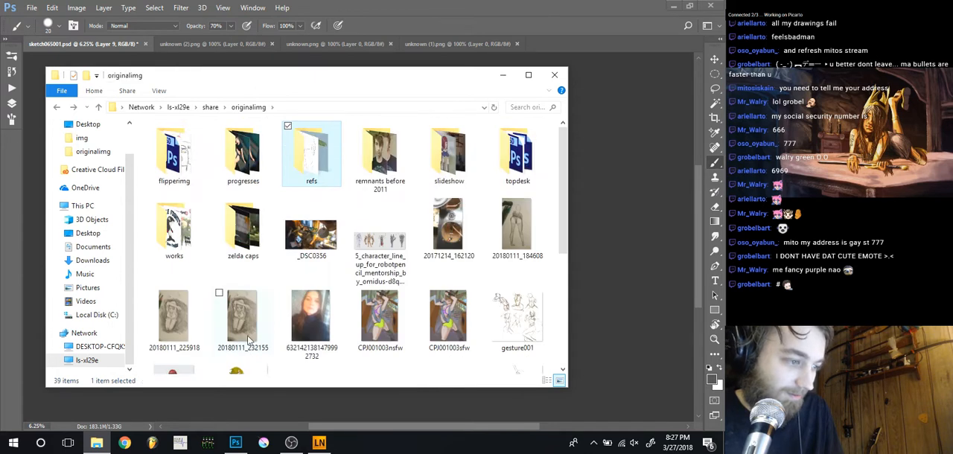
Open the five-character line-up image from the originalimg folder, examine it and close the viewer
key(Down)
key(Down)
key(Right)
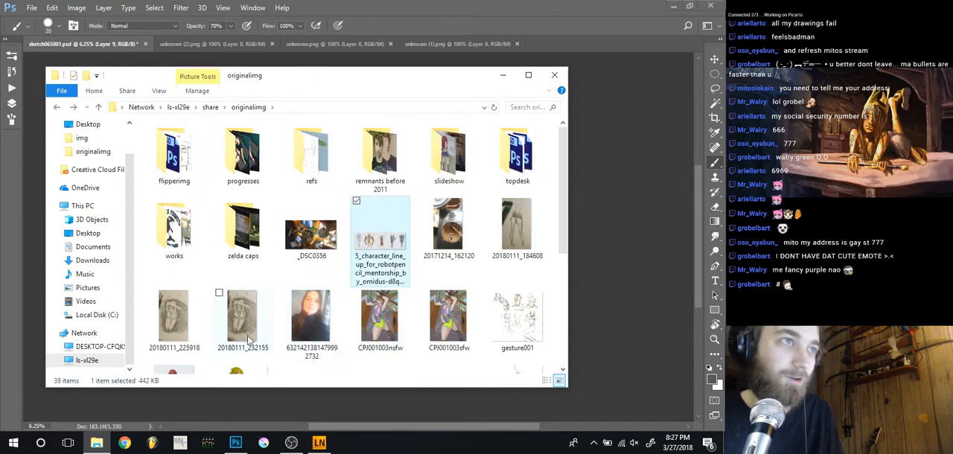
key(Return)
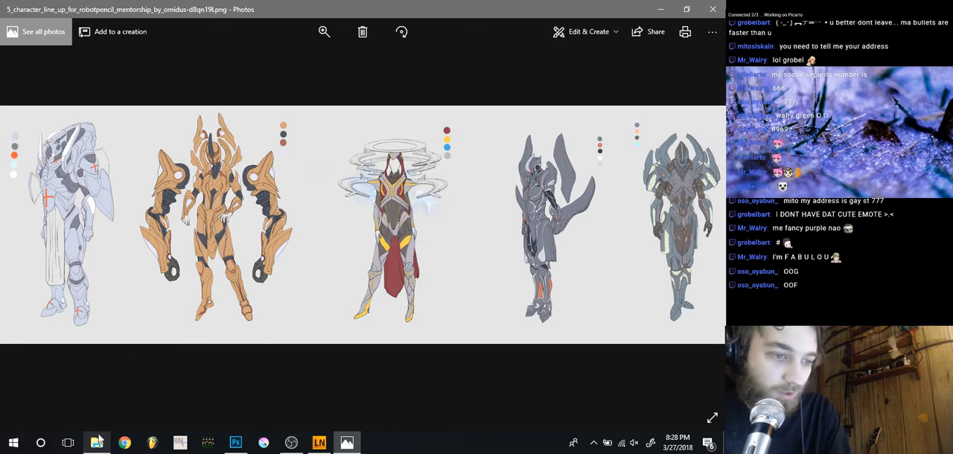
mouse_move(98, 443)
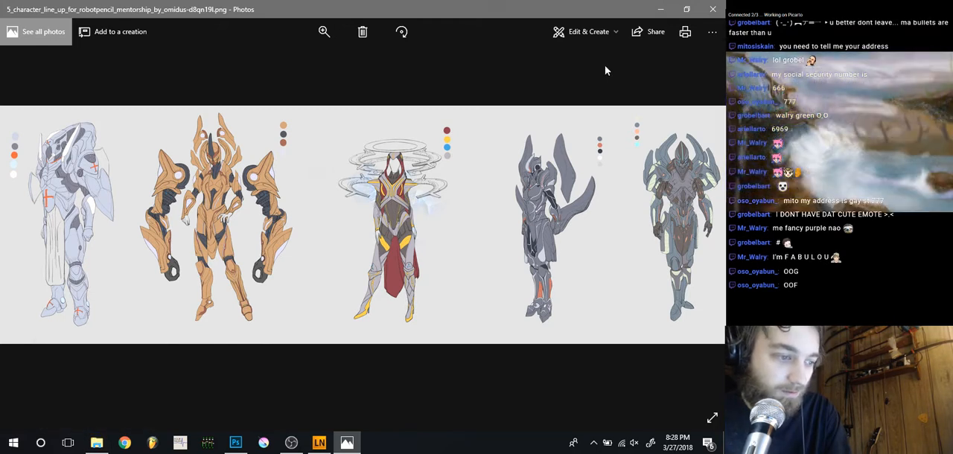
click(715, 7)
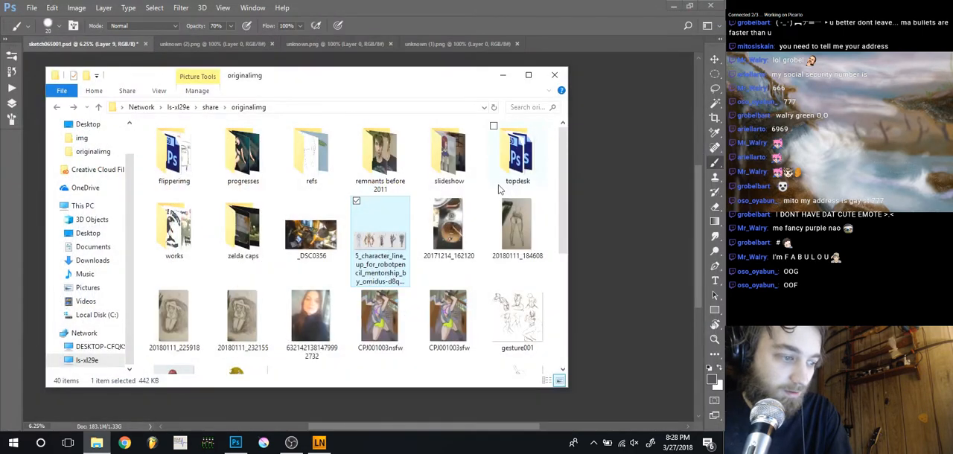
Open the pyromancer image at the end of the originalimg folder for viewing, and briefly check the Windows notifications
key(Down)
key(Down)
key(Down)
key(Down)
key(Down)
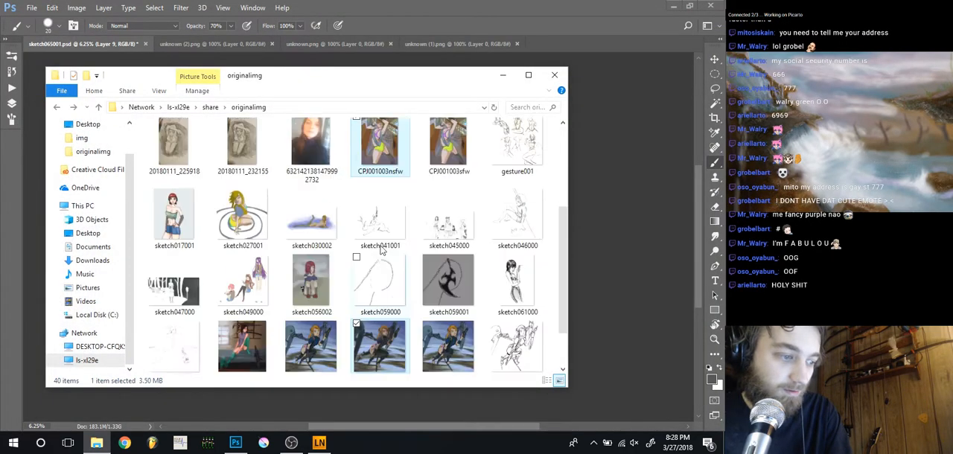
key(Left)
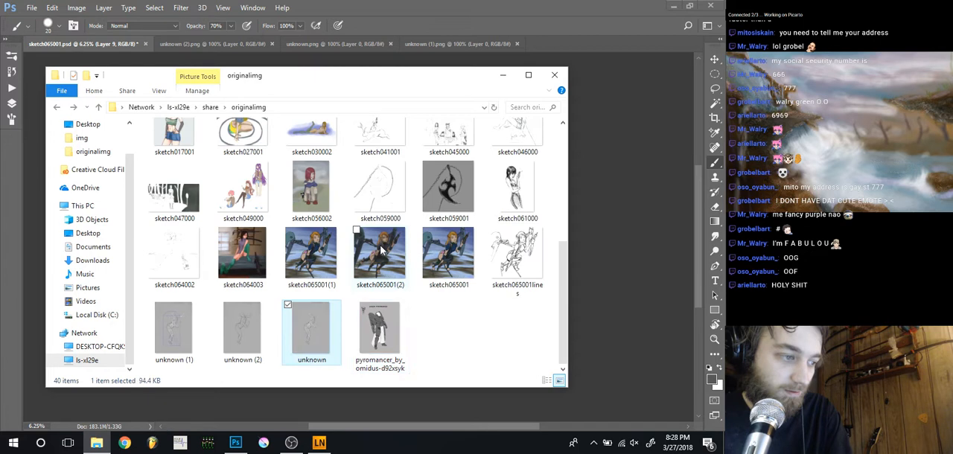
key(Right)
key(Return)
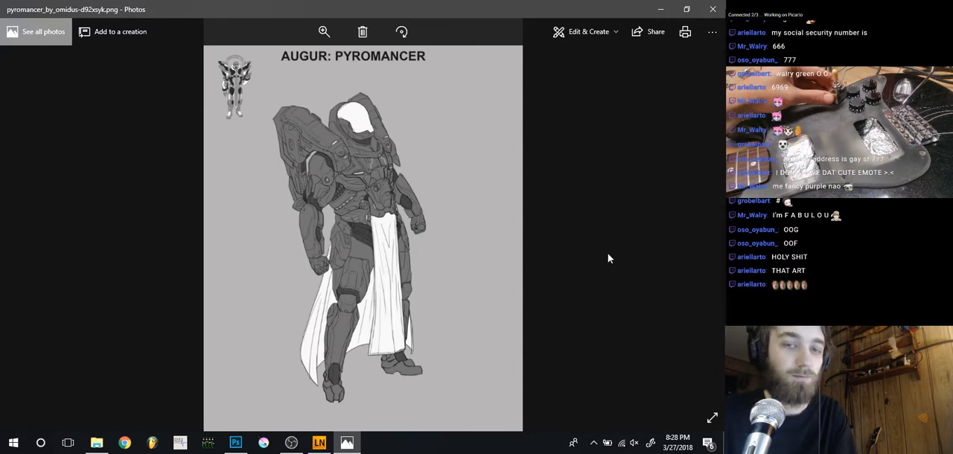
click(708, 442)
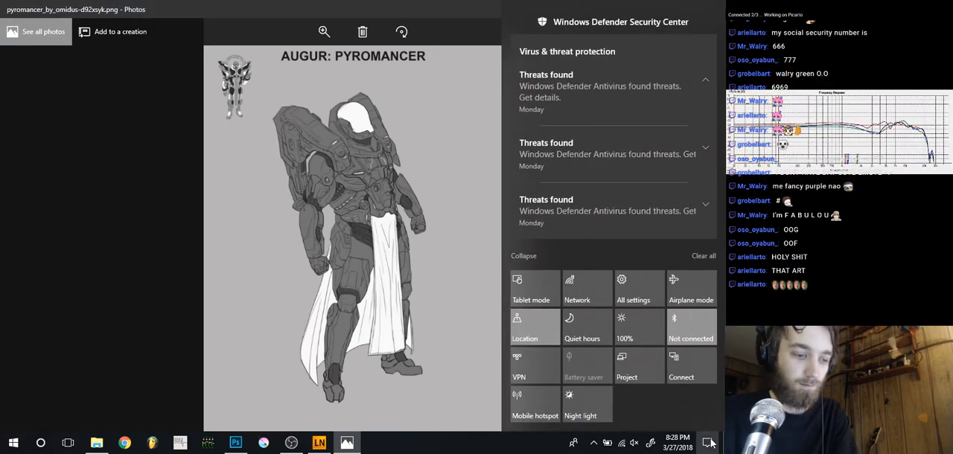
click(708, 442)
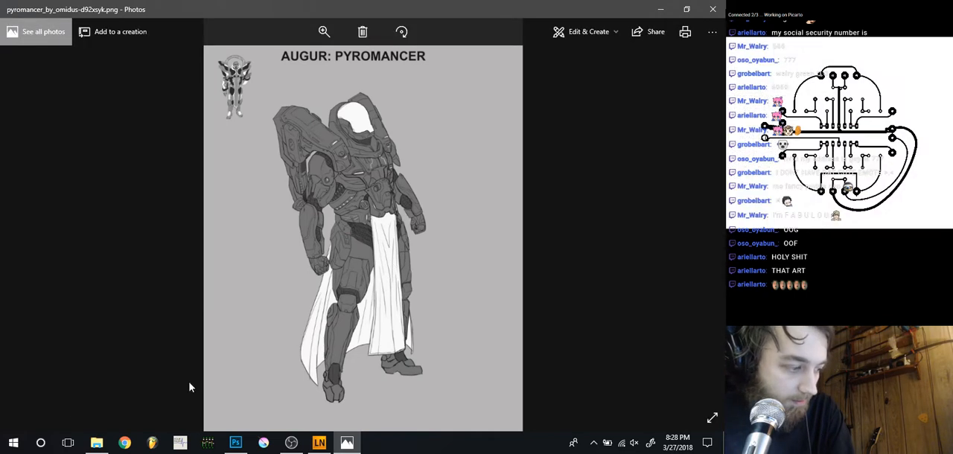
Search Windows for "device" and open Device Manager
click(15, 442)
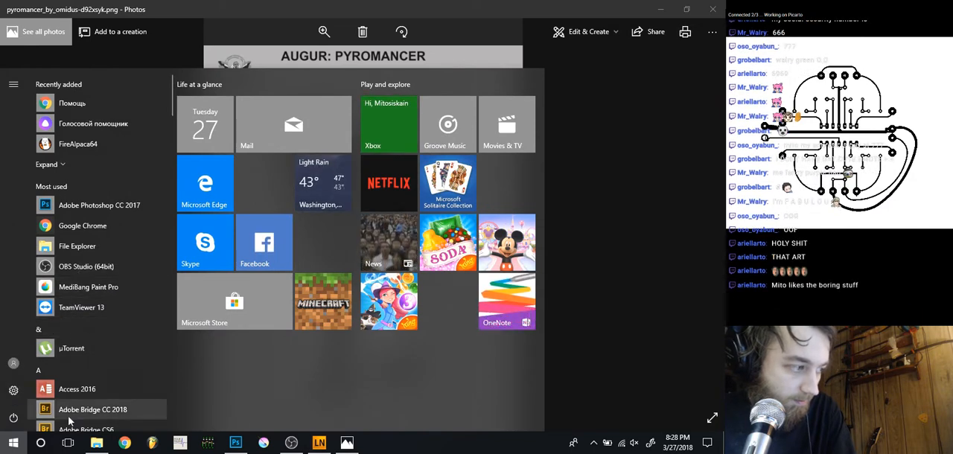
scroll(128, 289, down, 5)
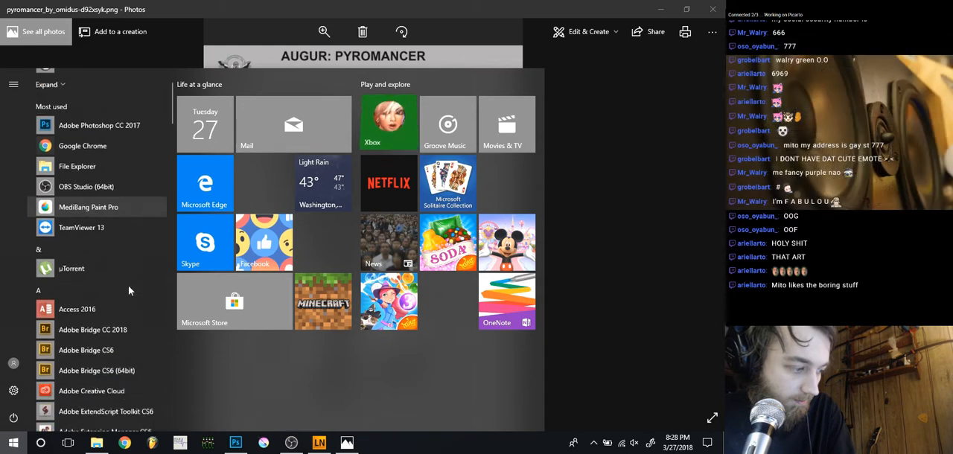
scroll(128, 290, down, 10)
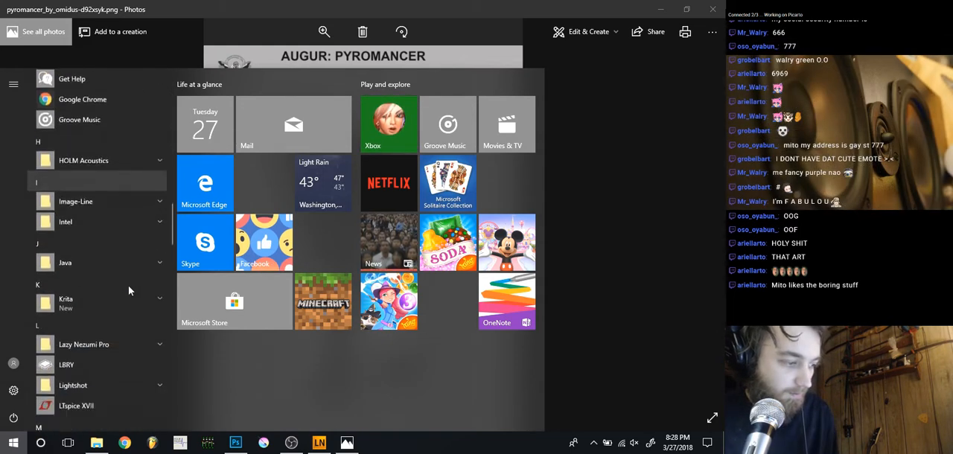
text(de)
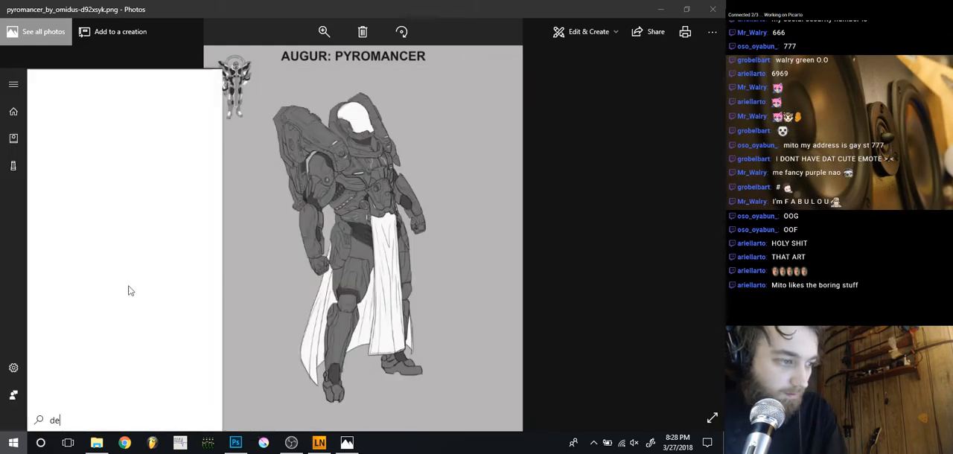
text(vice)
key(Return)
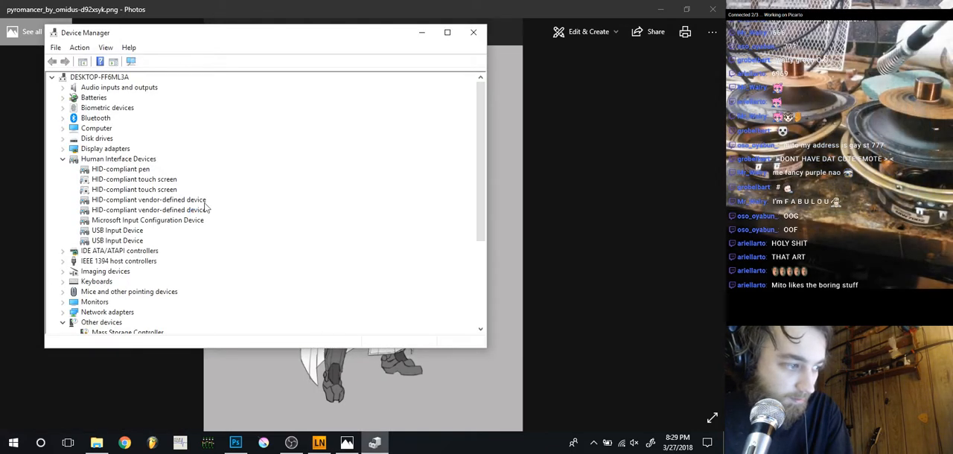
Enable the first HID-compliant touch screen device, disable it again, and close Device Manager
click(137, 180)
right_click(138, 180)
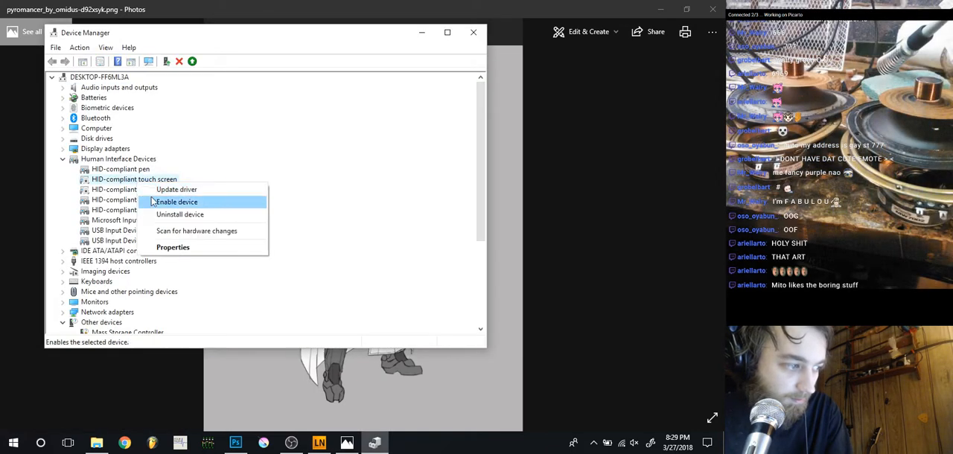
click(152, 202)
right_click(137, 181)
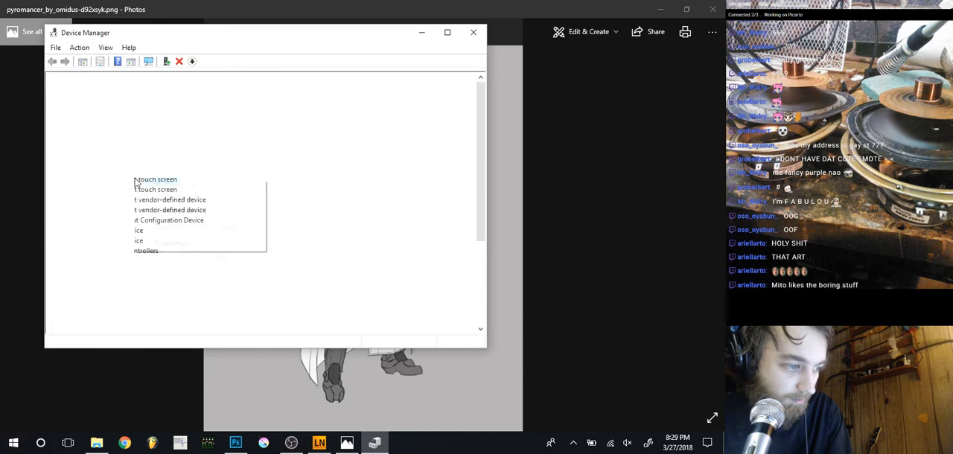
click(173, 198)
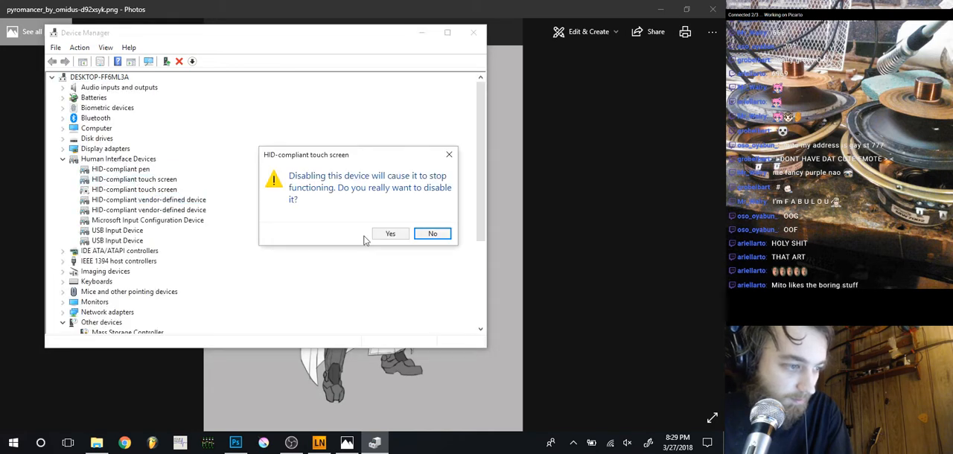
click(382, 235)
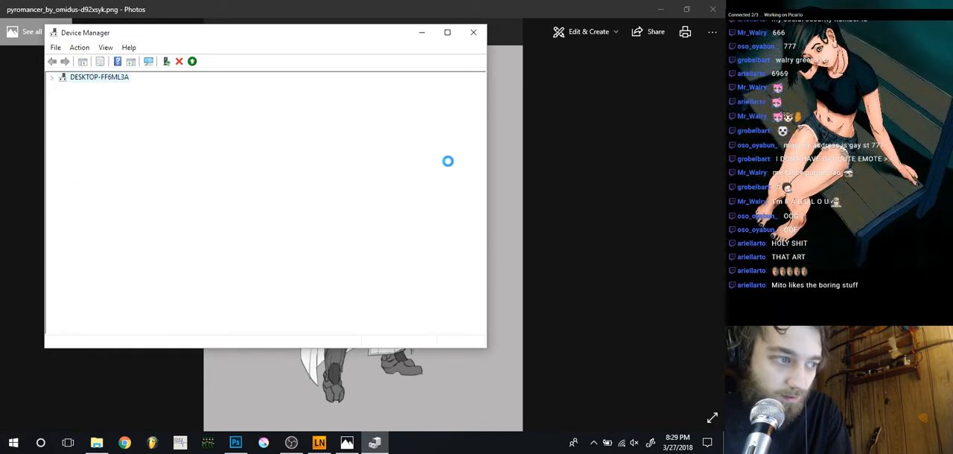
click(472, 32)
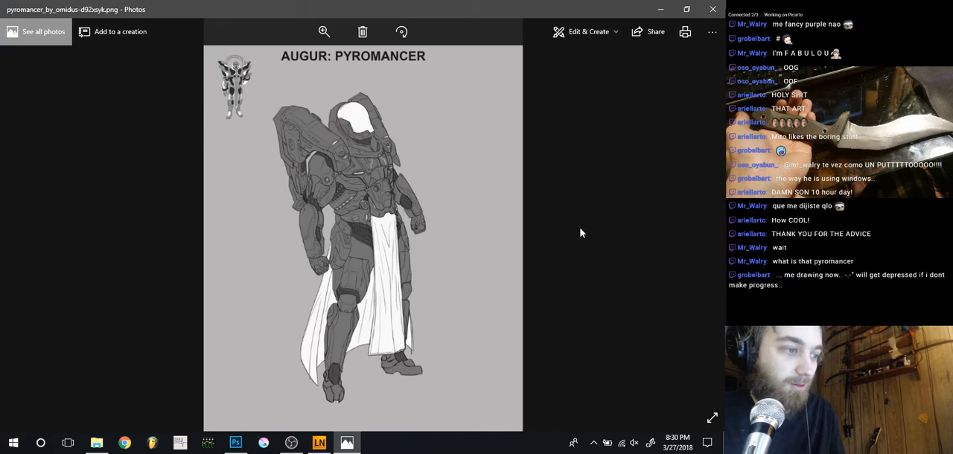
Browse from the pyromancer image through the originalimg sketches to sketch056002, and minimise the image viewer
key(Left)
key(Right)
key(Right)
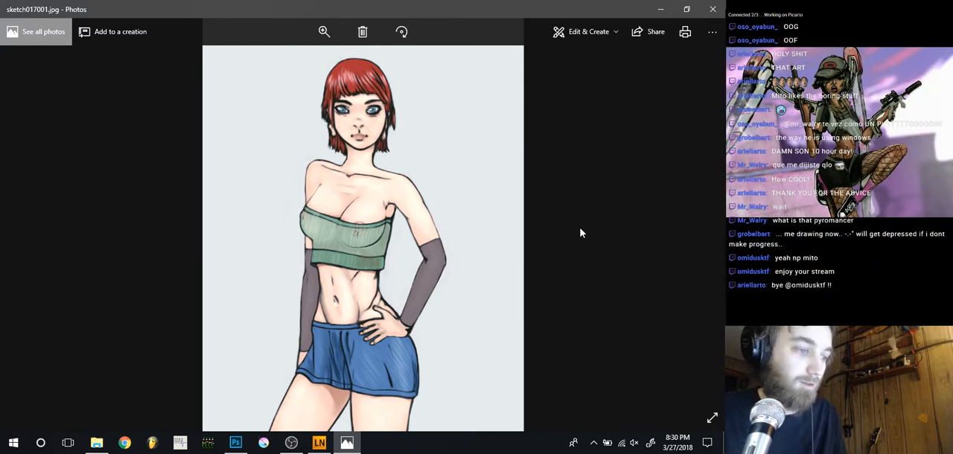
key(Right)
key(Right)
key(Right)
key(Right)
key(Right)
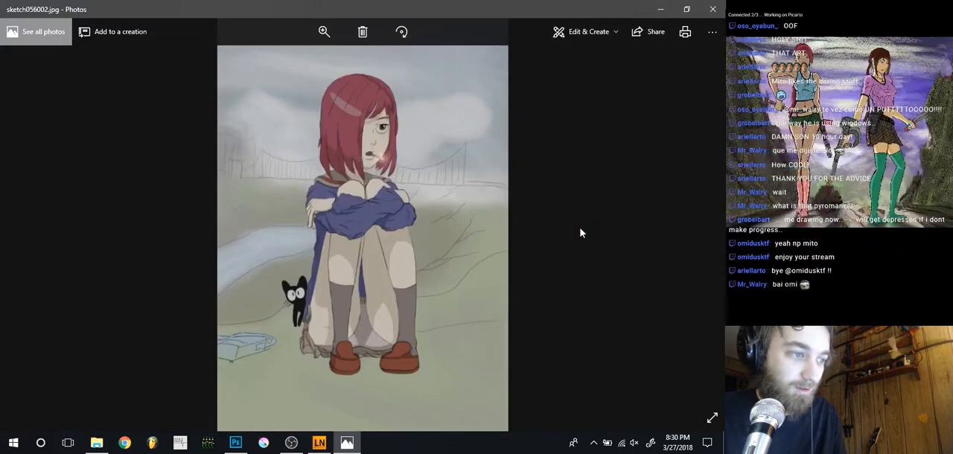
click(660, 9)
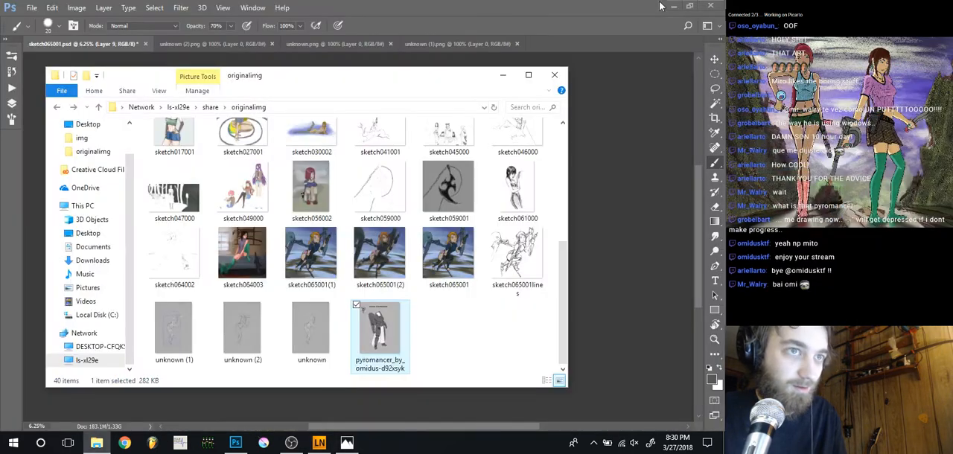
Compare Layer 9, Layer 8 and Group 2 copy by toggling their visibility in sketch065001.psd, and delete Layer 8
click(501, 75)
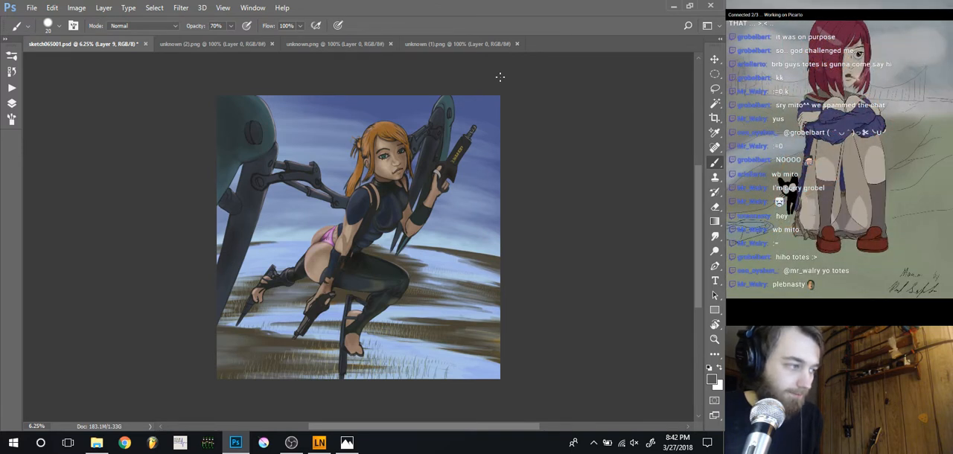
click(13, 104)
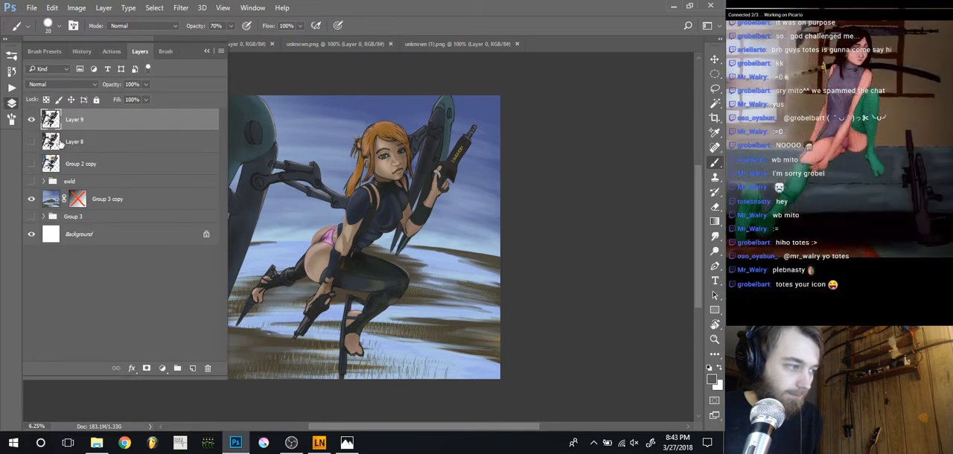
click(84, 145)
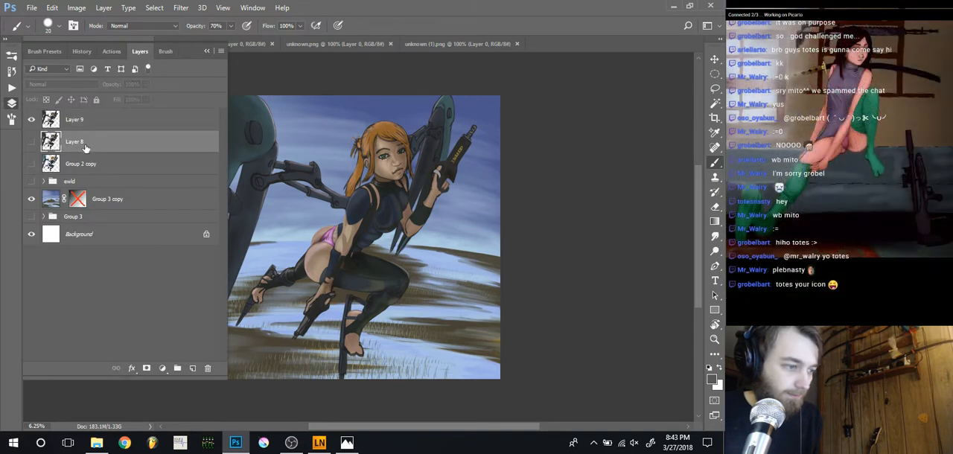
click(31, 119)
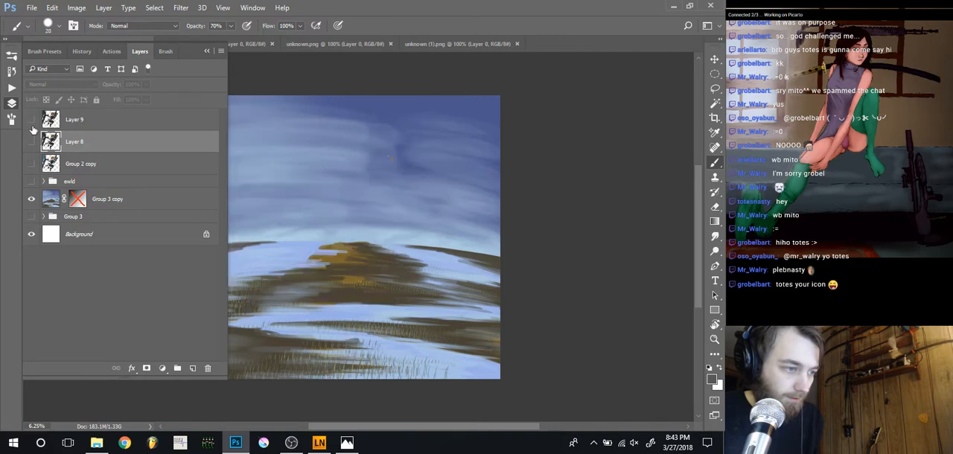
click(31, 141)
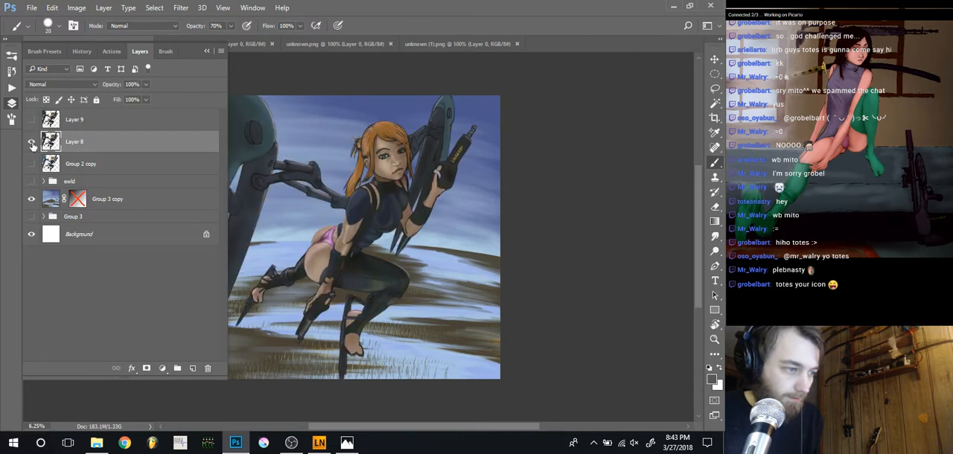
click(31, 142)
click(31, 164)
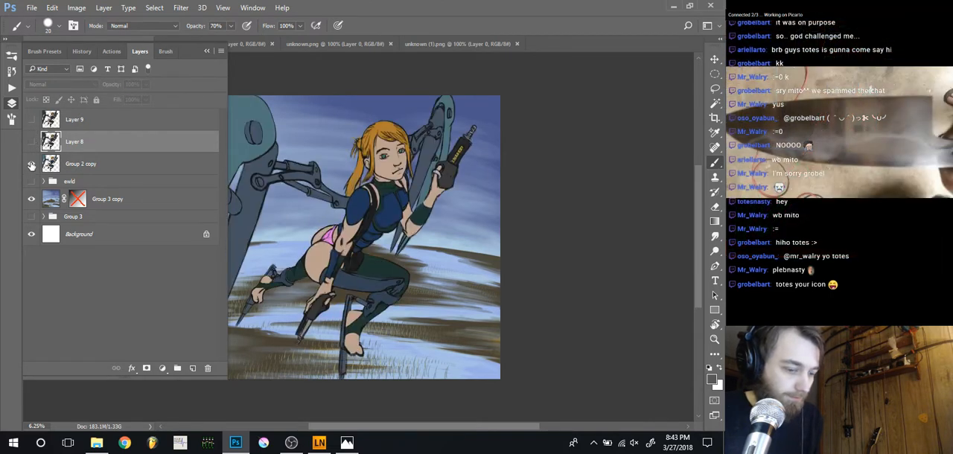
click(31, 163)
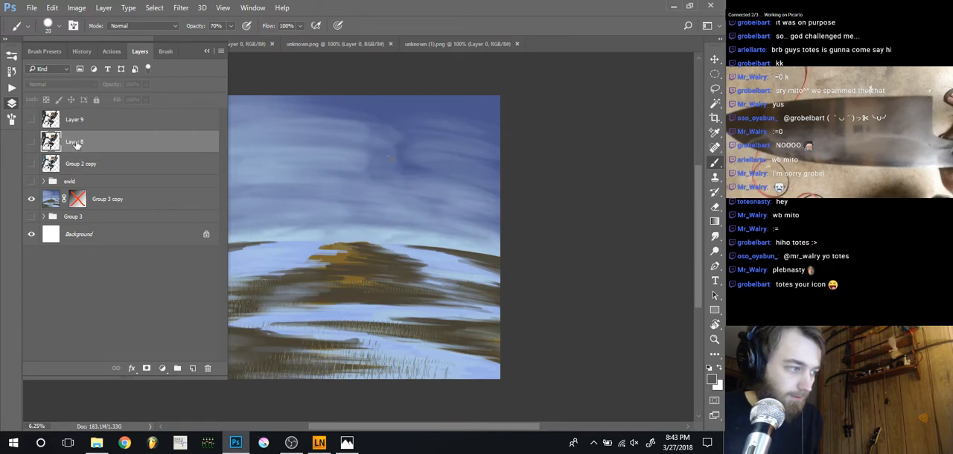
key(Delete)
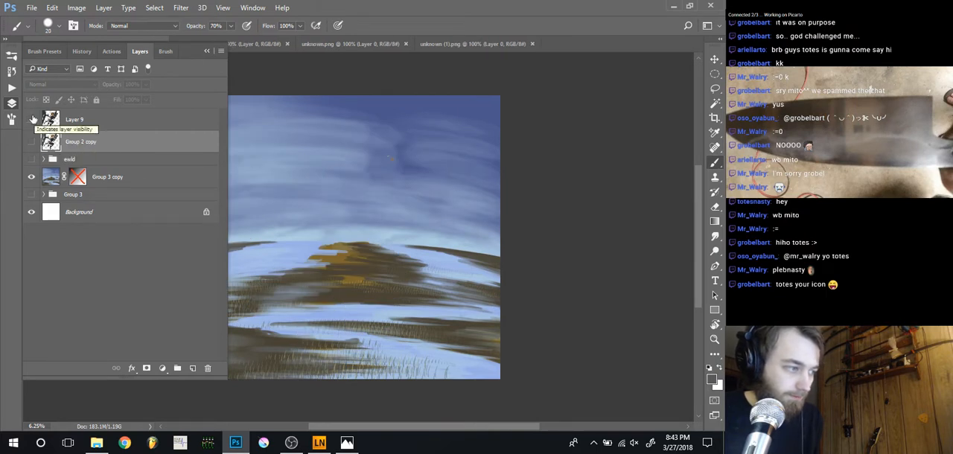
Show Layer 9 again, duplicate it within sketch065001.psd under the default name, and hide the original layer
click(31, 119)
click(64, 121)
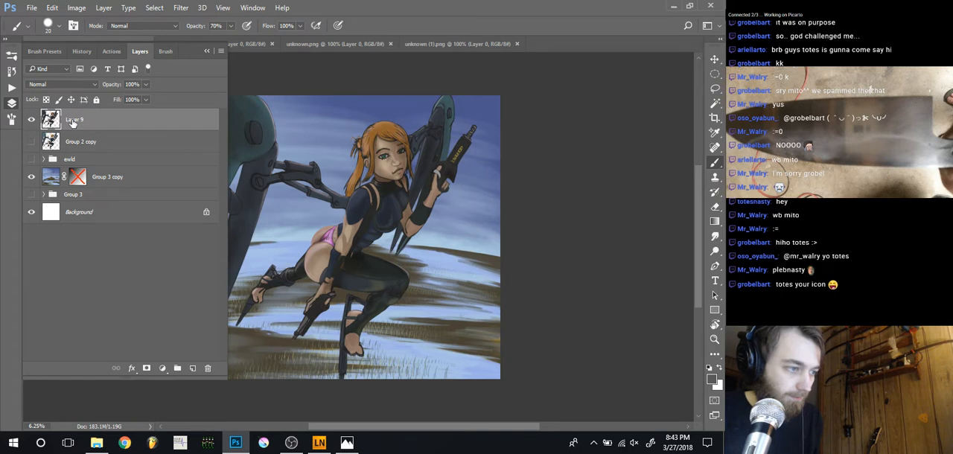
right_click(69, 122)
click(88, 122)
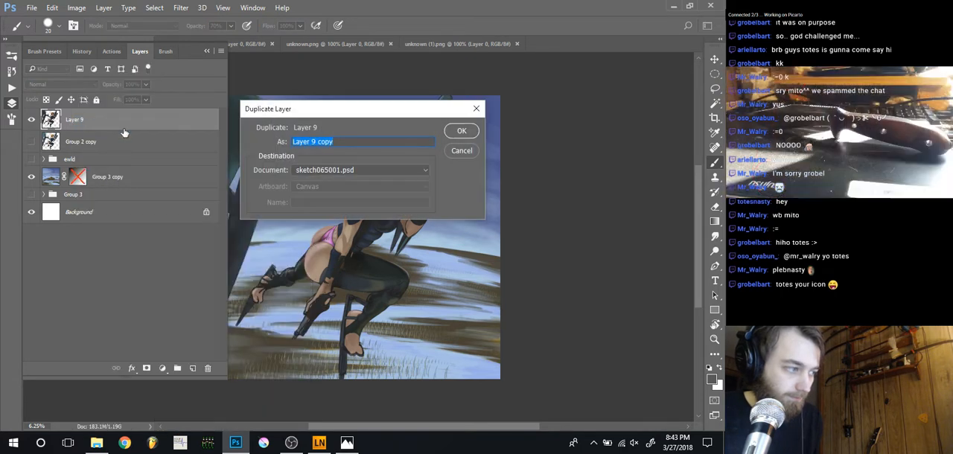
key(Return)
click(32, 143)
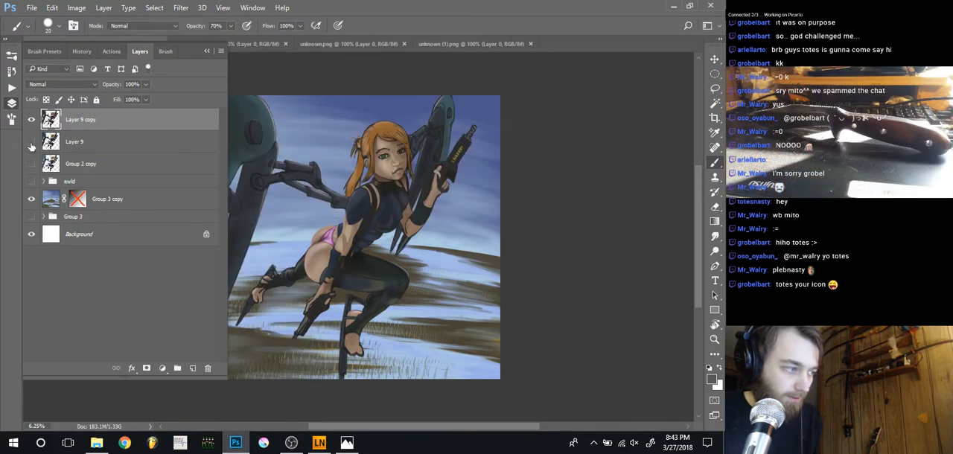
click(12, 105)
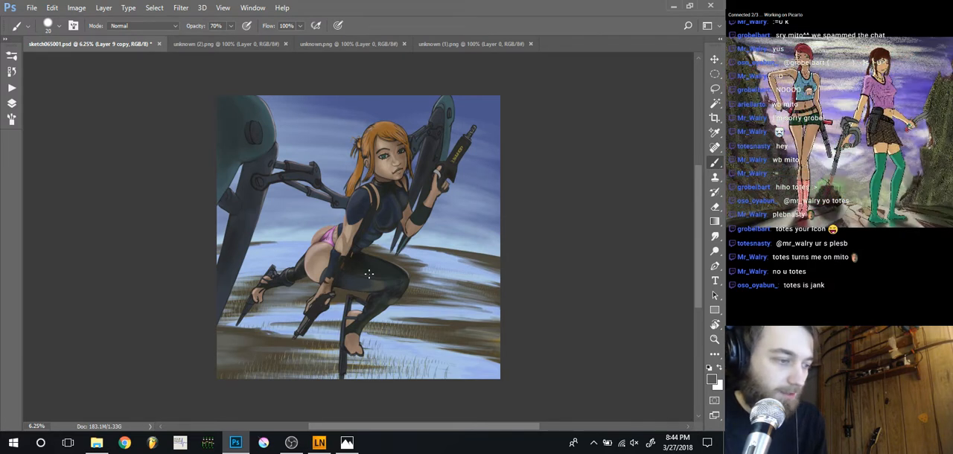
Lasso a loose freehand selection around the character's bent front leg, from the thigh down to the lower canvas edge
scroll(370, 280, up, 1)
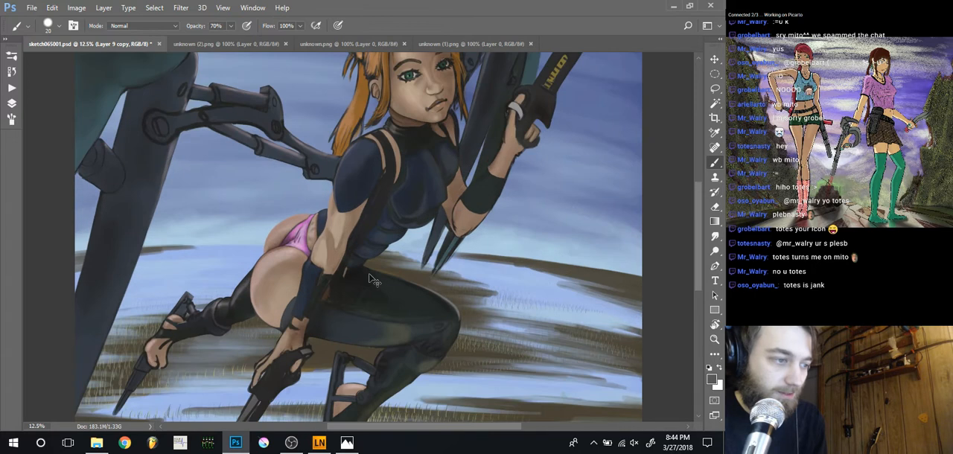
scroll(371, 279, down, 1)
scroll(370, 279, up, 1)
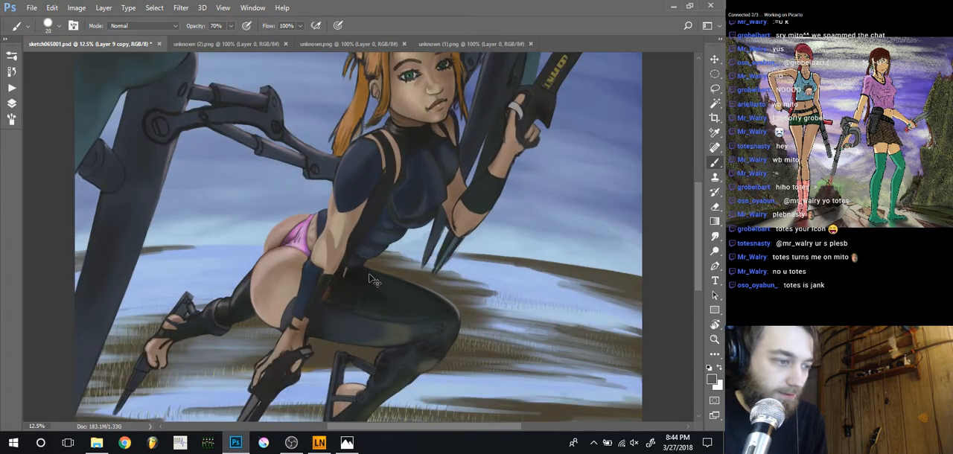
scroll(371, 279, down, 1)
scroll(370, 279, down, 1)
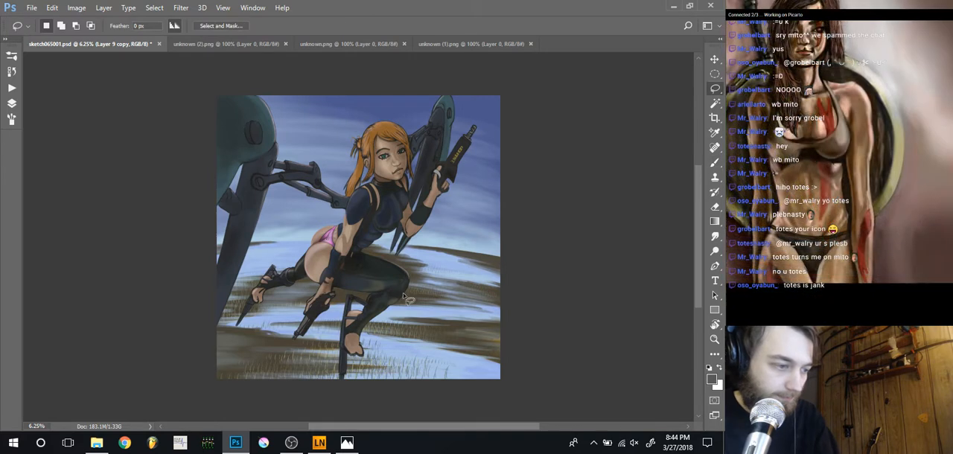
key(l)
mouse_move(418, 295)
mouse_down()
mouse_move(414, 268)
mouse_move(371, 252)
mouse_move(340, 296)
mouse_move(314, 375)
mouse_move(324, 387)
mouse_move(369, 392)
mouse_move(423, 363)
mouse_move(422, 291)
mouse_up()
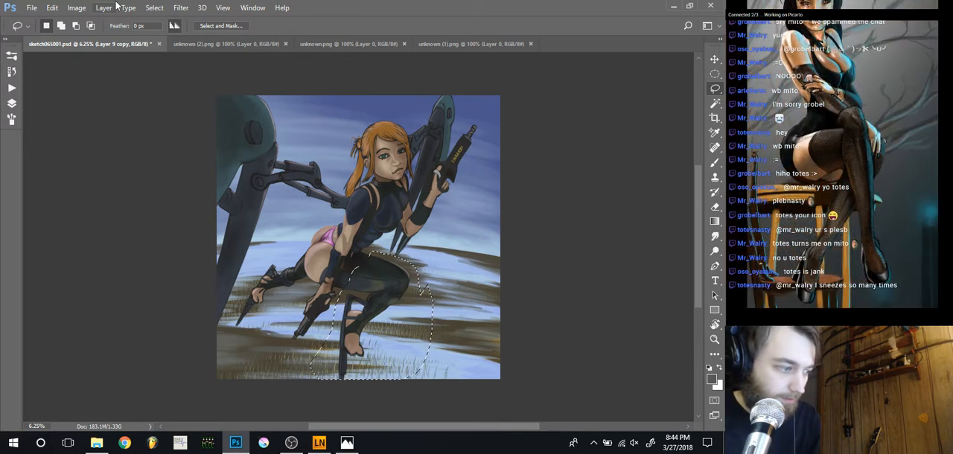
Warp the selected front leg so that the knee moves slightly inward towards the body
click(76, 8)
mouse_move(52, 7)
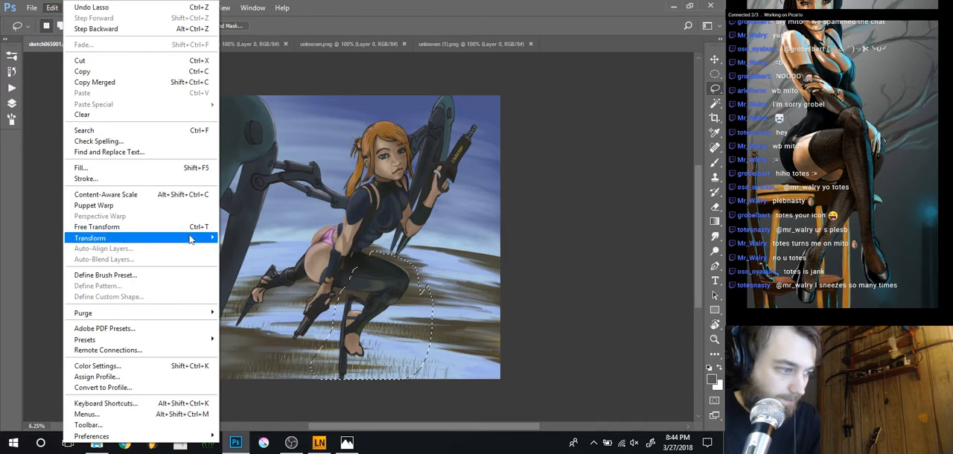
mouse_move(190, 239)
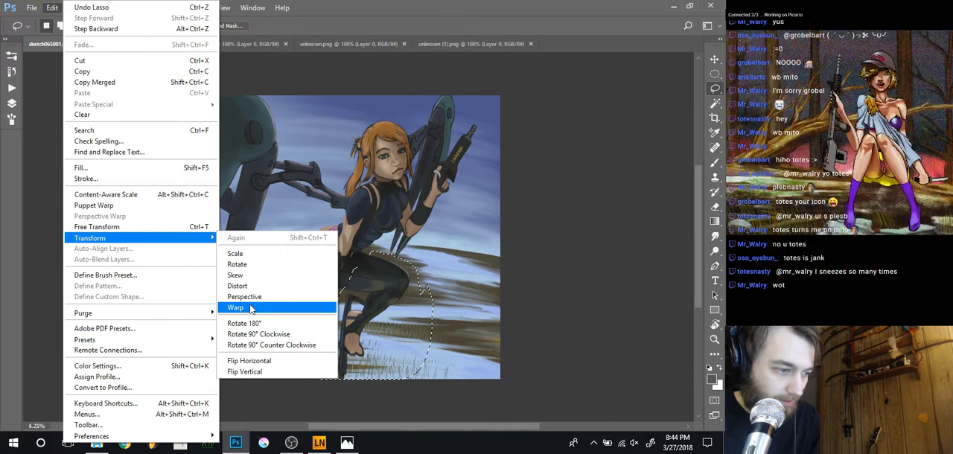
click(251, 309)
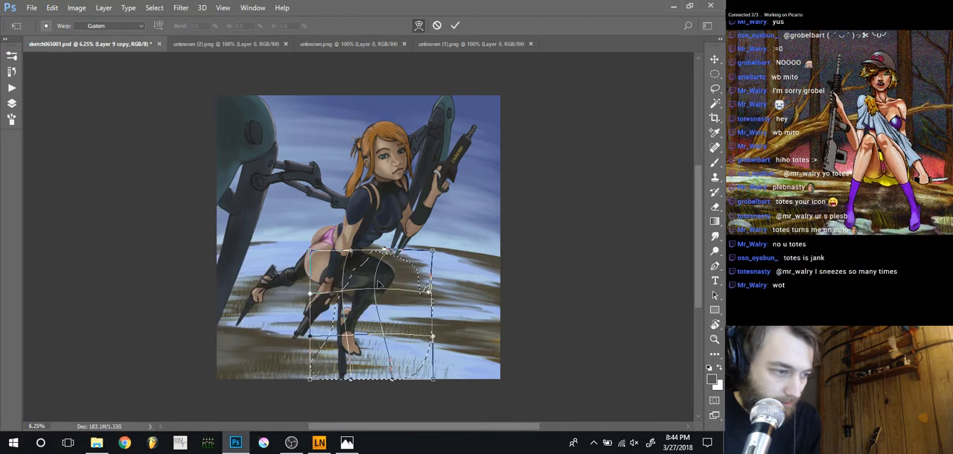
drag(396, 283, 387, 291)
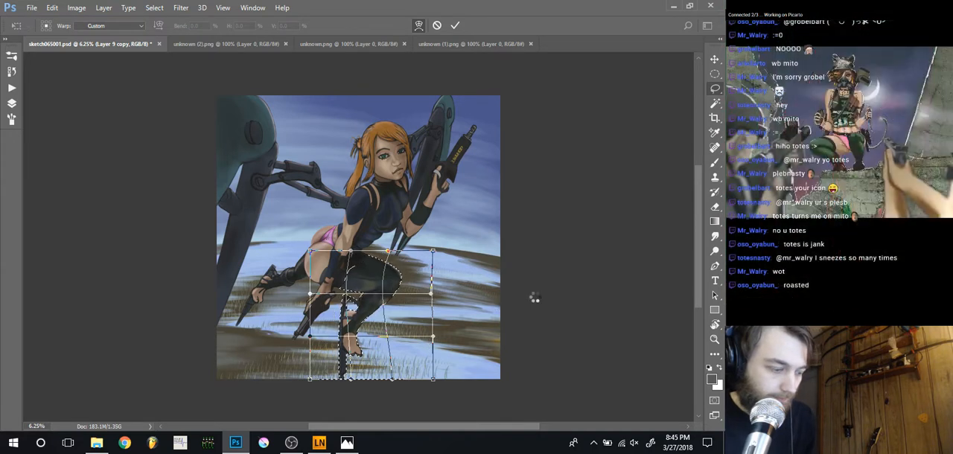
key(Return)
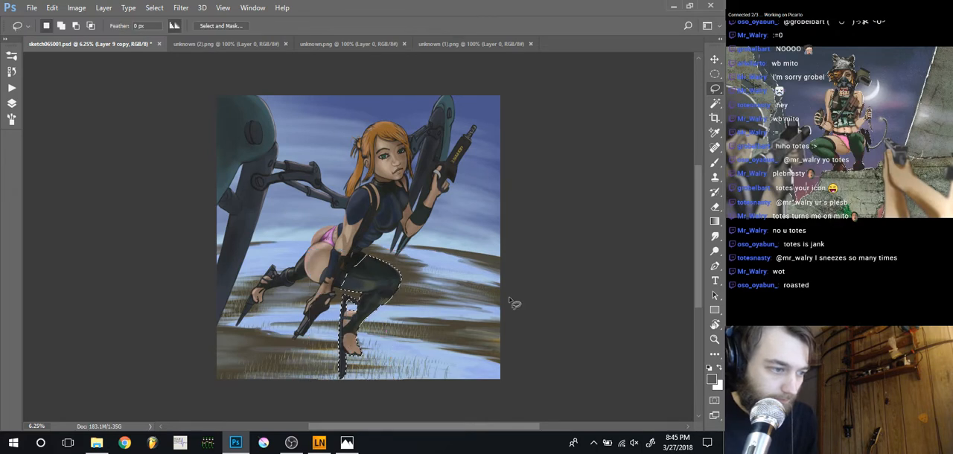
Undo the warp of the front leg, stepping back to the original lasso selection
key(ctrl+z)
key(ctrl+z)
key(ctrl+z)
key(ctrl+z)
key(ctrl+z)
key(ctrl+z)
key(ctrl+z)
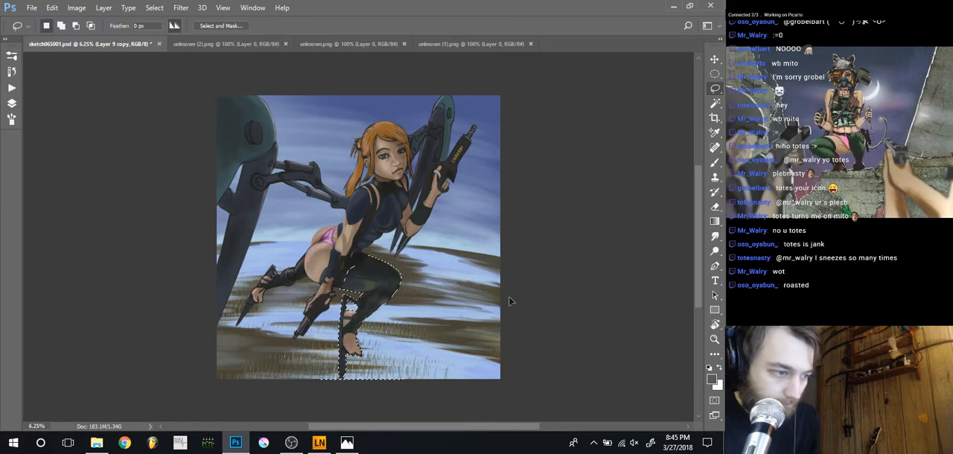
key(ctrl+z)
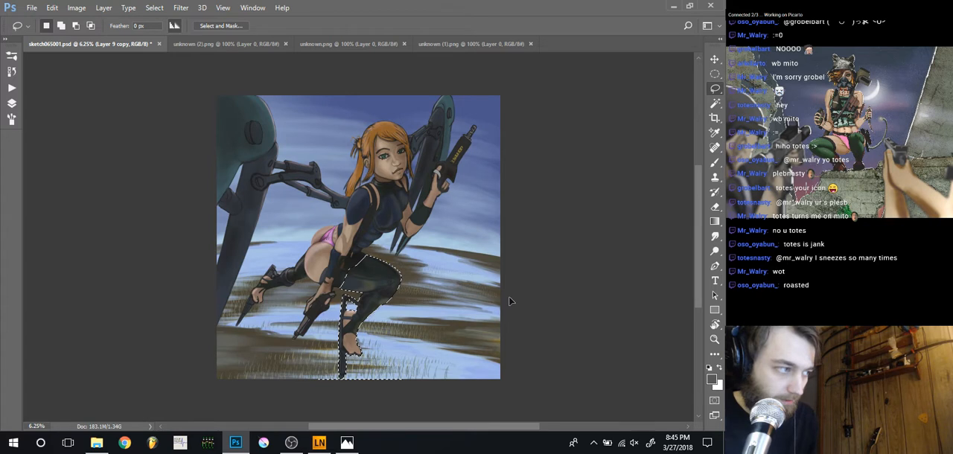
key(ctrl+z)
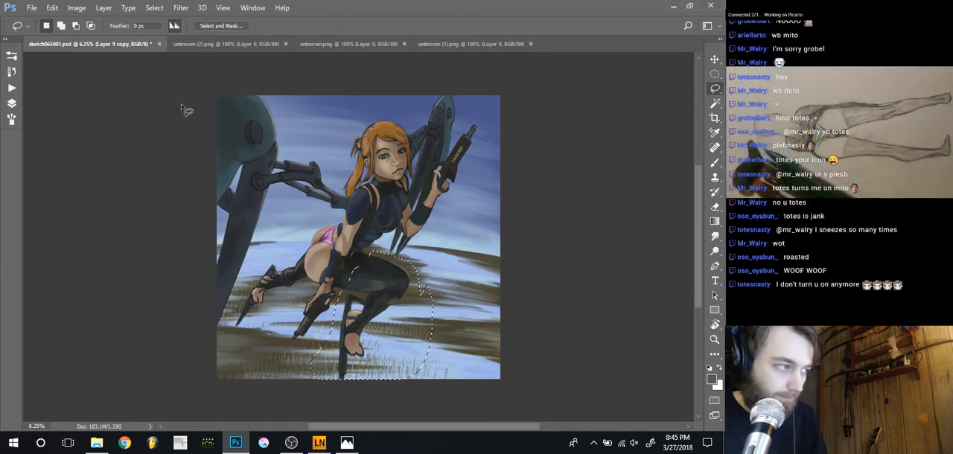
Open the keyboard shortcut settings and look through the Filter and View command groups for the Warp command
click(52, 8)
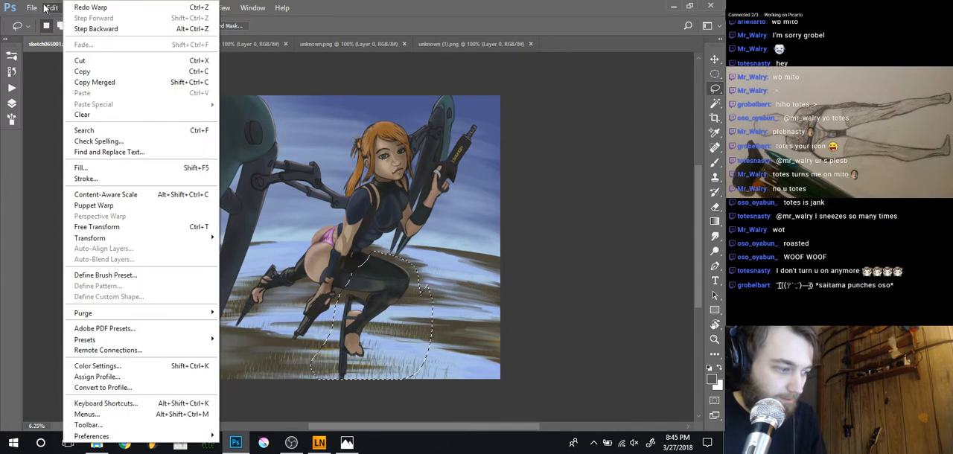
click(140, 403)
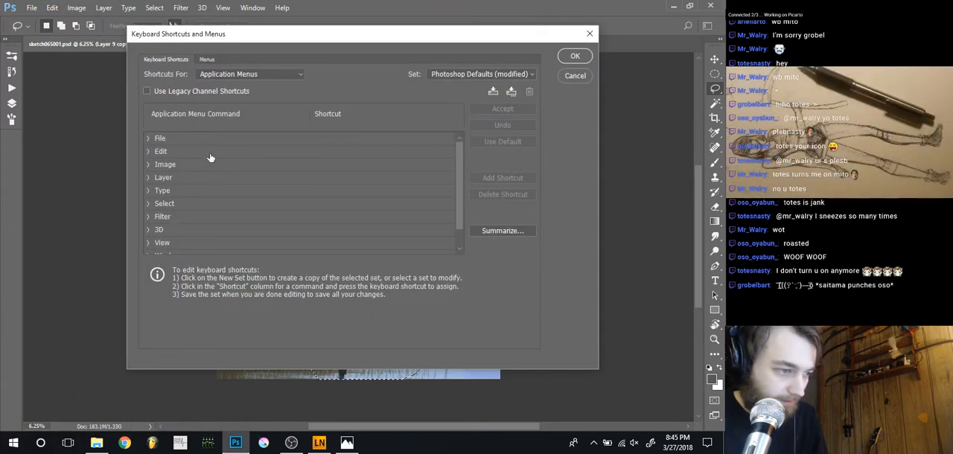
click(457, 236)
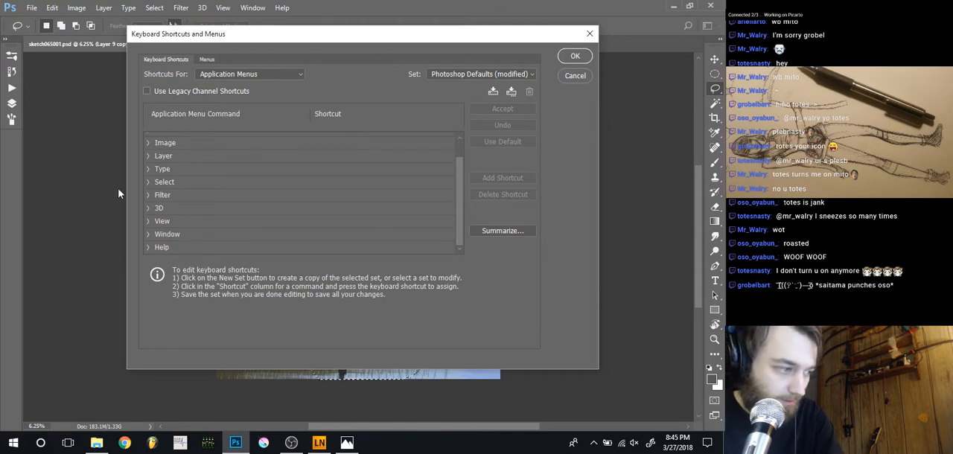
click(148, 197)
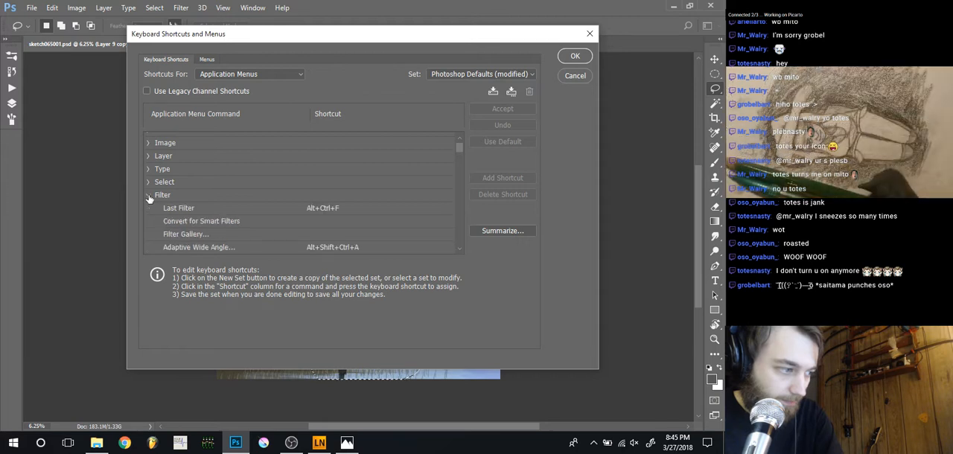
click(148, 196)
click(149, 222)
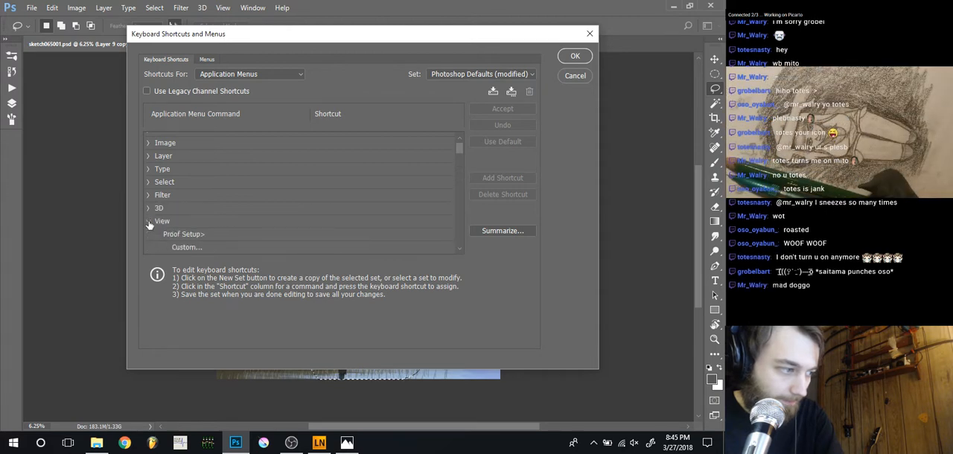
click(149, 223)
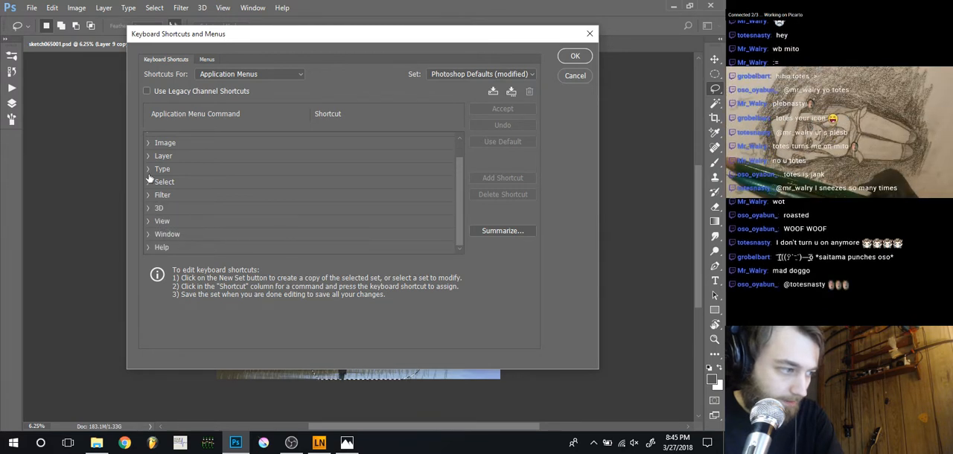
Assign the keyboard shortcut Shift+Ctrl+T to the Warp transform command, accepting the conflict with Again, and save the shortcut settings
scroll(150, 179, up, 1)
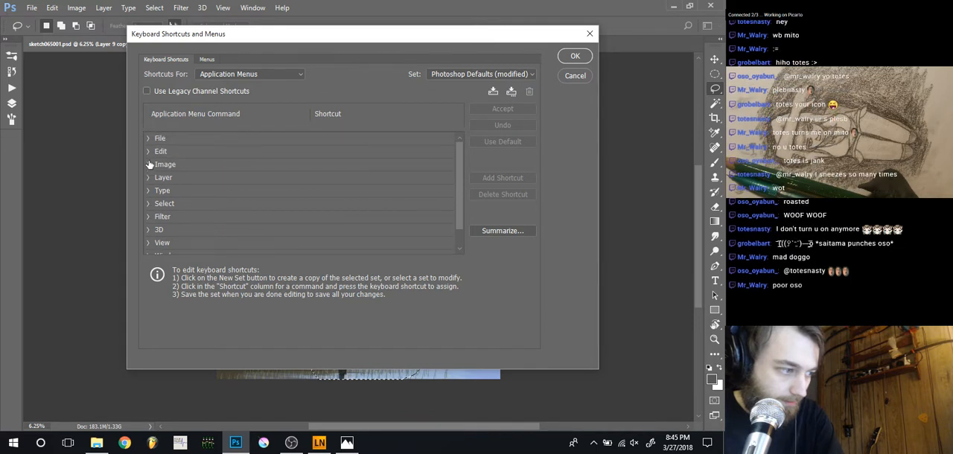
click(147, 151)
scroll(202, 224, down, 1)
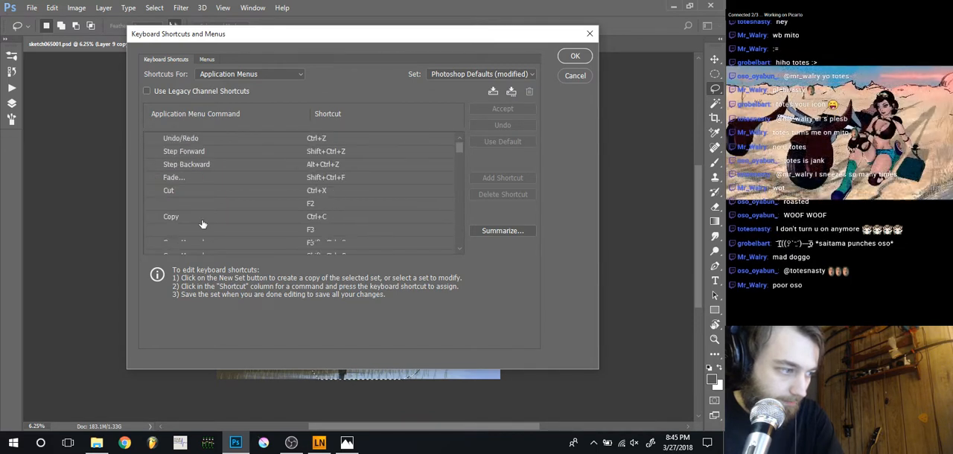
scroll(201, 224, down, 6)
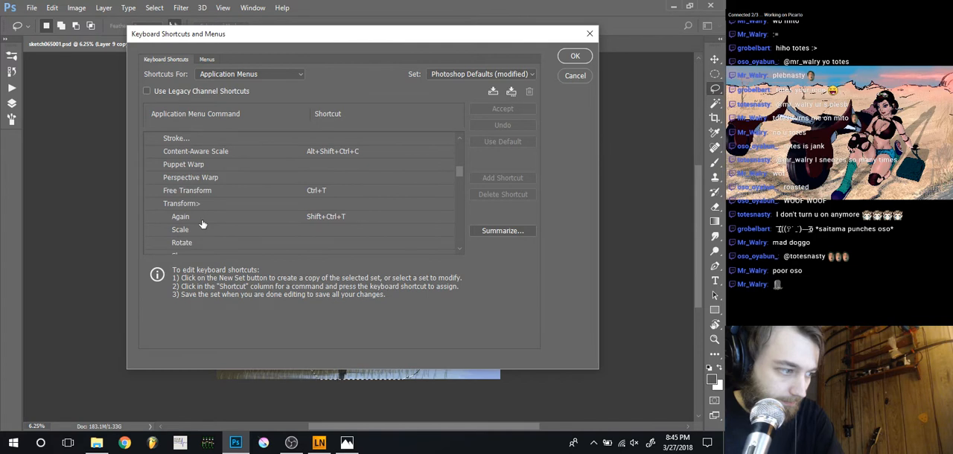
scroll(202, 224, down, 4)
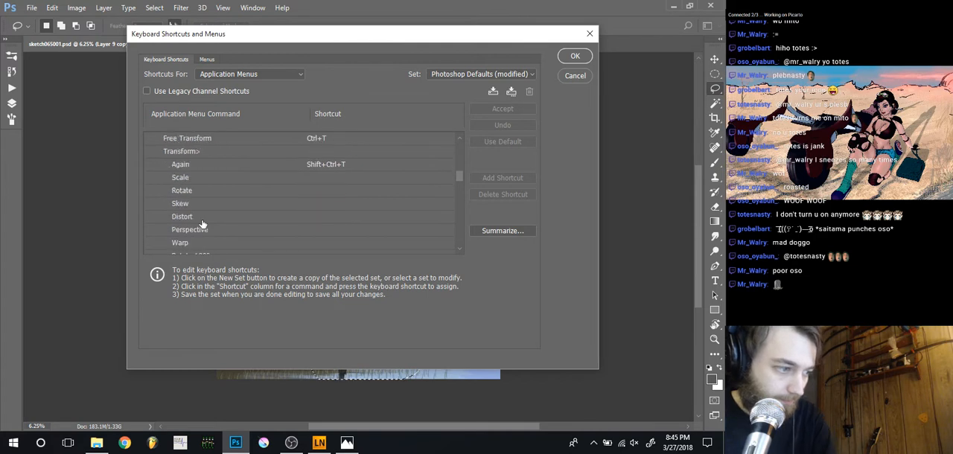
scroll(202, 224, down, 1)
click(218, 232)
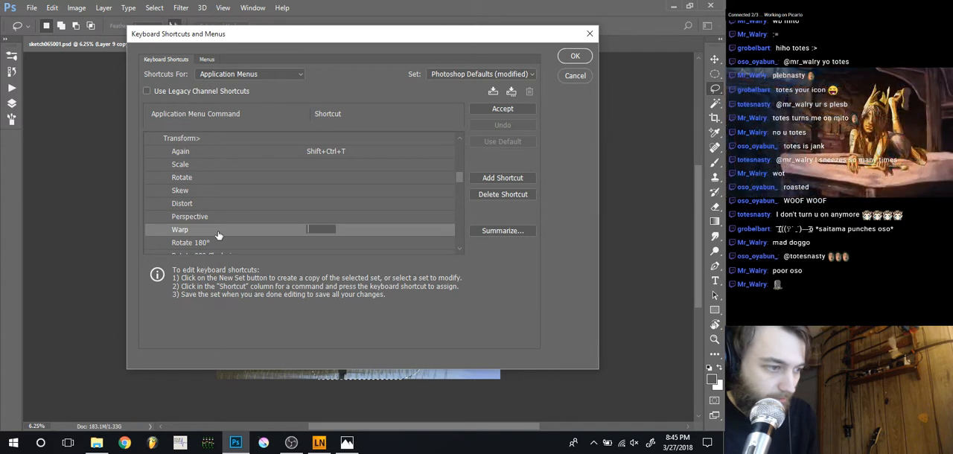
key(shift+ctrl+t)
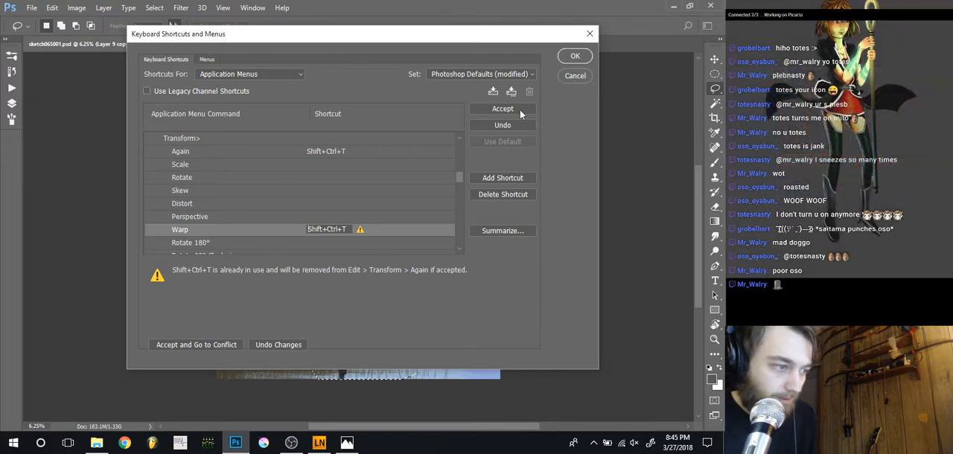
click(519, 110)
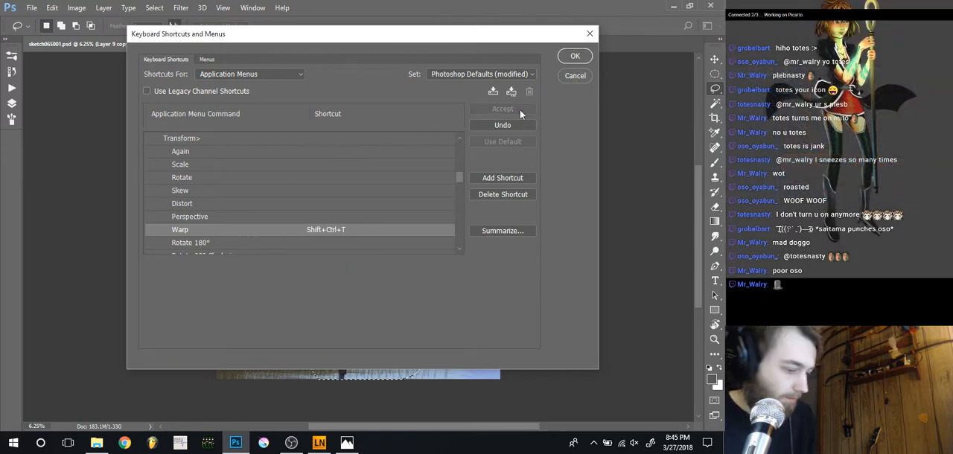
click(575, 58)
Warp the selected front leg slightly around the knee, apply the warp and clear the selection
key(shift+ctrl+t)
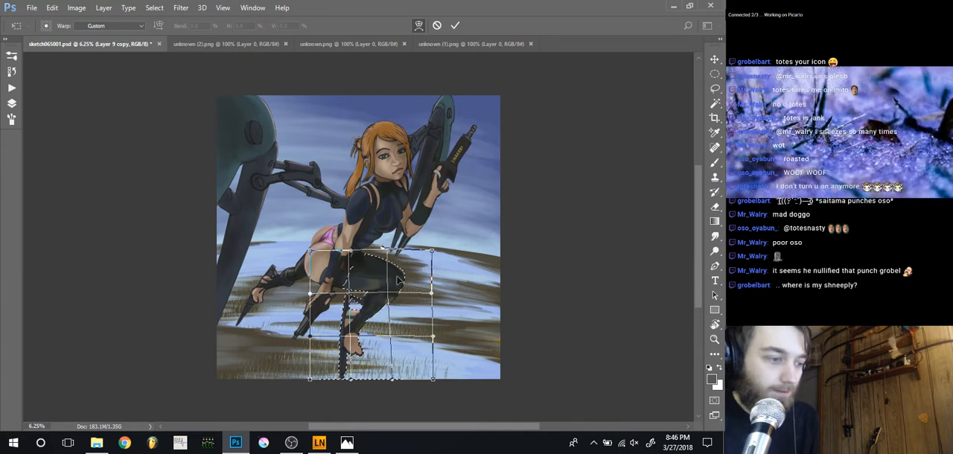
drag(398, 280, 430, 296)
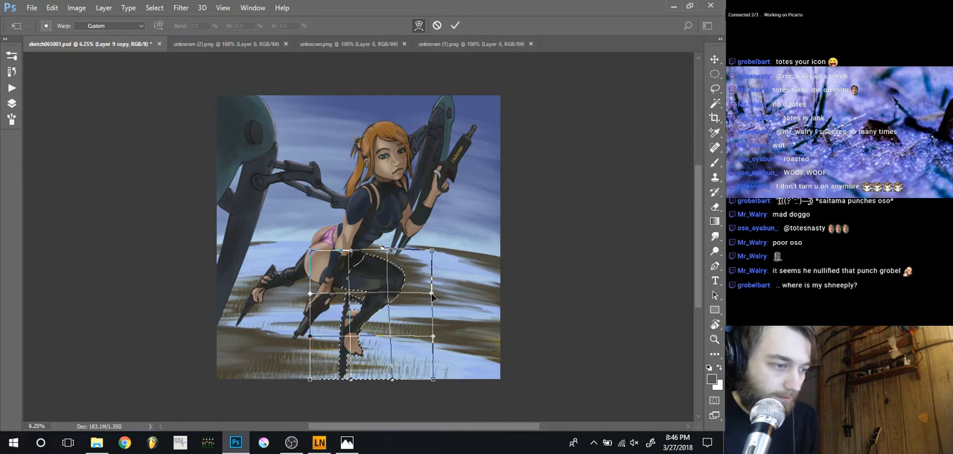
key(l)
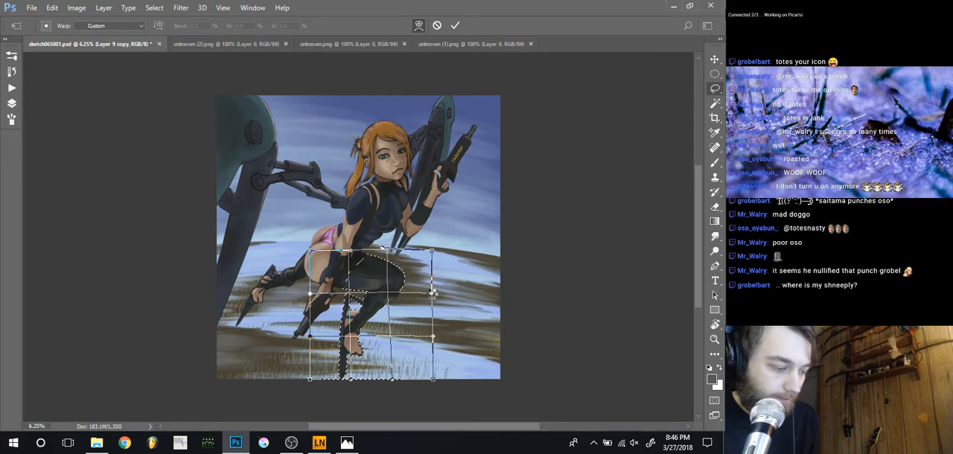
key(Return)
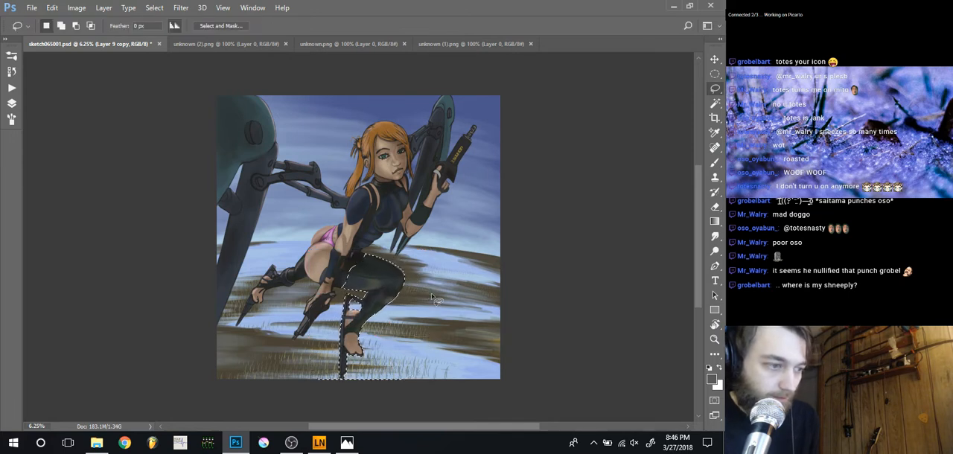
key(ctrl+d)
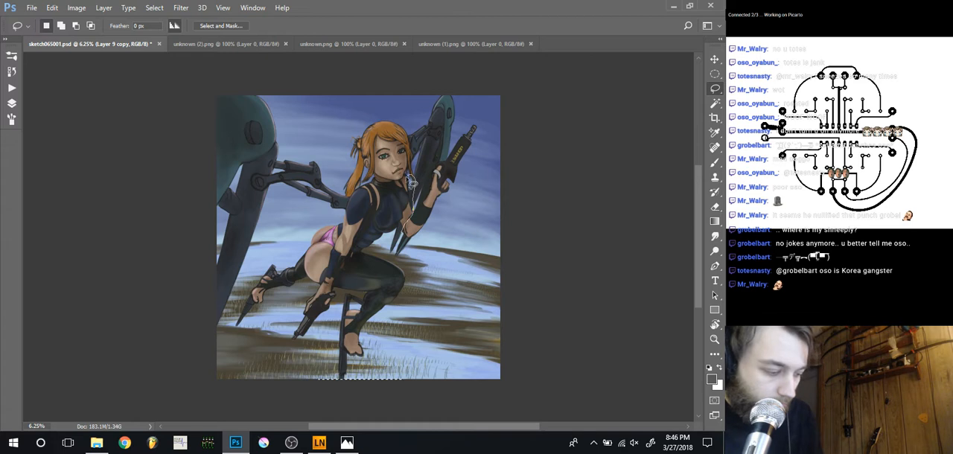
Lasso the character's torso from the chin down to the hip and try to warp the shoulder and chest slightly
drag(412, 183, 399, 191)
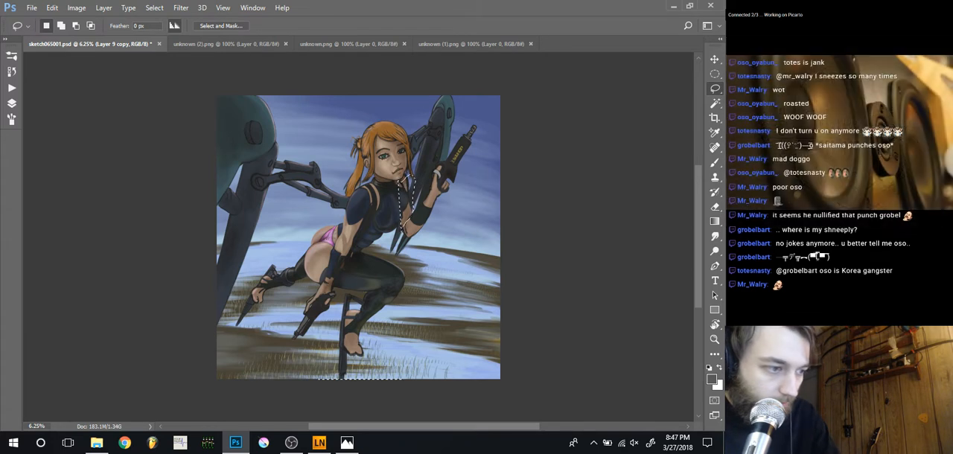
key(ctrl+d)
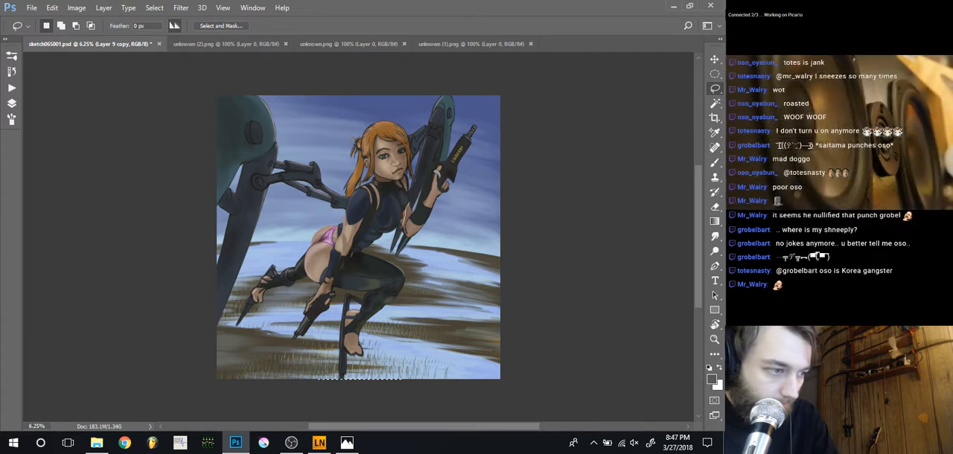
drag(413, 178, 396, 171)
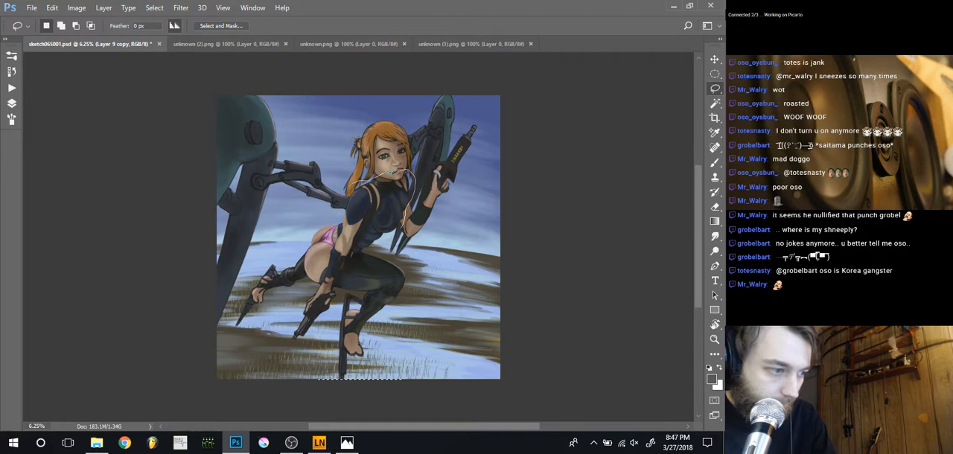
mouse_move(334, 225)
mouse_down()
mouse_move(323, 272)
mouse_move(365, 265)
mouse_move(405, 215)
mouse_up()
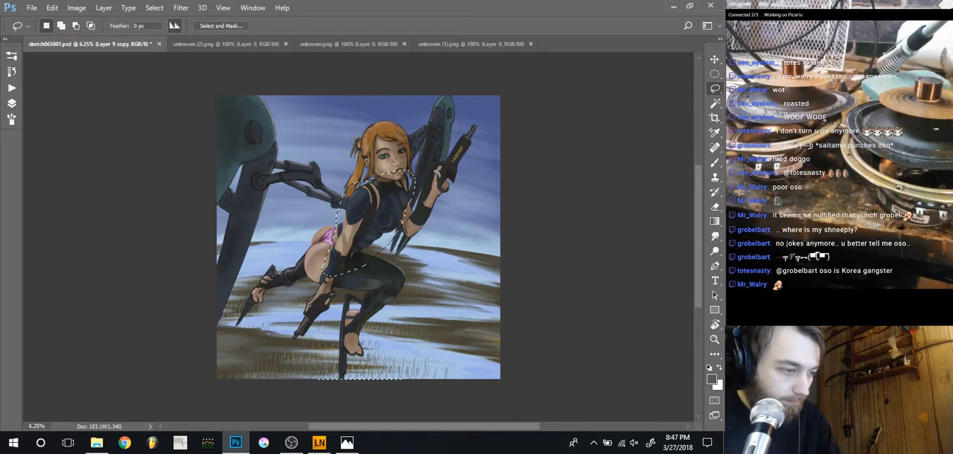
key(ctrl+shift+w)
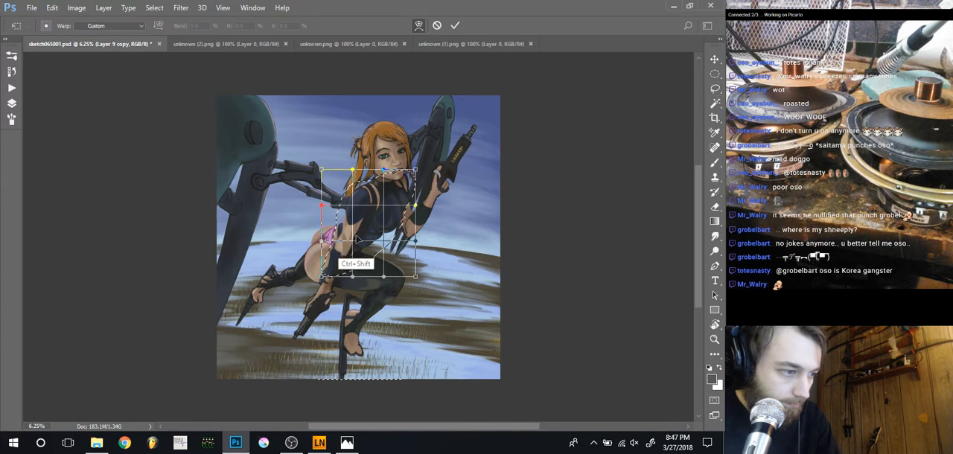
drag(352, 208, 357, 211)
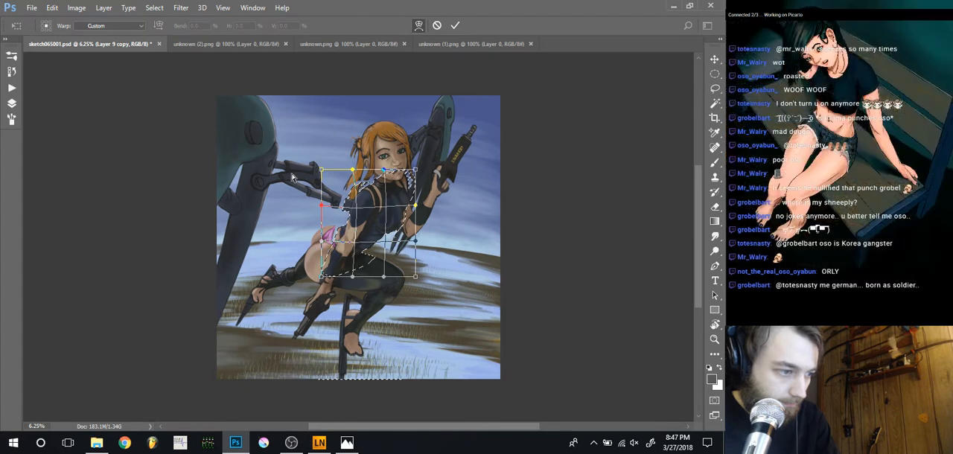
drag(360, 210, 358, 213)
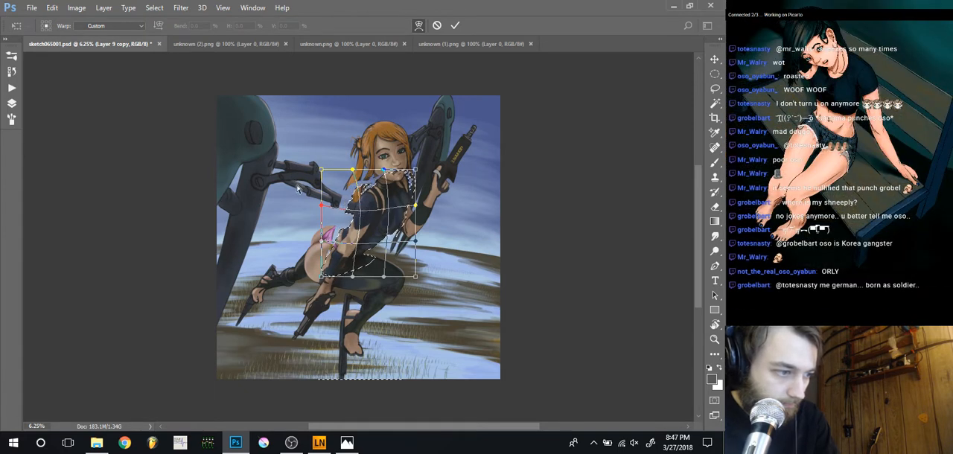
drag(404, 186, 400, 187)
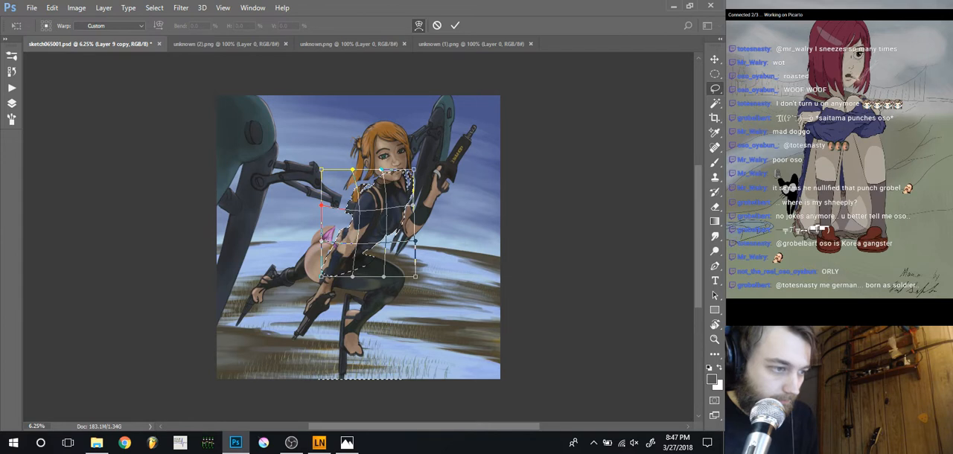
key(Return)
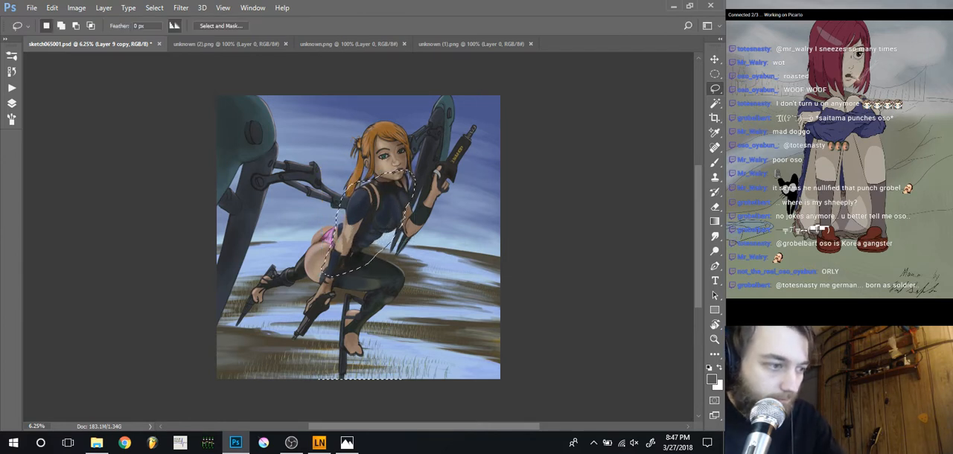
Add the head and the mechanical arm behind her to the torso selection and try to warp them slightly together
mouse_move(410, 186)
mouse_down()
mouse_move(399, 111)
mouse_move(347, 144)
mouse_move(324, 245)
mouse_move(315, 235)
mouse_up()
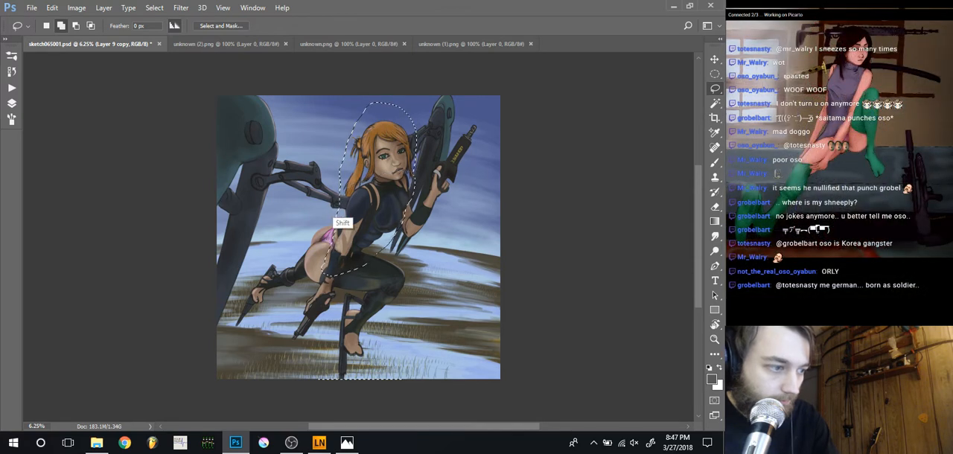
mouse_move(257, 196)
mouse_down()
mouse_move(328, 246)
mouse_move(295, 222)
mouse_up()
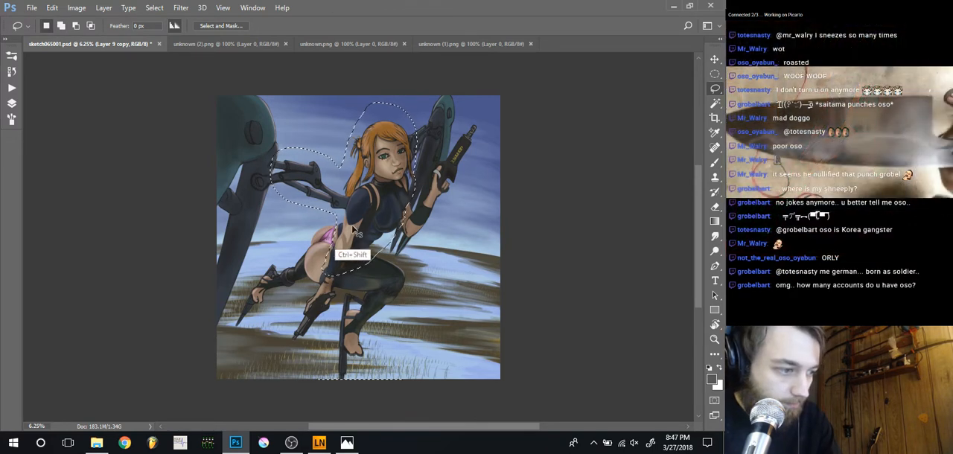
key(ctrl+shift+w)
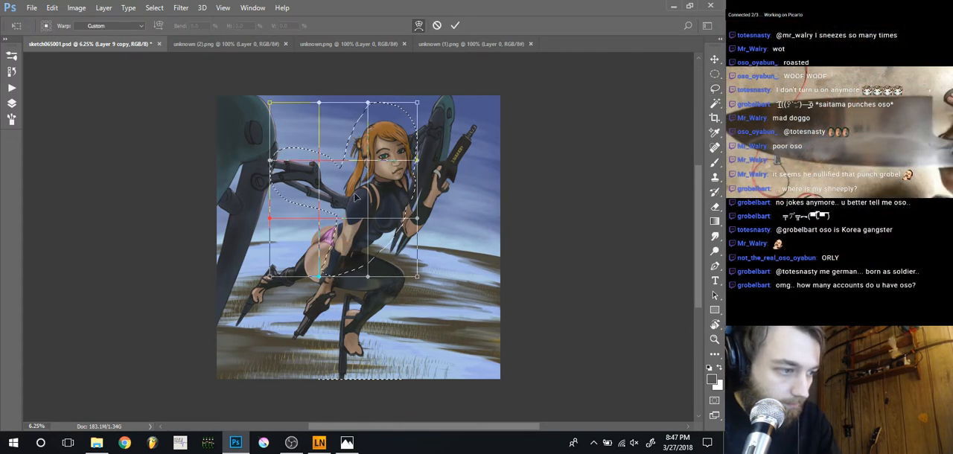
drag(355, 192, 360, 200)
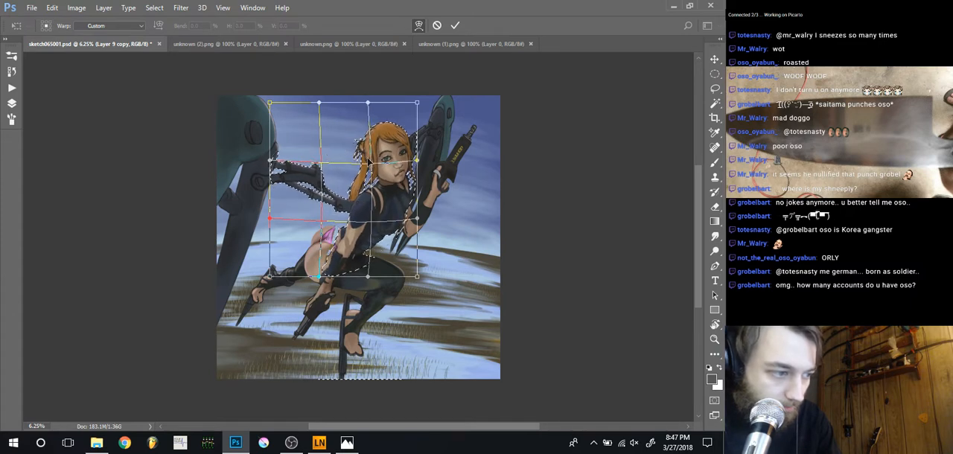
drag(370, 158, 364, 158)
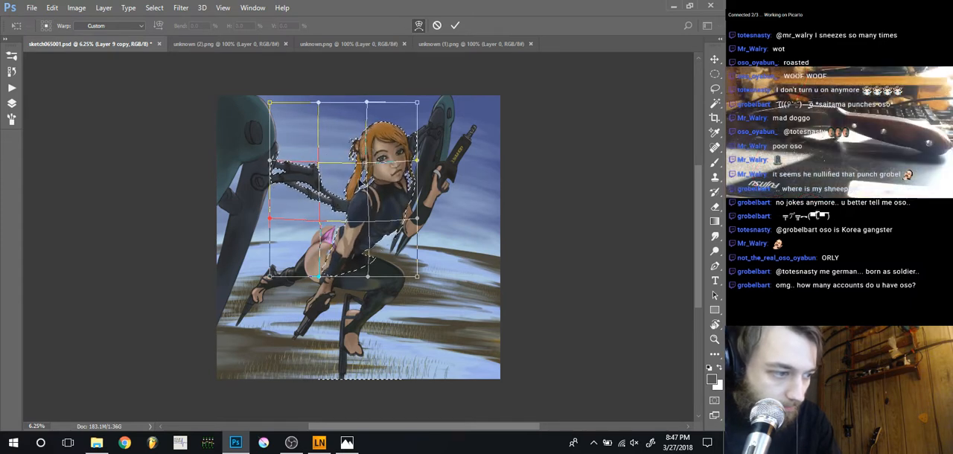
drag(348, 244, 353, 246)
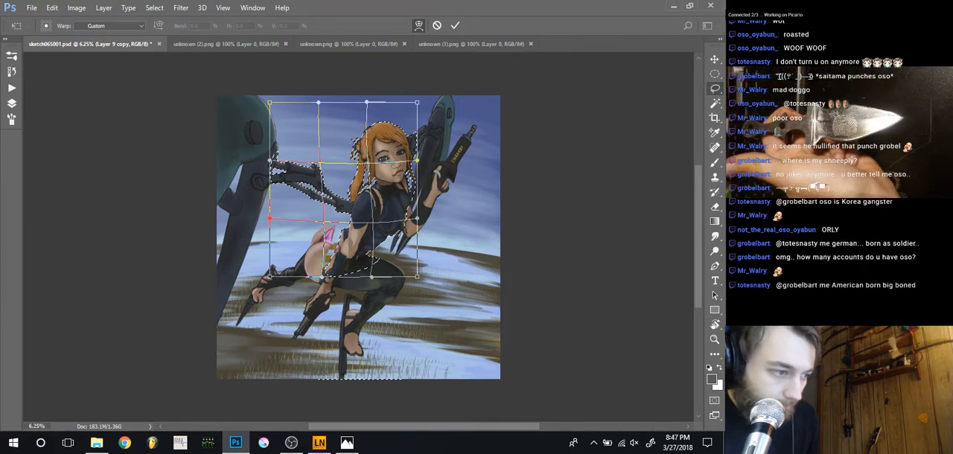
key(Return)
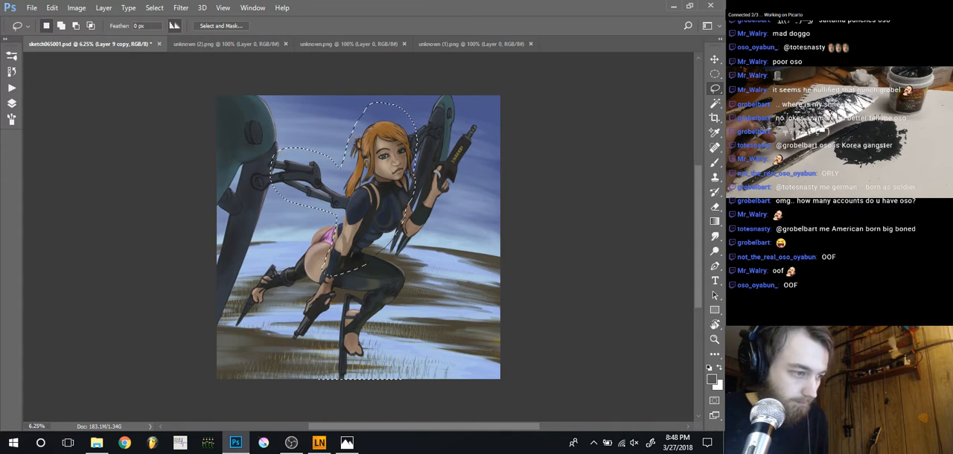
Select the whole canvas and try to warp the entire Layer 9 copy, pulling the figure down and to the right
key(ctrl+a)
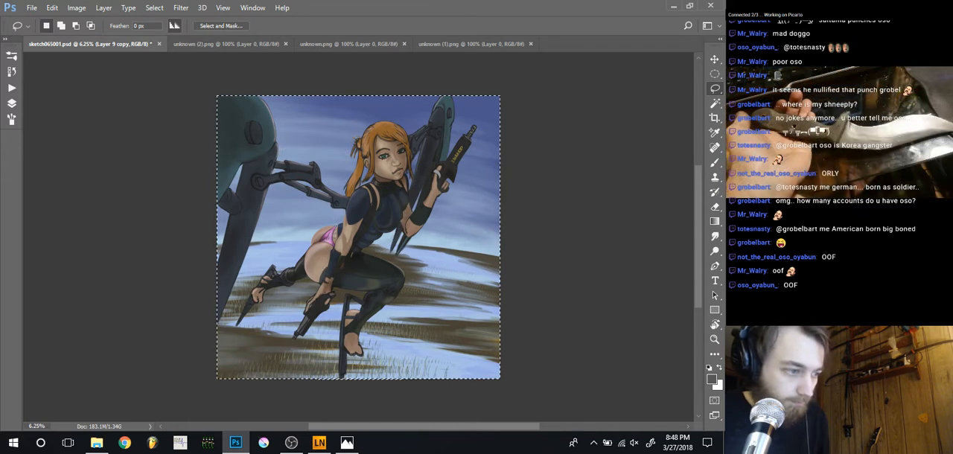
key(ctrl+t)
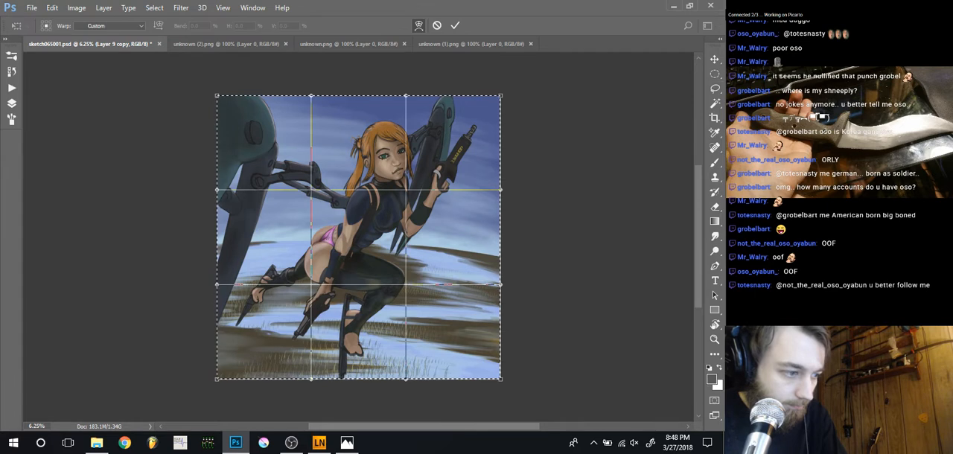
drag(356, 223, 410, 249)
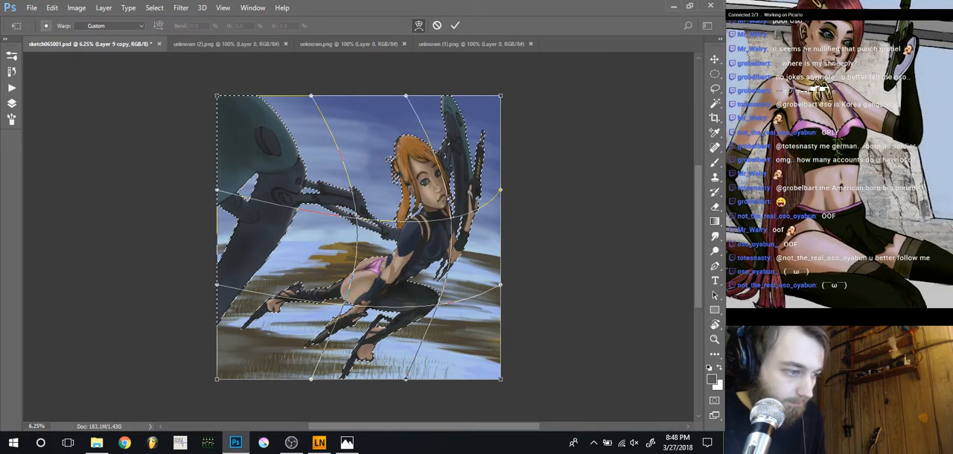
key(ctrl+z)
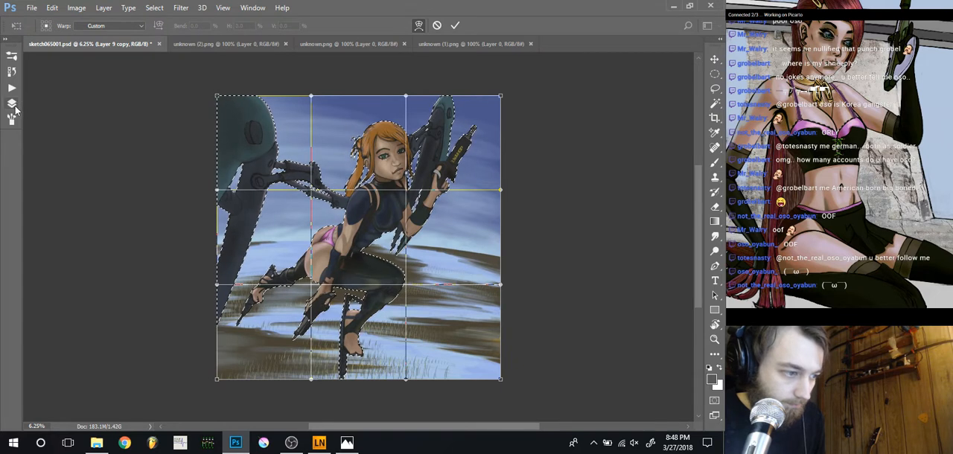
key(Escape)
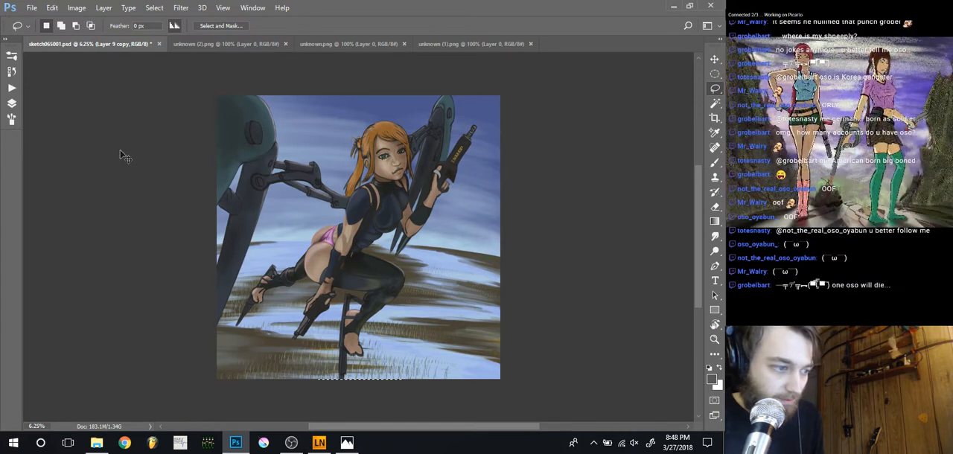
key(ctrl+plus)
key(ctrl+minus)
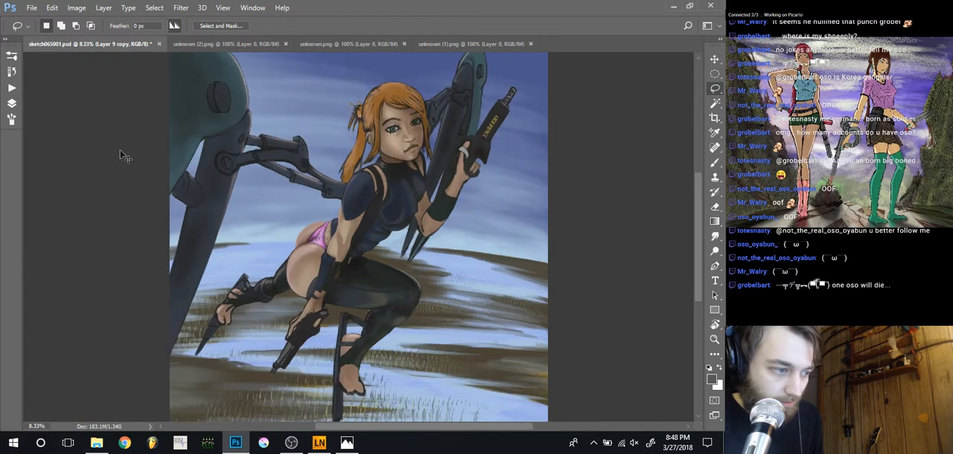
key(ctrl+minus)
key(ctrl+plus)
key(ctrl+minus)
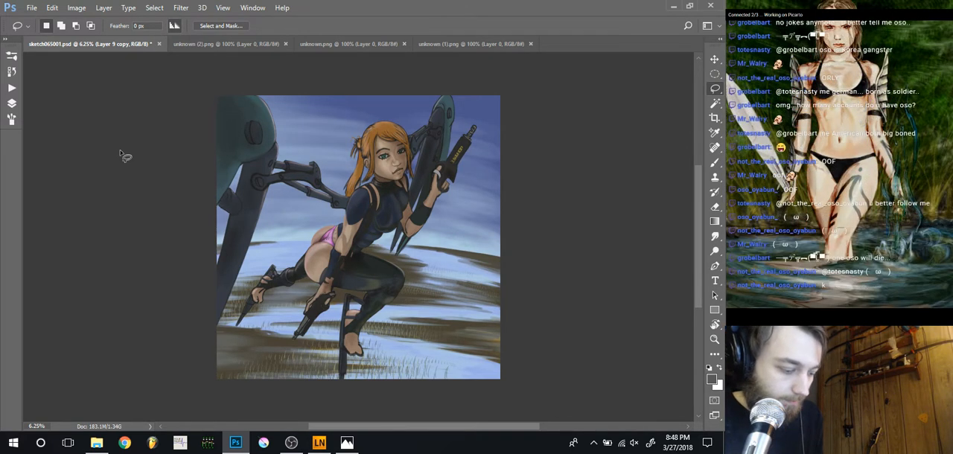
Sketch rough grey pose guides over the hips, thigh and torso on a new layer with the 70% opacity brush, and delete that layer
key(b)
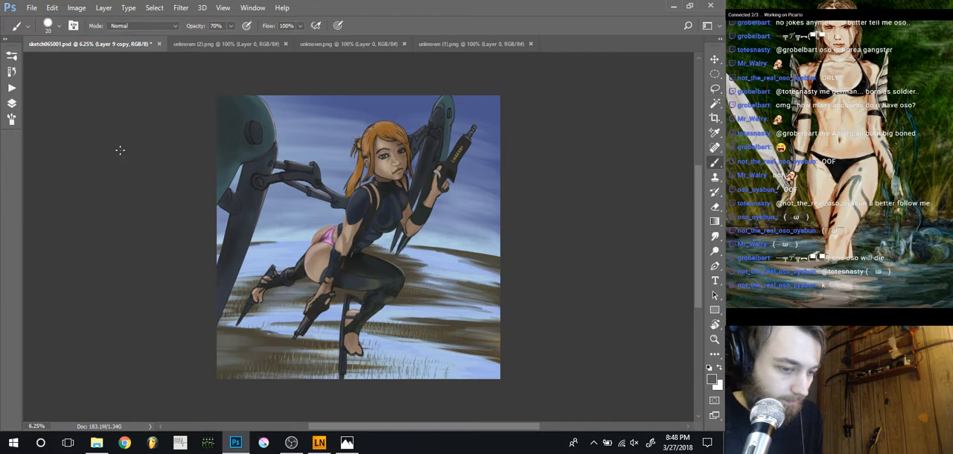
key(ctrl+shift+n)
key(Return)
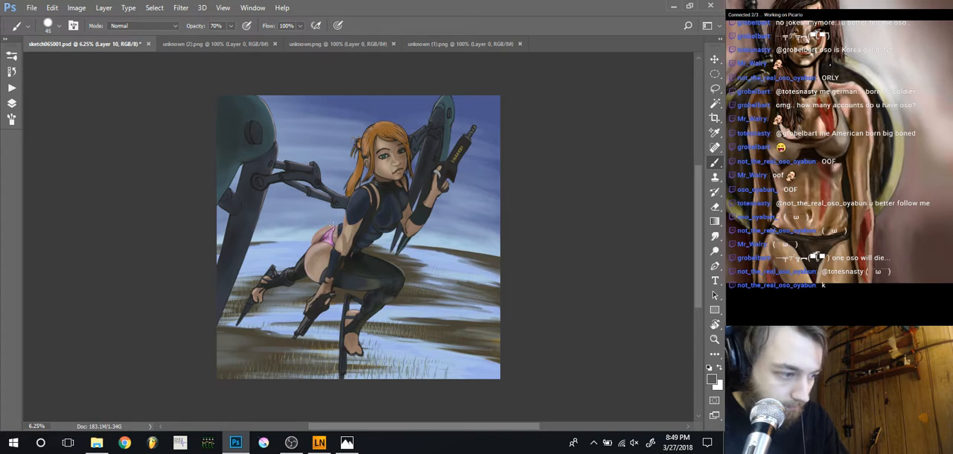
drag(334, 250, 334, 227)
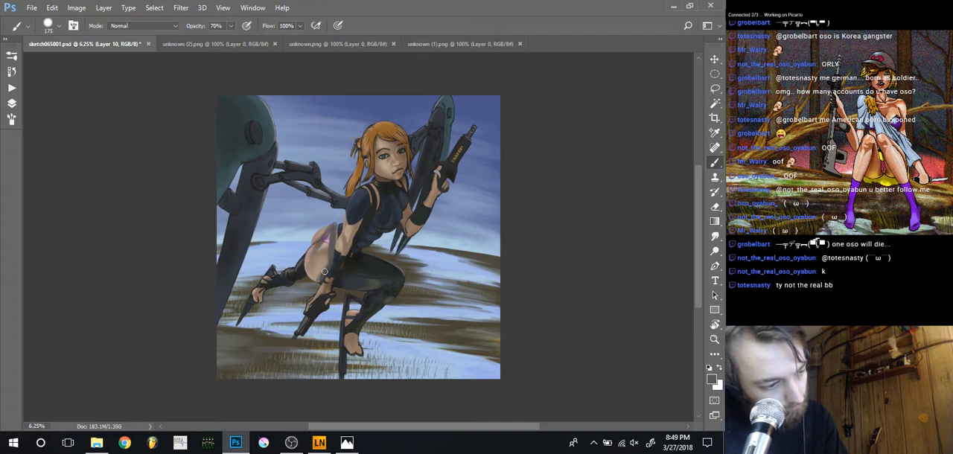
mouse_move(312, 278)
mouse_down()
mouse_move(311, 255)
mouse_move(313, 262)
mouse_up()
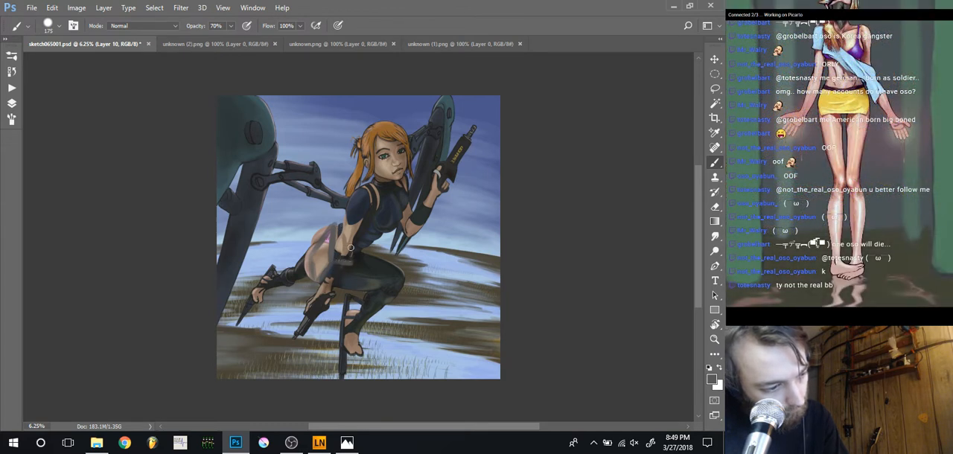
drag(350, 258, 349, 230)
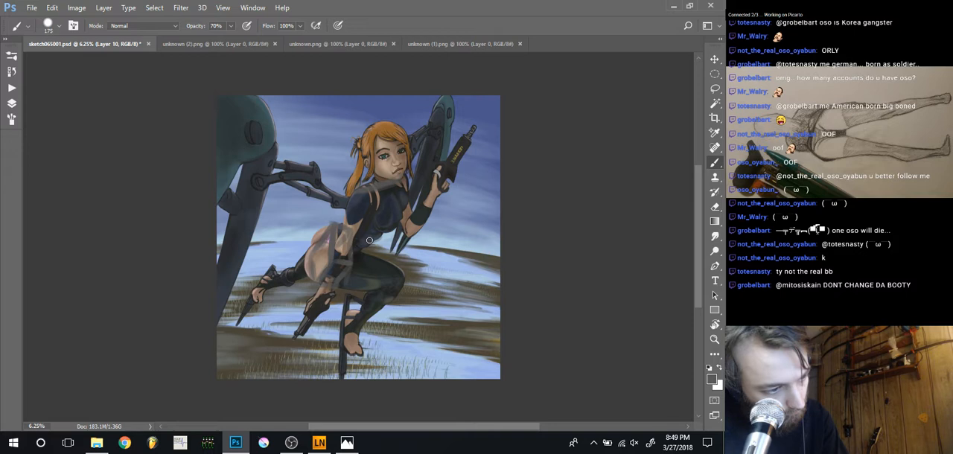
key(bracketleft)
key(bracketleft)
key(bracketleft)
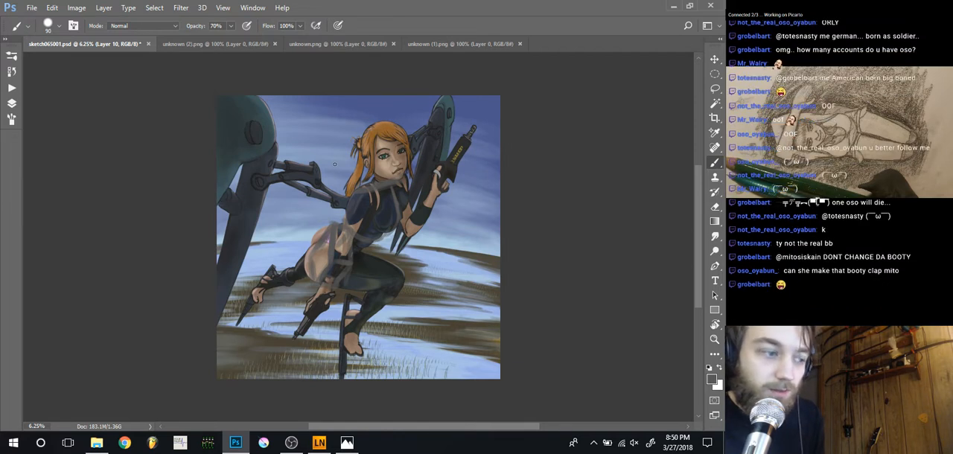
key(Delete)
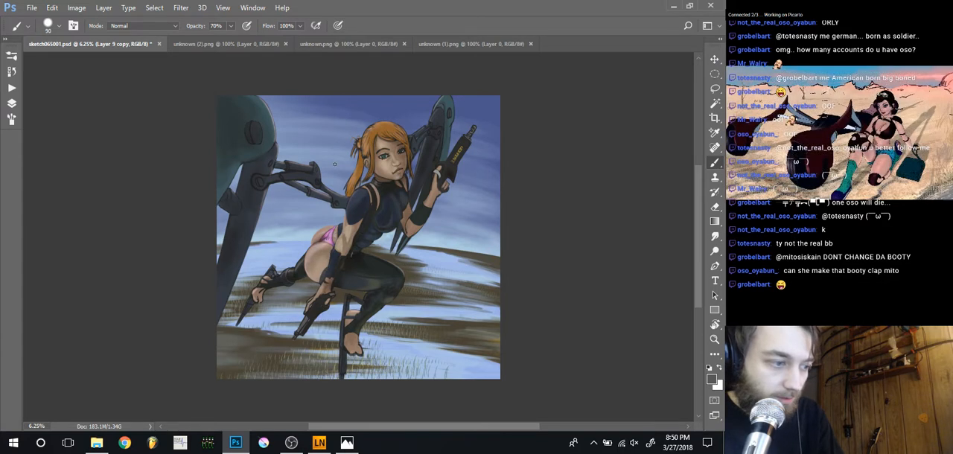
Lasso the character's near shoulder and chest on Layer 9 copy, including the tip of the ponytail and the end of the mechanical arm
scroll(320, 220, up, 2)
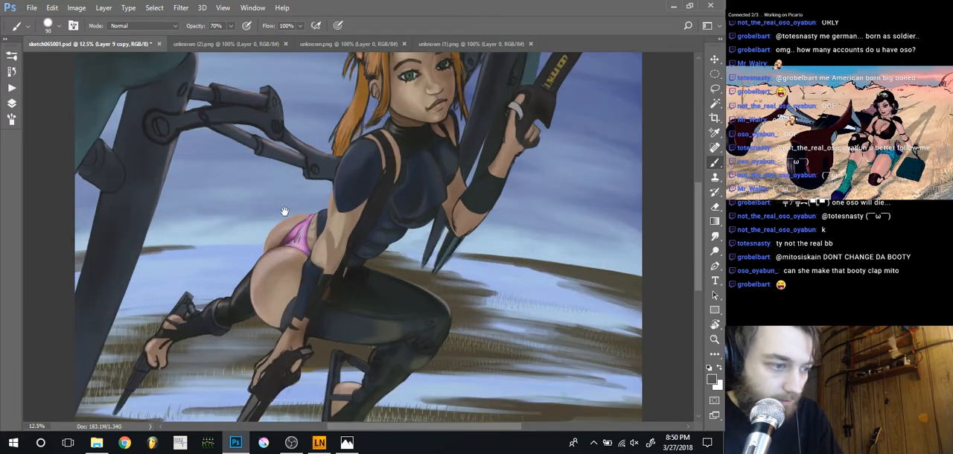
drag(284, 211, 291, 250)
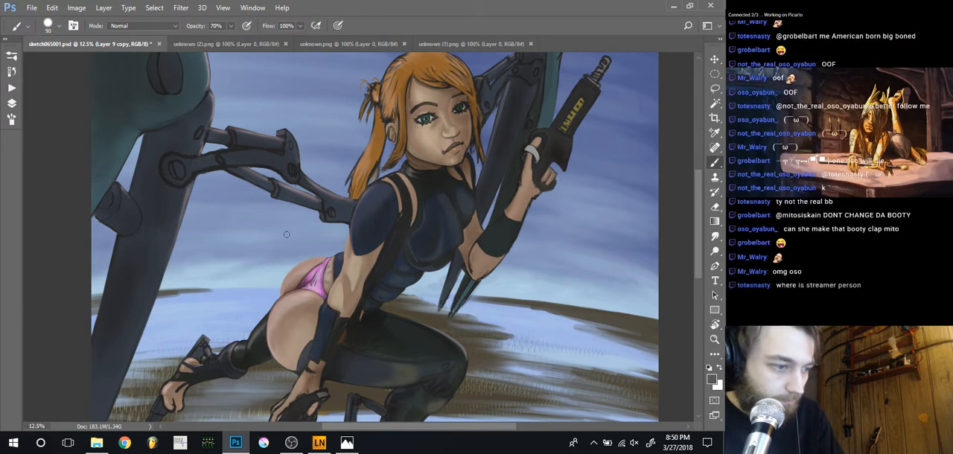
key(l)
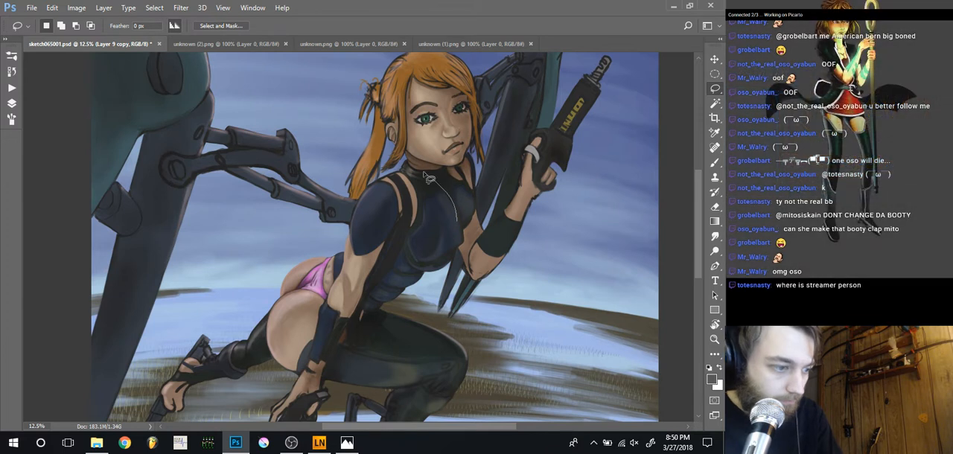
mouse_move(455, 218)
mouse_down()
mouse_move(326, 167)
mouse_move(357, 277)
mouse_move(457, 235)
mouse_move(456, 217)
mouse_up()
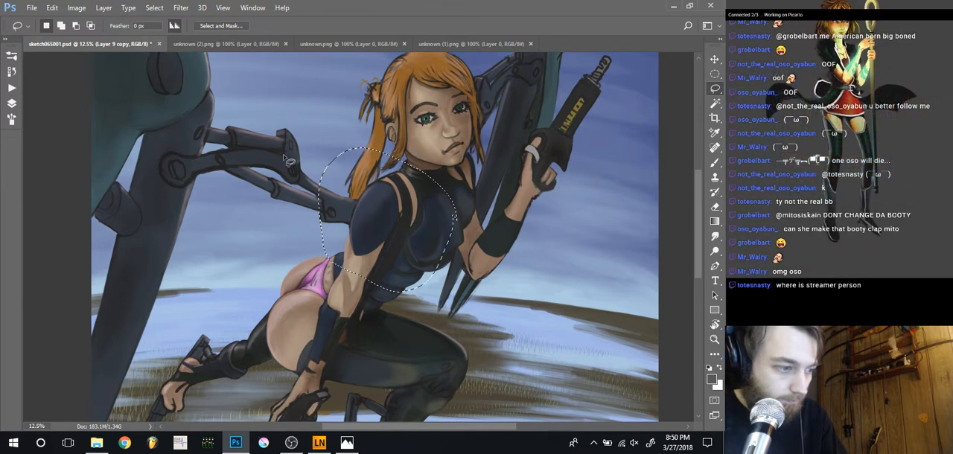
Try to warp the selected shoulder and chest slightly inward and down
key(ctrl+t)
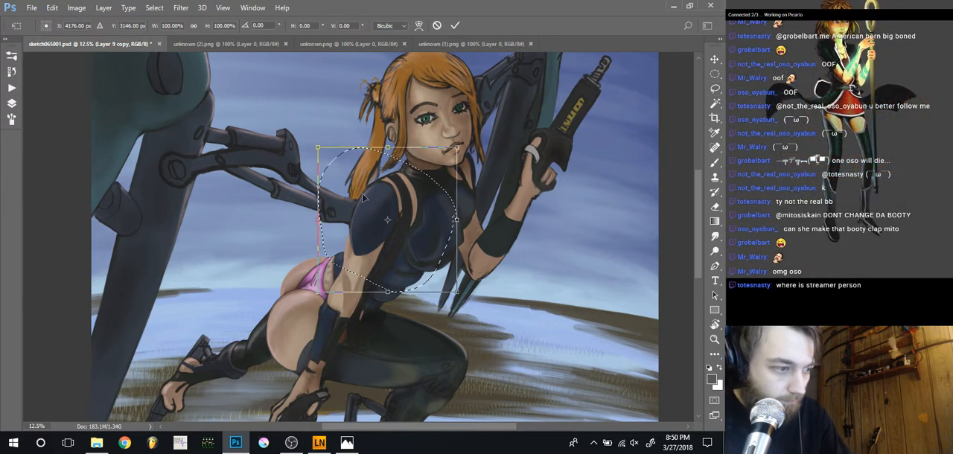
key(ctrl+shift+w)
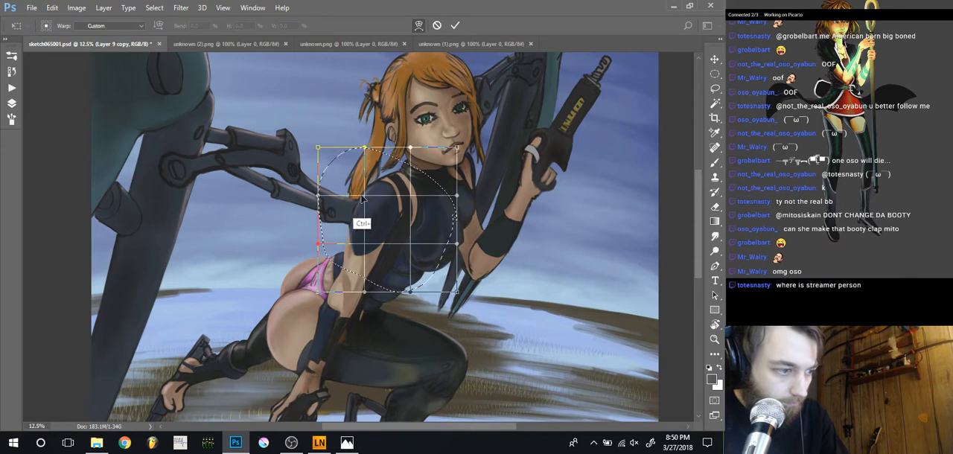
drag(363, 192, 305, 191)
drag(410, 248, 420, 254)
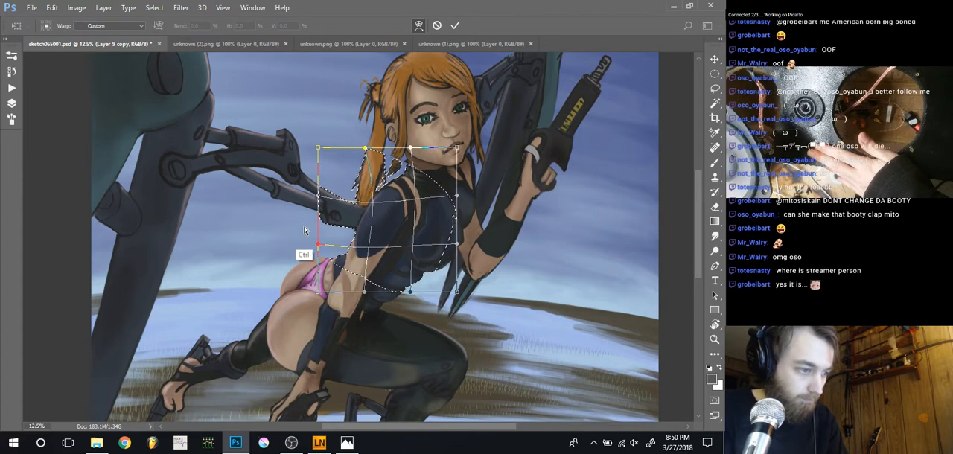
key(l)
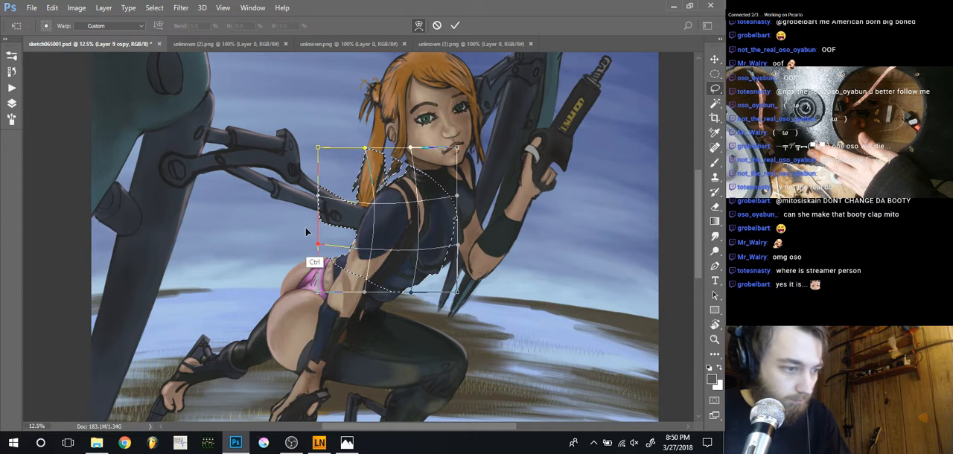
key(Return)
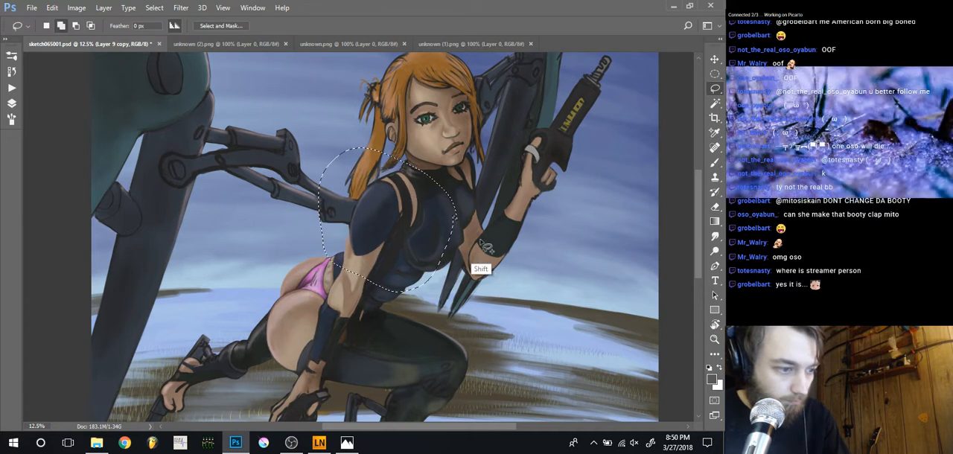
Add the far side of the chest and far shoulder to the selection and warp the shoulder, chest and neckline slightly
drag(485, 202, 457, 181)
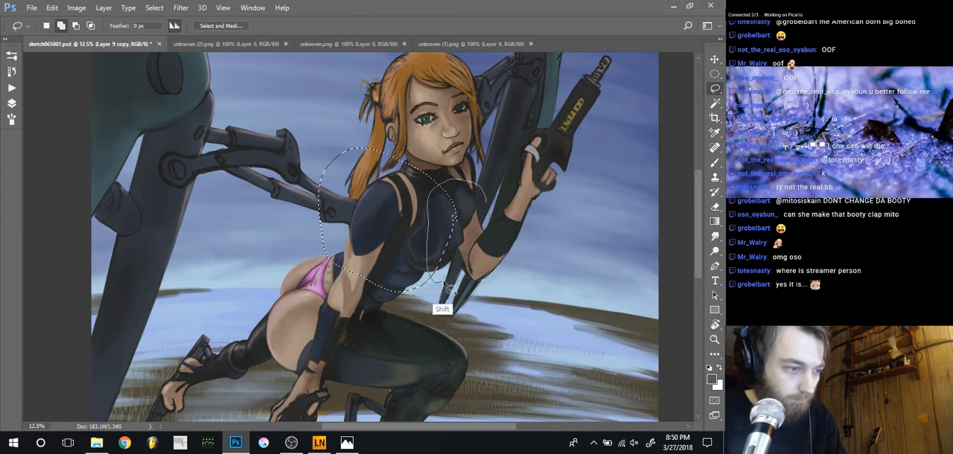
drag(472, 257, 486, 202)
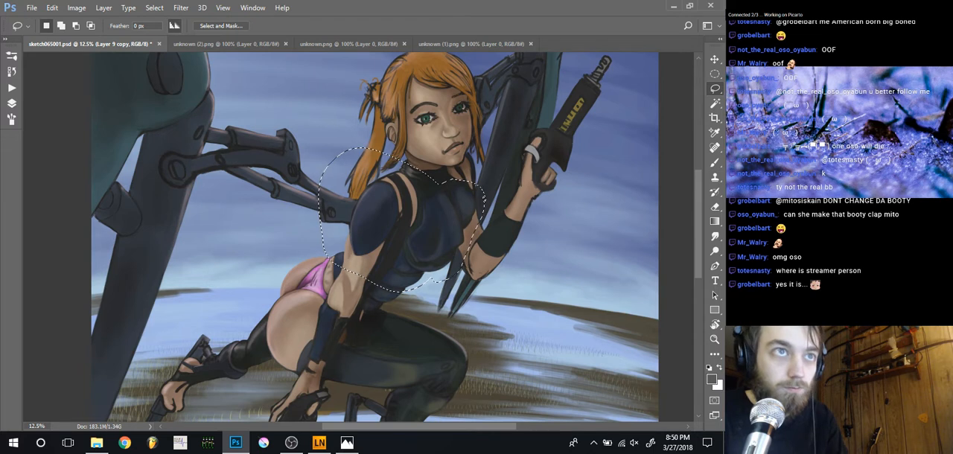
key(ctrl+t)
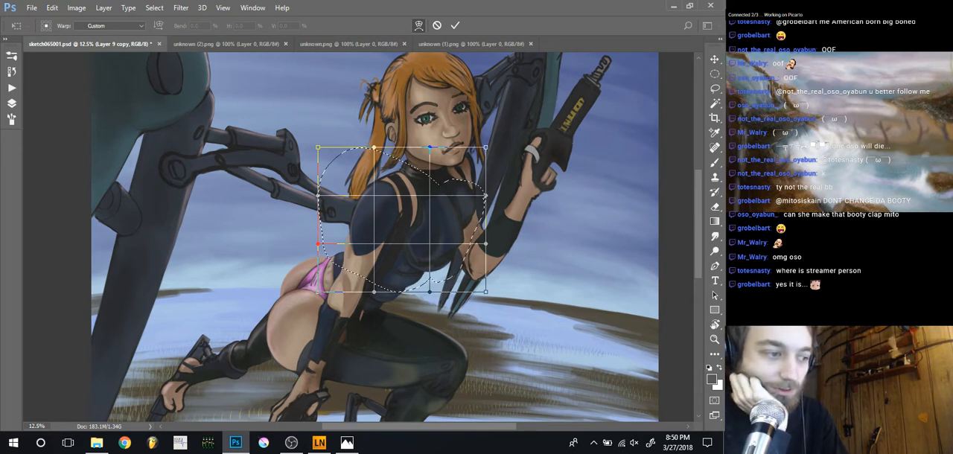
drag(374, 204, 381, 211)
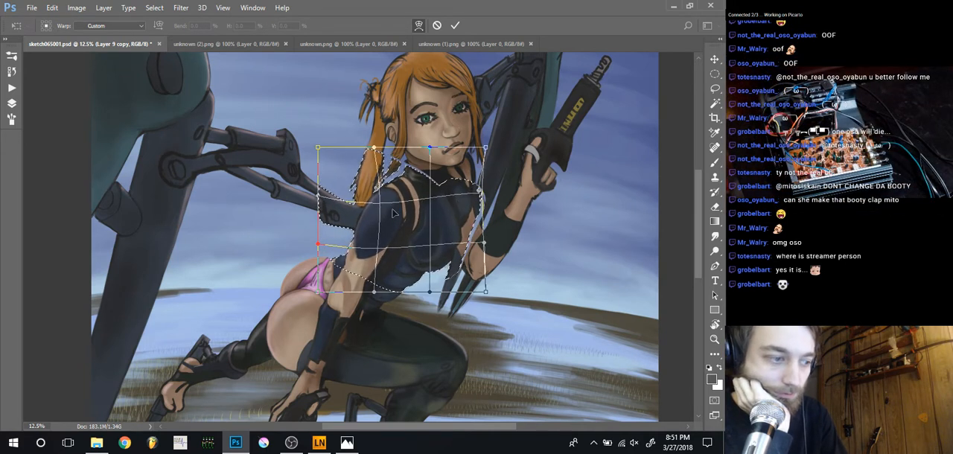
drag(411, 257, 415, 259)
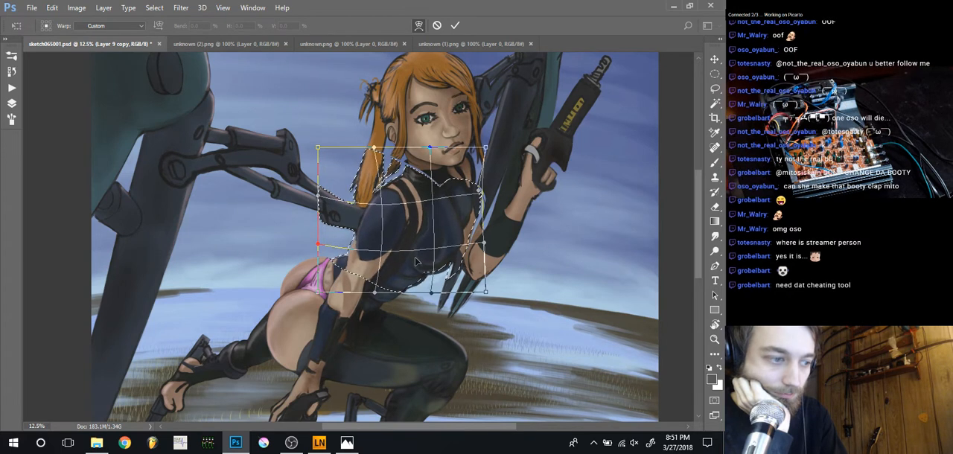
drag(397, 233, 403, 235)
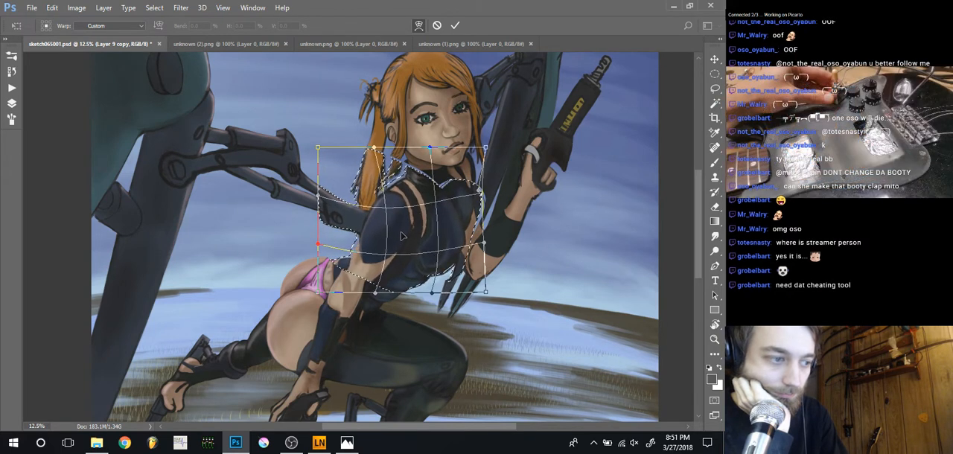
drag(423, 185, 418, 181)
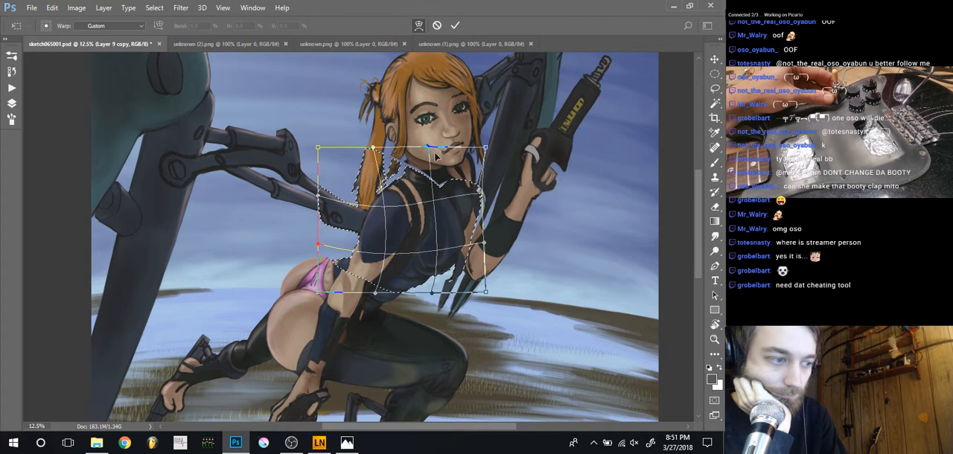
drag(430, 153, 416, 176)
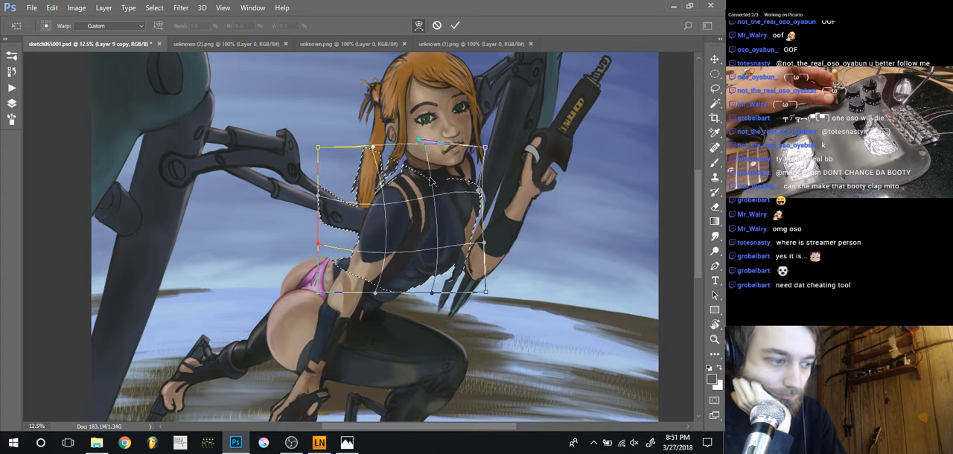
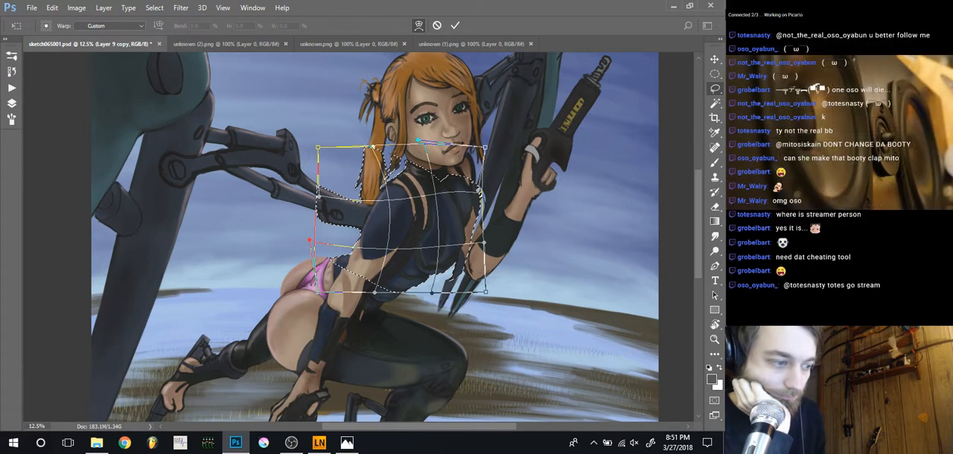
Apply the warp to the shoulders and chest and clear the selection
key(Return)
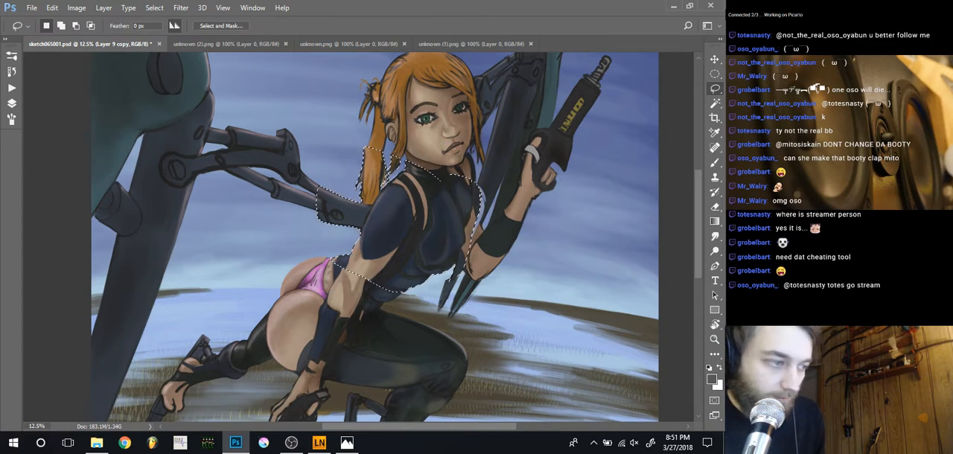
key(ctrl+d)
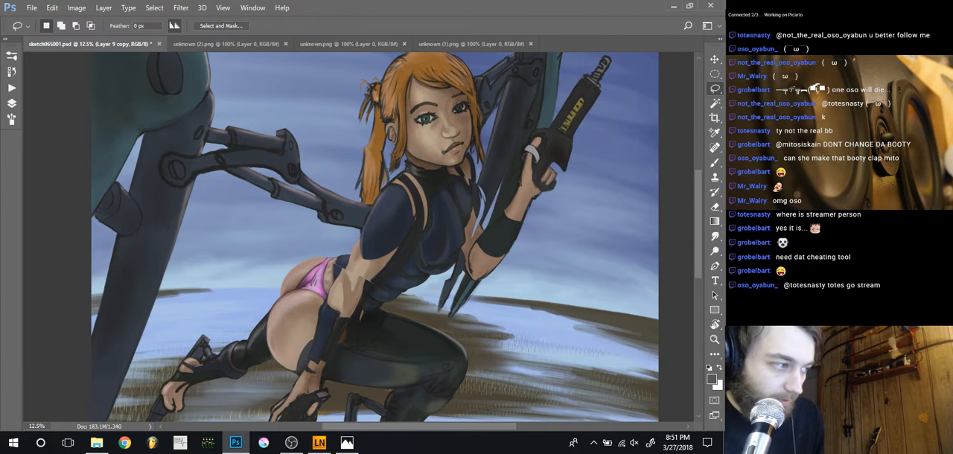
click(12, 104)
click(12, 104)
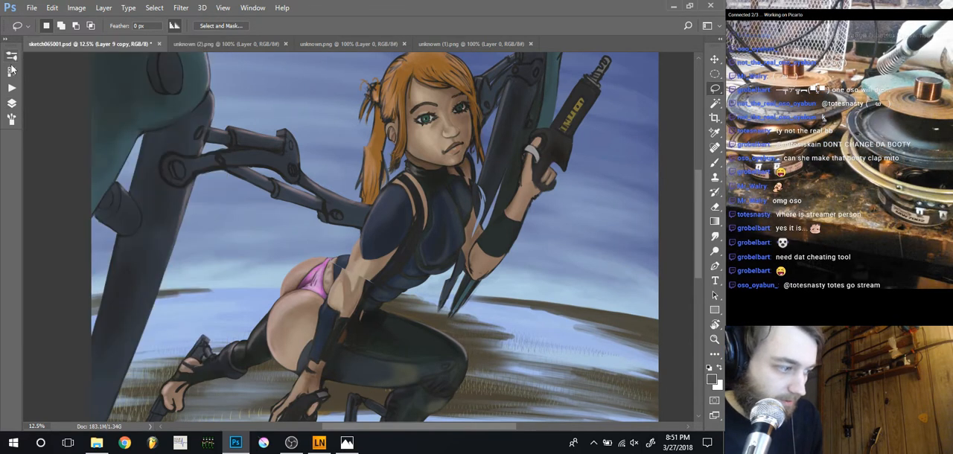
Compare the character's torso before and after the shoulder and chest warp by switching between the two history states
click(12, 71)
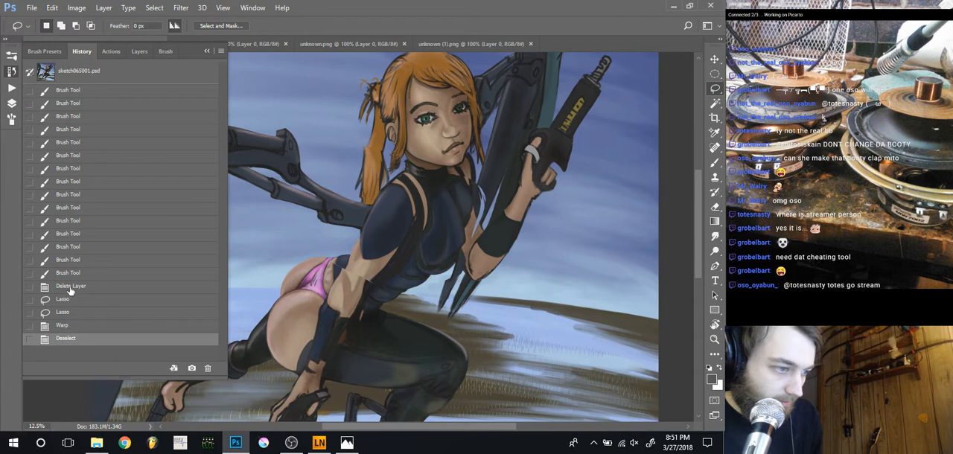
key(ctrl+z)
key(ctrl+z)
key(ctrl+z)
key(ctrl+z)
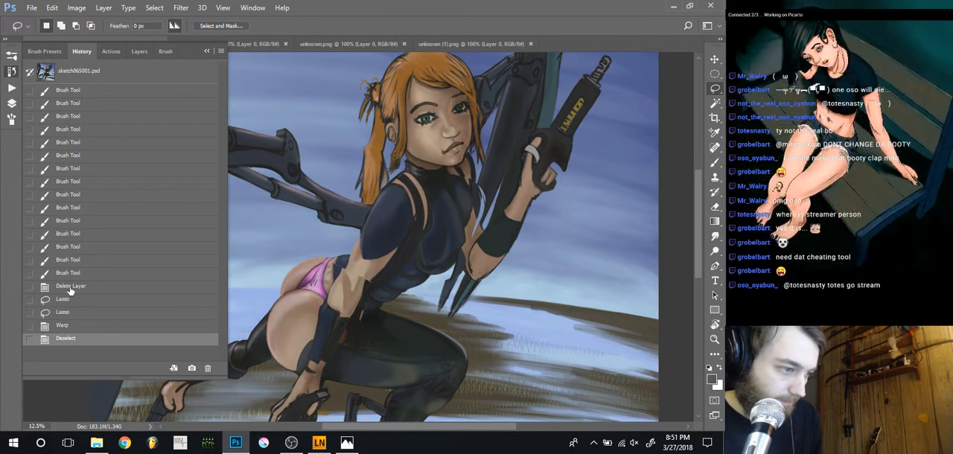
click(70, 287)
key(ctrl+minus)
key(ctrl+z)
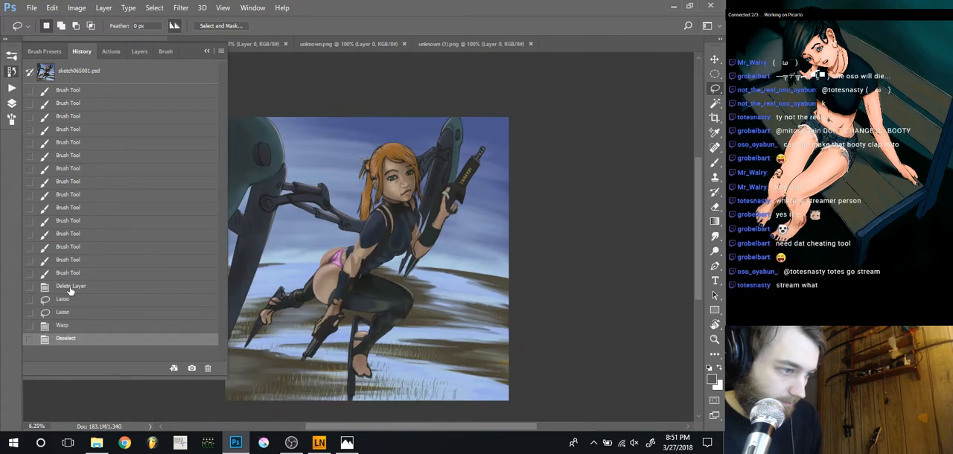
key(ctrl+z)
key(ctrl+z)
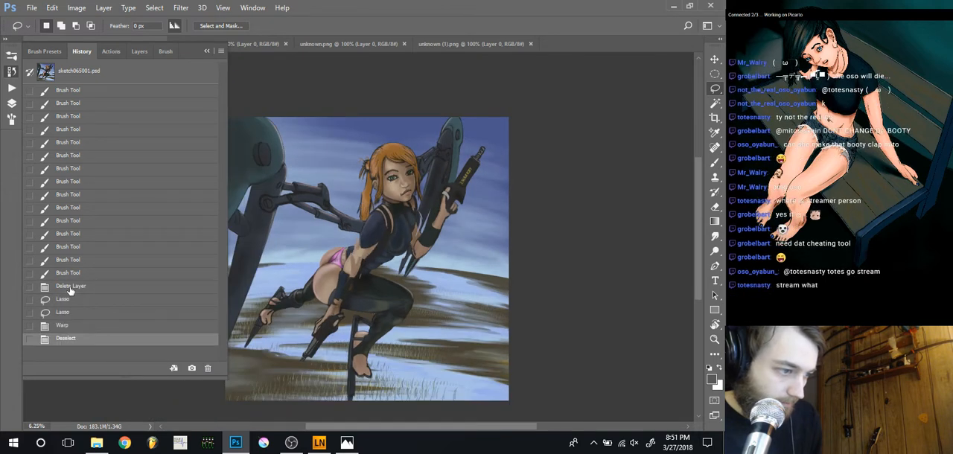
key(ctrl+z)
key(ctrl+z)
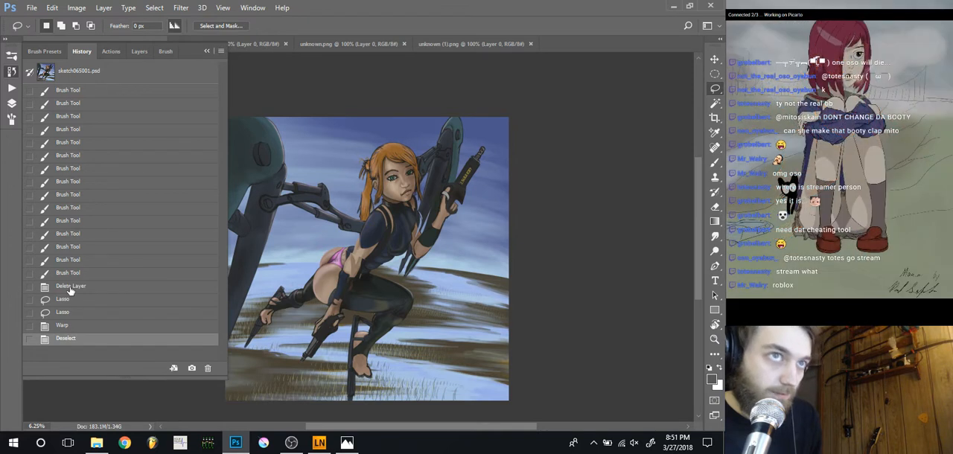
click(70, 287)
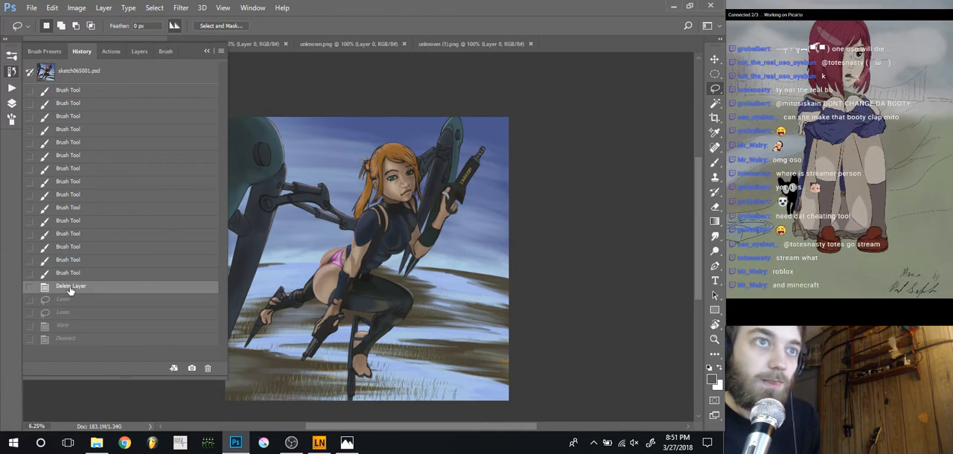
key(ctrl+z)
key(ctrl+z)
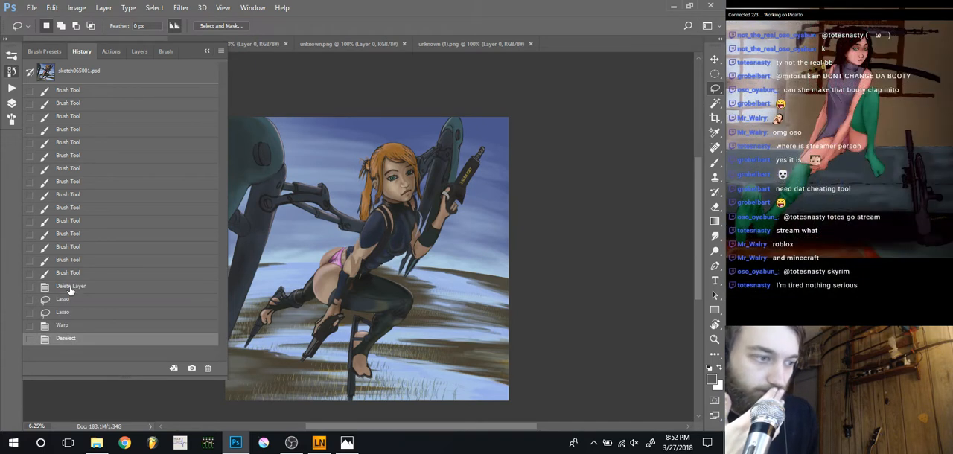
key(ctrl+z)
key(ctrl+z)
key(ctrl+z)
key(ctrl+z)
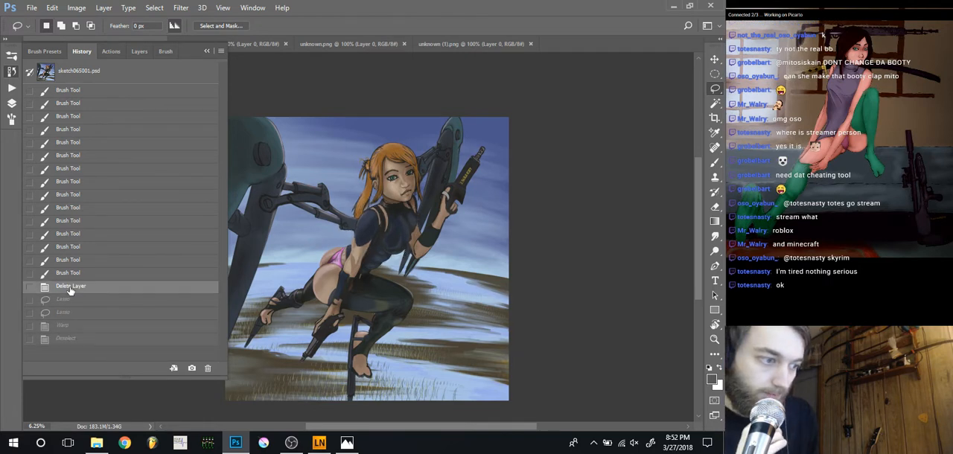
key(ctrl+z)
key(ctrl+z)
key(ctrl+z)
key(ctrl+z)
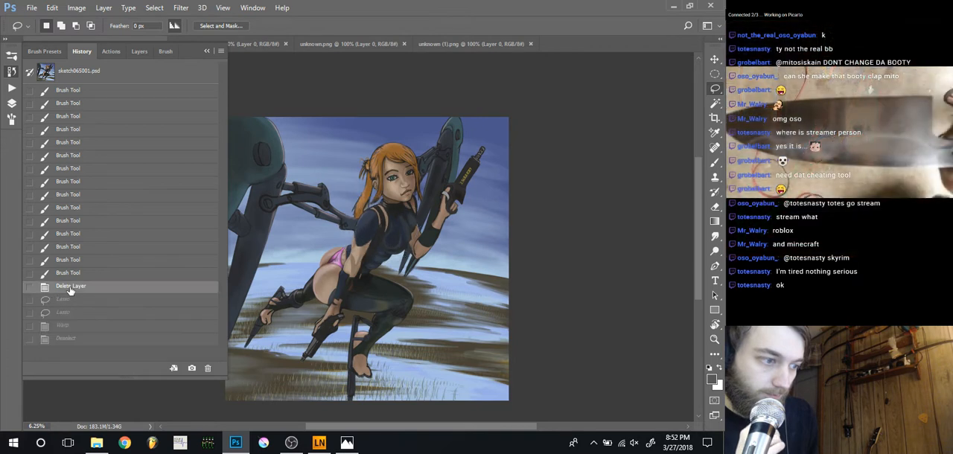
key(ctrl+z)
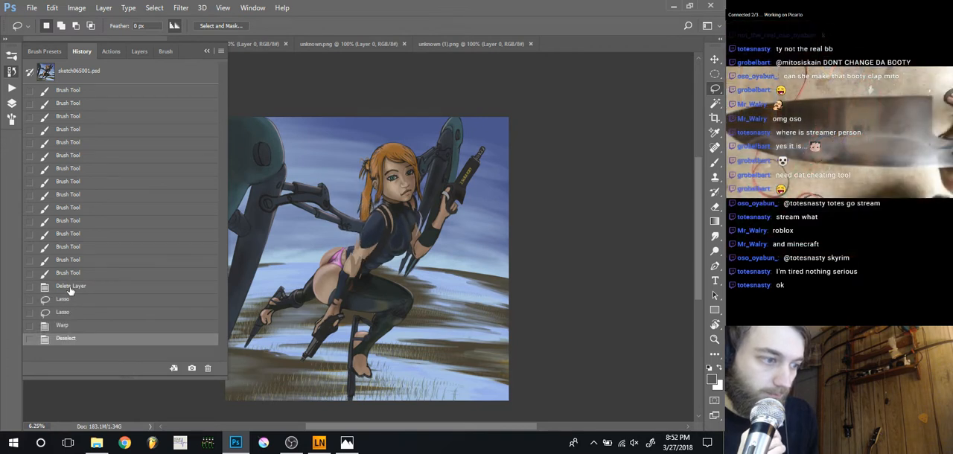
key(ctrl+z)
key(ctrl+z)
key(ctrl+z)
key(ctrl+z)
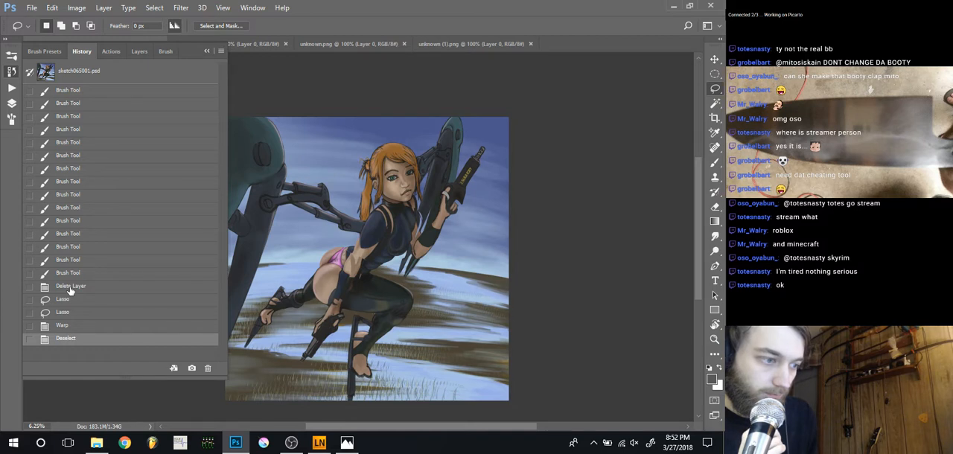
key(ctrl+z)
Revert the painting to the Delete Layer history state, before the shoulder and chest warp
key(ctrl+z)
key(ctrl+z)
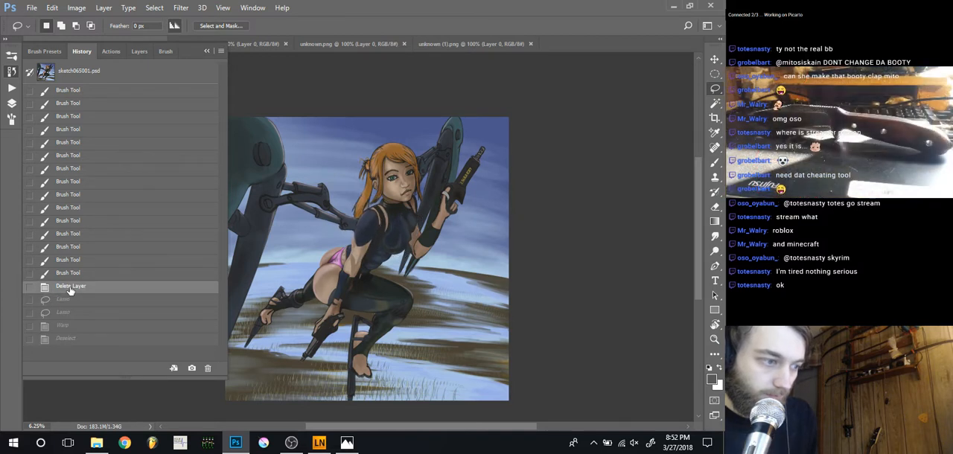
key(ctrl+z)
click(70, 288)
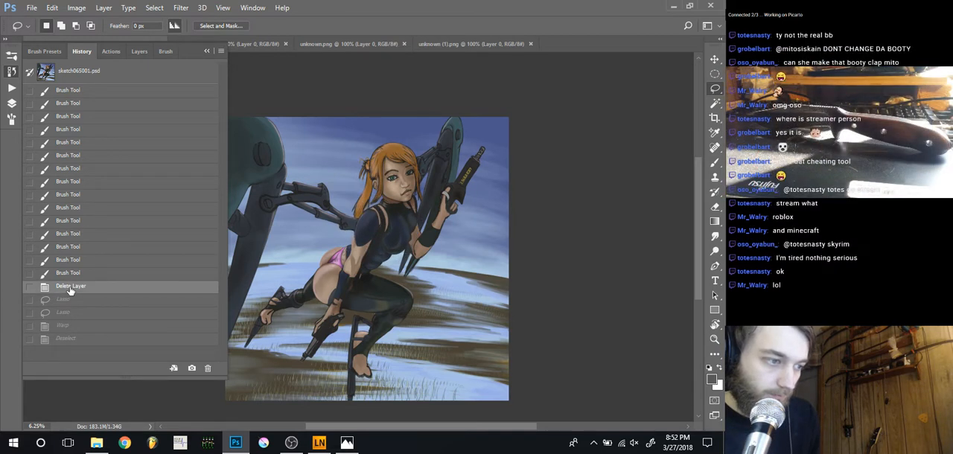
key(ctrl+plus)
key(ctrl+plus)
key(ctrl+plus)
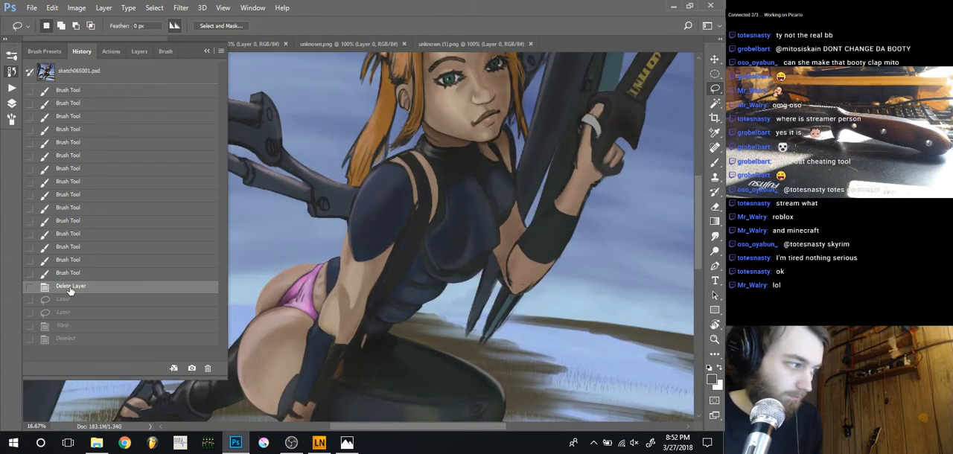
click(12, 103)
click(12, 102)
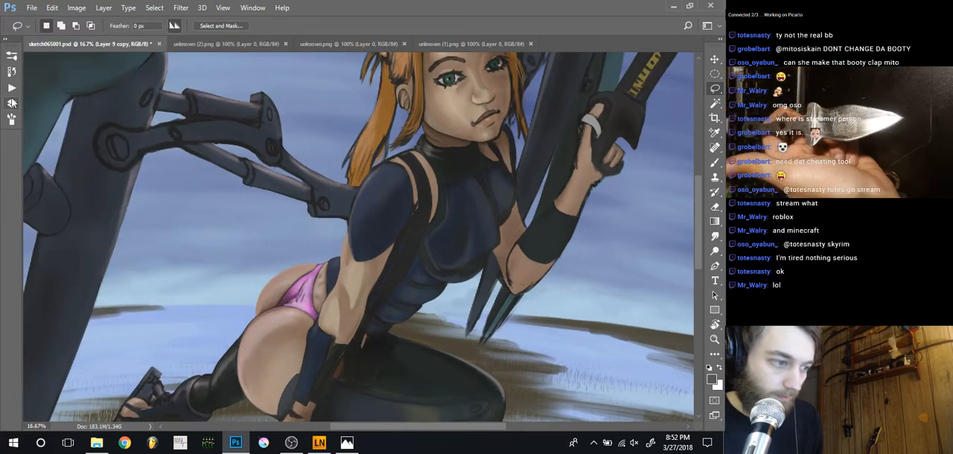
Reduce the brush size to 45 and add a new blank layer above Layer 9 copy
key(ctrl+minus)
key(ctrl+minus)
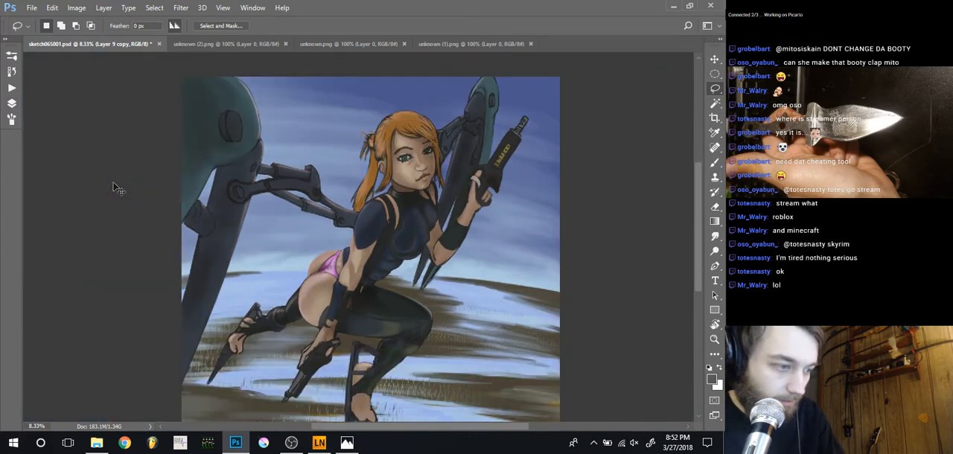
key(ctrl+plus)
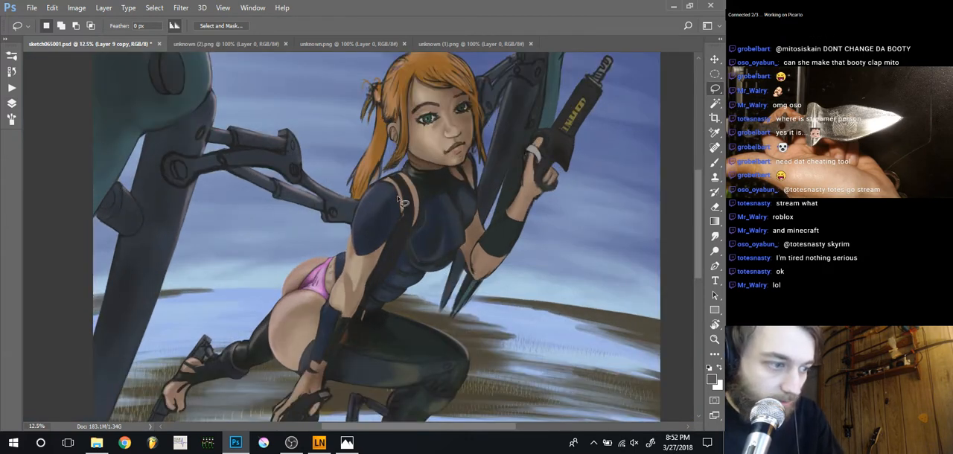
key(b)
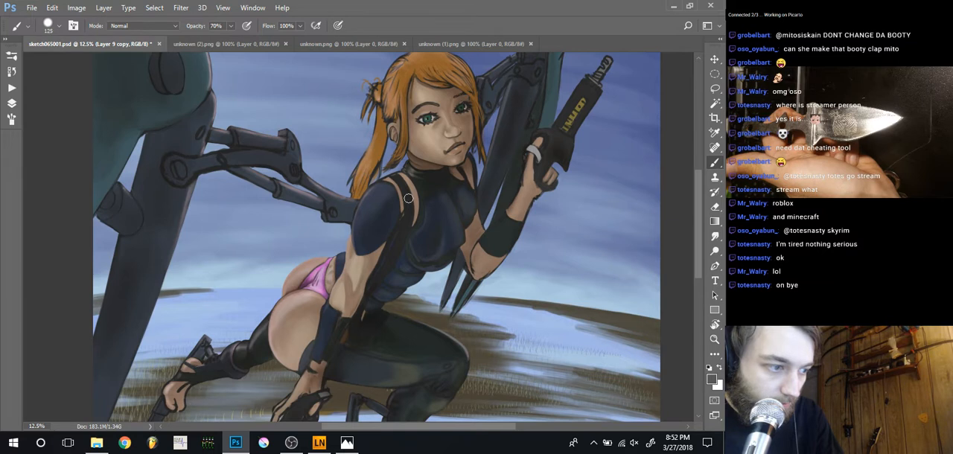
key(bracketleft)
key(bracketleft)
key(bracketleft)
key(bracketleft)
key(bracketleft)
key(bracketleft)
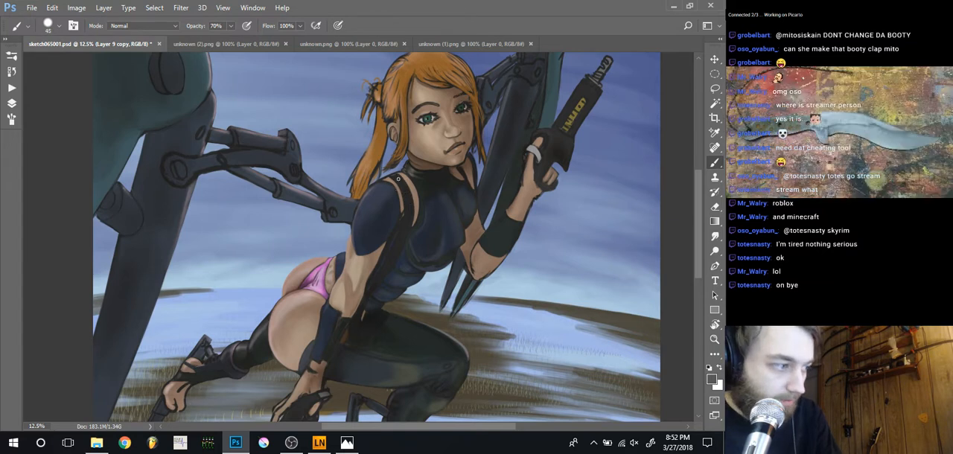
click(11, 103)
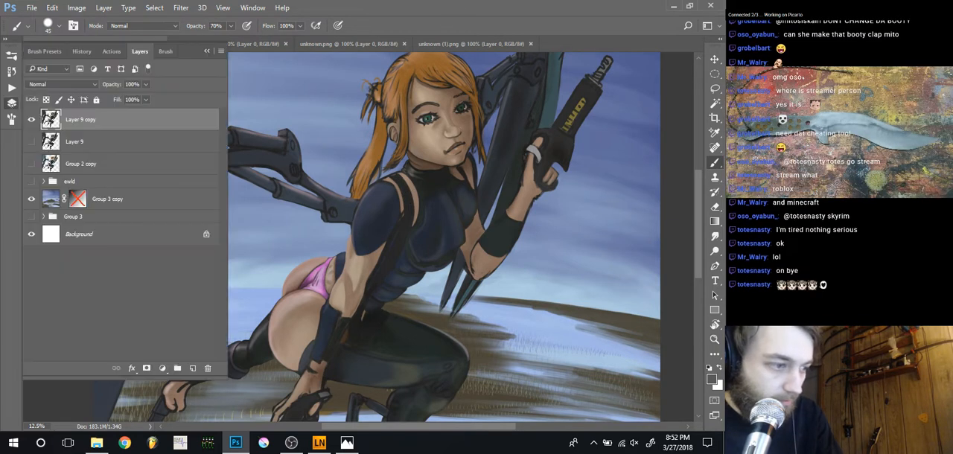
click(11, 102)
key(ctrl+shift+n)
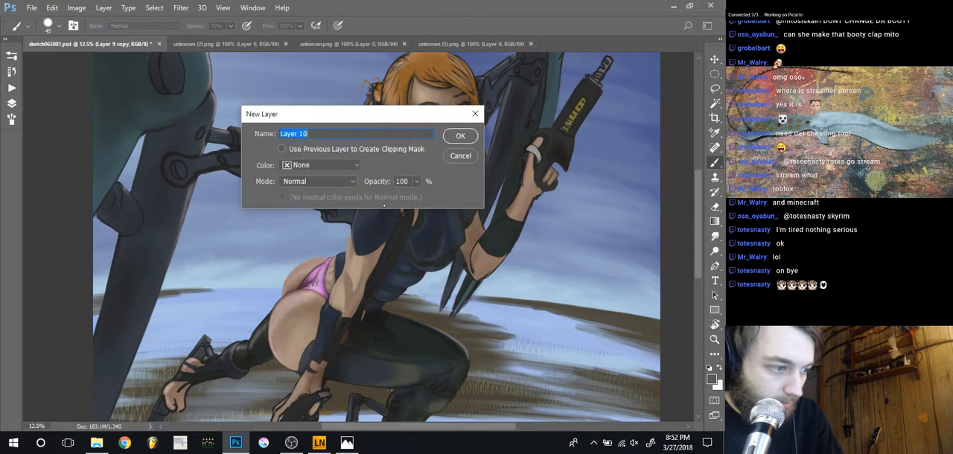
key(Return)
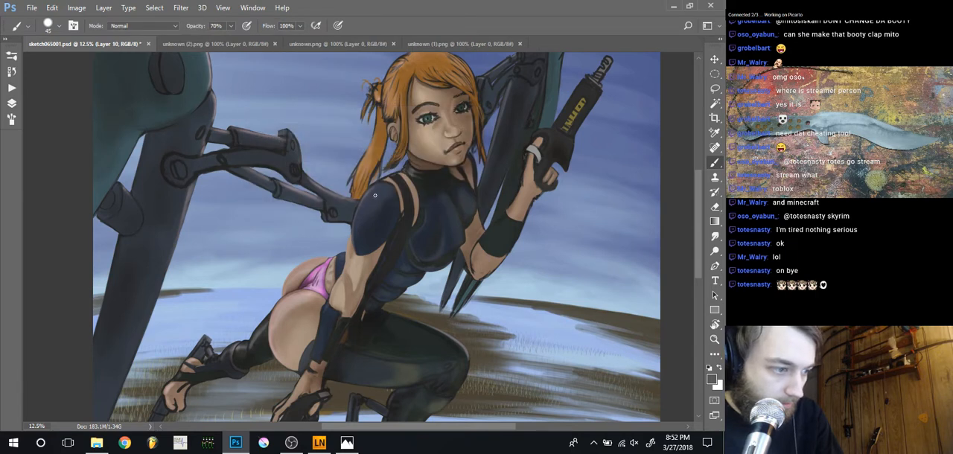
Sketch grey guide lines over the near shoulder, collarbone and chest on the new layer, and lower that layer's opacity to 55%
drag(374, 195, 397, 213)
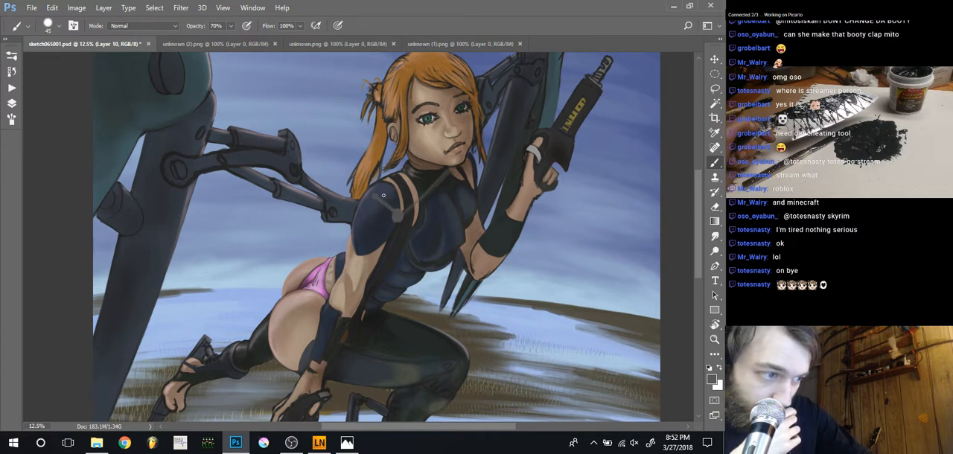
drag(401, 187, 437, 174)
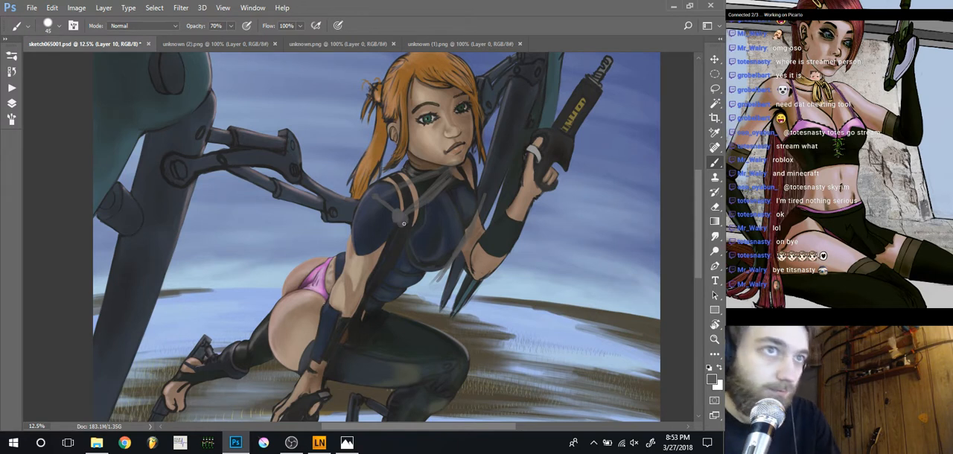
click(12, 103)
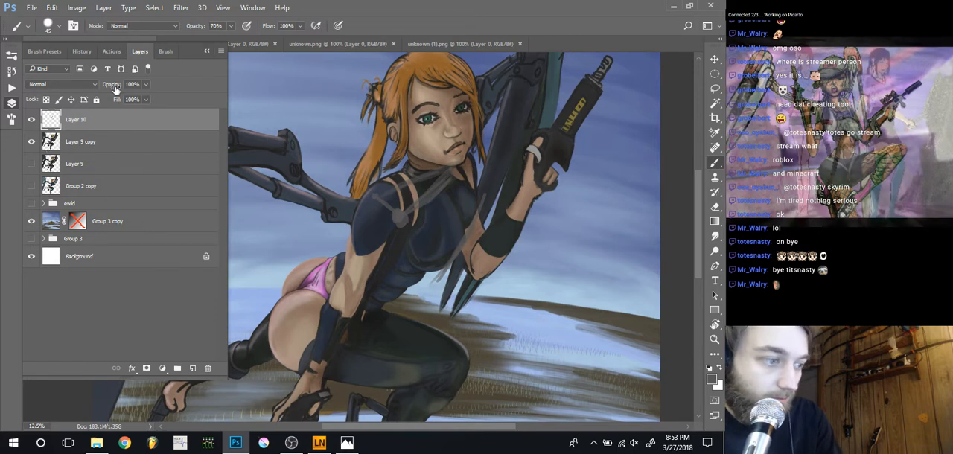
drag(107, 89, 104, 90)
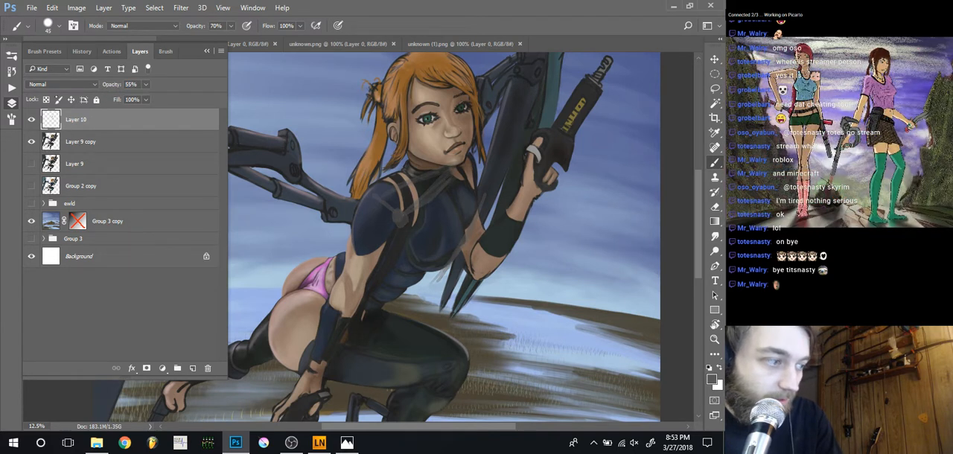
Make Layer 9 copy the active layer and set up the Eraser with a brush size of 50
click(62, 148)
key(F7)
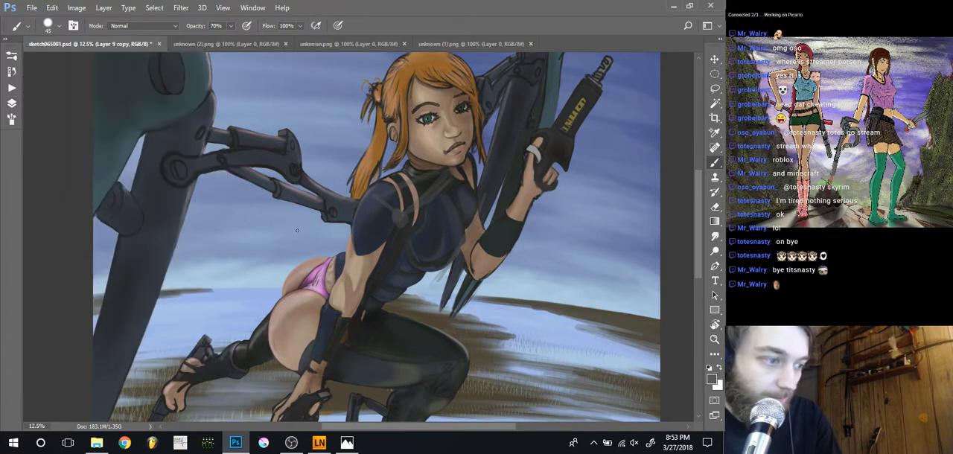
drag(327, 240, 338, 260)
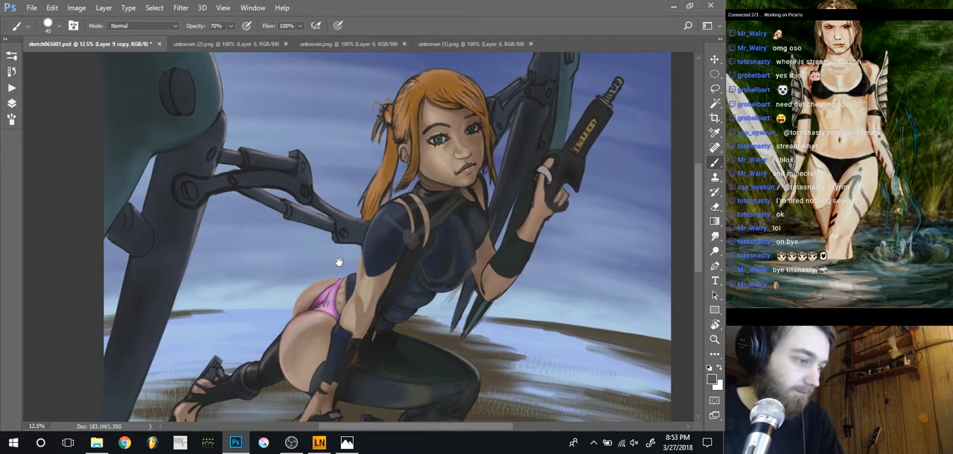
key(e)
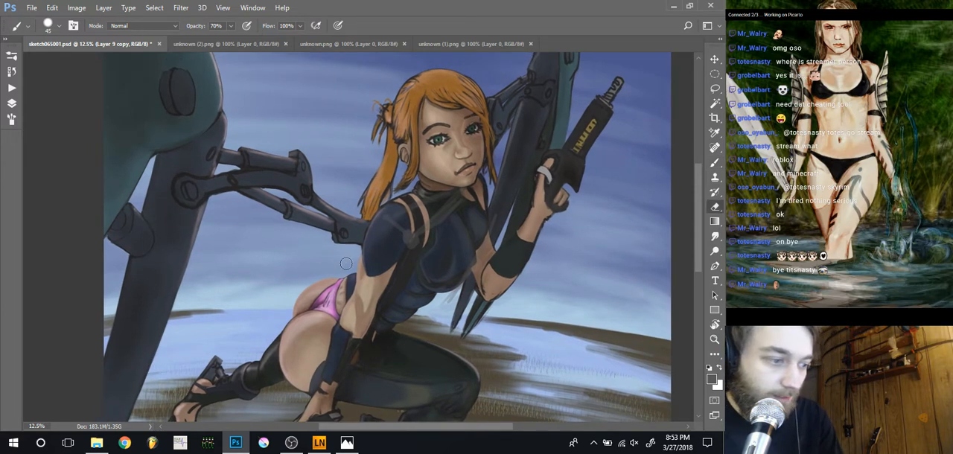
key(bracketleft)
key(bracketleft)
key(bracketleft)
key(bracketleft)
key(bracketleft)
key(bracketleft)
key(bracketleft)
key(bracketleft)
key(bracketleft)
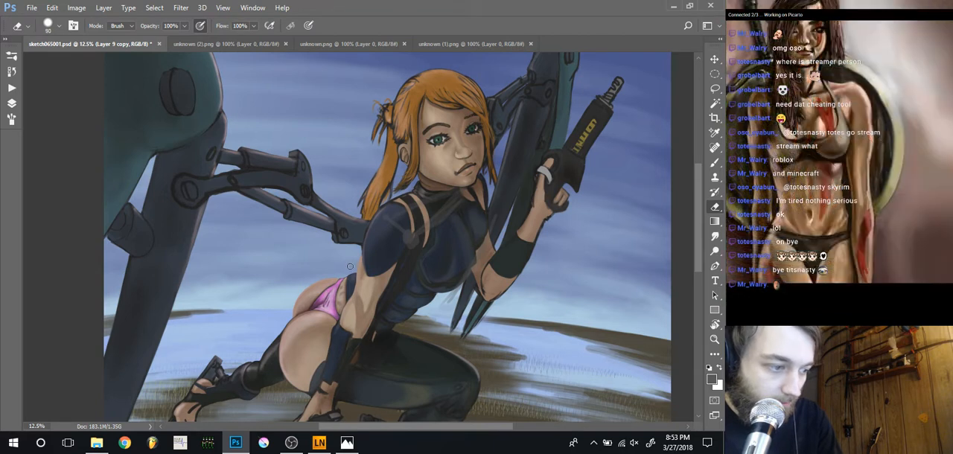
key(bracketright)
key(bracketright)
key(bracketright)
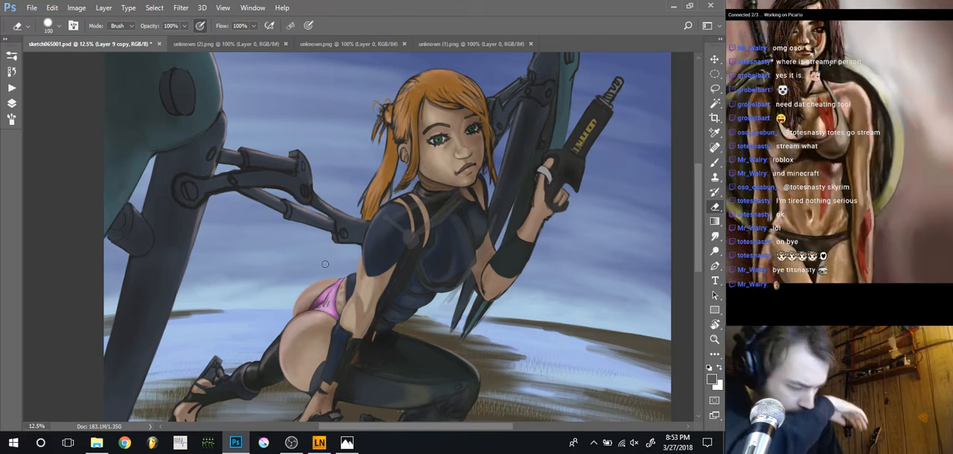
key(bracketleft)
key(bracketleft)
key(bracketleft)
key(bracketleft)
key(bracketleft)
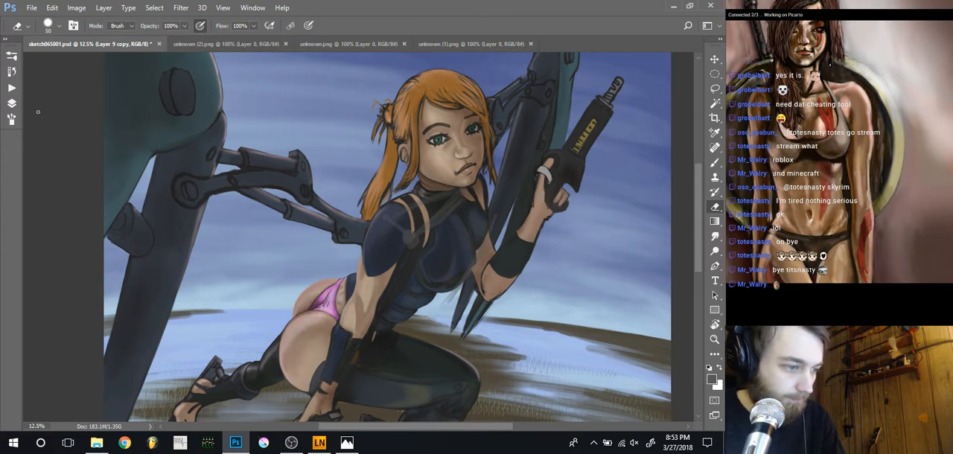
click(11, 104)
drag(308, 286, 355, 232)
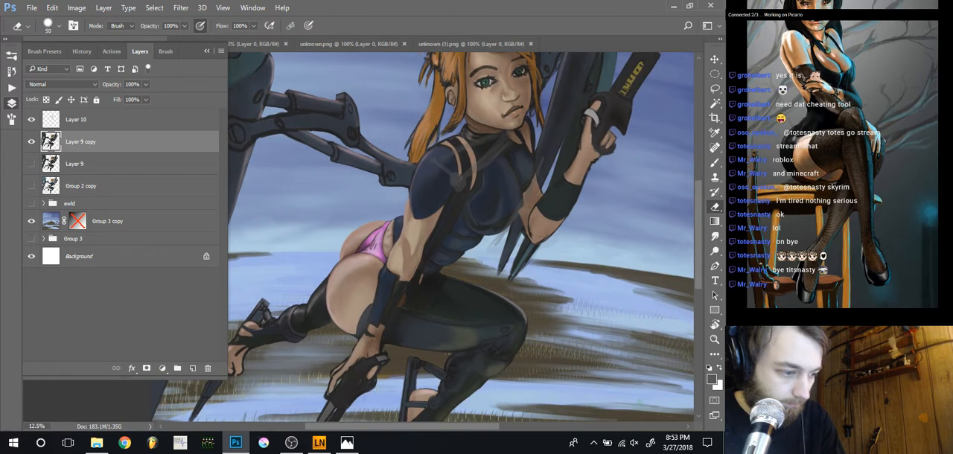
key(l)
mouse_move(382, 378)
mouse_down()
mouse_move(392, 357)
mouse_move(389, 322)
mouse_move(464, 172)
mouse_up()
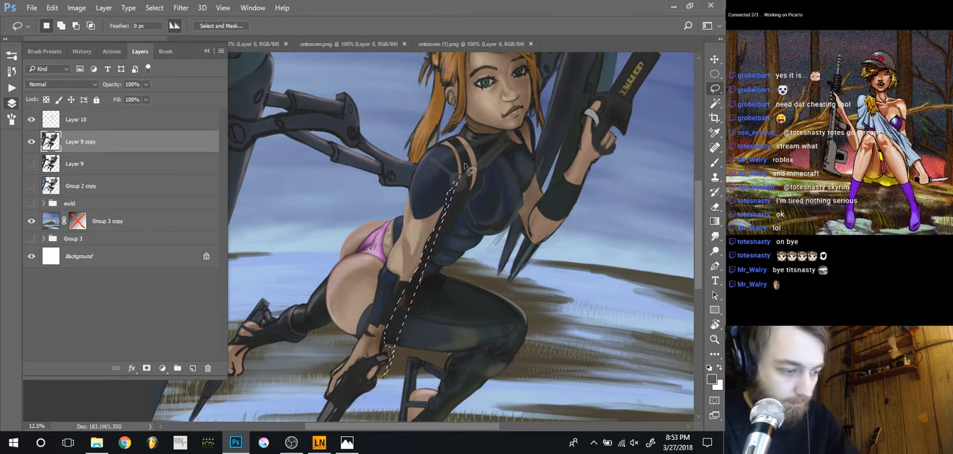
key(ctrl+d)
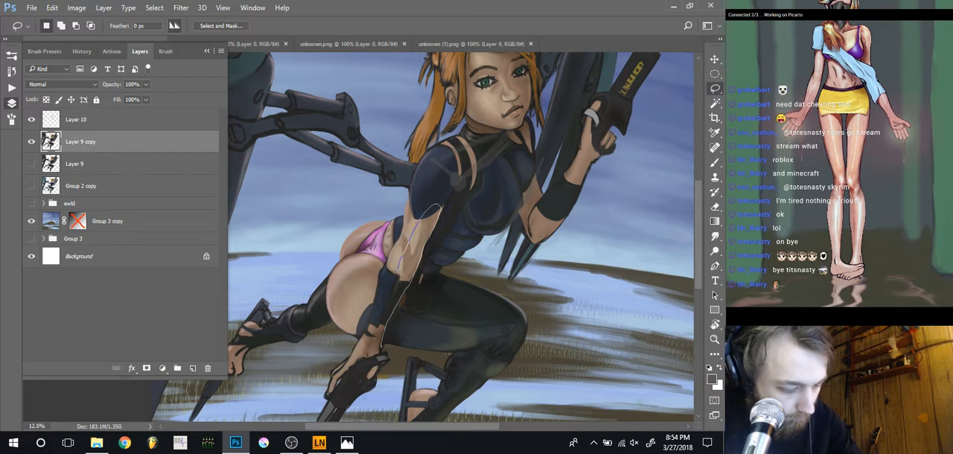
Lasso the inner edge of the supporting forearm on Layer 9 copy, adding its gloved hand and the pistol to the selection
mouse_move(394, 275)
mouse_down()
mouse_move(375, 350)
mouse_move(435, 210)
mouse_up()
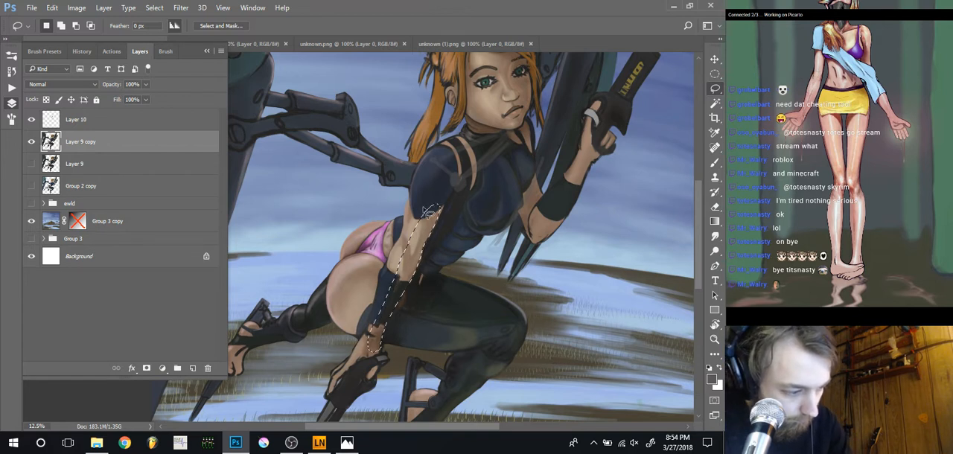
key(shift)
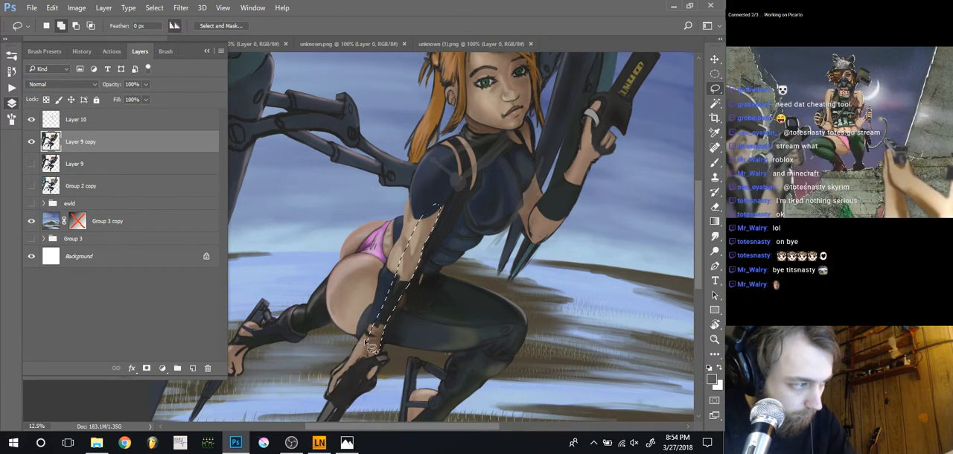
drag(367, 343, 370, 345)
key(alt+space)
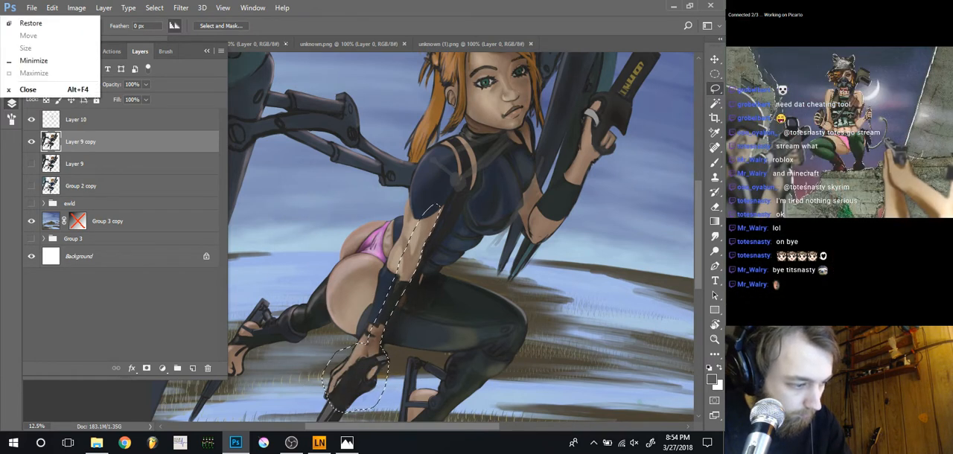
click(287, 45)
drag(317, 296, 338, 189)
key(shift)
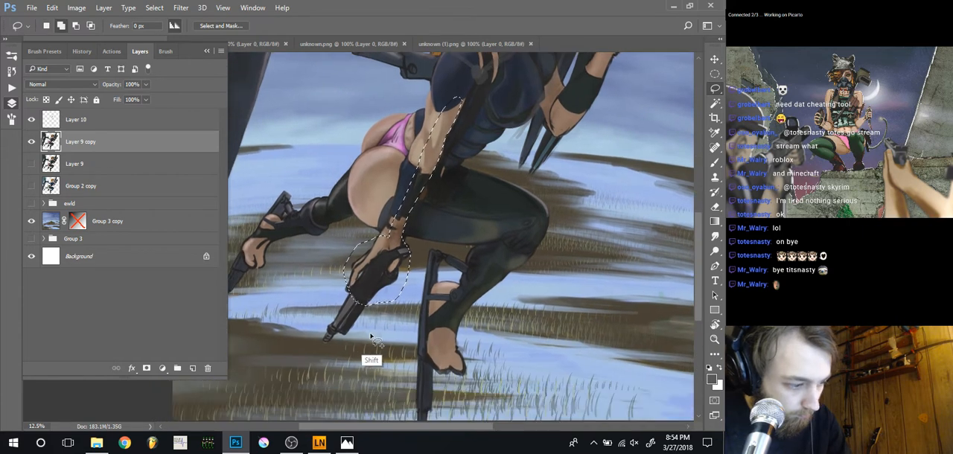
mouse_move(368, 274)
mouse_down()
mouse_move(302, 355)
mouse_move(359, 260)
mouse_move(374, 369)
mouse_up()
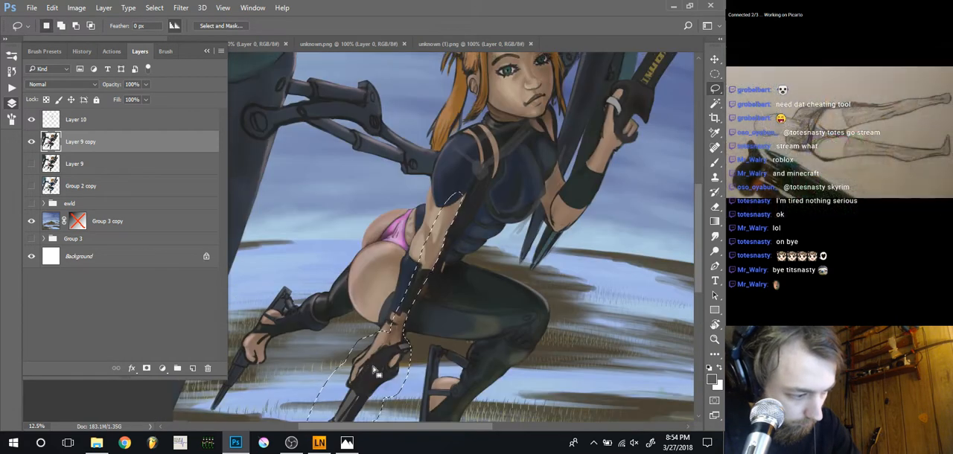
Extend the selection over the forearm's outer edge and the bare upper arm, up into the lower sleeve
key(shift)
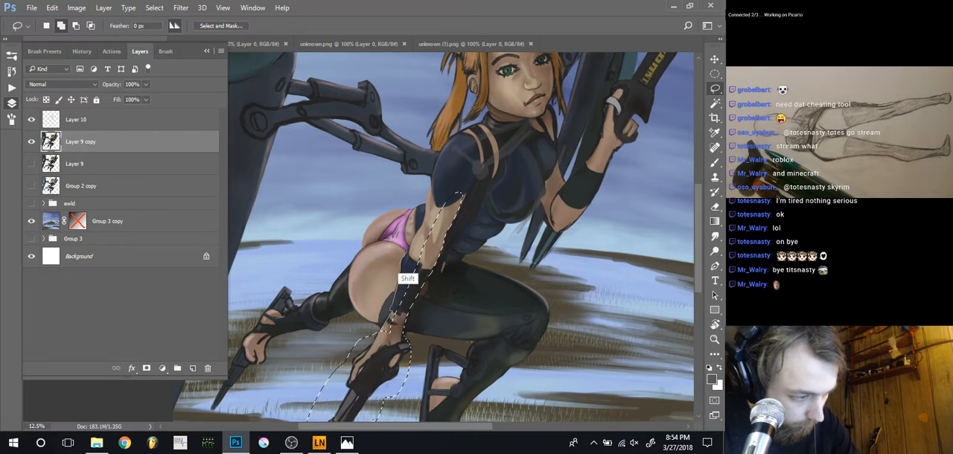
mouse_move(406, 258)
mouse_down()
mouse_move(414, 239)
mouse_move(424, 242)
mouse_up()
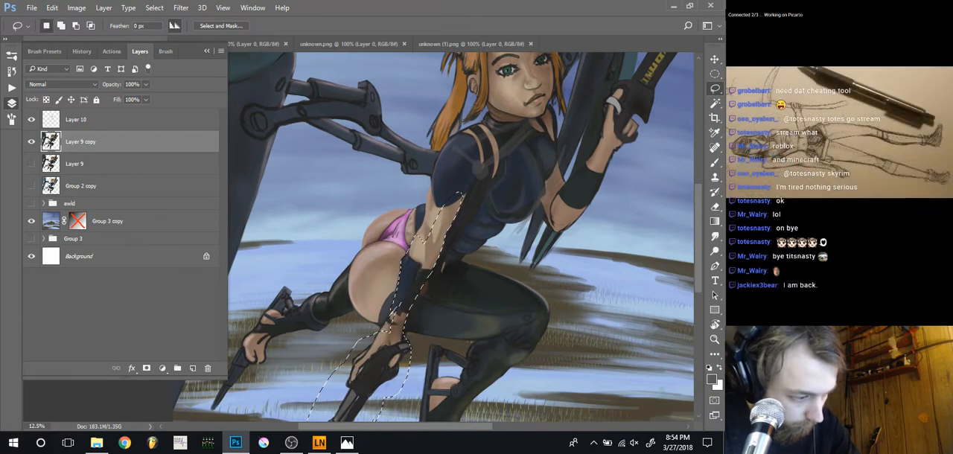
scroll(402, 264, up, 2)
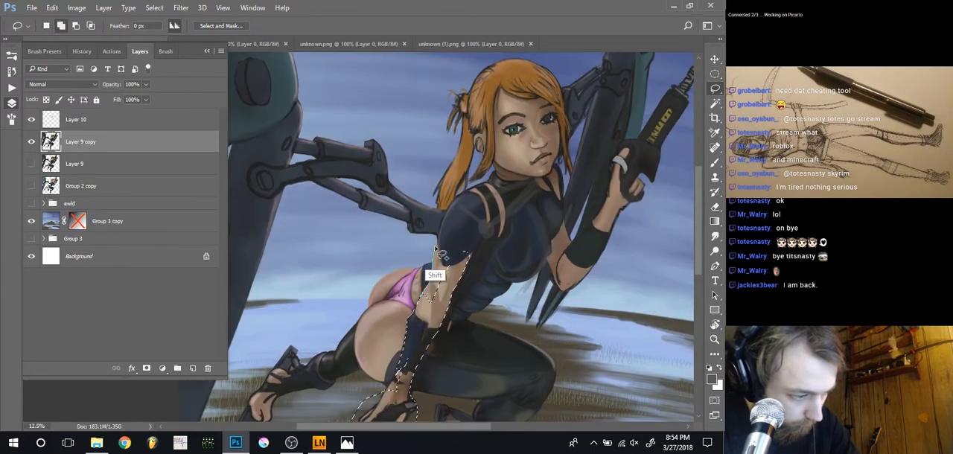
drag(436, 247, 442, 243)
drag(425, 298, 425, 298)
scroll(437, 258, up, 1)
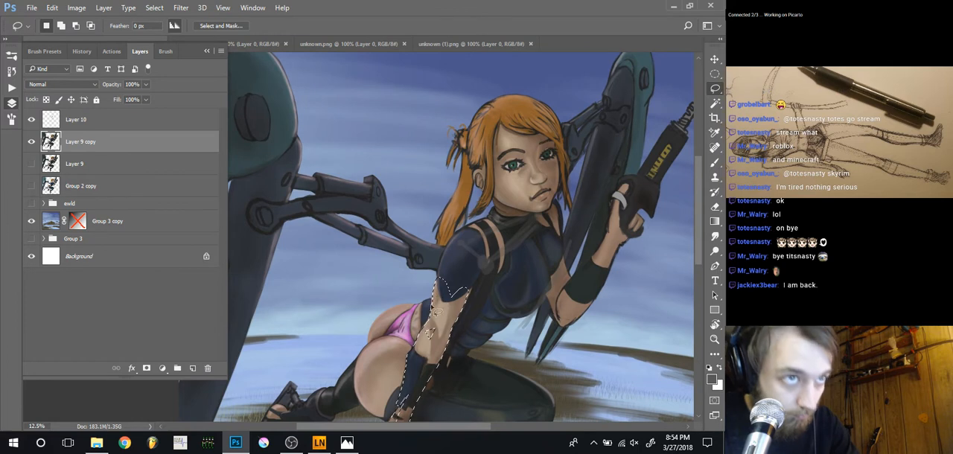
drag(434, 343, 432, 344)
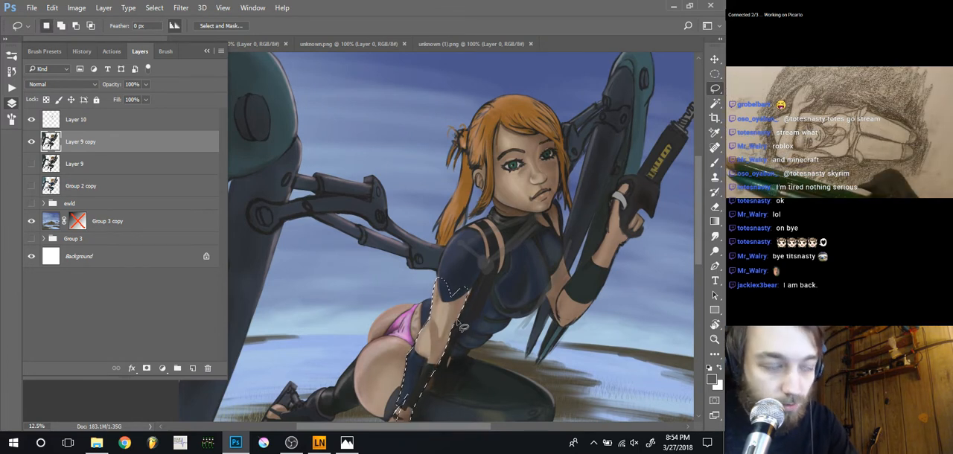
Add the sleeve, near shoulder and shoulder strap to the arm selection, declining Filter Keys
key(shift)
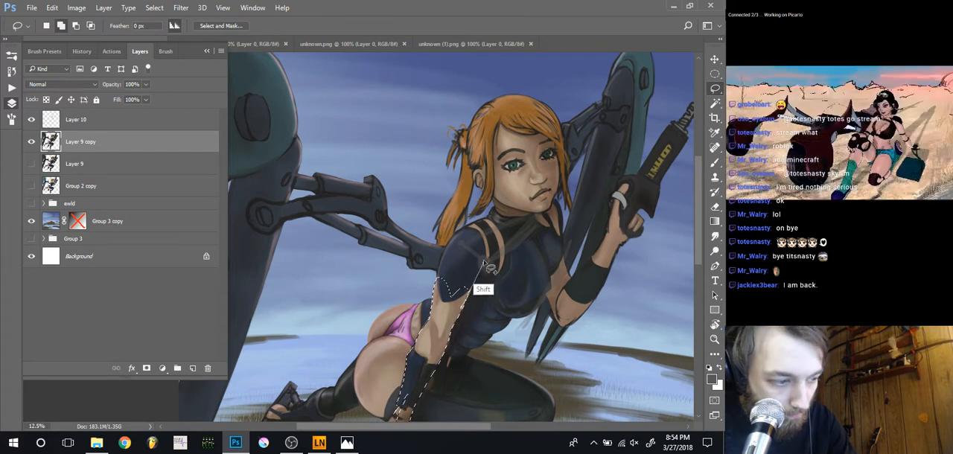
mouse_move(485, 238)
mouse_down()
mouse_move(457, 236)
mouse_move(436, 302)
mouse_up()
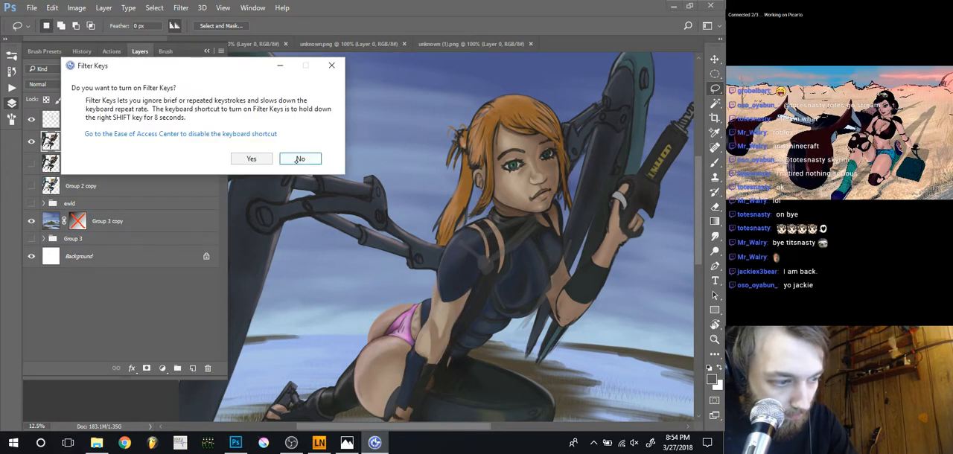
click(299, 158)
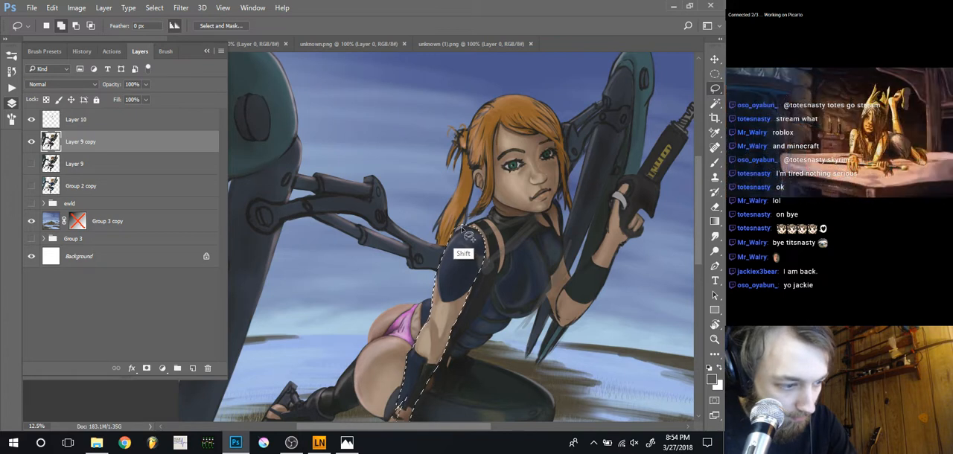
mouse_move(467, 235)
mouse_down()
mouse_move(495, 236)
mouse_move(501, 268)
mouse_move(470, 259)
mouse_up()
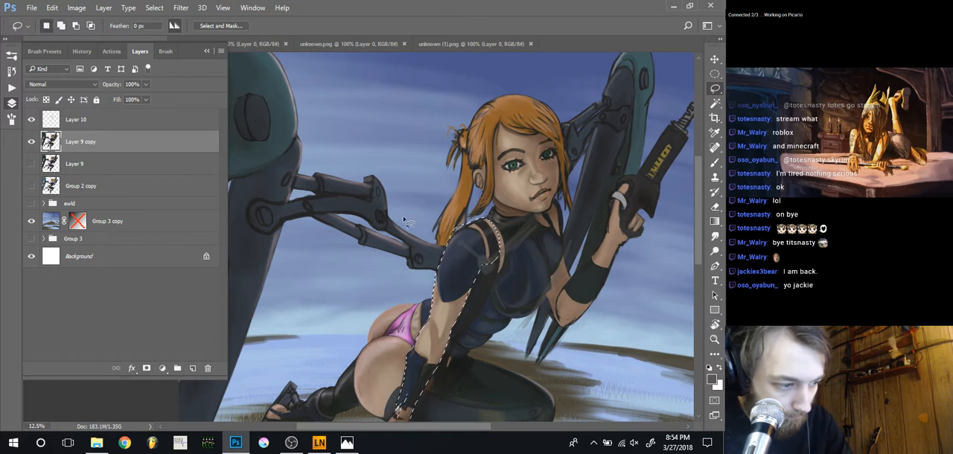
drag(448, 240, 438, 266)
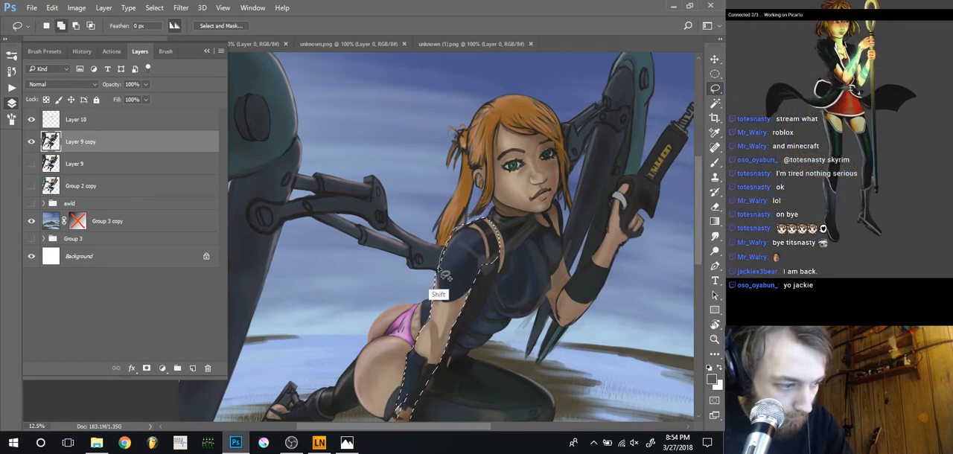
Refine the selection along the back edge of the upper arm and elbow, dismissing the Sticky Keys dialog
key(shift)
key(shift)
key(shift)
key(shift)
key(shift)
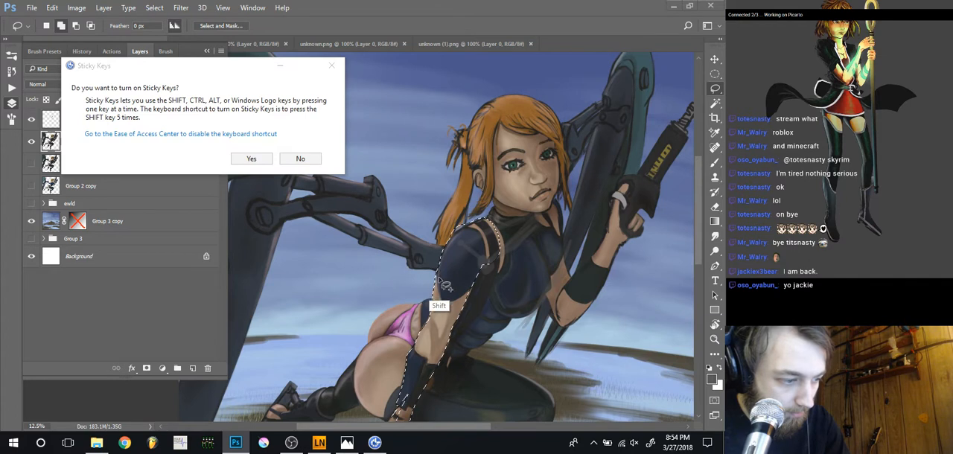
key(Escape)
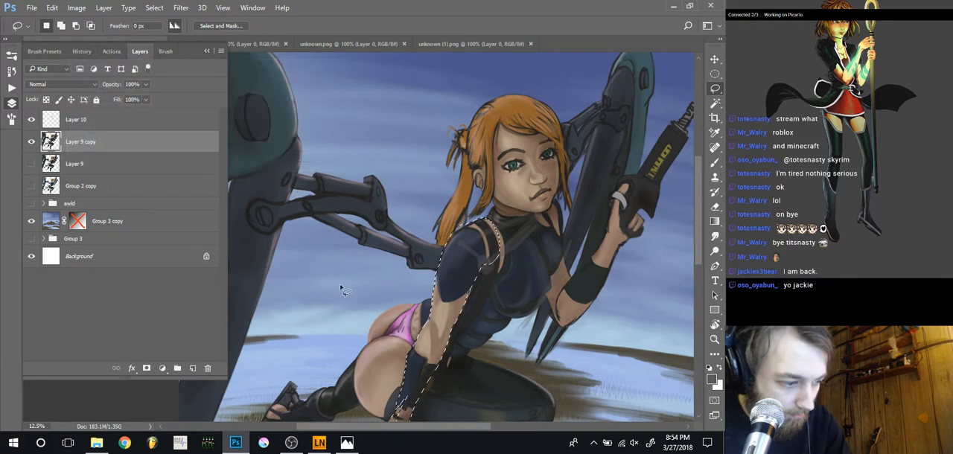
key(shift)
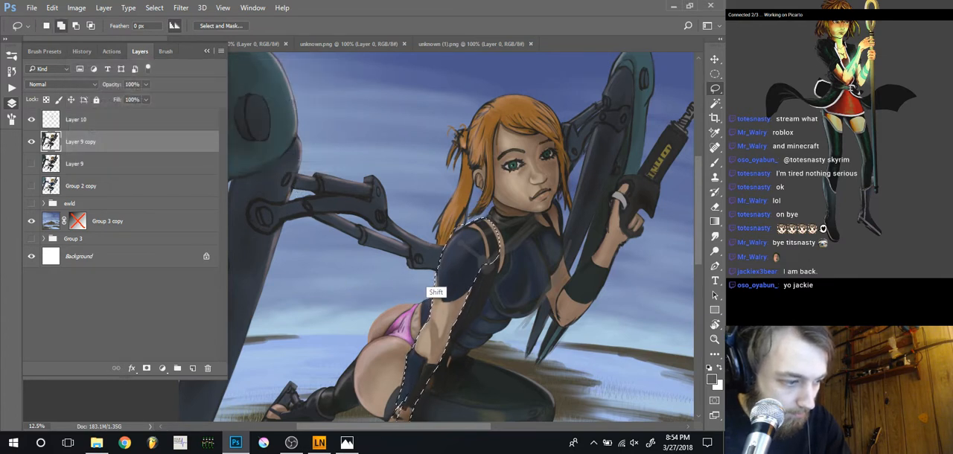
mouse_move(437, 311)
mouse_down()
mouse_move(430, 321)
mouse_move(430, 308)
mouse_up()
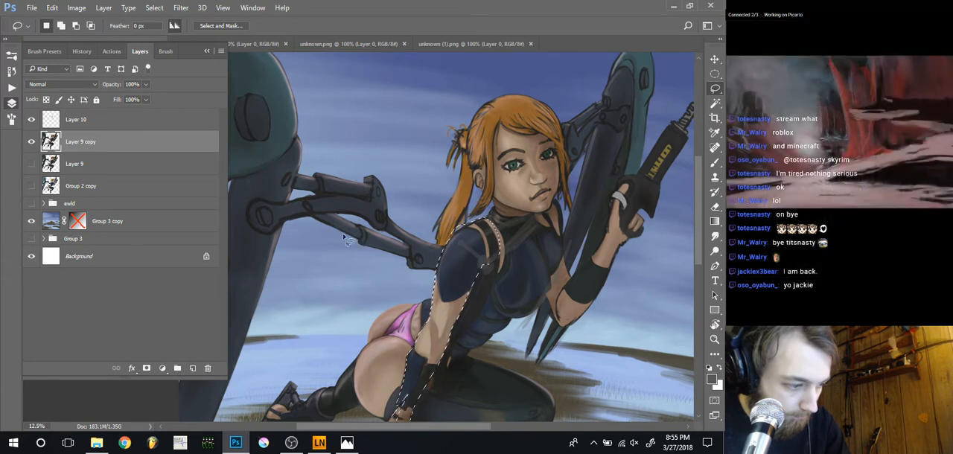
key(shift)
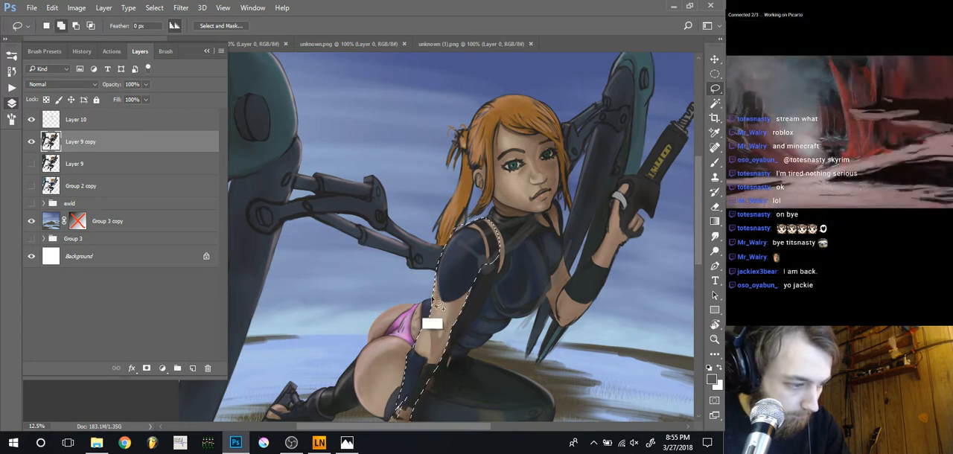
mouse_move(433, 300)
mouse_down()
mouse_move(425, 348)
mouse_move(438, 277)
mouse_move(433, 333)
mouse_up()
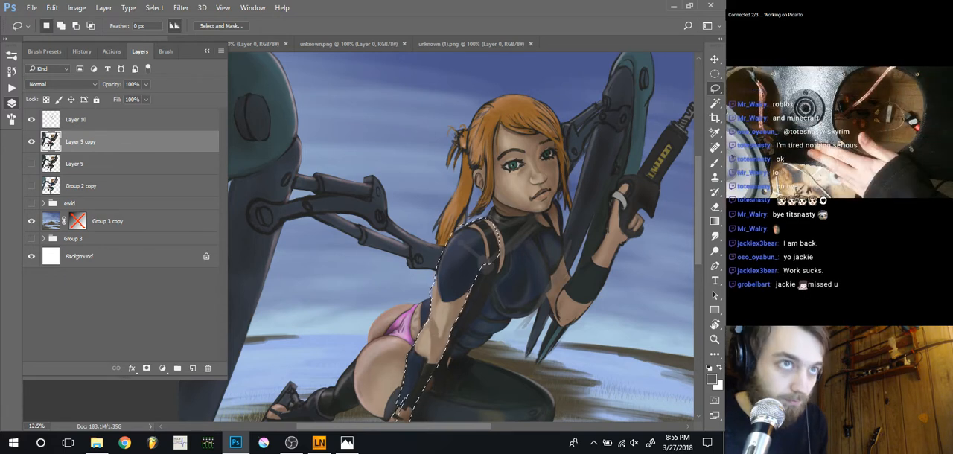
Copy the selected arm to a new layer and shift the copy slightly forward toward the torso
key(ctrl+j)
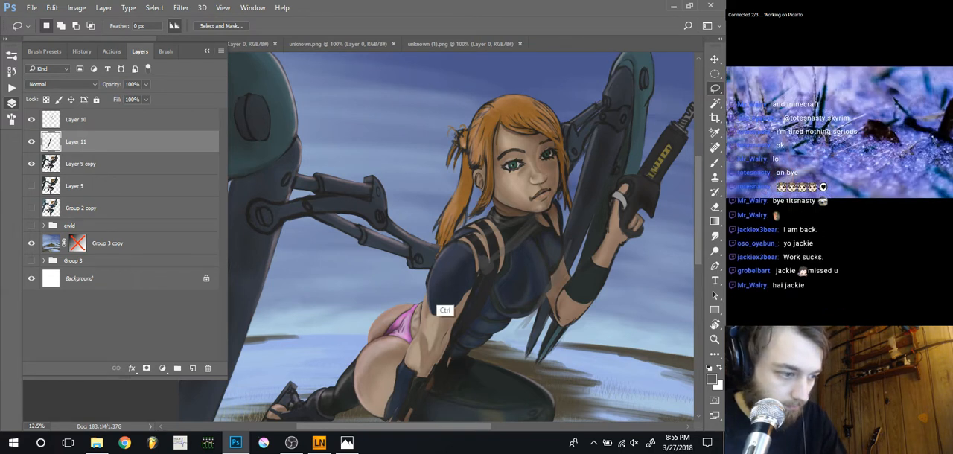
drag(436, 289, 462, 275)
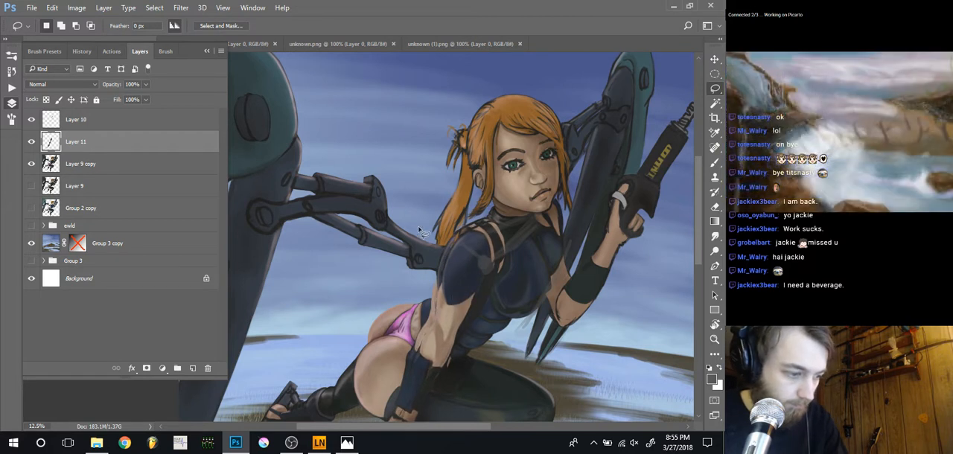
drag(390, 295, 376, 192)
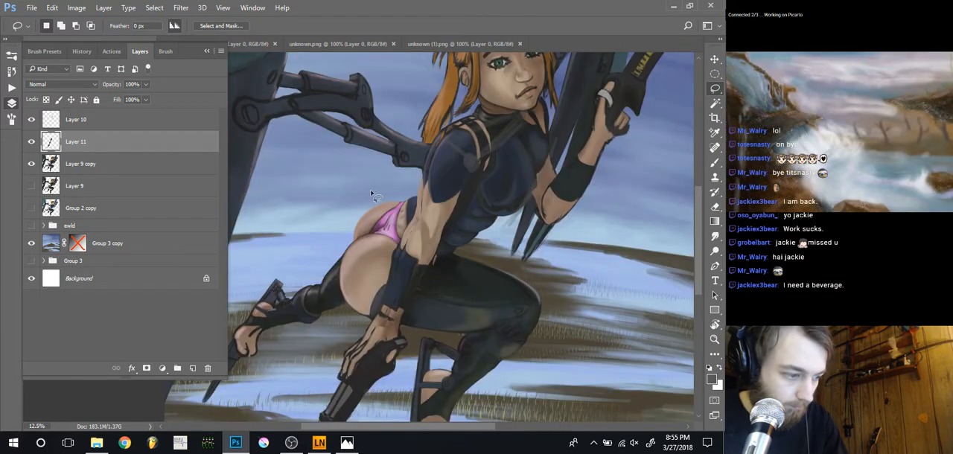
mouse_move(408, 295)
mouse_down()
mouse_move(397, 286)
mouse_move(412, 290)
mouse_up()
Warp the copied arm on Layer 11, pulling its shoulder corner inward and up toward the neck, and apply the warp
key(ctrl+t)
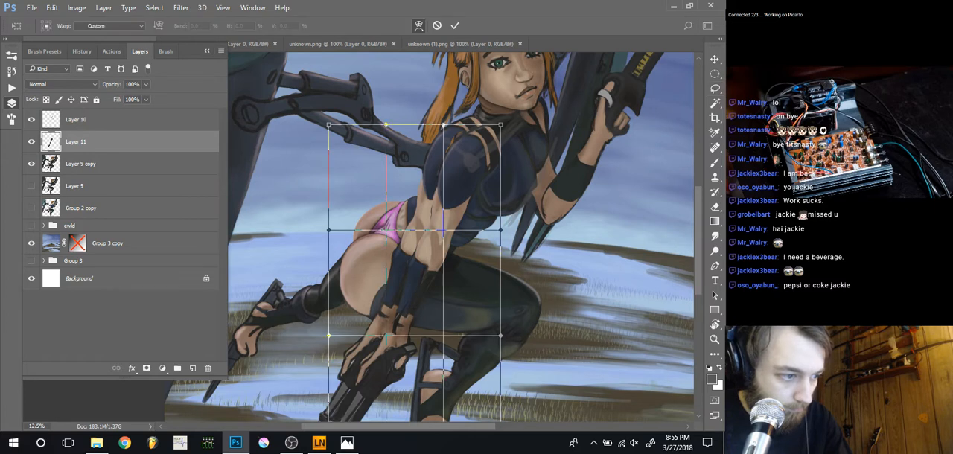
drag(495, 138, 479, 115)
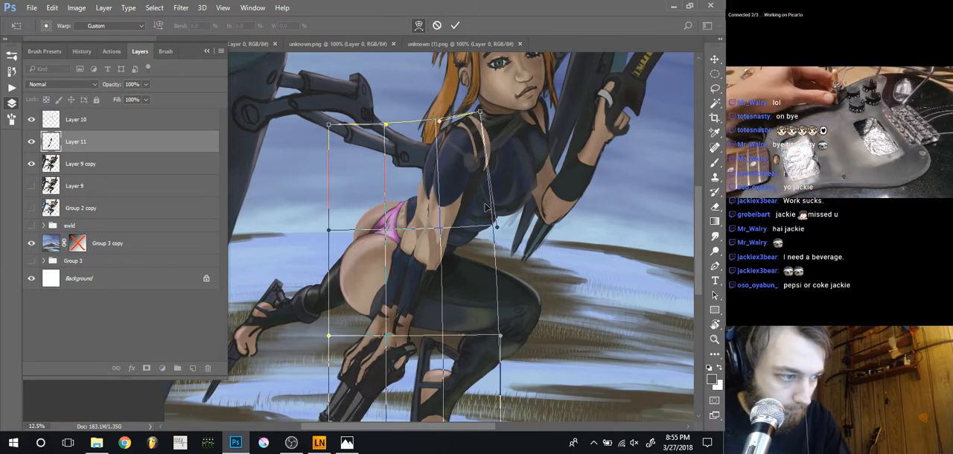
drag(485, 207, 493, 206)
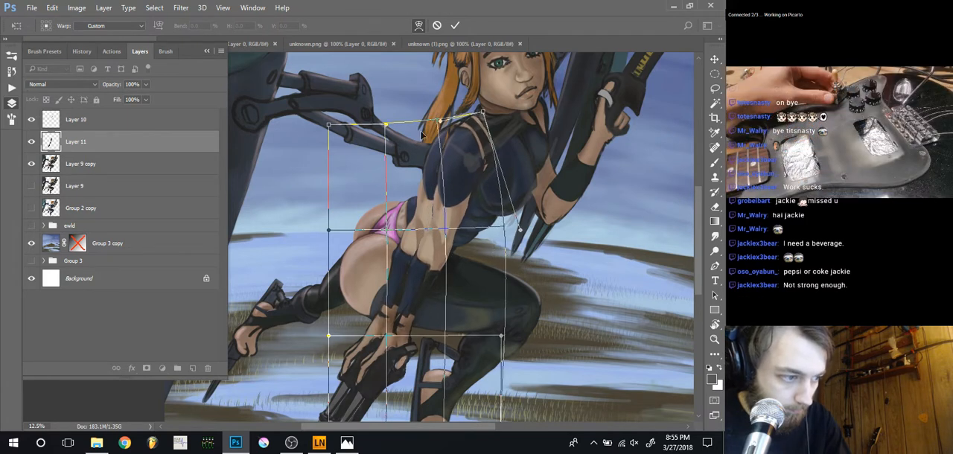
drag(439, 123, 433, 126)
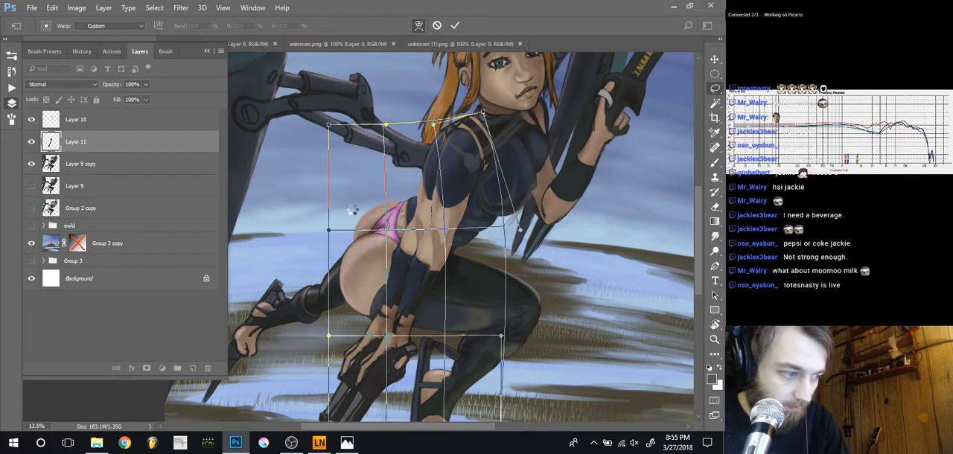
key(Return)
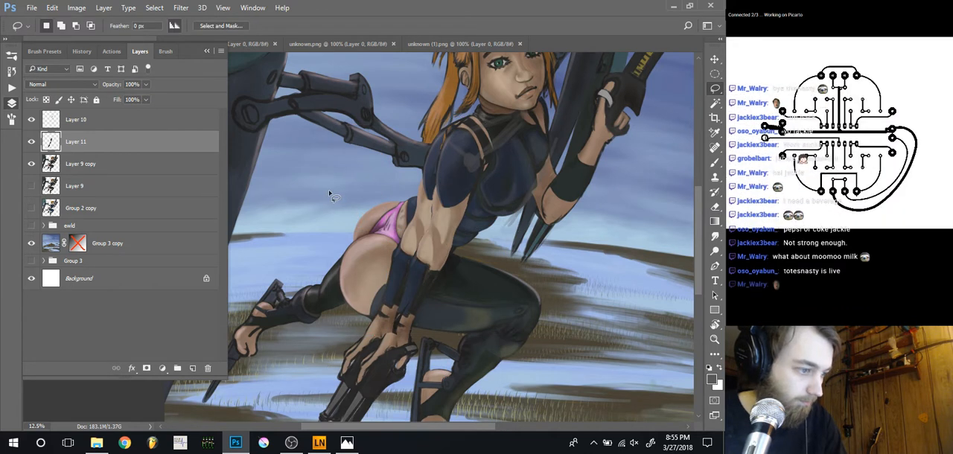
Paint behind the warped upper arm on Layer 9 copy in dark blue sampled from the suit, with brush size 60
click(69, 165)
key(b)
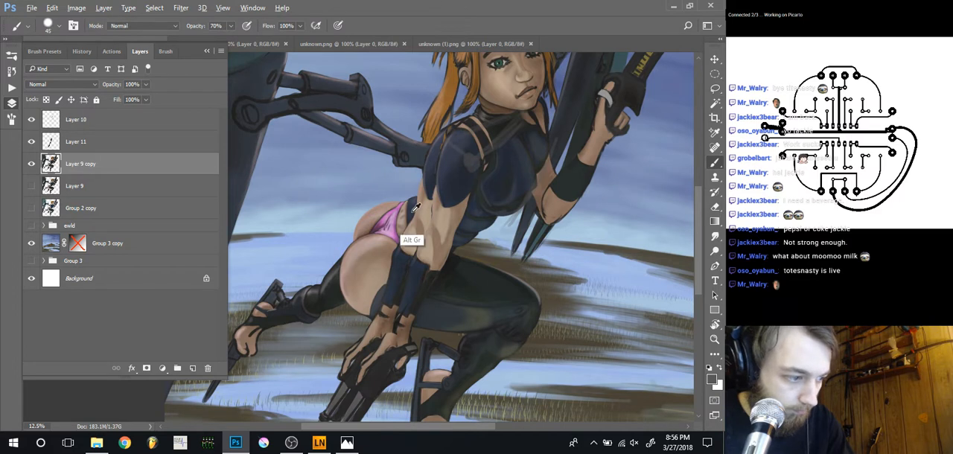
alt+click(413, 211)
key(bracketright)
key(bracketright)
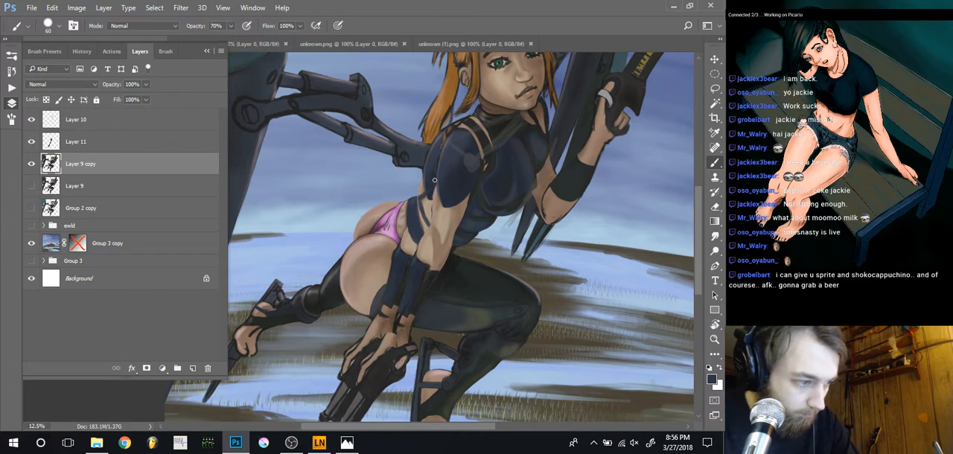
Erase the excess paint along the back and shoulders on Layer 9 copy, reducing the eraser to size 35
key(e)
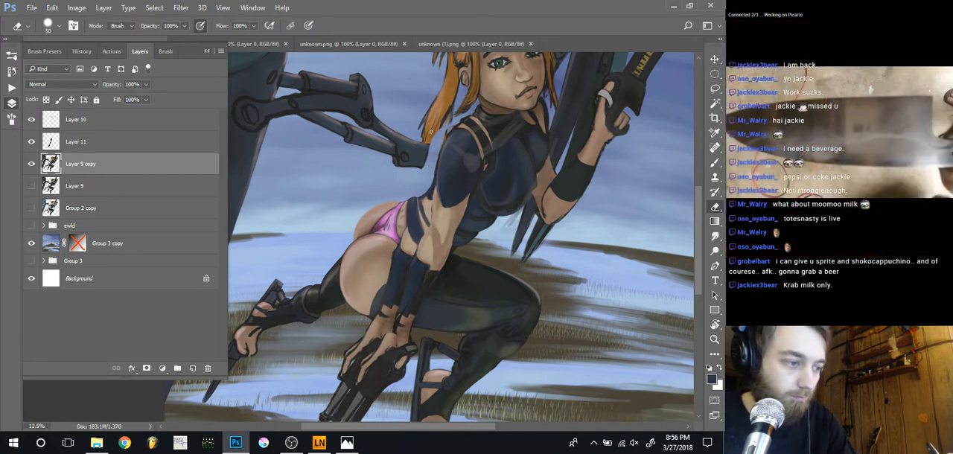
key(ctrl+minus)
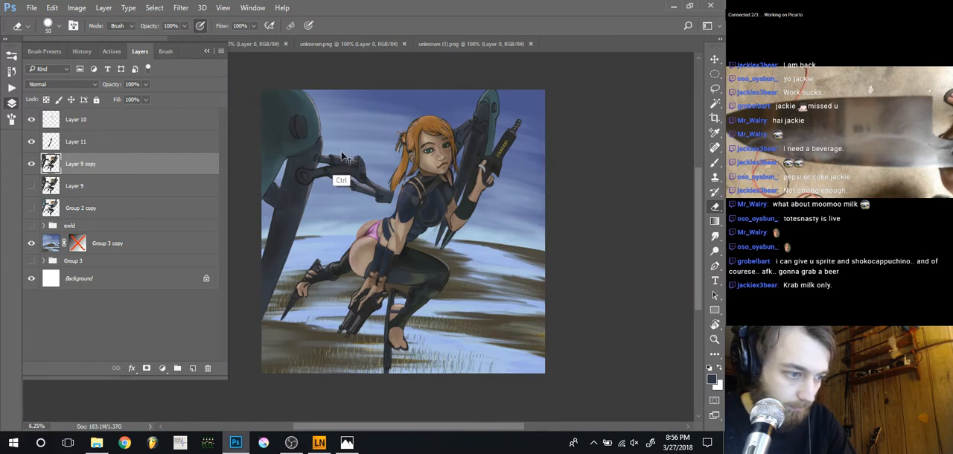
key(ctrl+plus)
key(ctrl+plus)
drag(456, 133, 413, 210)
drag(472, 199, 463, 208)
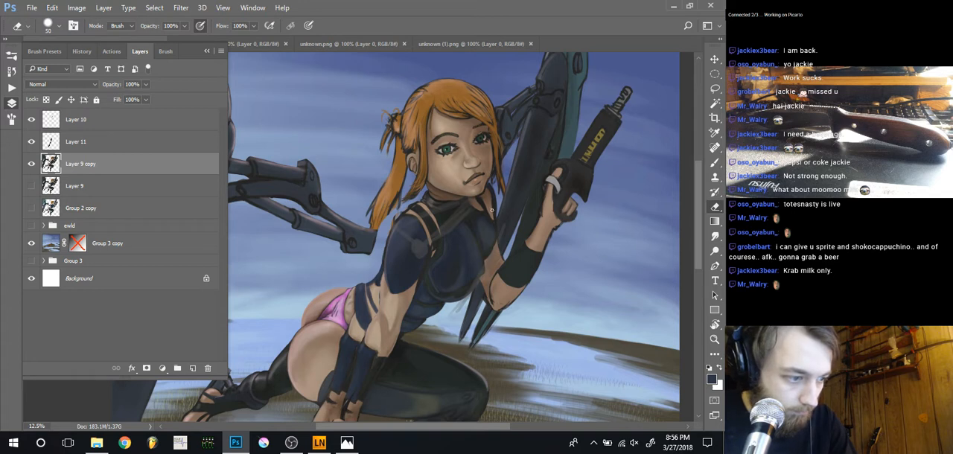
key(bracketleft)
key(bracketleft)
key(bracketleft)
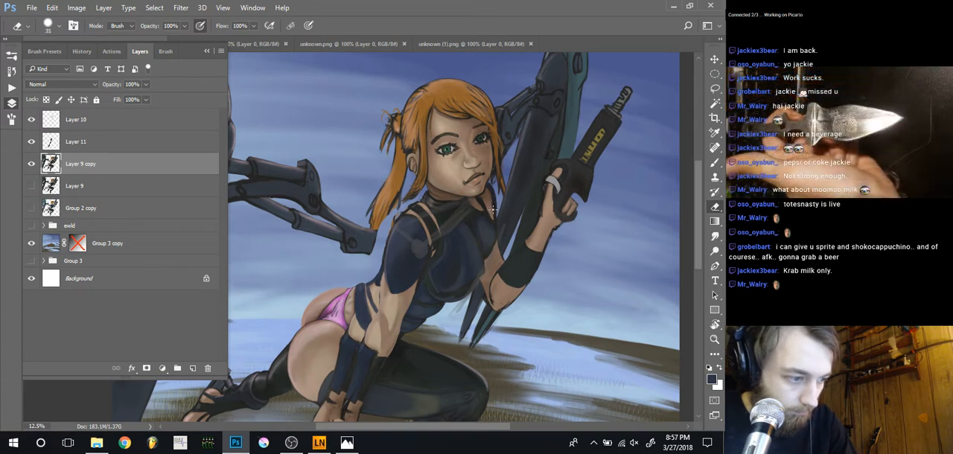
Lasso the far shoulder, warp its outer corner slightly upward, deselect it and add a layer above Layer 9 copy
key(l)
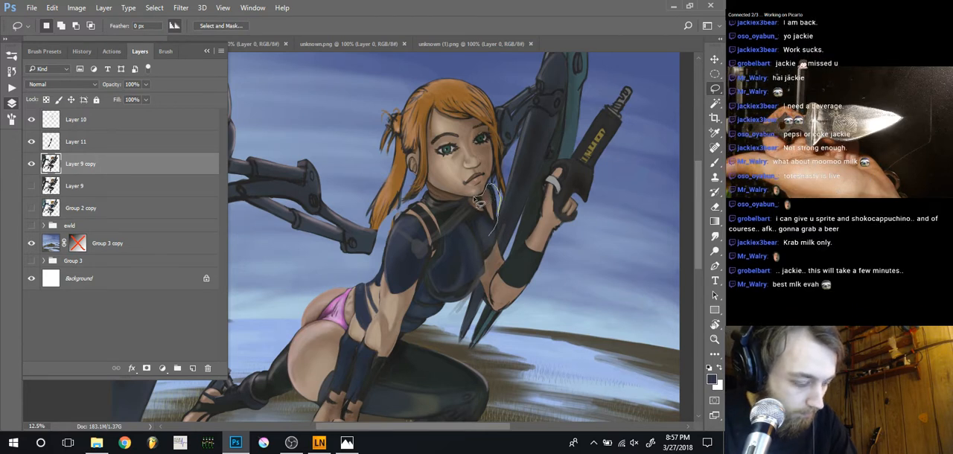
mouse_move(477, 210)
mouse_down()
mouse_move(487, 245)
mouse_move(488, 193)
mouse_move(479, 189)
mouse_move(487, 199)
mouse_up()
key(ctrl+t)
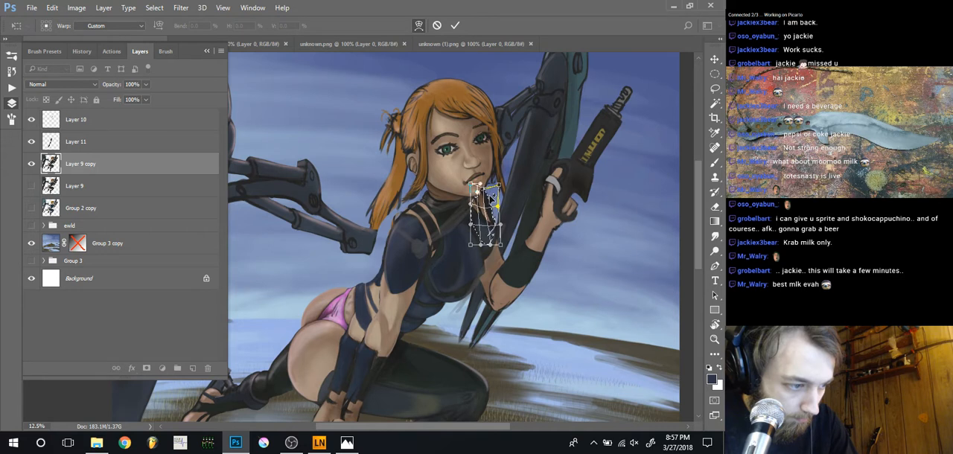
drag(498, 185, 495, 180)
key(Return)
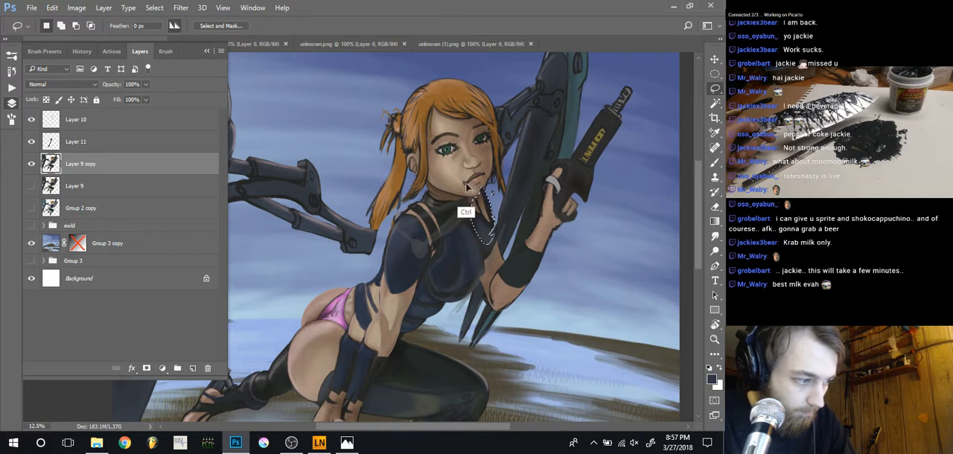
key(ctrl+d)
key(ctrl+alt+shift+n)
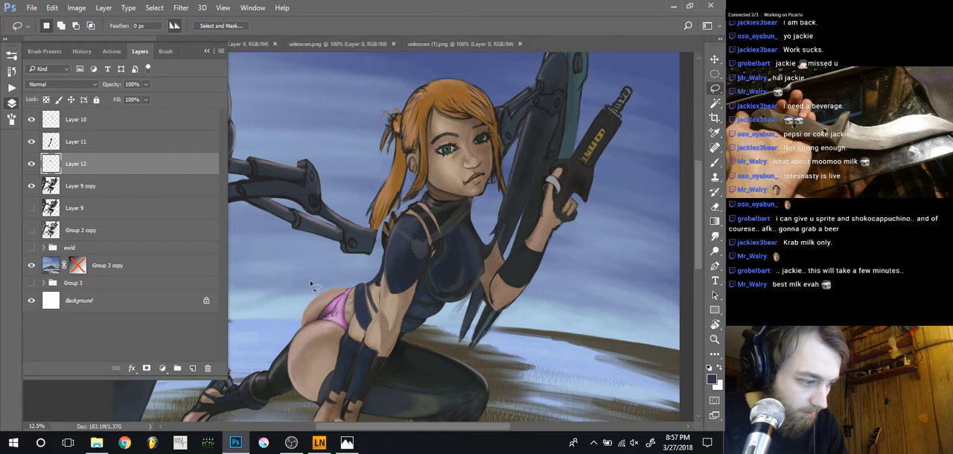
key(ctrl+minus)
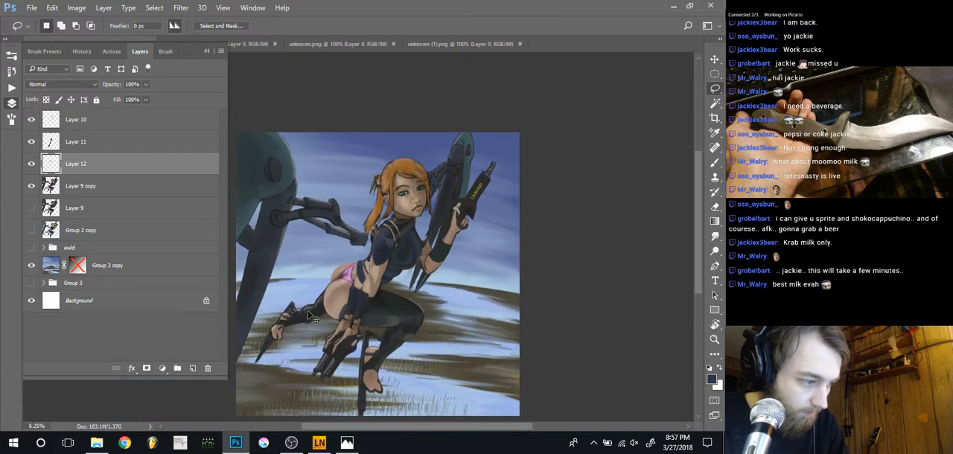
key(ctrl+plus)
ctrl+click(332, 276)
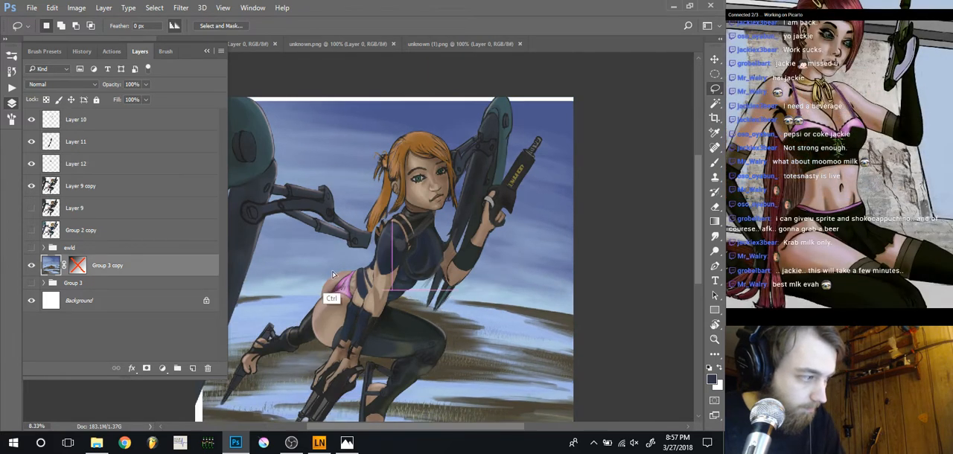
drag(333, 276, 344, 285)
key(ctrl+z)
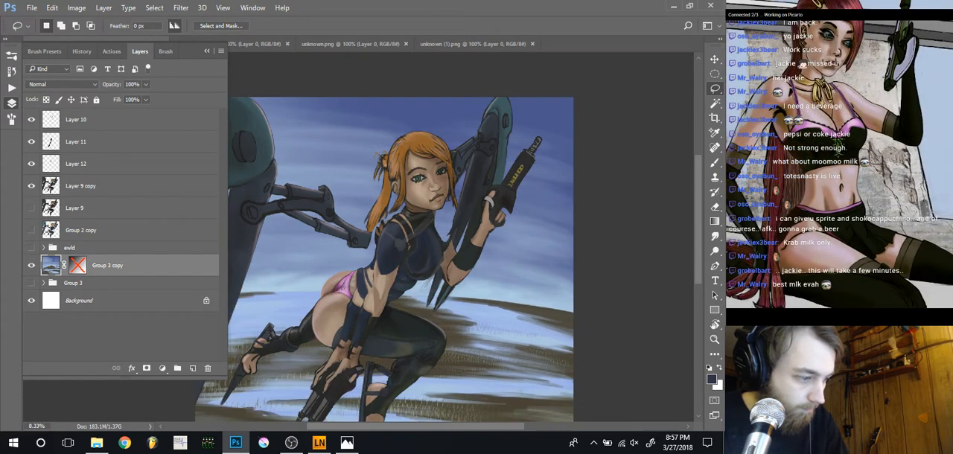
Load Layer 12's outline as a selection and clean up the edges around the far shoulder with the size 35 eraser
click(61, 164)
ctrl+click(59, 164)
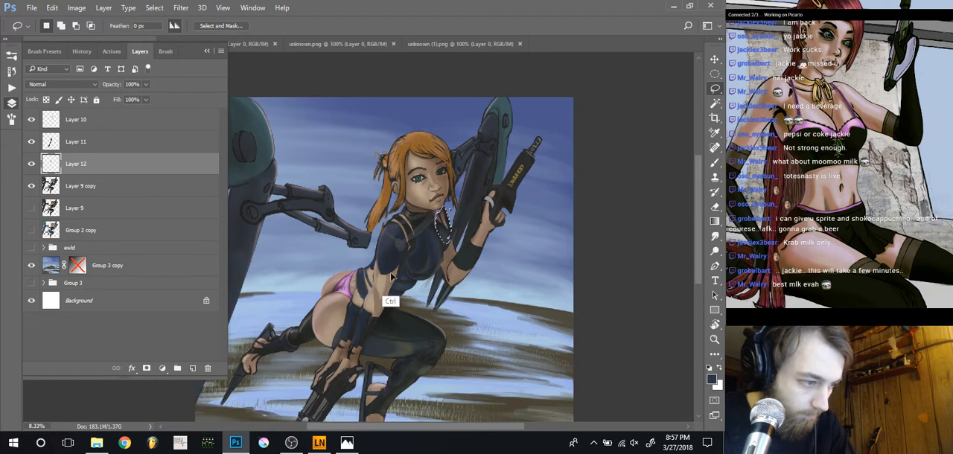
key(ctrl+plus)
key(ctrl+plus)
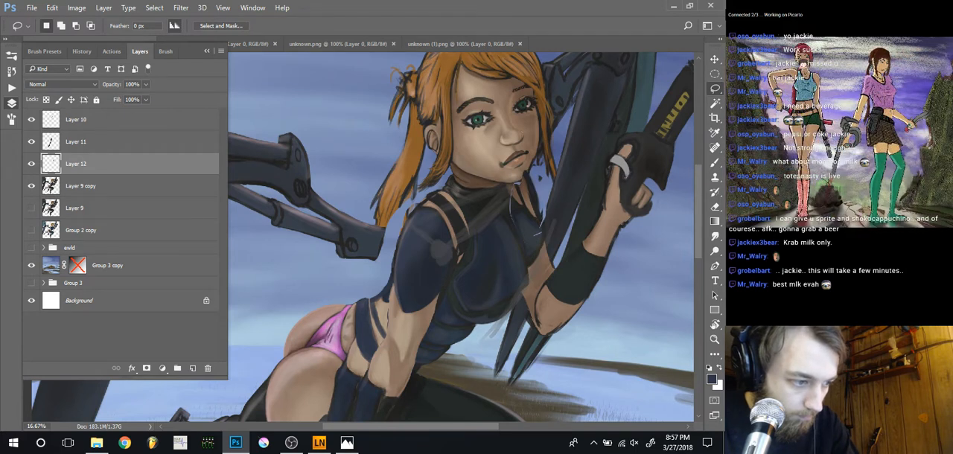
key(e)
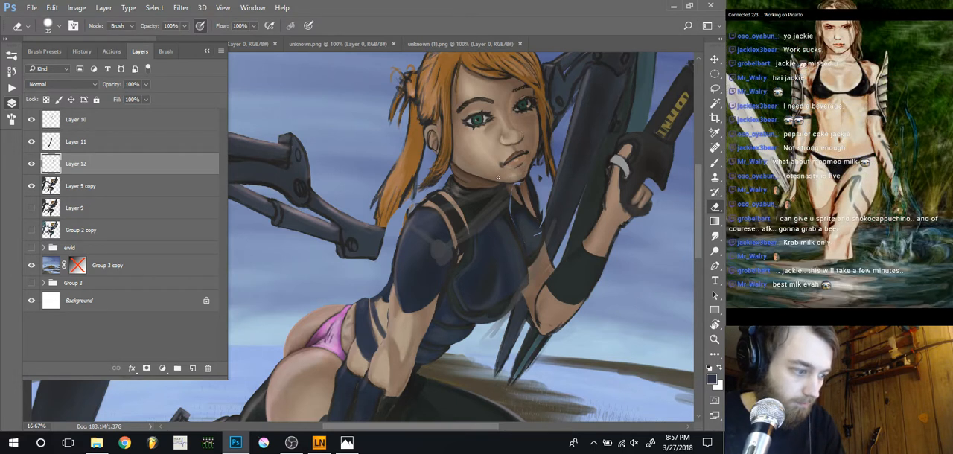
key(ctrl+minus)
key(ctrl+minus)
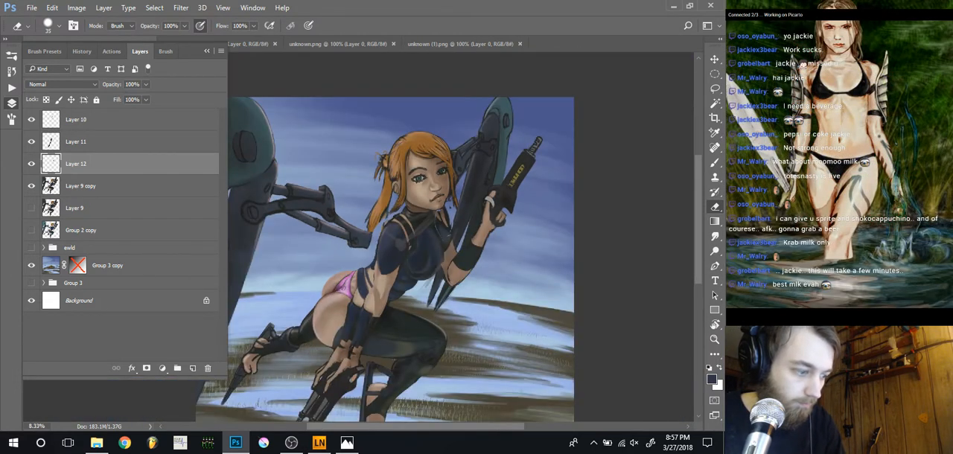
key(ctrl+plus)
key(ctrl+plus)
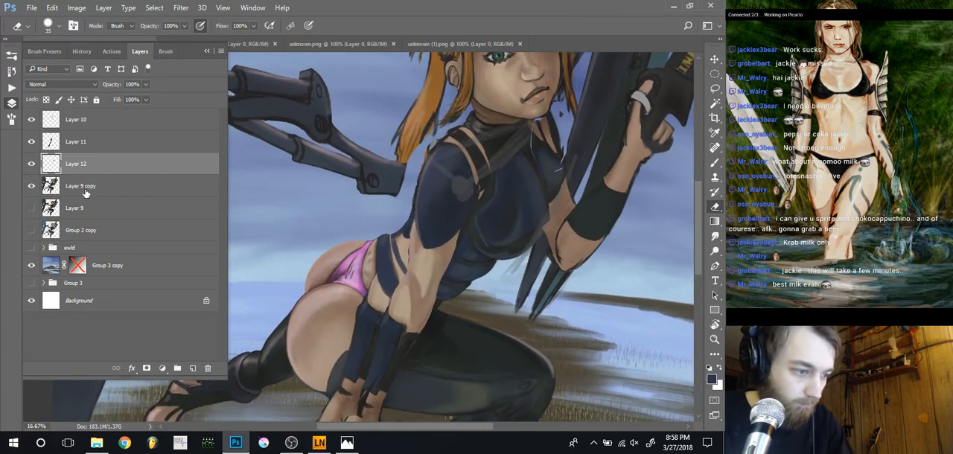
key(ctrl+plus)
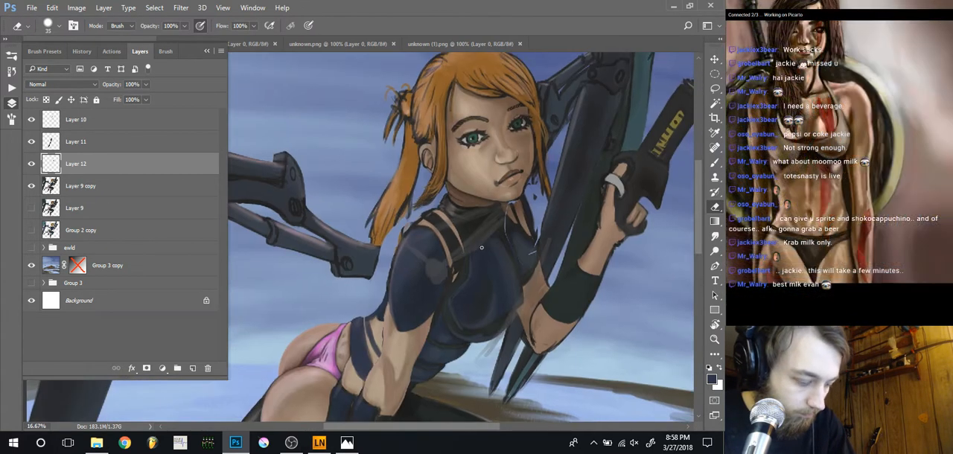
key(ctrl+plus)
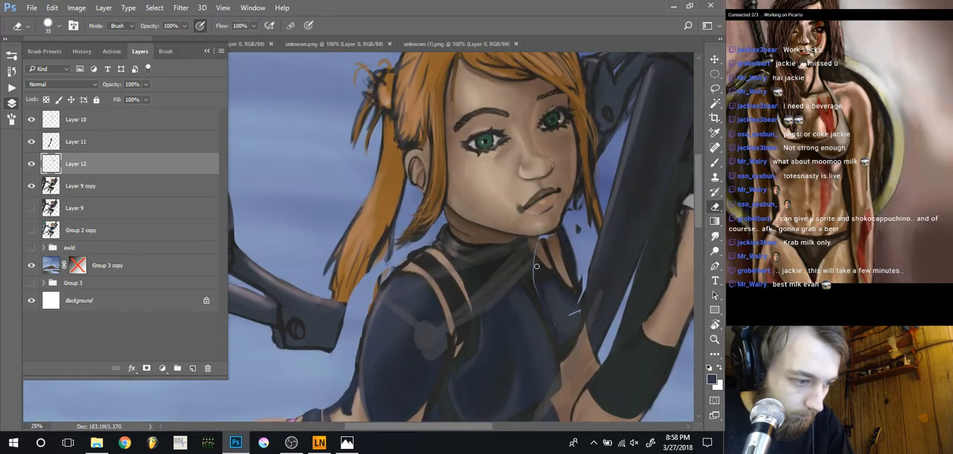
Paint over the light seams between the far shoulder and chest in sampled suit colours with brush size 25
key(b)
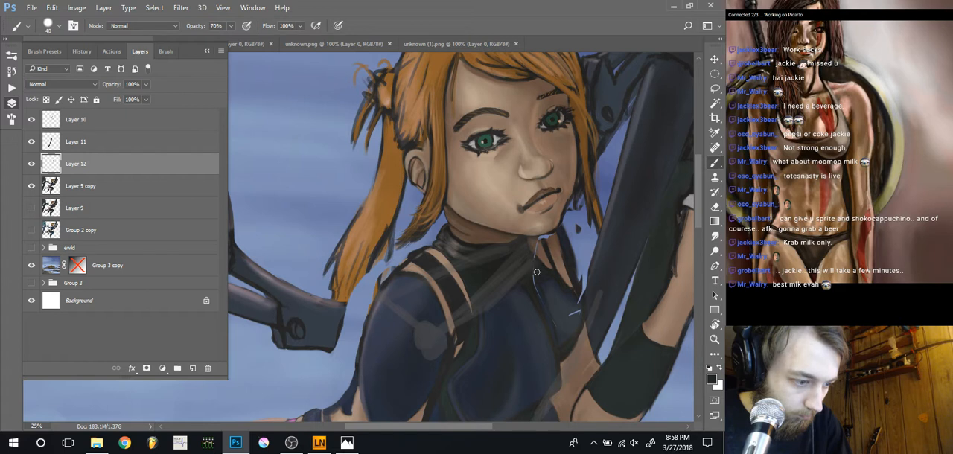
key([)
alt+click(542, 305)
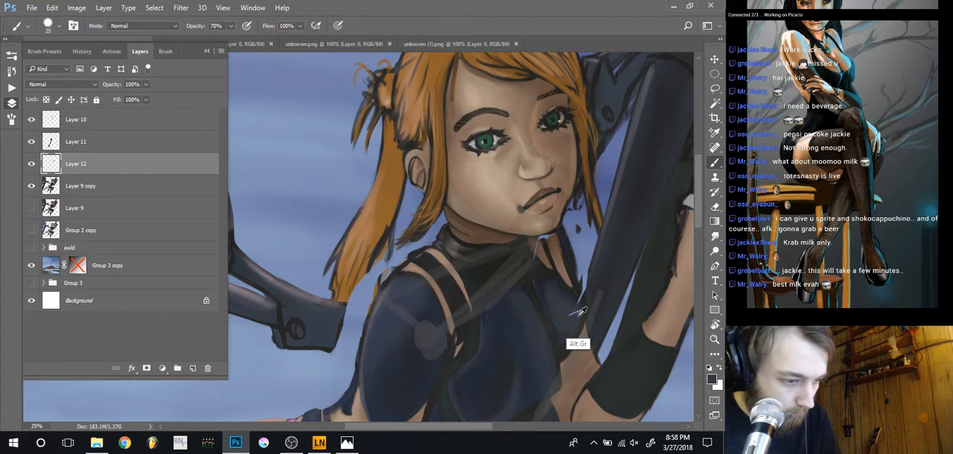
ctrl+drag(578, 322, 576, 313)
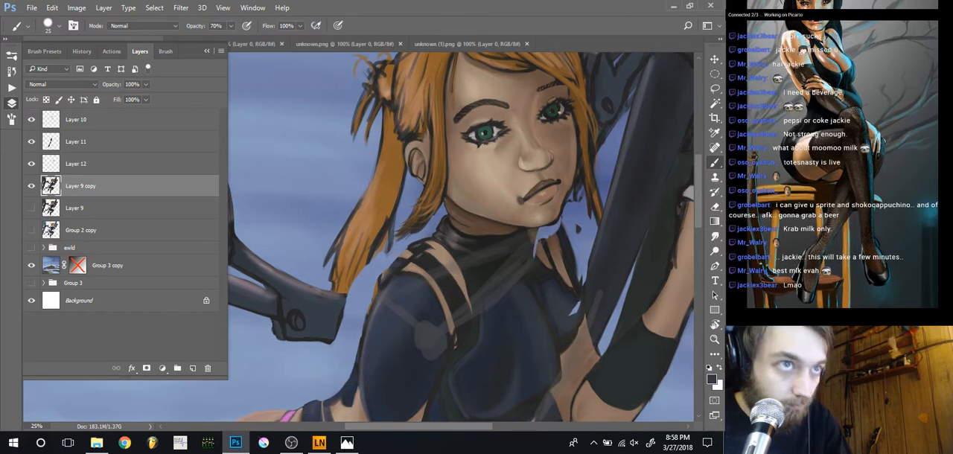
key(ctrl+z)
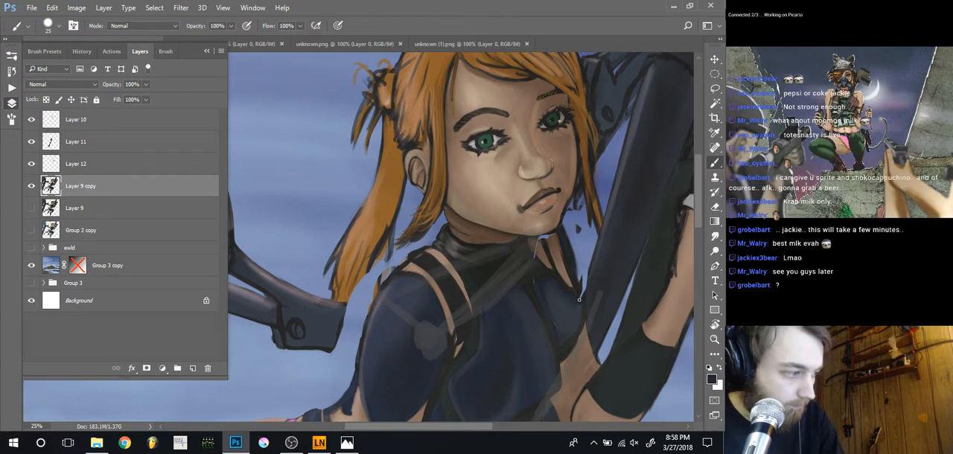
Remove Layer 12 and darken the collar and chest seam on Layer 9 copy using sampled dark tones
click(53, 170)
key(Delete)
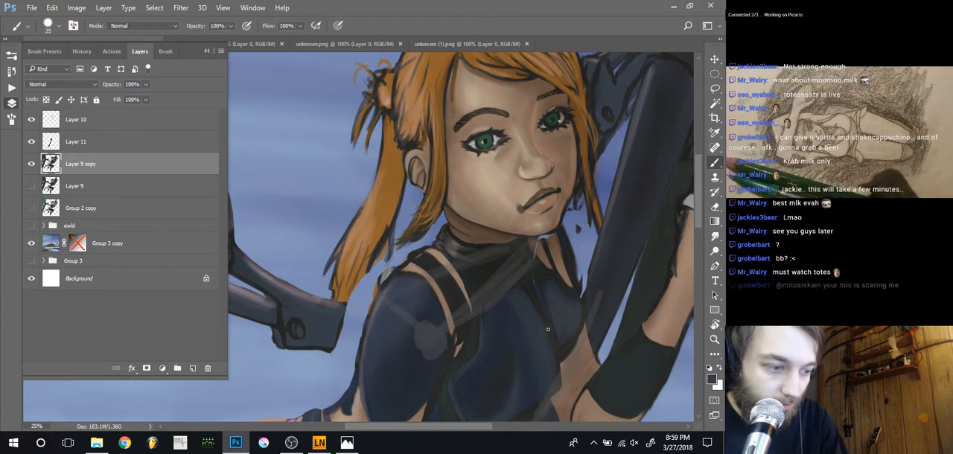
key(alt)
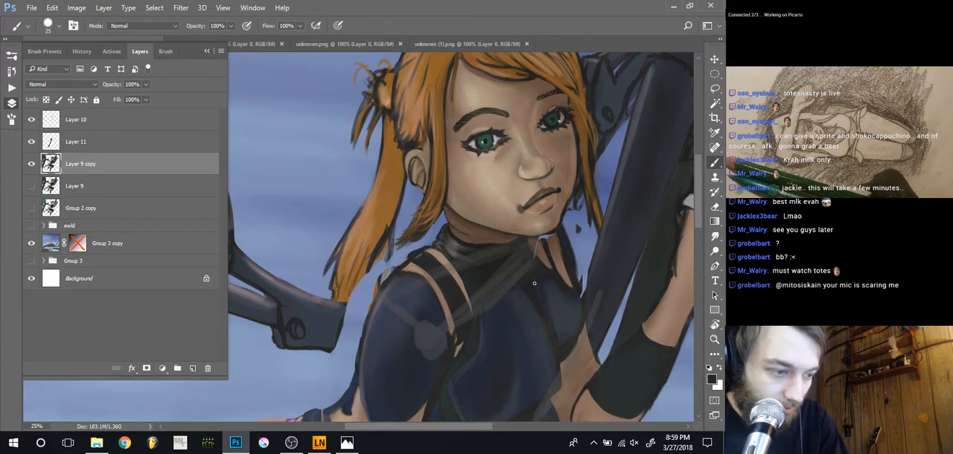
key(alt)
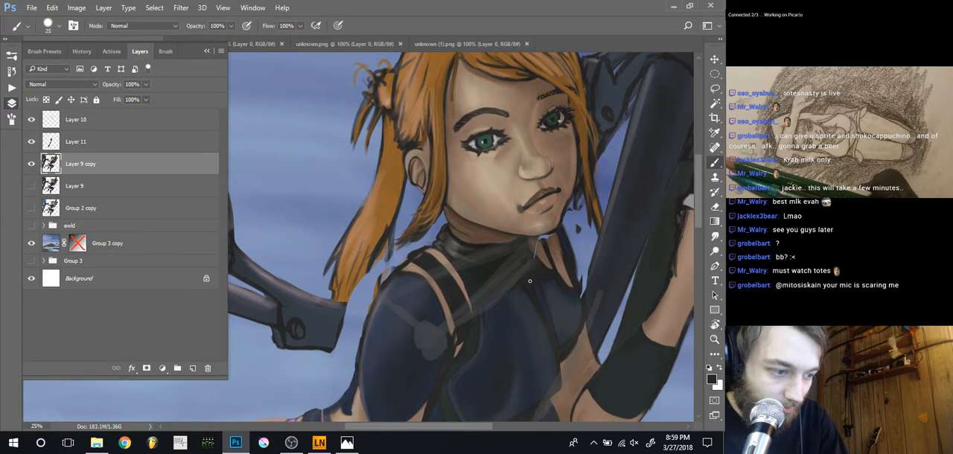
alt+click(539, 263)
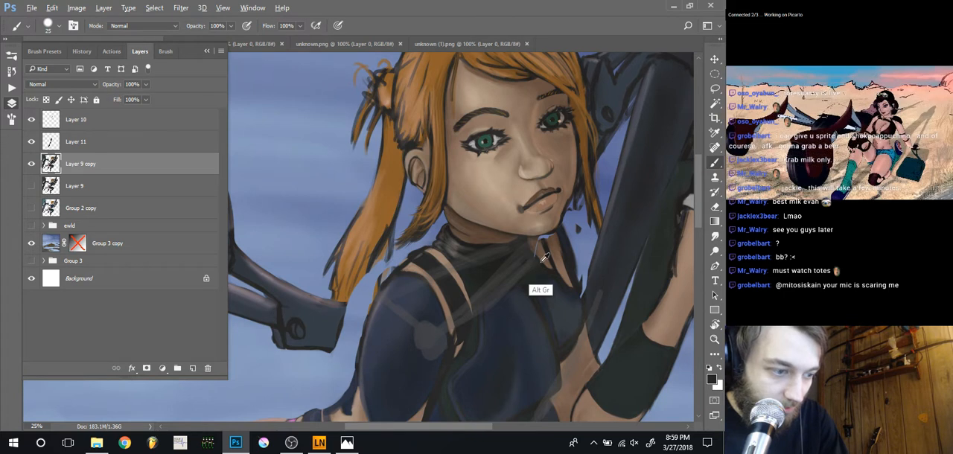
Fill the light gap under the chin with sampled brown and dark neck tones, and erase the stray speck beside the jaw
alt+click(535, 257)
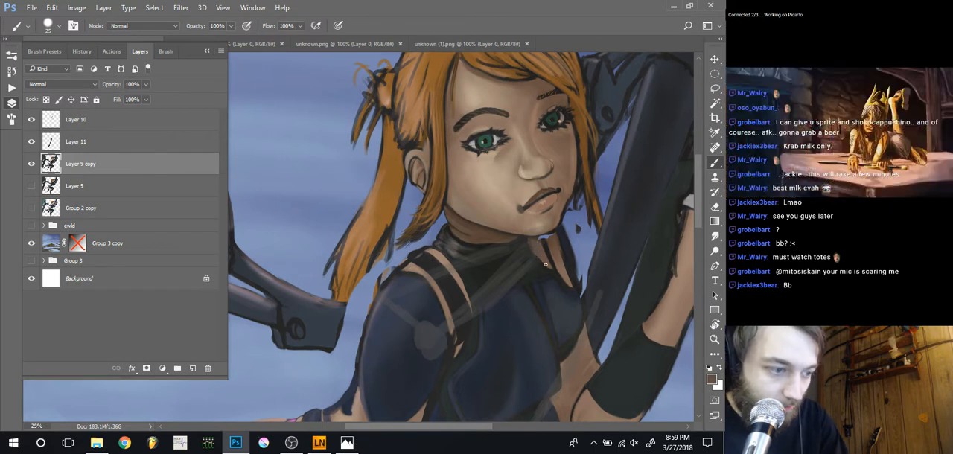
alt+click(556, 243)
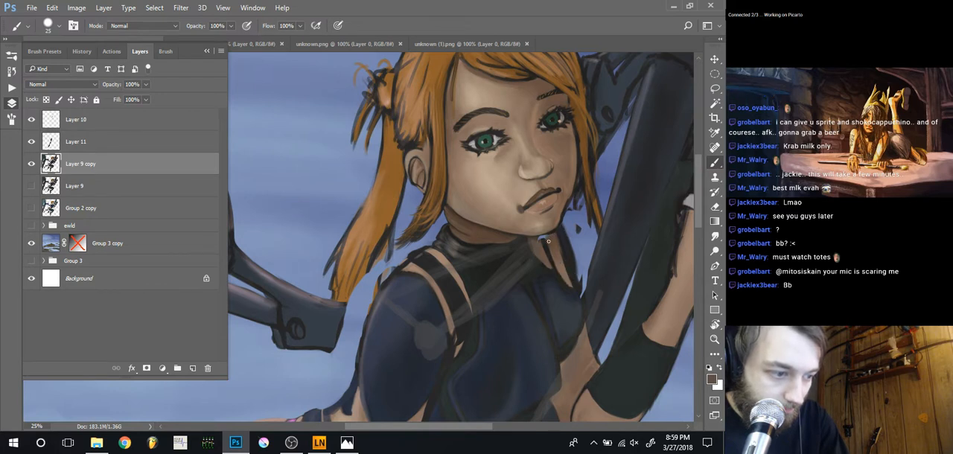
alt+click(541, 252)
drag(542, 241, 545, 252)
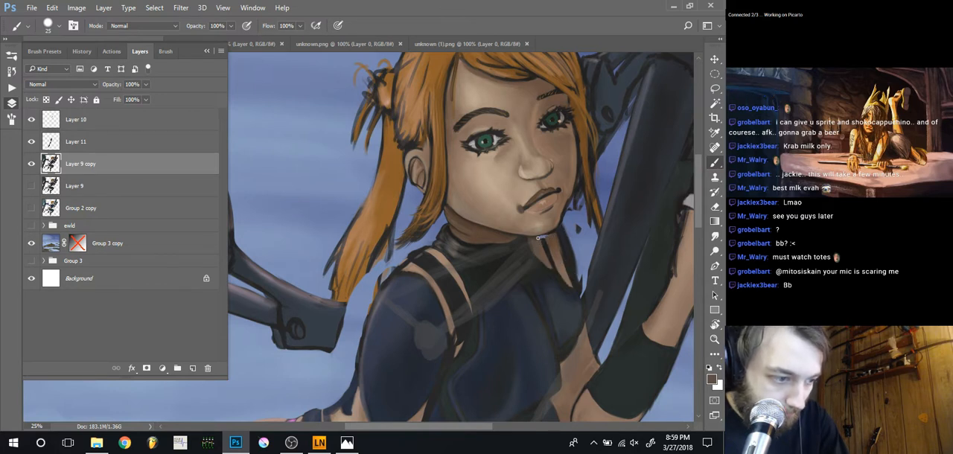
alt+click(543, 249)
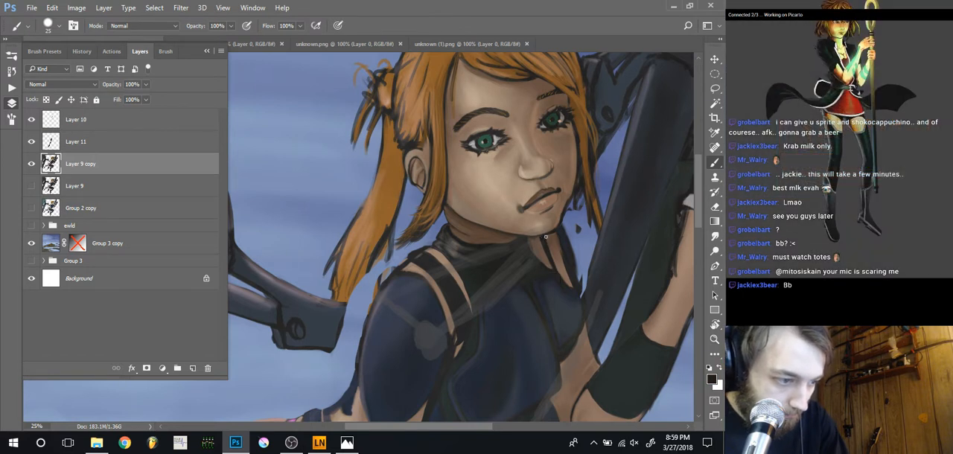
alt+click(551, 236)
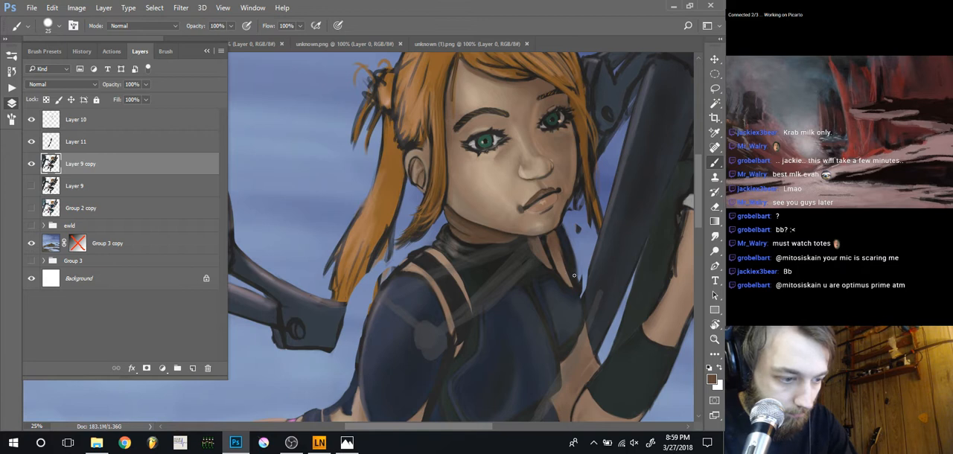
key(e)
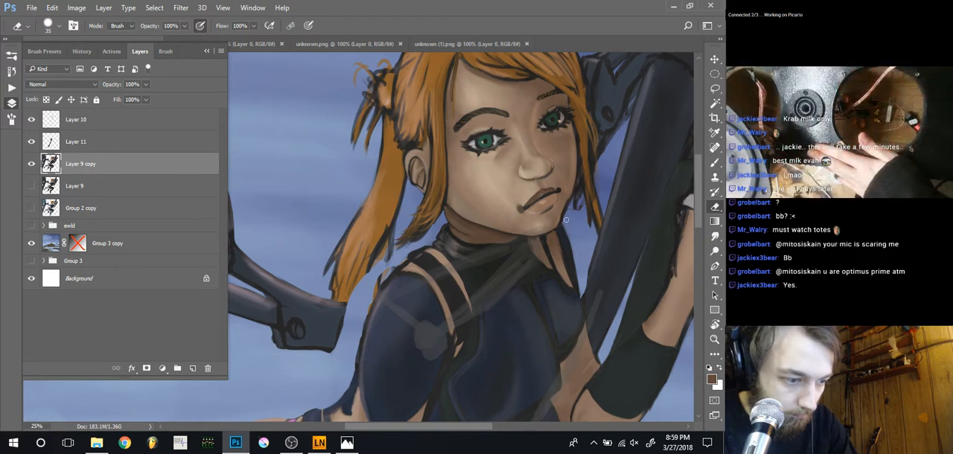
key(b)
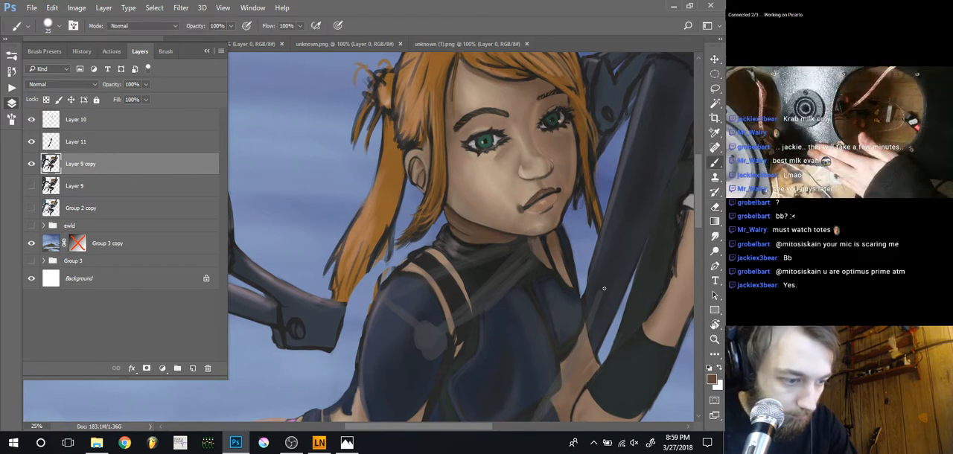
Hide Layer 10 and erase the leftover gun barrels beside the lowered hand on Layer 9 copy with a size 600 eraser
alt+click(588, 280)
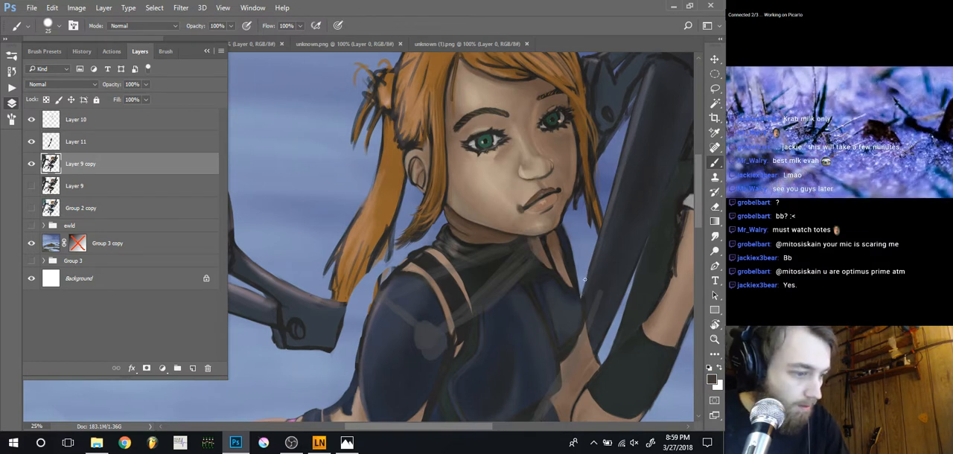
click(31, 119)
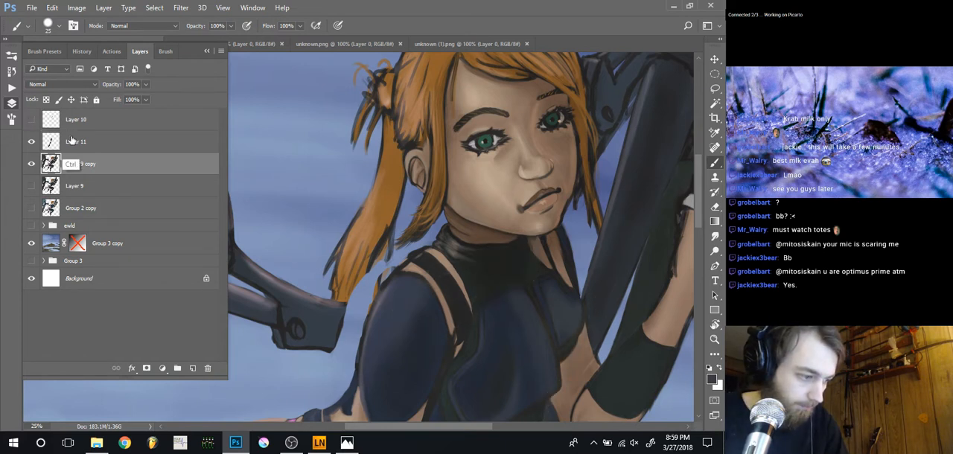
key(ctrl+minus)
key(ctrl+minus)
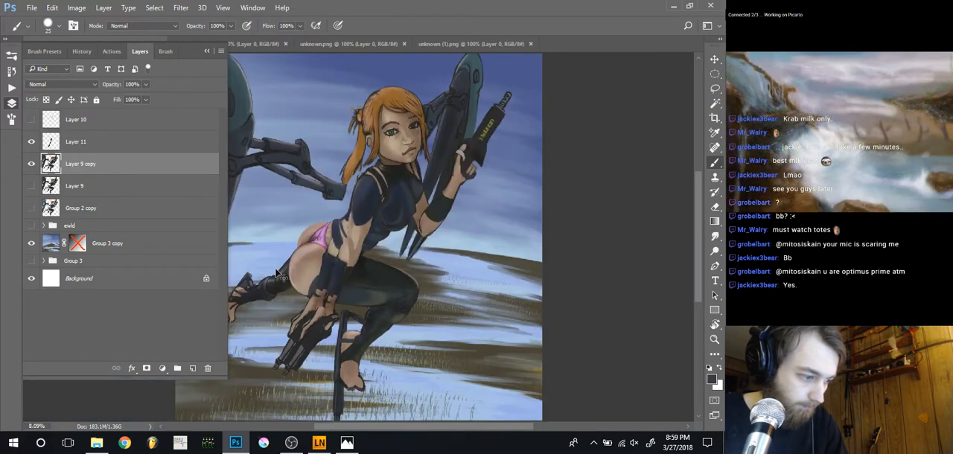
drag(274, 293, 330, 299)
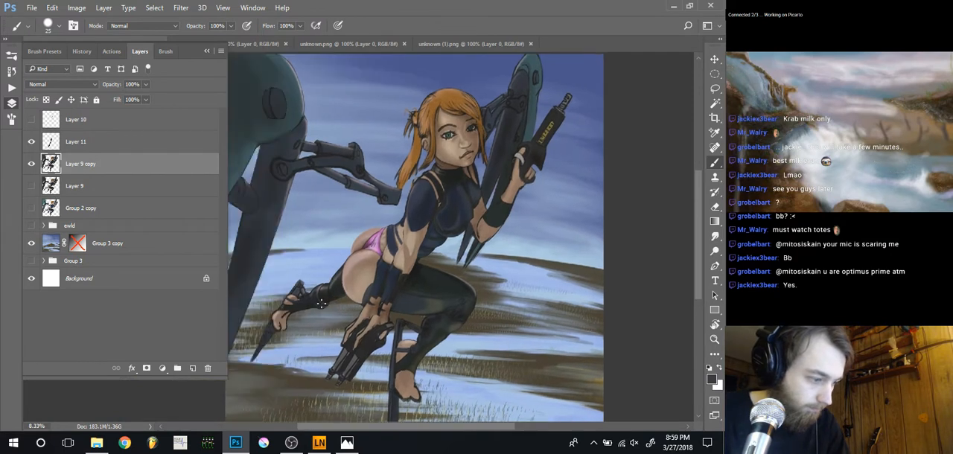
key(e)
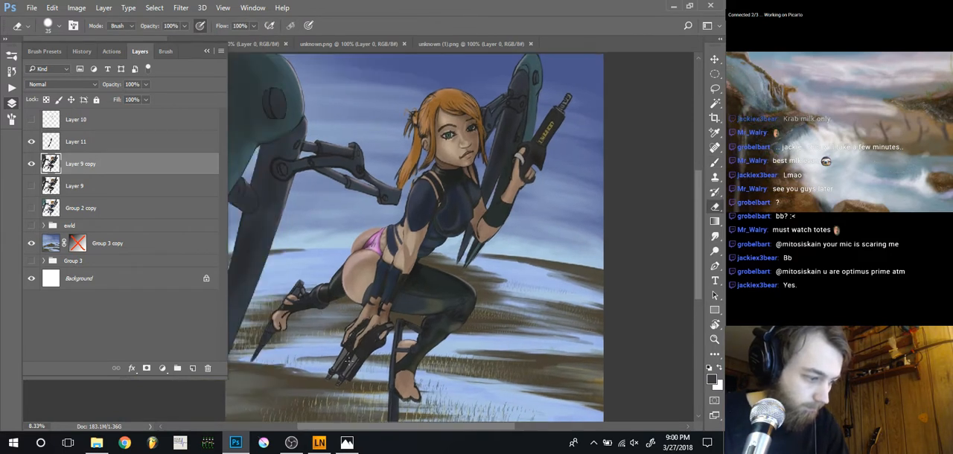
key(bracketright)
key(bracketright)
key(bracketright)
key(bracketright)
key(bracketright)
key(bracketright)
key(bracketright)
key(bracketright)
key(bracketright)
key(bracketright)
key(bracketright)
key(bracketright)
key(bracketright)
key(bracketright)
key(bracketright)
drag(328, 377, 349, 341)
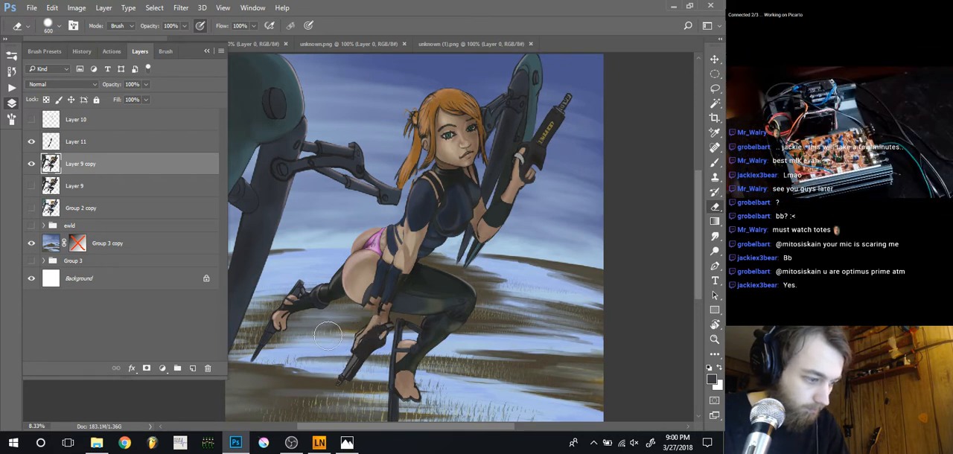
Paint the stocking band on the thigh beside the supporting wrist in sampled dark blue-grey tones with brush sizes 45 and 35
key(ctrl+plus)
key(ctrl+plus)
key(b)
drag(376, 352, 359, 315)
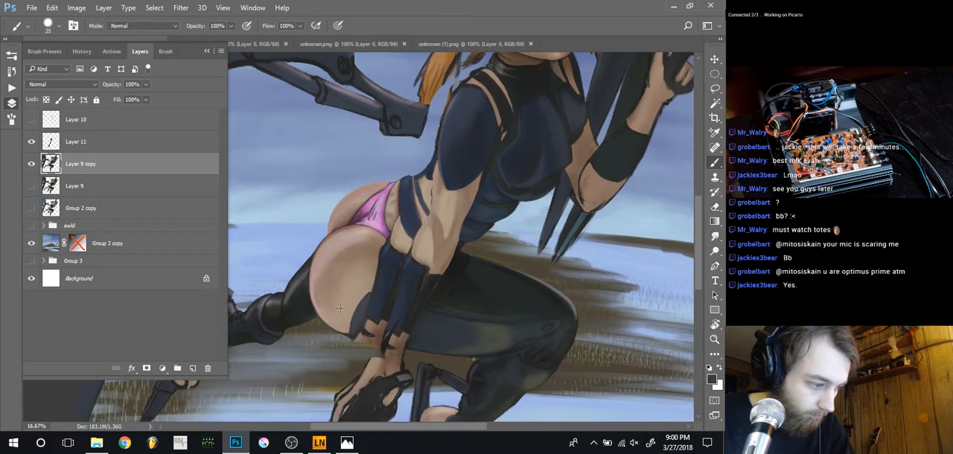
key(bracketright)
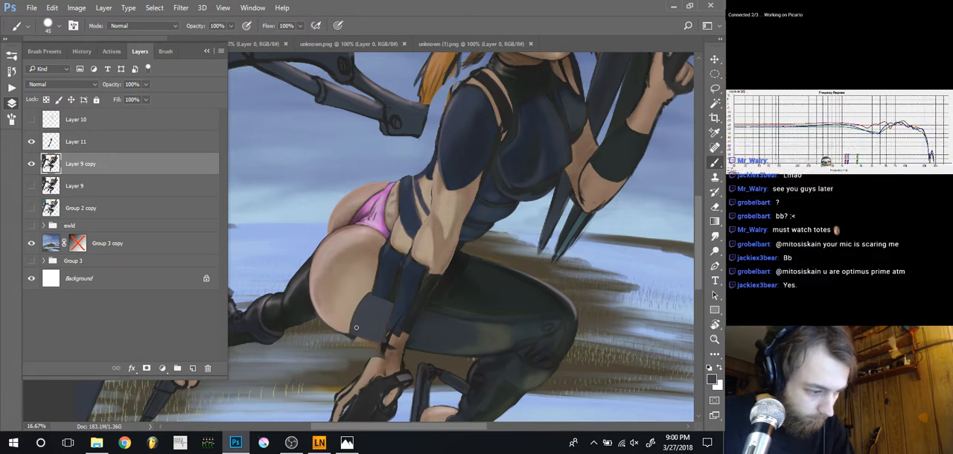
alt+click(419, 347)
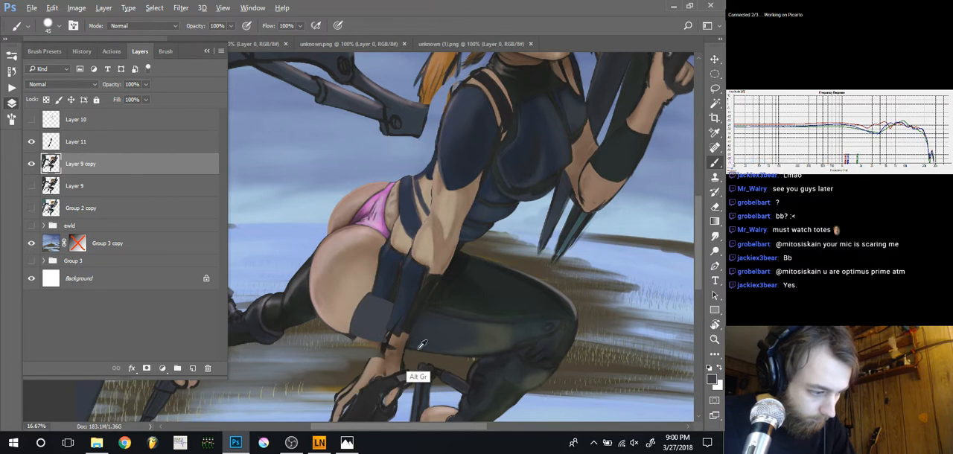
key([)
key([)
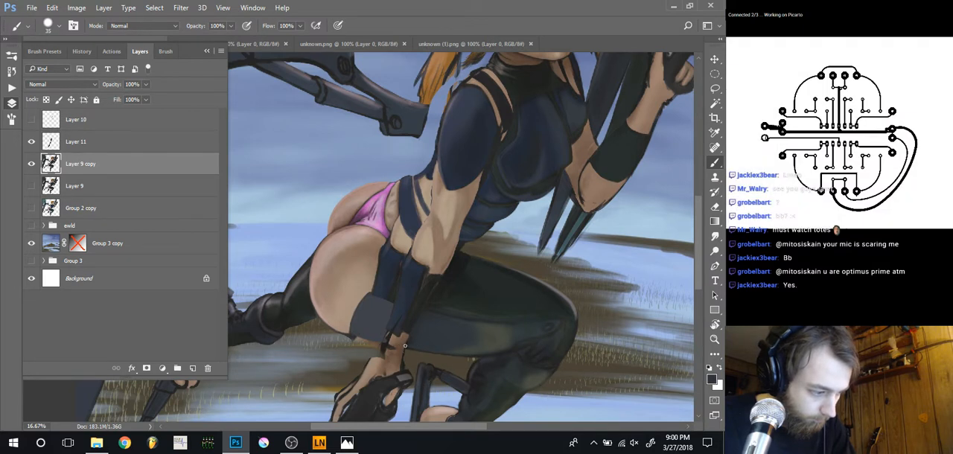
Touch up the thigh's lower edge around the stocking band in sampled skin colour with brush size 25
alt+click(353, 334)
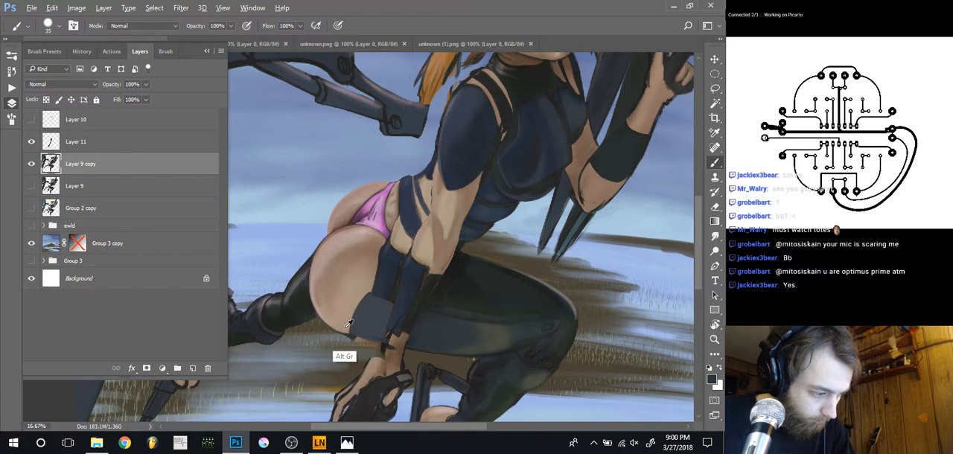
key([)
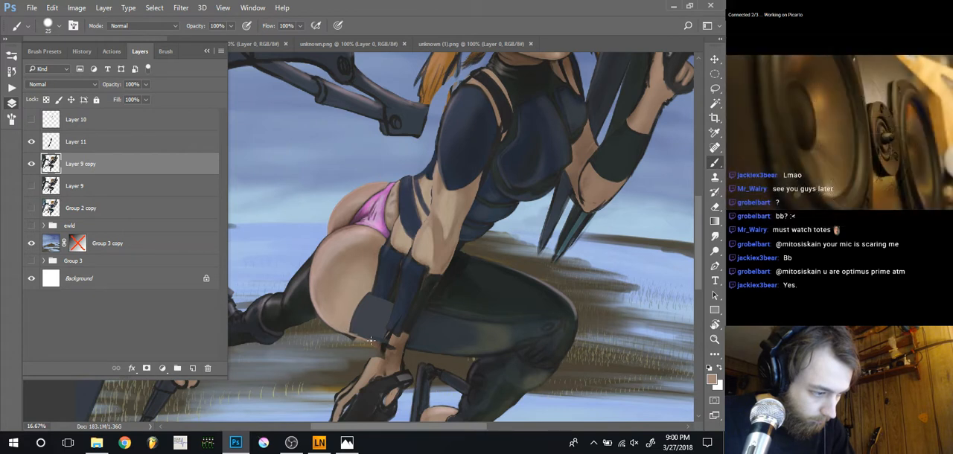
alt+click(388, 302)
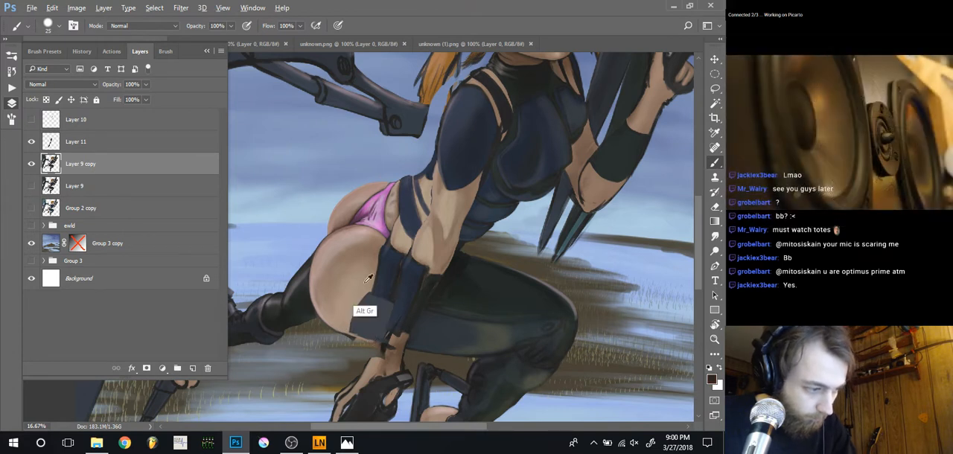
Paint sampled skin tones over the old glove remnant between the hip and stocking band, enlarging the brush to 100
alt+click(373, 280)
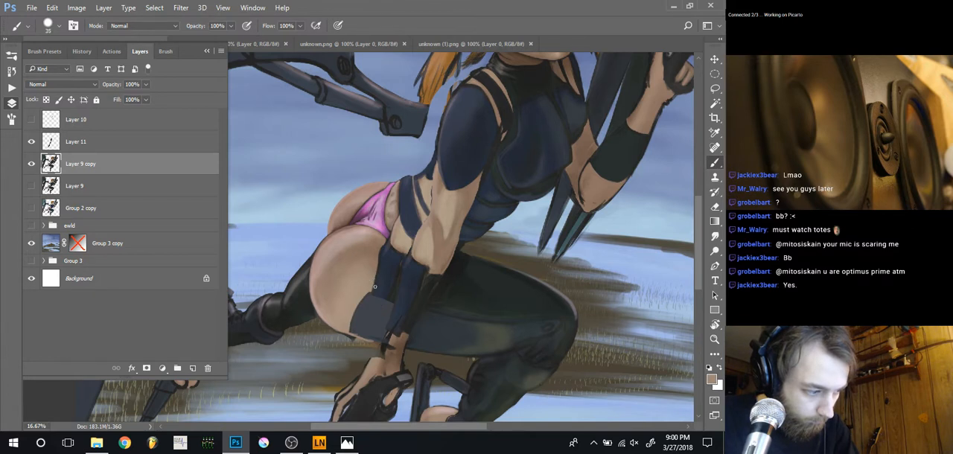
key(bracketright)
key(bracketright)
key(bracketright)
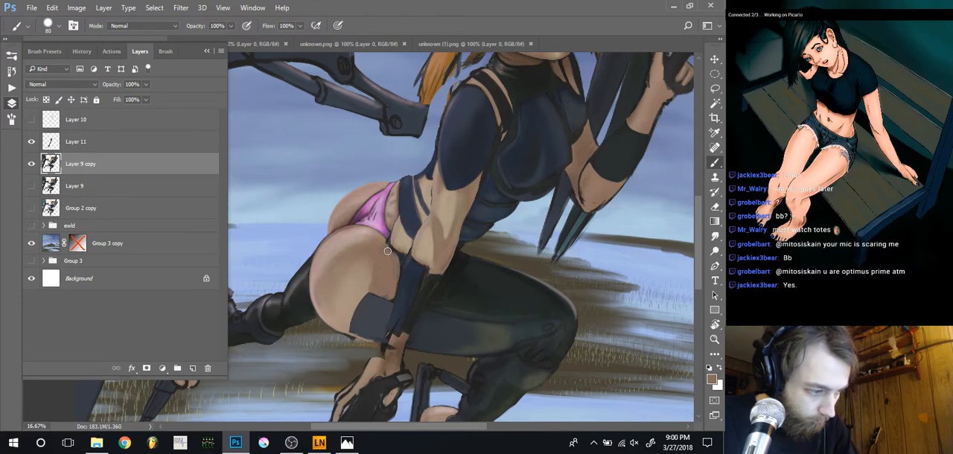
drag(389, 243, 394, 275)
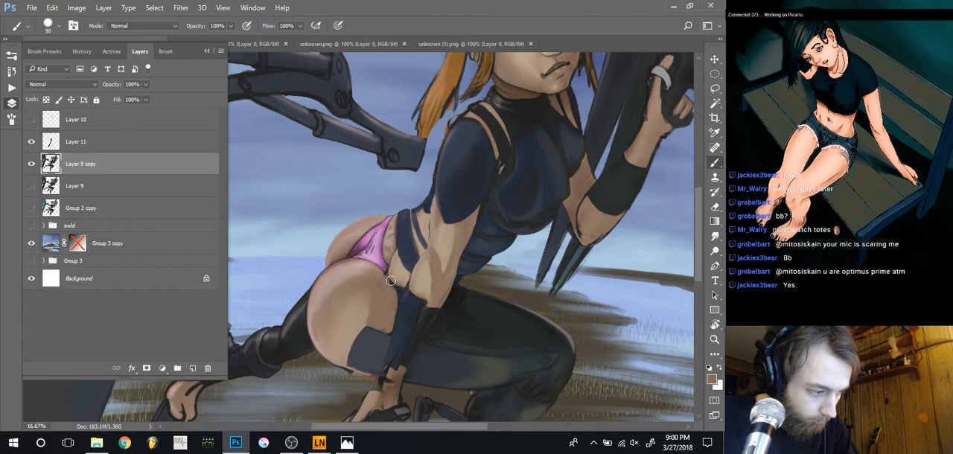
key(bracketright)
key(bracketright)
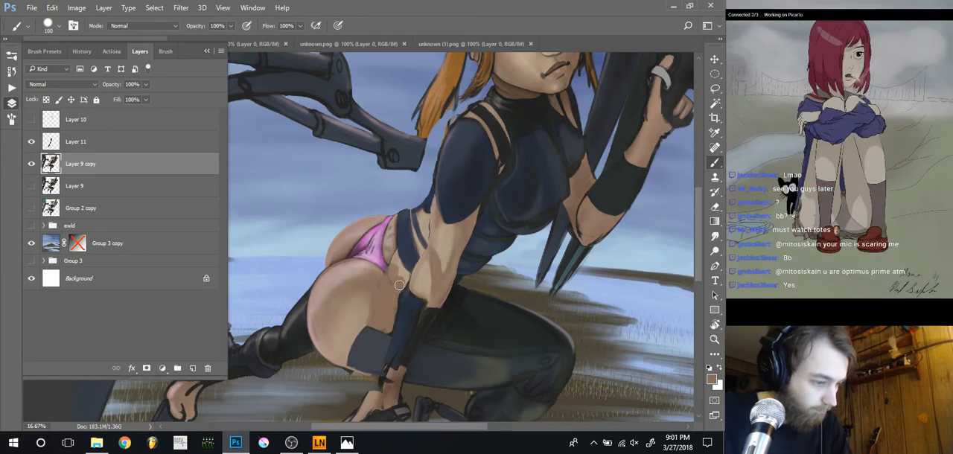
Merge Layer 11 into Layer 9 copy and cover the skin-coloured gaps at the waist with dark suit colour at brush size 40
click(93, 142)
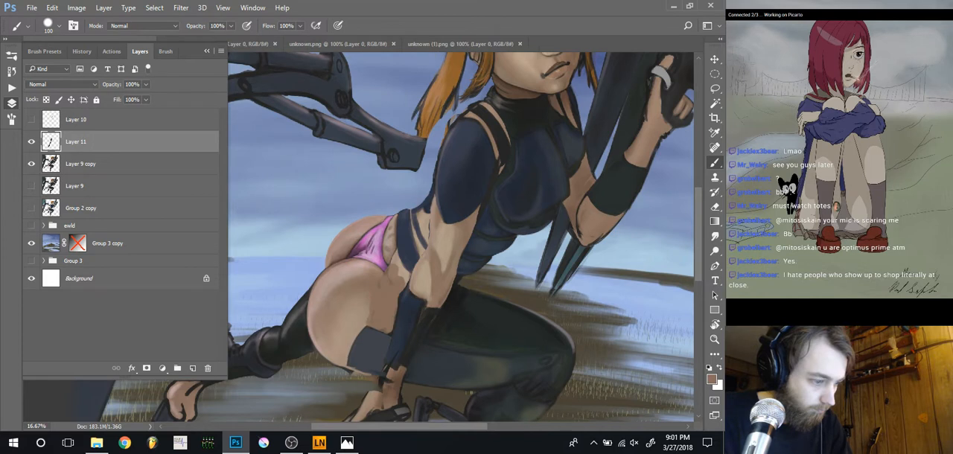
key(ctrl+e)
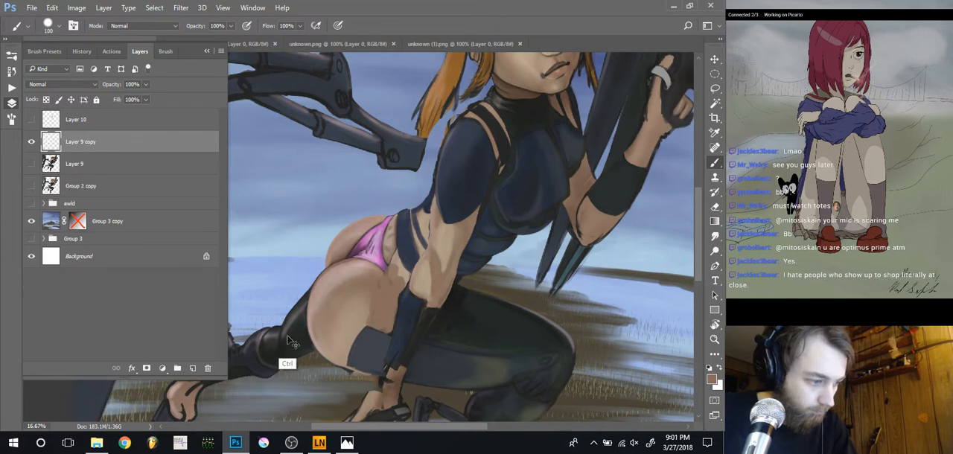
mouse_move(312, 359)
mouse_down()
mouse_move(308, 347)
mouse_move(301, 361)
mouse_up()
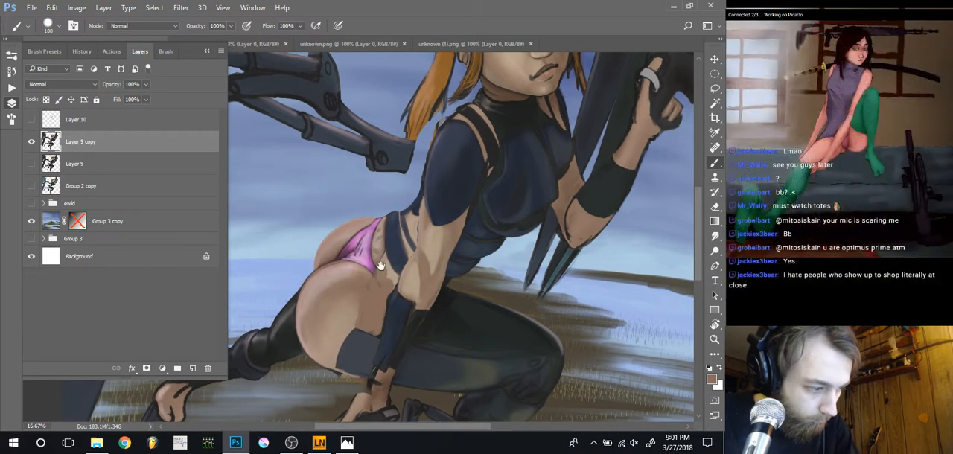
drag(381, 265, 390, 303)
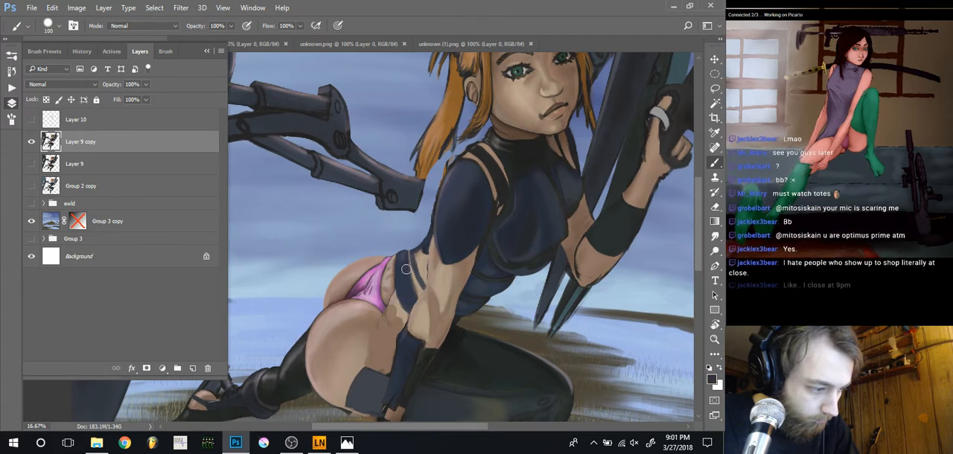
key(bracketleft)
key(bracketleft)
key(bracketleft)
key(bracketleft)
key(bracketleft)
key(bracketleft)
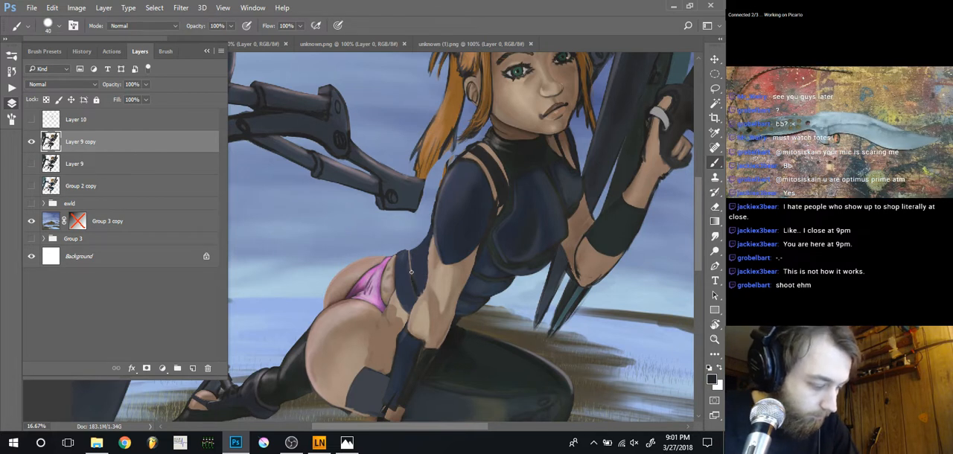
drag(411, 276, 408, 260)
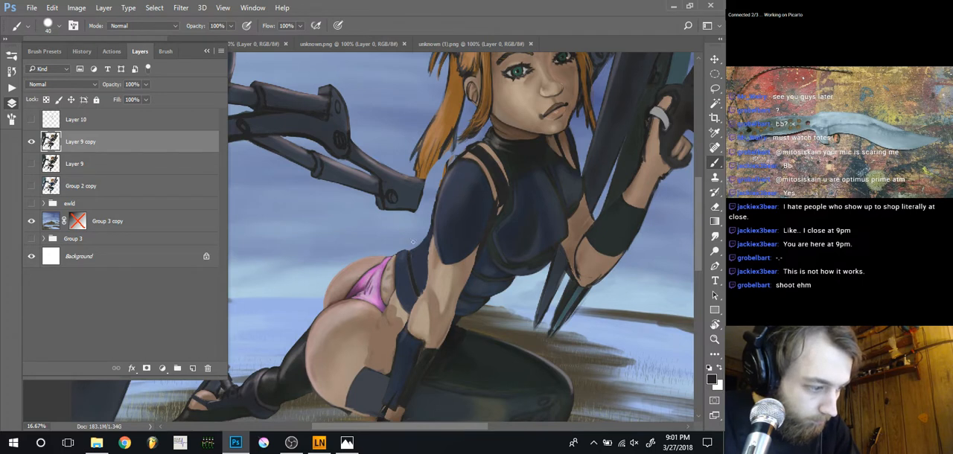
Refine the suit's back outline between the waist and near shoulder using the eraser and brush at size 40
key(e)
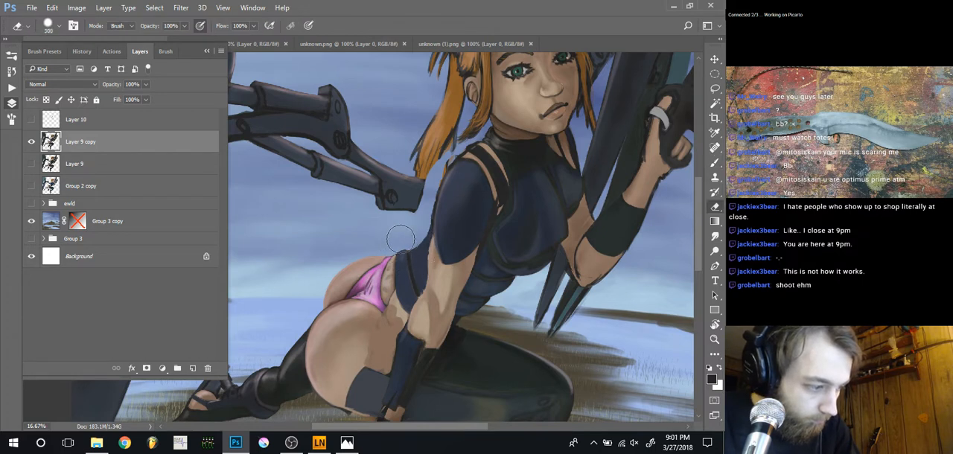
key([)
key([)
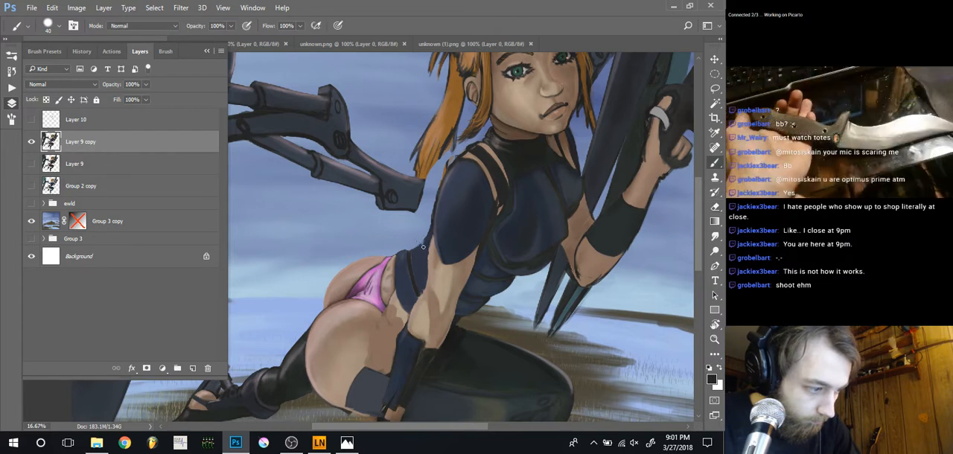
key(b)
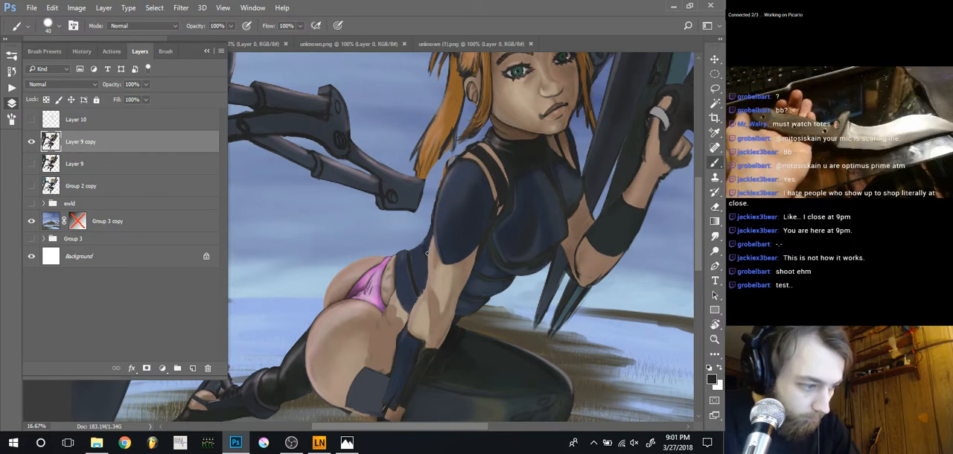
key(e)
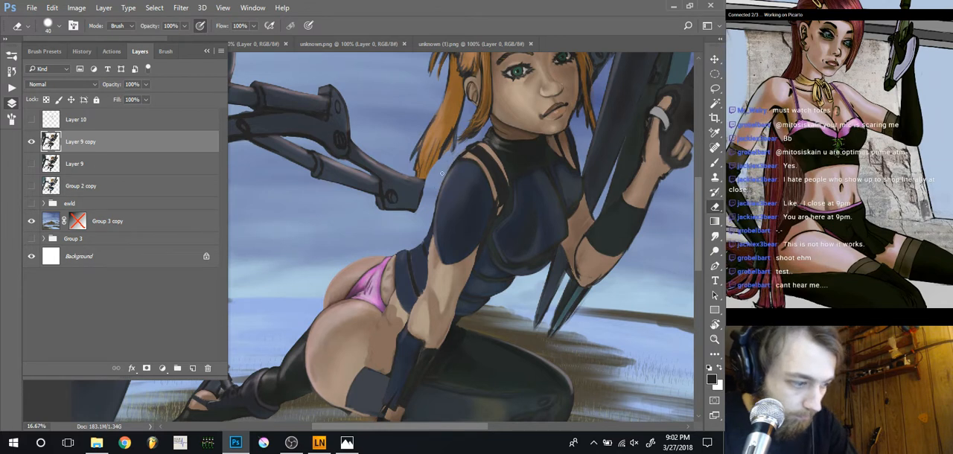
Extend the pink underwear strap across the hip to the forearm and touch up the surrounding skin with sampled tones, reducing the brush to 30
key(ctrl+minus)
key(ctrl+minus)
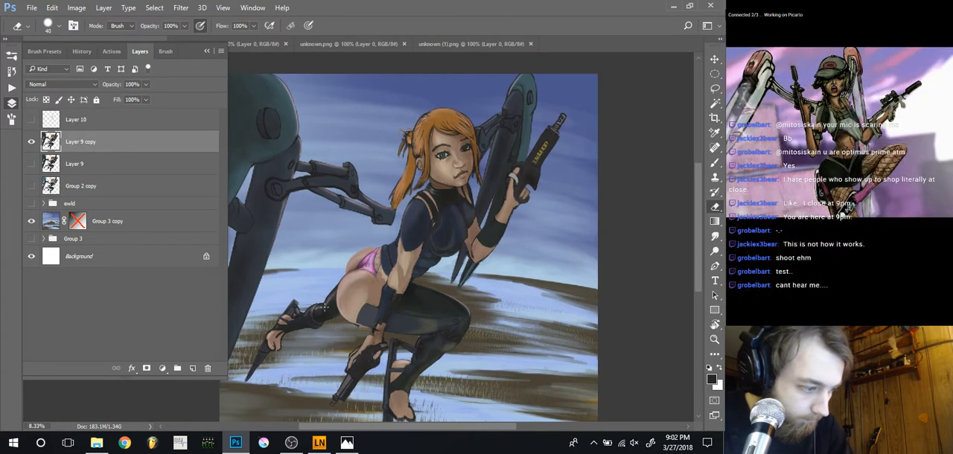
key(ctrl+plus)
key(b)
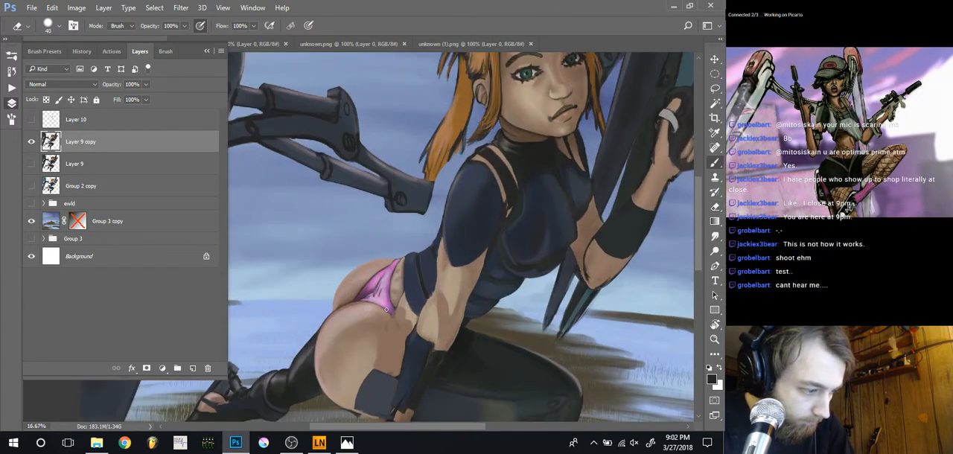
alt+click(397, 312)
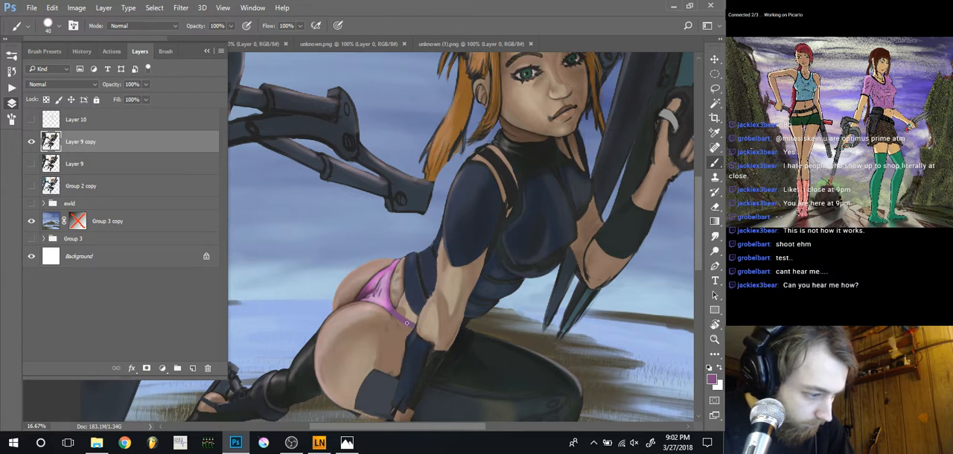
alt+click(408, 321)
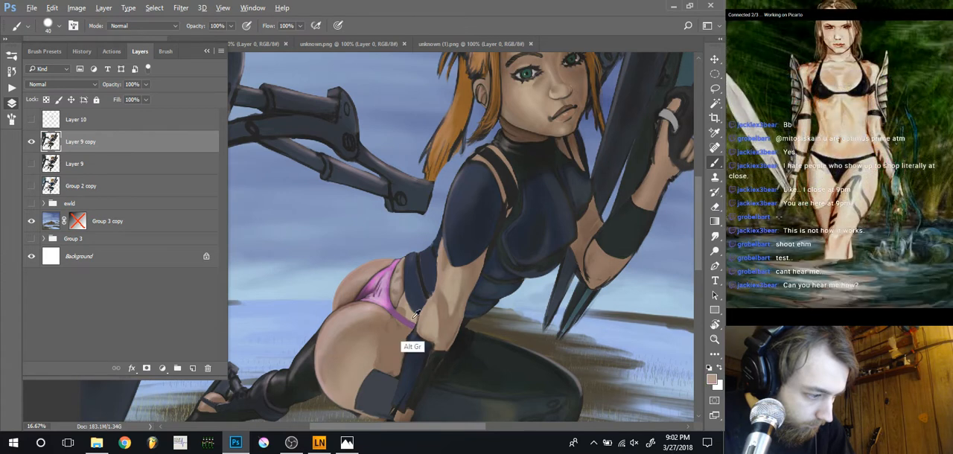
drag(412, 321, 401, 309)
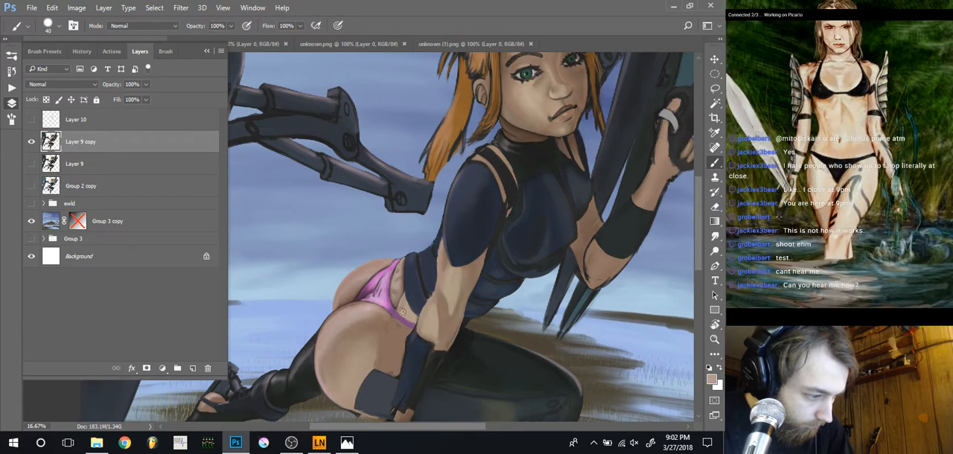
alt+click(396, 301)
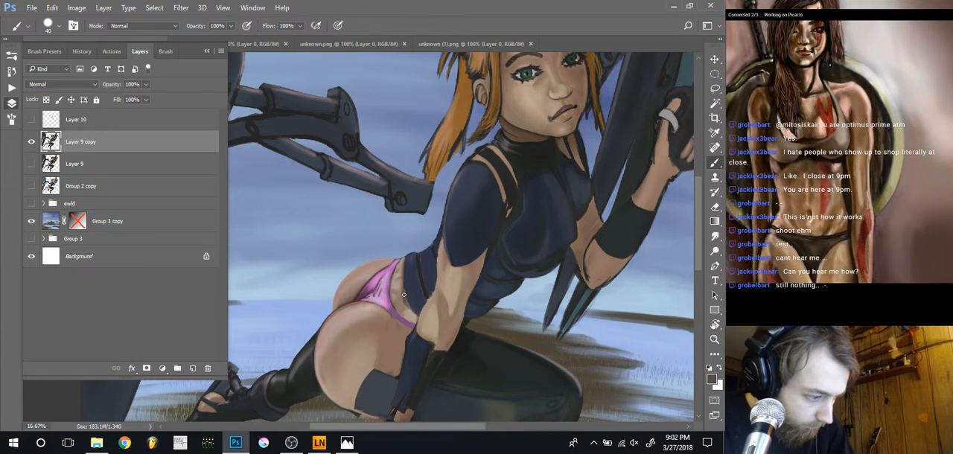
key(bracketleft)
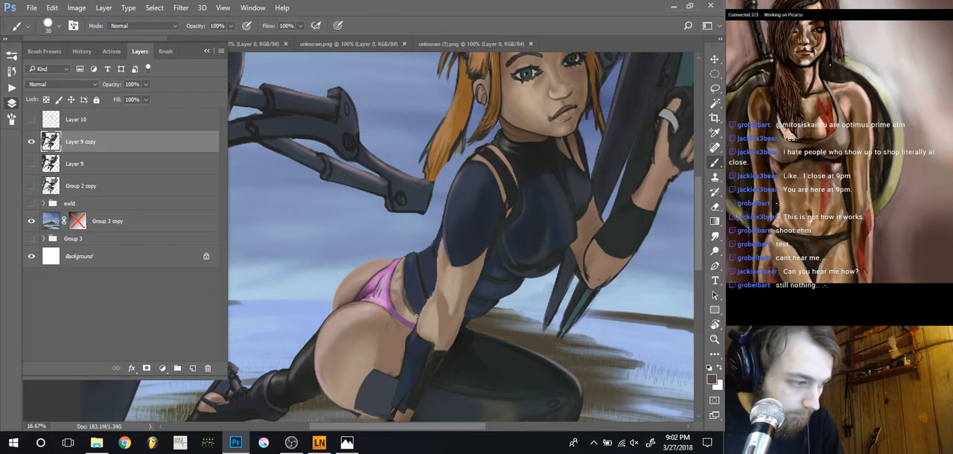
scroll(370, 269, down, 1)
scroll(294, 268, down, 1)
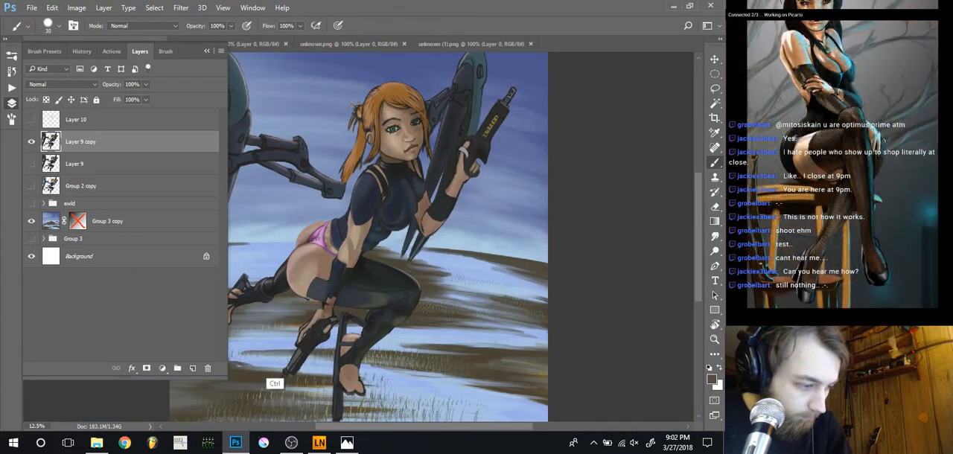
Clean up the lower edge of the pink underwear strap beside the forearm using sampled purple and skin tones at brush size 30
scroll(277, 354, up, 1)
drag(278, 311, 373, 344)
key(r)
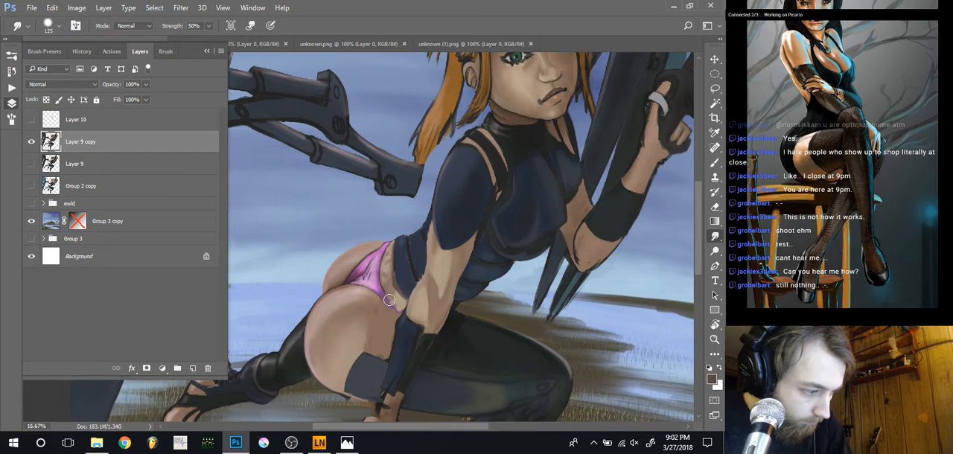
key(b)
alt+click(383, 294)
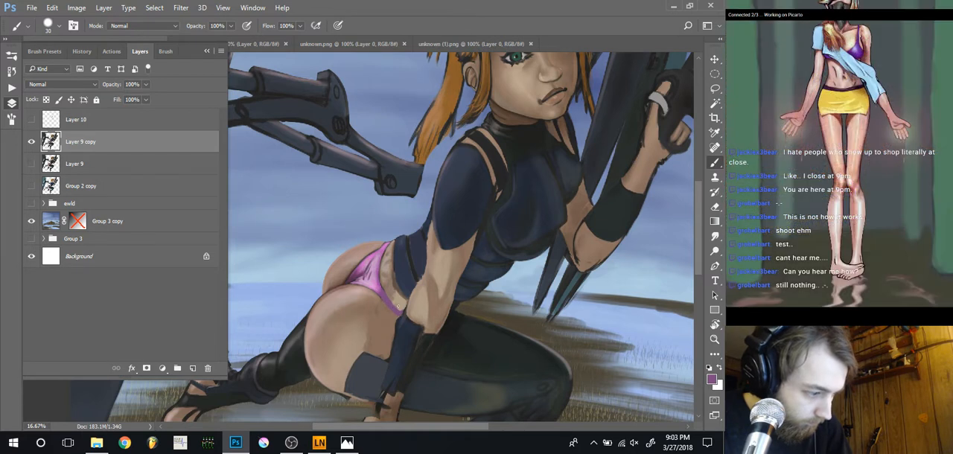
alt+click(402, 304)
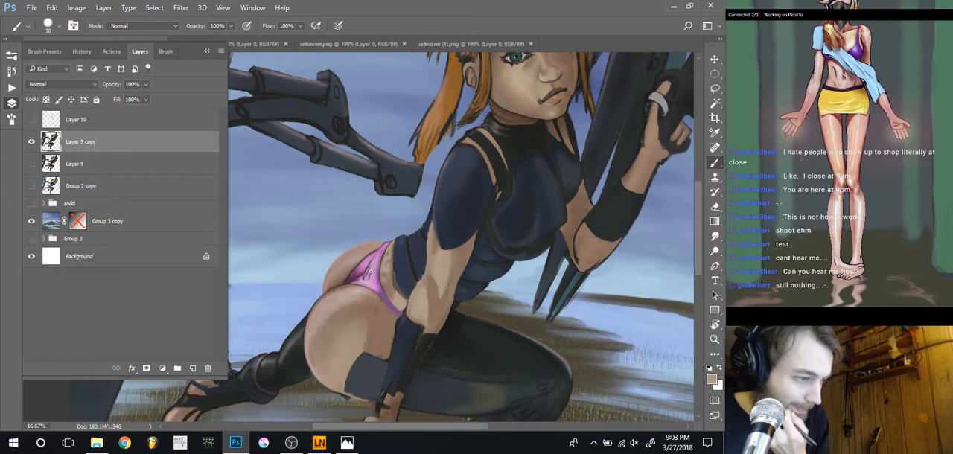
key(ctrl+minus)
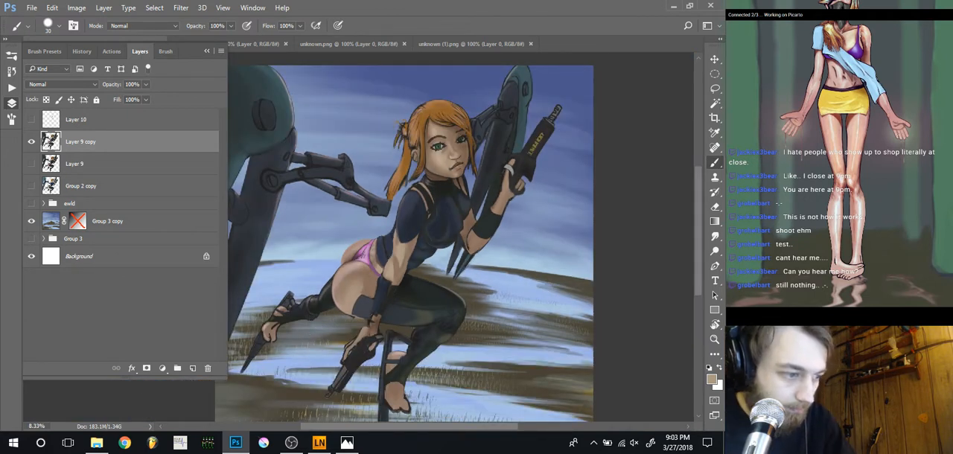
key(ctrl+plus)
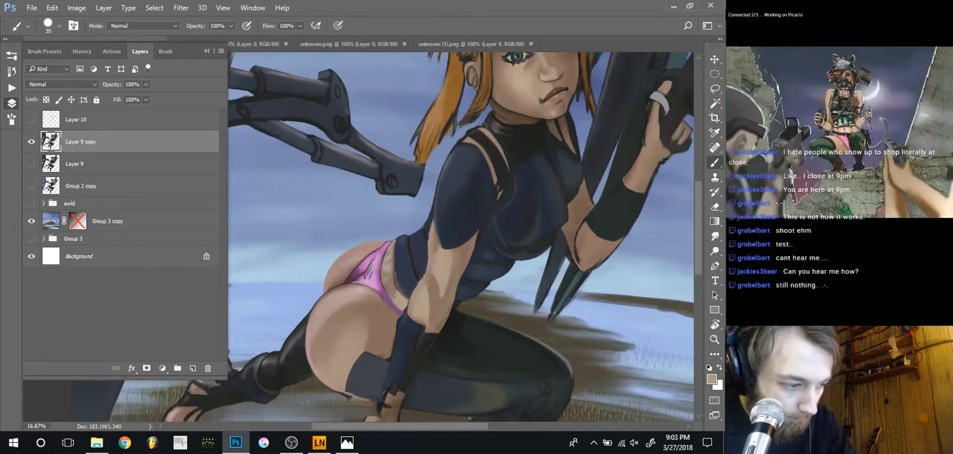
Paint sampled dark suit colour beside the near shoulder strap, enlarging the brush to 50
scroll(462, 238, up, 2)
drag(452, 251, 430, 286)
alt+click(466, 264)
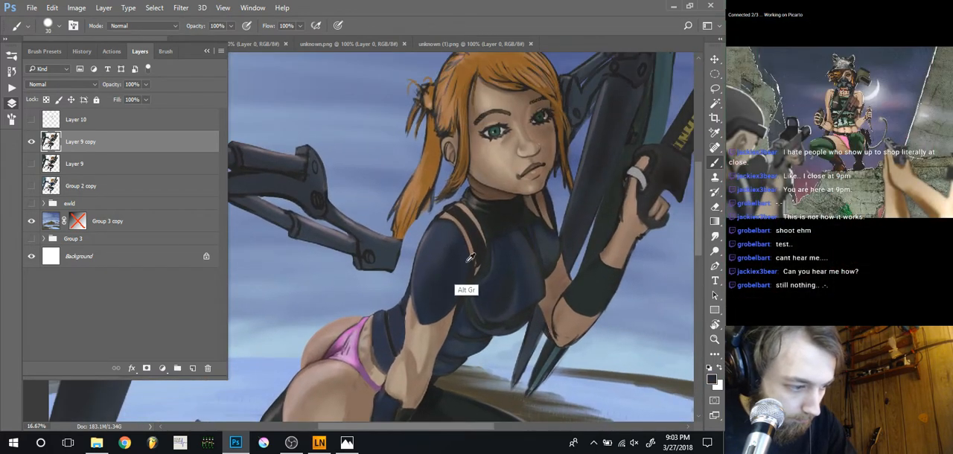
key(])
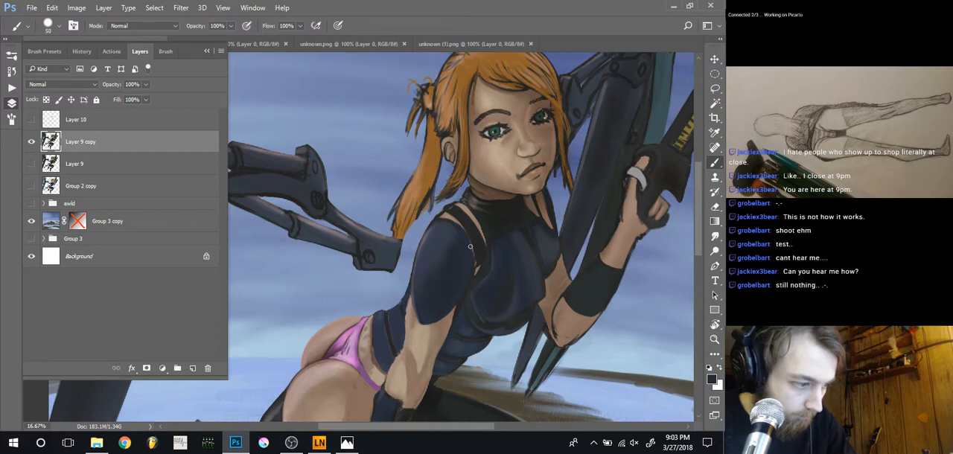
key(ctrl+minus)
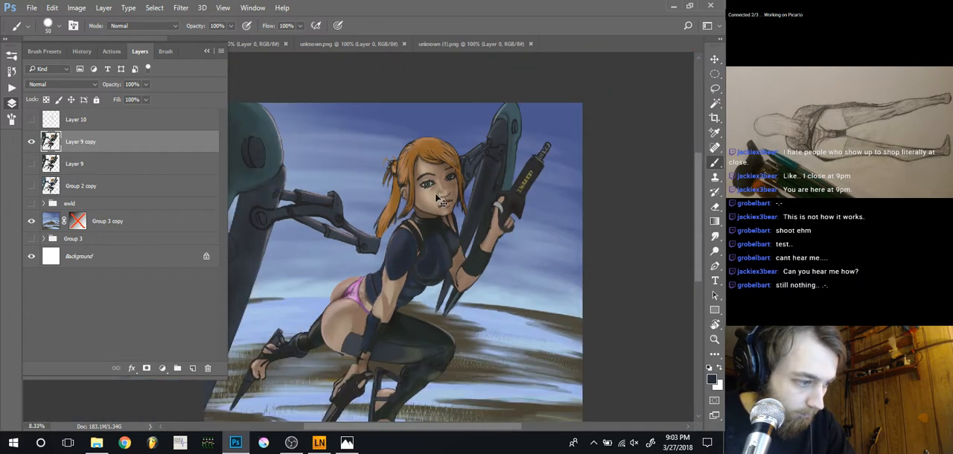
key(ctrl+plus)
key(ctrl+minus)
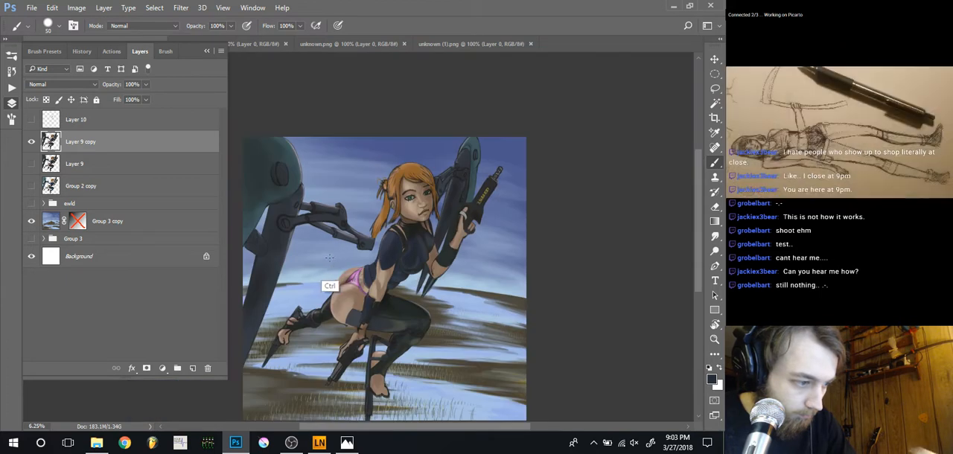
key(ctrl+minus)
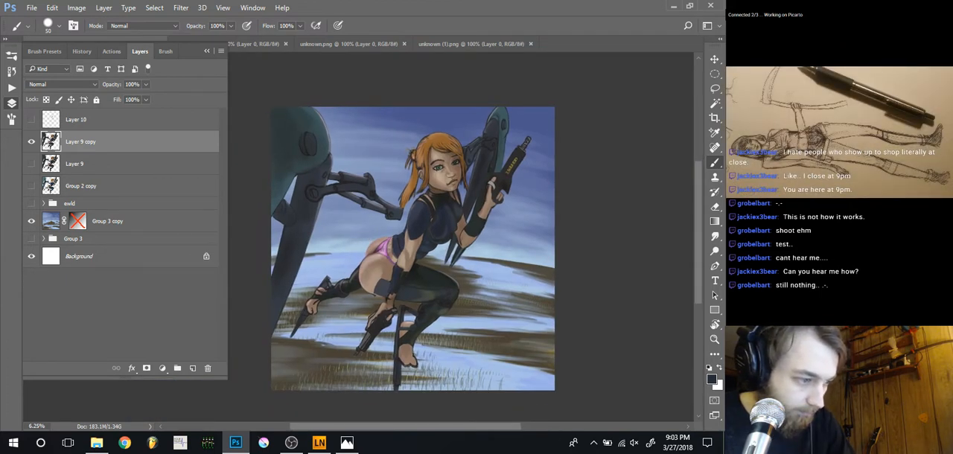
key(ctrl+plus)
key(ctrl+plus)
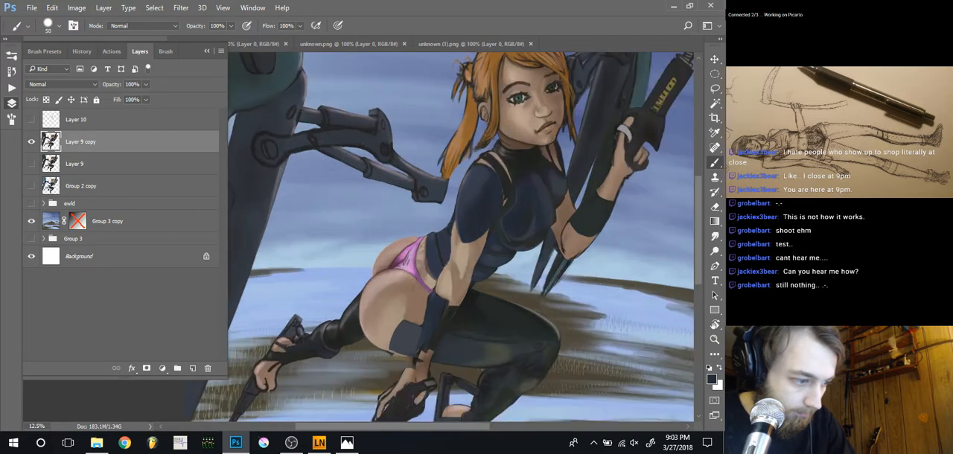
Refine the near sleeve's hem and outer edge with sampled skin and suit tones at brush sizes 40 and 30, plus the eraser
drag(451, 222, 424, 237)
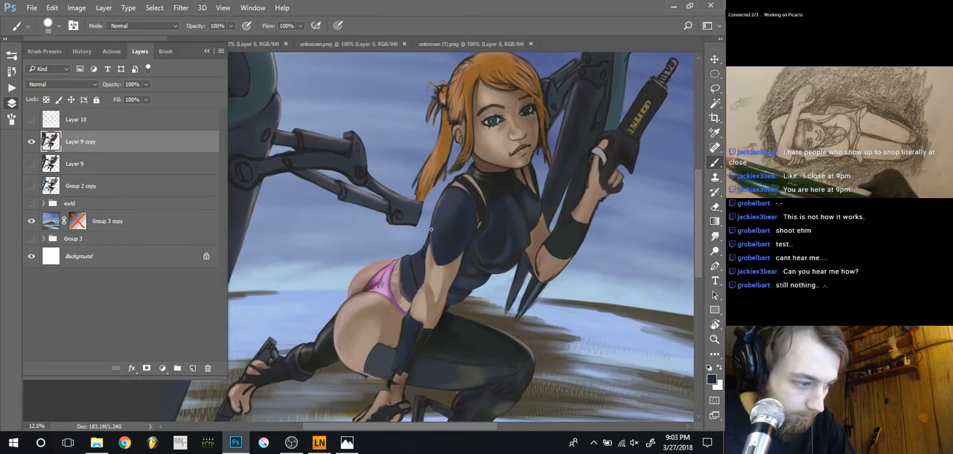
alt+click(453, 264)
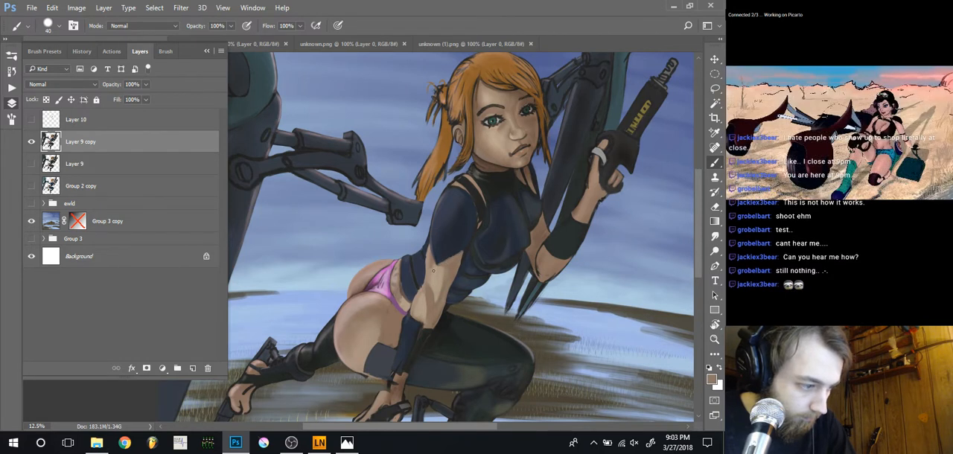
alt+click(435, 262)
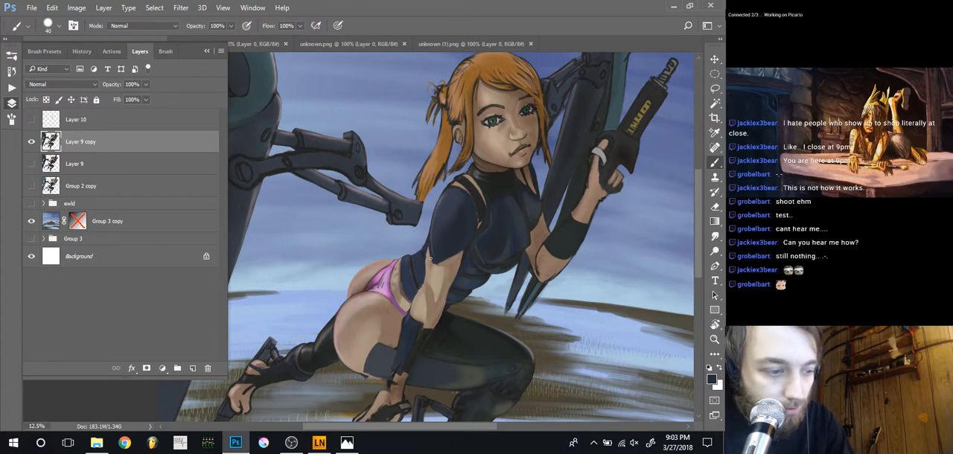
alt+click(441, 201)
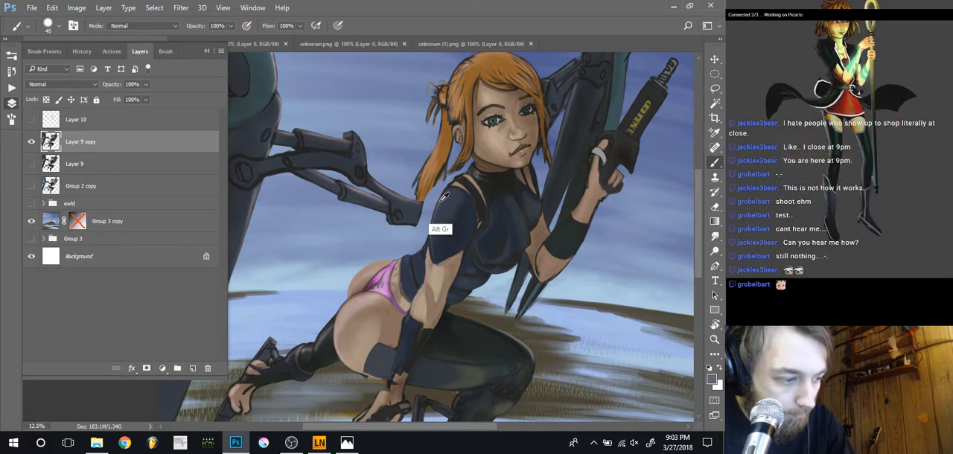
key(bracketleft)
mouse_move(430, 245)
mouse_down()
mouse_move(431, 237)
mouse_move(431, 251)
mouse_up()
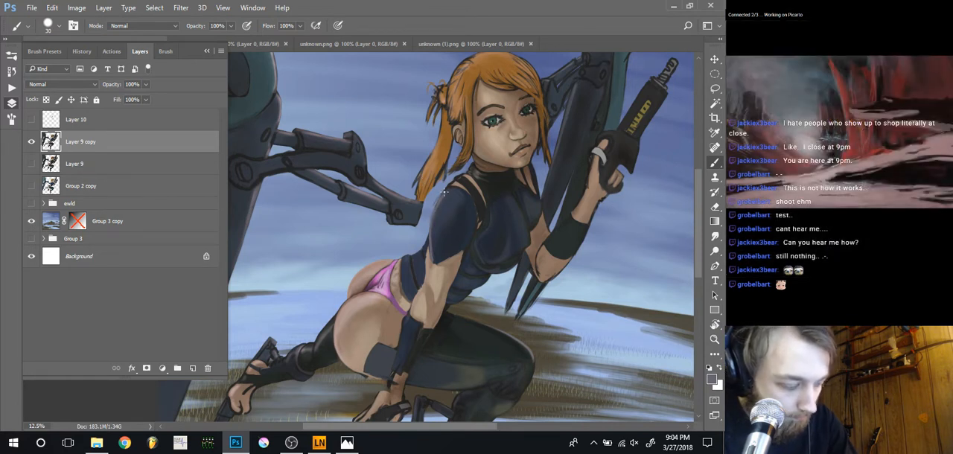
key(r)
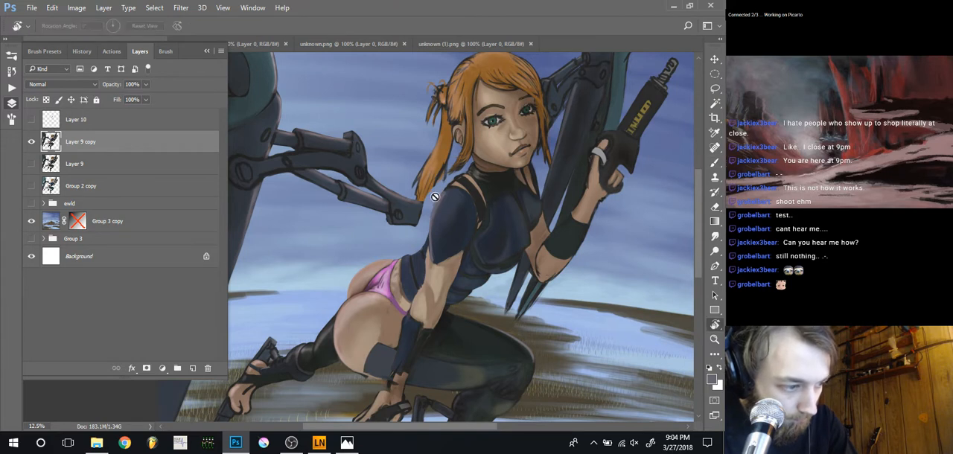
key(e)
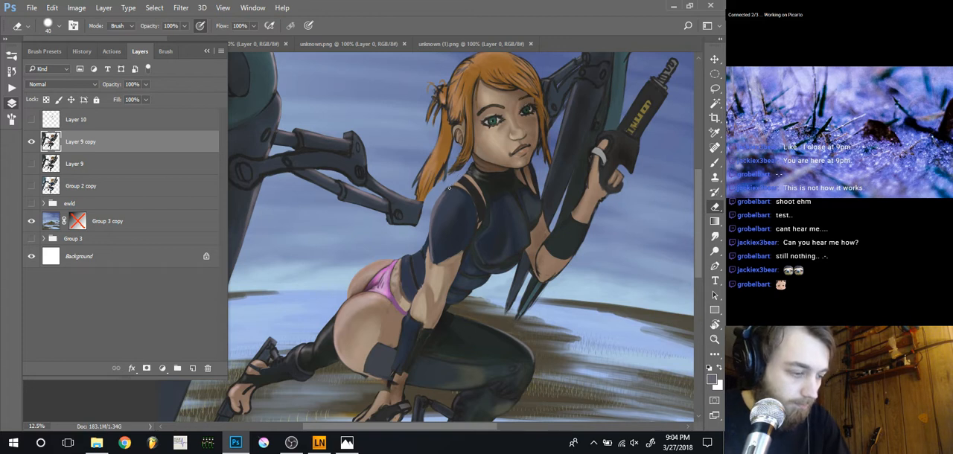
Examine the face, shoulders and overall figure within the full composition
drag(410, 221, 387, 316)
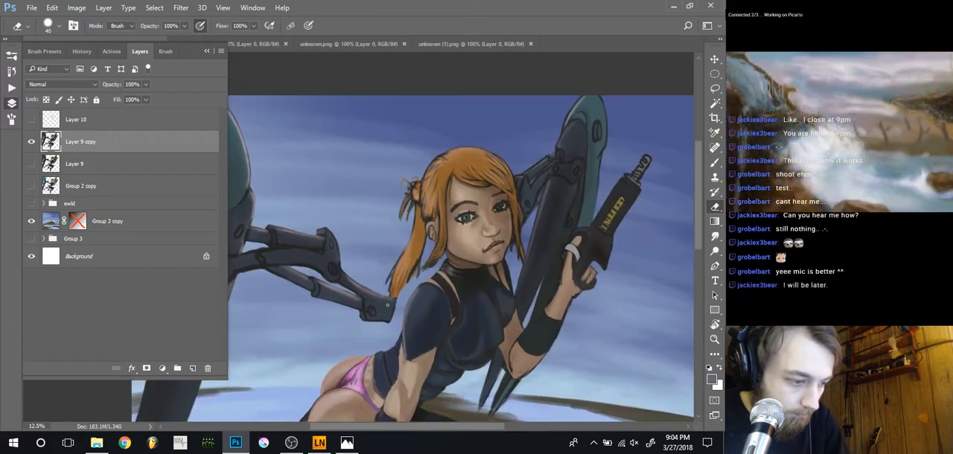
key(ctrl+plus)
key(ctrl+plus)
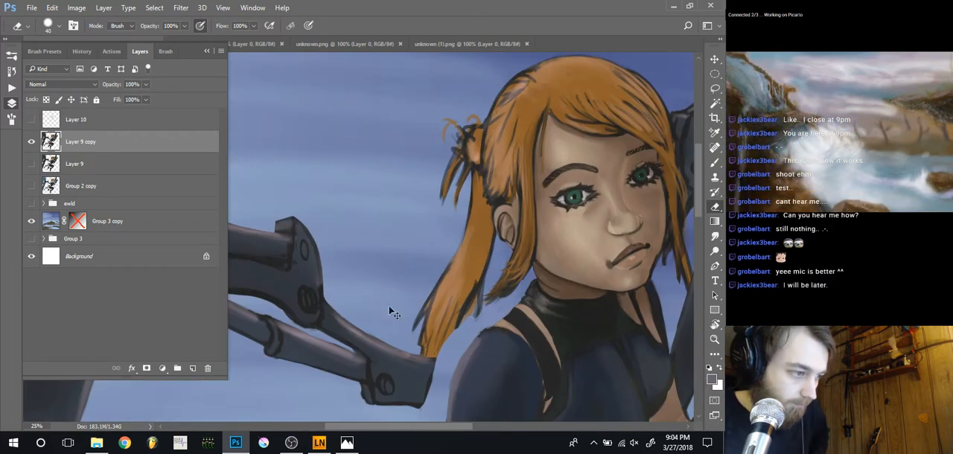
key(ctrl+minus)
key(ctrl+minus)
key(ctrl+minus)
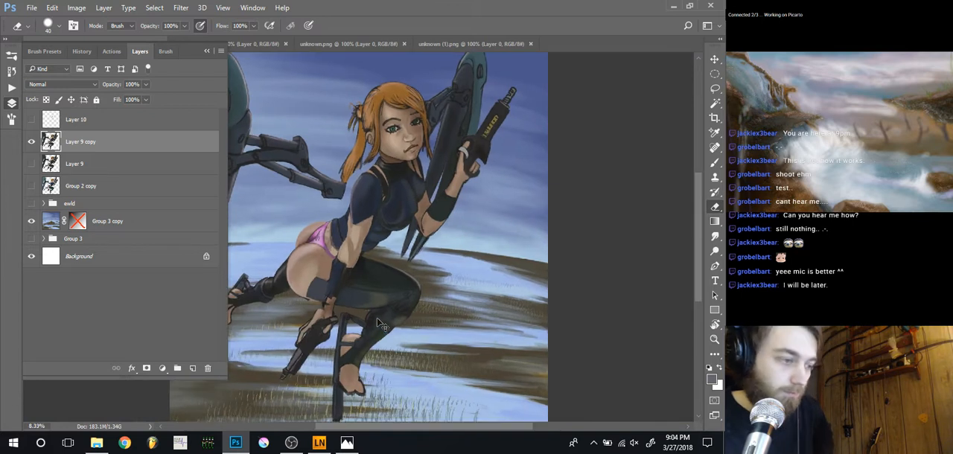
key(ctrl+minus)
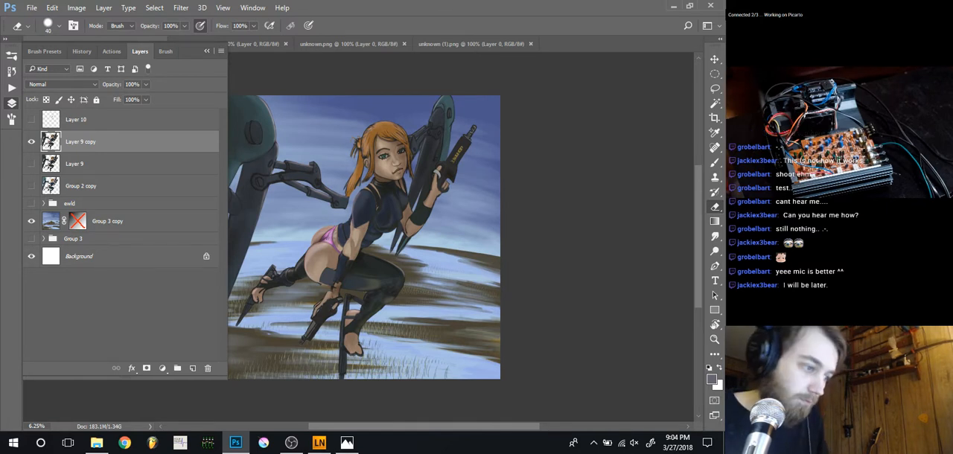
scroll(335, 232, up, 3)
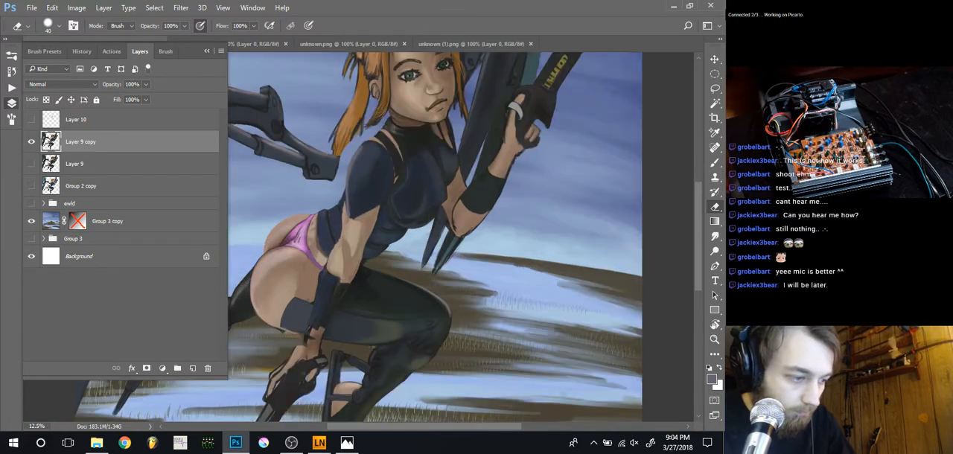
Darken the harness strap running from the near shoulder down the chest with sampled black, enlarging the brush to 45
mouse_move(416, 149)
mouse_down()
mouse_move(466, 239)
mouse_move(456, 244)
mouse_up()
key(b)
alt+click(460, 224)
key(bracketright)
key(bracketright)
key(bracketright)
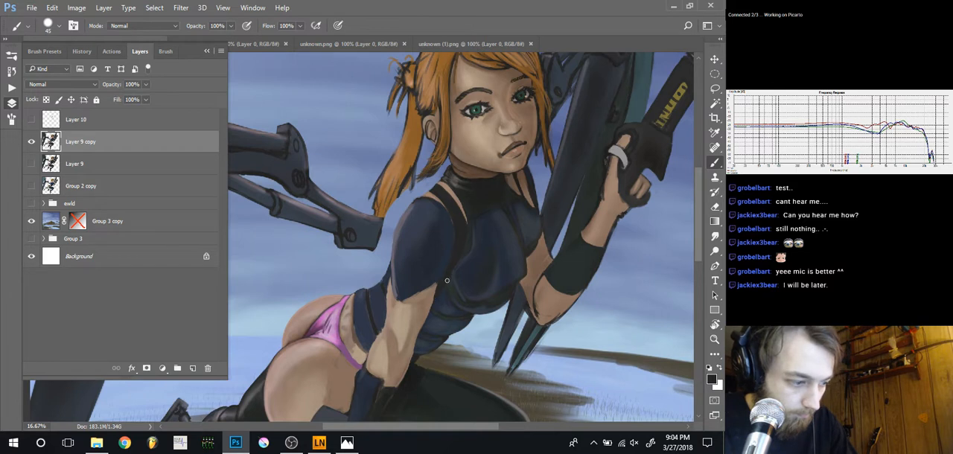
Paint a dark edge along the back of the waist and a garter strap down to the stocking band at brush size 60
drag(372, 302, 419, 280)
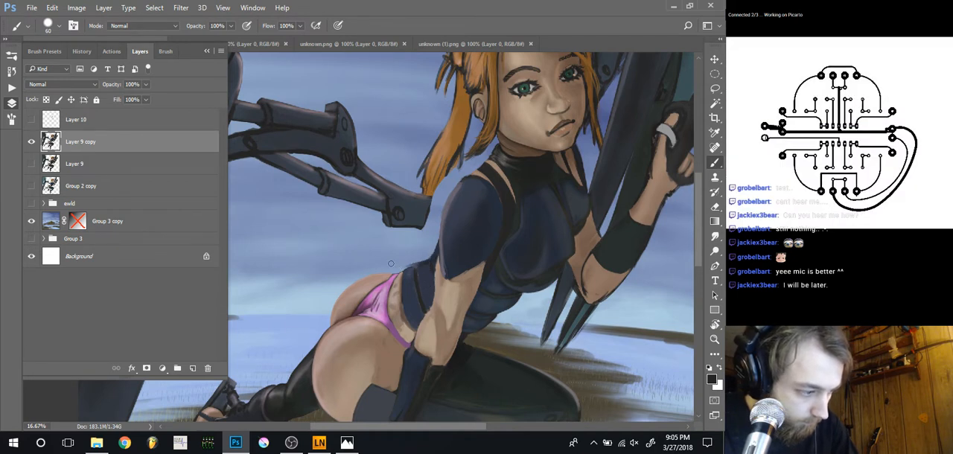
drag(426, 263, 388, 270)
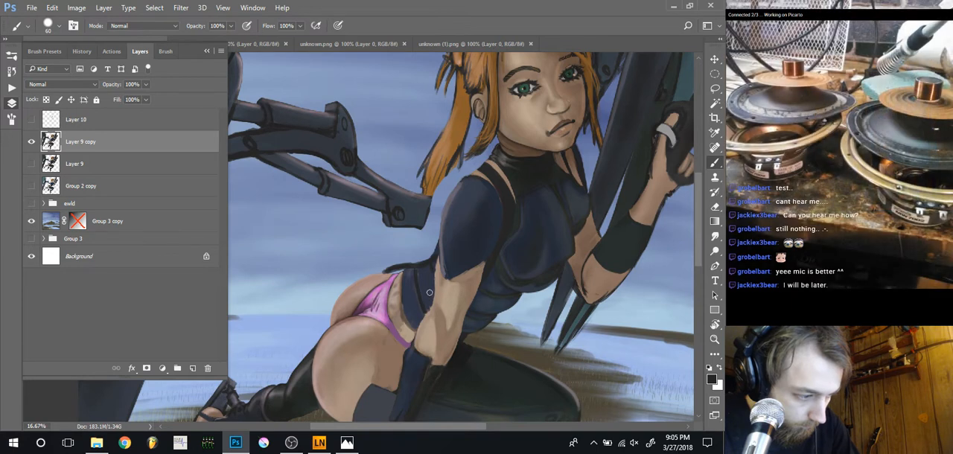
mouse_move(414, 311)
mouse_down()
mouse_move(394, 341)
mouse_move(373, 288)
mouse_move(395, 297)
mouse_up()
drag(418, 266, 375, 340)
mouse_move(387, 313)
mouse_down()
mouse_move(371, 367)
mouse_move(374, 357)
mouse_up()
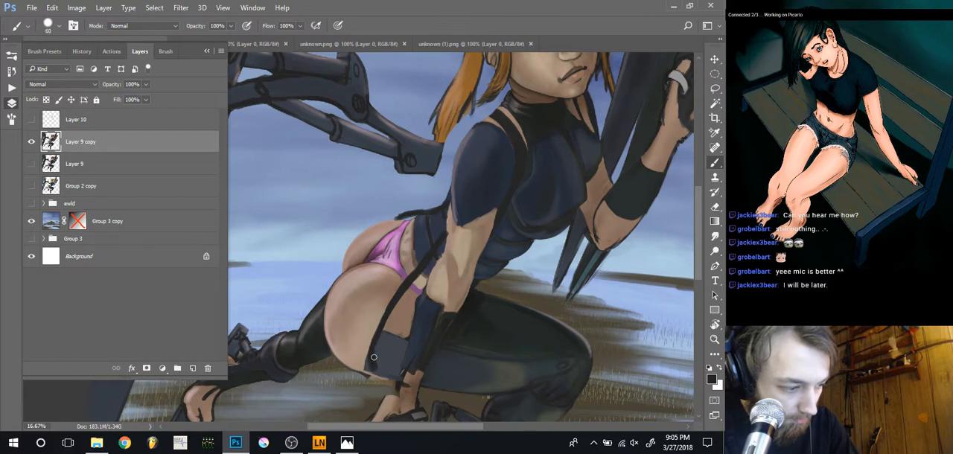
drag(390, 310, 376, 367)
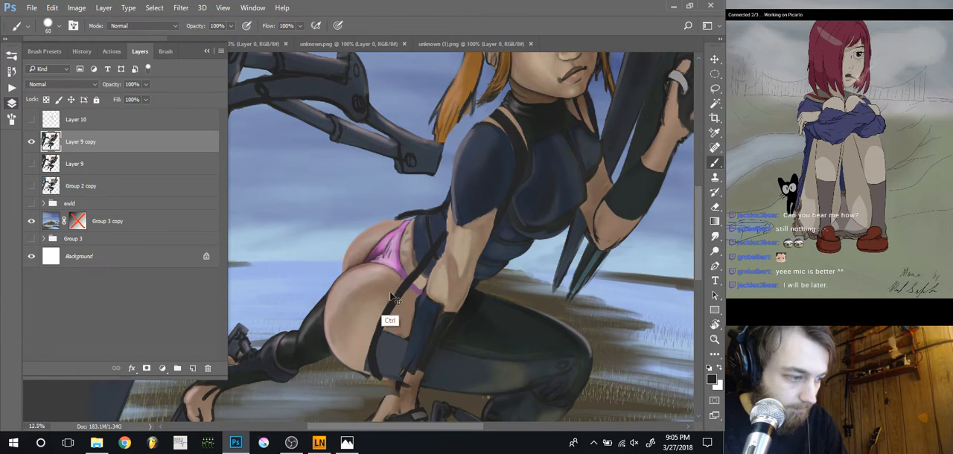
Add a second dark garter strap closer to the forearm, running from the waist to the stocking band
key(ctrl+minus)
key(ctrl+minus)
key(ctrl+minus)
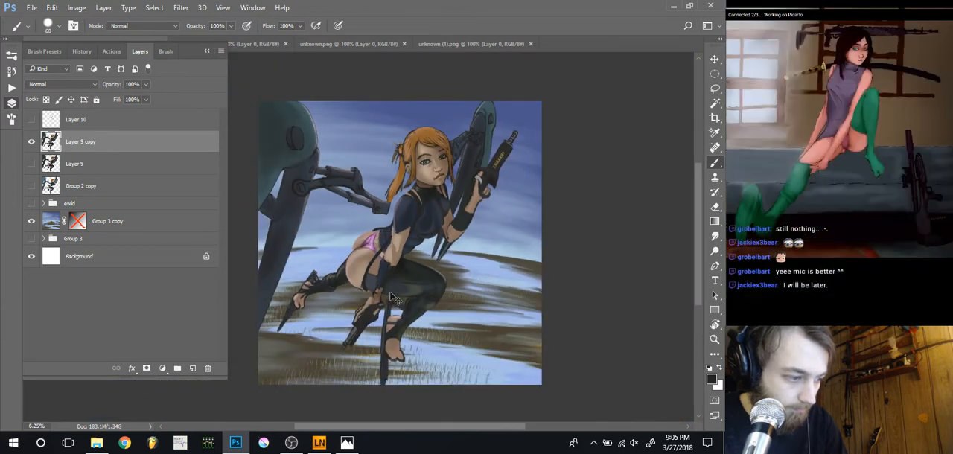
key(ctrl+plus)
key(ctrl+plus)
key(ctrl+plus)
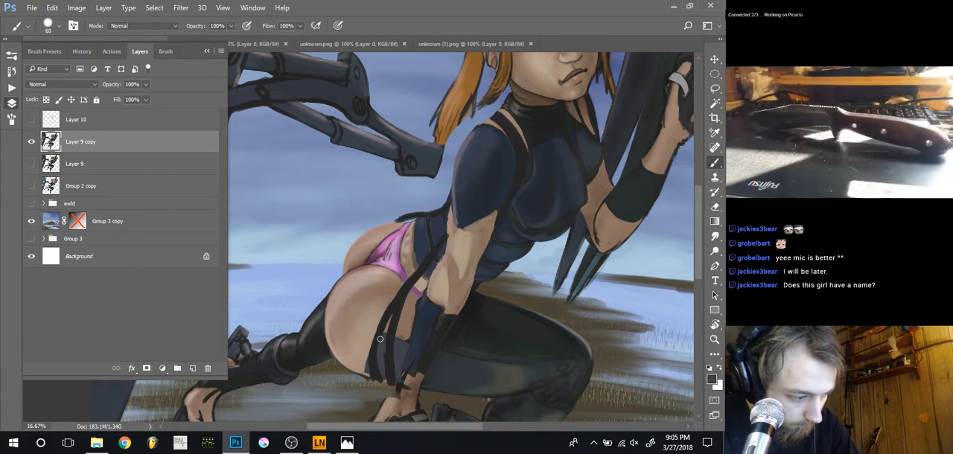
Paint over the outer garter strap with sampled stocking and skin colours at brush size 60
drag(378, 342, 376, 351)
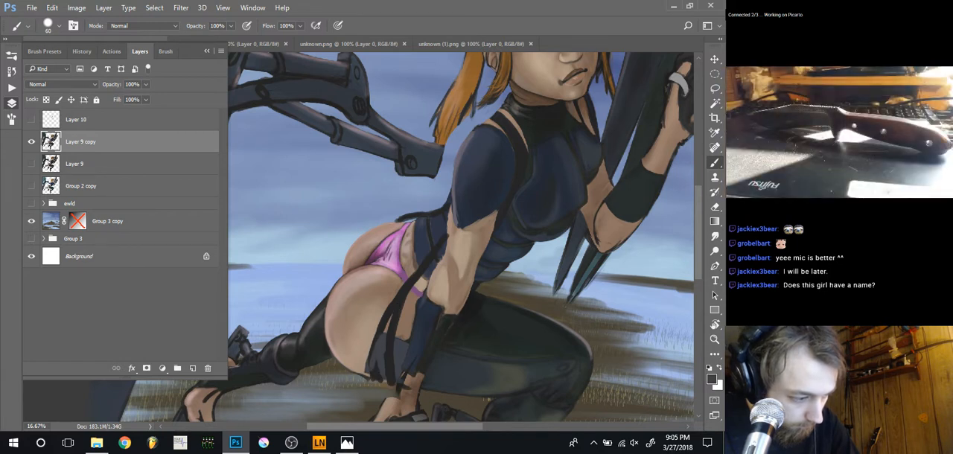
alt+click(376, 347)
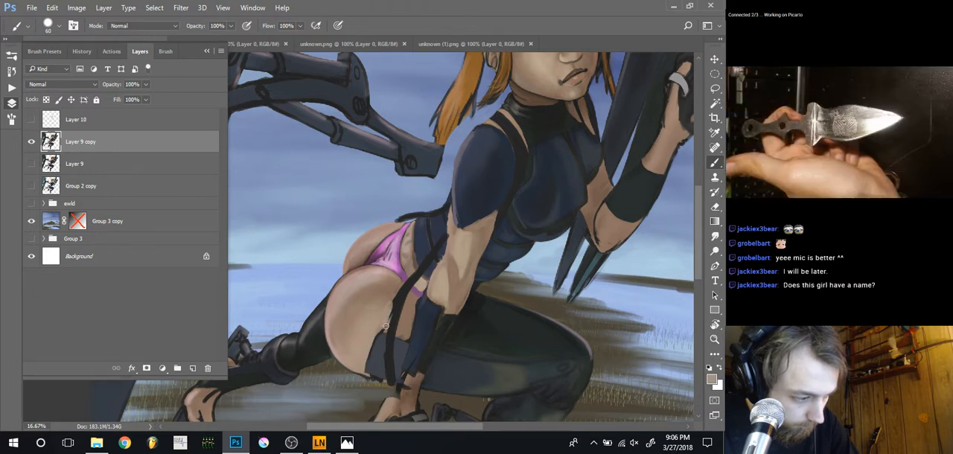
drag(386, 325, 397, 292)
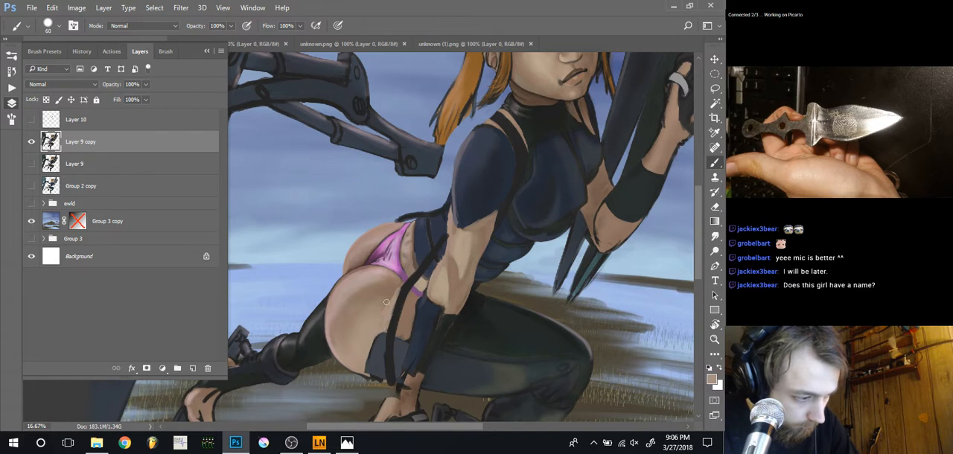
Blend sampled skin tones on the thigh beside the remaining garter strap, enlarging the brush to 100 and up to 175
key(bracketright)
key(bracketright)
key(bracketright)
key(bracketright)
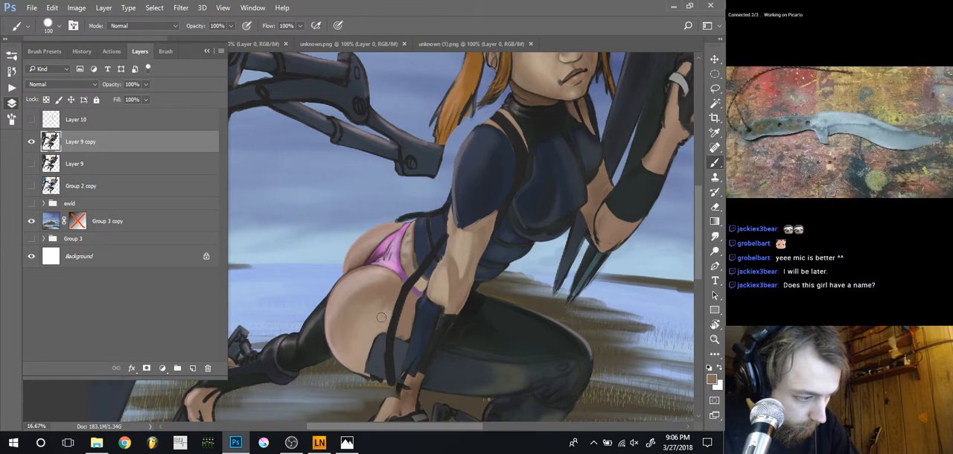
key(bracketright)
key(bracketright)
key(bracketright)
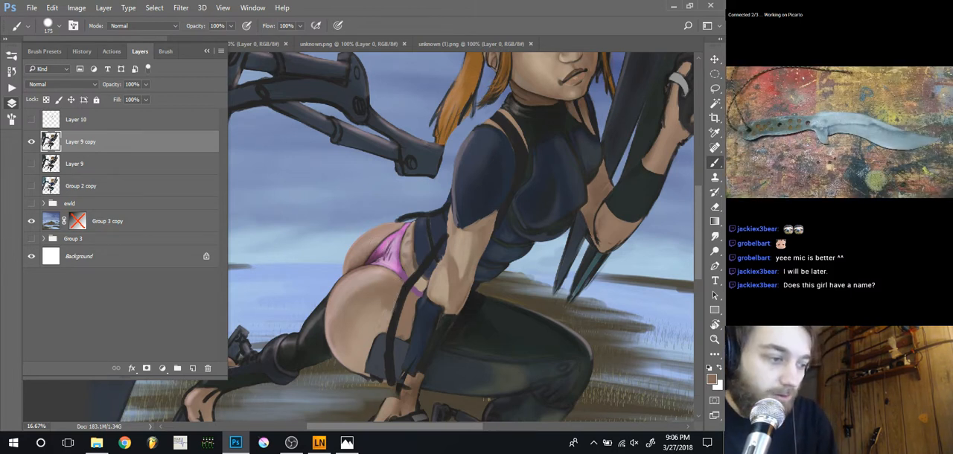
Refine the edges of the garter strap, waist, forearm and glove with sampled dark and skin colours at brush sizes 50 and 35
key(ctrl+minus)
key(ctrl+minus)
key(ctrl+minus)
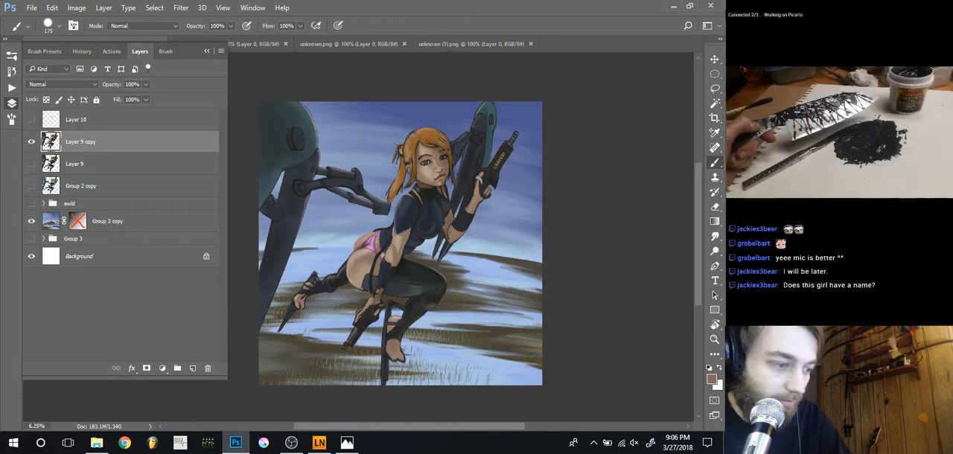
key(ctrl+plus)
key(ctrl+plus)
key(ctrl+plus)
key(ctrl+plus)
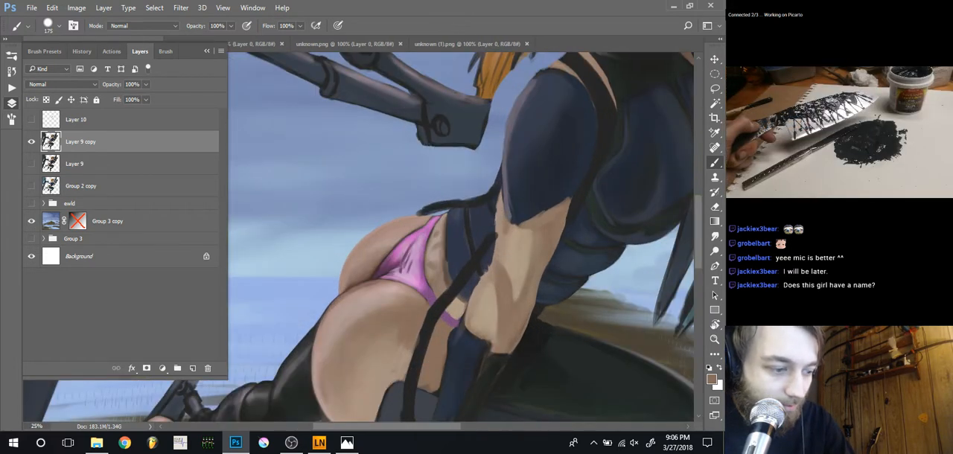
alt+click(439, 313)
key(bracketleft)
key(bracketleft)
key(bracketleft)
key(bracketleft)
key(bracketleft)
key(bracketleft)
key(bracketleft)
key(bracketleft)
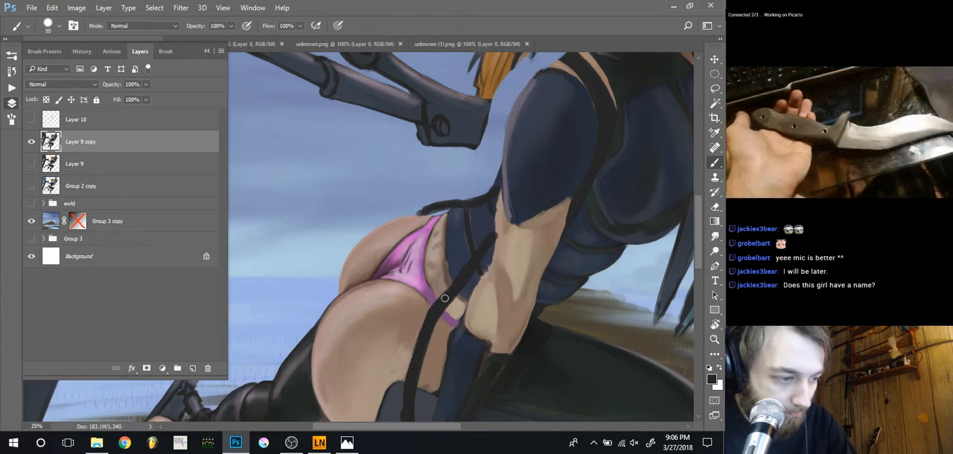
alt+click(497, 216)
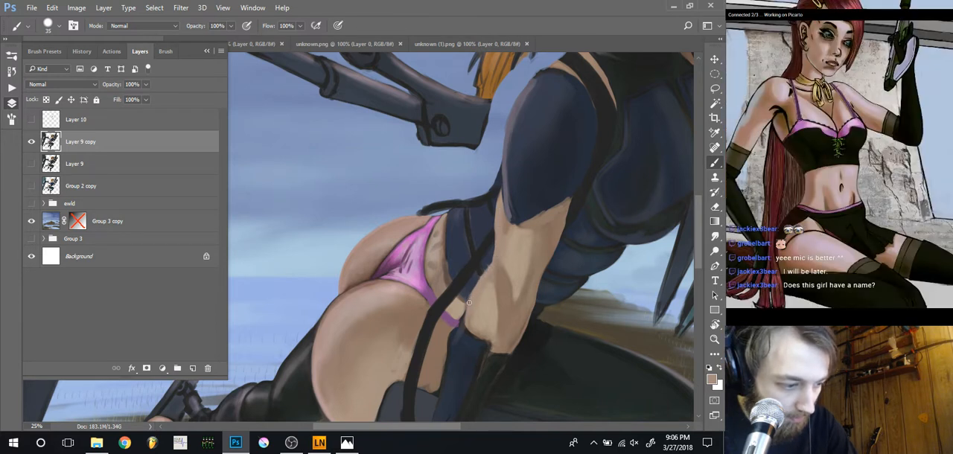
alt+click(466, 340)
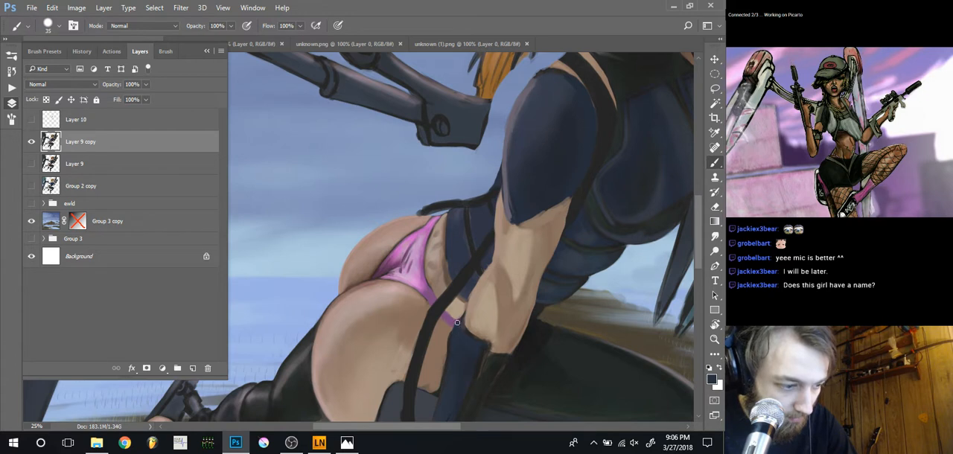
Touch up the wrist just below the glove's cuff with sampled skin tones at brush size 35
drag(451, 334, 441, 286)
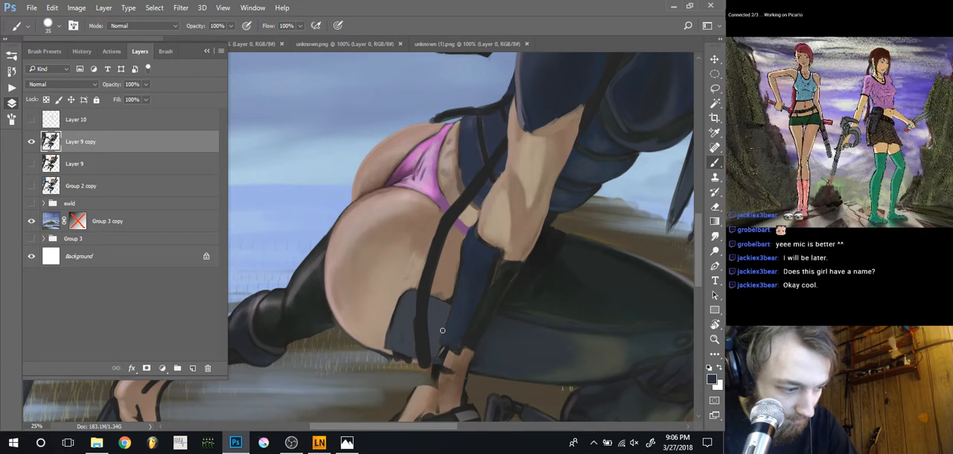
alt+click(443, 361)
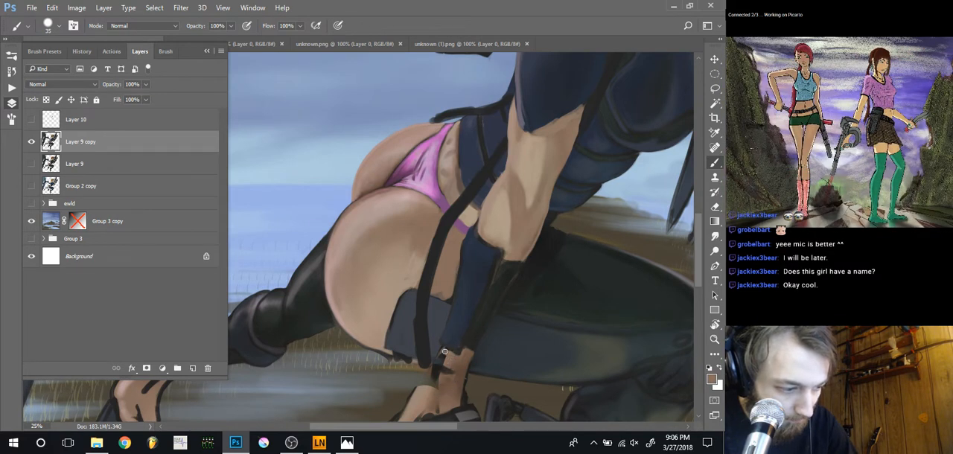
mouse_move(424, 361)
mouse_down()
mouse_move(434, 330)
mouse_move(446, 338)
mouse_move(453, 323)
mouse_move(448, 352)
mouse_move(455, 326)
mouse_move(454, 340)
mouse_up()
alt+click(438, 355)
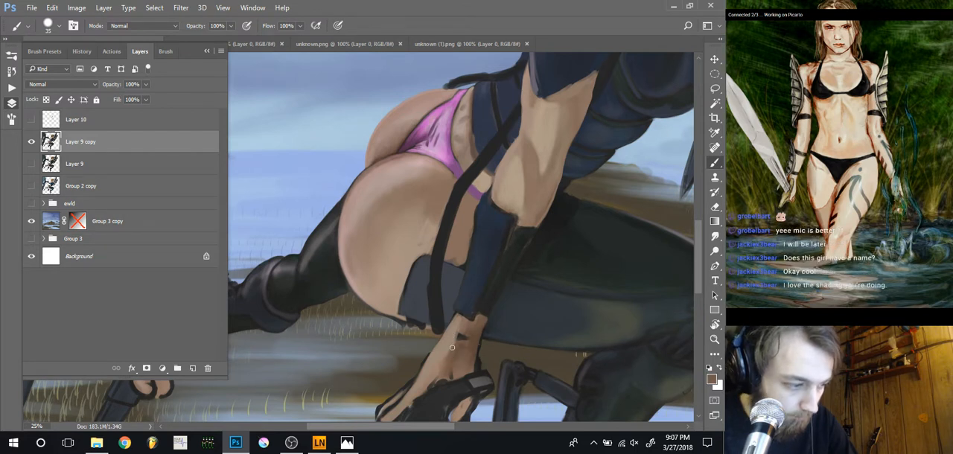
Clean up the thigh's lower edge beside the stocking band using skin colour at brush size 20 and the Eraser at size 40
scroll(457, 340, down, 3)
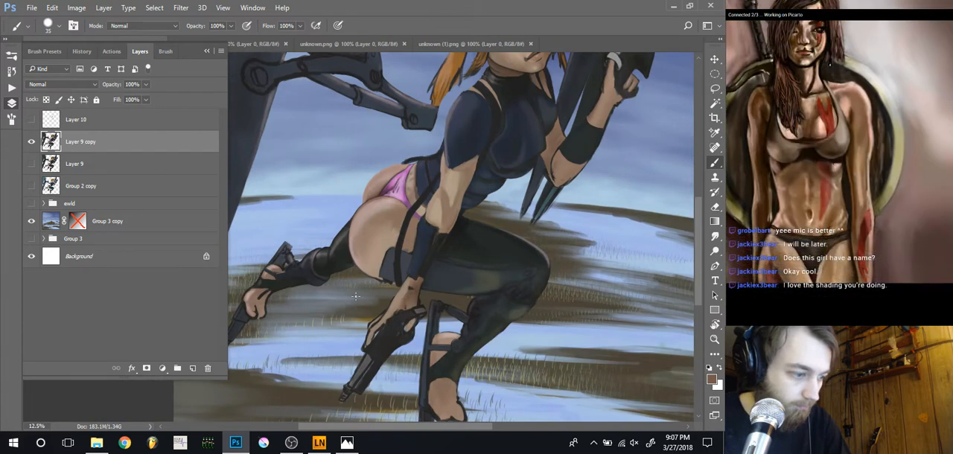
scroll(357, 279, up, 2)
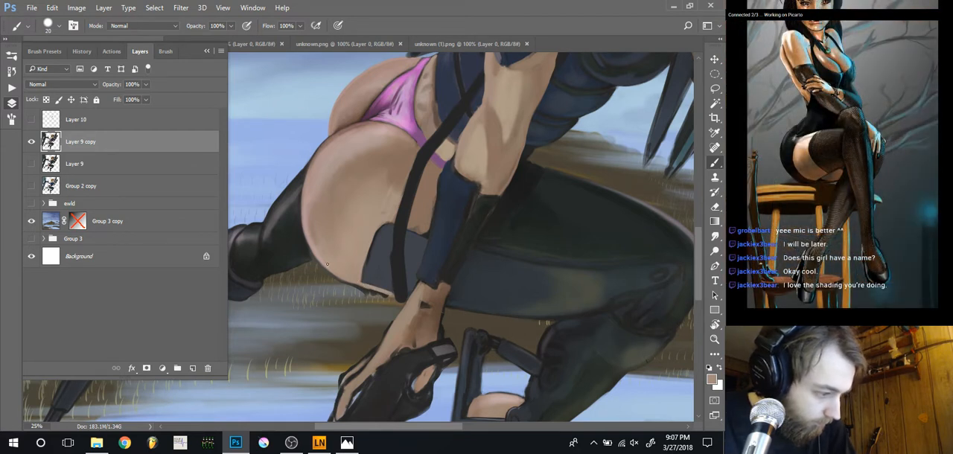
key(e)
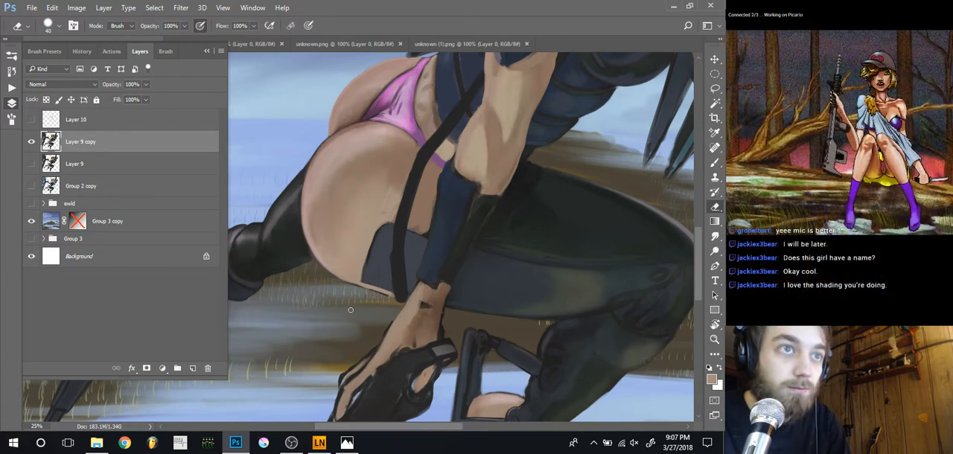
key(b)
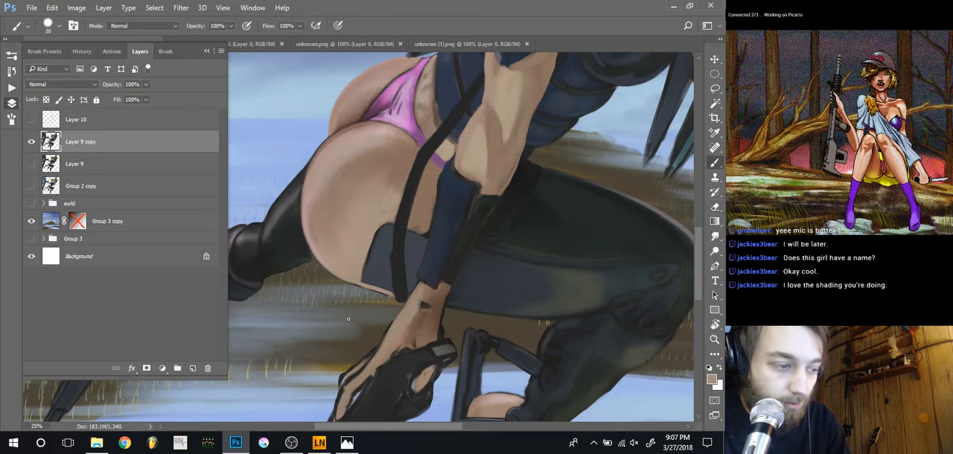
drag(348, 293, 378, 359)
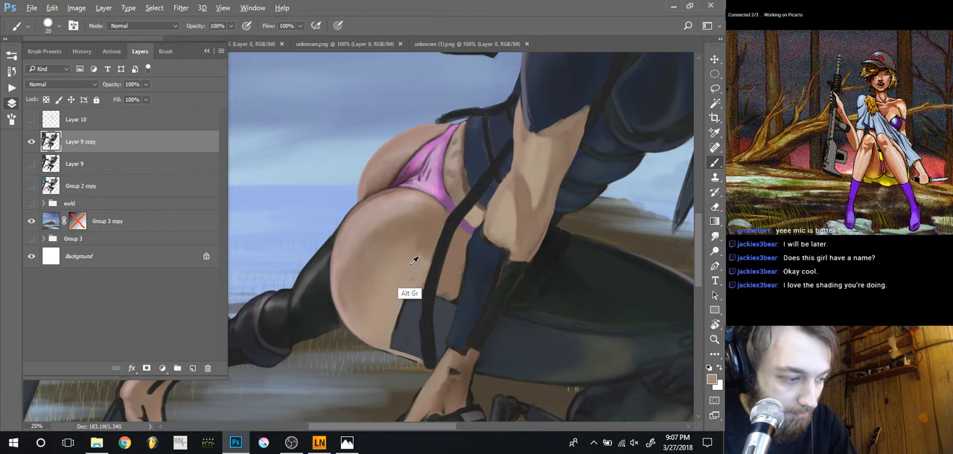
Blend sampled skin tone over the thigh beside the garter strap, enlarging the brush to 70 and up to 100
key(bracketright)
key(bracketright)
key(bracketright)
key(bracketright)
key(bracketright)
key(bracketright)
key(bracketright)
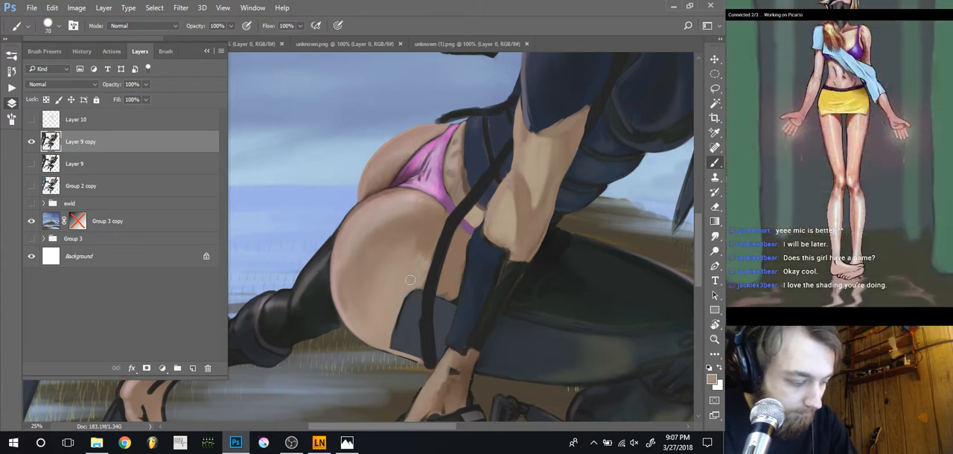
key(bracketright)
key(bracketright)
key(bracketright)
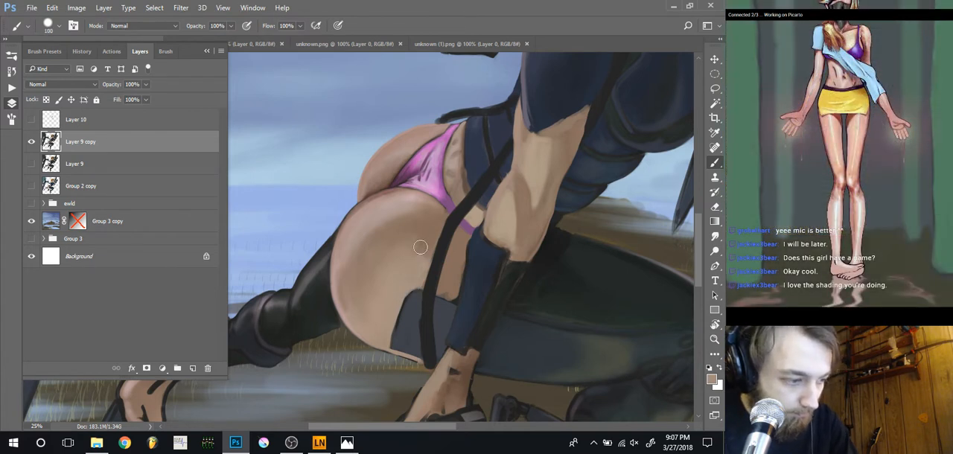
Smooth the thigh and buttock shading with sampled skin tones at 30% opacity, enlarging the brush from 100 to 175
key(3)
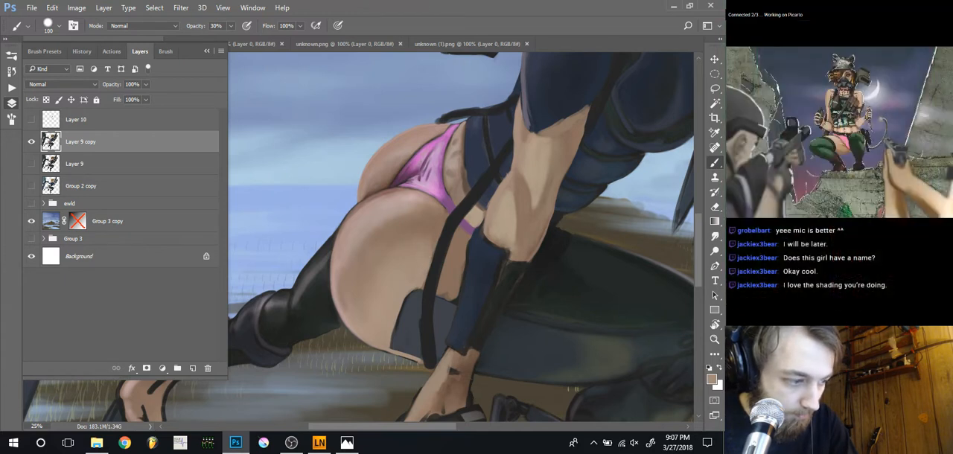
key(alt)
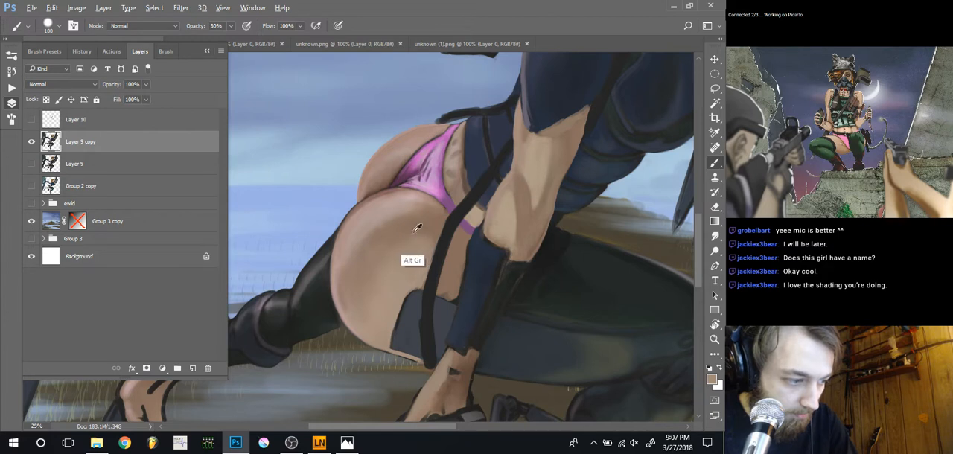
key(bracketright)
key(bracketright)
key(bracketright)
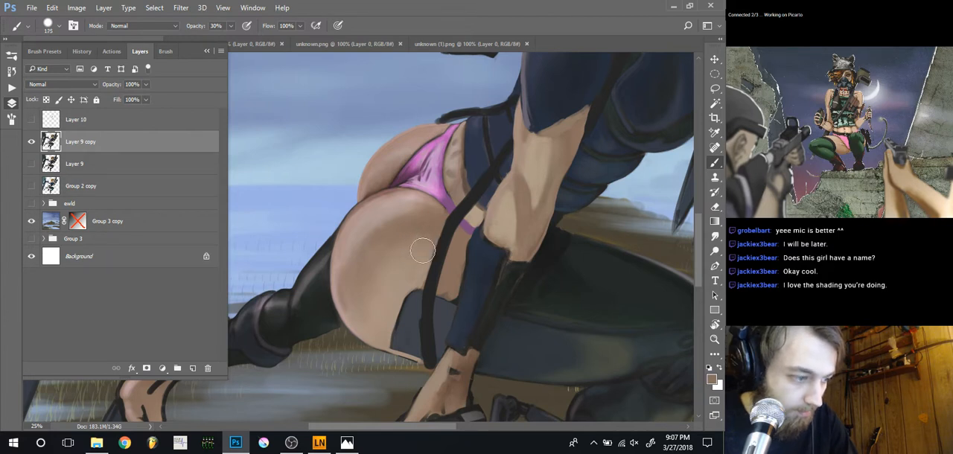
key(ctrl+minus)
key(ctrl+minus)
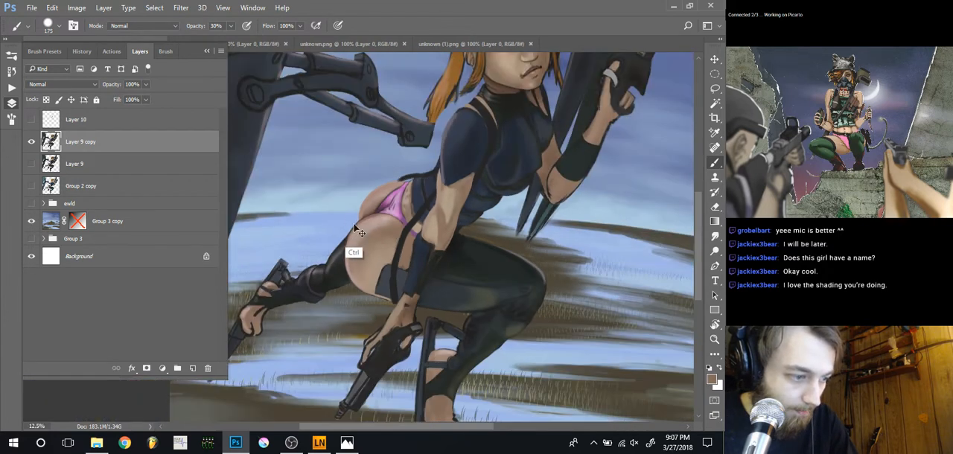
key(ctrl+plus)
key(ctrl+plus)
key(ctrl+plus)
drag(415, 213, 394, 255)
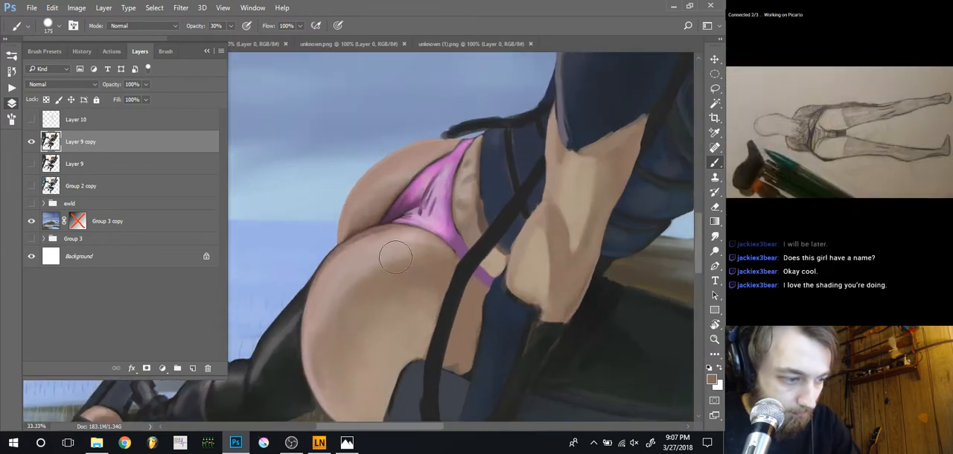
Repaint the garter strap from the waist to the stocking band in sampled dark colour at brush size 30 and 100% opacity
alt+click(451, 296)
key(bracketleft)
key(bracketleft)
key(bracketleft)
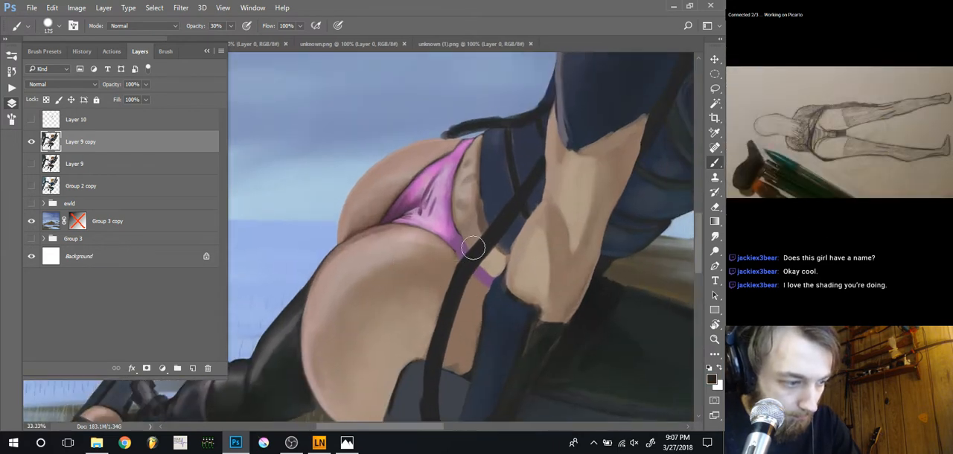
key(bracketleft)
key(bracketleft)
key(bracketleft)
key(bracketleft)
key(bracketleft)
key(bracketleft)
key(bracketleft)
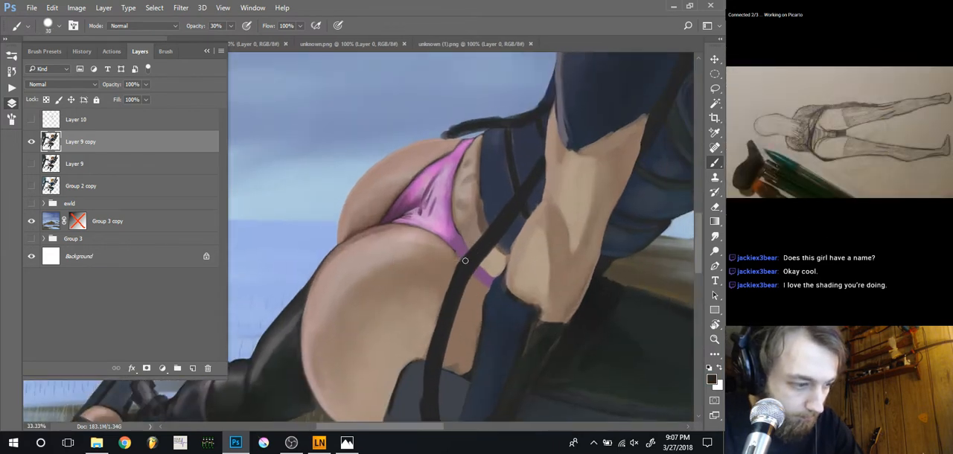
key(0)
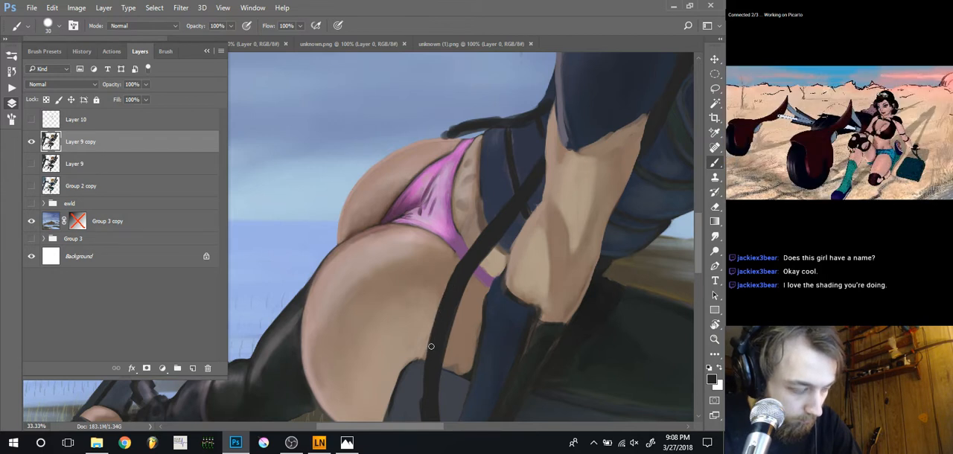
drag(419, 319, 433, 255)
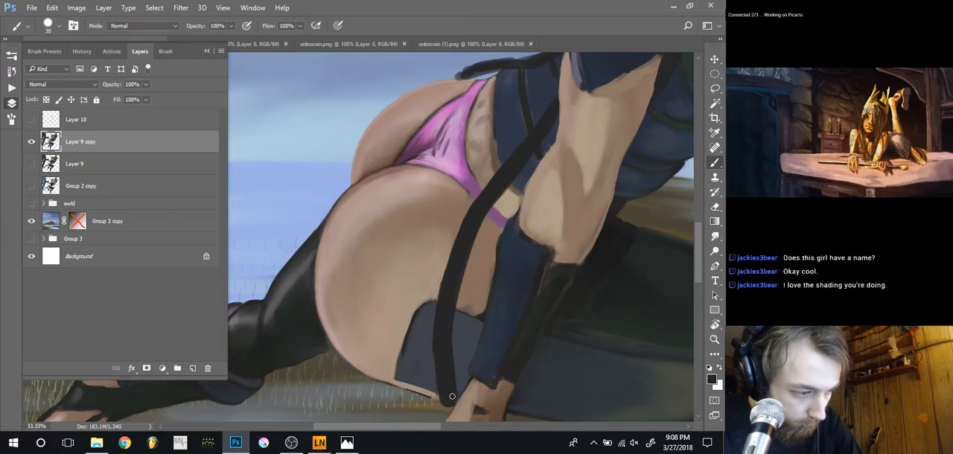
Clean up the skin patch between strap and glove along the stocking band's upper edge with sampled skin colour at brush sizes 10 to 25
alt+click(481, 292)
key(bracketleft)
key(bracketleft)
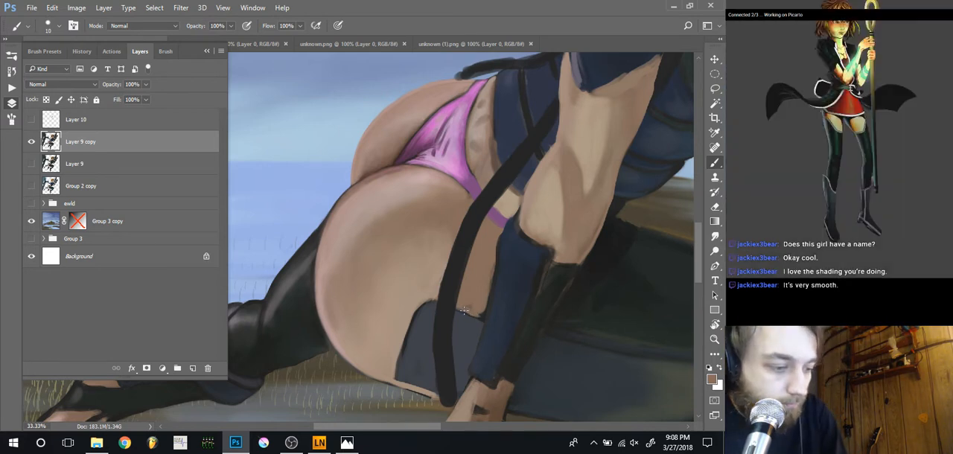
key(bracketright)
key(bracketright)
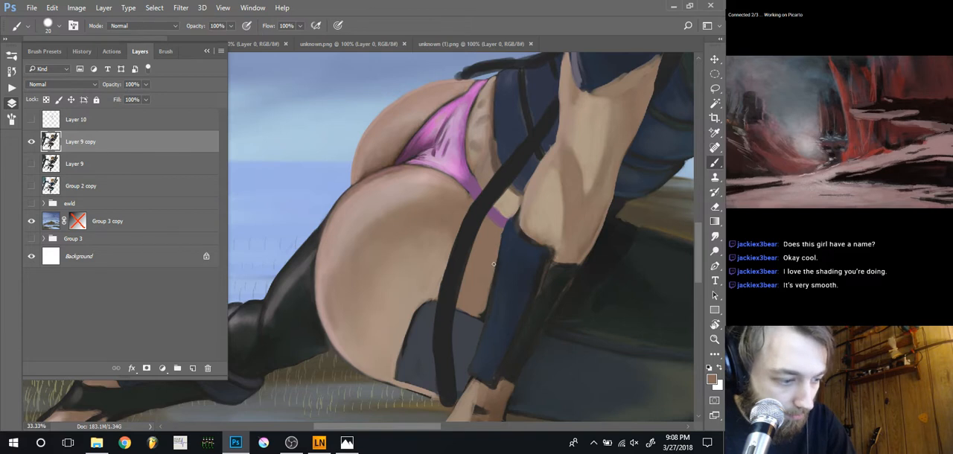
key(bracketleft)
key(bracketleft)
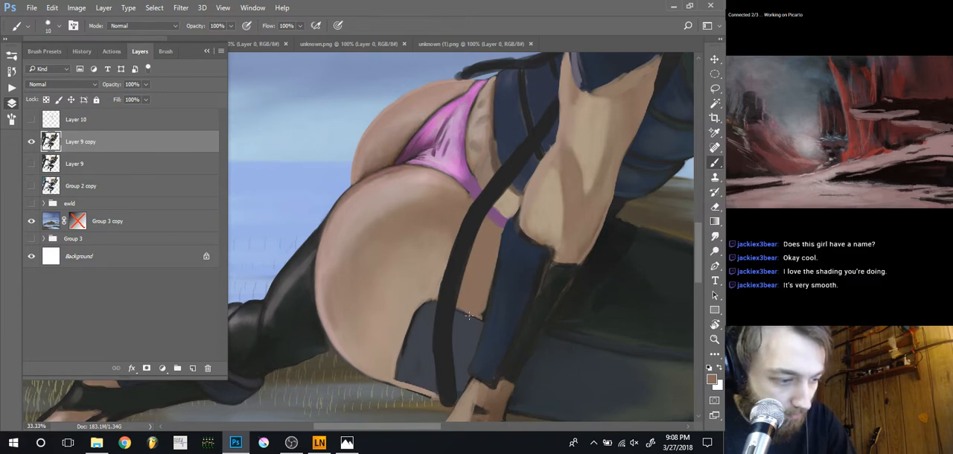
key(bracketright)
key(bracketright)
key(bracketright)
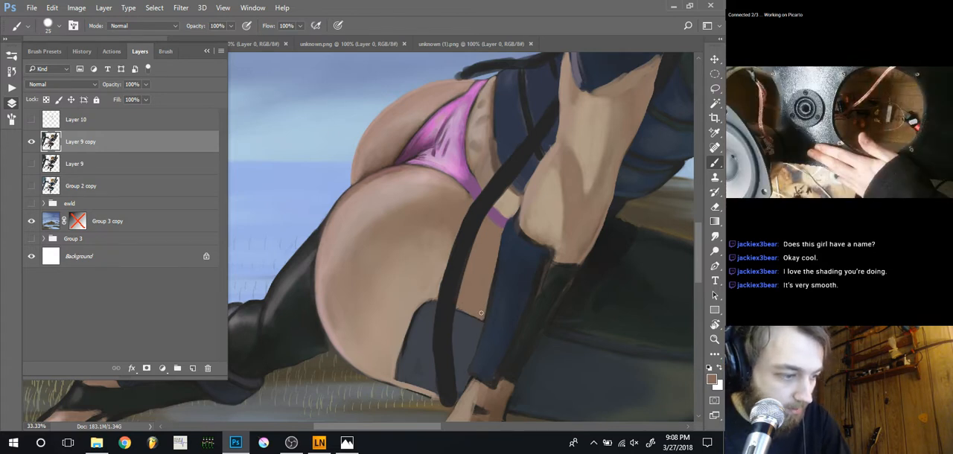
Paint a lighter sampled thigh tone into the skin patch between the strap and glove at brush size 40
alt+click(422, 270)
key(bracketright)
key(bracketright)
key(bracketright)
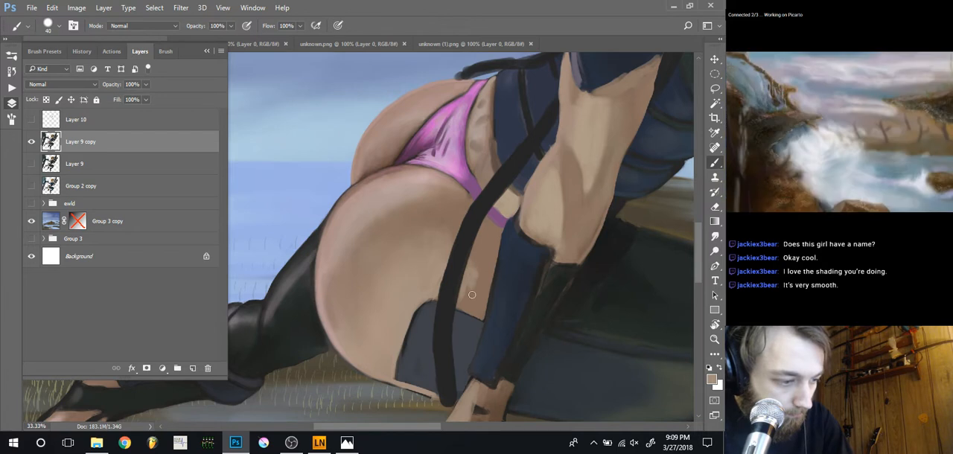
Soften the skin shading on both sides of the garter strap at 30% opacity, reducing the brush from 70 to 20
key(3)
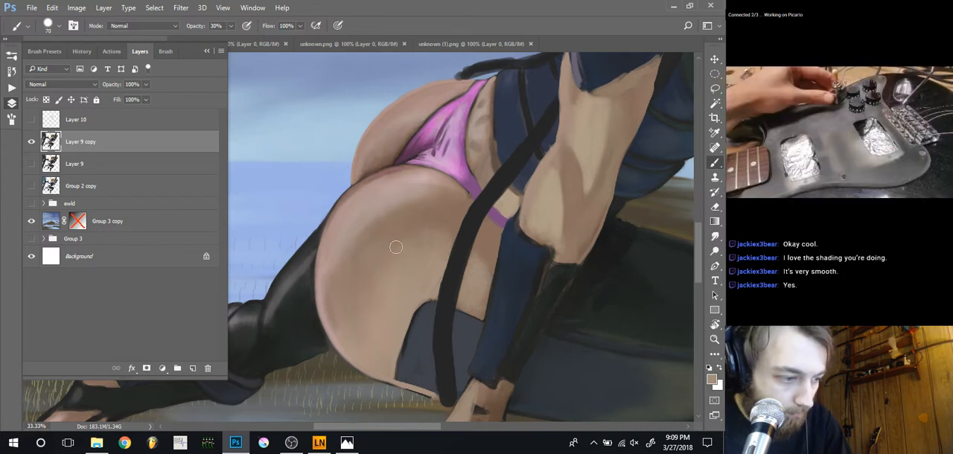
alt+click(434, 214)
key([)
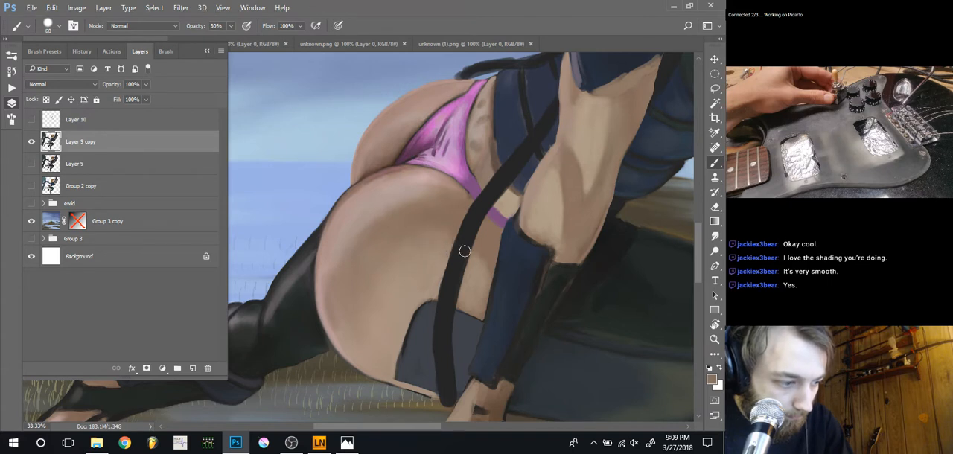
key([)
key([)
key([)
key([)
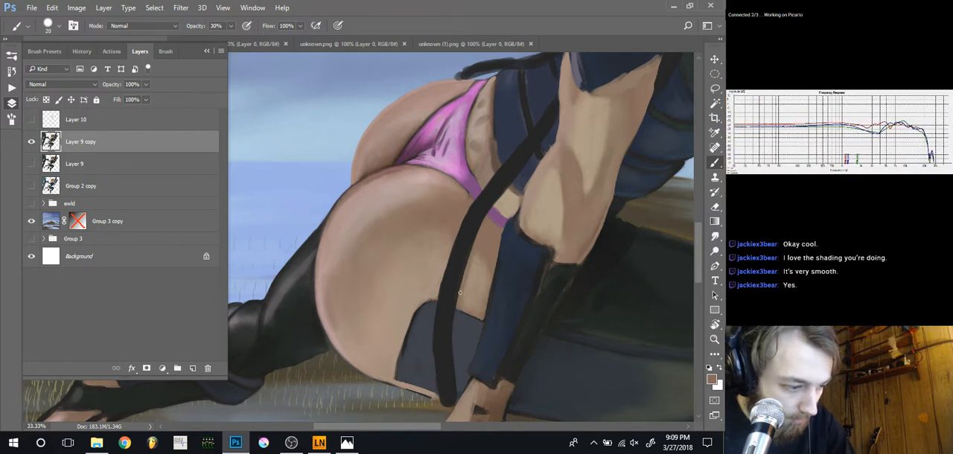
Touch up the garter strap's edge over the stocking band with sampled dark colour at brush size 20 and 30% opacity
alt+click(533, 368)
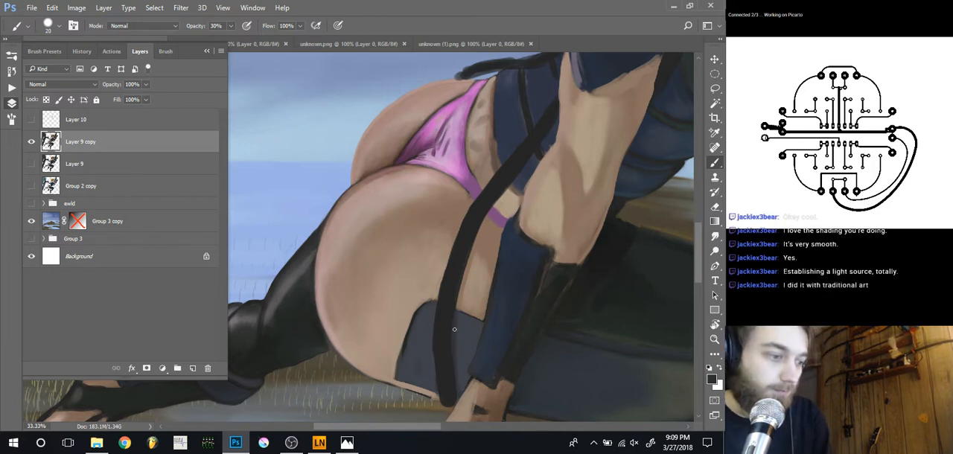
key(ctrl+minus)
key(ctrl+minus)
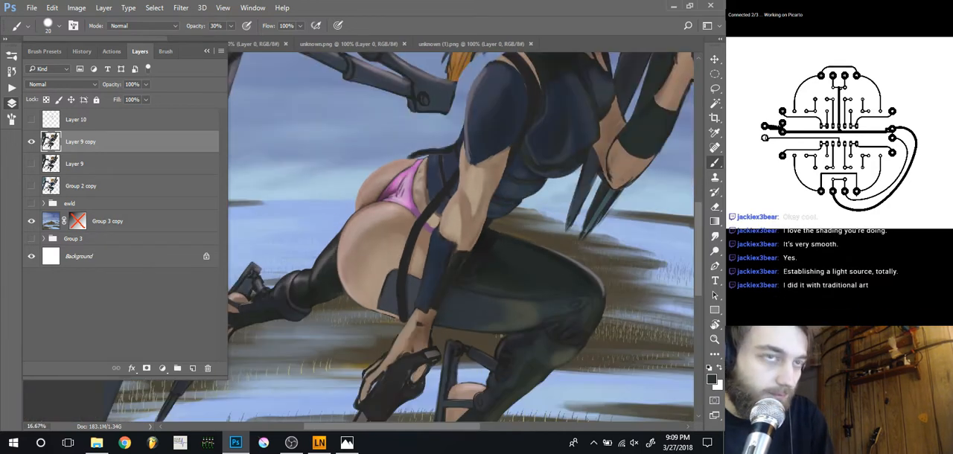
drag(352, 333, 355, 314)
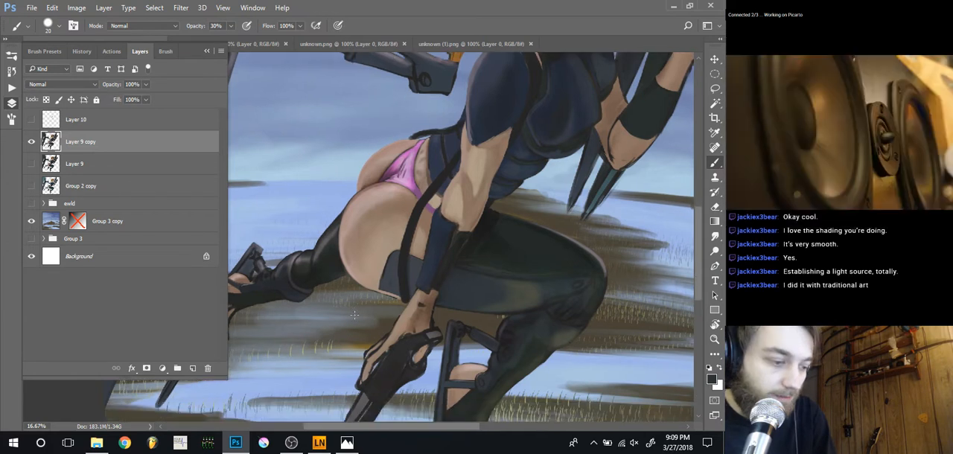
Erase the garter strap's end that overhangs the thigh's lower edge, reducing the eraser from size 40 to 15
key(ctrl+plus)
key(ctrl+plus)
key(ctrl+plus)
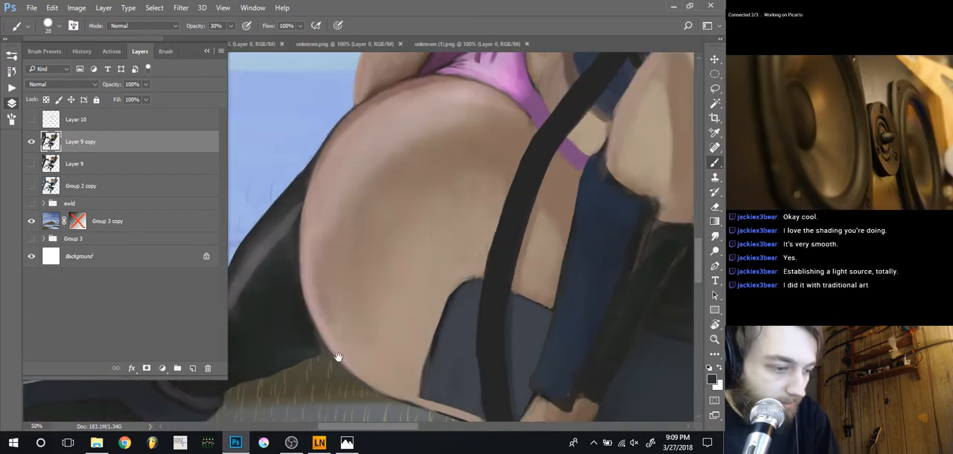
drag(340, 362, 372, 238)
key(e)
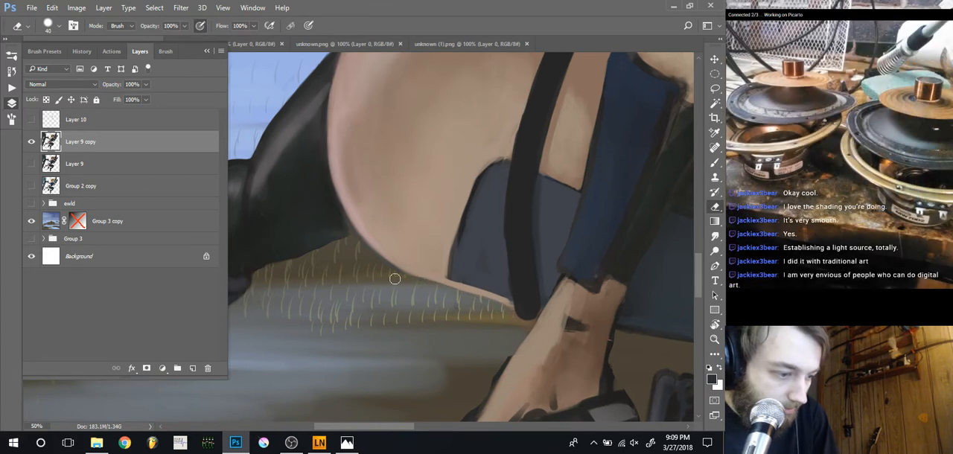
drag(526, 322, 502, 313)
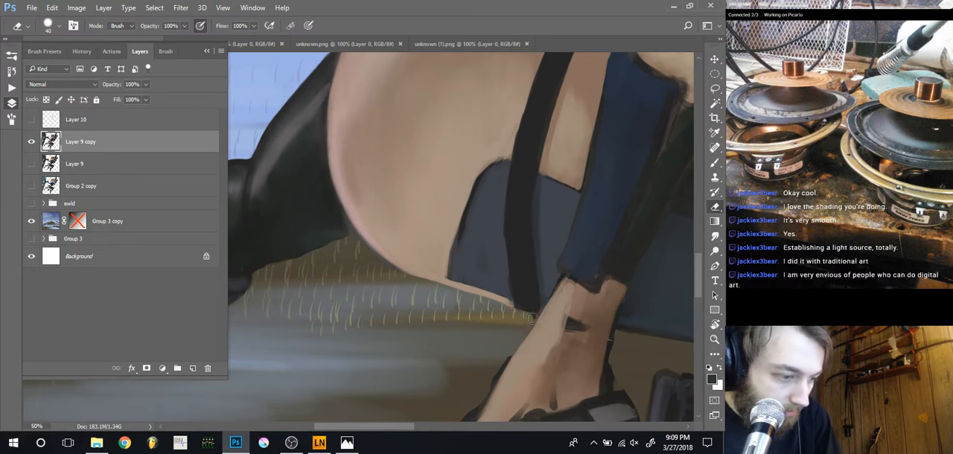
key(bracketleft)
key(bracketleft)
key(bracketleft)
key(bracketleft)
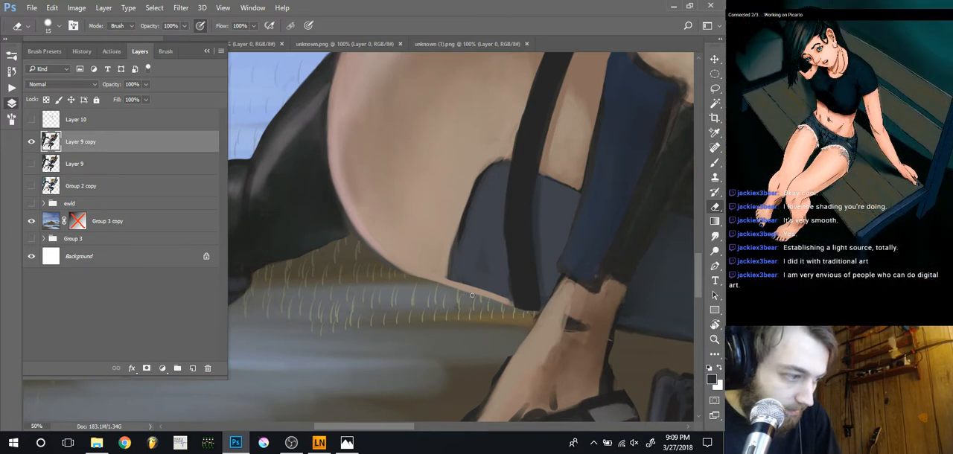
Repaint the thigh's lower contour with sampled pinkish skin colour at 30% opacity, using brush sizes 10 to 25
key(b)
alt+click(362, 218)
key(bracketleft)
key(bracketleft)
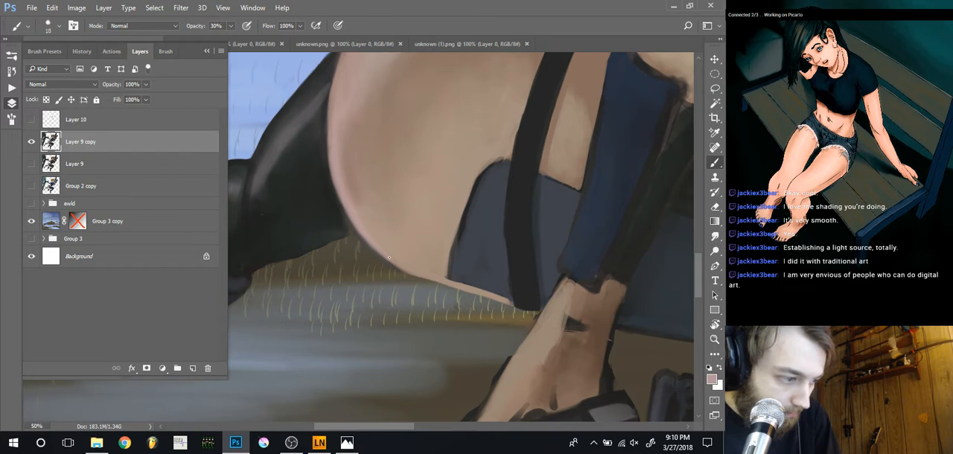
key(bracketright)
key(bracketright)
key(bracketright)
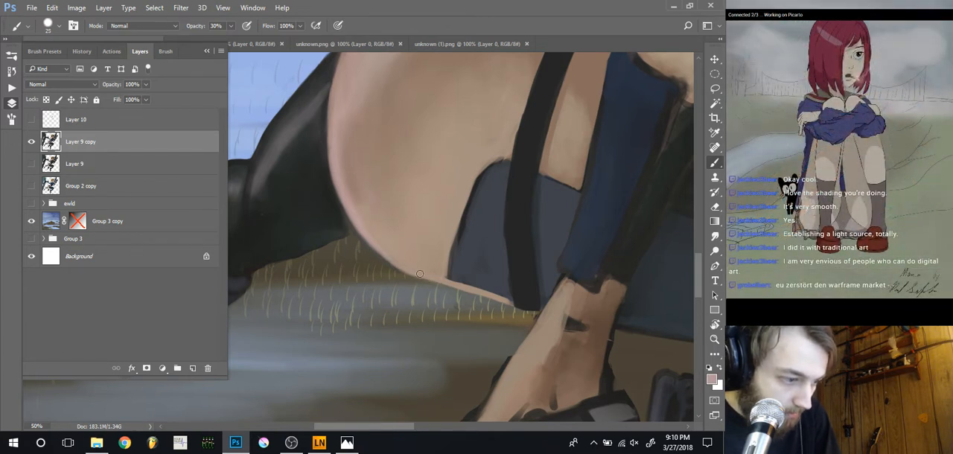
drag(419, 276, 468, 293)
Examine the whole figure and the mechanical arm's tip beside the shoulder, sampling the arm's dark colour
key(ctrl+minus)
key(ctrl+minus)
key(ctrl+minus)
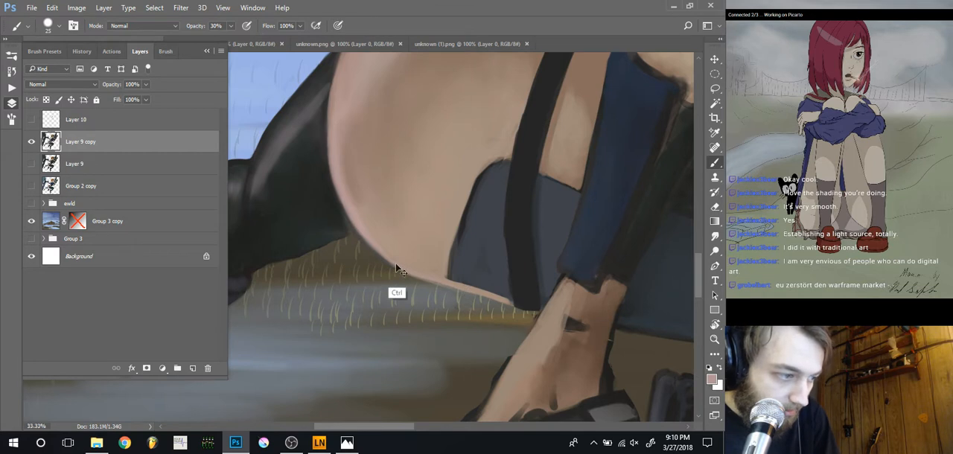
key(ctrl+minus)
drag(343, 247, 483, 367)
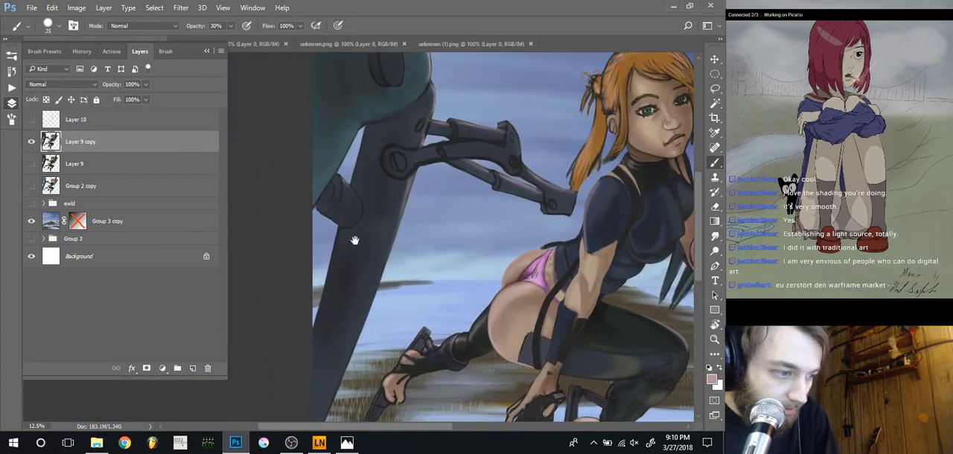
drag(478, 289, 371, 294)
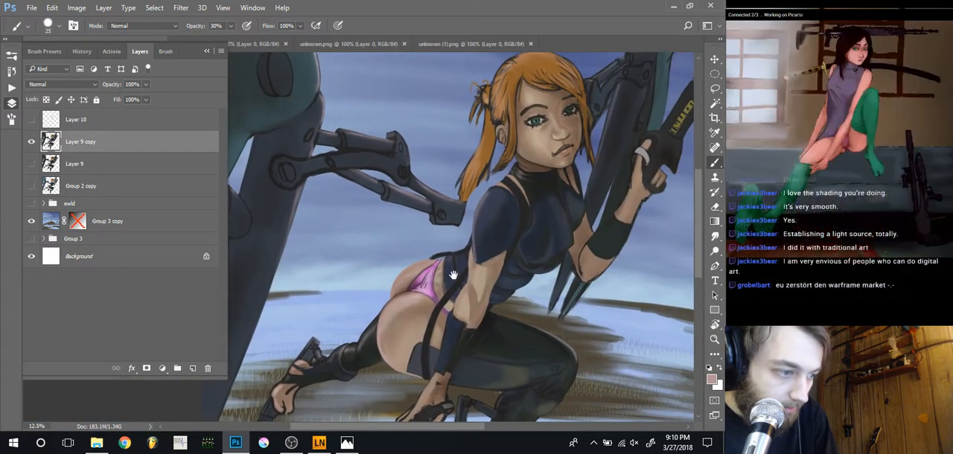
drag(451, 270, 396, 293)
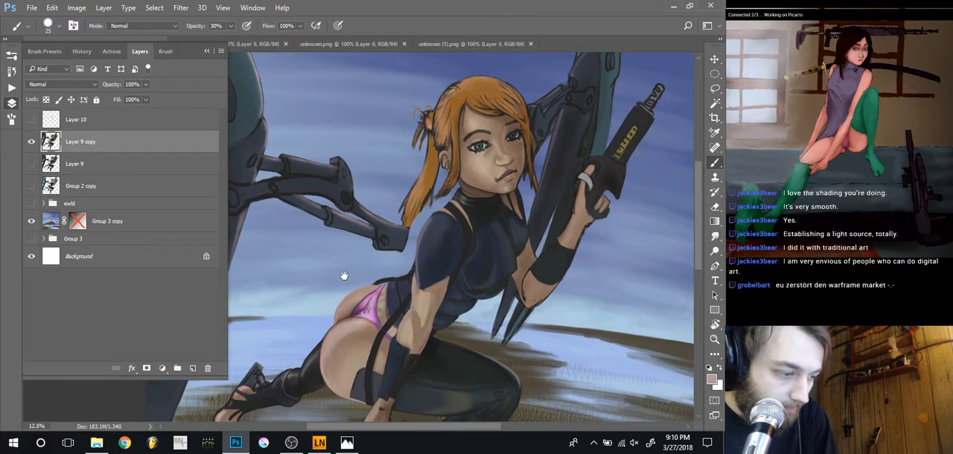
key(ctrl+plus)
key(ctrl+plus)
drag(425, 256, 402, 301)
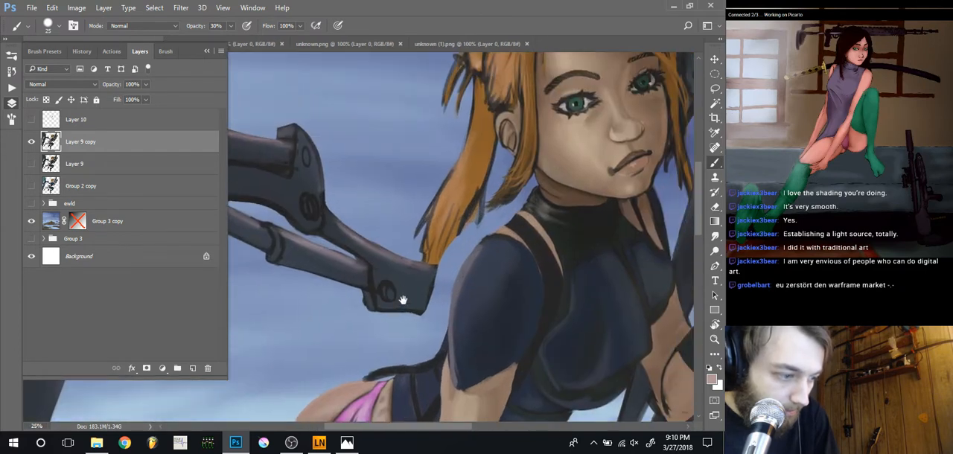
alt+click(419, 285)
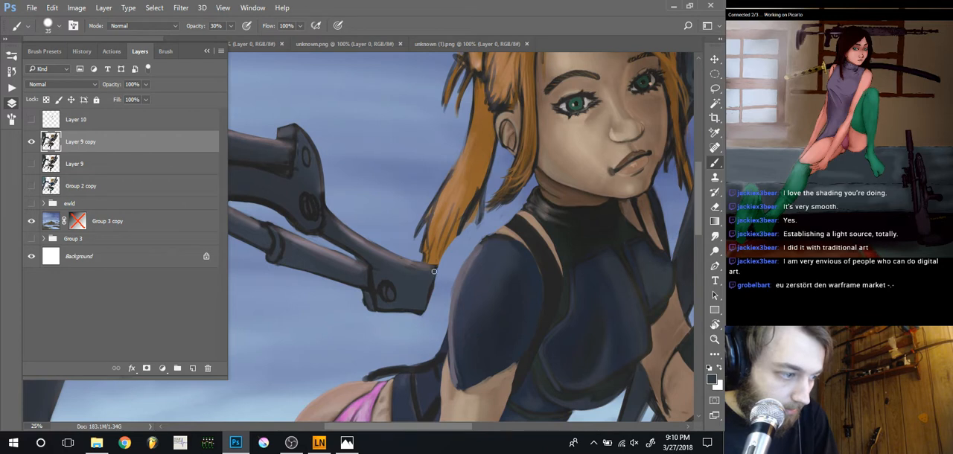
key(ctrl+minus)
key(ctrl+minus)
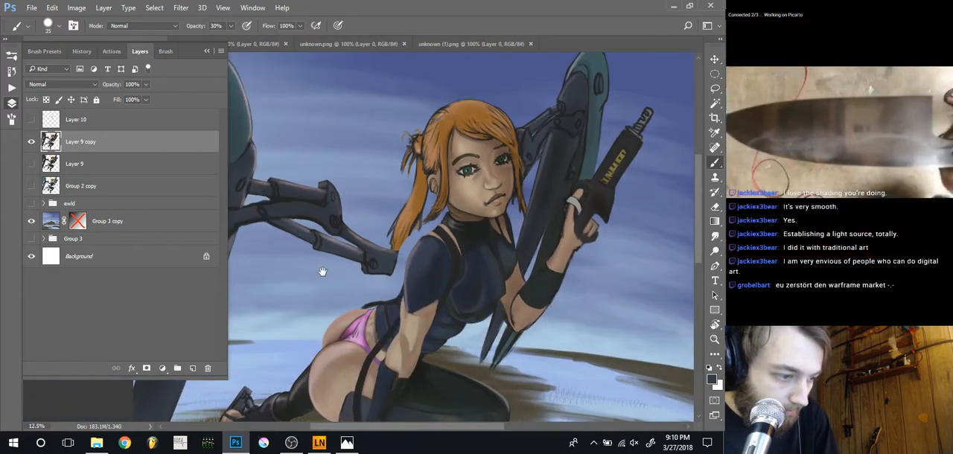
Lasso the mechanical arm behind the figure, warp its tip toward the shoulder and clear the selection
drag(350, 280, 429, 289)
key(l)
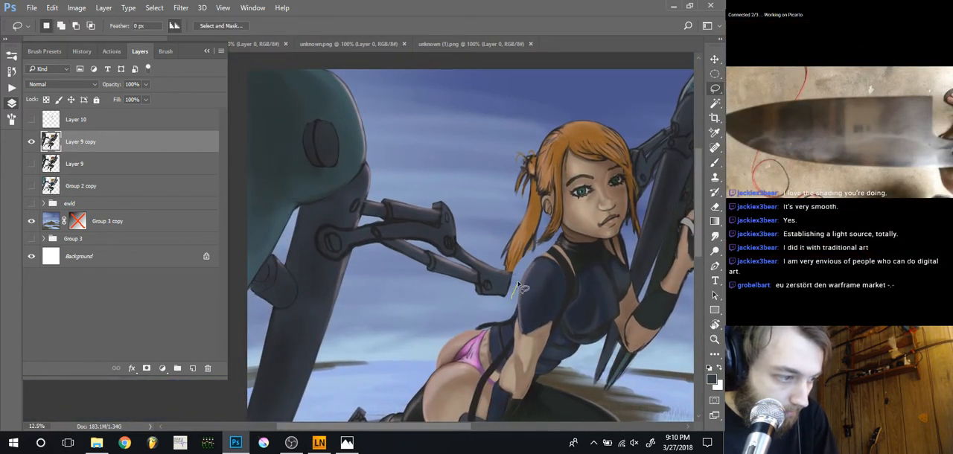
mouse_move(500, 269)
mouse_down()
mouse_move(447, 196)
mouse_move(395, 189)
mouse_move(360, 249)
mouse_move(364, 278)
mouse_move(494, 305)
mouse_move(485, 276)
mouse_move(520, 303)
mouse_up()
key(ctrl+t)
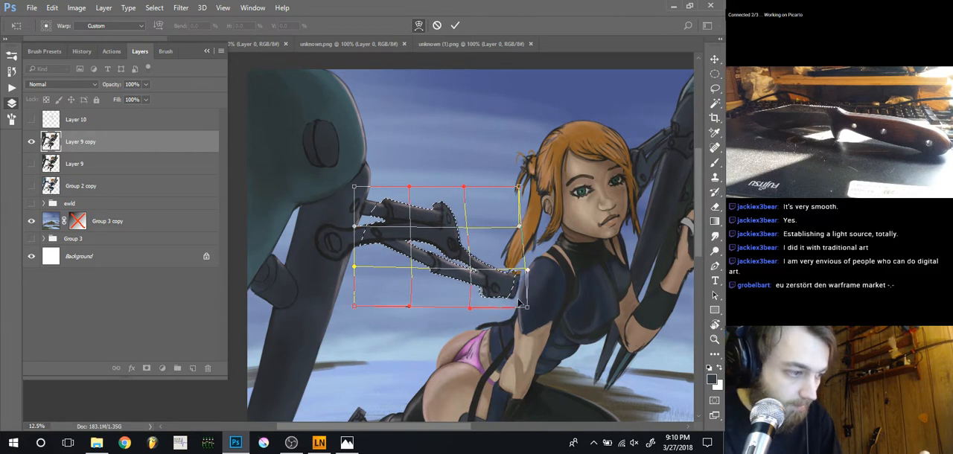
click(715, 88)
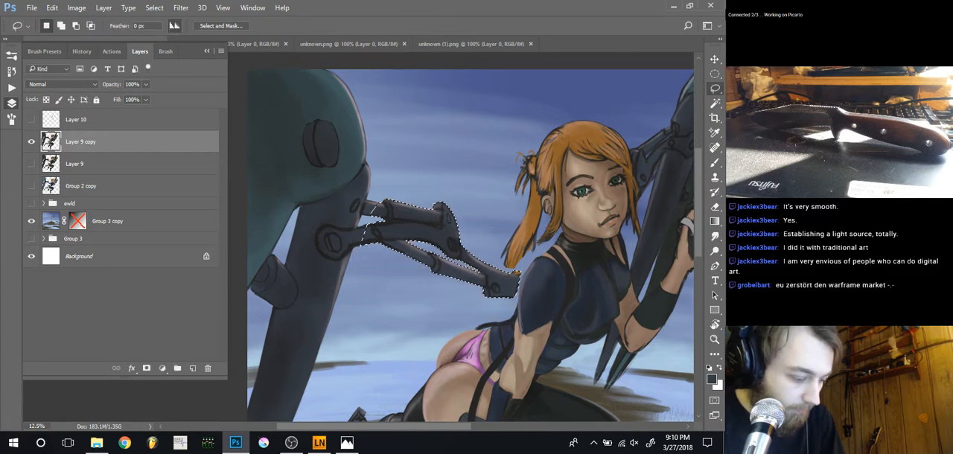
key(ctrl+d)
Touch up the dark outlines around the mechanical arm's joint at brush size 35 and 100% opacity
key(ctrl+plus)
key(ctrl+plus)
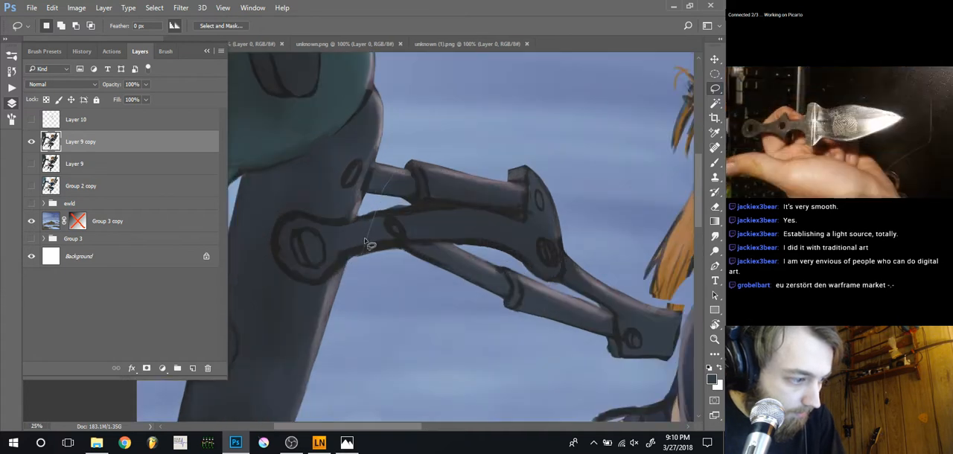
key(b)
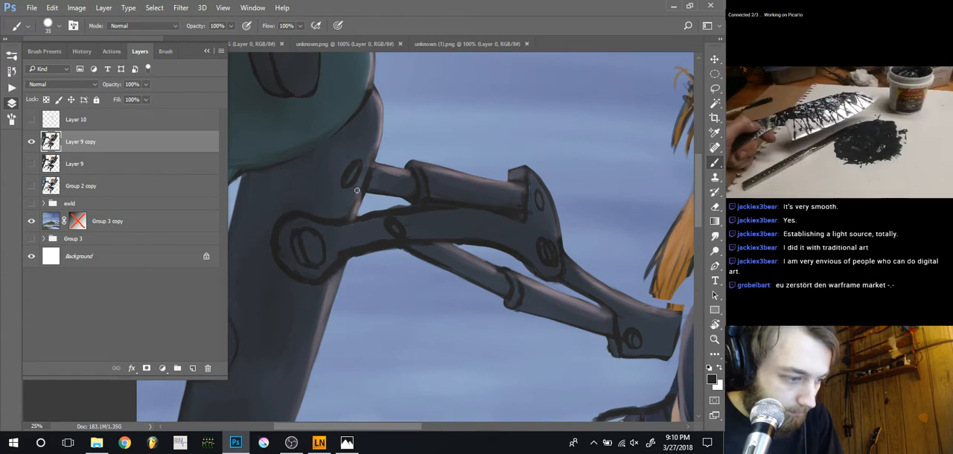
Extend the mechanical arm's tip and upper edge to the shoulder with sampled arm colours at brush size 25
drag(496, 311, 368, 266)
drag(491, 287, 426, 298)
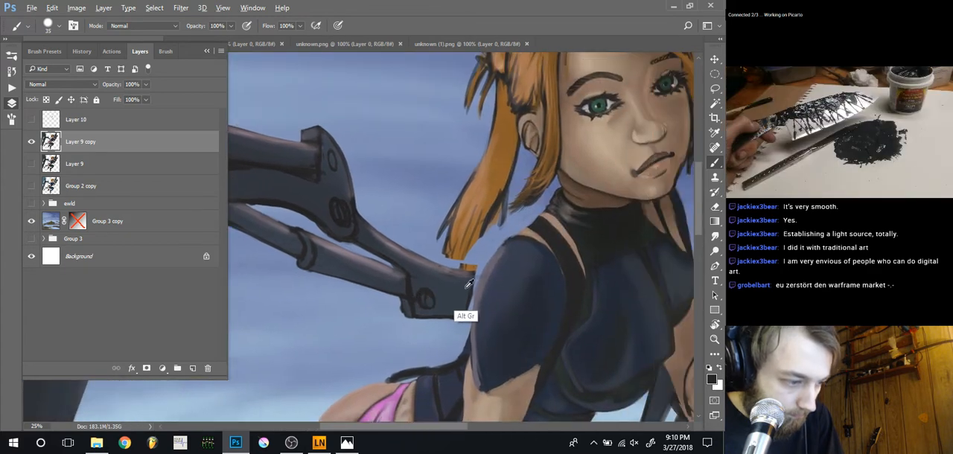
alt+click(465, 285)
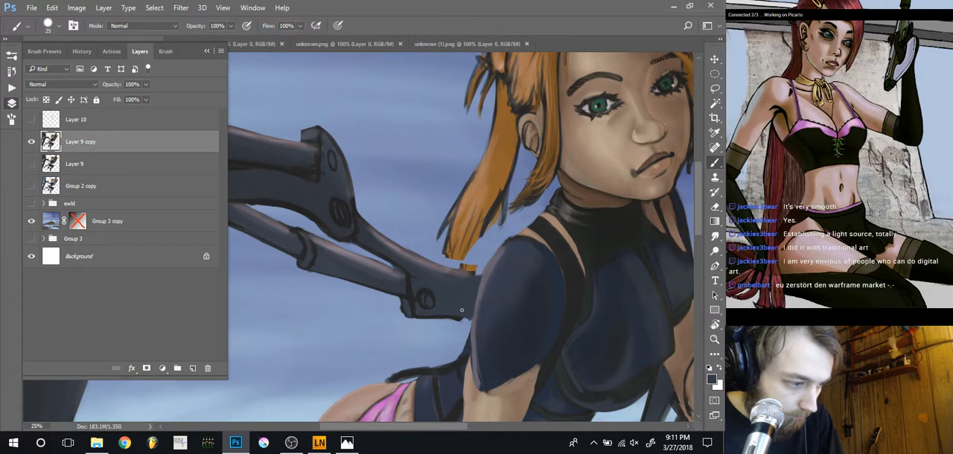
key(alt)
alt+click(483, 270)
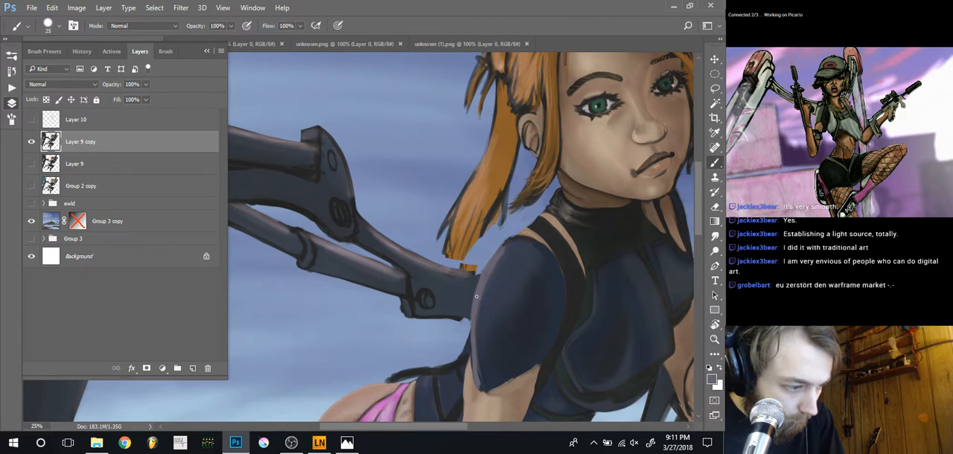
alt+click(450, 264)
drag(455, 270, 479, 273)
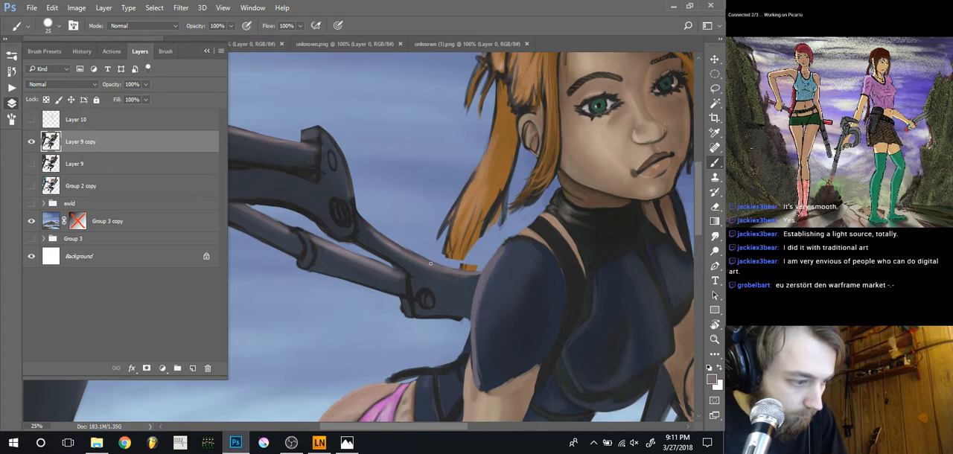
Erase the stray orange hair fragment above the arm's tip and trim the arm's lower edge with eraser sizes 15 to 40
key(e)
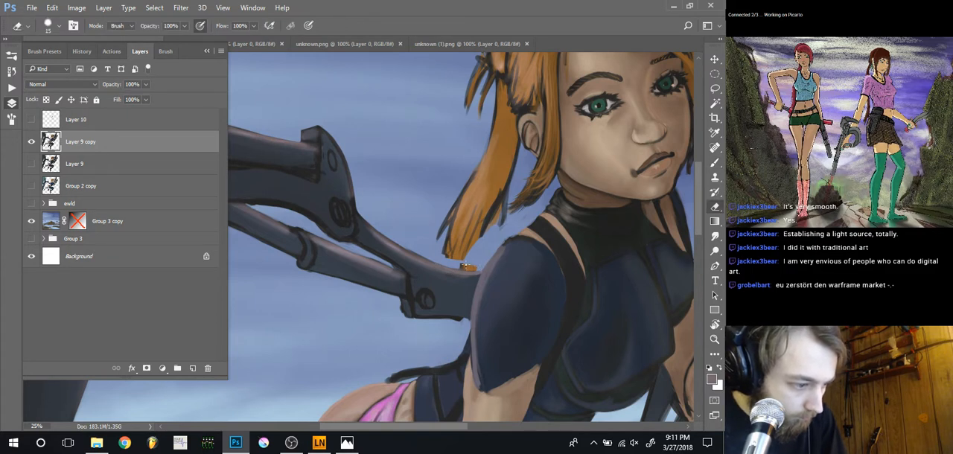
mouse_move(463, 266)
mouse_down()
mouse_move(476, 266)
mouse_move(461, 270)
mouse_up()
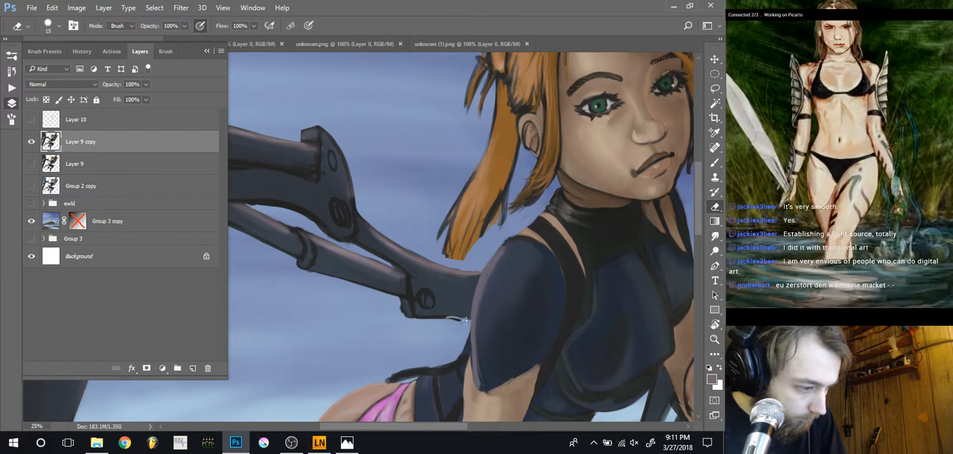
drag(459, 317, 413, 321)
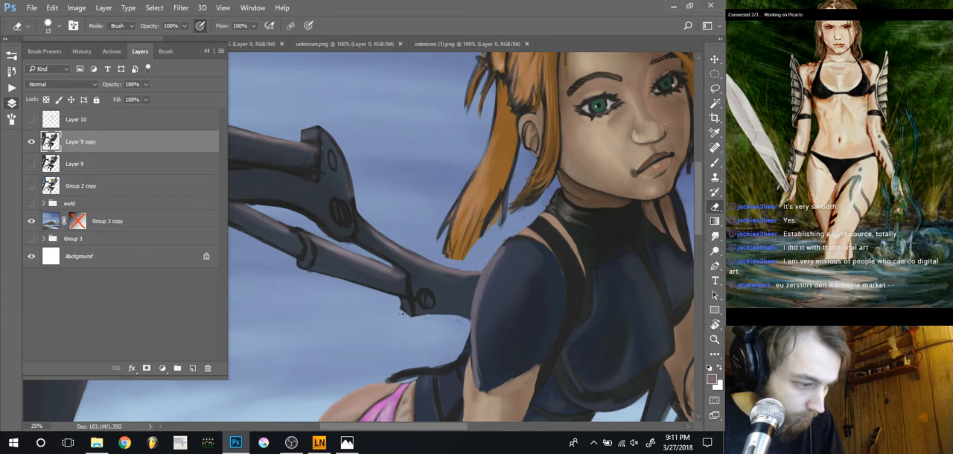
key(bracketright)
key(bracketright)
key(bracketright)
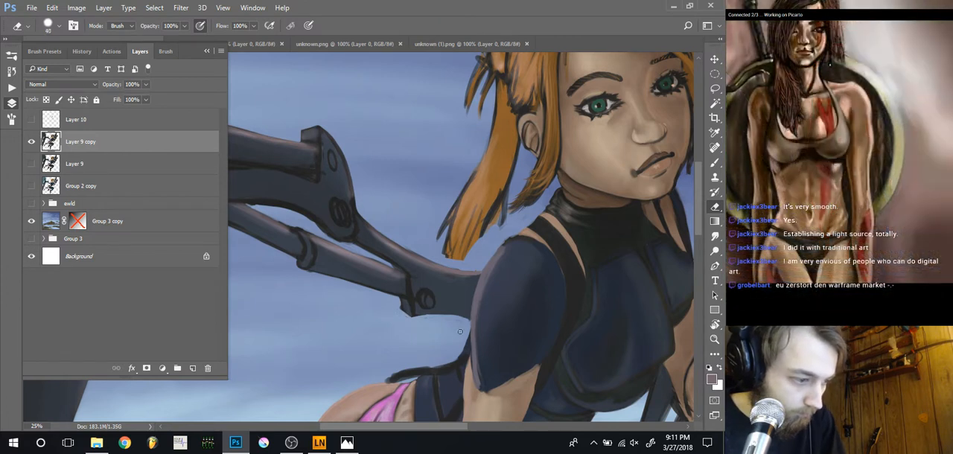
Paint strands at the ponytail's tip with sampled orange hair colour at brush size 10
key(b)
alt+click(457, 269)
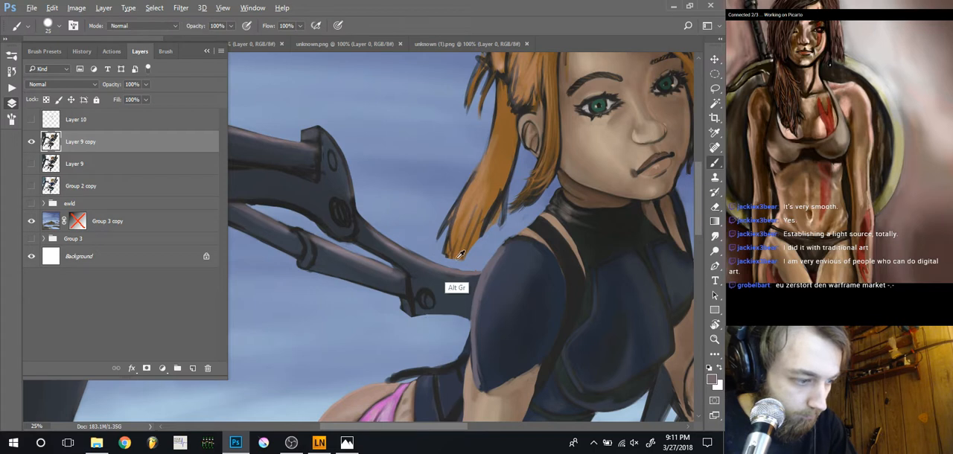
key(bracketleft)
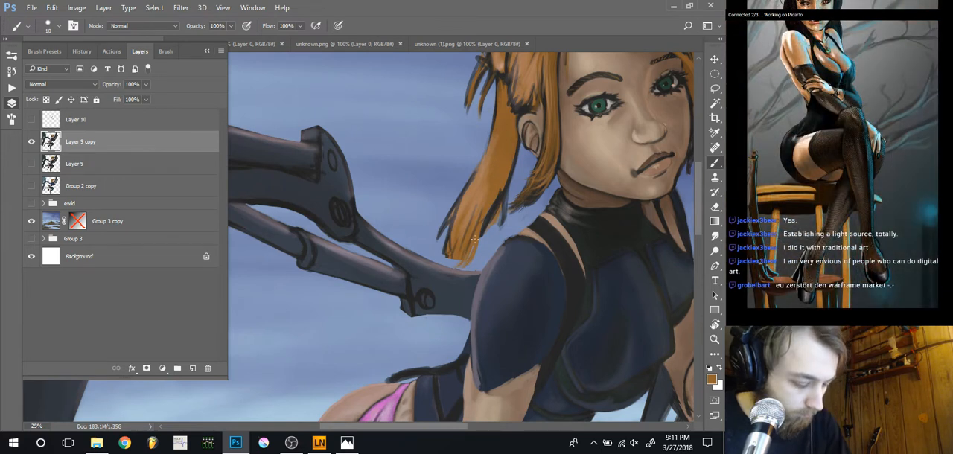
Fill out the ponytail's tip in orange at brush size 35 on a new layer beneath Layer 9 copy, merging both layers
click(75, 170)
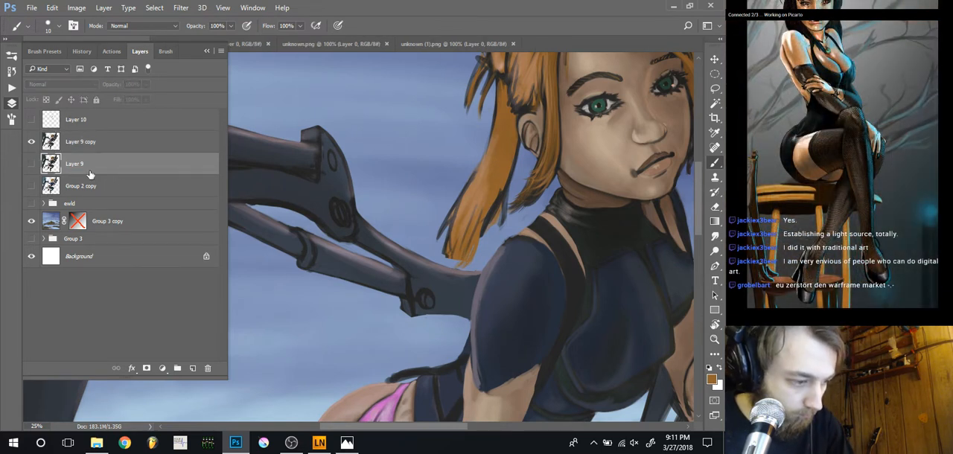
key(ctrl+shift+n)
key(Return)
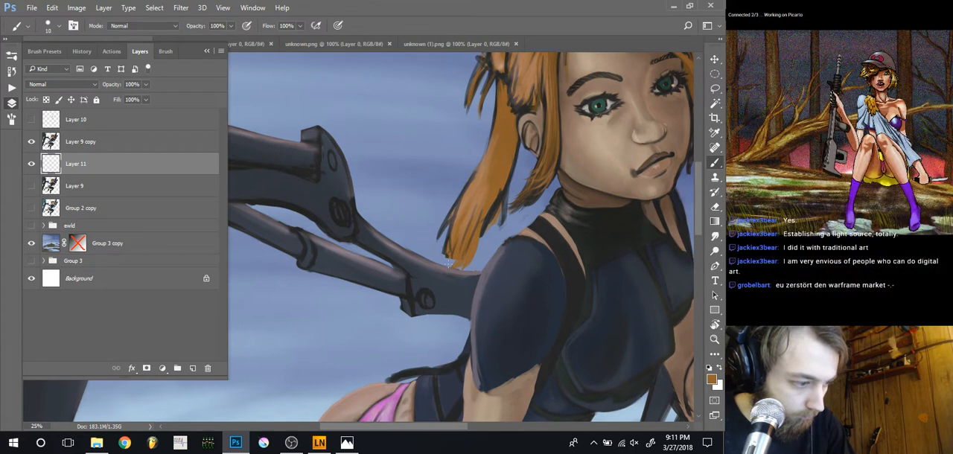
key(bracketright)
key(bracketright)
key(bracketright)
drag(457, 255, 446, 269)
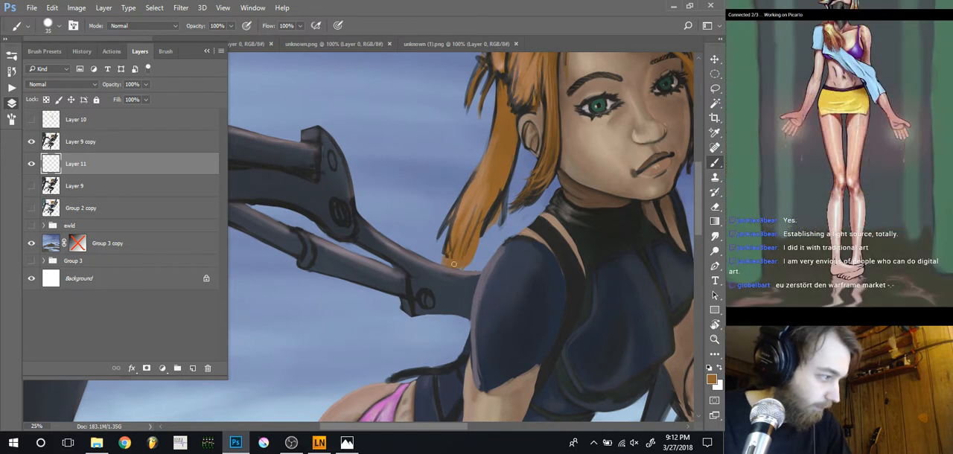
click(87, 143)
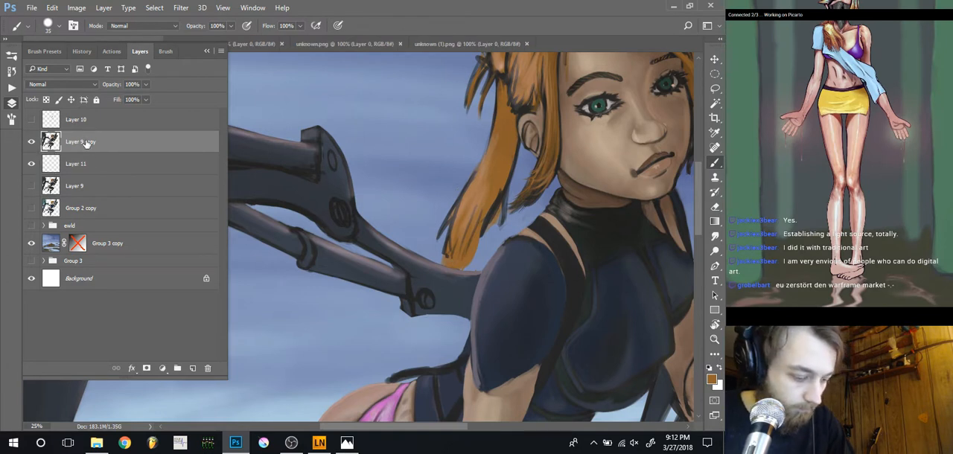
key(ctrl+e)
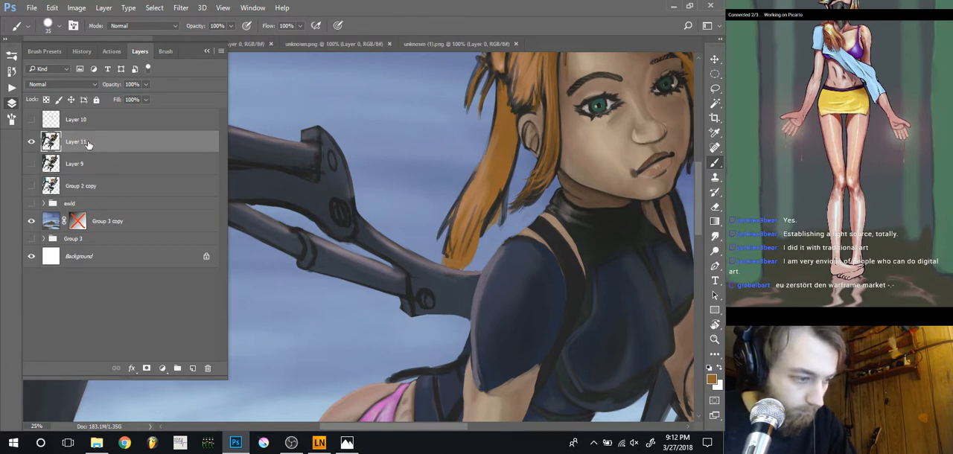
Smudge the ponytail's tip and dark outlines into fine strands with the Smudge tool at size 15 and 100% strength
key(r)
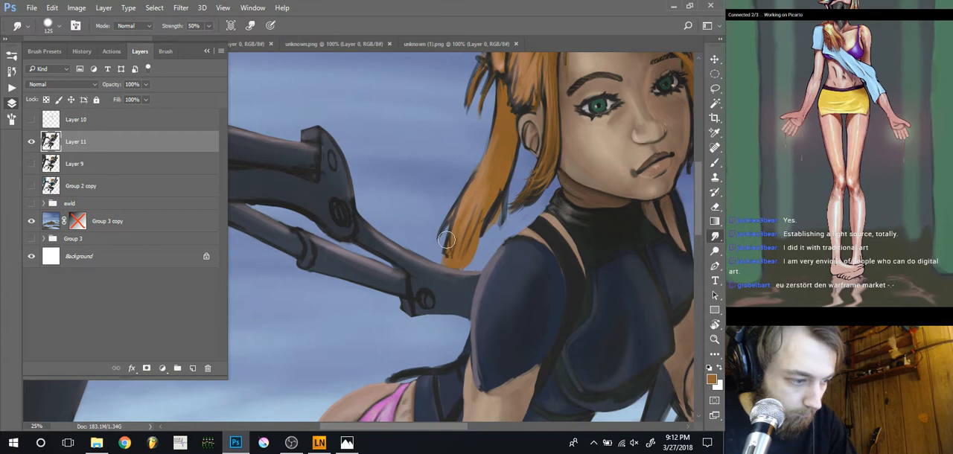
key(bracketleft)
key(bracketleft)
key(bracketleft)
key(bracketleft)
key(bracketleft)
key(bracketleft)
key(bracketleft)
key(bracketleft)
key(bracketleft)
key(bracketleft)
key(bracketleft)
key(bracketleft)
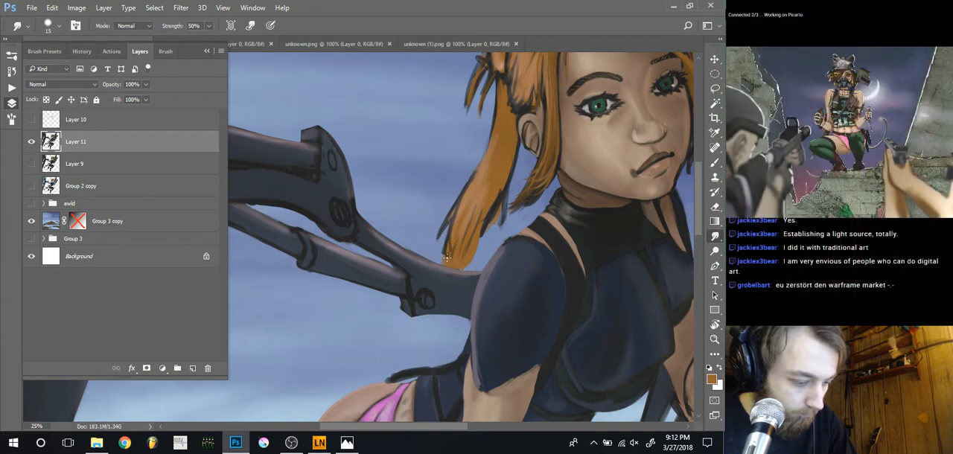
mouse_move(449, 244)
mouse_down()
mouse_move(457, 212)
mouse_move(446, 254)
mouse_up()
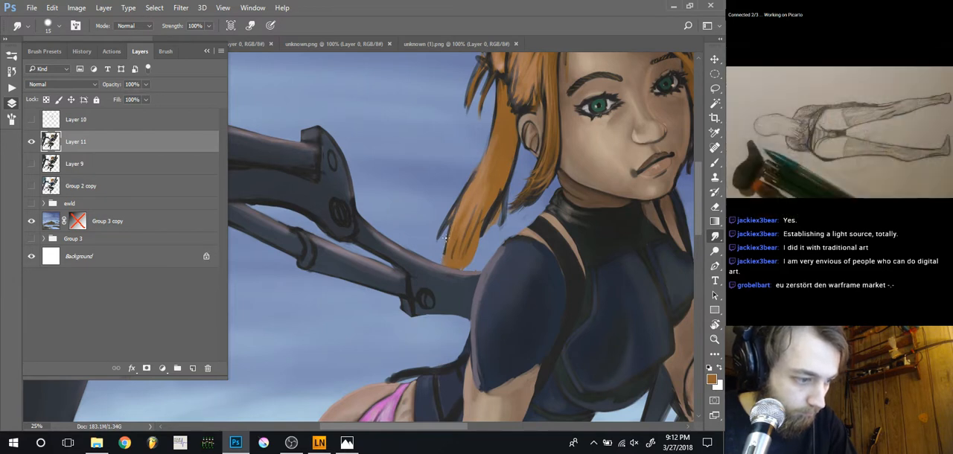
mouse_move(473, 208)
mouse_down()
mouse_move(437, 257)
mouse_move(457, 284)
mouse_up()
drag(467, 257, 448, 284)
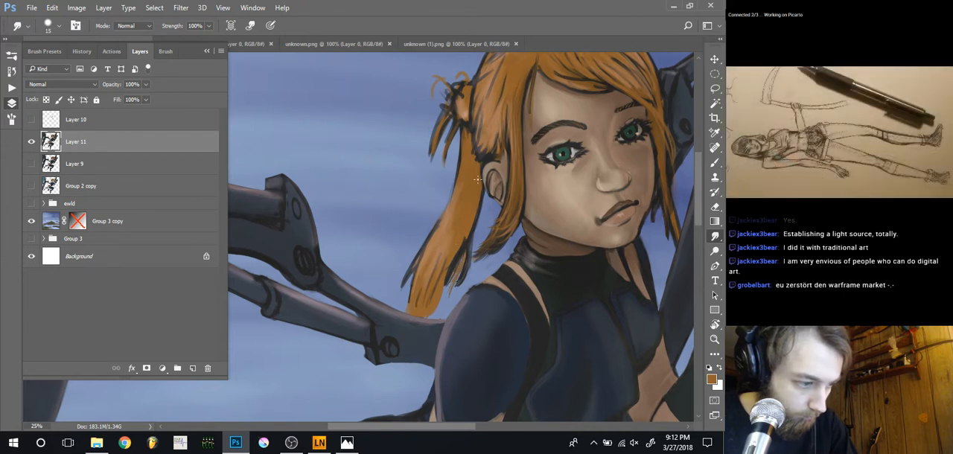
mouse_move(470, 212)
mouse_down()
mouse_move(466, 253)
mouse_move(479, 176)
mouse_move(483, 216)
mouse_move(469, 262)
mouse_move(469, 225)
mouse_move(466, 264)
mouse_up()
mouse_move(469, 232)
mouse_down()
mouse_move(460, 277)
mouse_move(450, 273)
mouse_up()
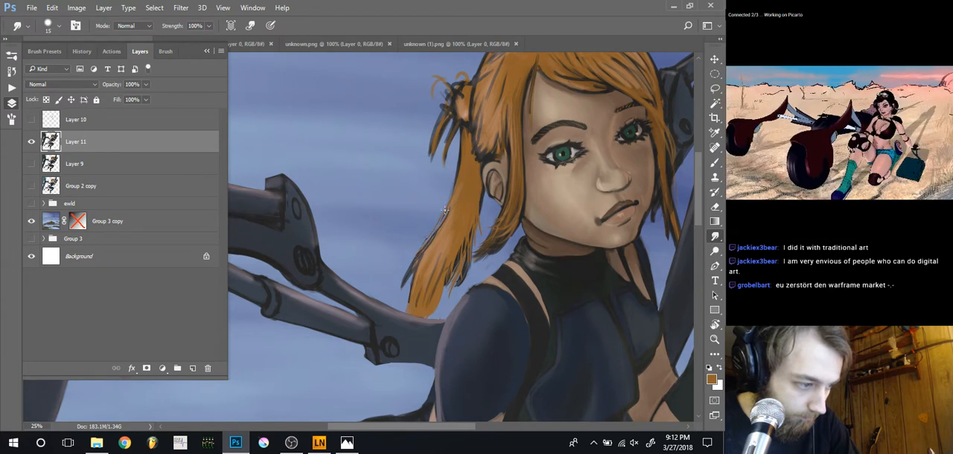
Smudge the ponytail's outer edge into strands at size 30 and clean up its contour with the eraser at size 40
key(bracketright)
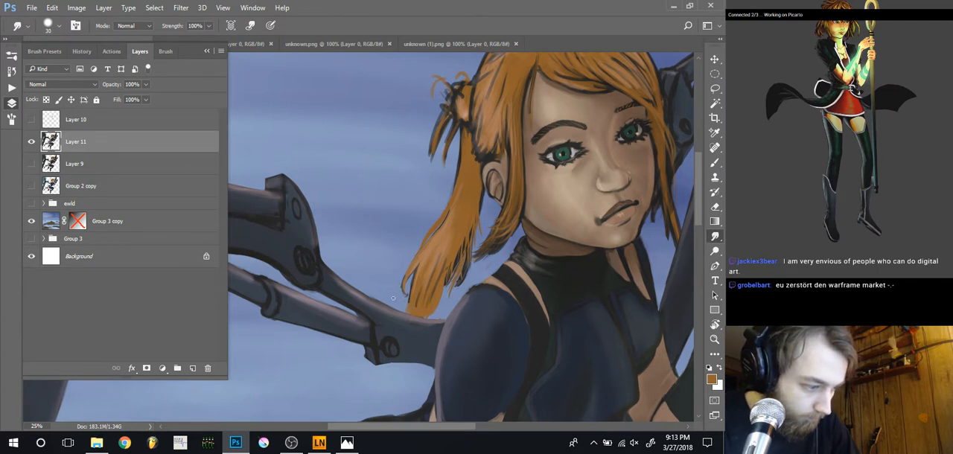
key(e)
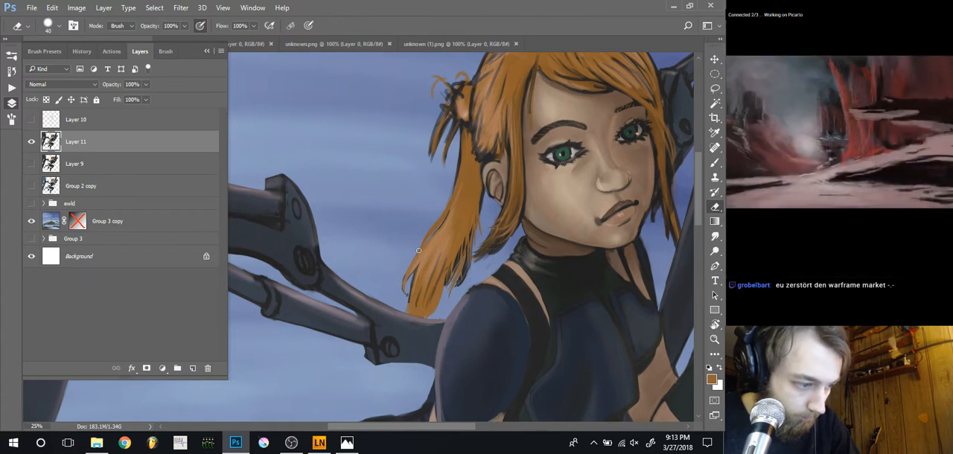
drag(412, 225, 387, 259)
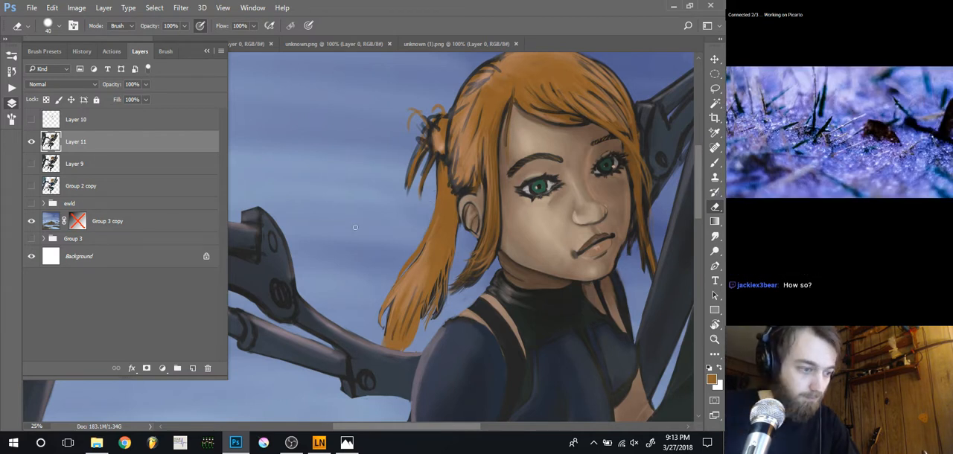
Smudge the loose strands hanging from the hair bun at size 30 and 100% strength
key(r)
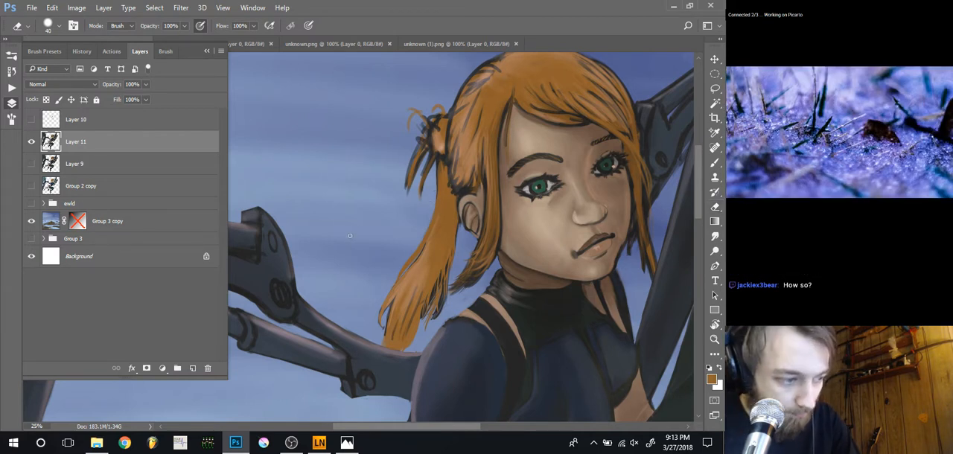
drag(408, 179, 402, 221)
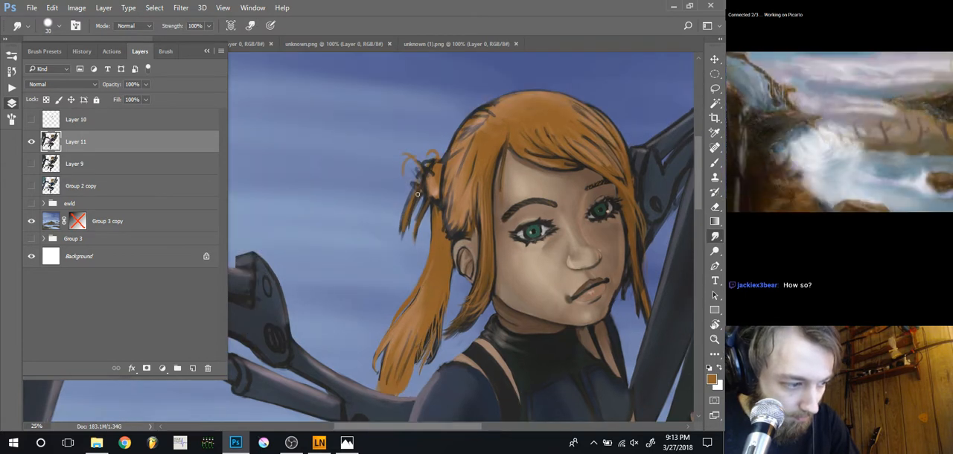
drag(426, 207, 420, 230)
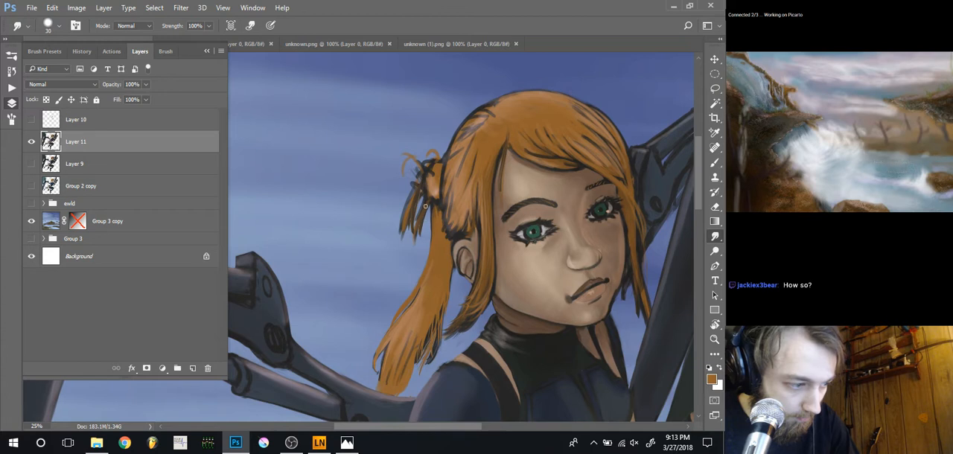
drag(416, 192, 403, 222)
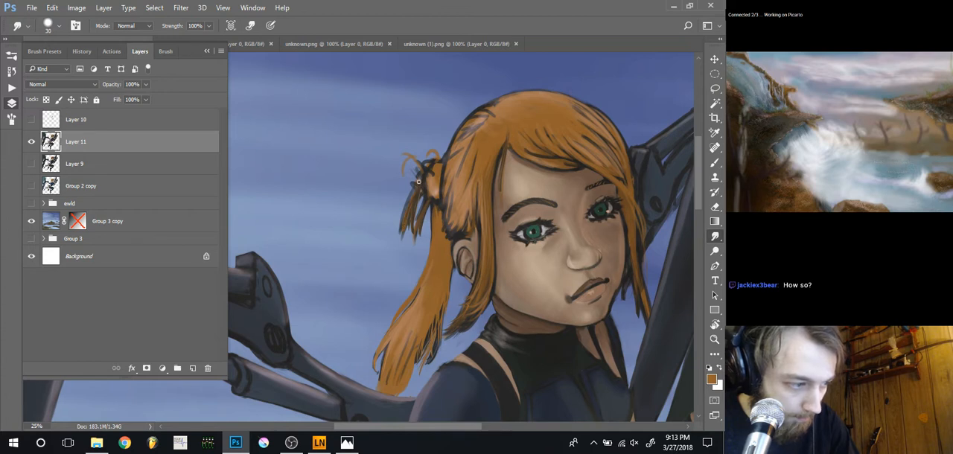
mouse_move(420, 165)
mouse_down()
mouse_move(407, 160)
mouse_move(417, 174)
mouse_up()
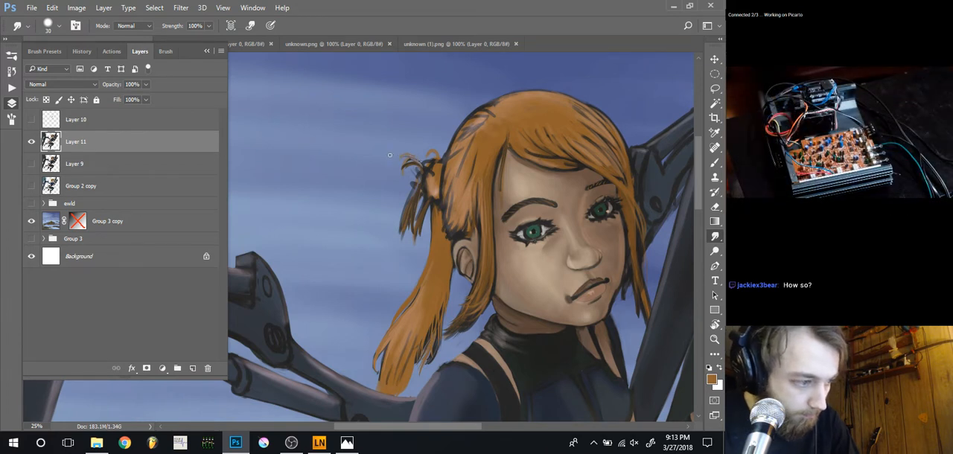
Trim the bun's stray curl with the size 40 eraser, repaint its strands in orange at brush size 35, and smudge them at size 30
key(e)
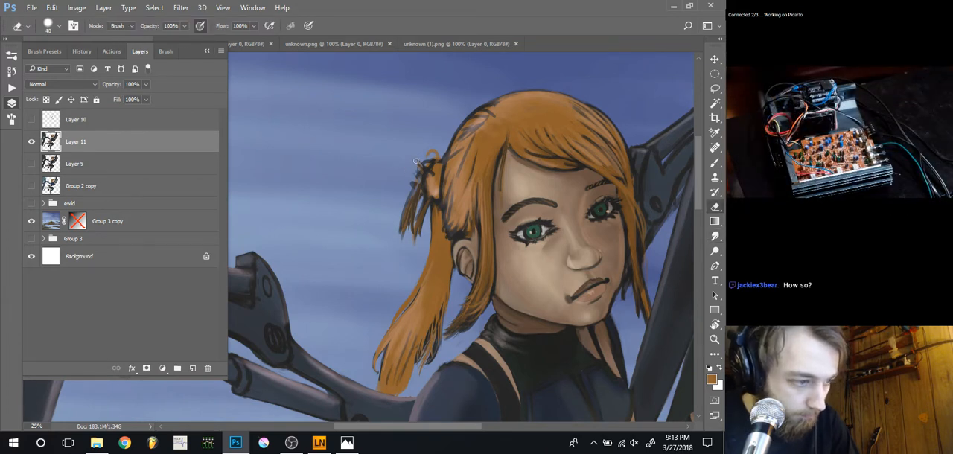
key(b)
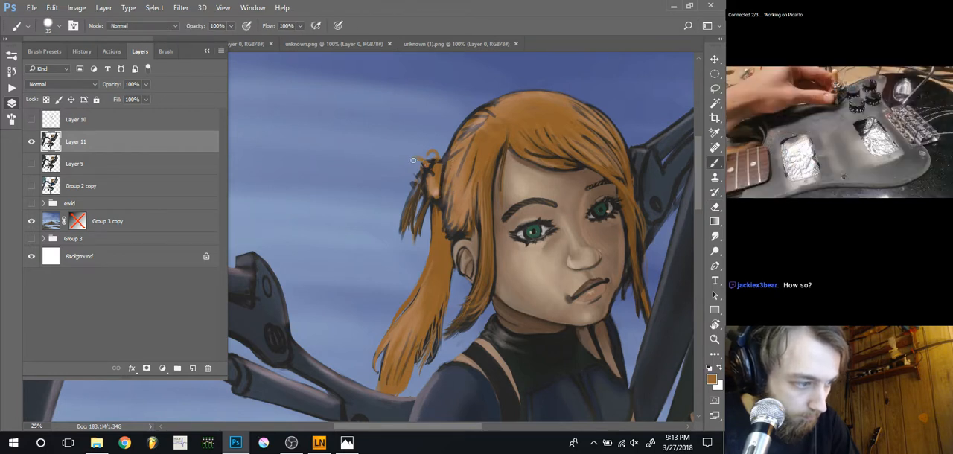
key(r)
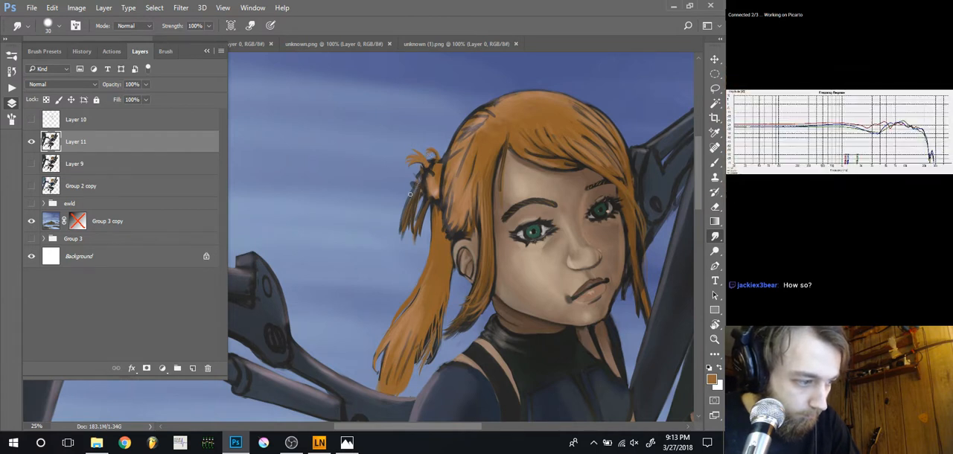
key(b)
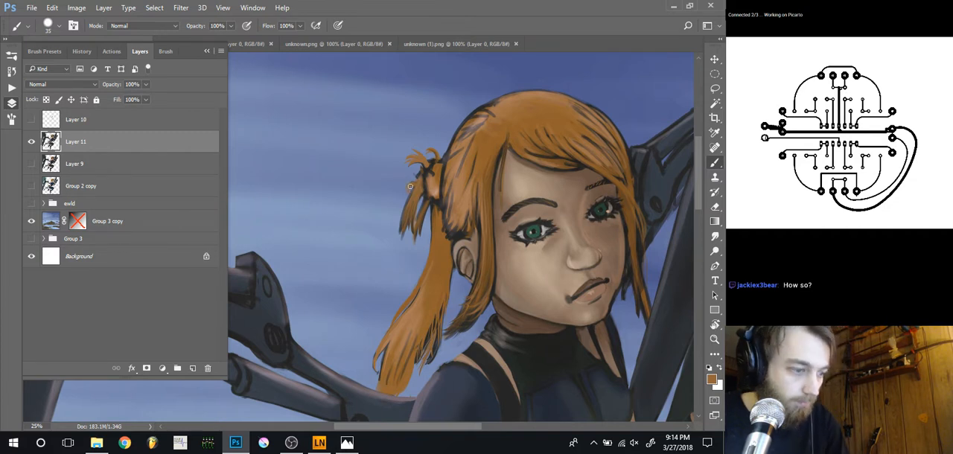
Examine the reworked hair and mechanical arm against the whole figure and background
key(ctrl+minus)
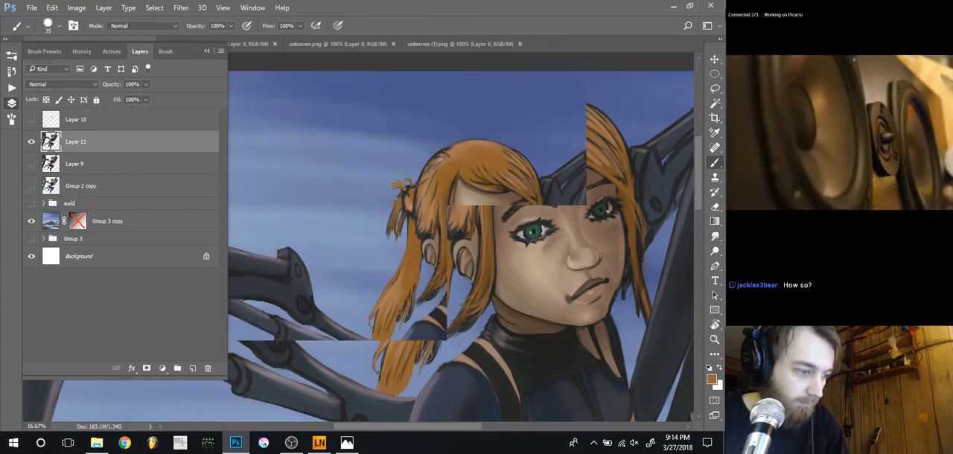
key(ctrl+minus)
drag(352, 329, 345, 290)
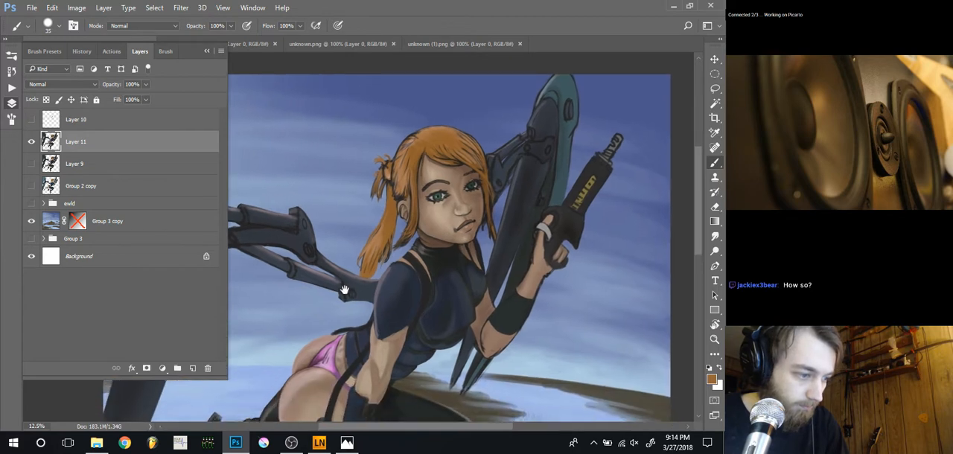
key(ctrl+minus)
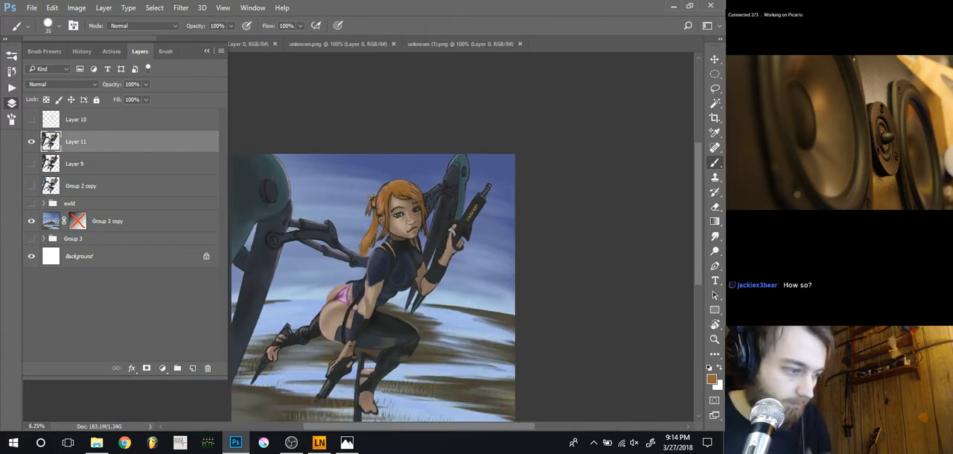
drag(286, 313, 303, 294)
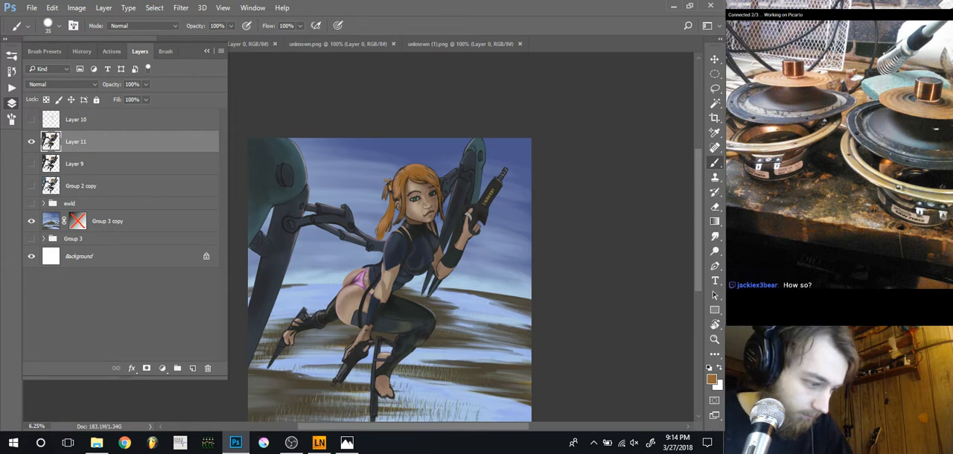
key(ctrl+plus)
key(ctrl+plus)
key(ctrl+plus)
key(ctrl+plus)
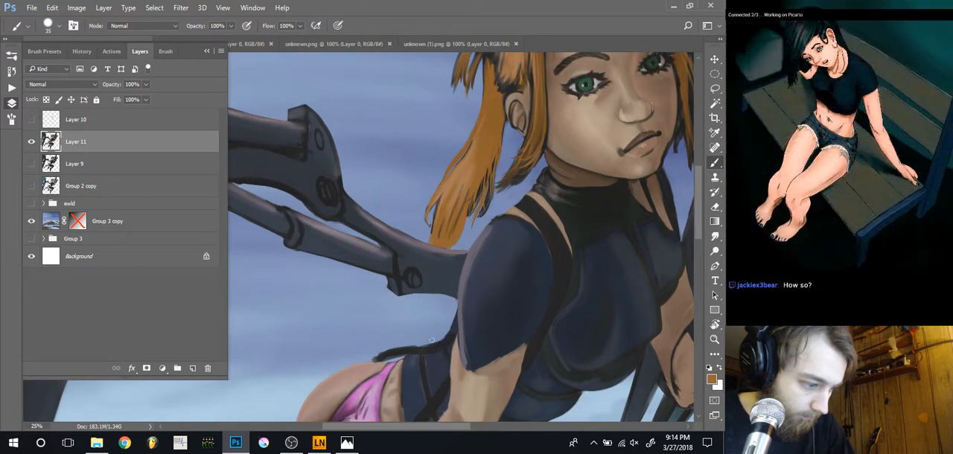
Rework the edge of the outfit's back behind the upper arm with sampled dark colour at brush sizes 35 and 25
key(r)
key(])
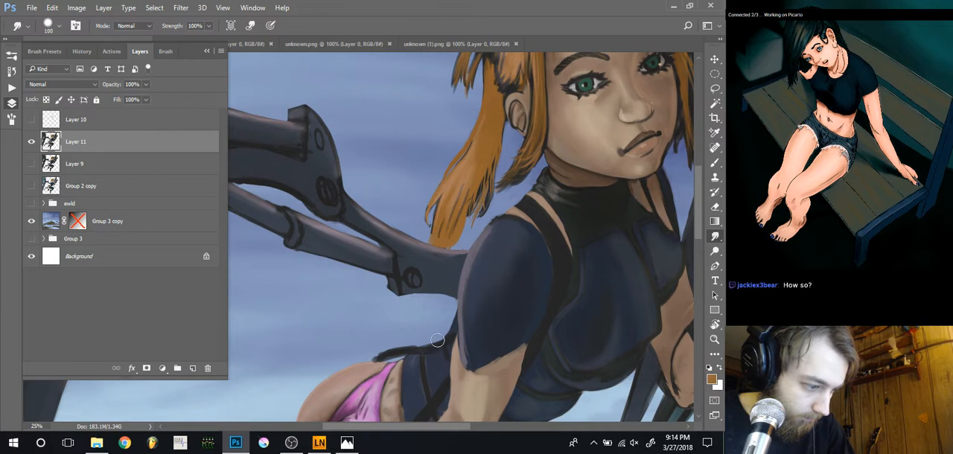
key(bracketright)
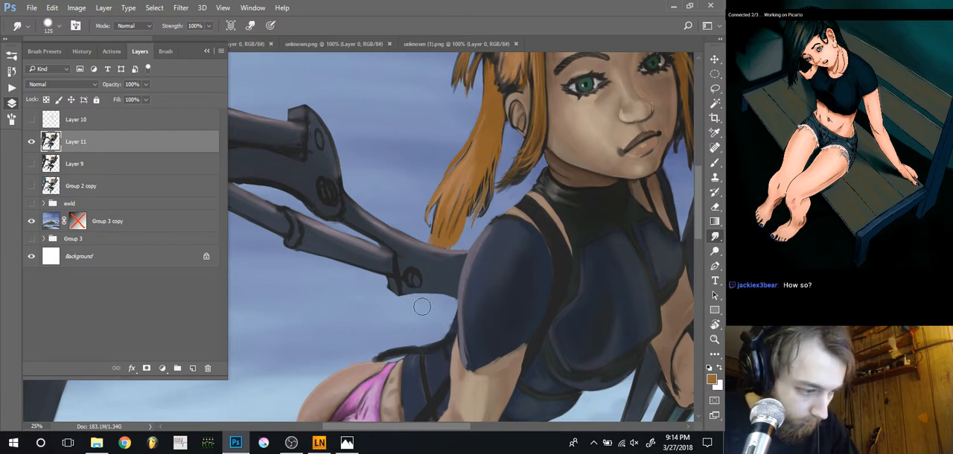
key(b)
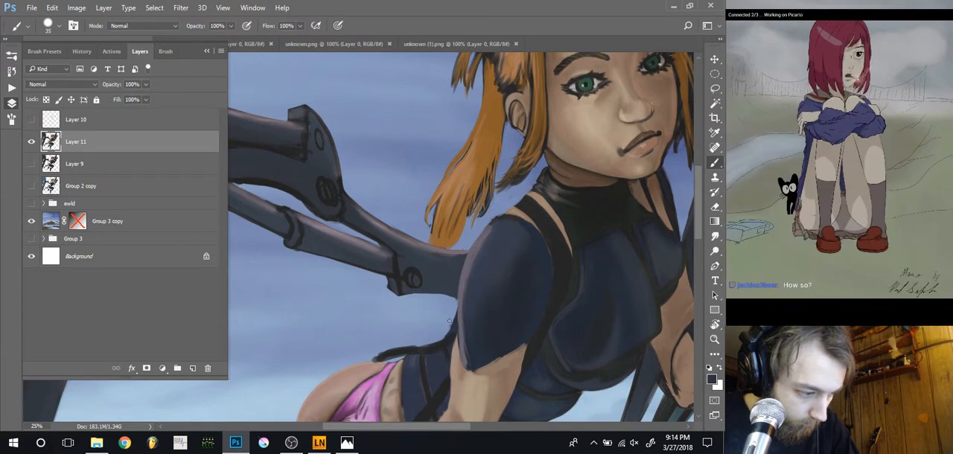
drag(450, 324, 436, 343)
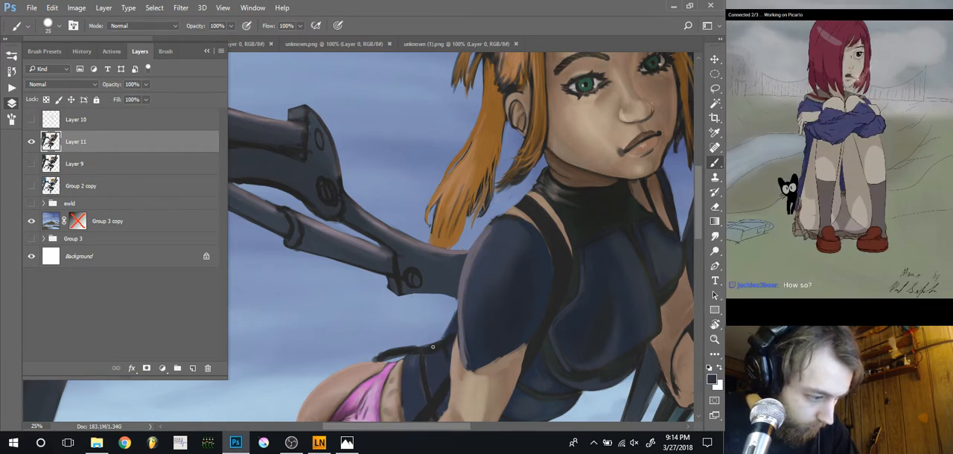
drag(443, 336, 435, 341)
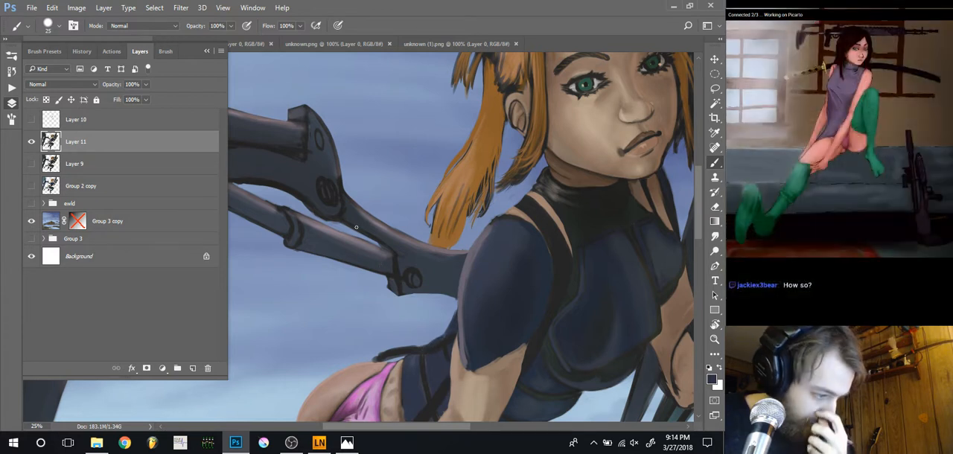
Clean up the contour between the mechanical arm's lower edge and the outfit's back with eraser sizes 60 down to 30
key(ctrl+minus)
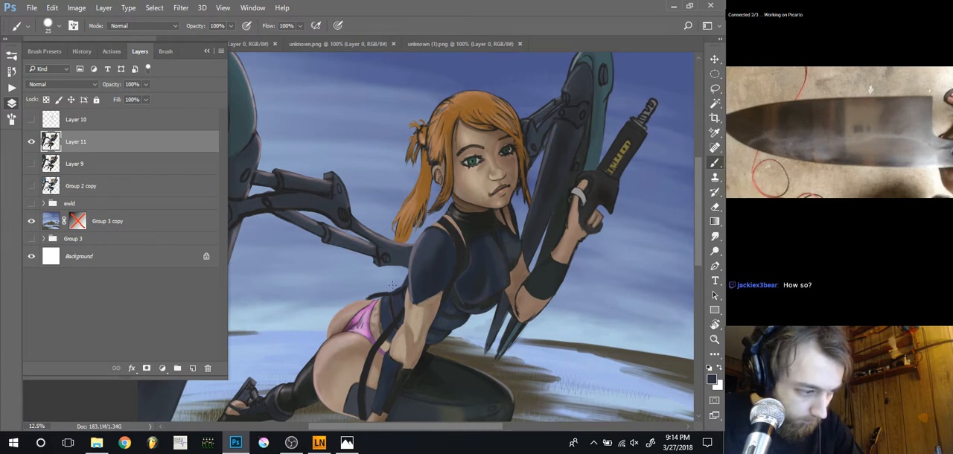
key(e)
key(bracketright)
key(bracketright)
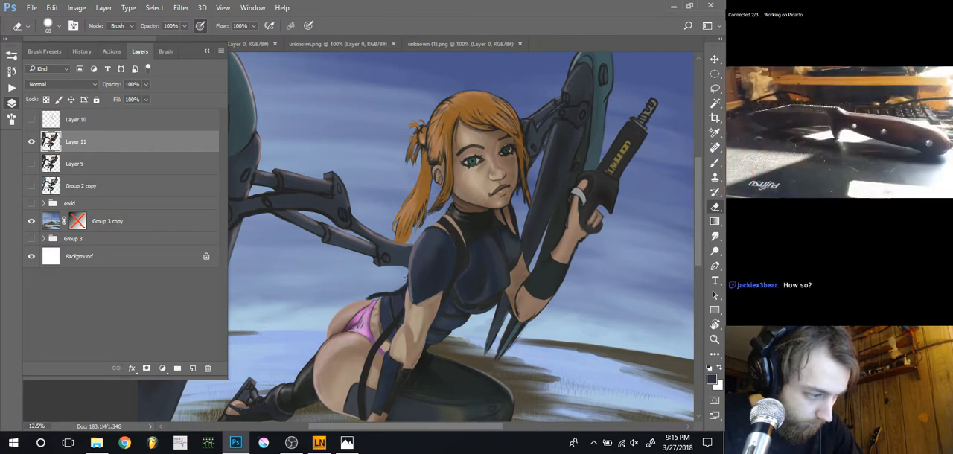
scroll(402, 246, up, 1)
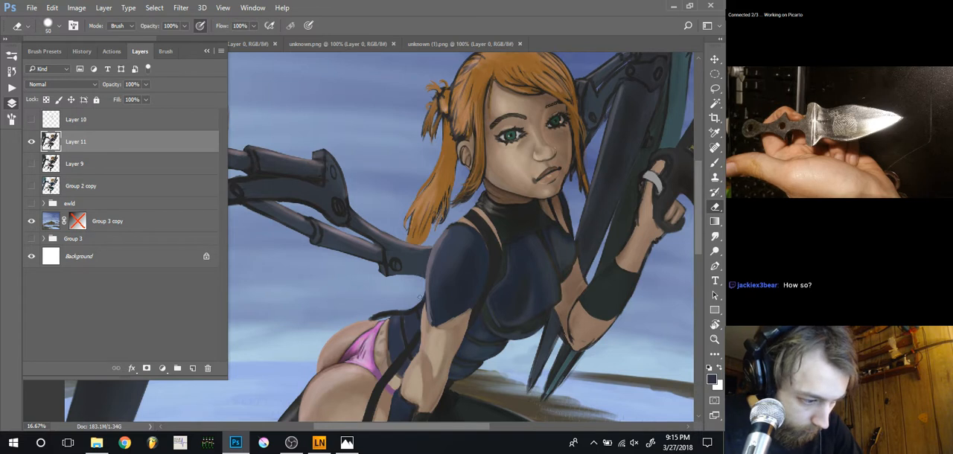
scroll(418, 288, up, 2)
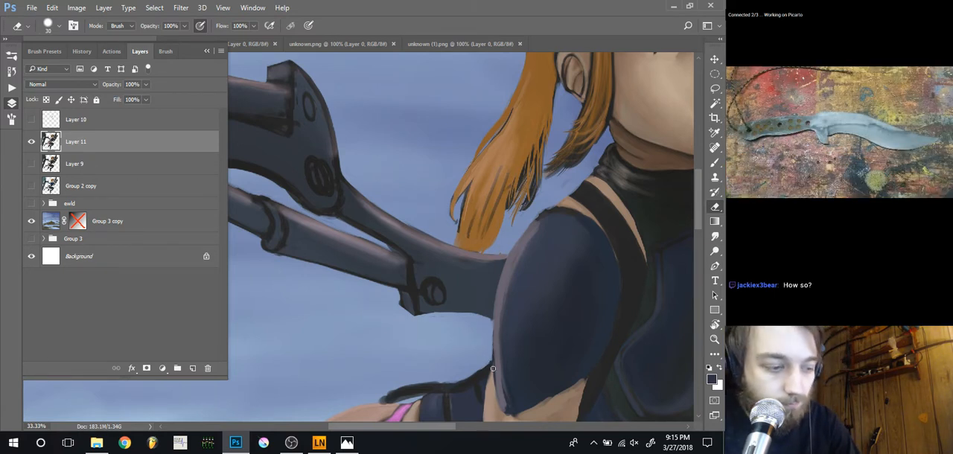
drag(470, 337, 491, 277)
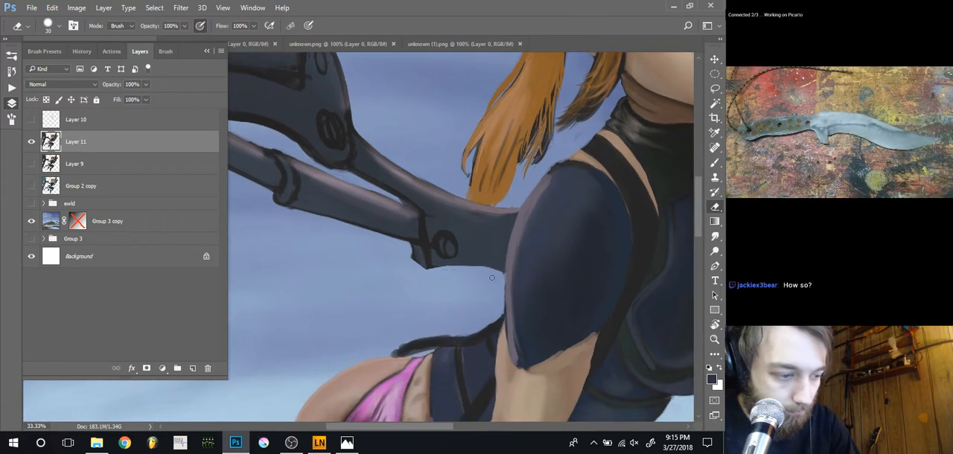
Touch up the upper arm's back edge where sleeve and skin meet the outfit with sampled colours at brush sizes 25 and 15
key(b)
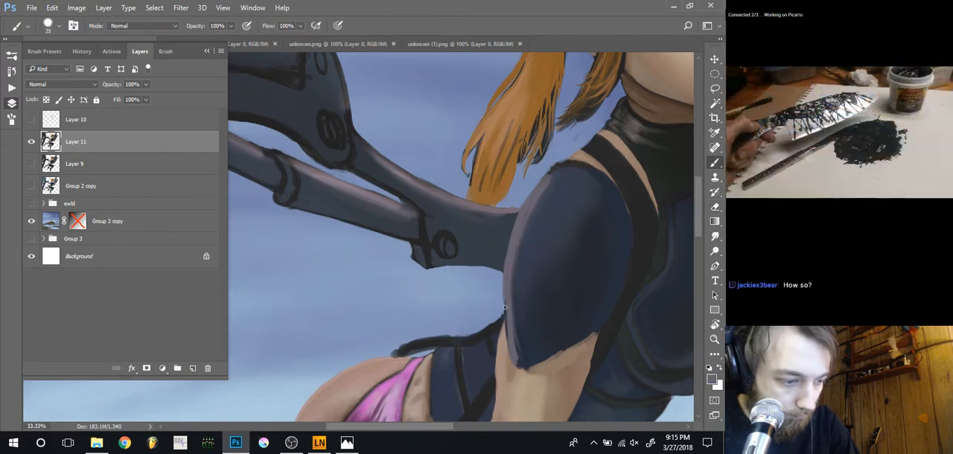
drag(506, 300, 510, 338)
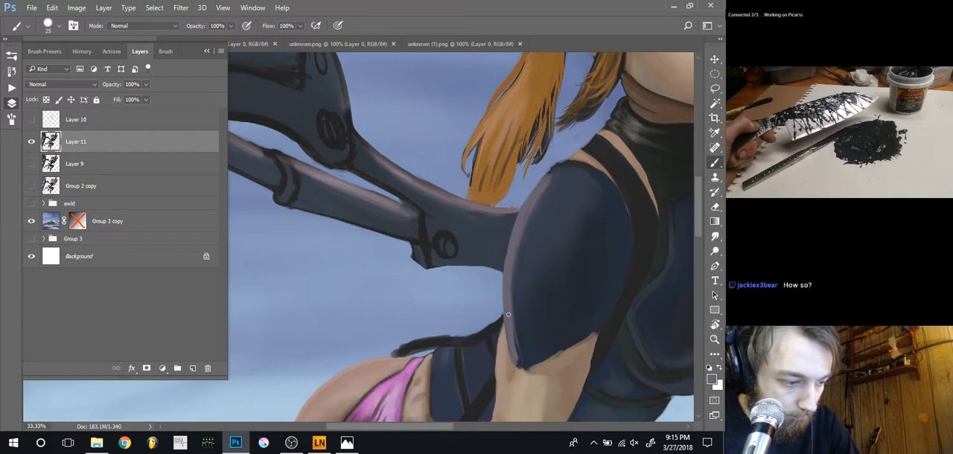
alt+click(500, 335)
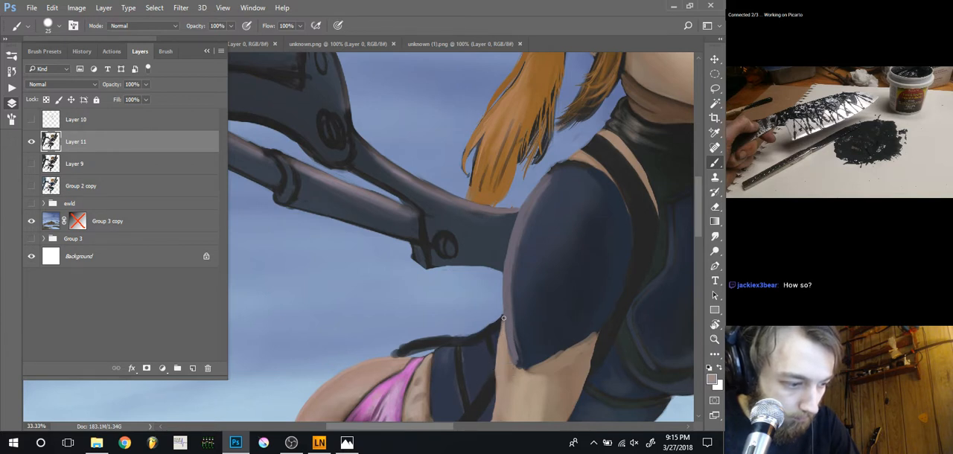
key(bracketleft)
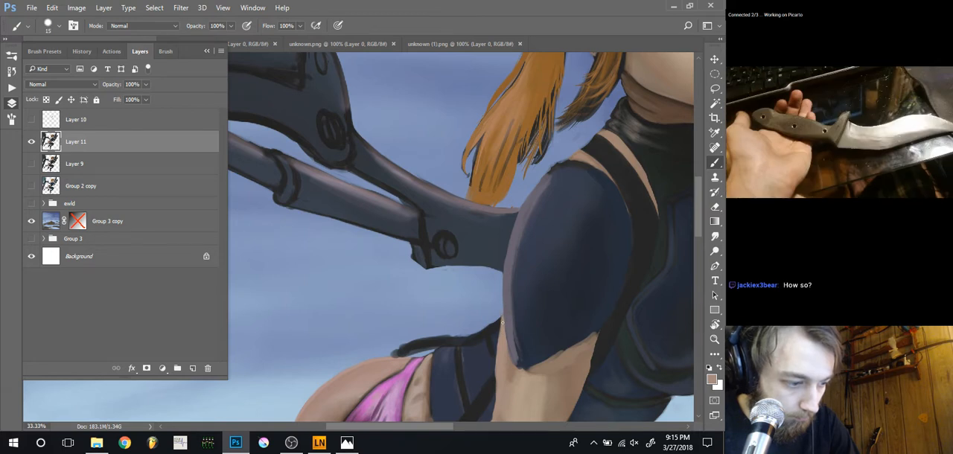
Lasso the large mechanical limb behind the figure and distort its outer corners past the canvas edge, to about 111% width and 122% height
key(ctrl+minus)
key(ctrl+minus)
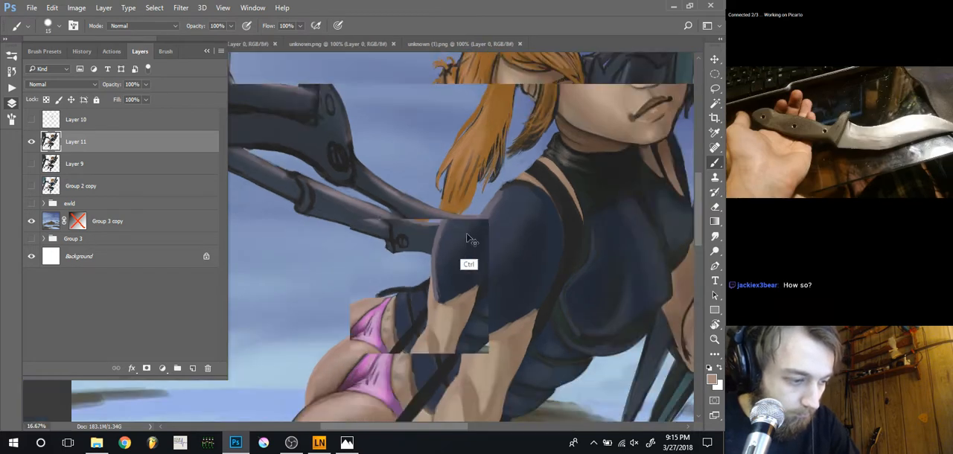
key(ctrl+minus)
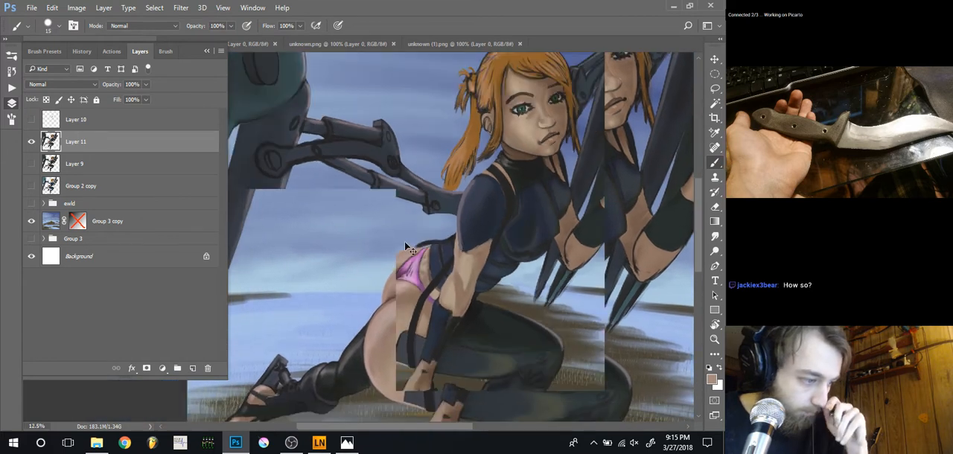
key(ctrl+minus)
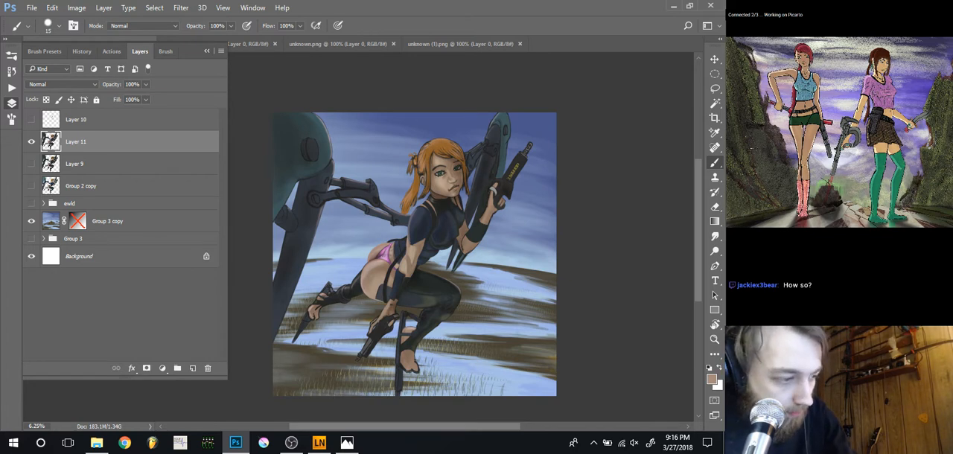
key(l)
mouse_move(273, 364)
mouse_down()
mouse_move(321, 270)
mouse_move(372, 239)
mouse_move(396, 211)
mouse_move(372, 133)
mouse_move(272, 112)
mouse_up()
key(ctrl+t)
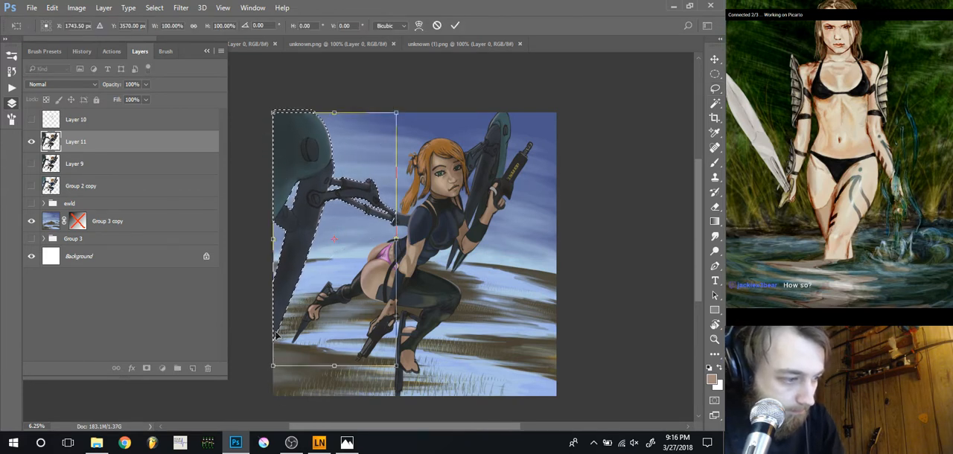
drag(273, 364, 263, 395)
drag(274, 115, 272, 88)
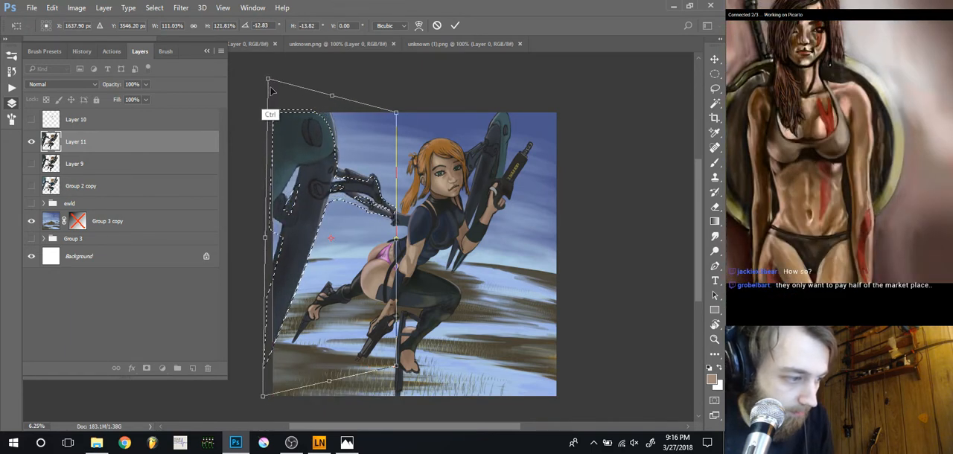
Nudge the distorted mechanical limb into line with its joint behind the shoulder, apply the transform and clear the selection
key(Down)
key(Down)
key(Down)
key(Down)
key(Down)
key(Left)
key(Left)
key(Left)
key(Left)
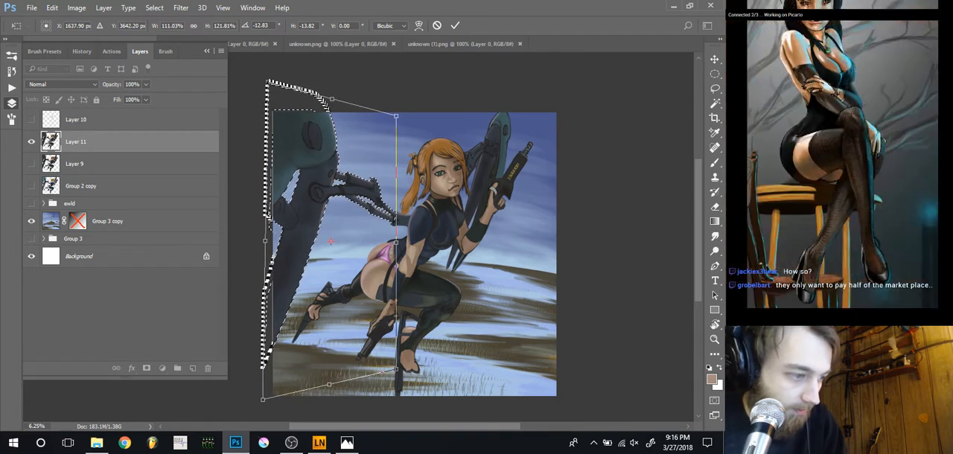
key(Right)
key(Right)
key(Right)
key(ctrl+plus)
key(ctrl+plus)
key(ctrl+plus)
key(ctrl+plus)
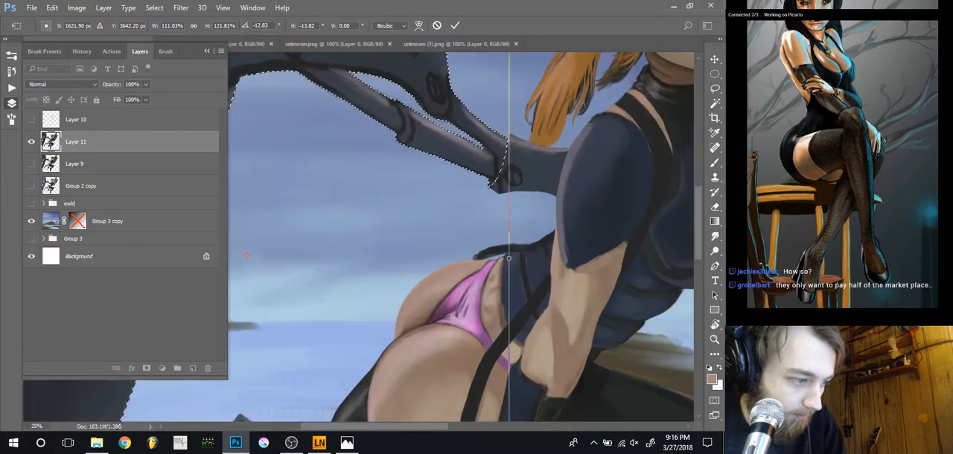
drag(461, 191, 415, 235)
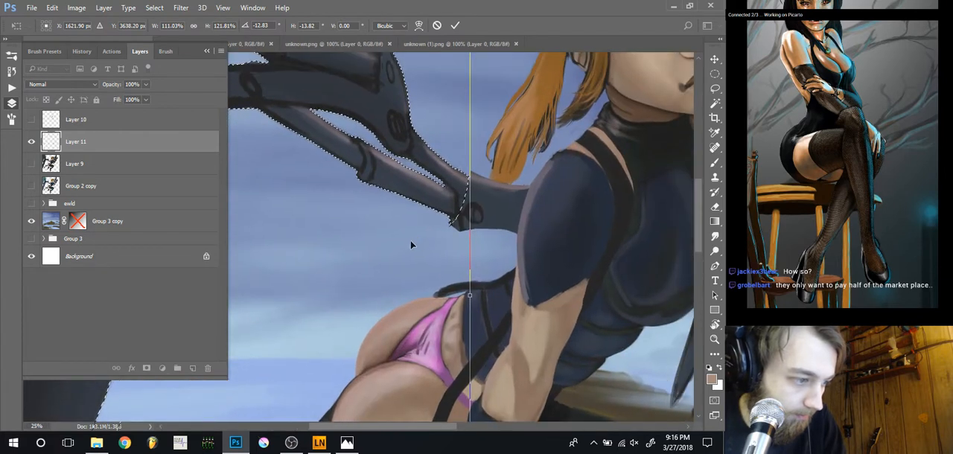
key(shift+Up)
key(shift+Up)
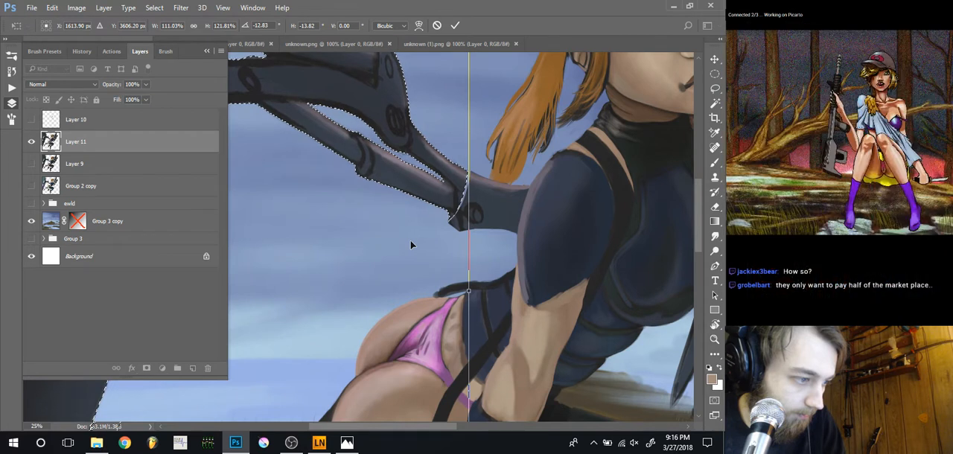
key(Up)
key(Up)
key(Up)
key(Up)
key(Up)
key(Up)
key(Up)
key(Up)
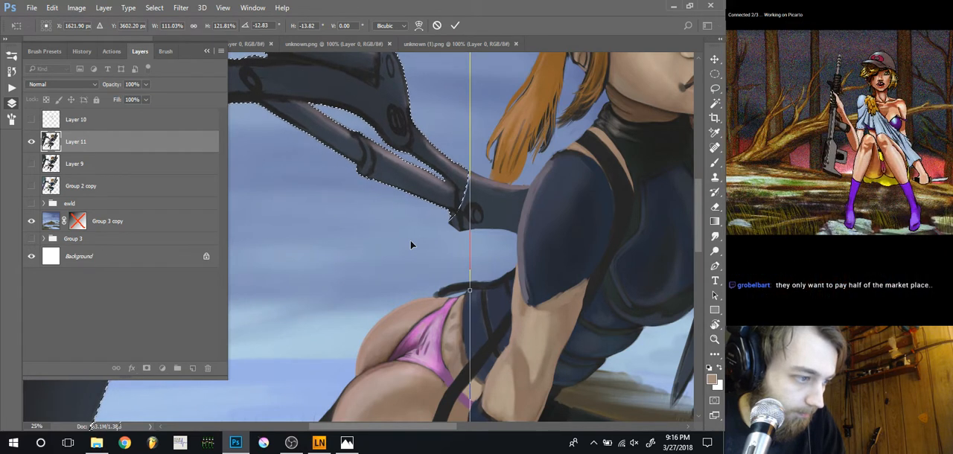
key(Up)
key(Up)
key(Up)
key(Up)
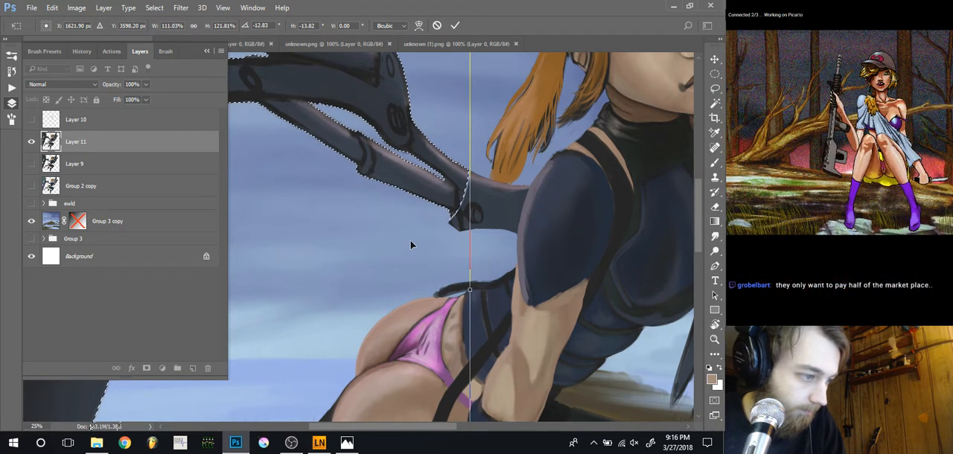
key(Right)
key(Right)
key(Right)
key(Right)
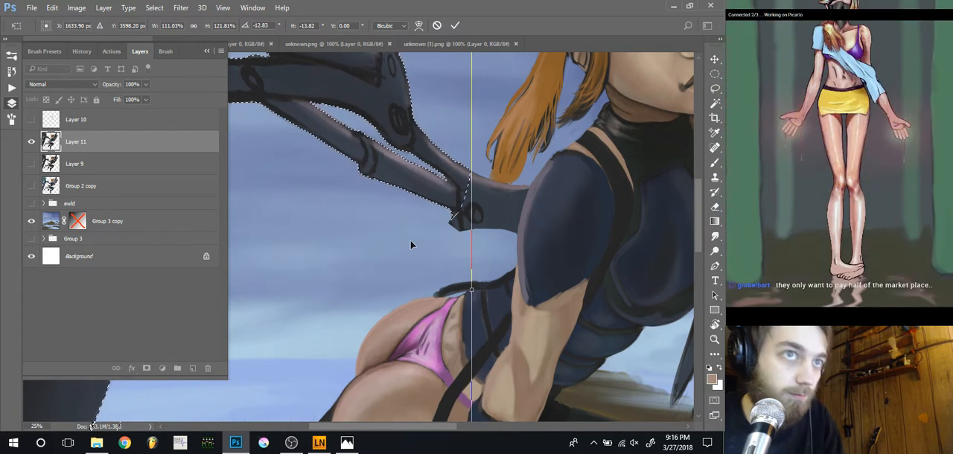
key(Right)
key(Right)
key(Right)
key(Right)
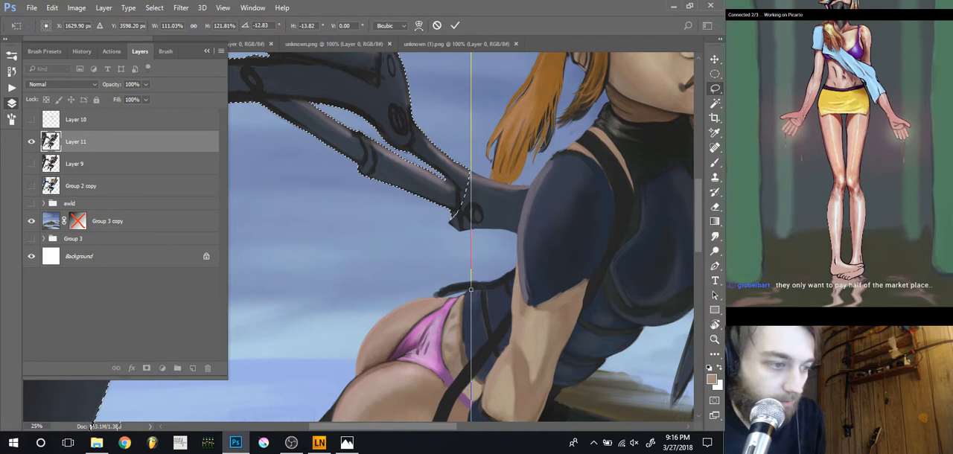
key(Return)
key(ctrl+d)
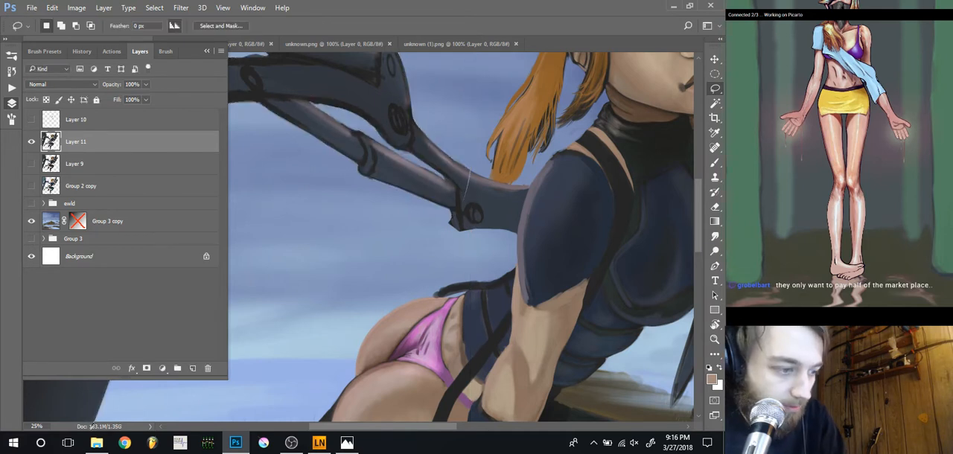
Sample the mechanical joint's dark colour and enlarge the brush to size 20 for retouching the seam
key(b)
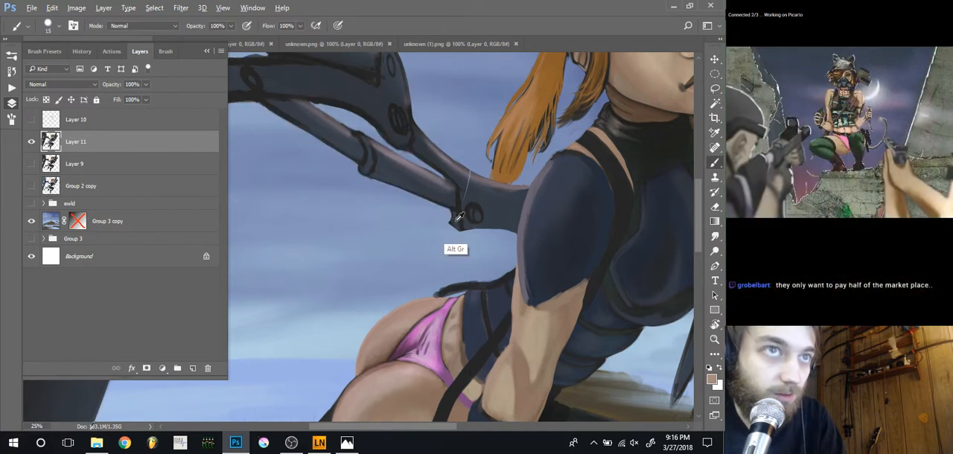
key(bracketright)
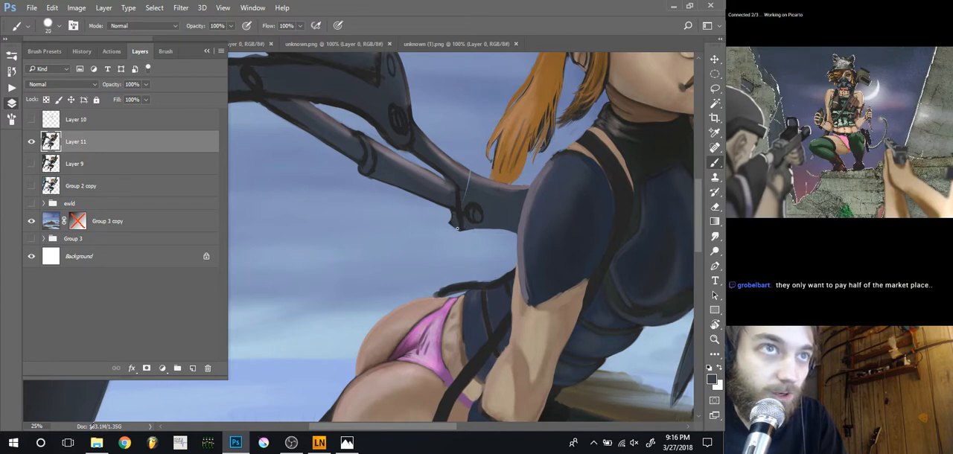
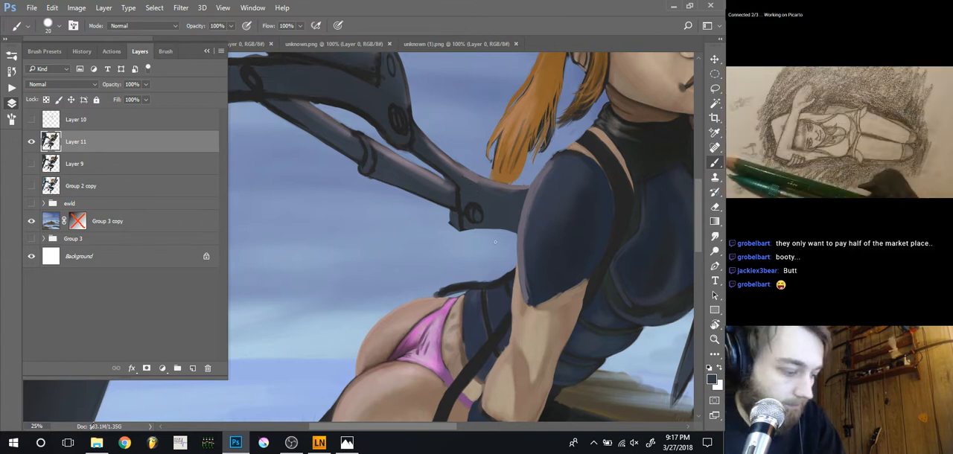
Clean the edge below the mechanical joint behind the shoulder with a size 30 eraser and check it against the whole figure
key(ctrl+minus)
key(ctrl+minus)
key(ctrl+plus)
key(ctrl+plus)
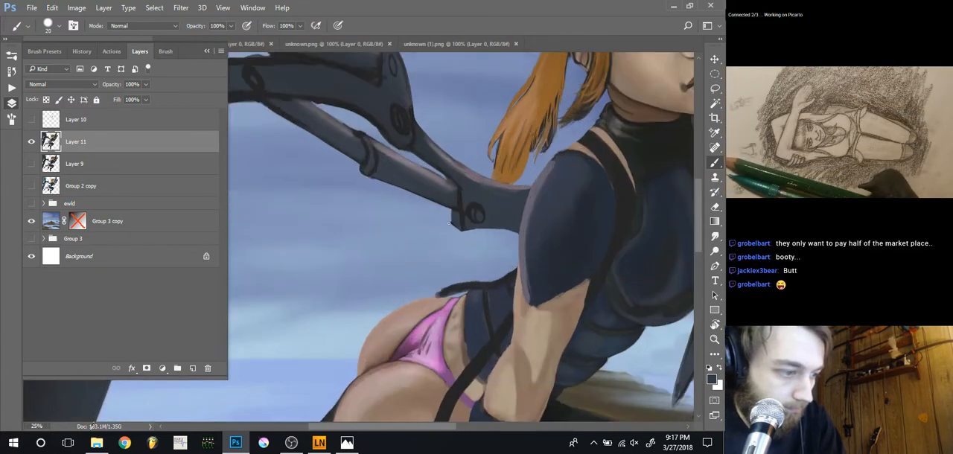
key(e)
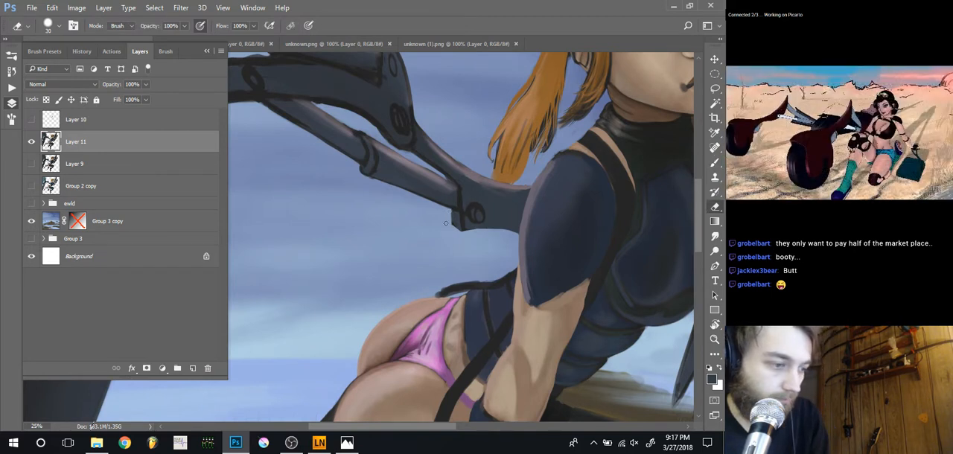
key(ctrl+minus)
key(ctrl+minus)
key(ctrl+minus)
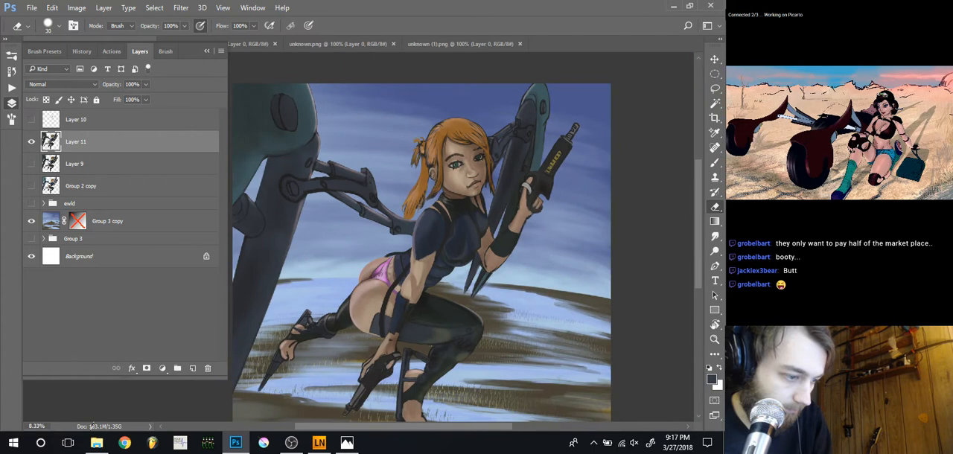
key(ctrl+plus)
key(ctrl+plus)
key(ctrl+plus)
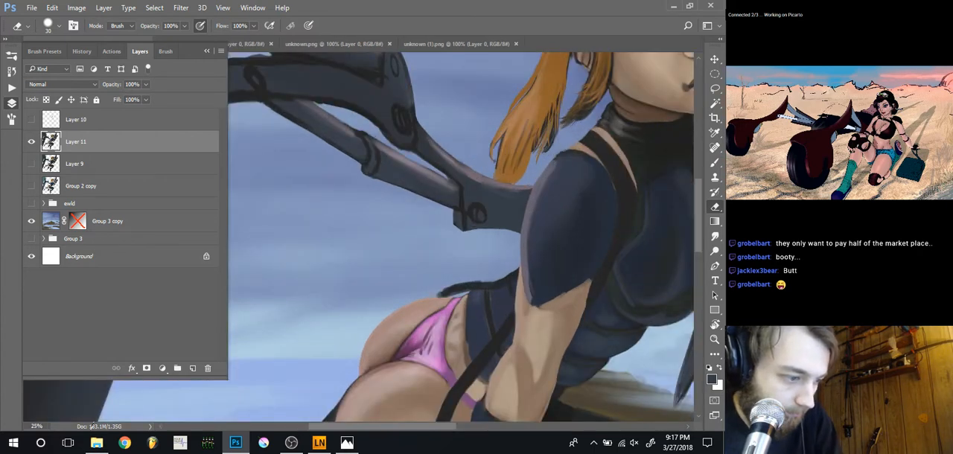
Paint over the strap above the lower back with a sampled dark colour and sample the outfit's blue at brush size 40
key(b)
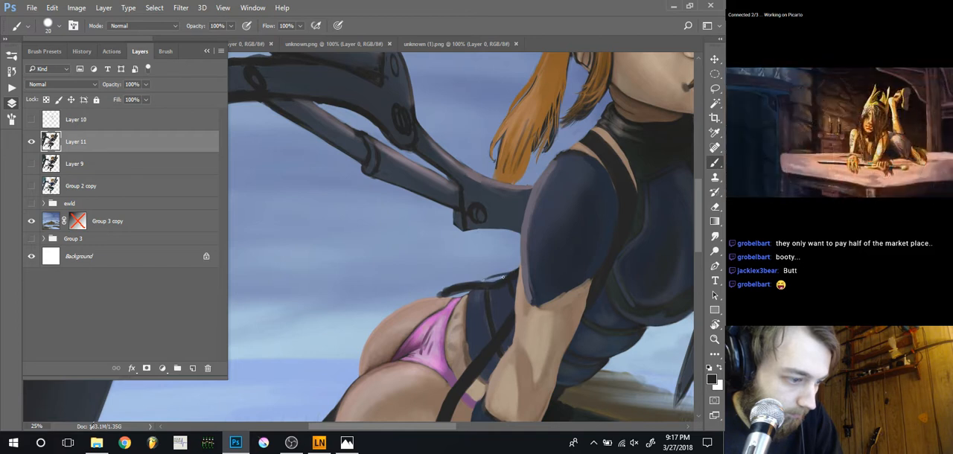
key(bracketright)
key(bracketright)
key(bracketright)
drag(507, 275, 467, 286)
key(bracketleft)
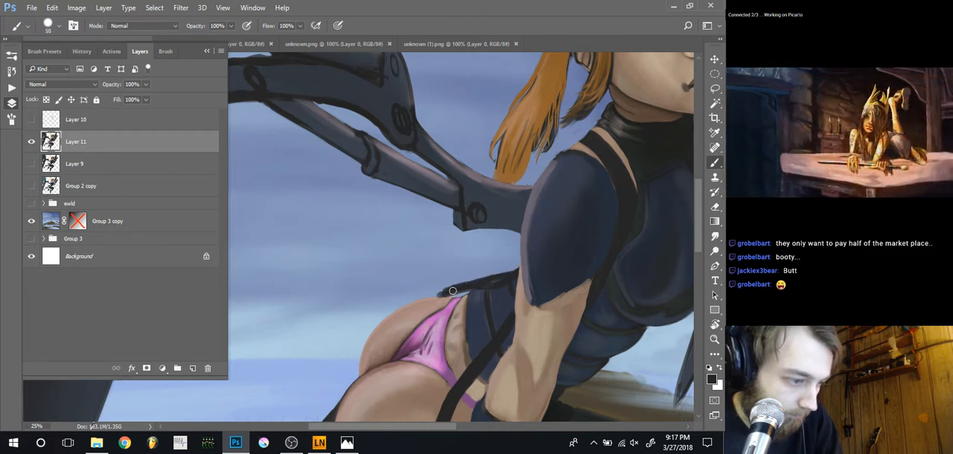
alt+click(504, 291)
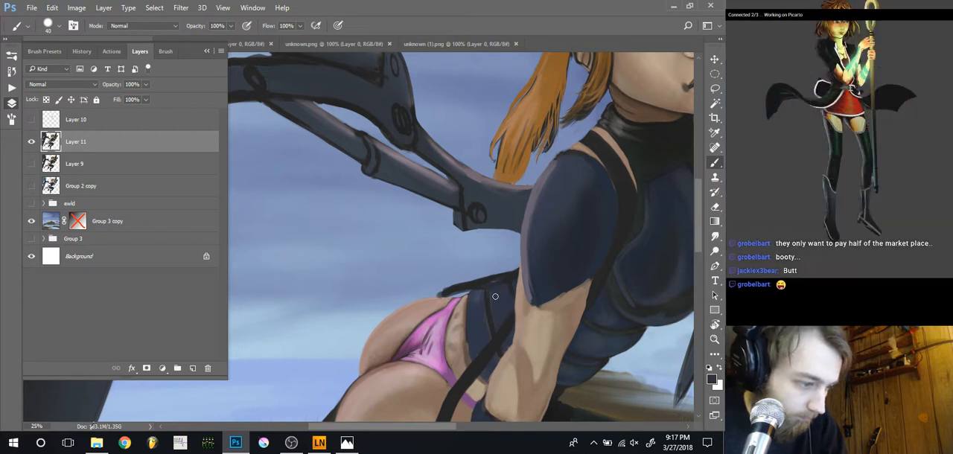
Refine the lower-back strap's outline and tip, alternating a size 20 eraser with brush sizes 40 and 20
key(e)
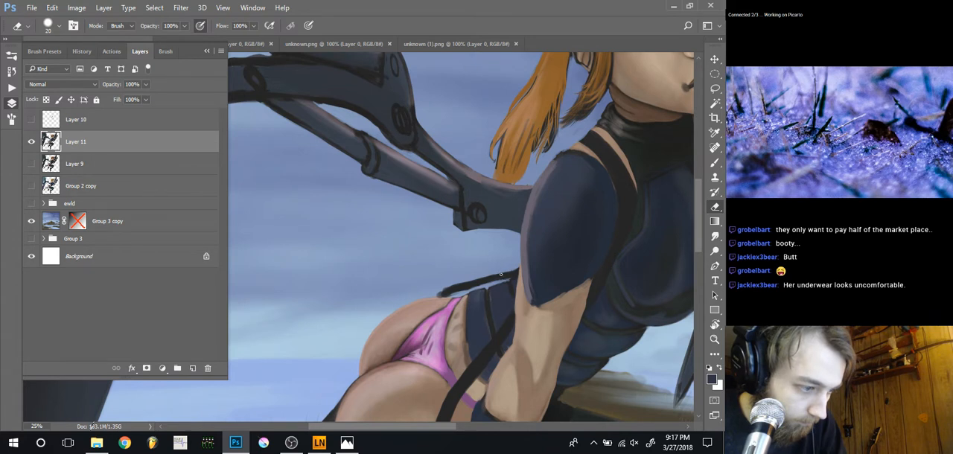
key(b)
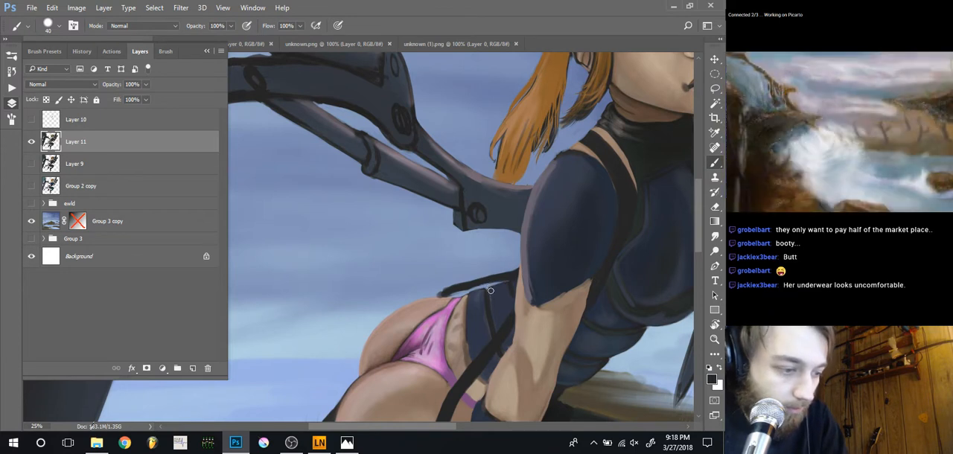
key(e)
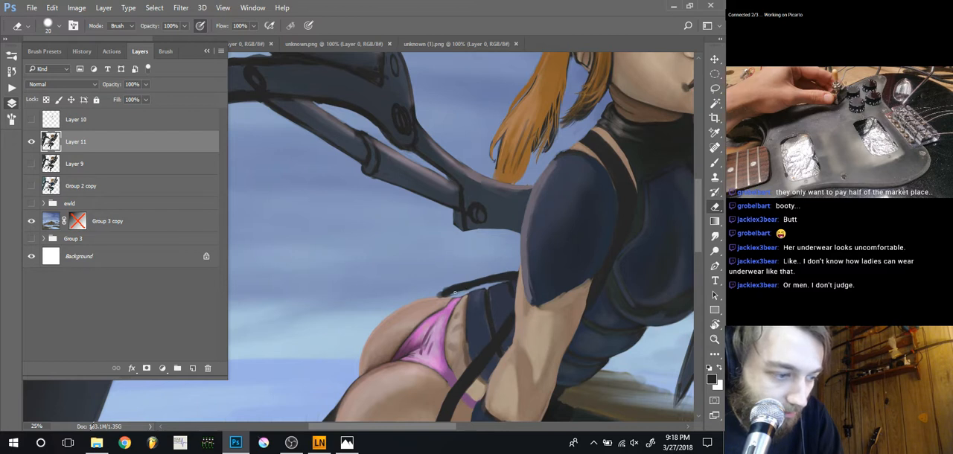
key(b)
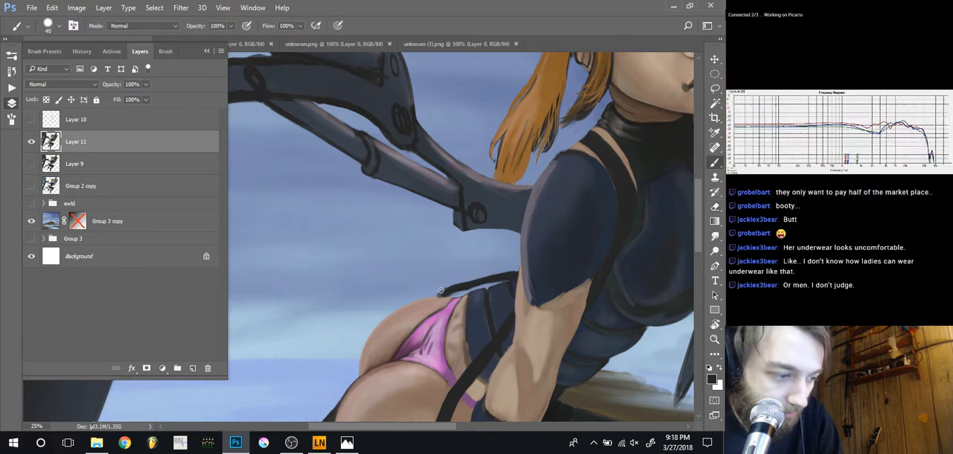
key(bracketright)
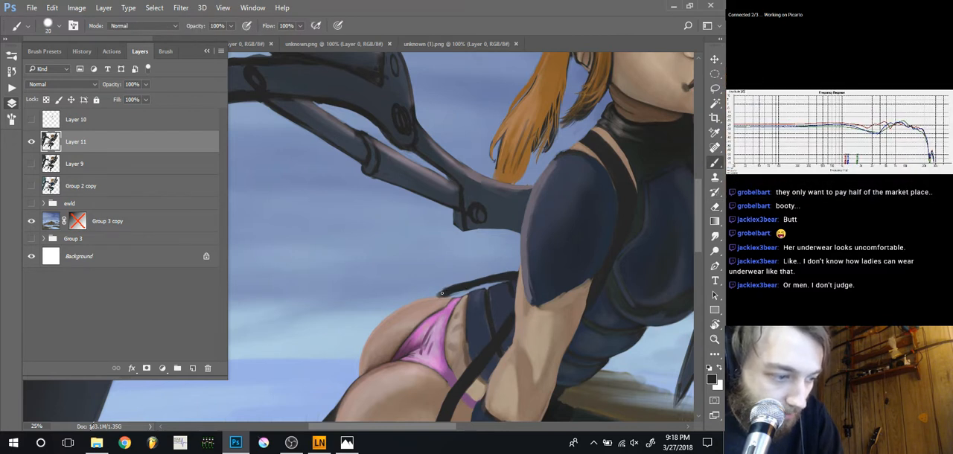
drag(440, 294, 439, 295)
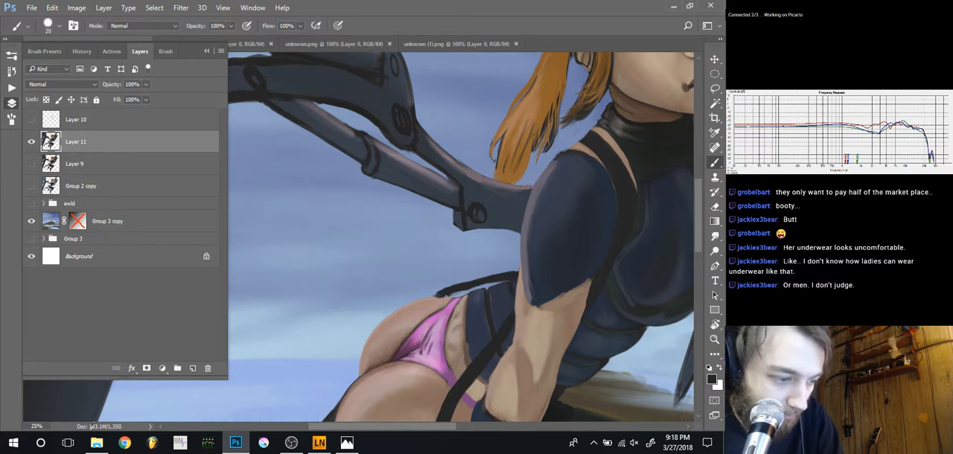
Tidy the strap's lower end where it meets the hip using a smaller brush and a size 15 eraser
key(ctrl+plus)
key(ctrl+plus)
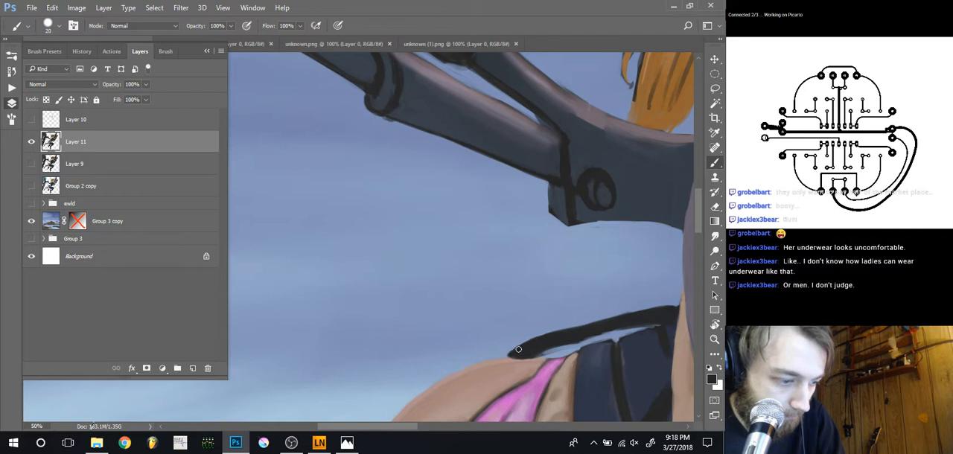
key(bracketleft)
key(bracketleft)
key(bracketleft)
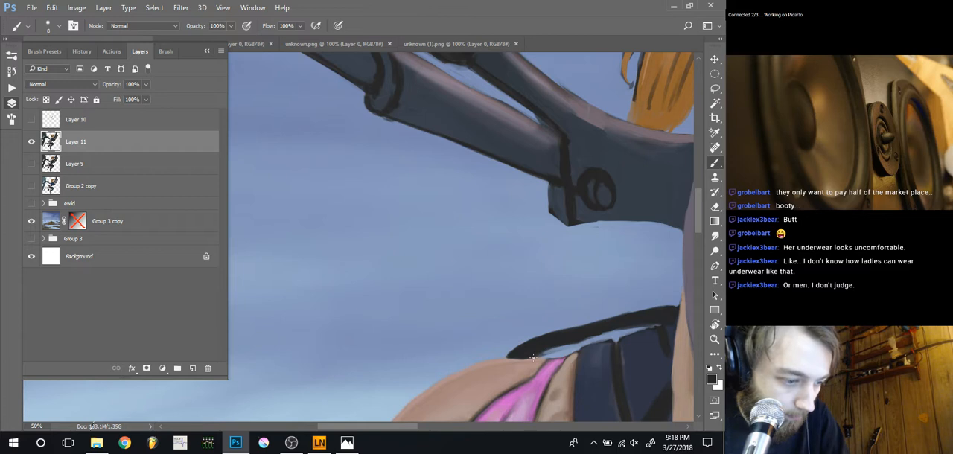
key(e)
key(bracketleft)
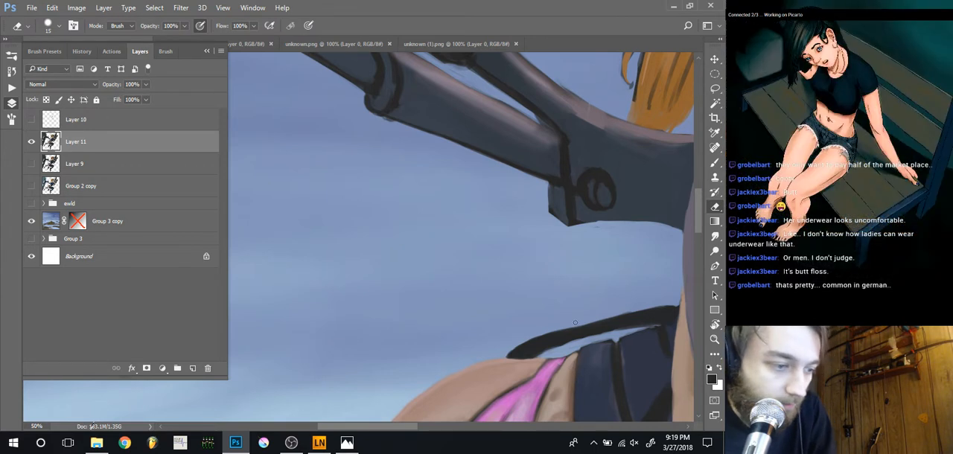
Erase the rough edges in the gap between the strap and the outfit's waist at eraser sizes 25, 15 and 9
drag(564, 320, 422, 280)
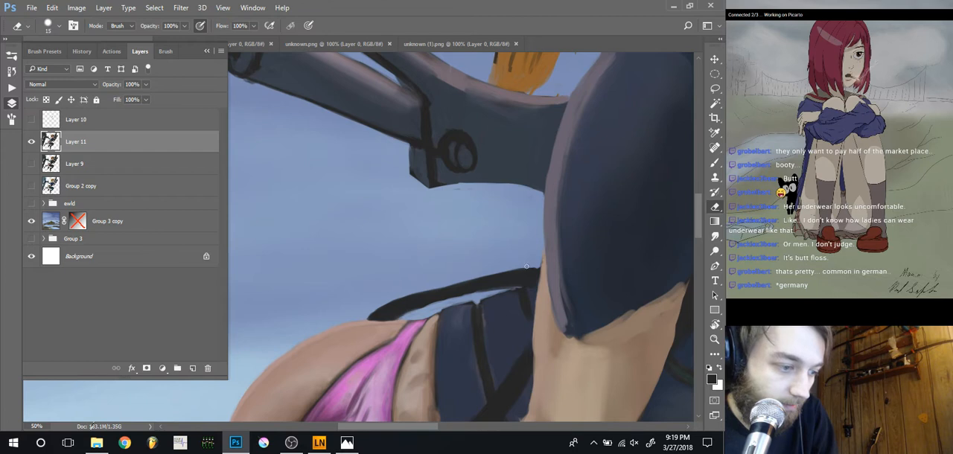
key(bracketleft)
key(bracketleft)
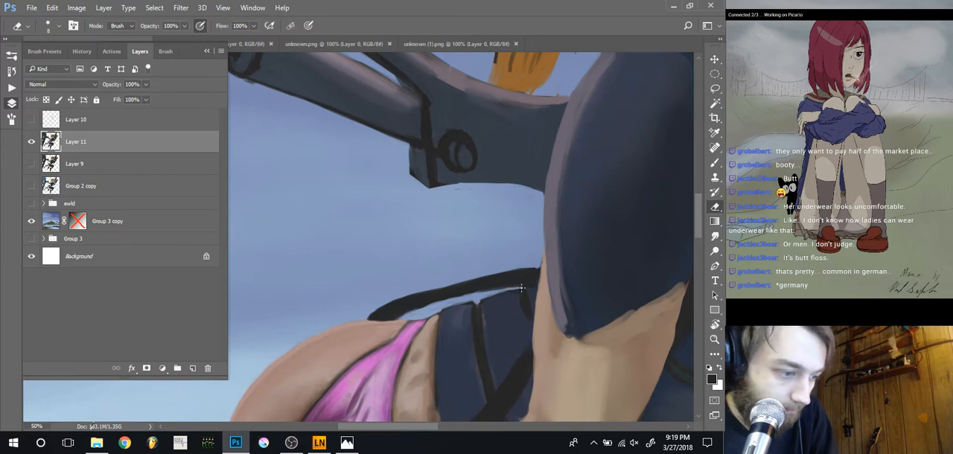
key(bracketright)
key(bracketright)
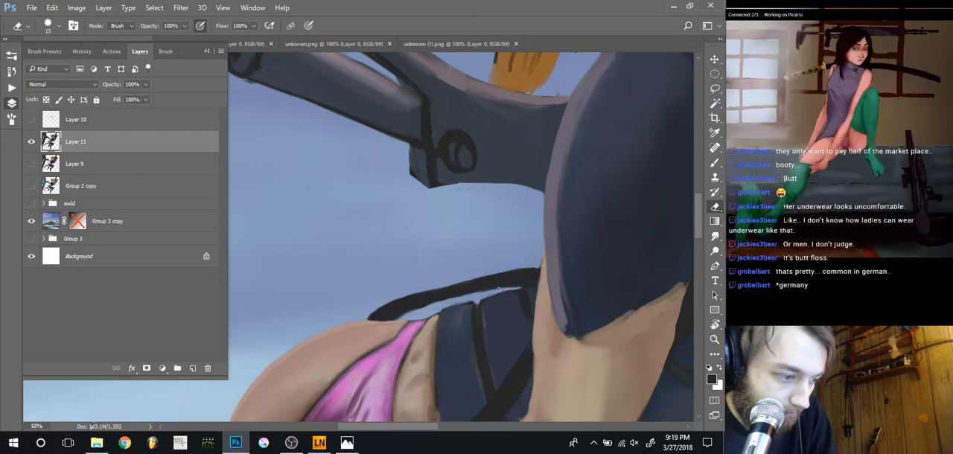
key(bracketright)
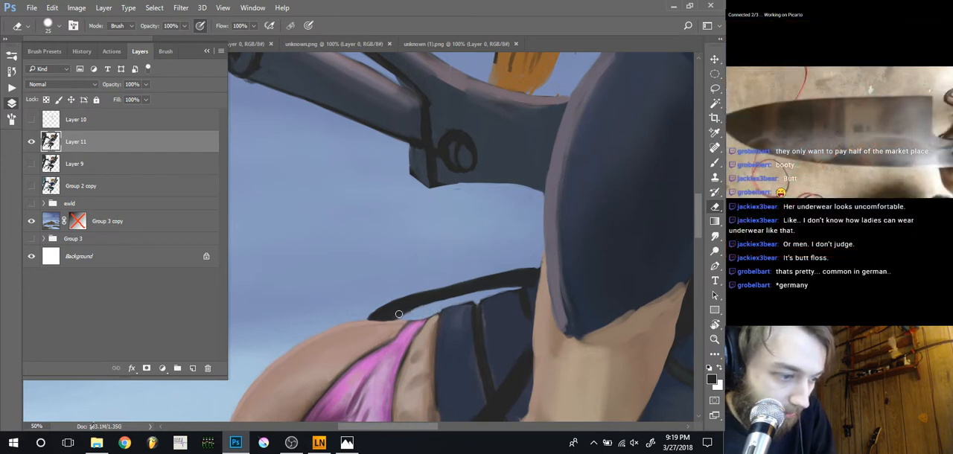
key(bracketleft)
key(bracketleft)
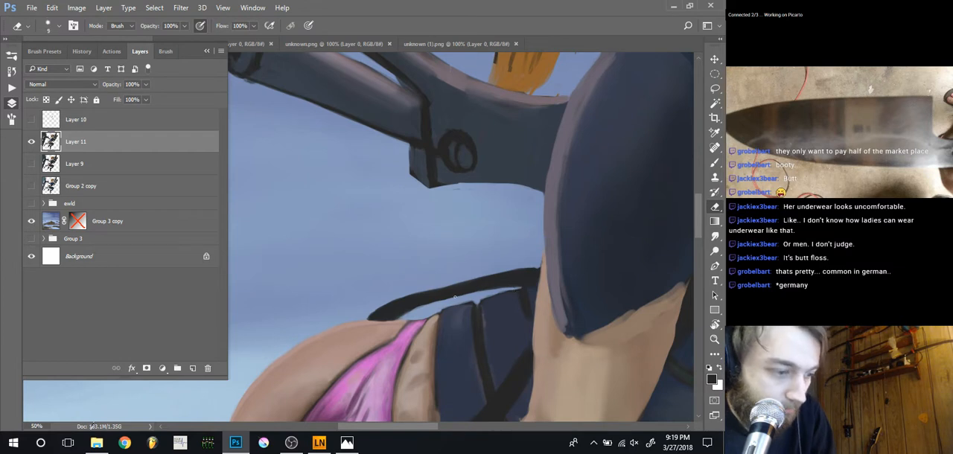
key(b)
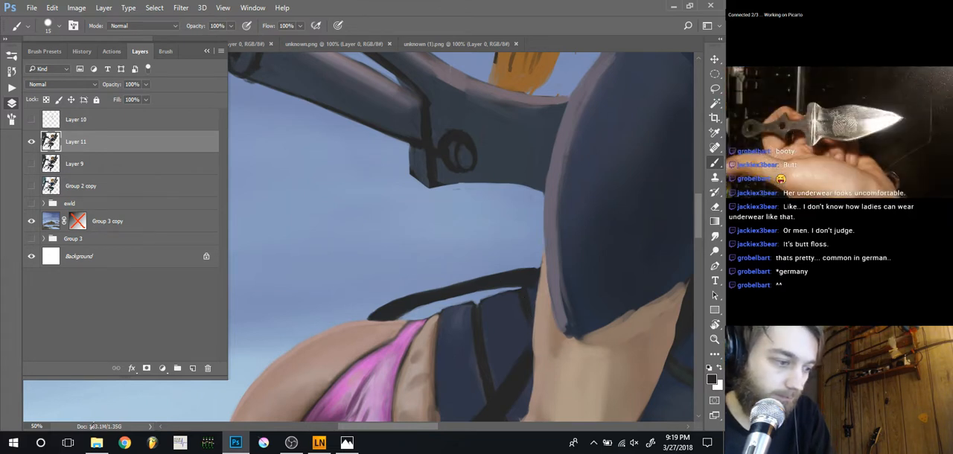
Check the cleaned strap against the whole figure and add a new empty layer directly above Layer 11
key(ctrl+minus)
key(ctrl+minus)
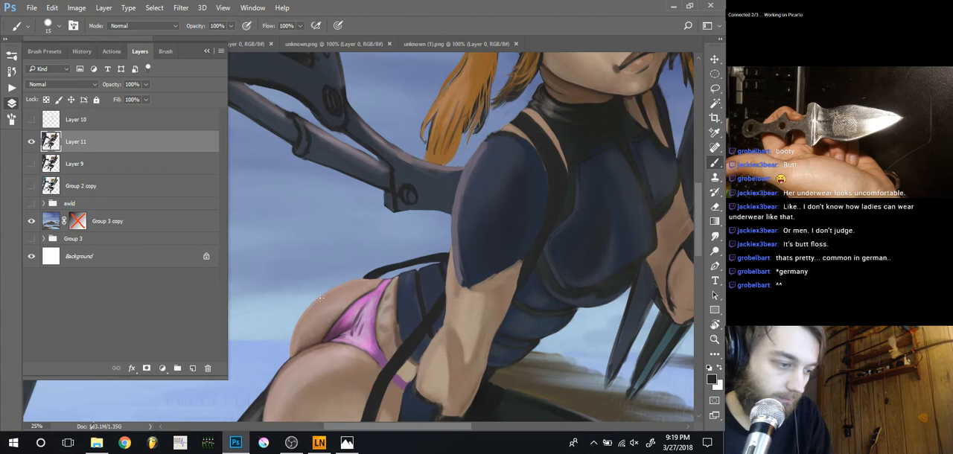
drag(340, 312, 402, 293)
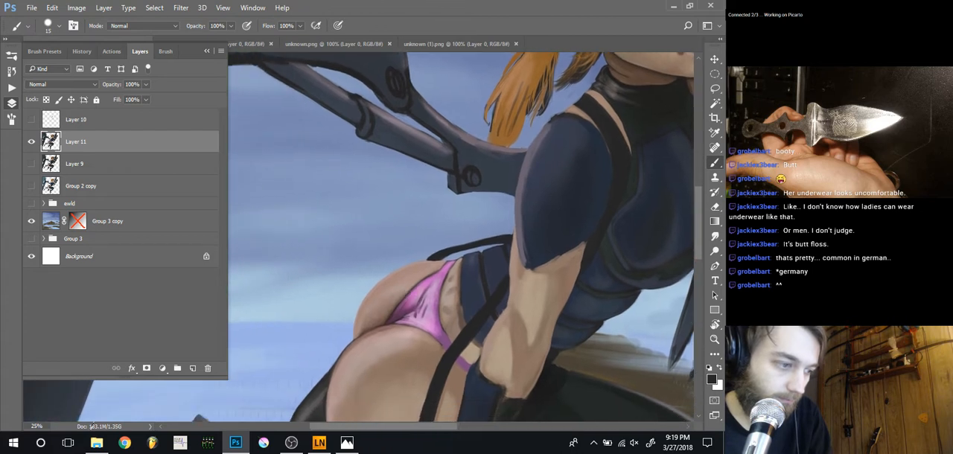
key(ctrl+minus)
key(ctrl+minus)
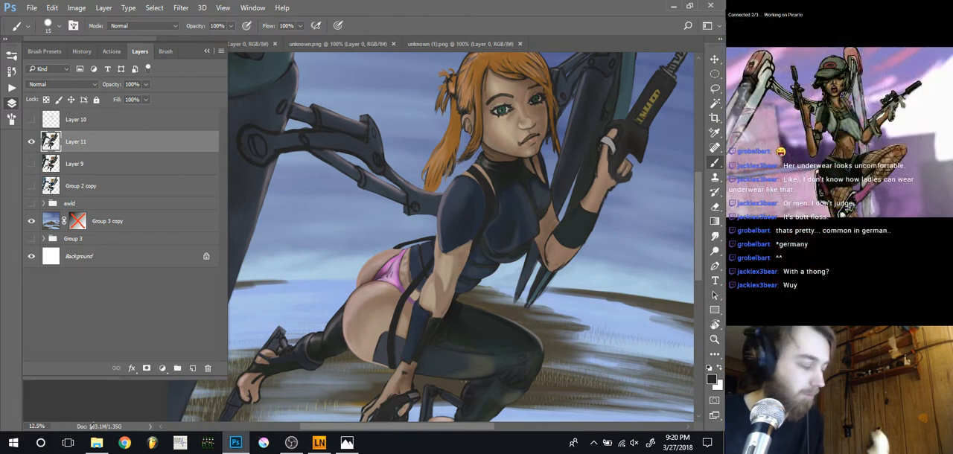
key(ctrl+shift+n)
key(Return)
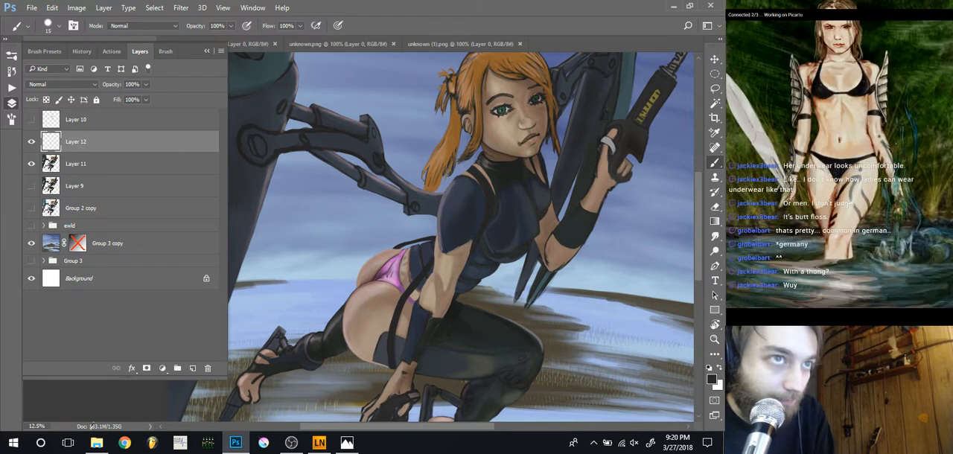
Block in a wider purple base for the pink garment on the new layer with sampled colour, using brush sizes 70, 80 and 45
alt+click(389, 283)
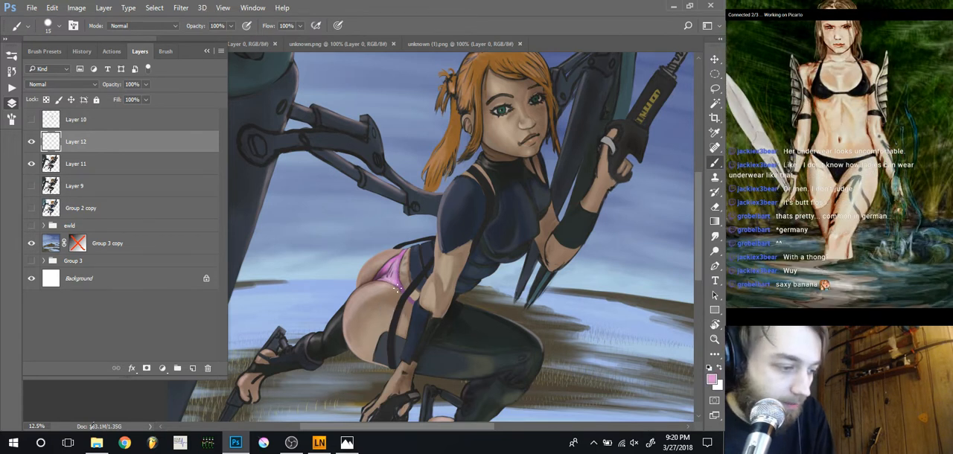
key(bracketright)
key(bracketright)
key(bracketright)
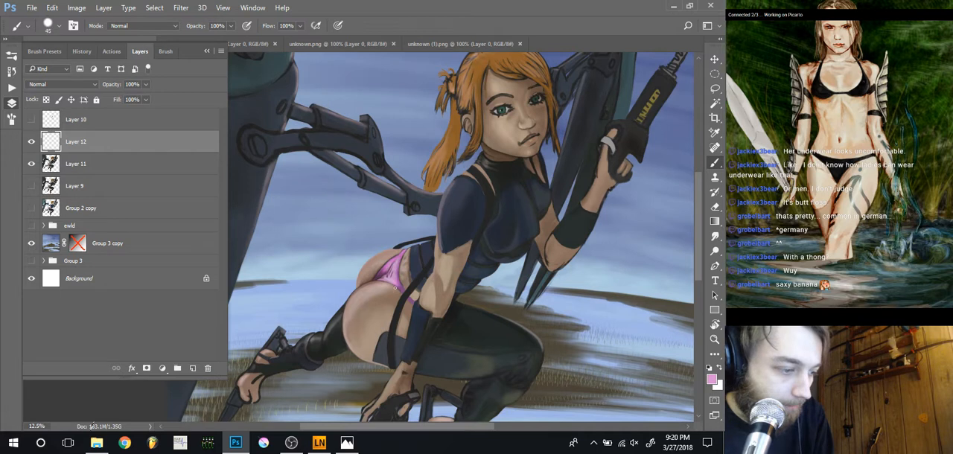
alt+click(395, 290)
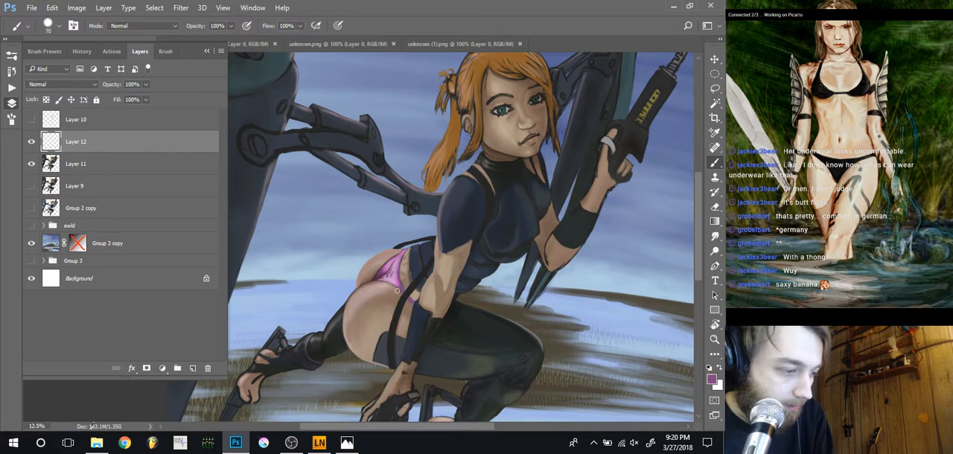
drag(397, 290, 370, 285)
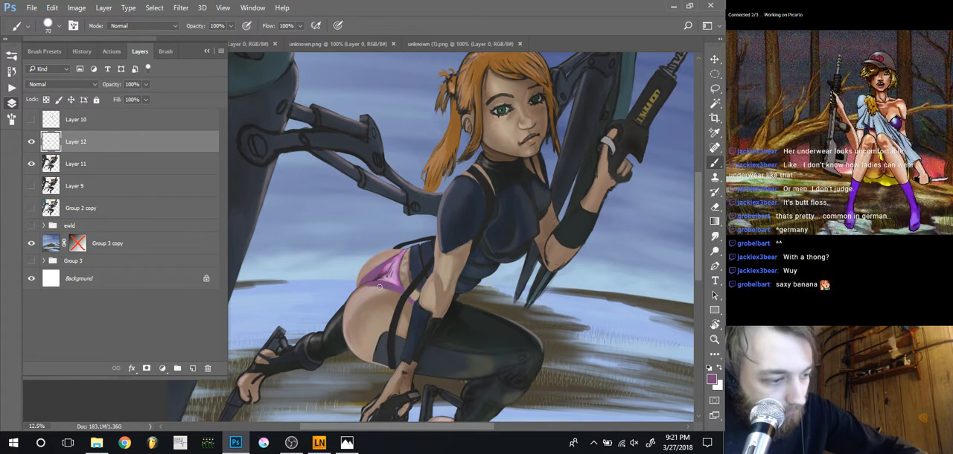
key(bracketright)
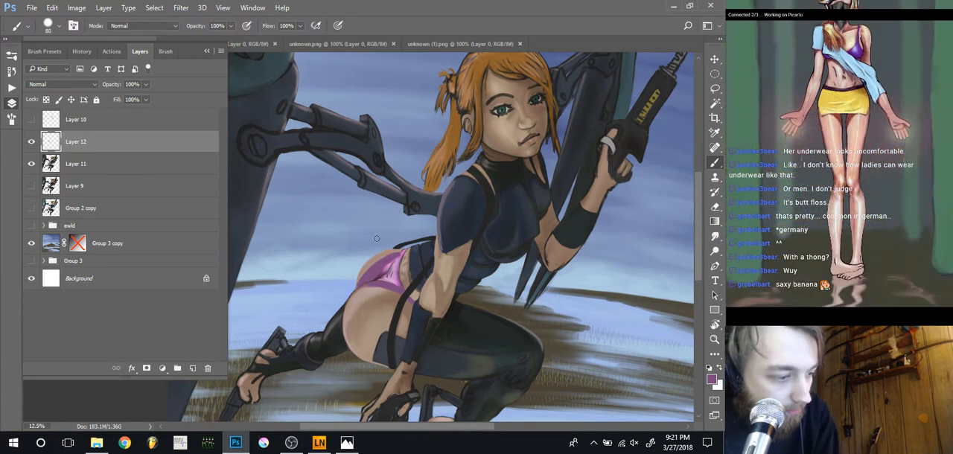
key(bracketleft)
key(bracketleft)
key(bracketleft)
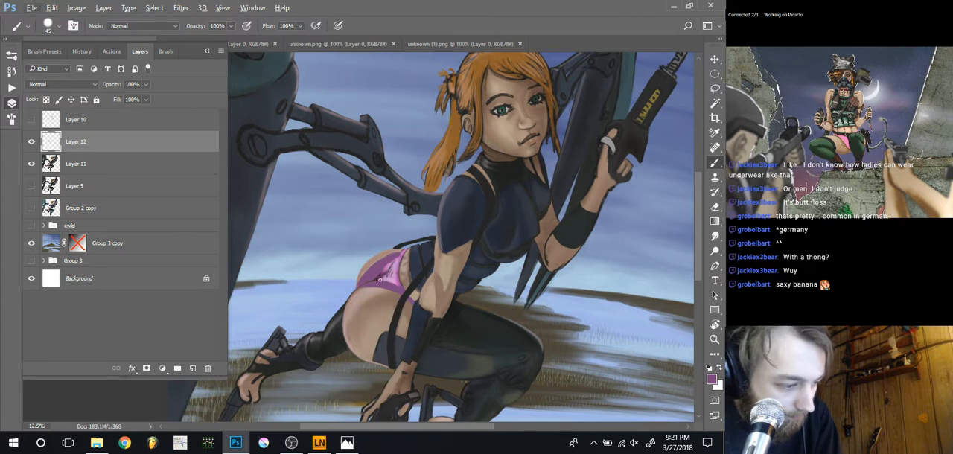
Shade the widened garment with pale pink highlights and darker purple folds sampled from the painting, at brush size 50
scroll(365, 309, up, 1)
alt+click(419, 323)
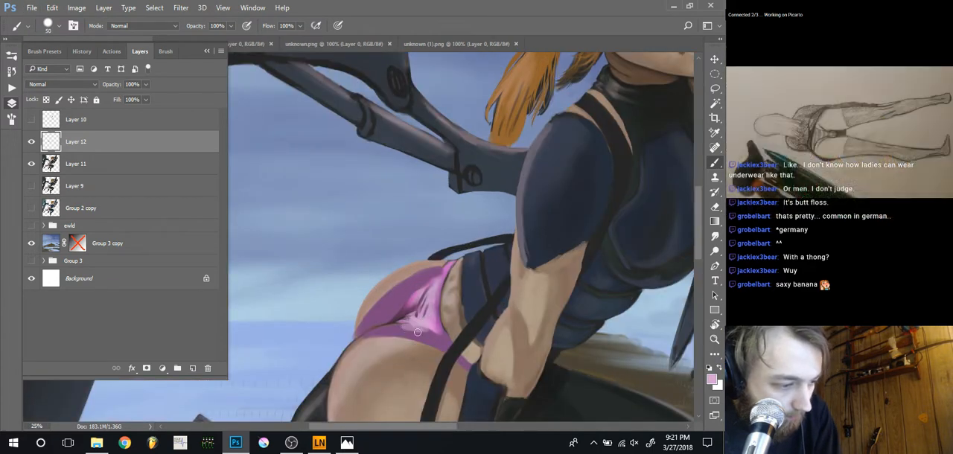
mouse_move(417, 328)
mouse_down()
mouse_move(429, 334)
mouse_move(406, 330)
mouse_move(439, 343)
mouse_up()
mouse_move(412, 318)
mouse_down()
mouse_move(413, 293)
mouse_move(422, 283)
mouse_move(415, 285)
mouse_move(428, 277)
mouse_move(392, 311)
mouse_move(408, 294)
mouse_move(389, 314)
mouse_up()
alt+click(405, 296)
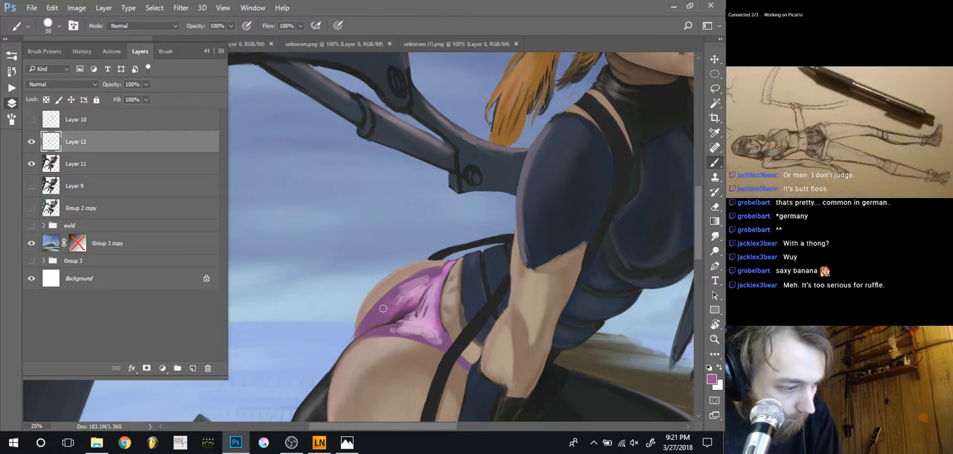
alt+click(399, 317)
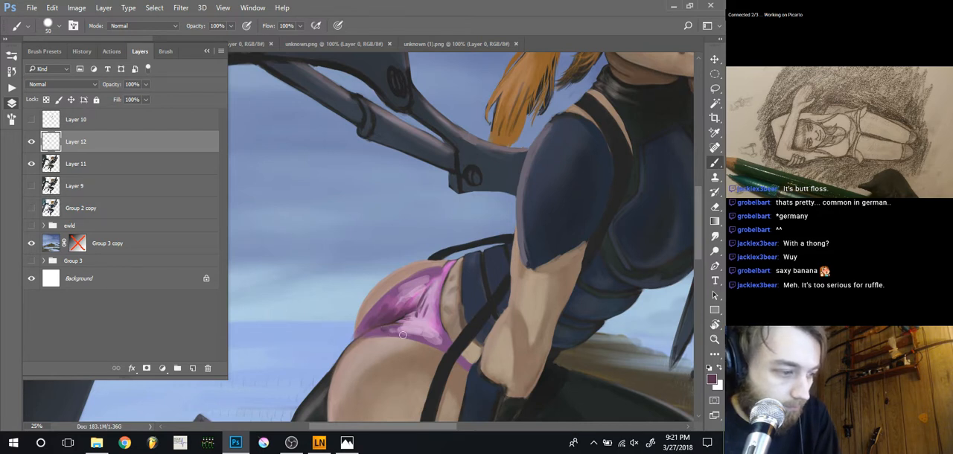
Compare the whole figure with Layer 12's widened pink garment shown and hidden
key(ctrl+minus)
key(ctrl+minus)
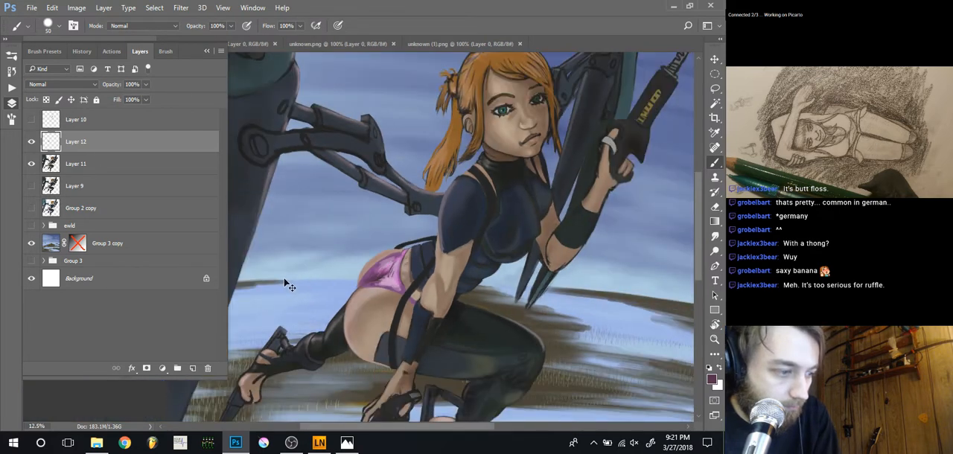
key(ctrl+minus)
key(ctrl+minus)
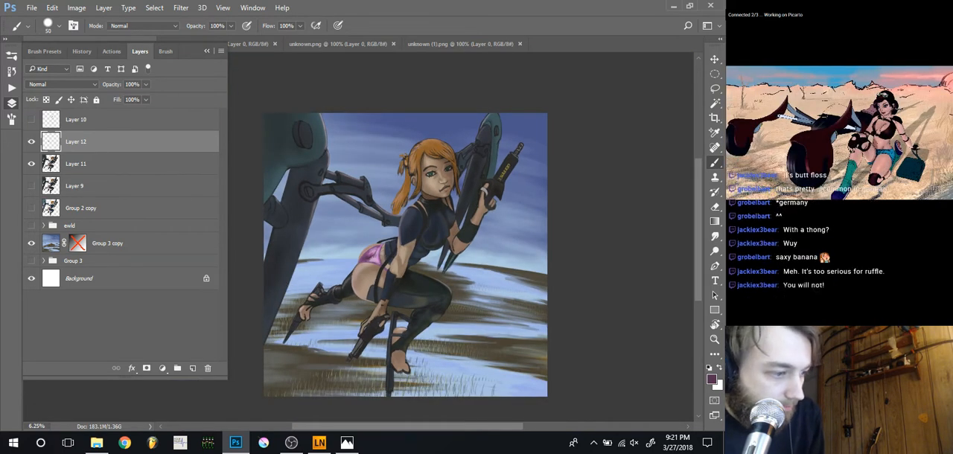
click(31, 142)
click(31, 142)
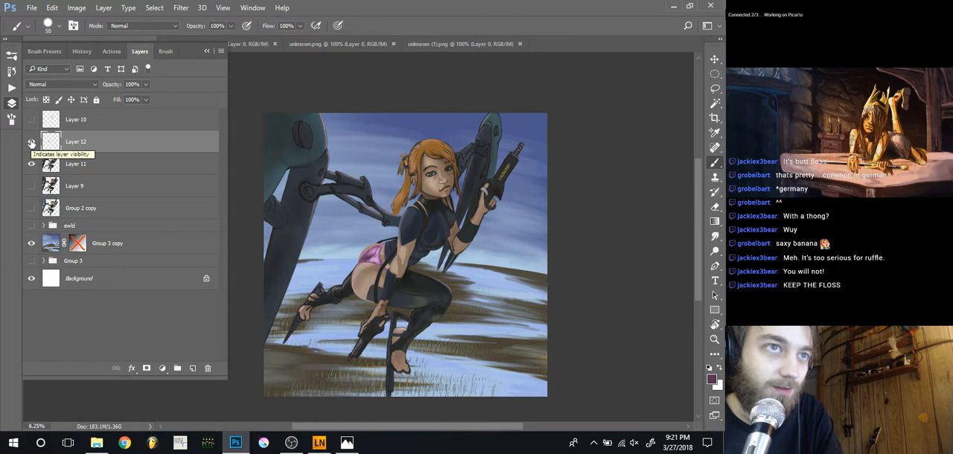
click(31, 142)
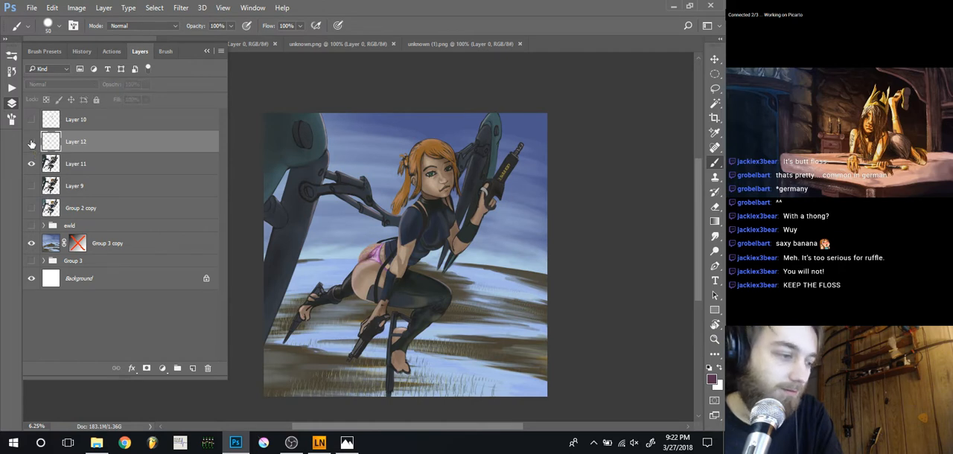
click(31, 142)
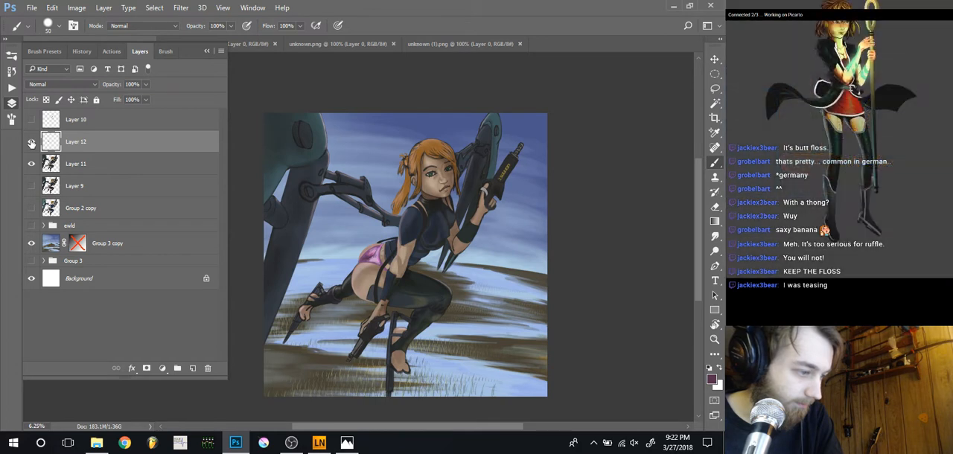
click(31, 144)
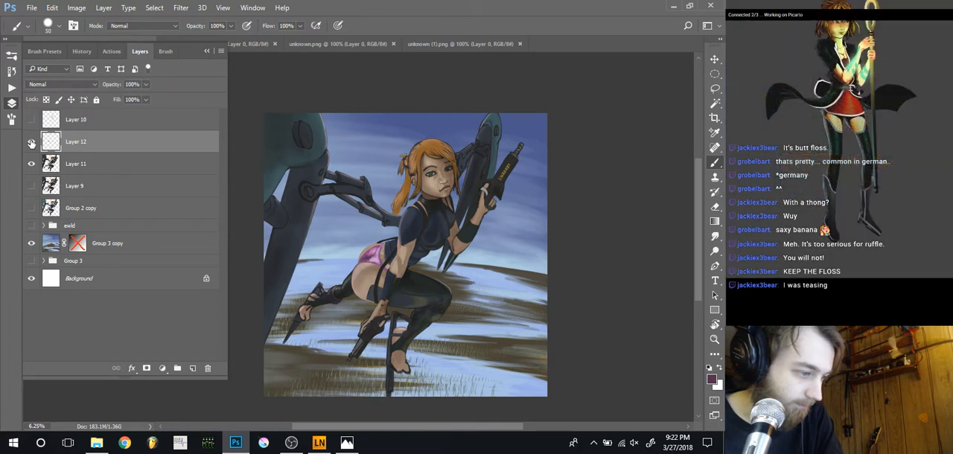
click(32, 143)
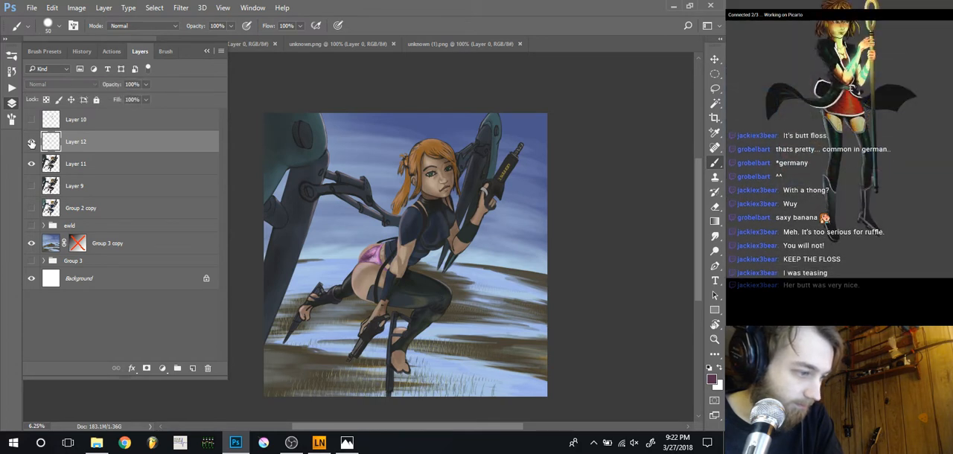
click(31, 144)
click(31, 143)
click(31, 143)
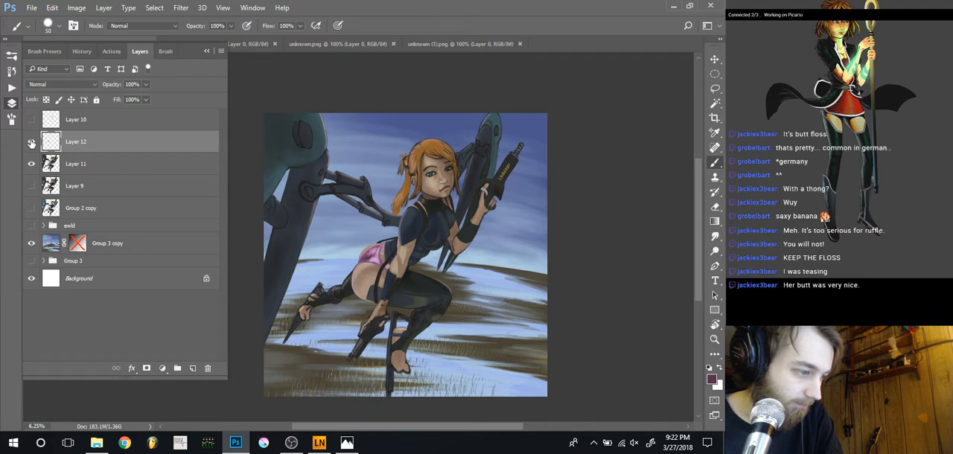
click(31, 144)
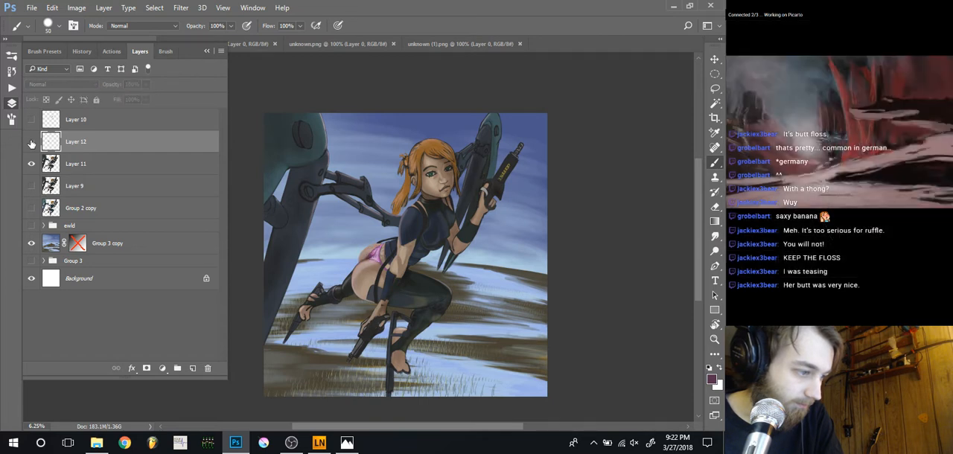
click(32, 143)
click(32, 143)
click(31, 143)
click(31, 143)
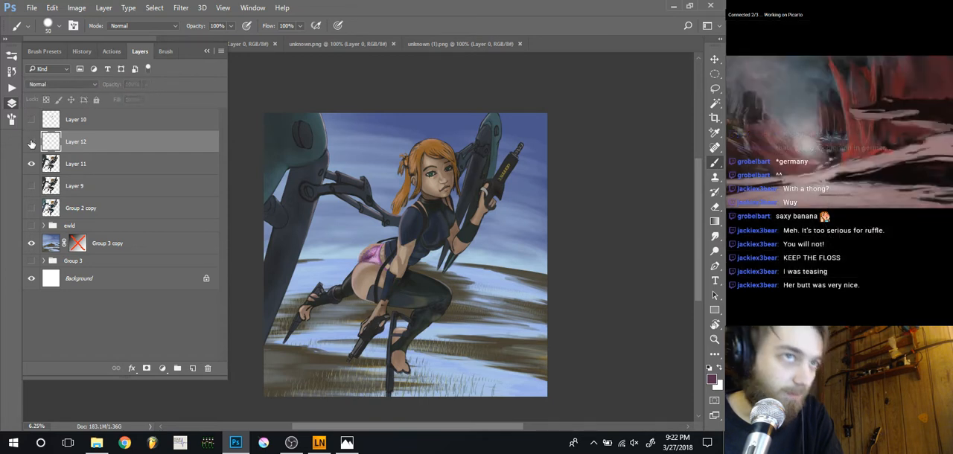
click(31, 144)
click(31, 144)
click(31, 144)
click(31, 144)
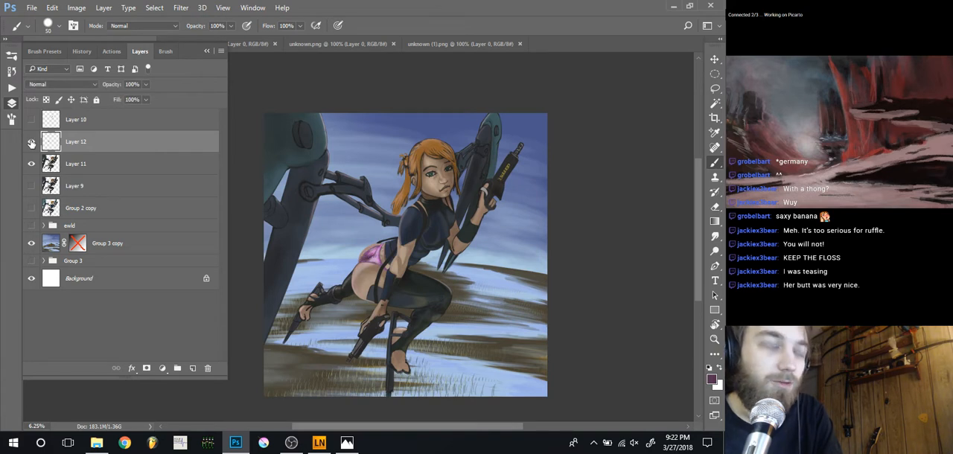
click(32, 144)
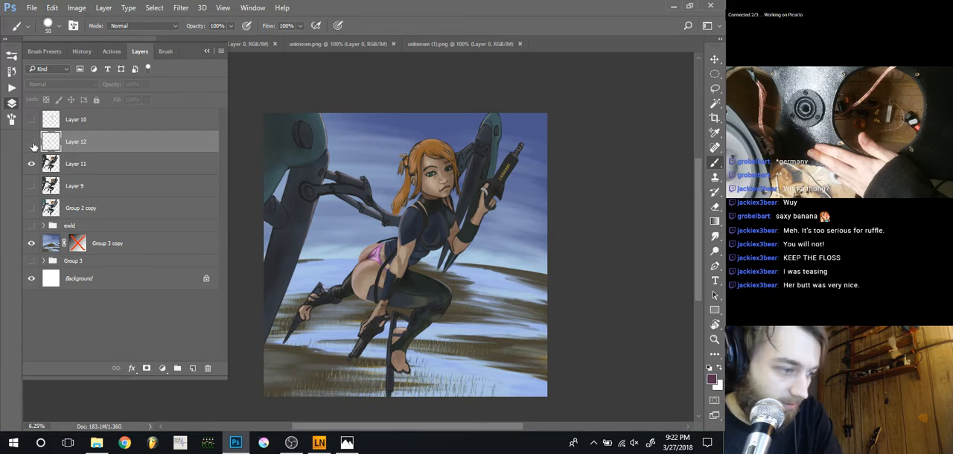
click(31, 144)
click(31, 143)
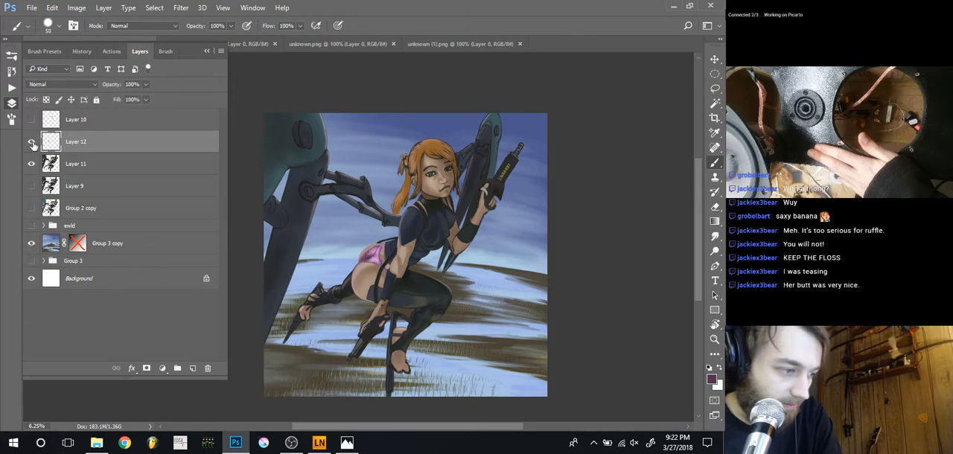
click(31, 144)
click(32, 144)
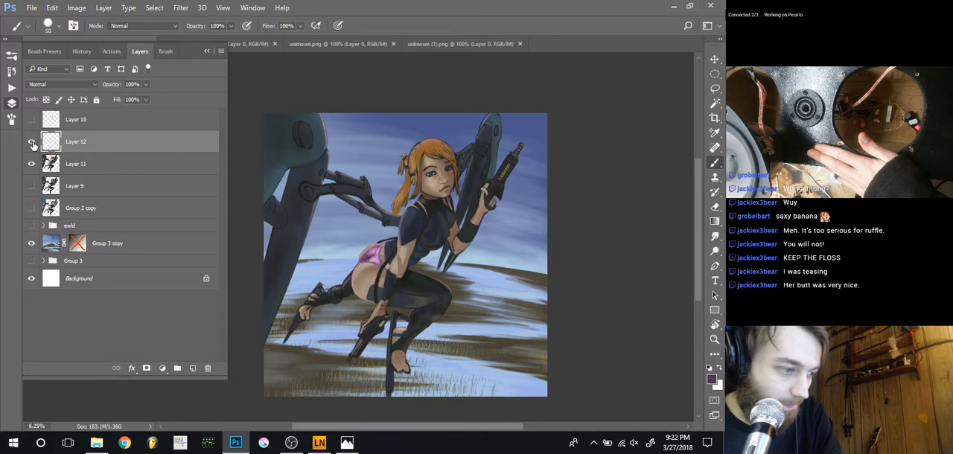
click(32, 144)
click(32, 144)
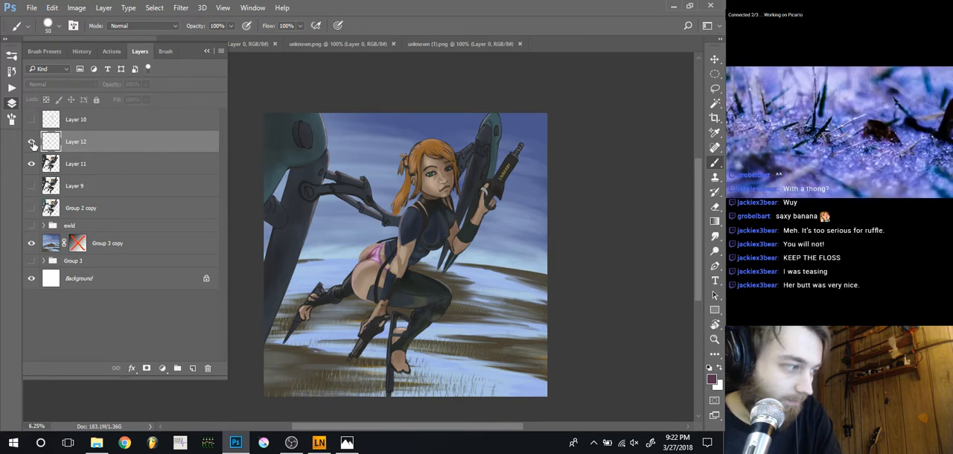
click(32, 144)
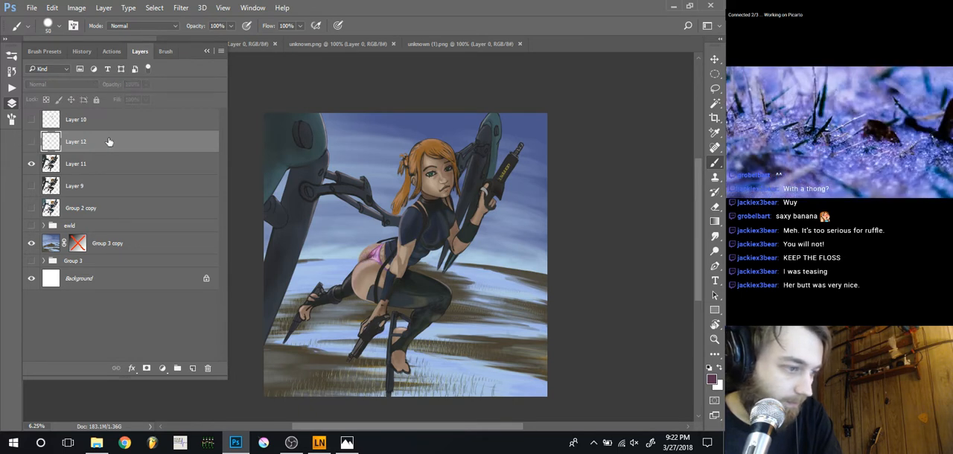
Delete Layer 10 and Layer 12 from above Layer 11
click(30, 122)
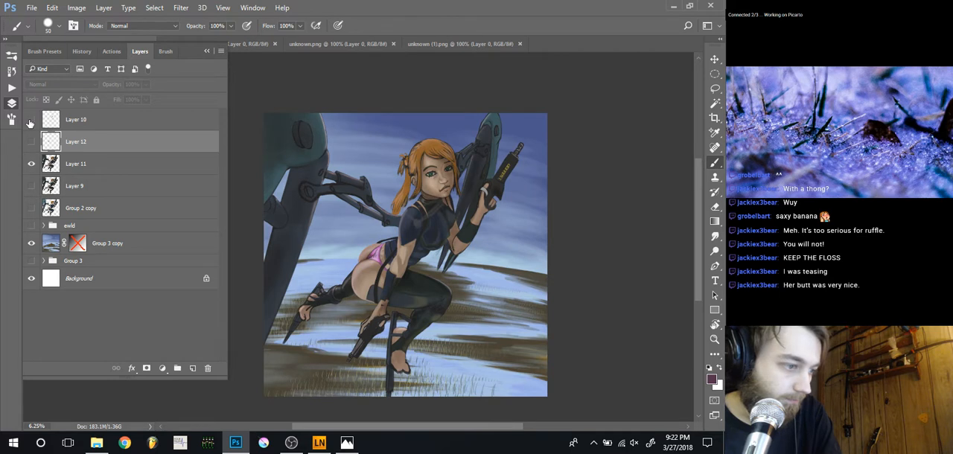
click(108, 119)
key(Delete)
key(Delete)
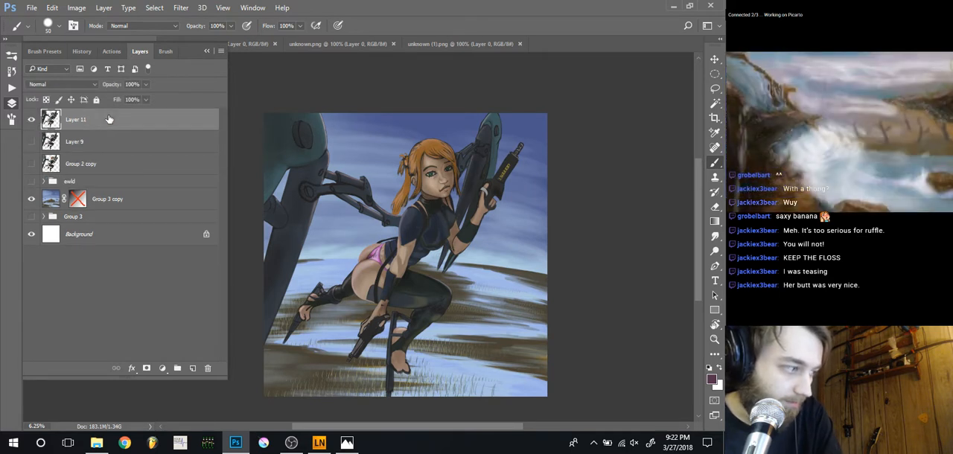
Compare the current figure on Layer 11 with the earlier version on Layer 9, leaving only Layer 11 shown
click(32, 121)
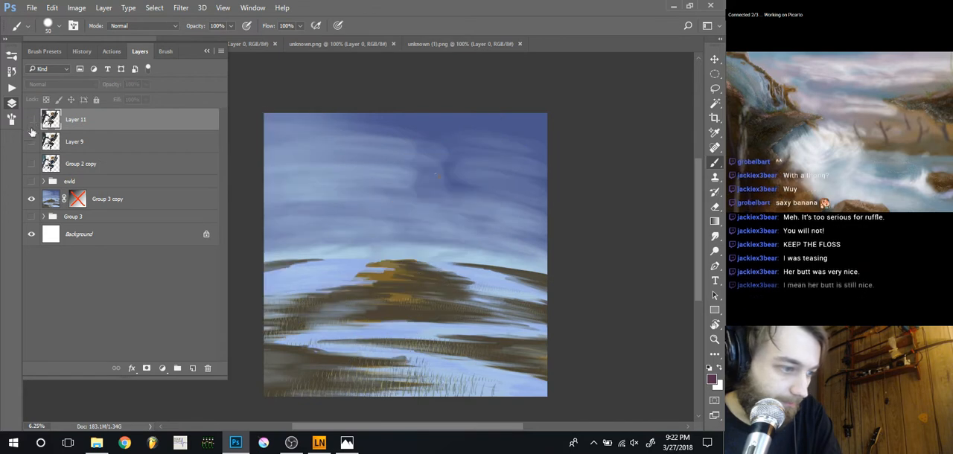
click(31, 142)
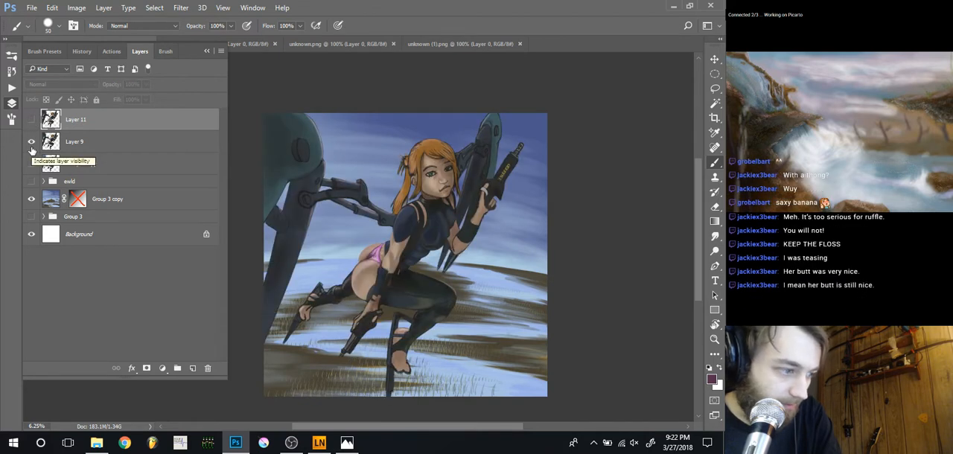
click(32, 121)
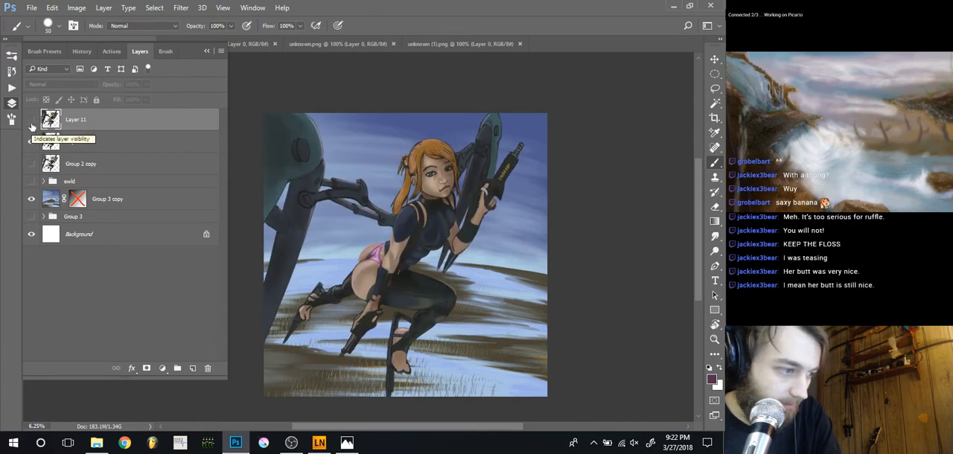
click(31, 123)
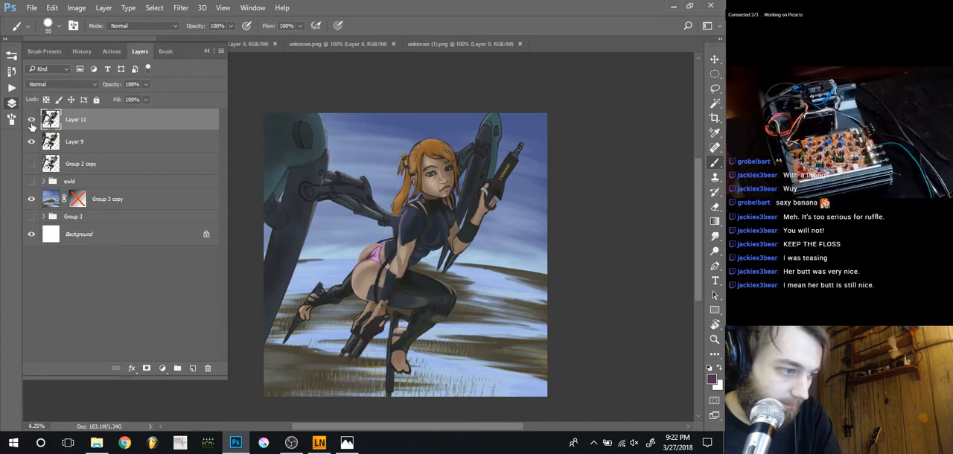
click(31, 123)
click(32, 122)
click(31, 122)
click(31, 121)
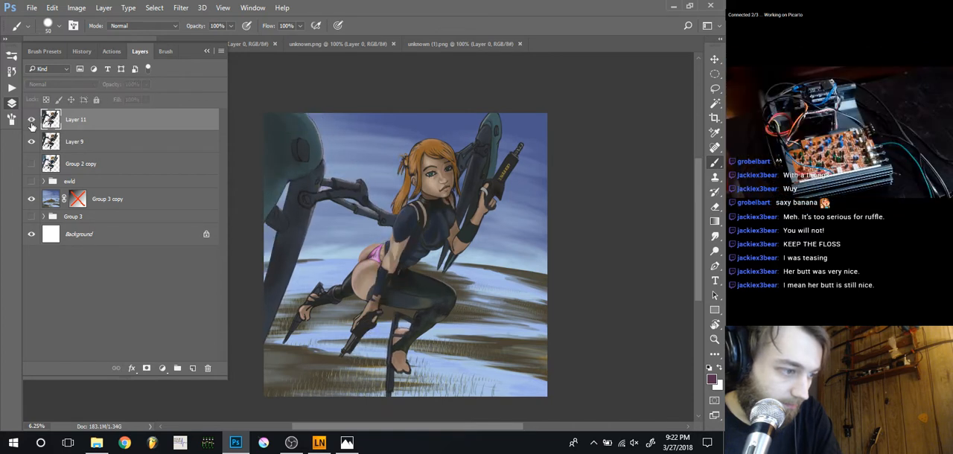
click(32, 121)
click(32, 123)
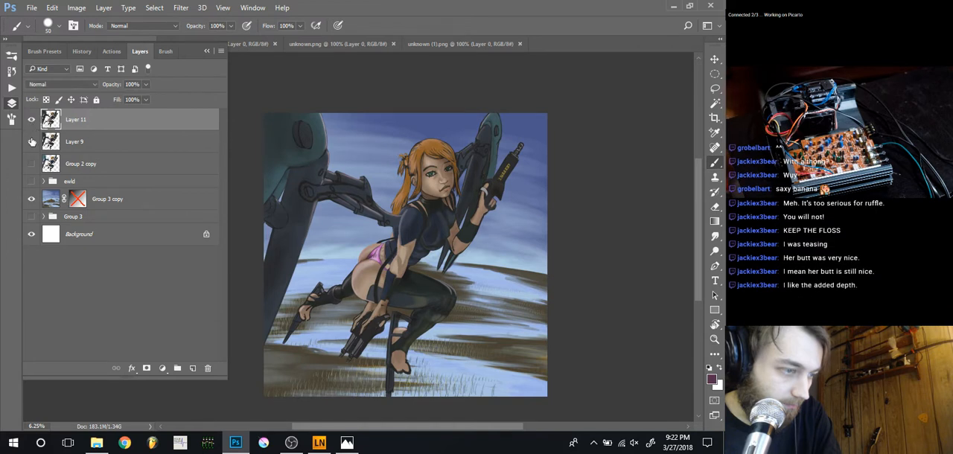
click(31, 144)
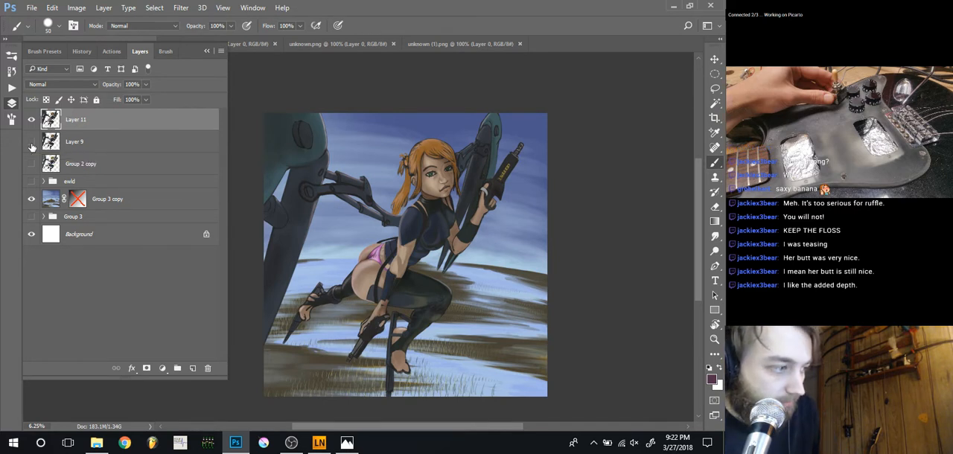
Restore the deleted Layer 12, compare the garment with it shown and hidden, and leave it hidden
key(ctrl+shift+alt+n)
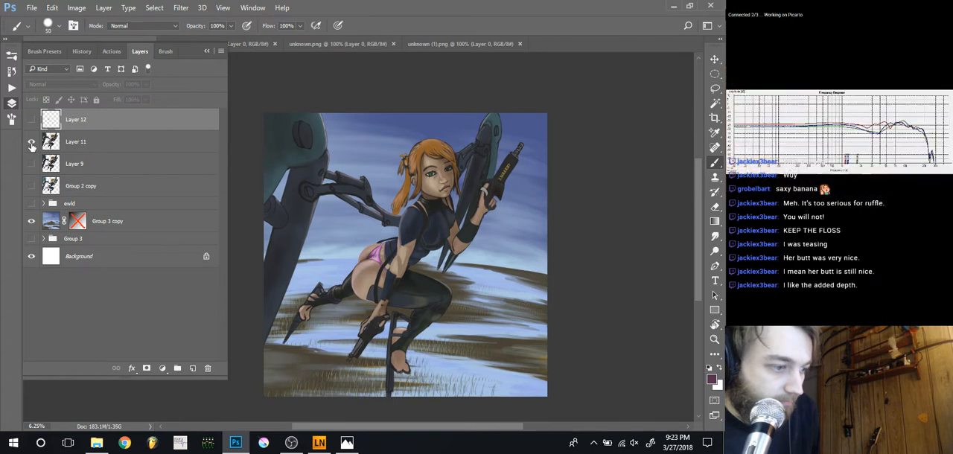
click(30, 120)
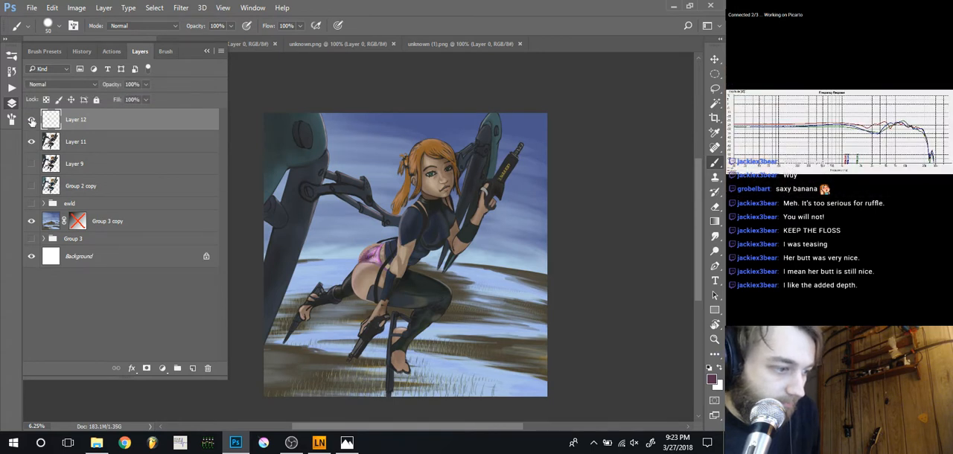
click(31, 121)
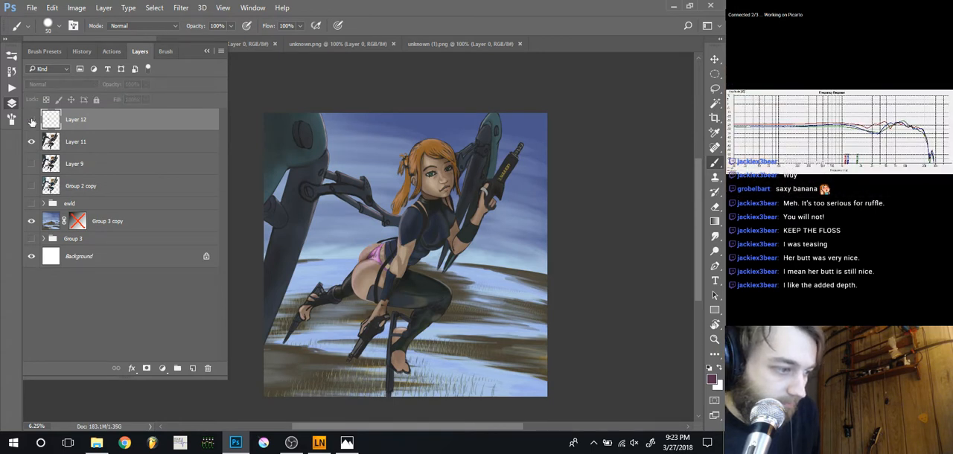
click(31, 120)
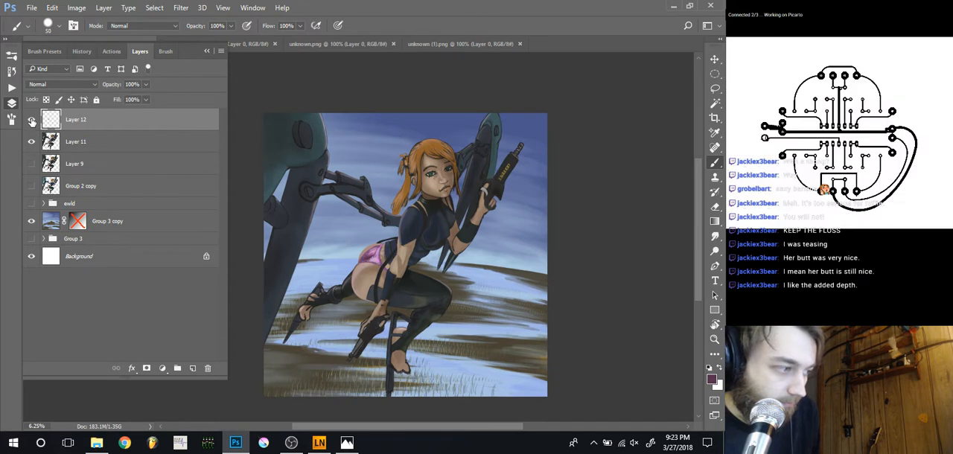
click(31, 120)
On Layer 11, sample the bent leg's dark tones and paint over the shading around the knee with 40 and 30 px brushes
click(57, 140)
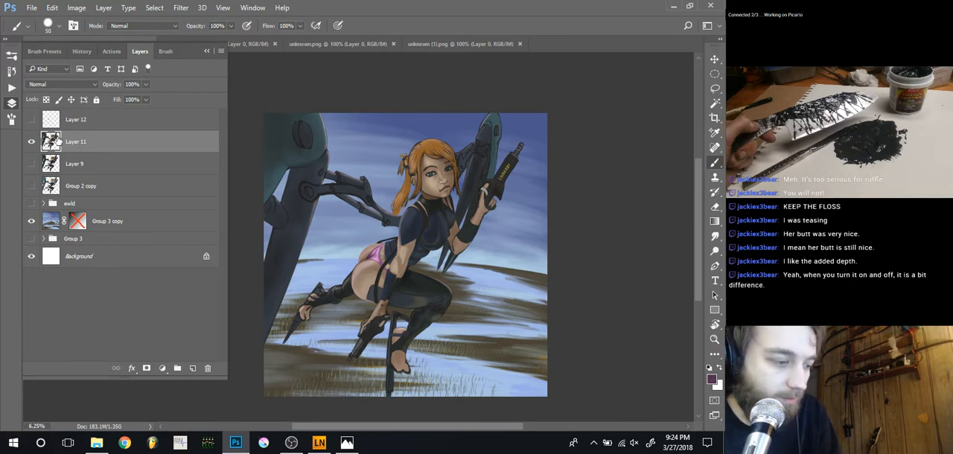
key(ctrl+plus)
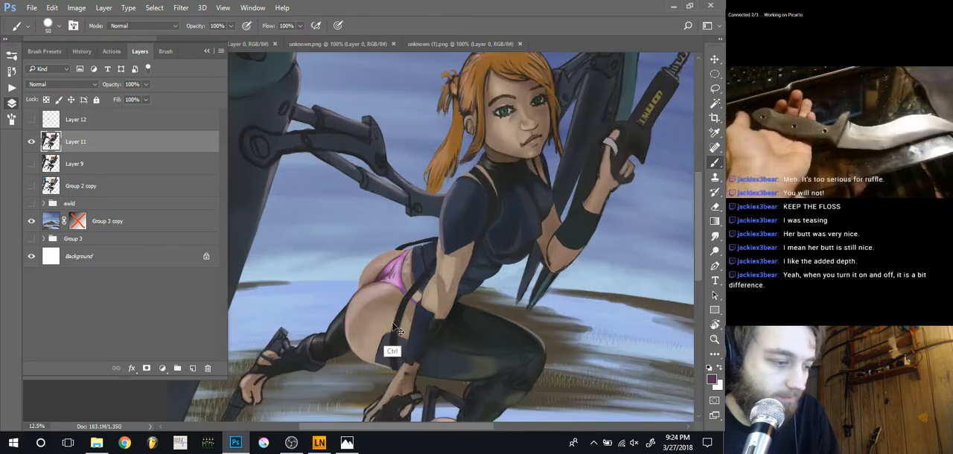
drag(399, 329, 321, 285)
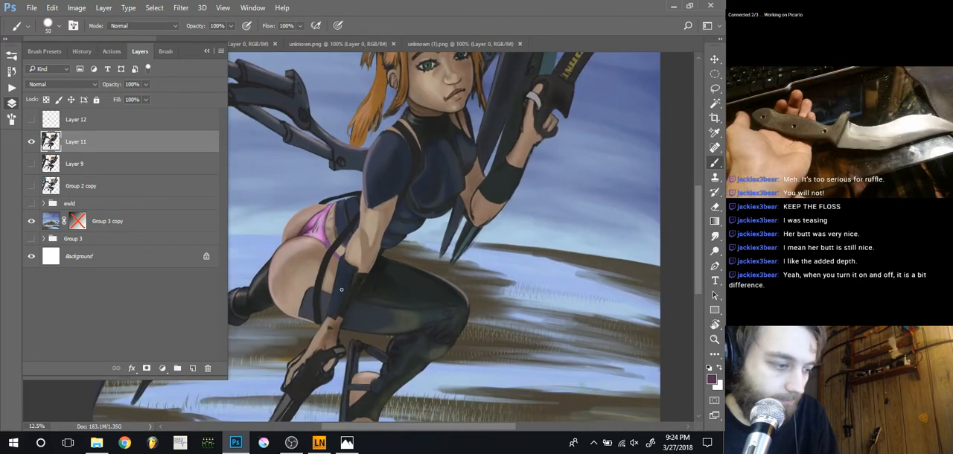
key(ctrl+plus)
drag(379, 331, 324, 267)
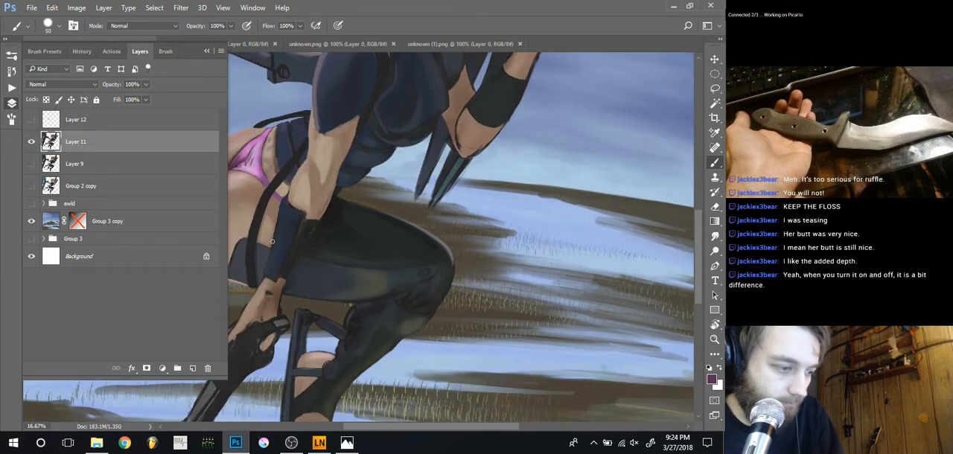
key(ctrl+plus)
drag(319, 303, 353, 264)
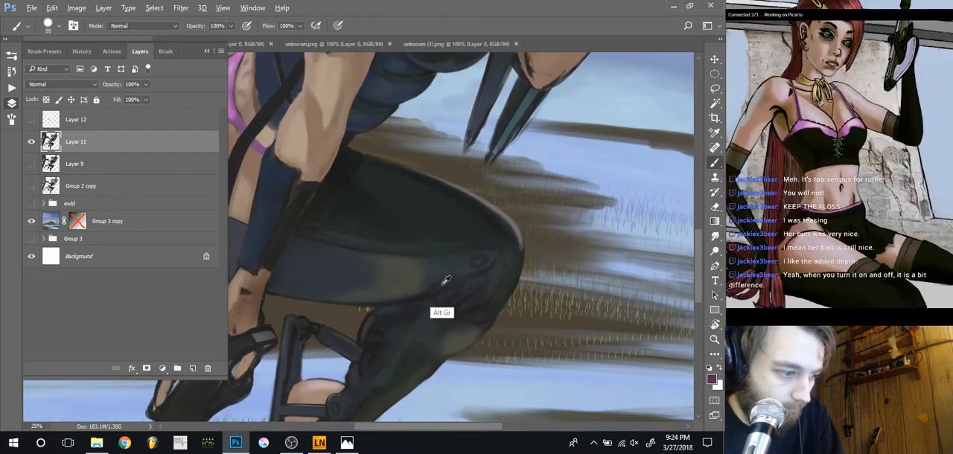
alt+click(444, 283)
key([)
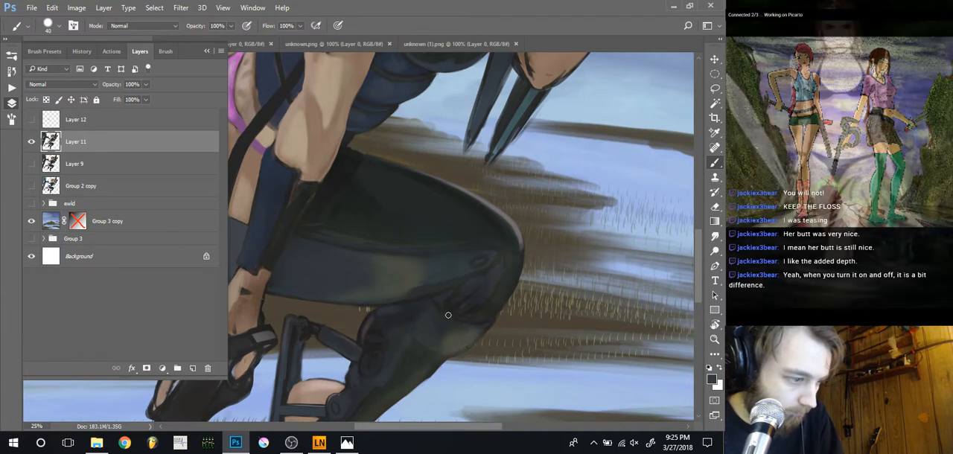
alt+click(462, 289)
key([)
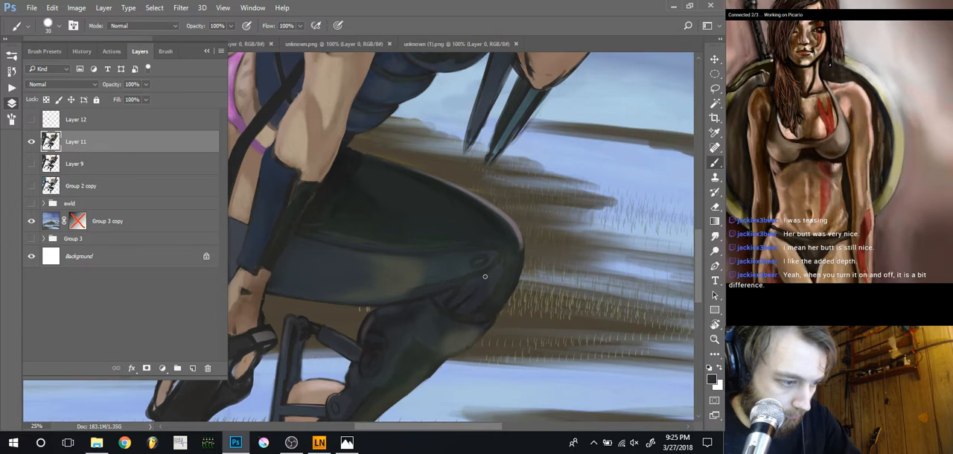
alt+click(483, 286)
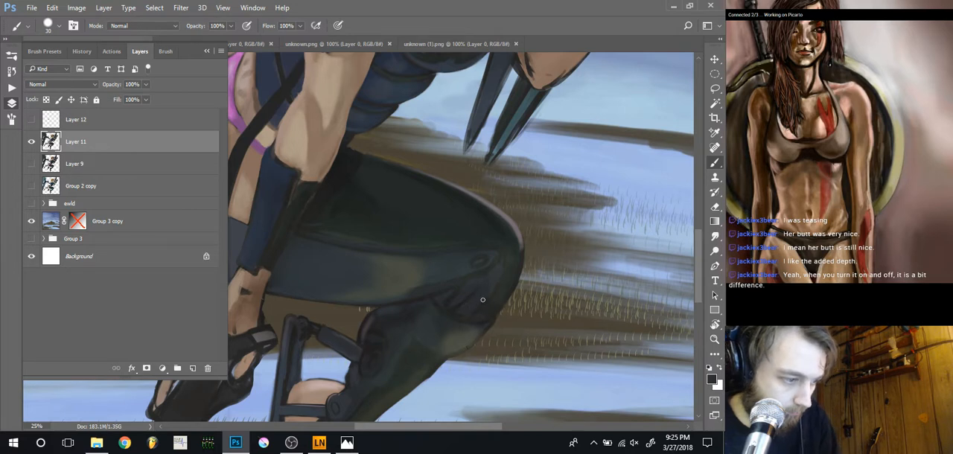
Blend the shading on the shin just below the bent knee using a roughly 40 px brush at 50% opacity
key(ctrl+minus)
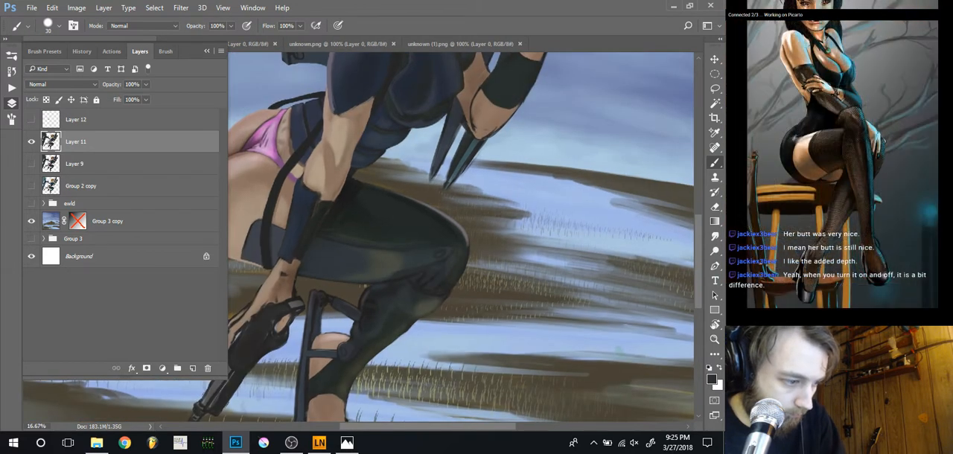
drag(341, 312, 329, 280)
key(ctrl+plus)
key(ctrl+plus)
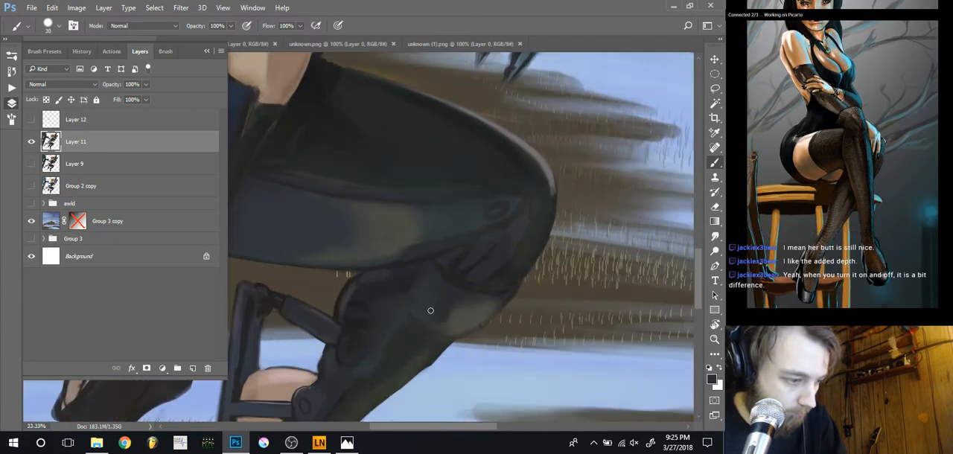
key(bracketright)
key(bracketright)
key(bracketright)
key(5)
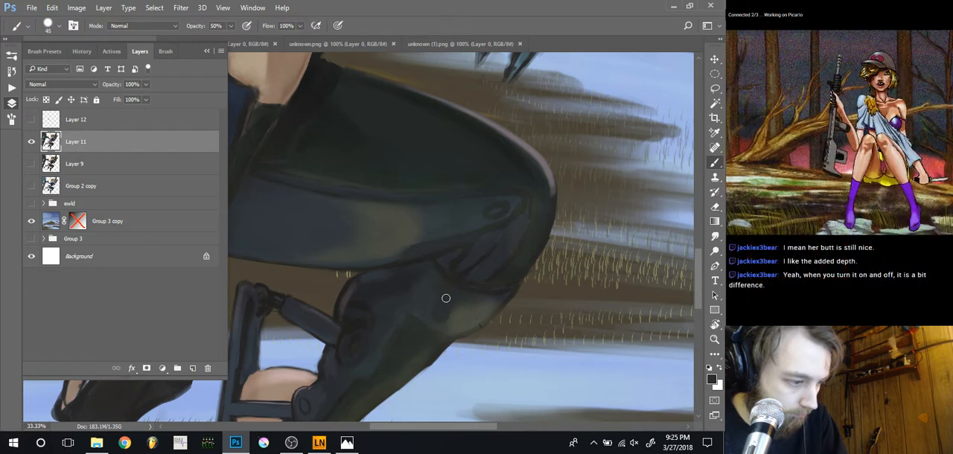
key(bracketright)
key(bracketright)
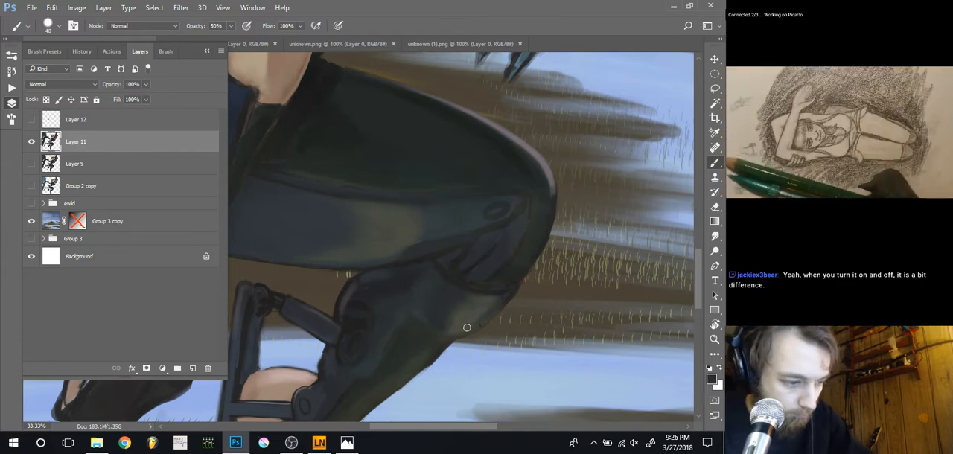
Clean up the bent leg's outline with a 25 px eraser and repaint the kneecap's shading with sampled dark tones
key(e)
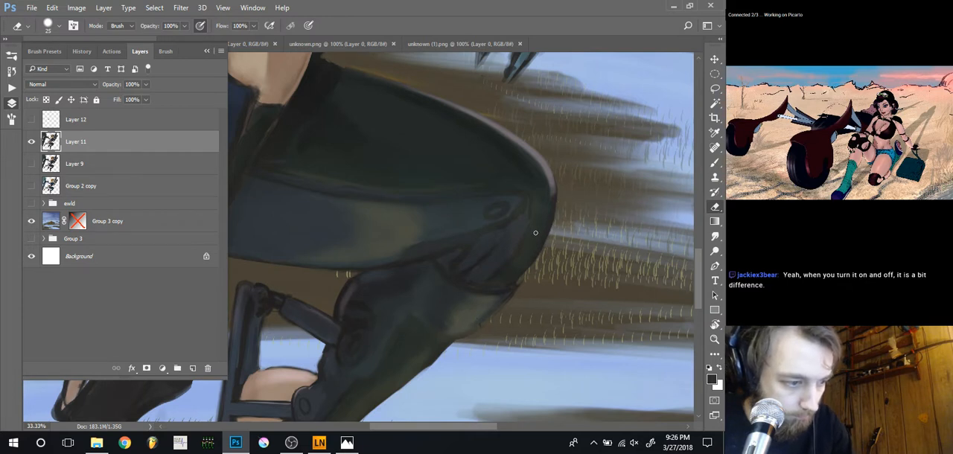
key(b)
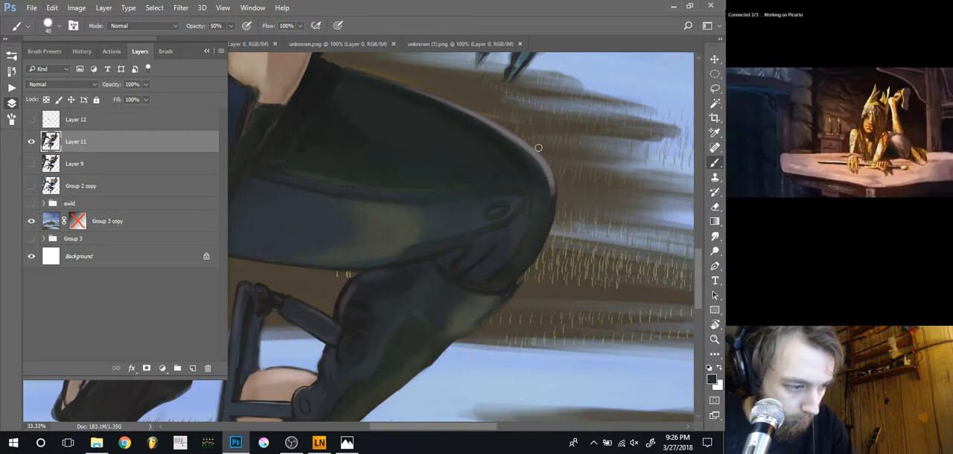
alt+click(506, 275)
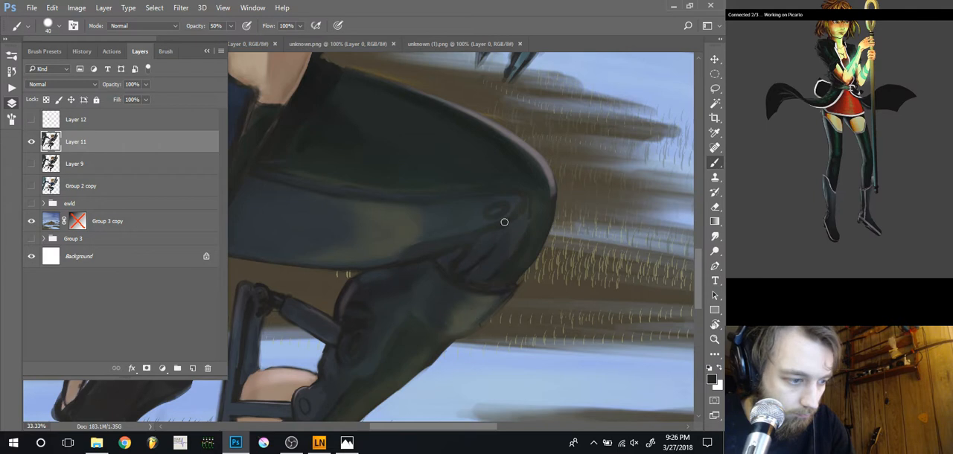
alt+click(515, 235)
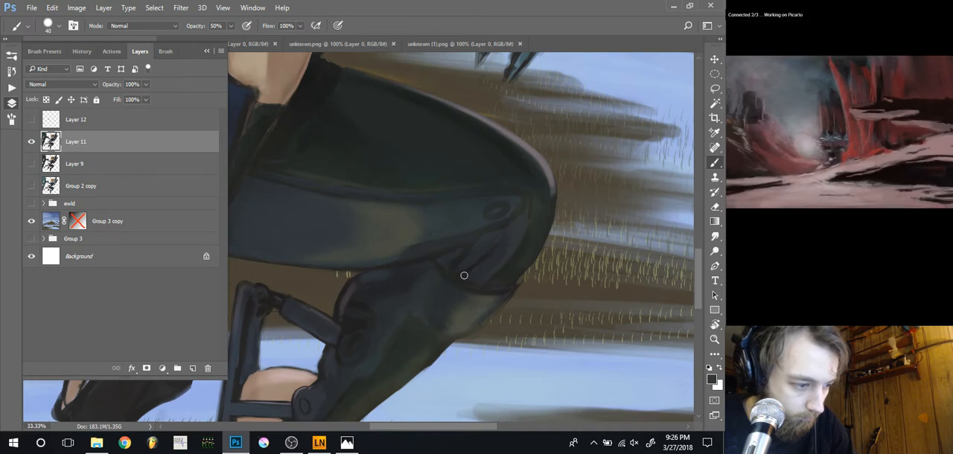
key(alt)
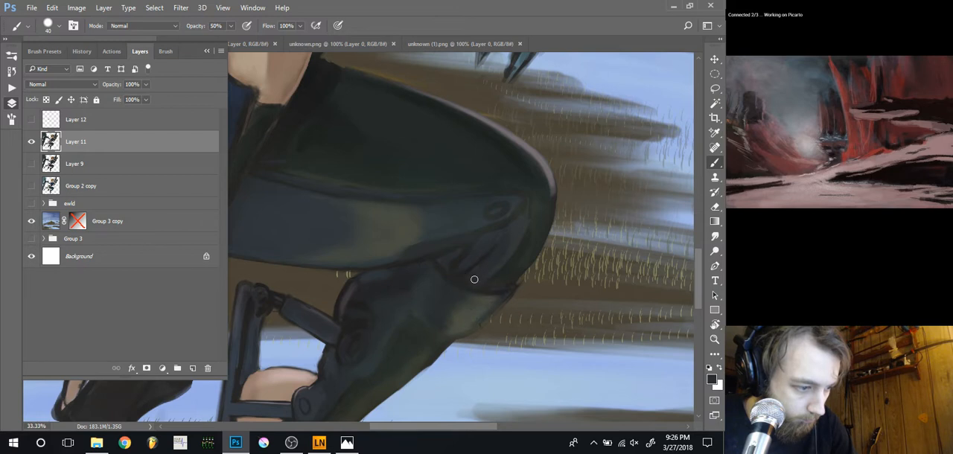
Refine the folds at the side of the bent knee with sampled dark tones and 20 to 35 px brushes
key(bracketleft)
key(bracketleft)
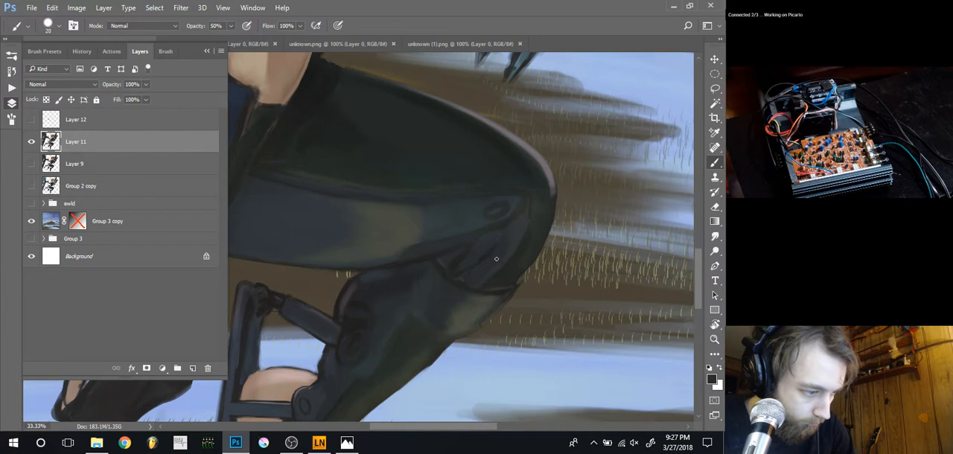
alt+click(522, 259)
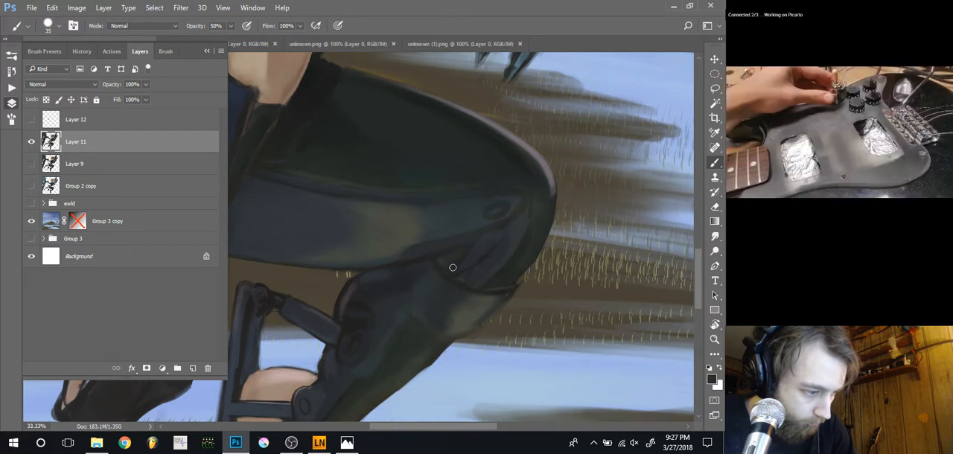
alt+click(519, 251)
drag(483, 278, 451, 253)
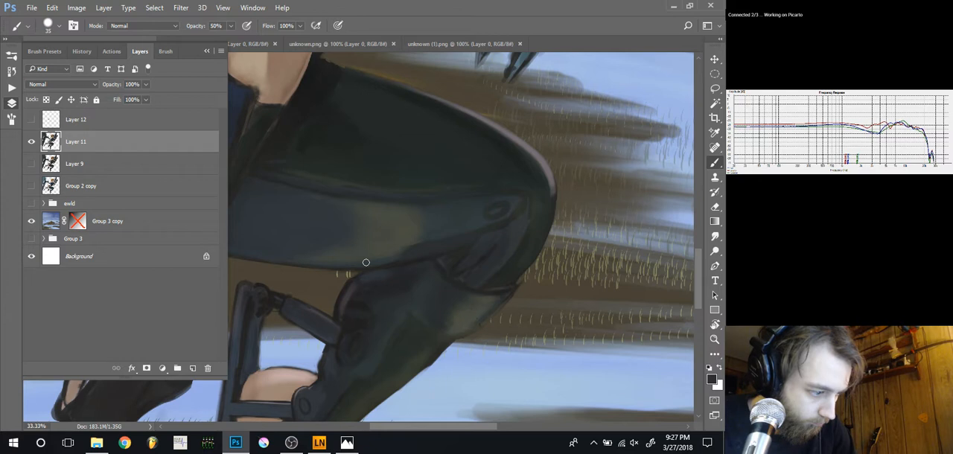
Paint the crease where the thigh's underside meets the calf, using sampled leg tones and 20 to 35 px brushes
key(alt)
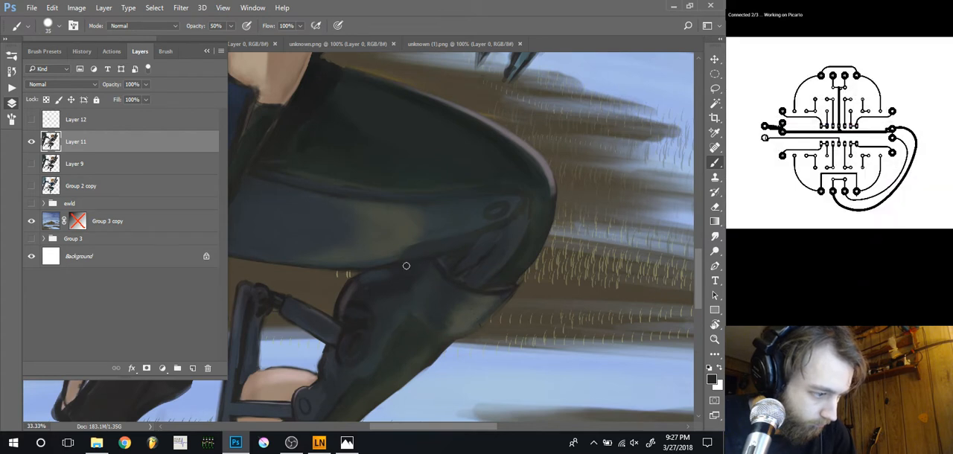
key(alt)
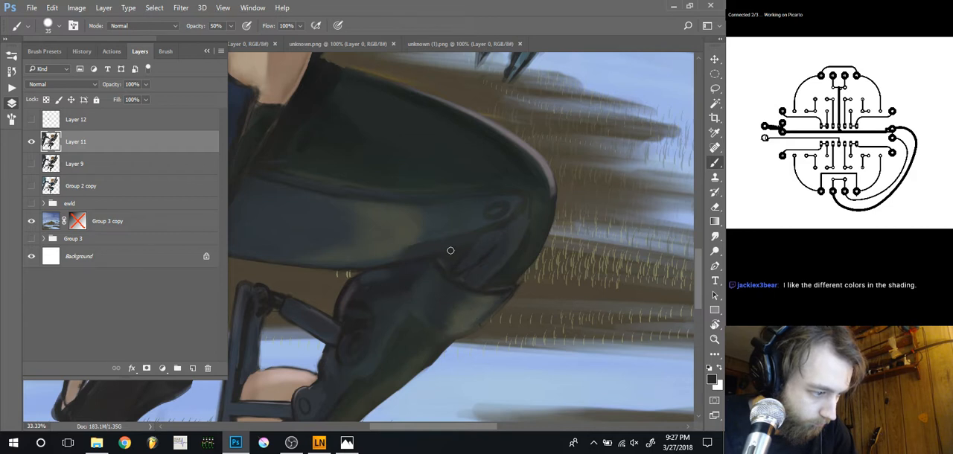
key(bracketleft)
key(bracketleft)
key(bracketleft)
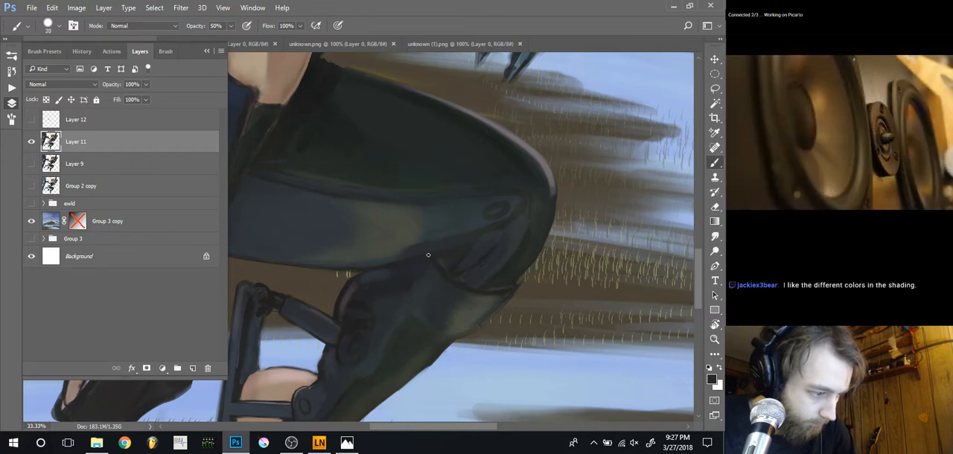
key(alt)
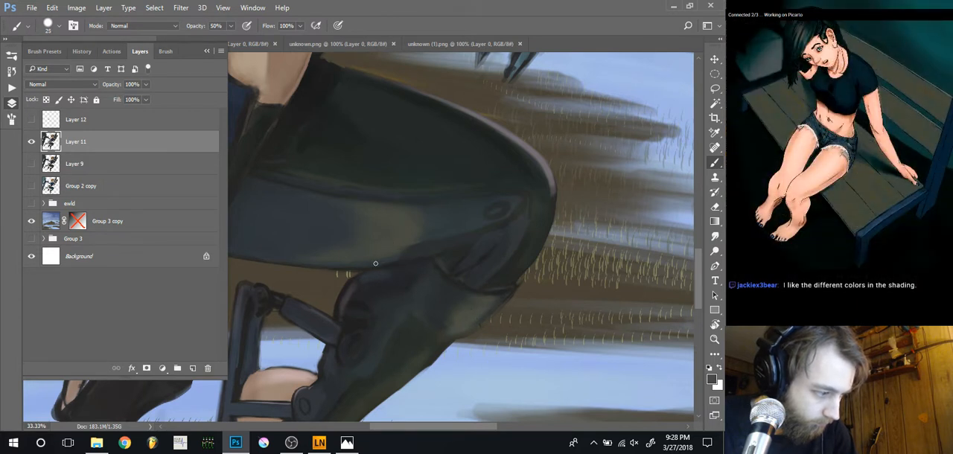
key(bracketright)
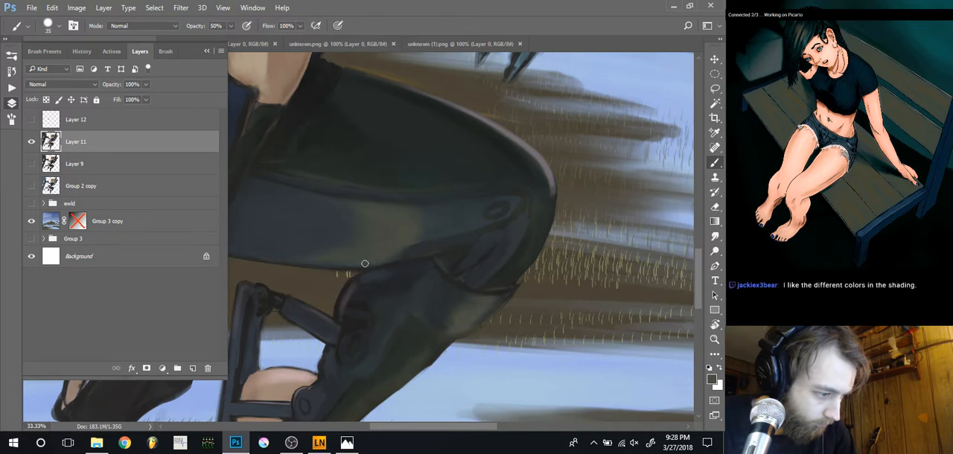
alt+click(439, 247)
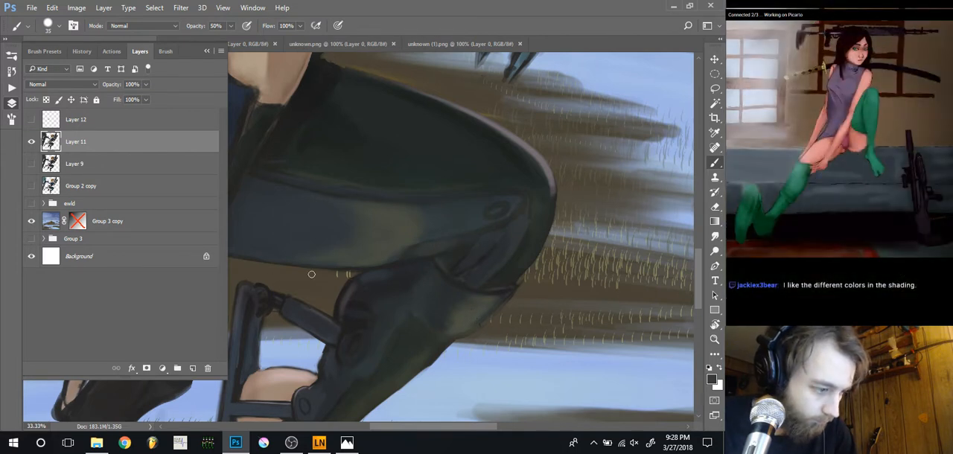
Examine the reworked leg and the whole figure, both close up and at full view, without the layer list in the way
key(j)
key(r)
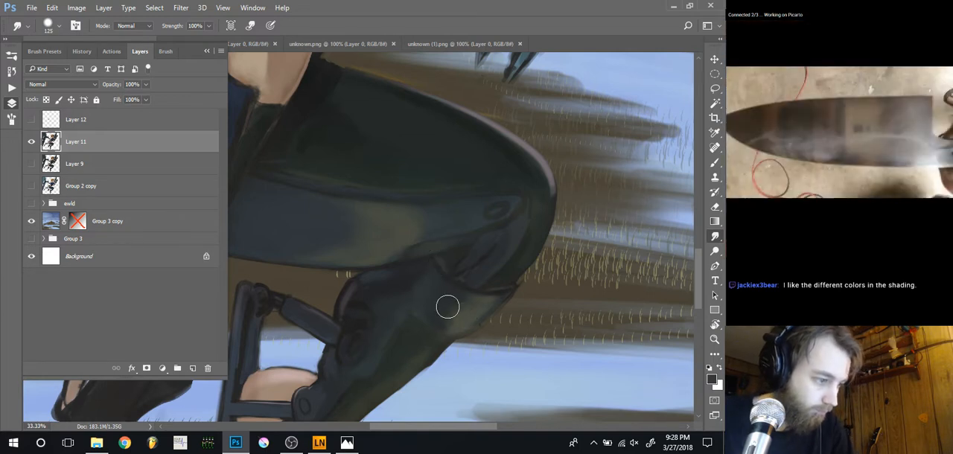
key(ctrl+minus)
key(ctrl+minus)
key(ctrl+minus)
key(ctrl+minus)
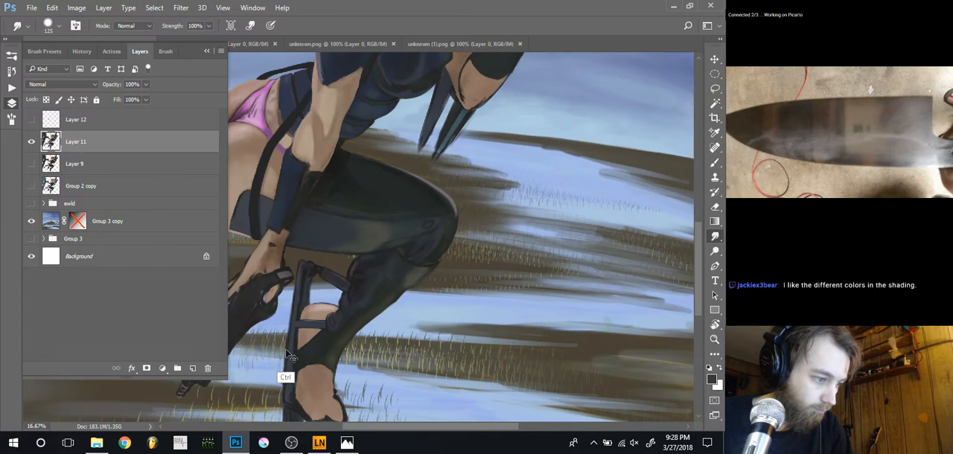
drag(322, 322, 326, 329)
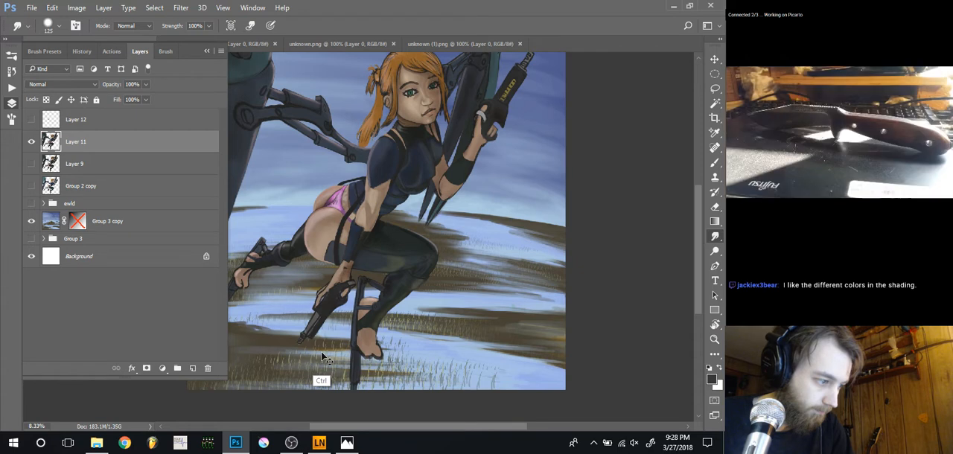
key(ctrl+plus)
key(ctrl+plus)
drag(269, 290, 296, 321)
click(10, 103)
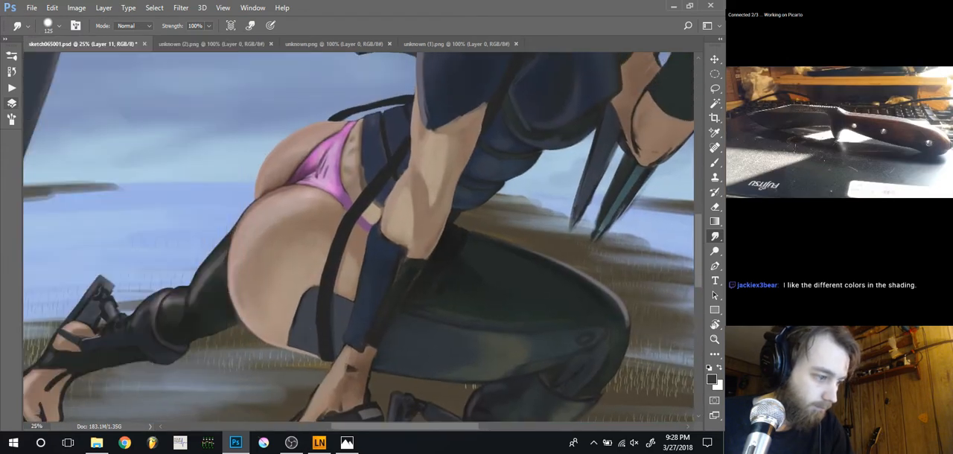
key(ctrl+minus)
key(ctrl+minus)
key(ctrl+minus)
key(ctrl+minus)
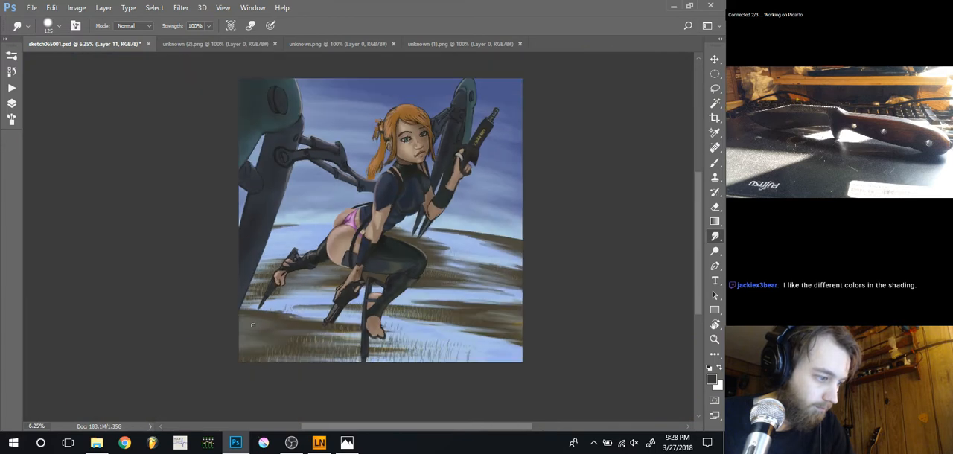
key(ctrl+plus)
key(ctrl+plus)
key(ctrl+plus)
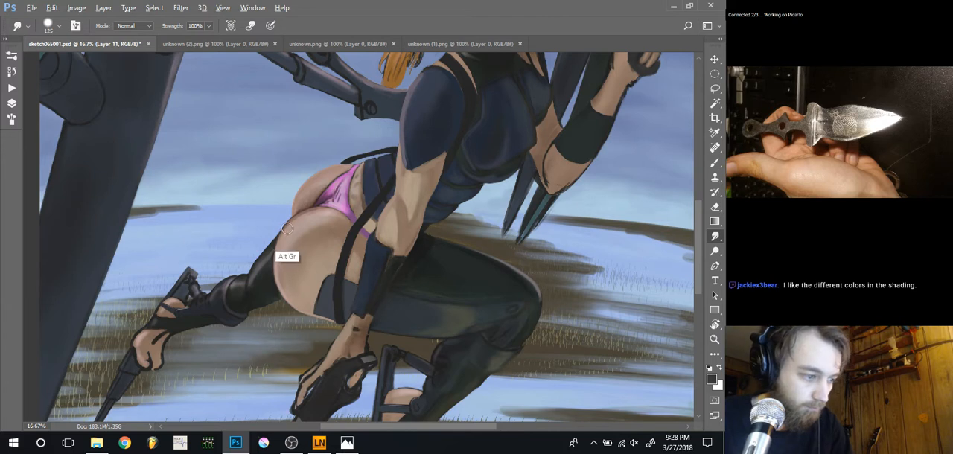
Glaze the blue forearm guard with a pale pinkish-purple at 10% opacity using a 70 px brush, and sample the resulting tone
key(b)
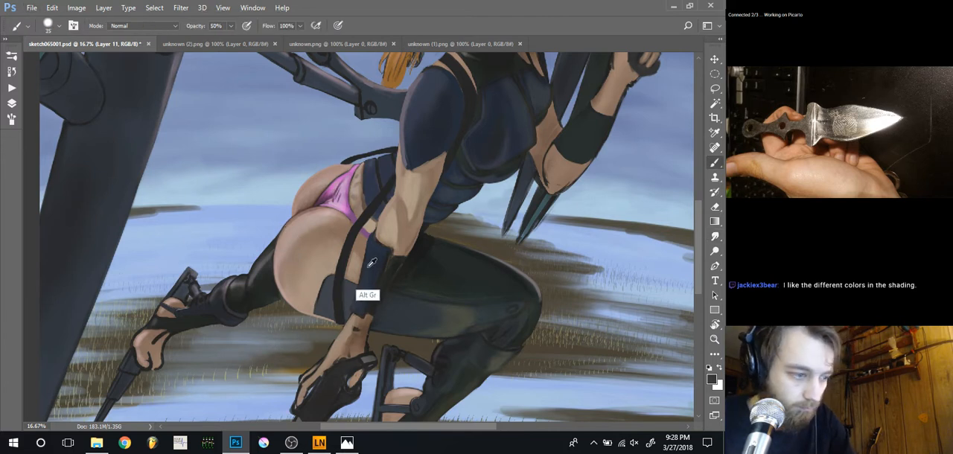
click(711, 378)
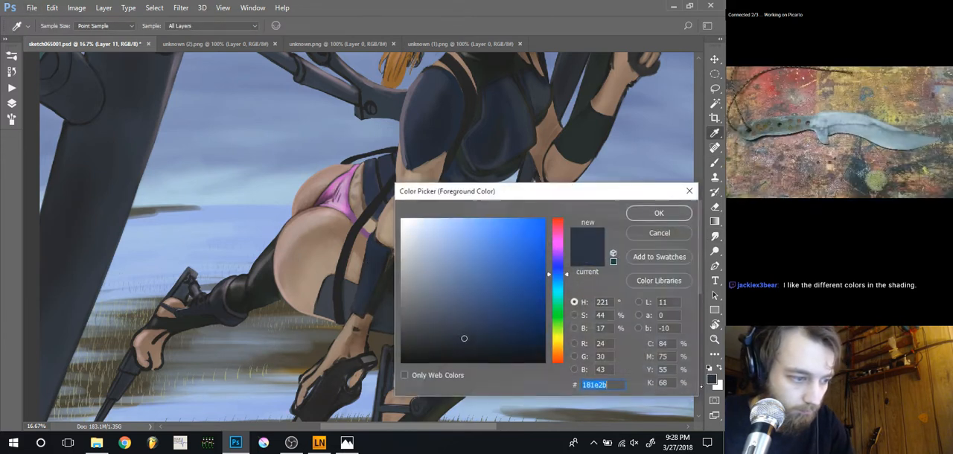
click(557, 242)
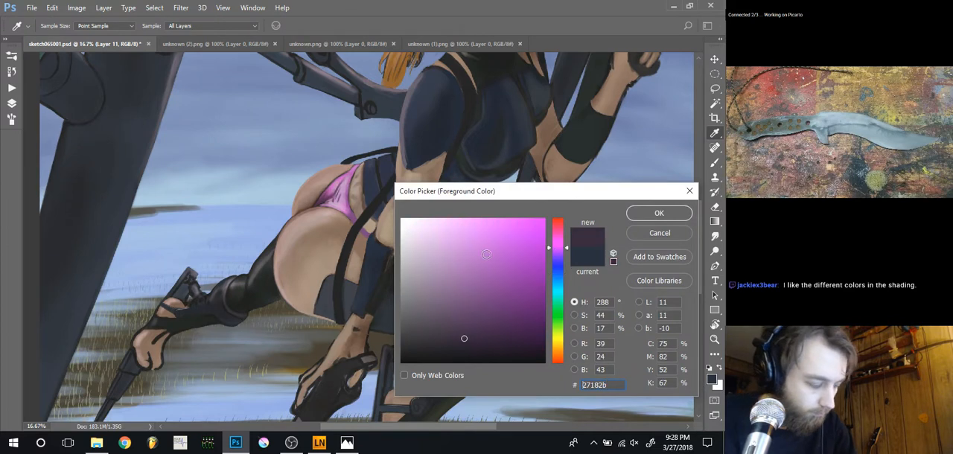
click(434, 251)
key(Return)
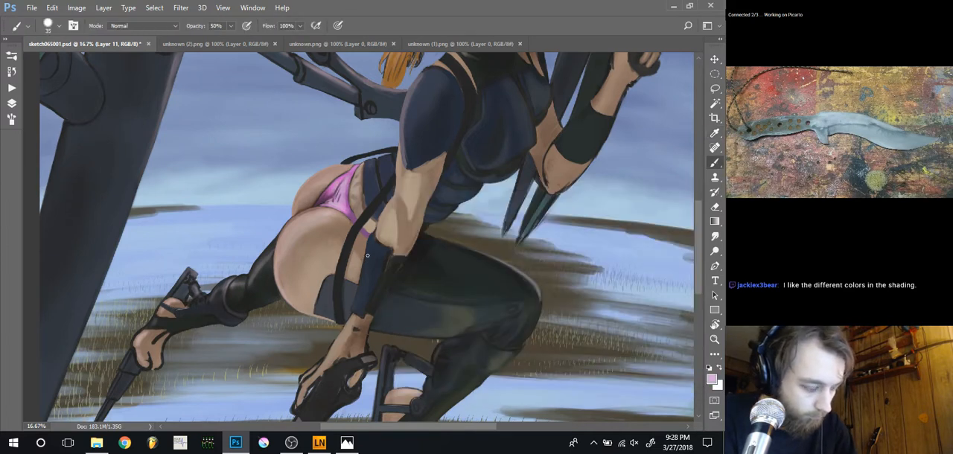
key(1)
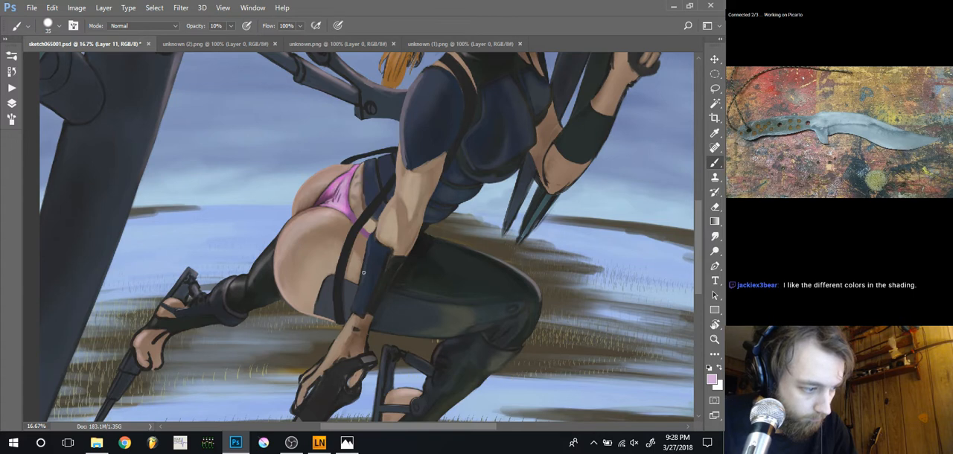
key(bracketright)
key(bracketright)
key(bracketright)
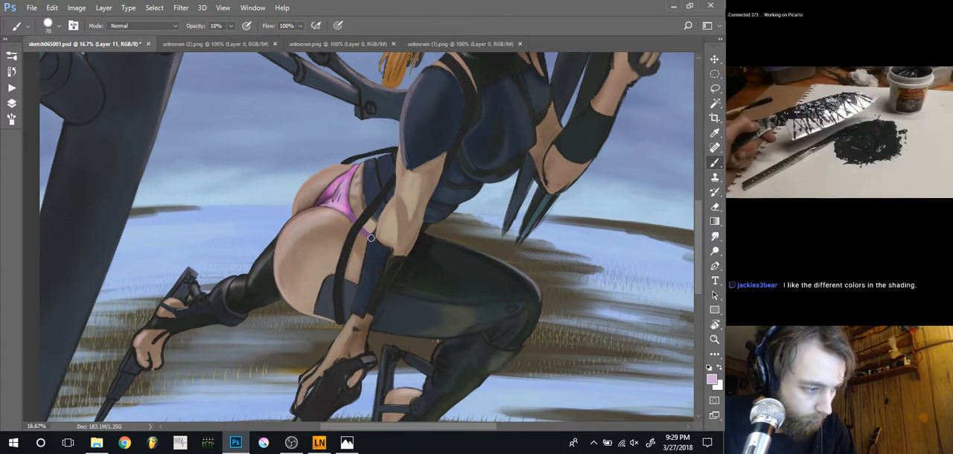
alt+click(363, 267)
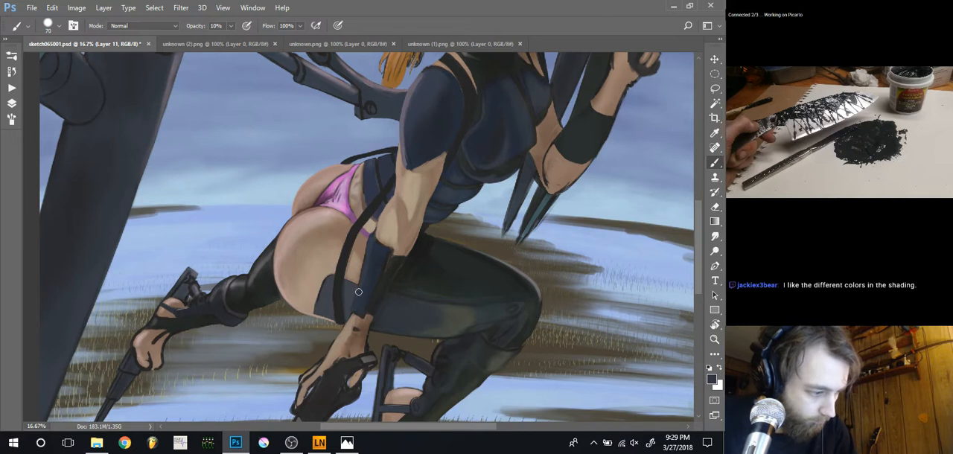
Refine the forearm guard's shading with a pale violet at 10% opacity and a sampled tone at 40%, using a 45 px brush
key(bracketleft)
key(bracketleft)
key(bracketleft)
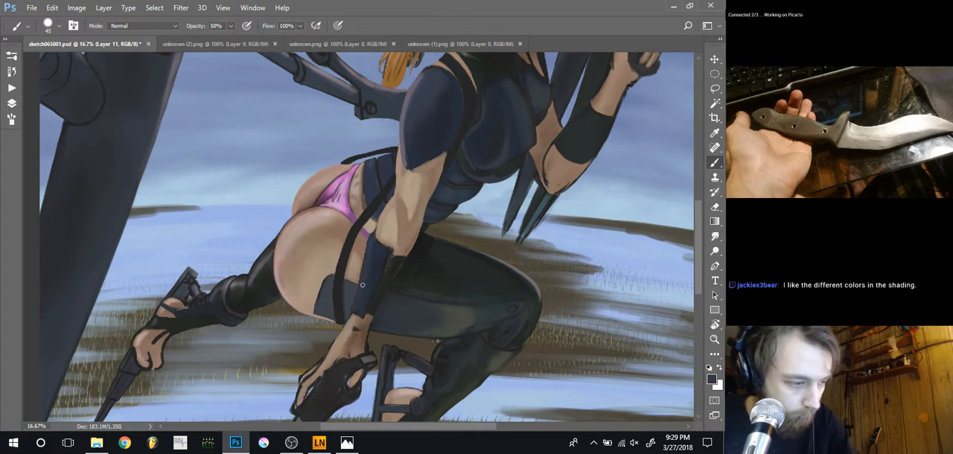
click(710, 380)
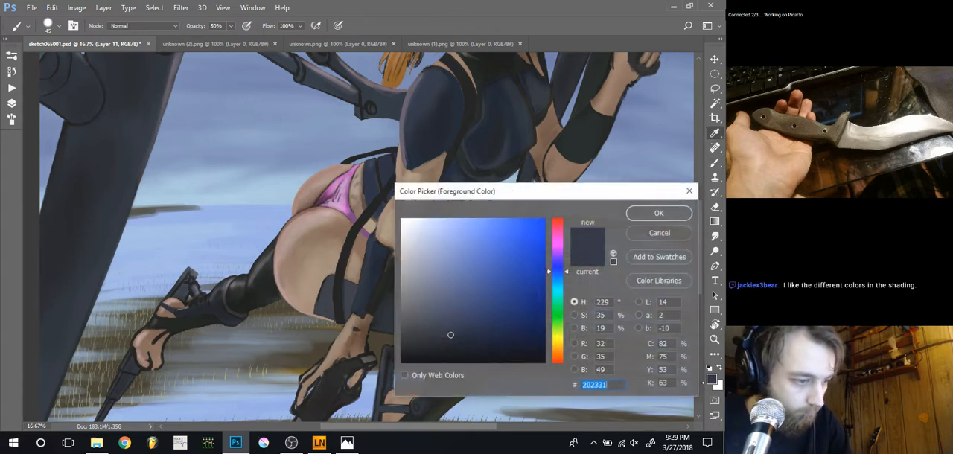
click(556, 254)
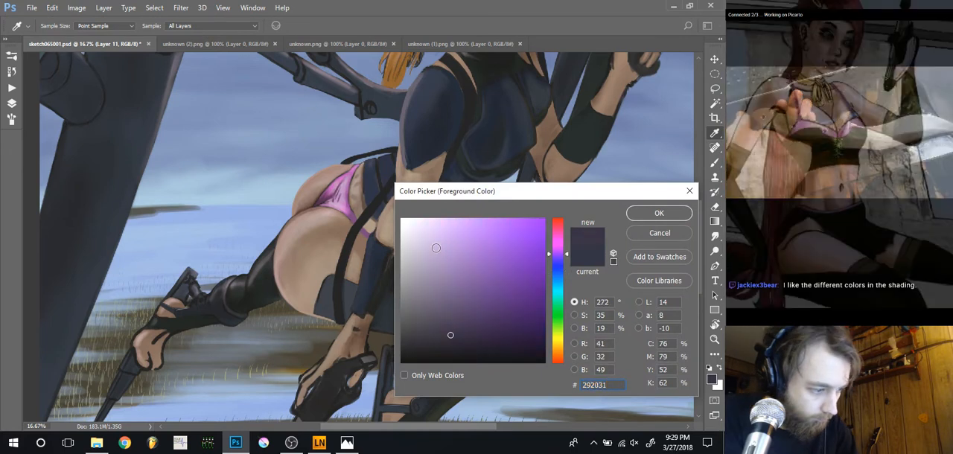
click(434, 245)
key(Return)
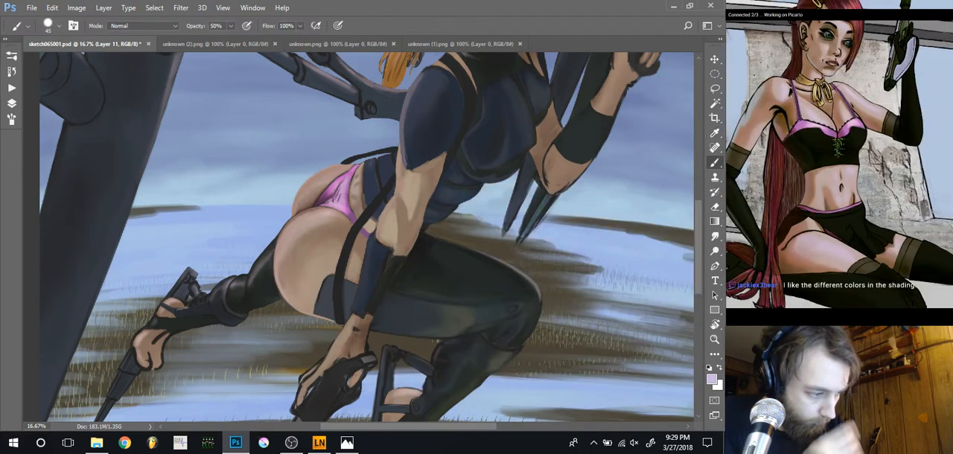
alt+click(362, 264)
key(4)
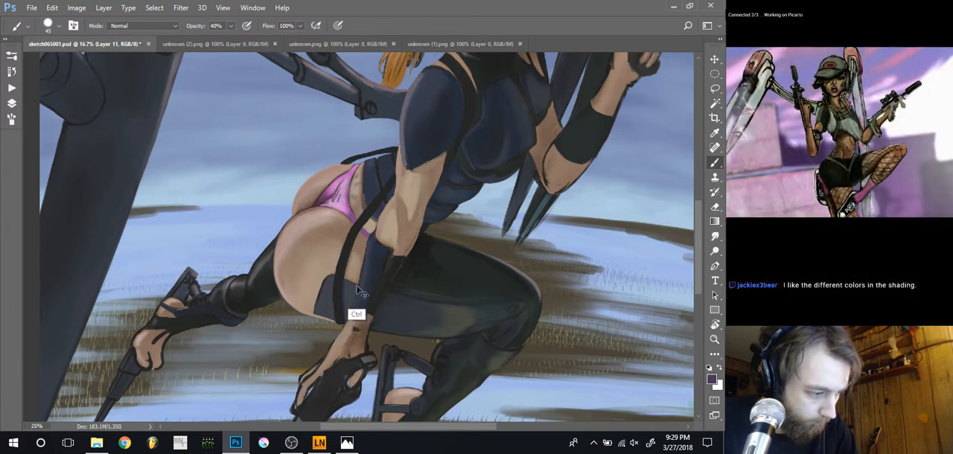
scroll(356, 286, up, 2)
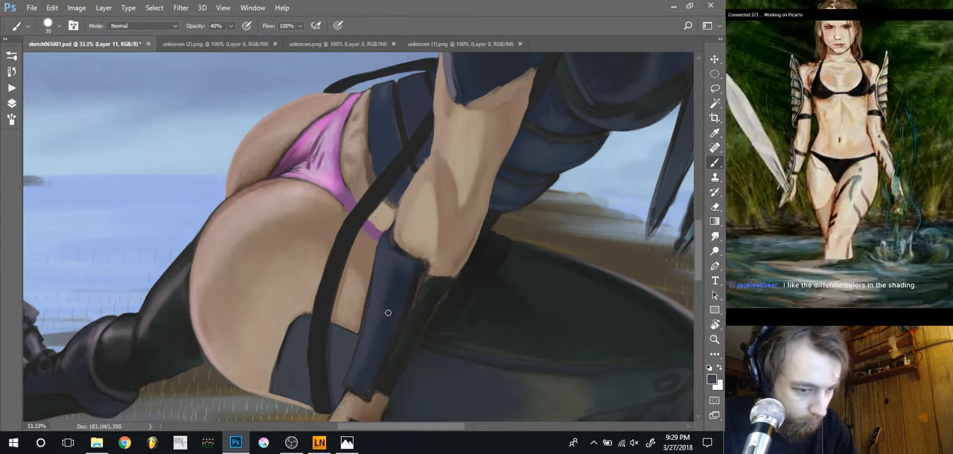
Rework the dark underside of the forearm guard with a light skin tone at 10% opacity, a 30 px brush and sampled dark tones
alt+click(467, 255)
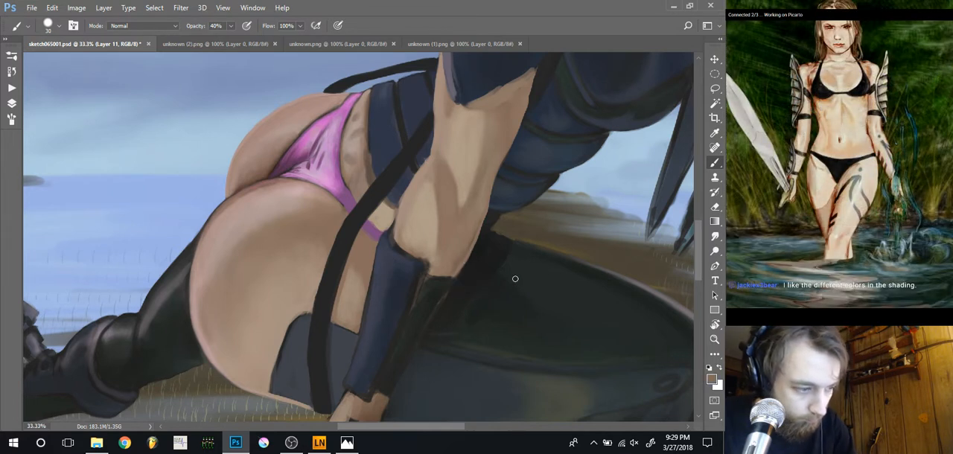
click(711, 379)
click(434, 257)
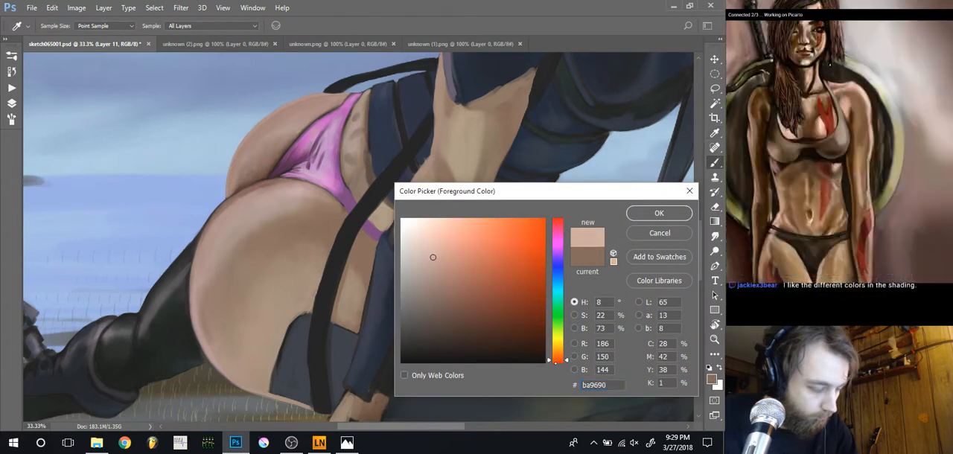
key(Return)
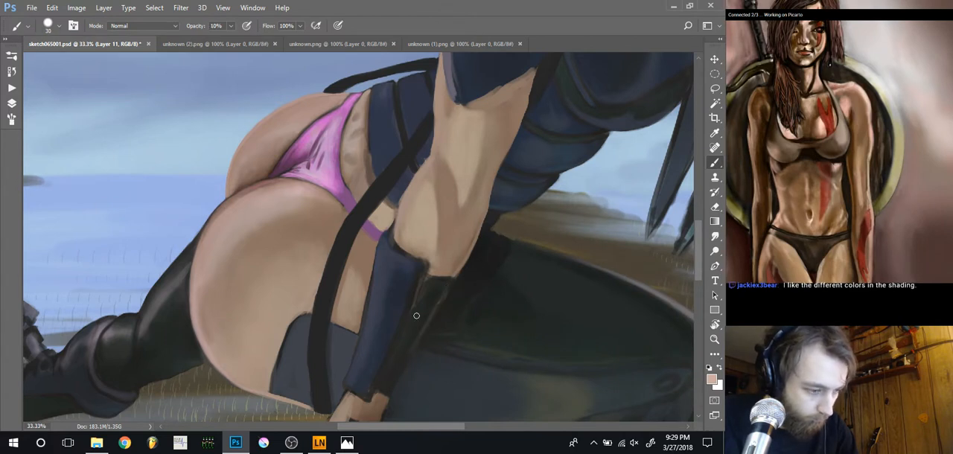
key(x)
key(x)
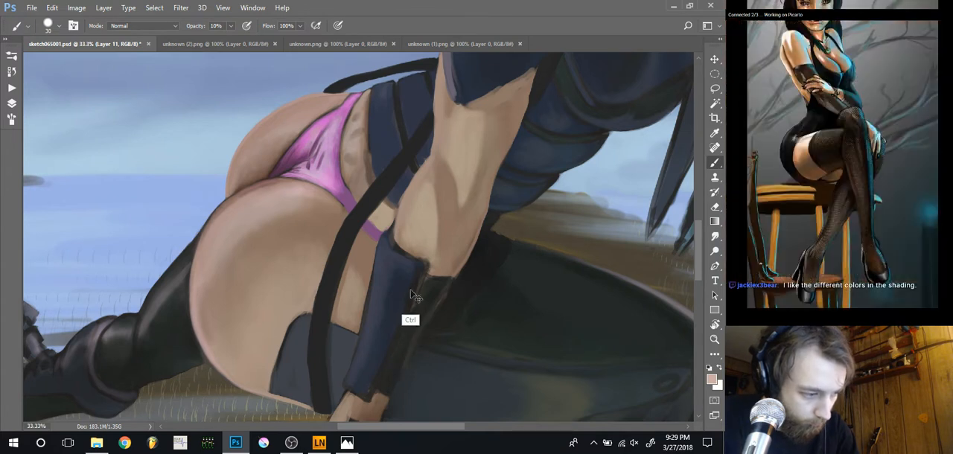
alt+click(449, 284)
key(])
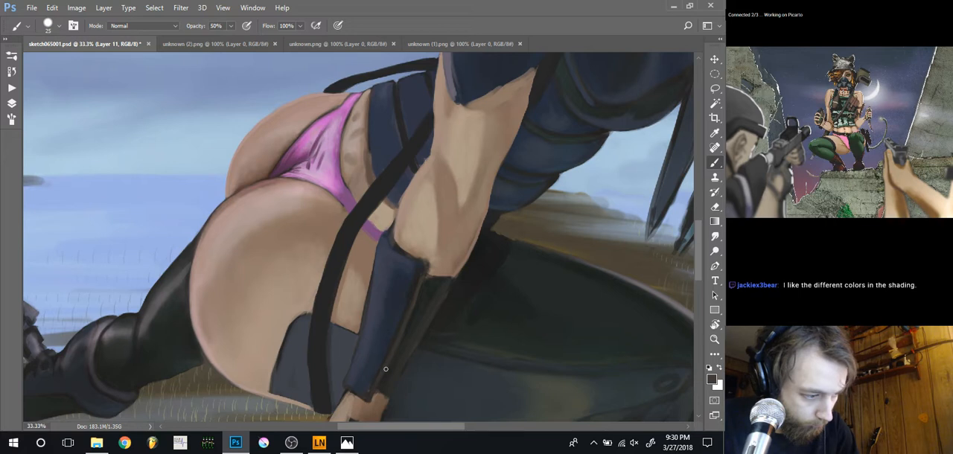
Clean up the edge where the elbow meets the forearm guard, using sampled skin tones and 15 to 25 px brushes at 50% opacity
key([)
key([)
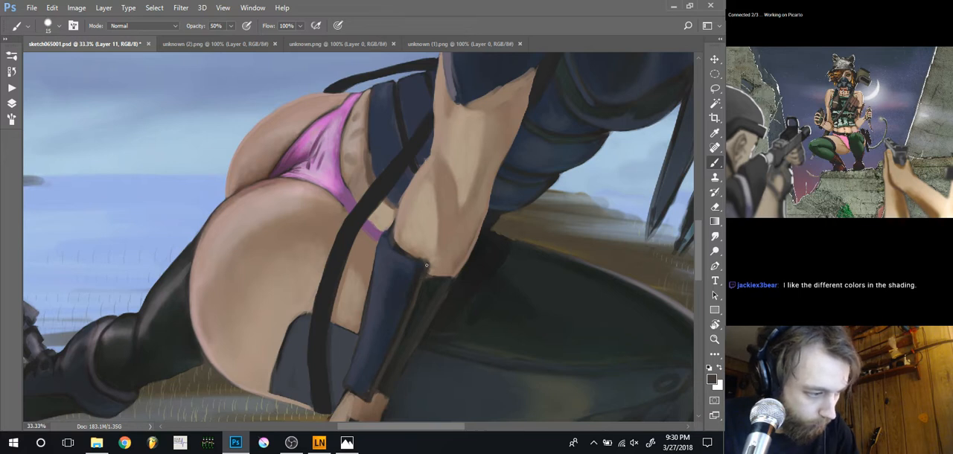
alt+click(414, 257)
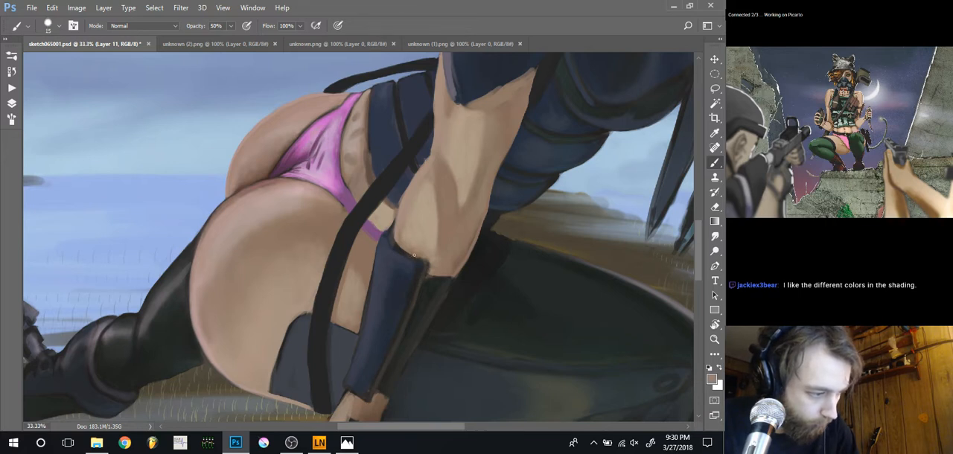
drag(412, 255, 395, 240)
alt+click(400, 241)
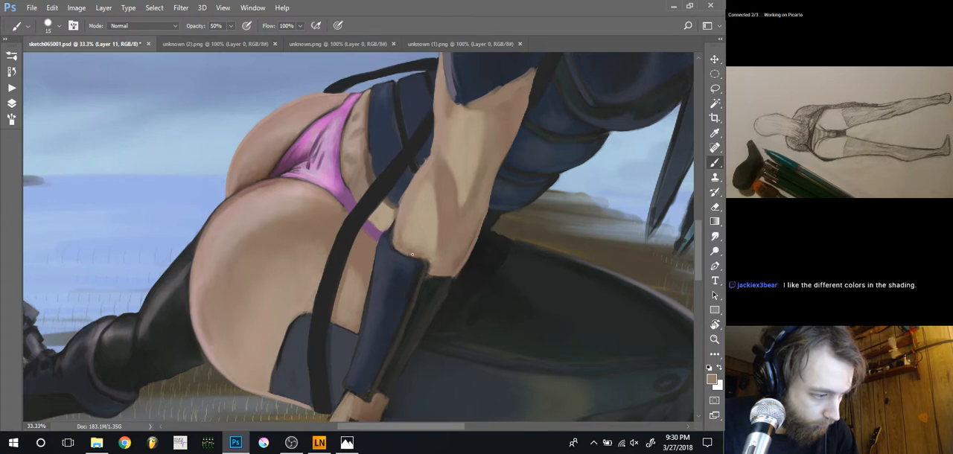
alt+click(443, 244)
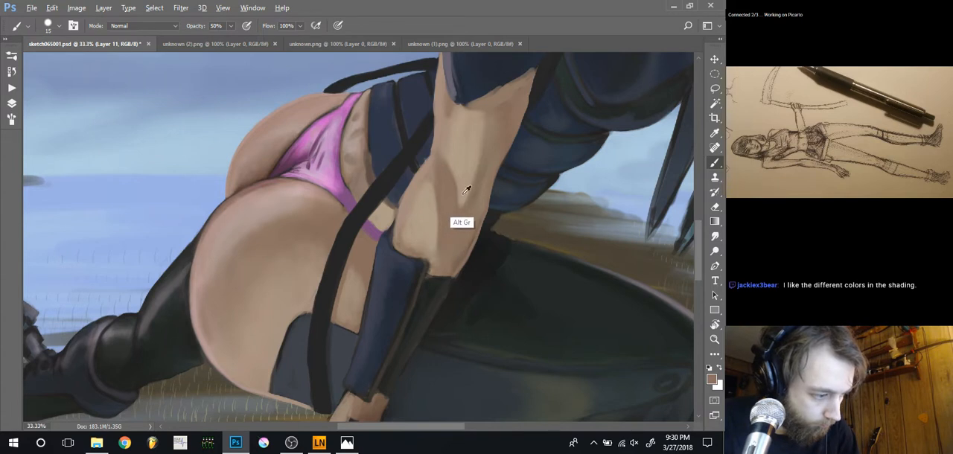
key(bracketright)
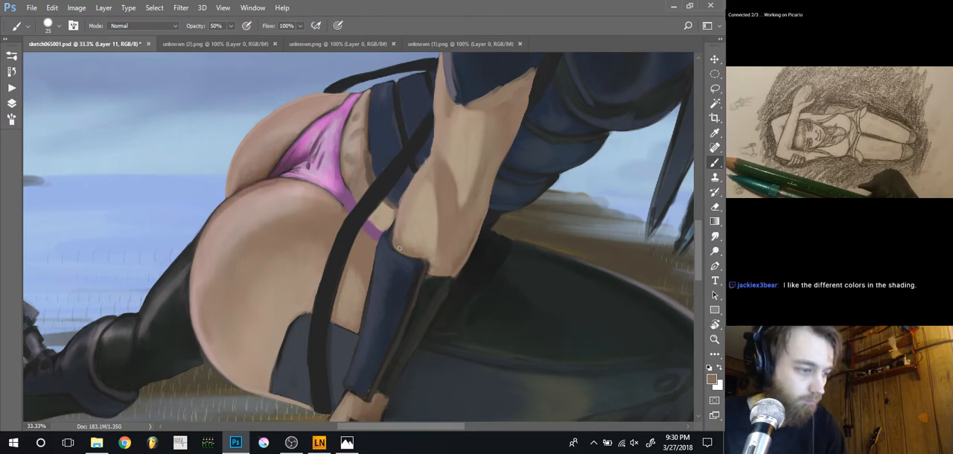
Refine the arm's outline against the strap and blue top with sampled tones, a 15 px brush and the Smudge tool at 40% strength
key(ctrl+minus)
key(ctrl+minus)
key(ctrl+minus)
key(ctrl+minus)
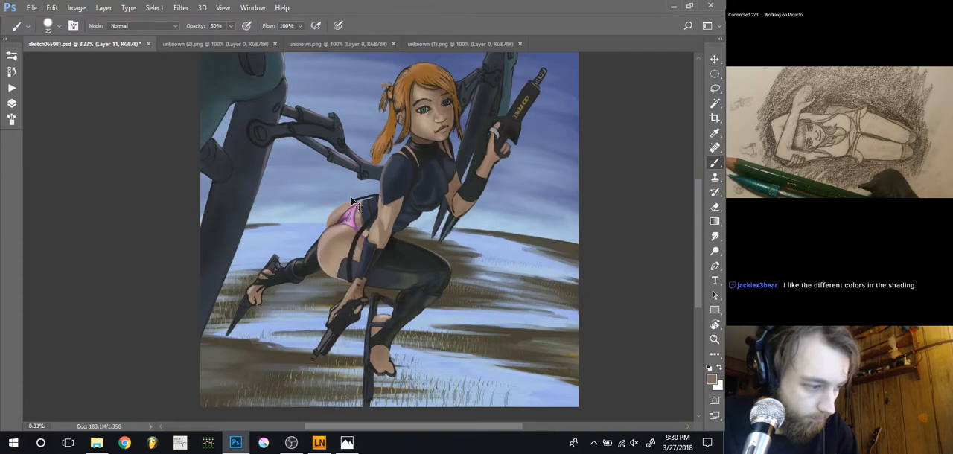
key(ctrl+plus)
key(ctrl+plus)
key(ctrl+plus)
key(ctrl+plus)
drag(396, 160, 387, 220)
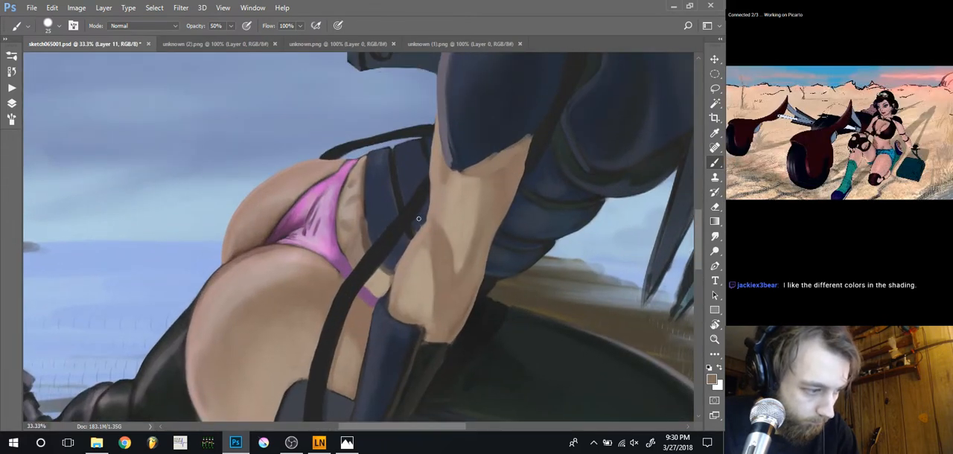
alt+click(424, 216)
key(bracketleft)
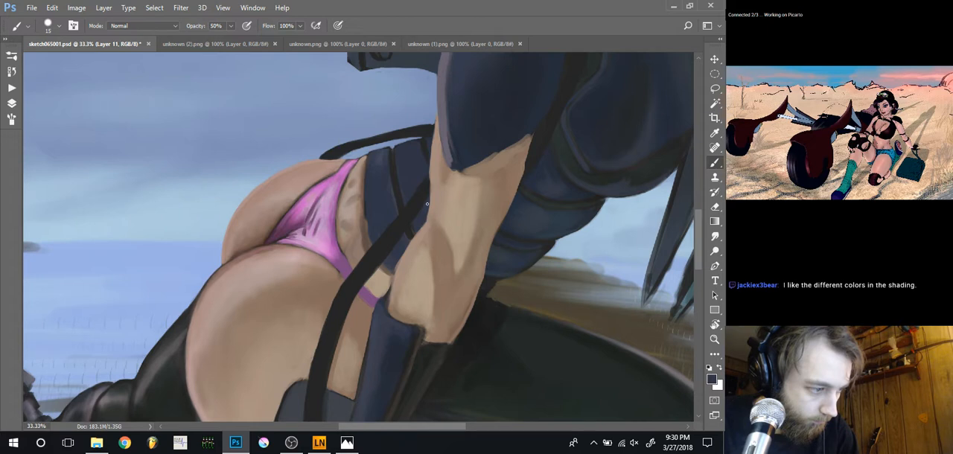
alt+click(432, 169)
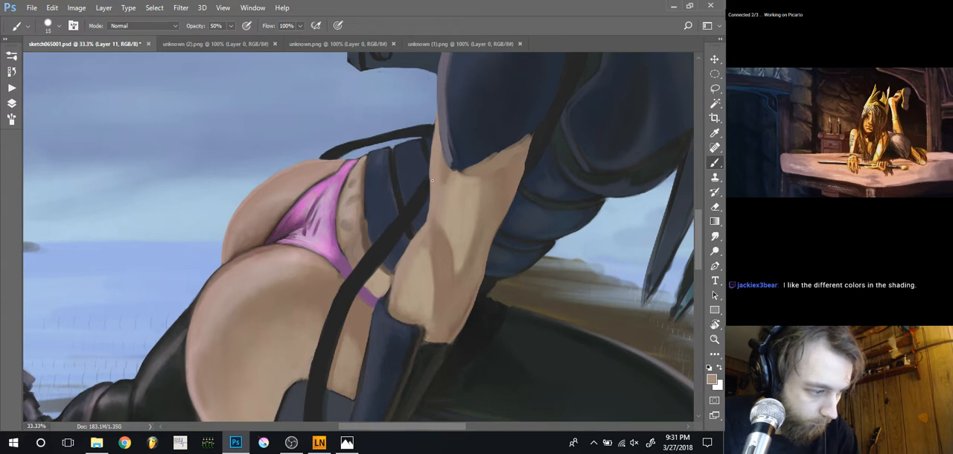
alt+click(396, 256)
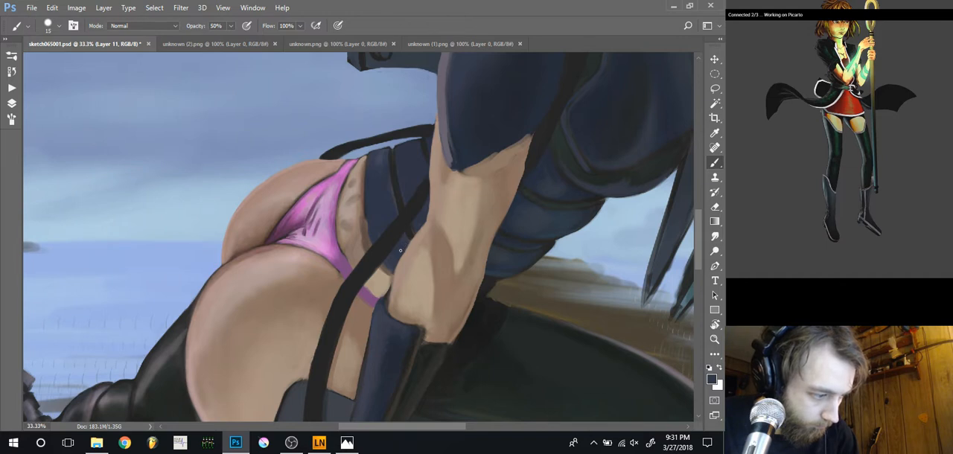
key(r)
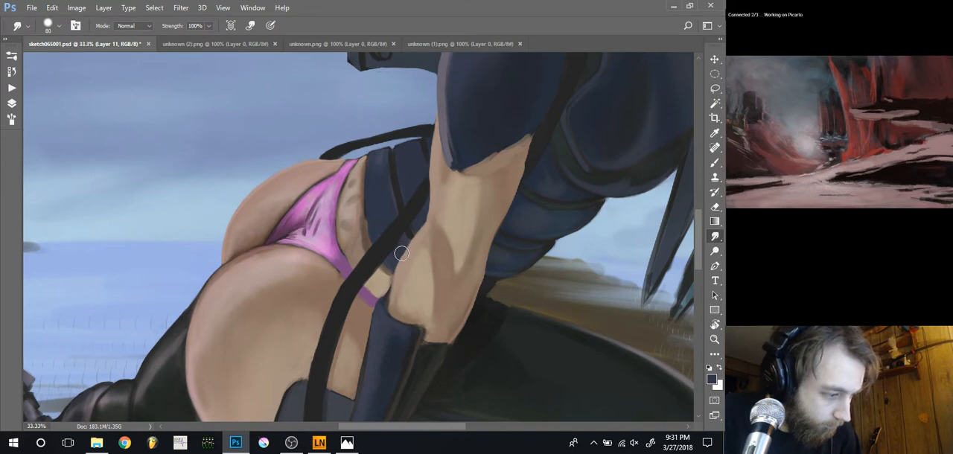
key(4)
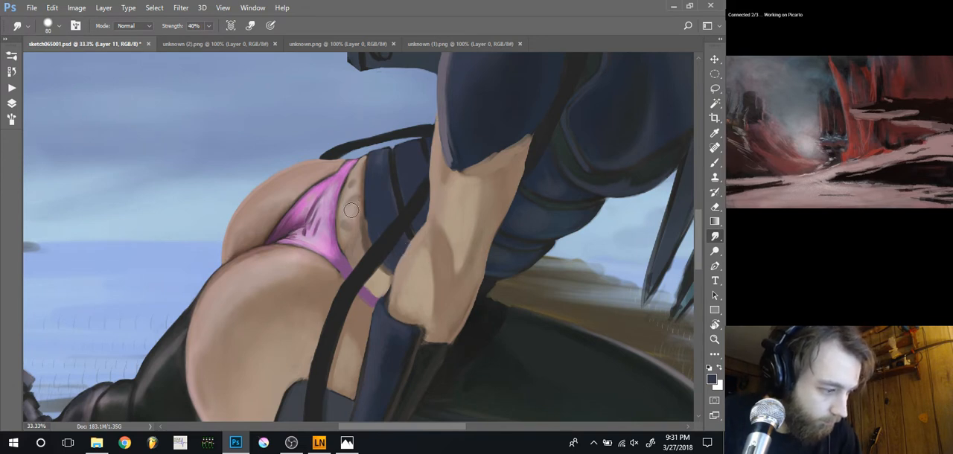
Shade the small patch of waist between the strap and elbow with sampled tones, using 15 to 25 px brushes at 20% opacity
key(b)
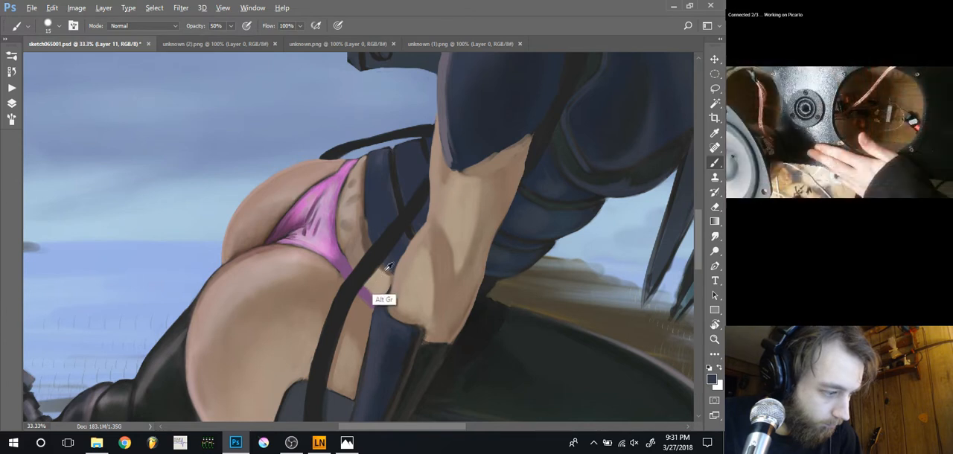
alt+click(385, 271)
key(bracketright)
key(bracketright)
key(bracketright)
key(bracketright)
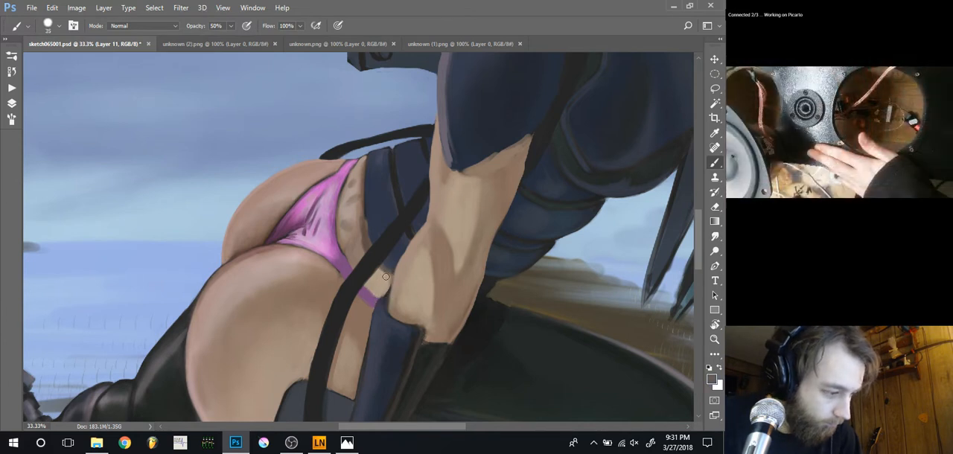
key(2)
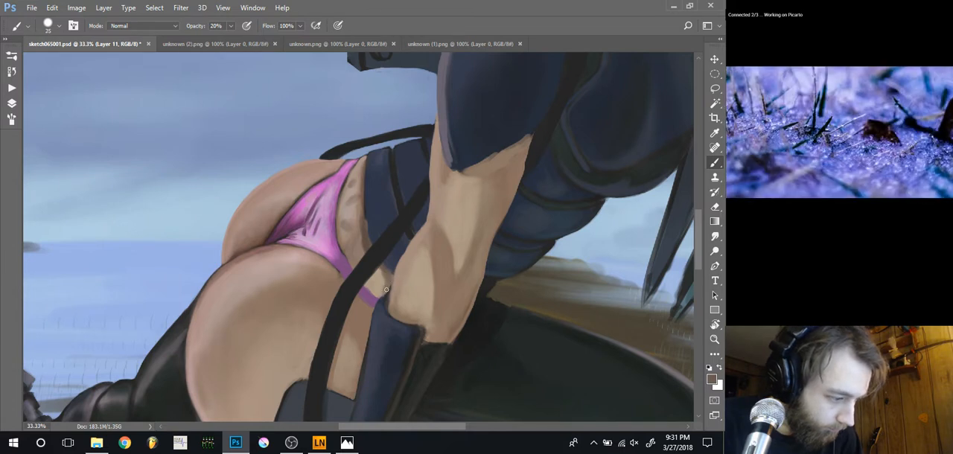
key(bracketleft)
key(bracketleft)
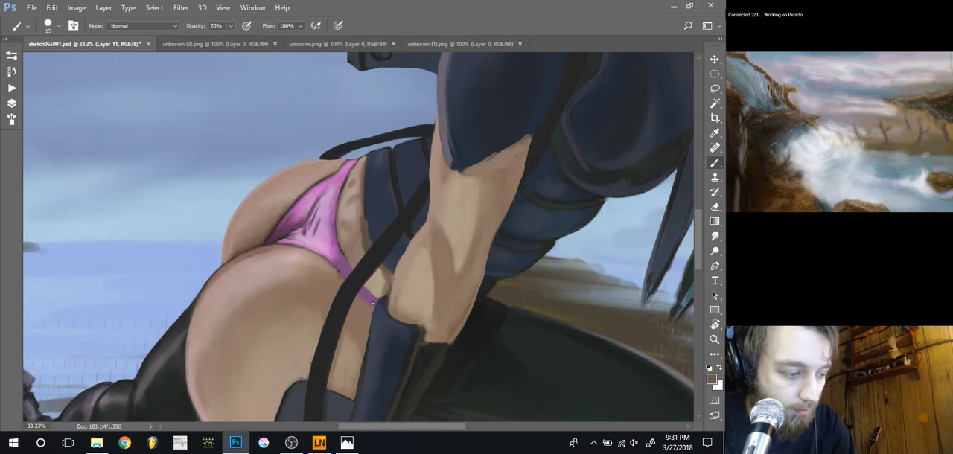
key(bracketright)
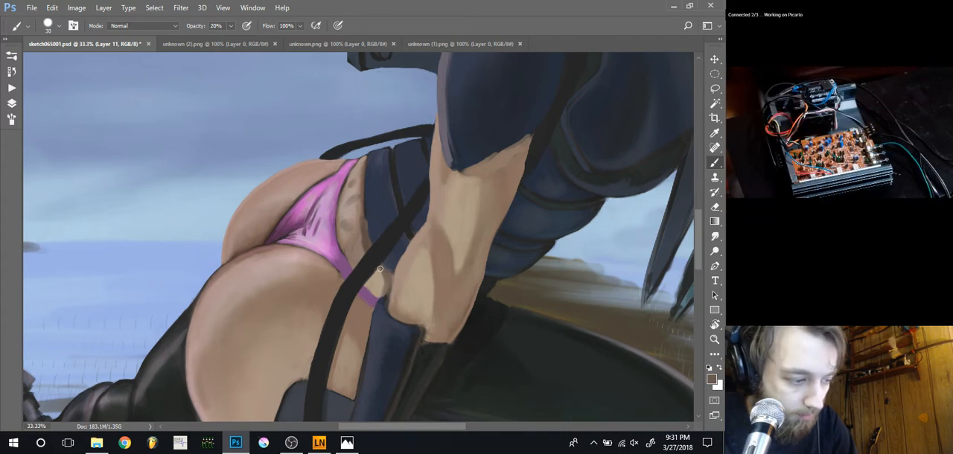
Touch up the waist patch and the purple band beside the elbow with sampled skin and purple tones, using 15 to 30 px brushes at 20% opacity
alt+click(369, 252)
alt+click(365, 246)
drag(385, 271, 387, 276)
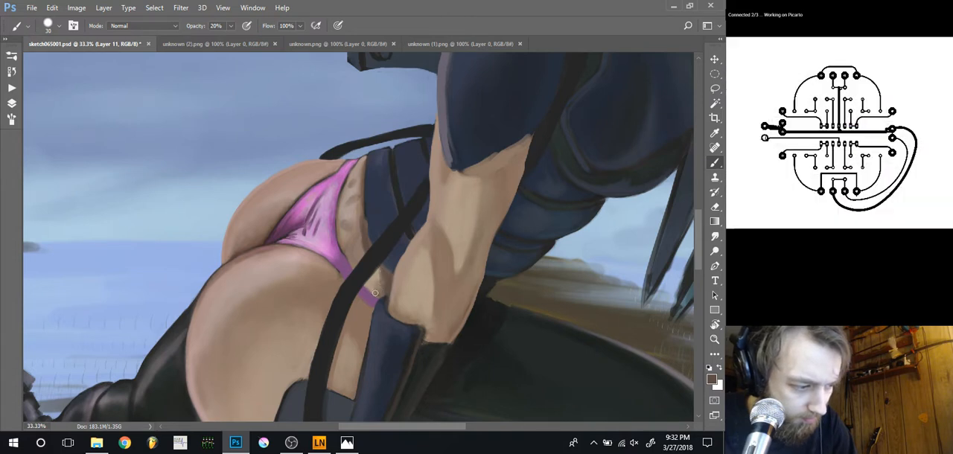
key(ISO_Level3_Shift)
alt+click(370, 296)
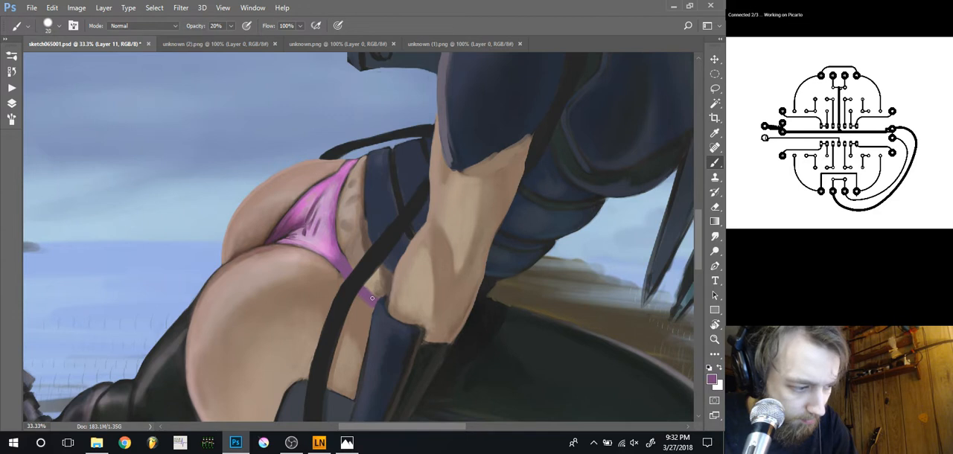
key(bracketleft)
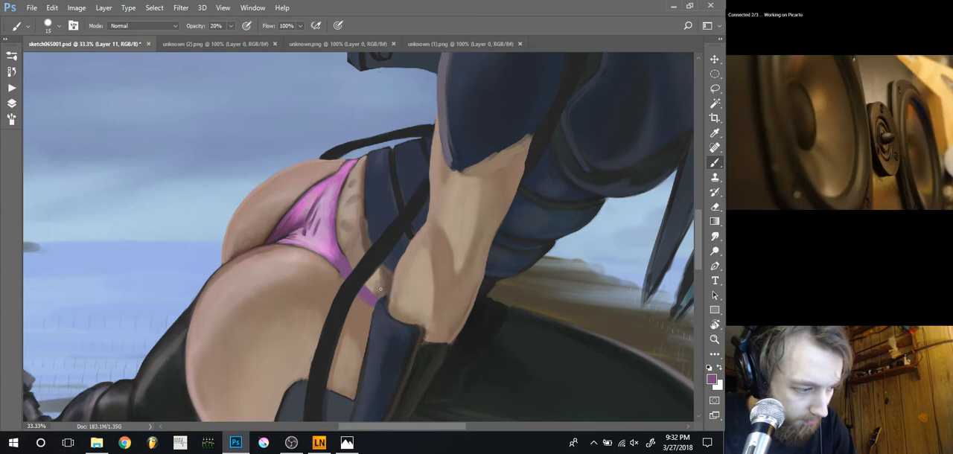
alt+click(381, 294)
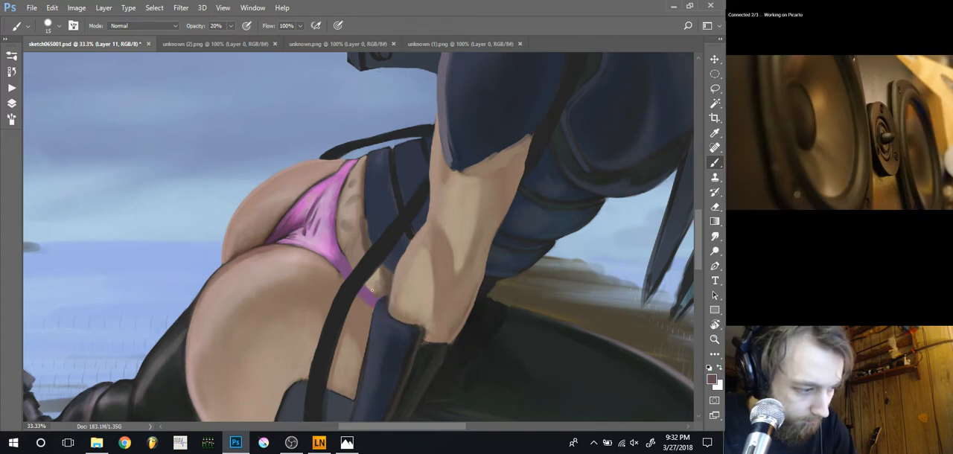
Shade the hip skin between the pink garment and the black strap with sampled skin tones, using 10 to 30 px brushes at 20% opacity
key(bracketright)
key(bracketright)
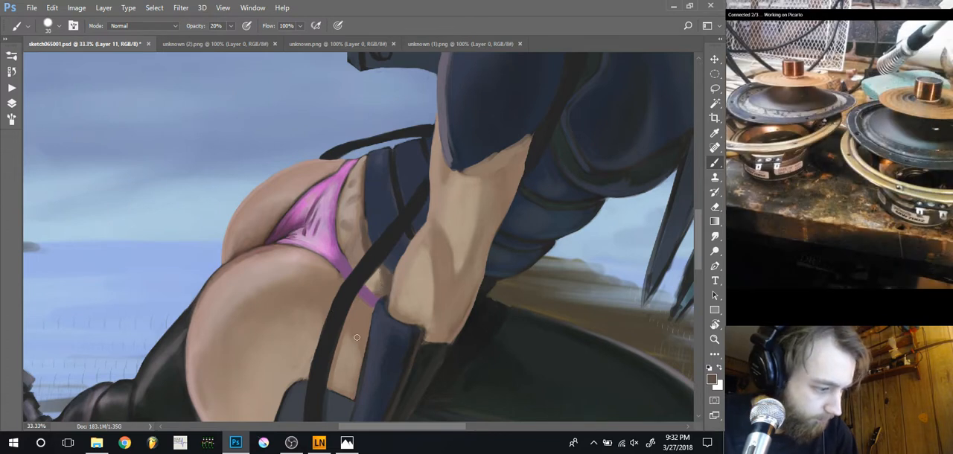
key(ISO_Level3_Shift)
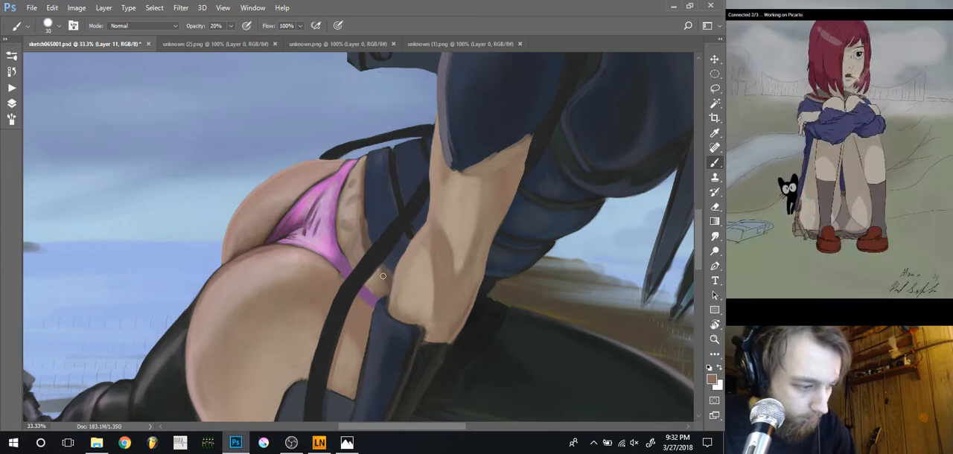
drag(339, 266, 386, 299)
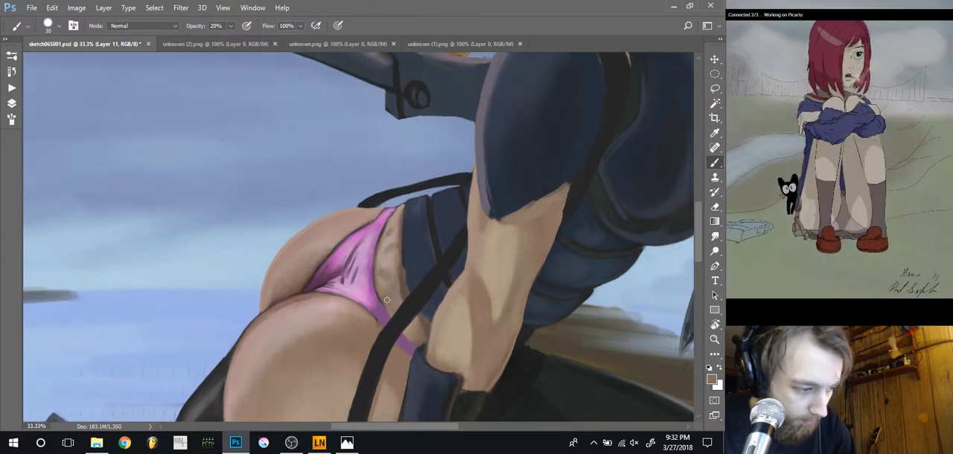
alt+click(387, 299)
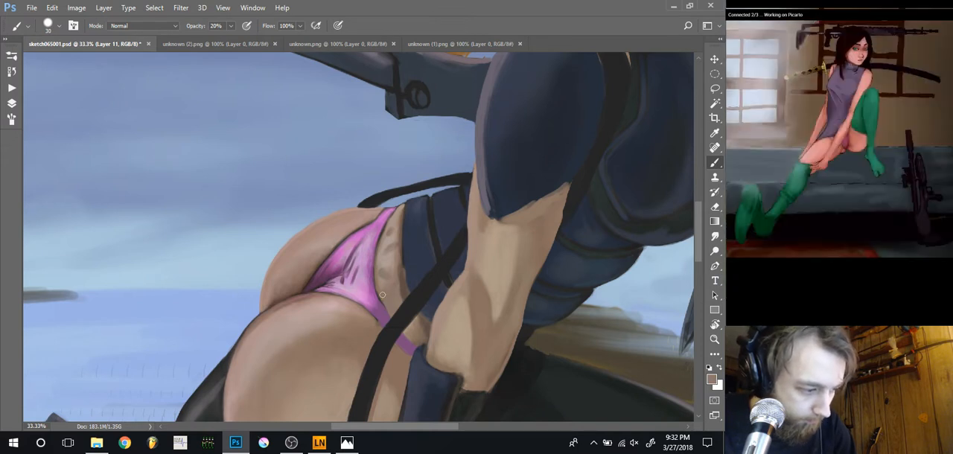
key(bracketleft)
key(bracketleft)
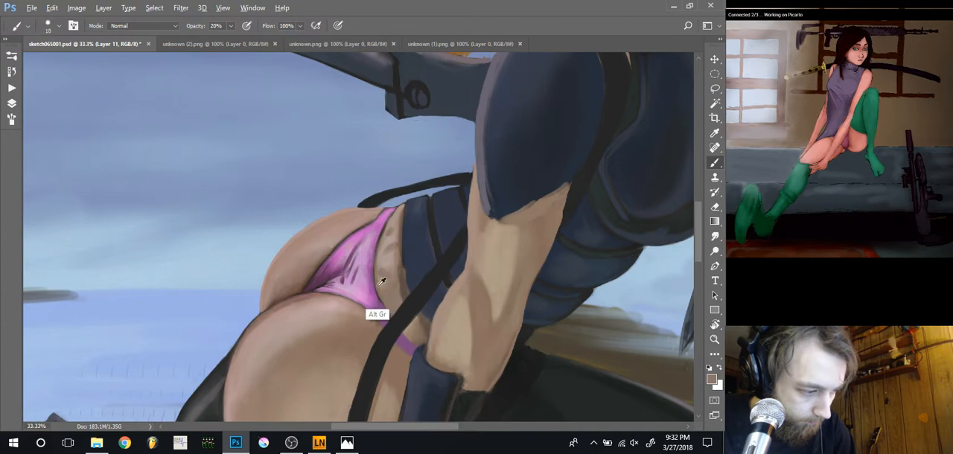
key(bracketright)
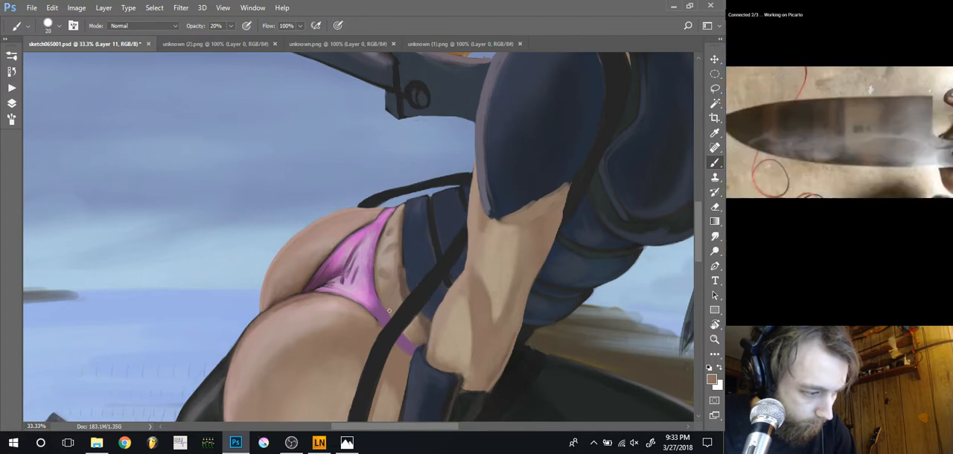
key(alt)
alt+click(385, 258)
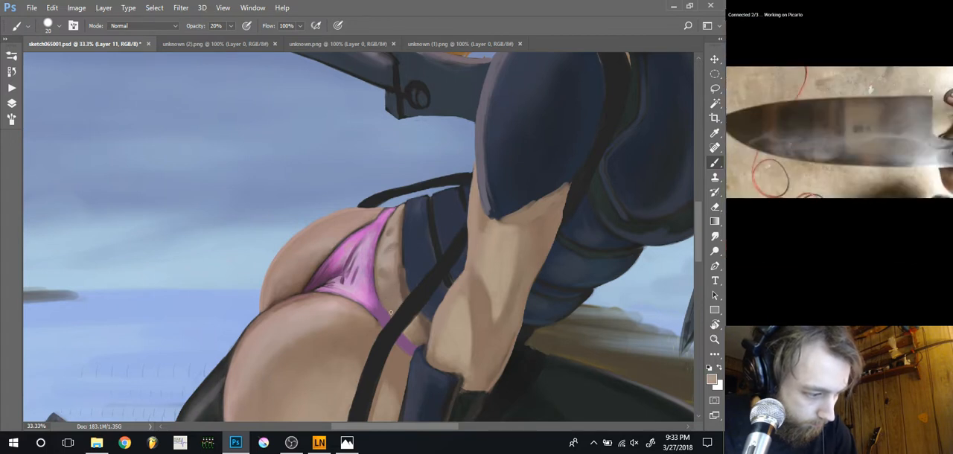
key(bracketleft)
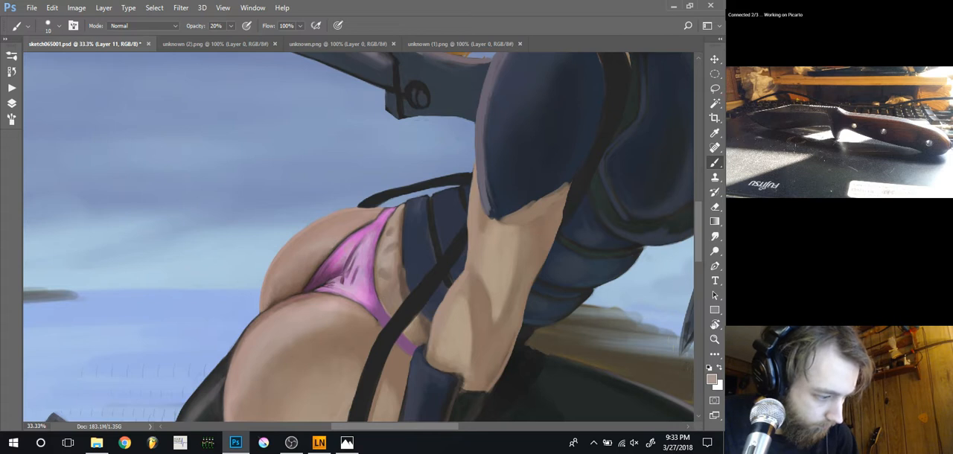
Deepen the garment's narrow end at the black strap with sampled purple tones and a 25 px brush at 20% opacity
alt+click(379, 321)
key(])
key(])
key(])
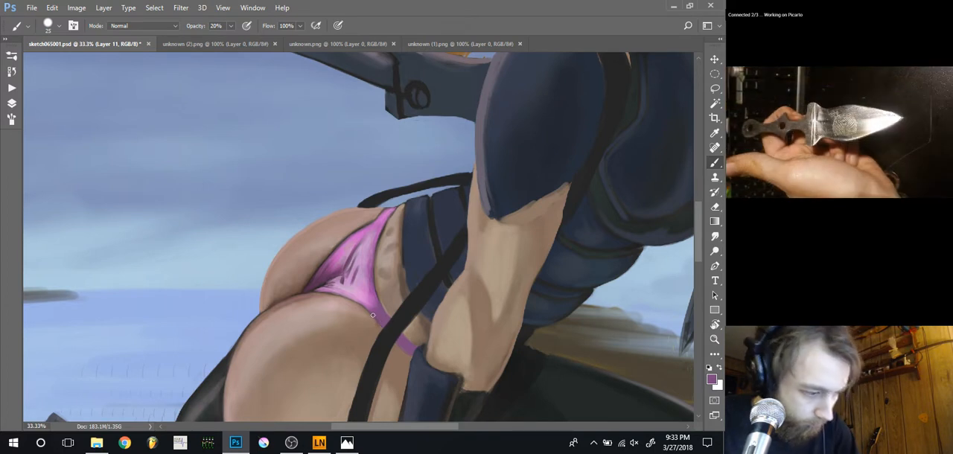
alt+click(417, 366)
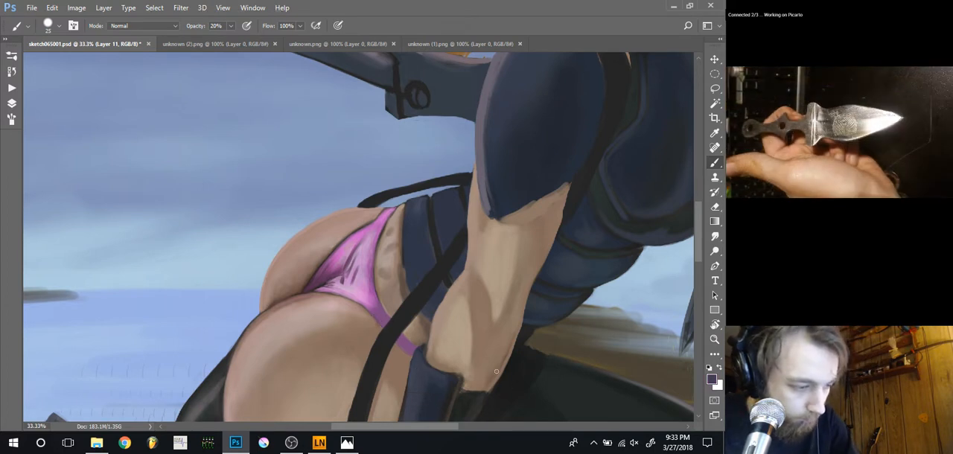
Lighten the purple band beside the elbow with a light blue of hue 223, using a 40 px brush at 10% opacity
alt+click(409, 341)
click(711, 379)
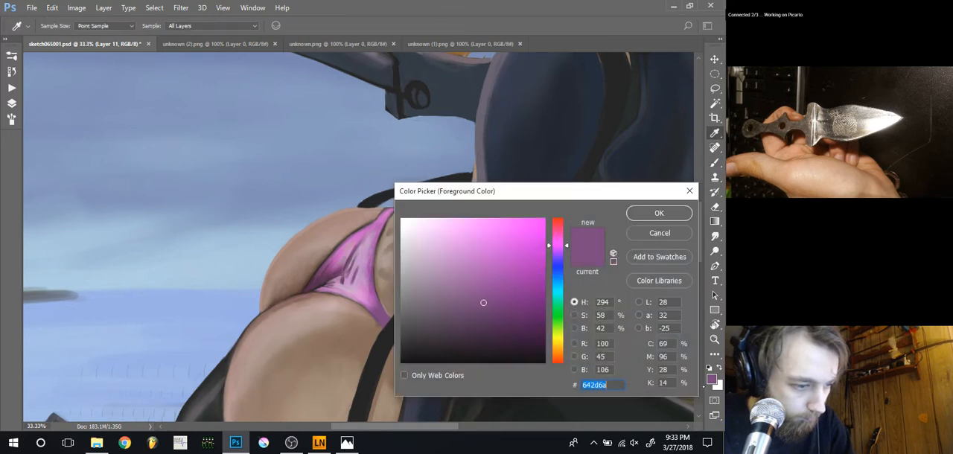
click(557, 273)
click(442, 256)
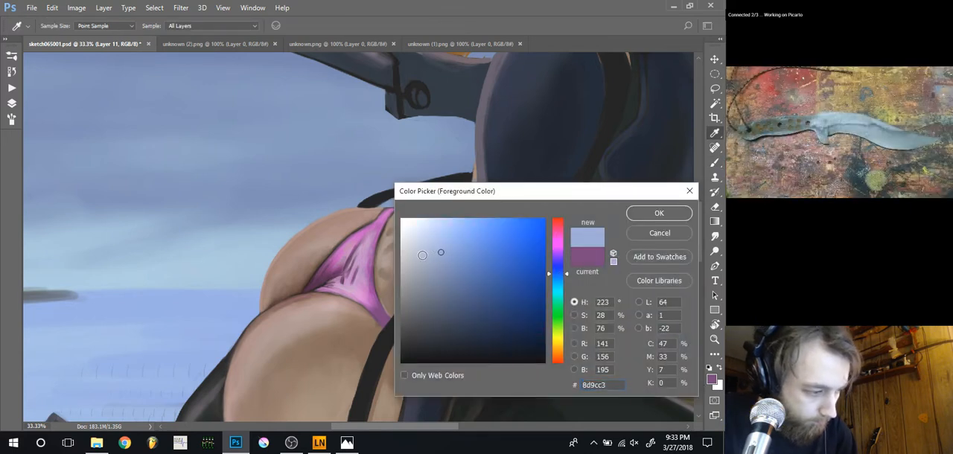
key(Return)
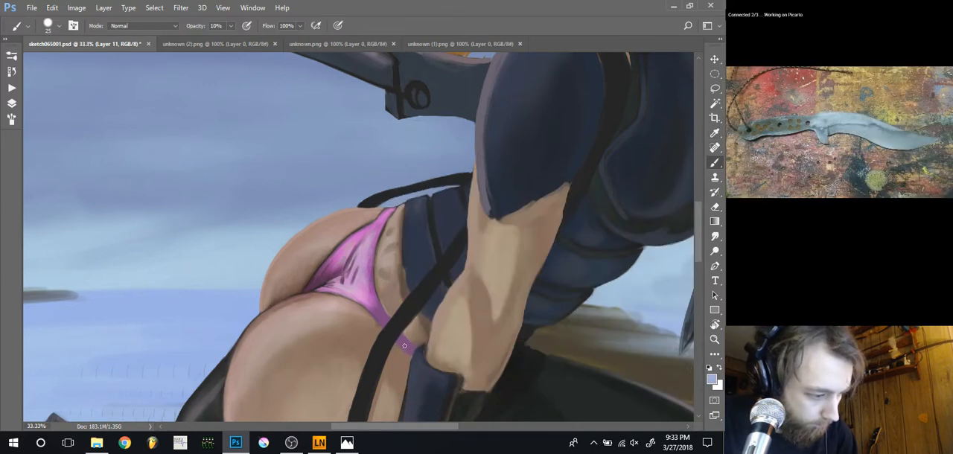
key(bracketright)
key(bracketright)
key(bracketright)
drag(412, 348, 408, 345)
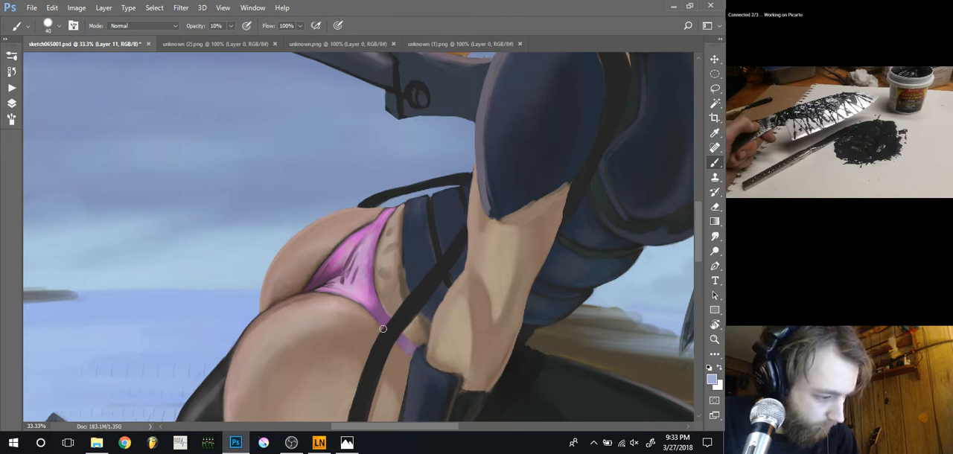
Blend the garment's narrow end into the black strap with sampled purples at 10% opacity, 10 to 30 px brushes and the Smudge tool at 40% strength
alt+click(325, 281)
alt+click(343, 286)
key(bracketleft)
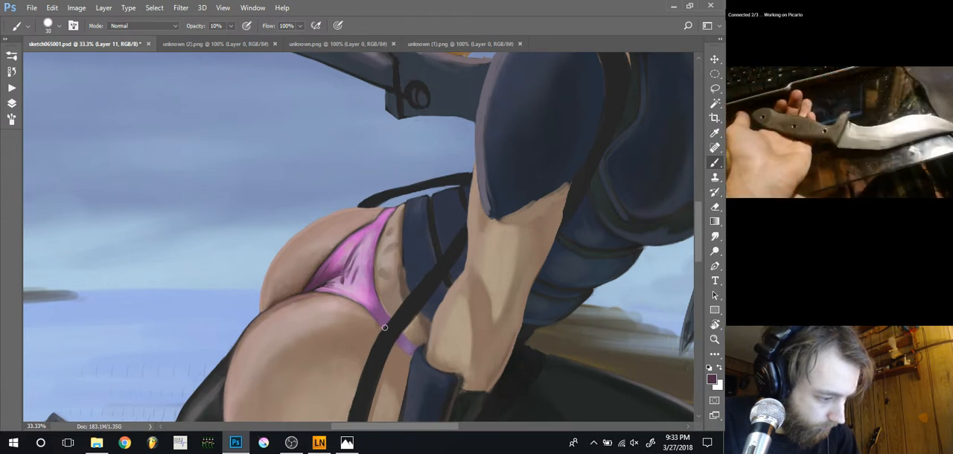
key(r)
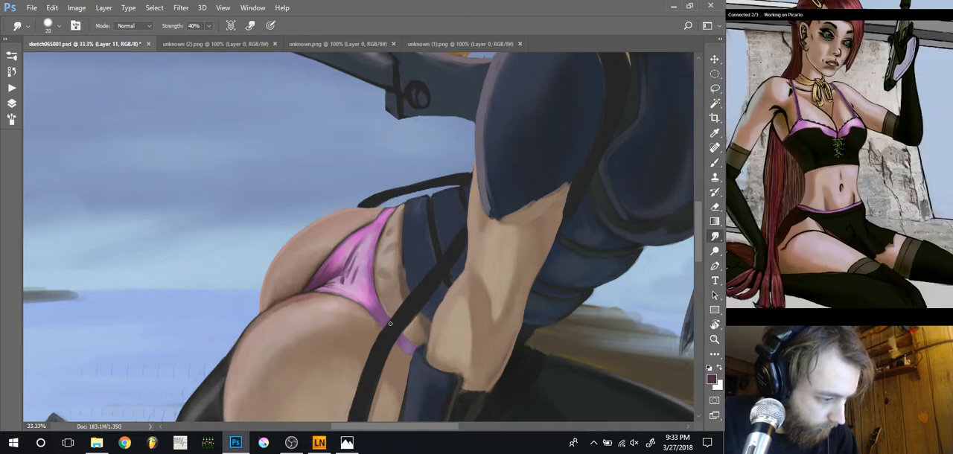
key(b)
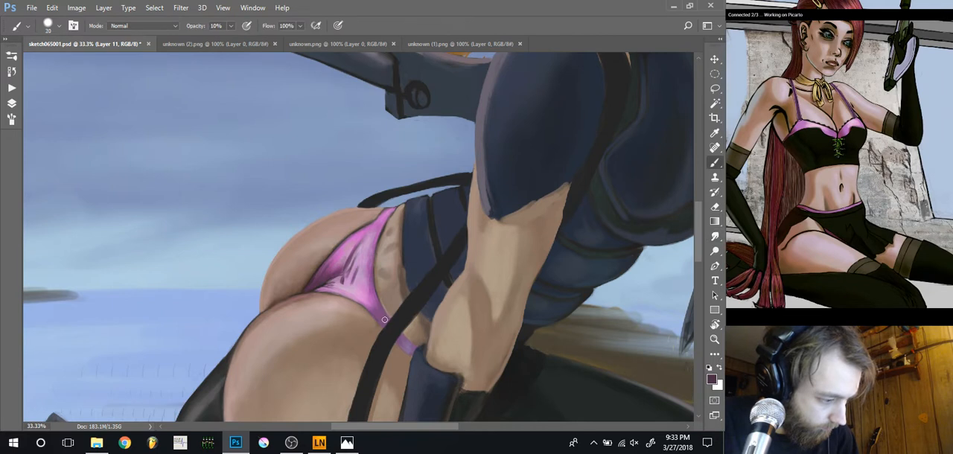
key(bracketleft)
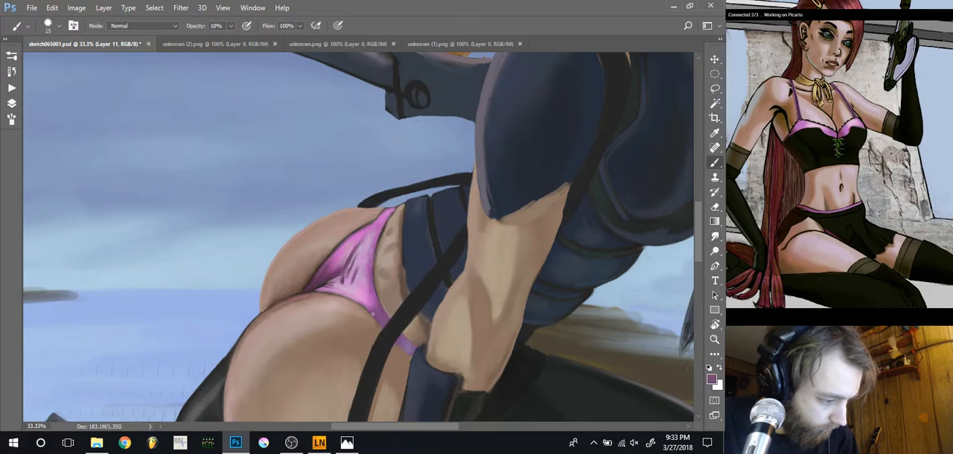
key(bracketleft)
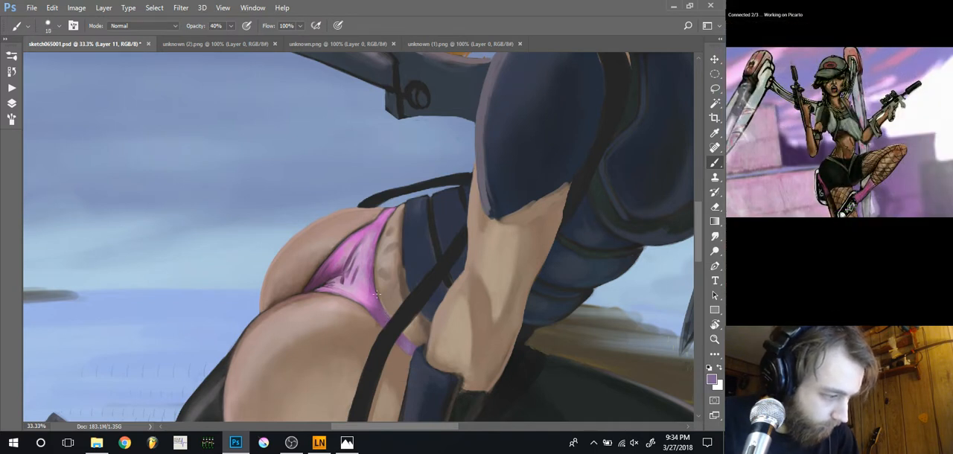
Sharpen the garment's lower edge against the thigh with sampled dark purple and skin tones, using 10 to 20 px brushes at 40% opacity
alt+click(327, 279)
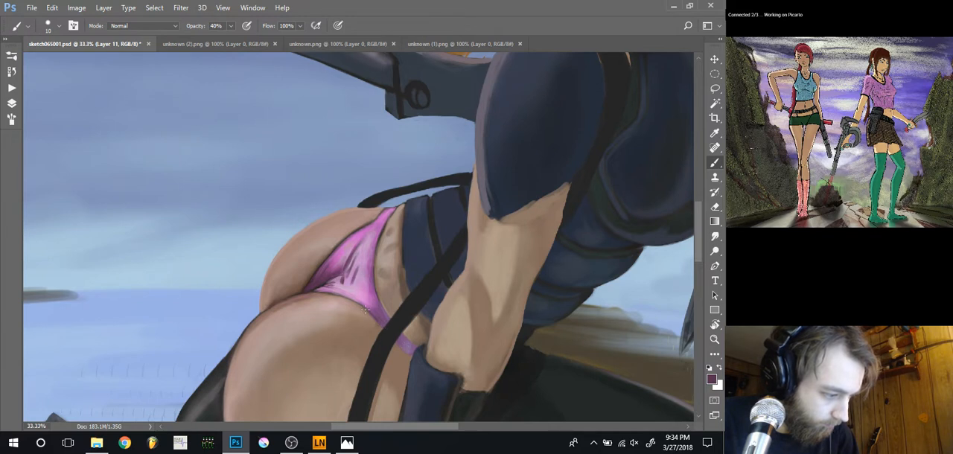
alt+click(368, 311)
key(bracketright)
key(bracketright)
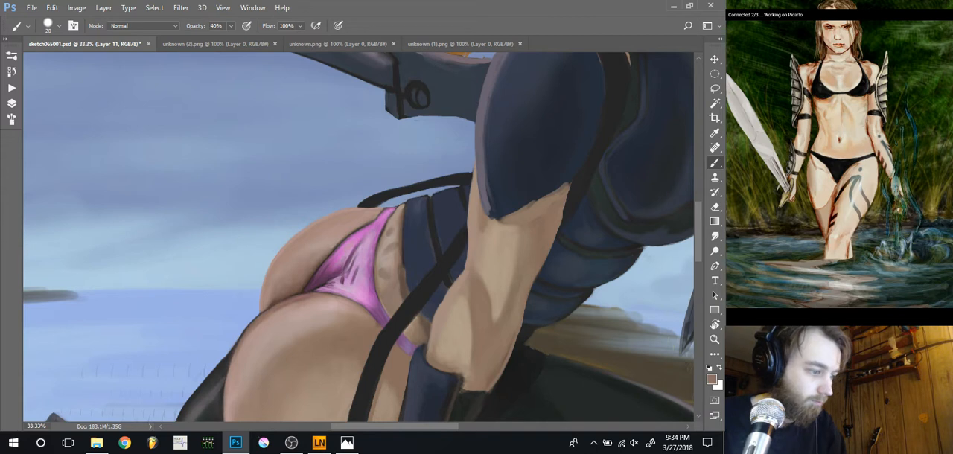
Refine the garment's upper edge with sampled pink and dark purple tones, using a 10 px brush at 40% opacity
key(ctrl+minus)
key(ctrl+minus)
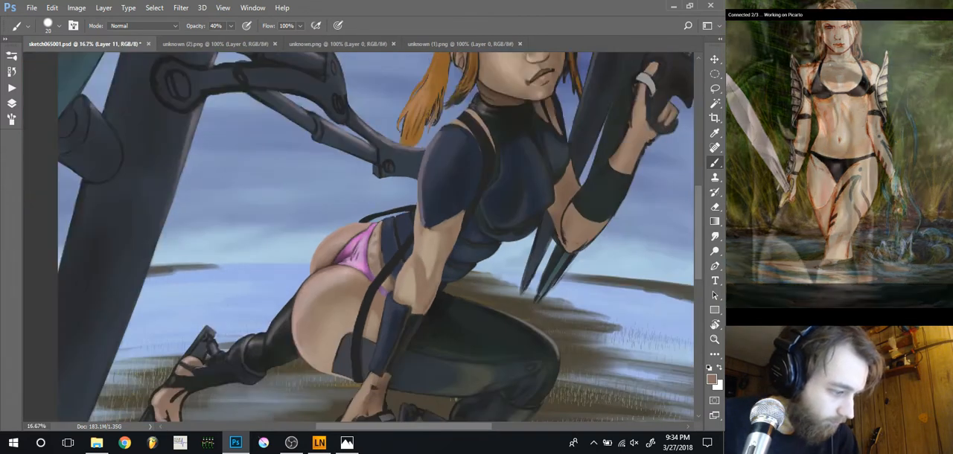
key(ctrl+plus)
key(ctrl+plus)
key(ctrl+plus)
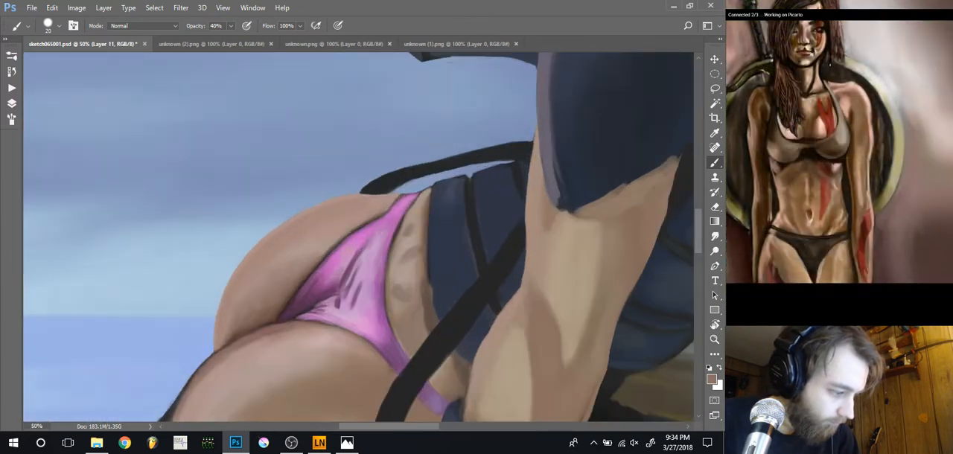
alt+click(332, 329)
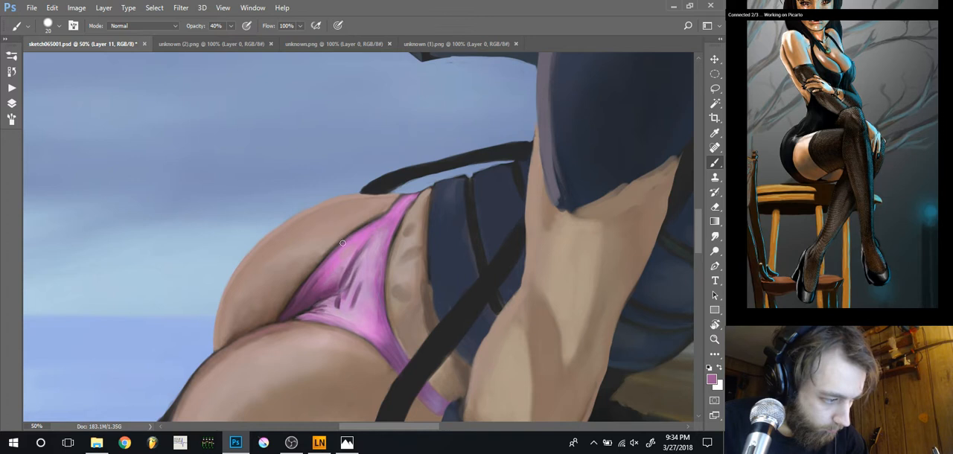
key(bracketleft)
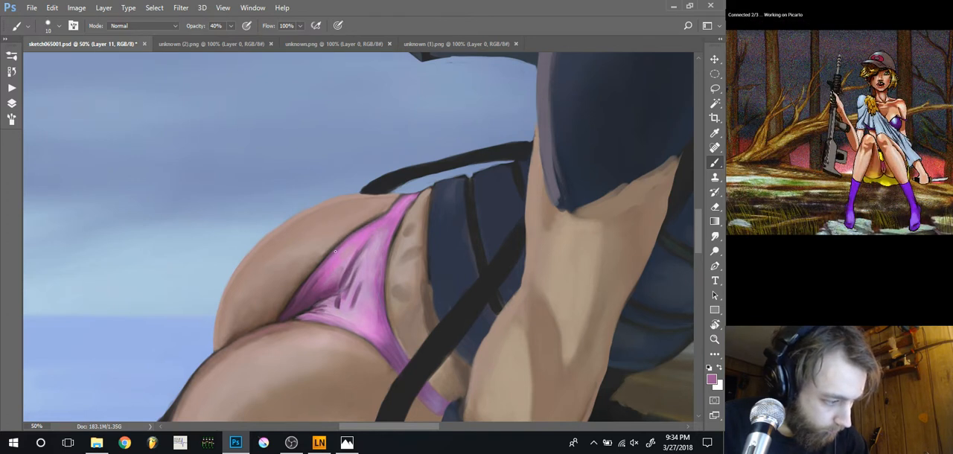
alt+click(287, 312)
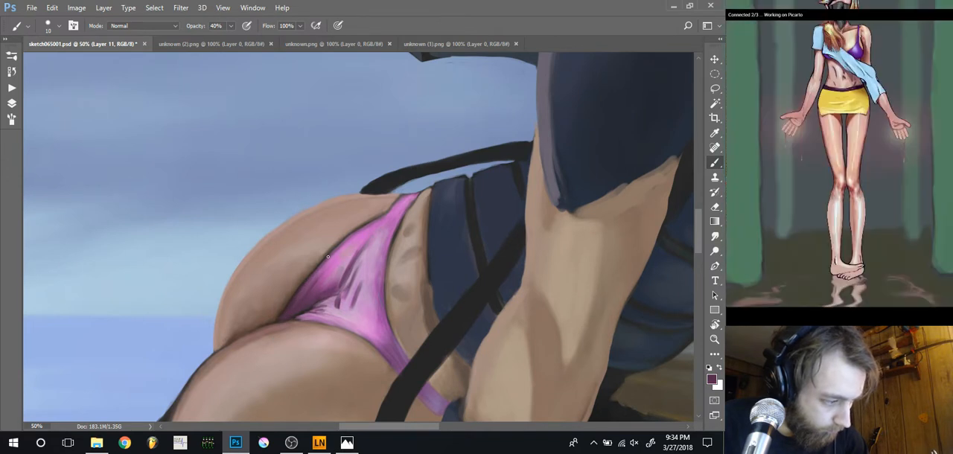
Clean up the skin along the pink garment's upper edge with sampled light and dark skin tones, using a 25 px brush at 40% opacity
alt+click(365, 213)
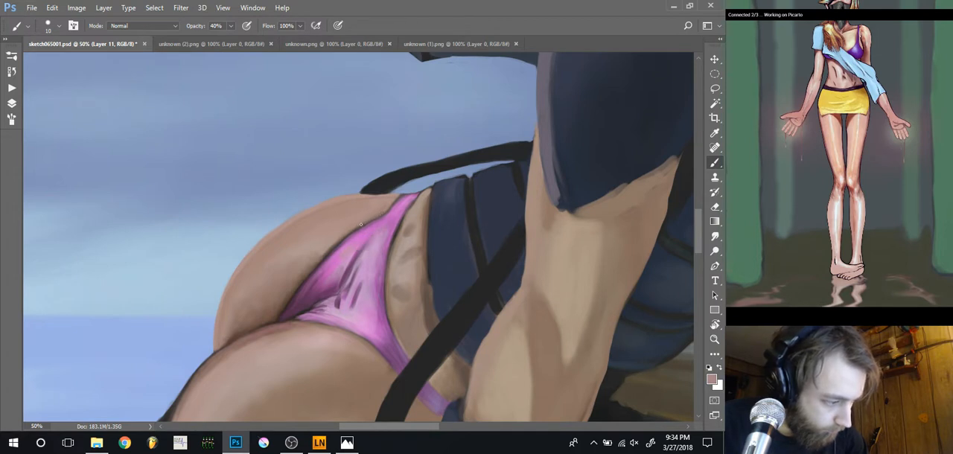
key(bracketright)
key(bracketright)
key(bracketright)
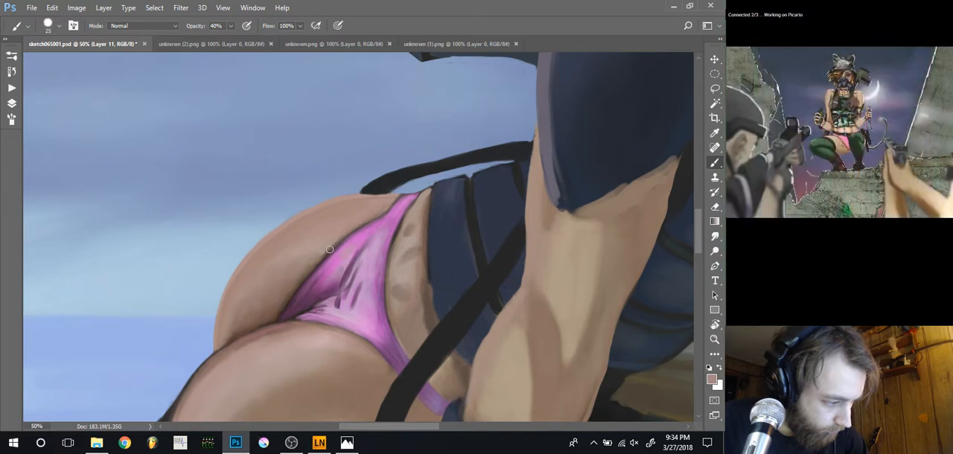
alt+click(278, 313)
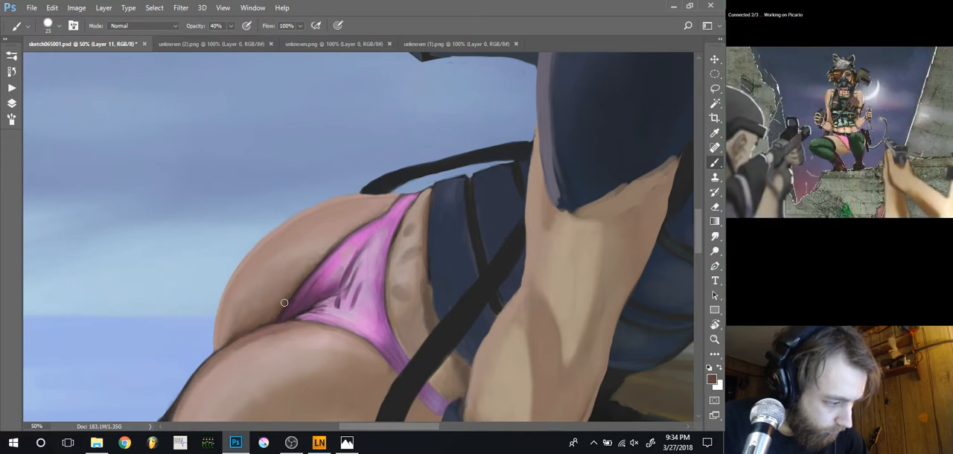
alt+click(316, 257)
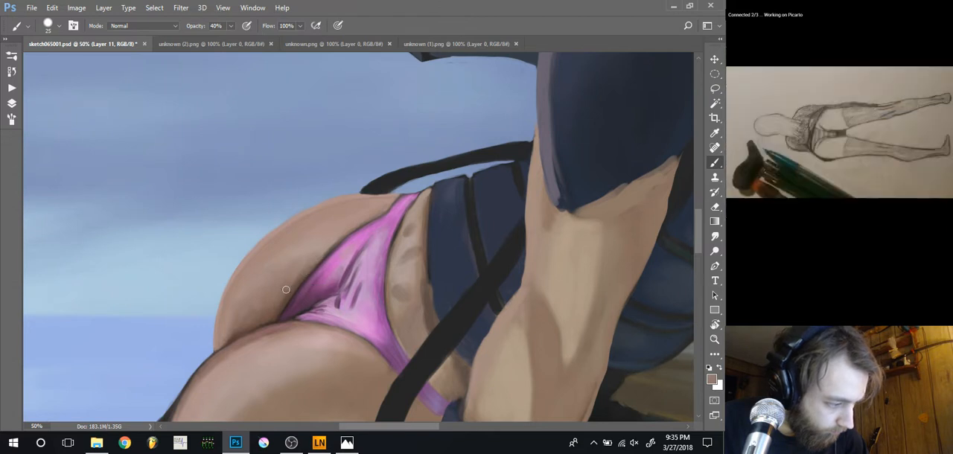
Blend the skin beside the garment's upper edge with sampled browns, using a 35 px brush at 40% opacity, and undo the last stroke
key(r)
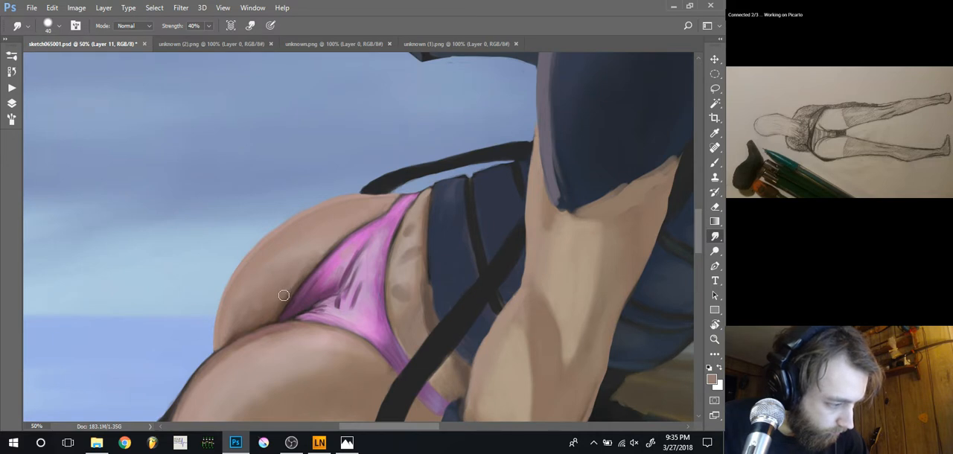
key(b)
alt+click(292, 281)
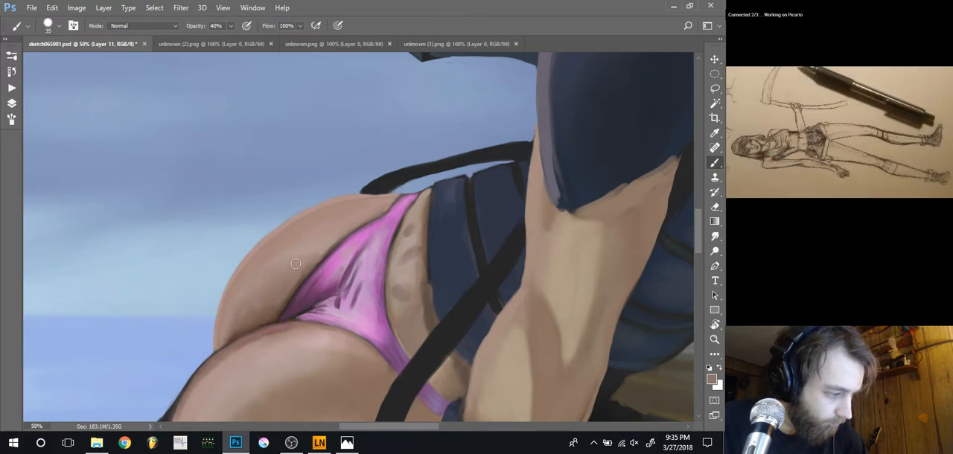
alt+click(293, 274)
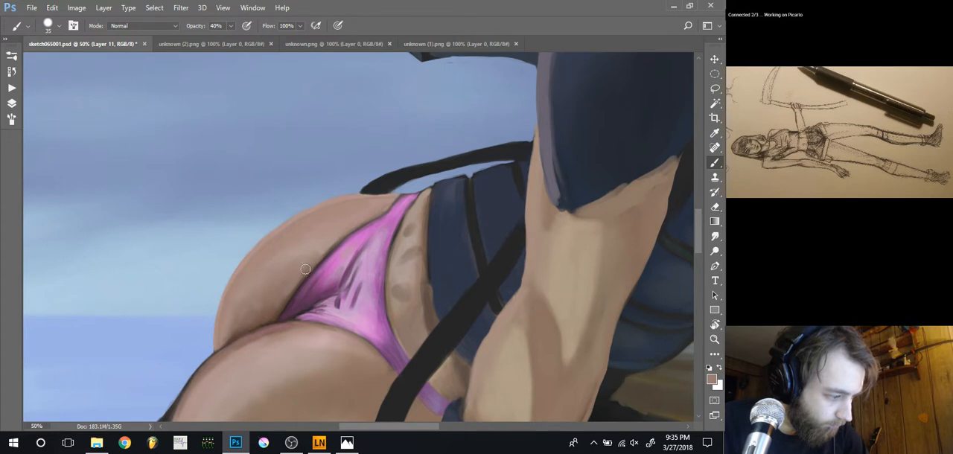
alt+click(296, 281)
drag(299, 279, 288, 292)
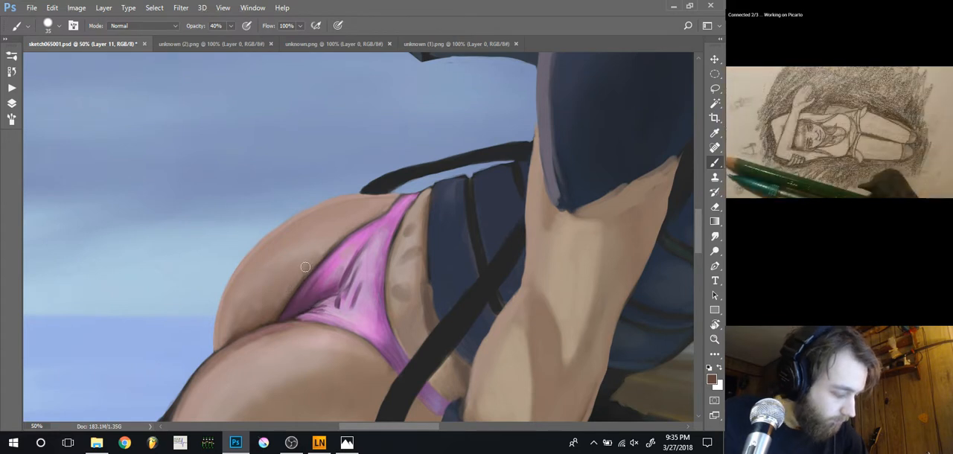
key(ctrl+z)
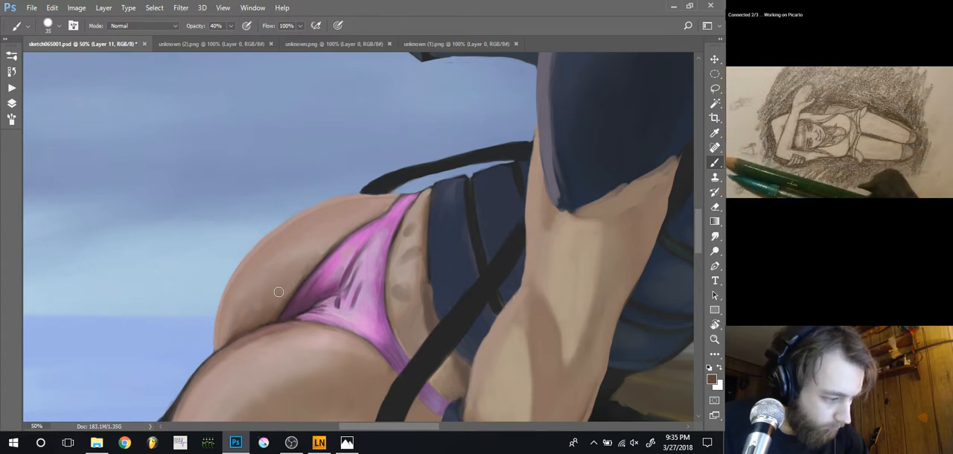
Shade the skin next to the garment's upper edge with a sampled dark brown at 10% opacity, using small brushes from 15 px
key(1)
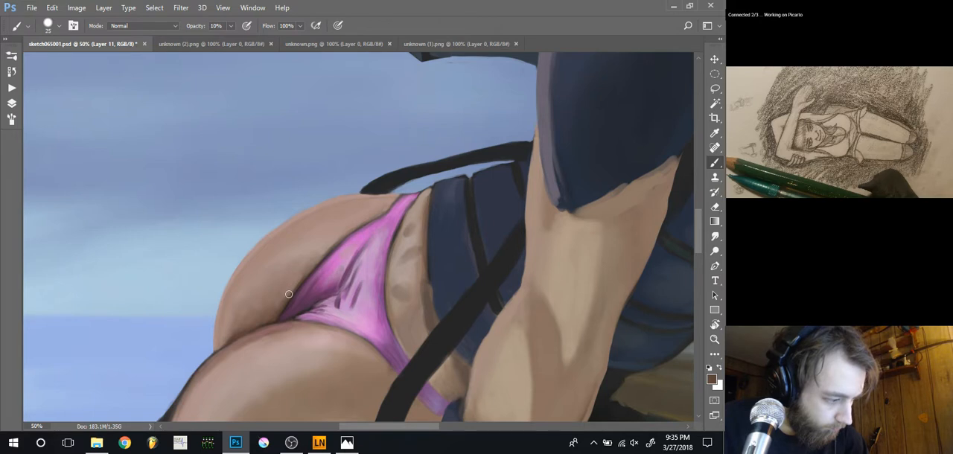
alt+click(294, 285)
key(bracketleft)
key(bracketleft)
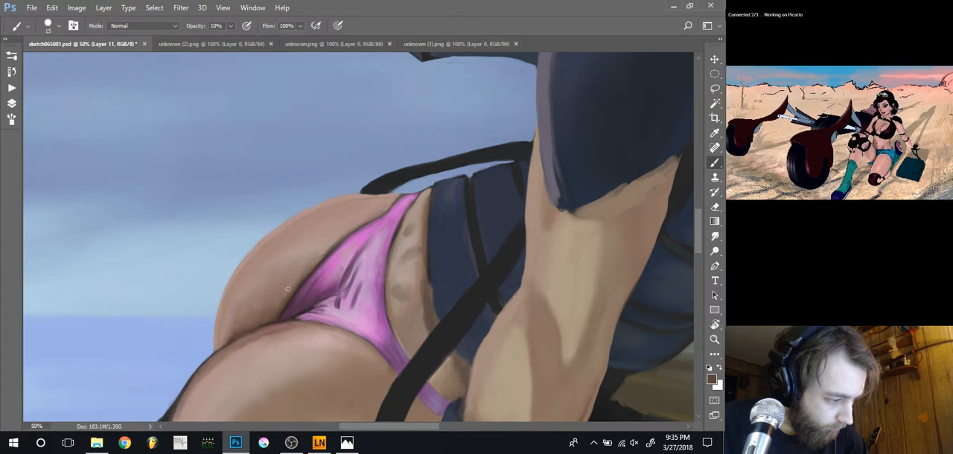
key(bracketright)
key(bracketright)
key(bracketright)
mouse_move(294, 286)
mouse_down()
mouse_move(278, 305)
mouse_move(306, 263)
mouse_move(276, 285)
mouse_move(279, 301)
mouse_move(293, 281)
mouse_move(282, 298)
mouse_move(292, 276)
mouse_move(285, 290)
mouse_move(285, 270)
mouse_move(283, 277)
mouse_move(301, 268)
mouse_move(280, 290)
mouse_up()
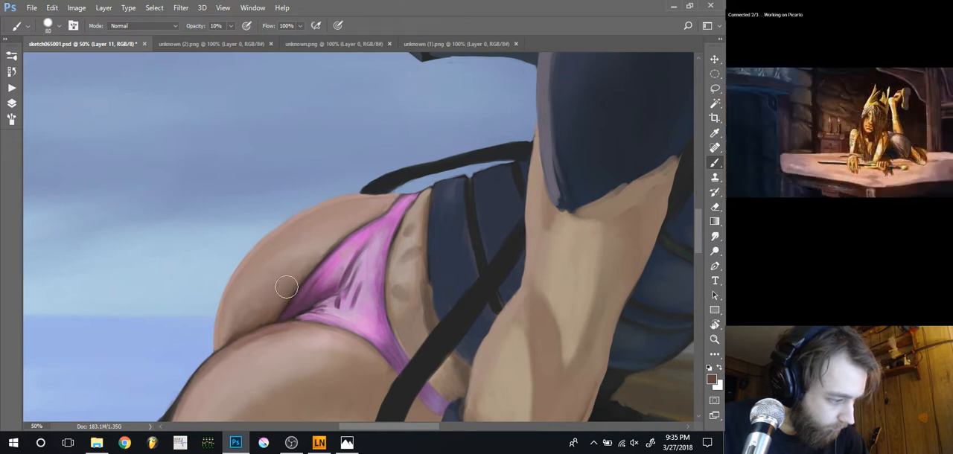
Soften the hip's broad shading with sampled skin tones, using 70 to 150 px brushes at 10% opacity
key(bracketright)
key(bracketright)
key(bracketright)
key(bracketright)
key(bracketright)
key(bracketright)
key(bracketright)
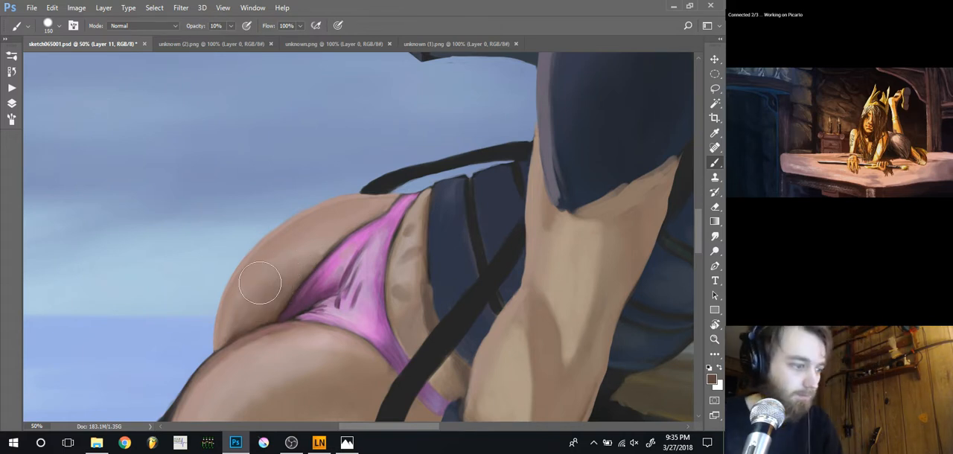
key(ctrl+minus)
key(ctrl+minus)
key(ctrl+minus)
key(ctrl+plus)
key(ctrl+plus)
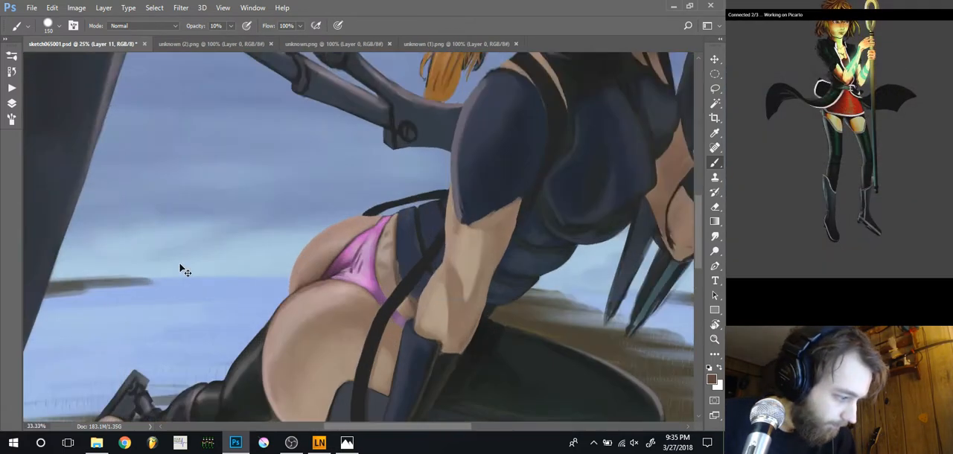
key(ctrl+plus)
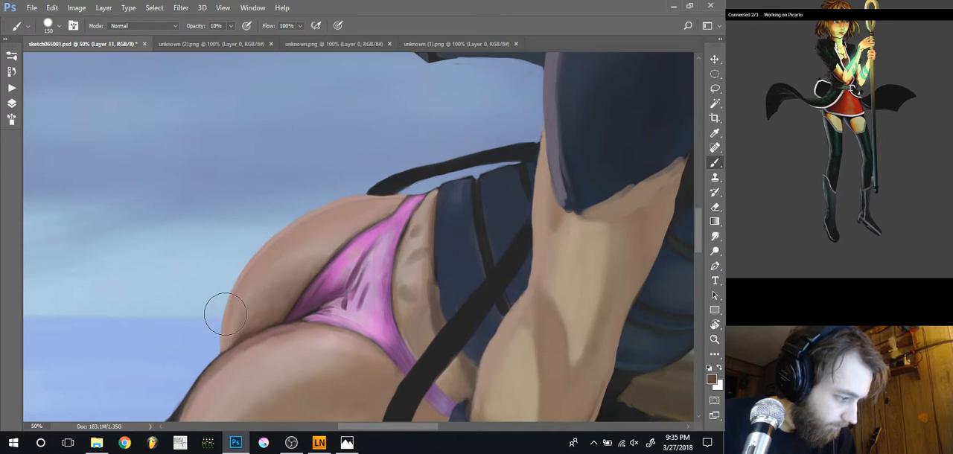
alt+click(257, 315)
key(bracketleft)
key(bracketleft)
key(bracketleft)
key(bracketleft)
key(bracketleft)
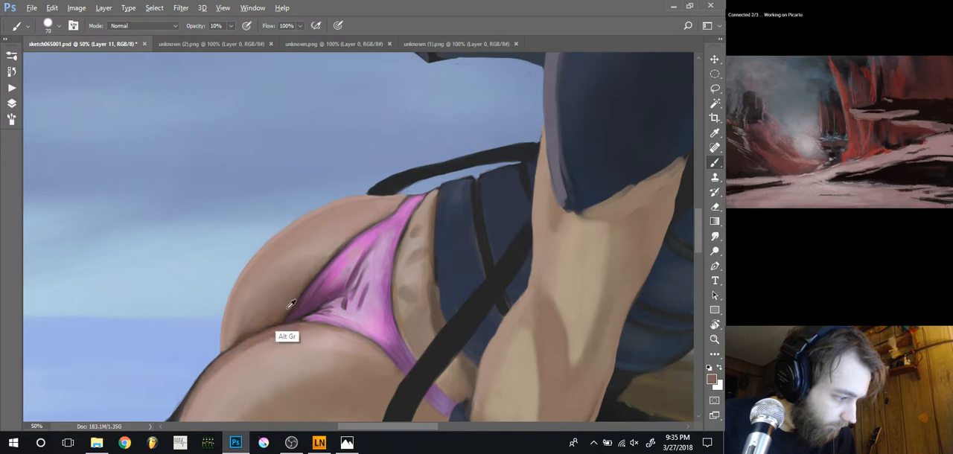
Deepen the shadow near the garment's pointed corner with a sampled dark brown, using a 45 px brush at 10% opacity and the Smudge tool at 40% strength
alt+click(293, 303)
key(bracketleft)
key(bracketleft)
key(bracketleft)
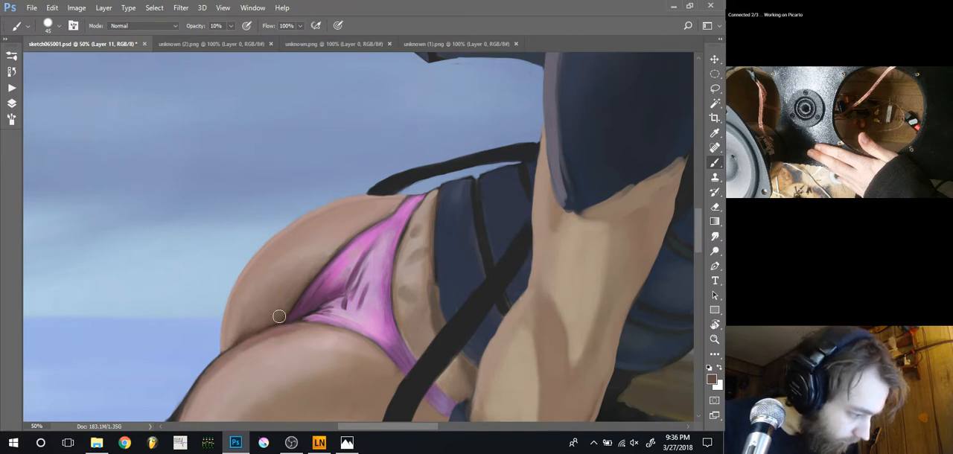
key(r)
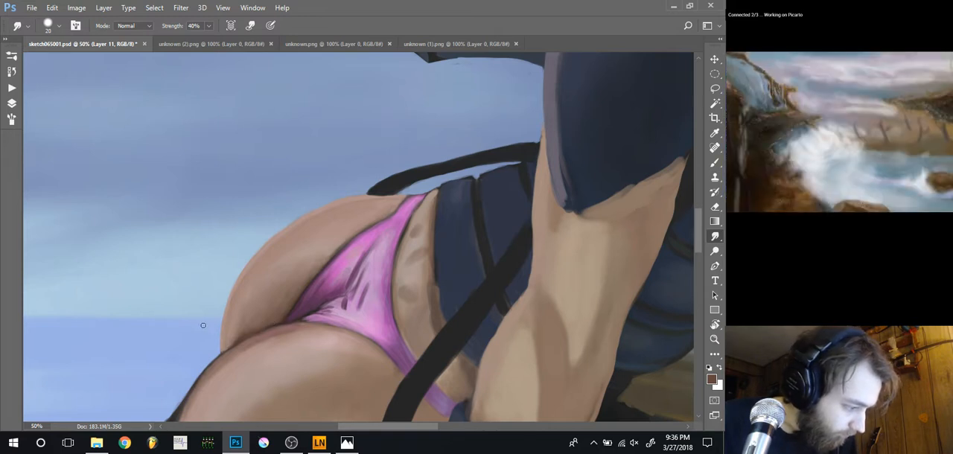
Refine the dark line between hip and thigh with sampled brown tones, using 20 to 25 px brushes at 10% opacity
key(b)
key(bracketleft)
key(bracketleft)
key(bracketleft)
key(bracketleft)
key(bracketleft)
drag(258, 332, 274, 324)
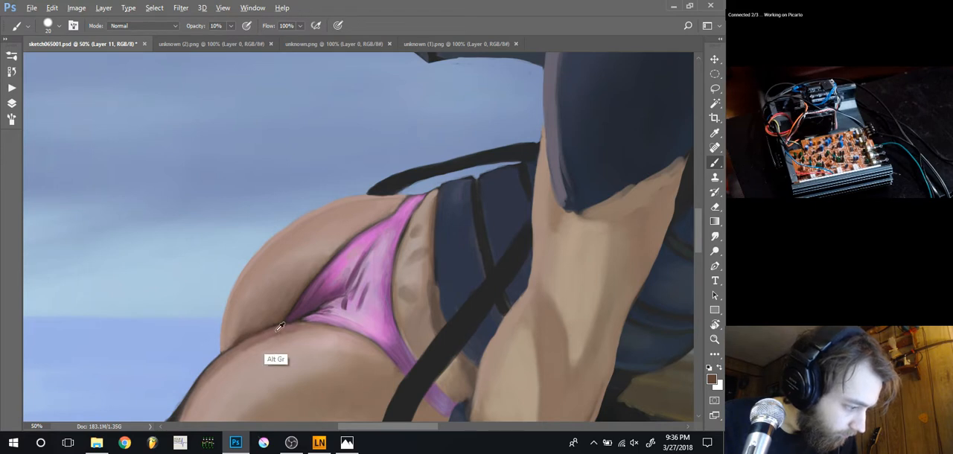
alt+click(277, 329)
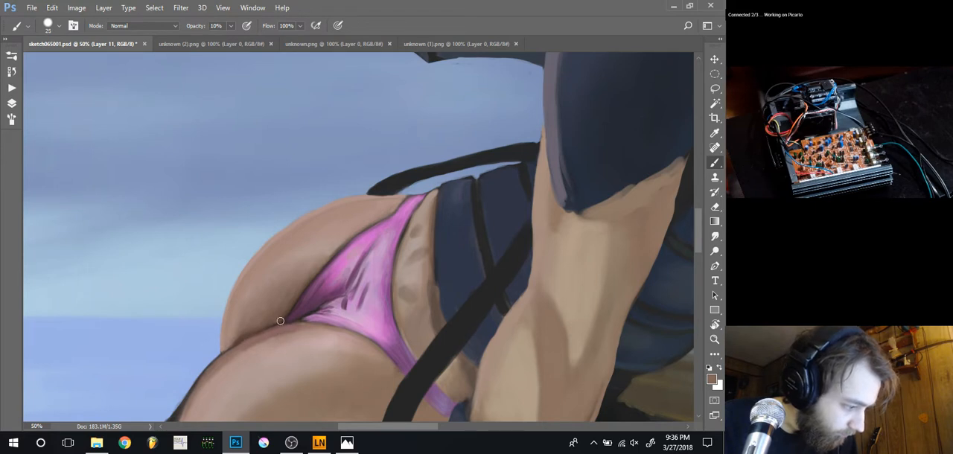
Smooth the hip shadow beside the garment with repeatedly sampled skin tones, using a 45 px brush at 10% opacity
alt+click(282, 309)
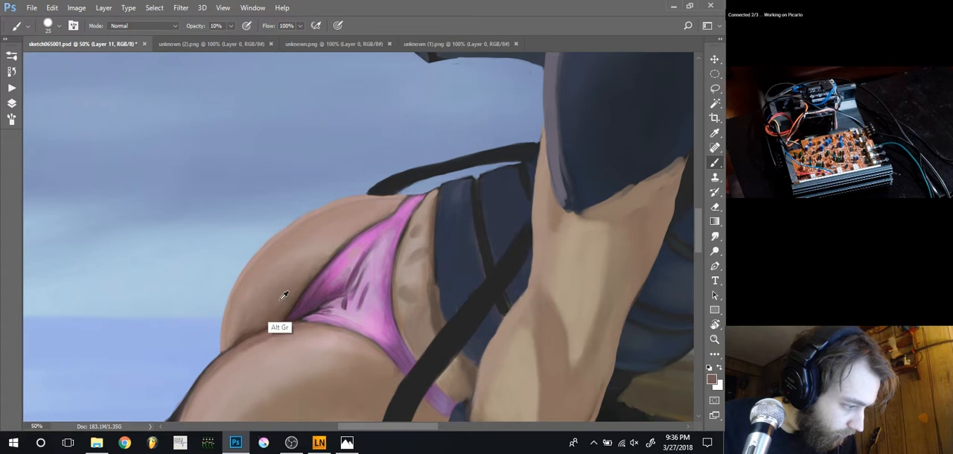
key(bracketright)
key(bracketright)
key(bracketright)
key(bracketright)
alt+click(293, 289)
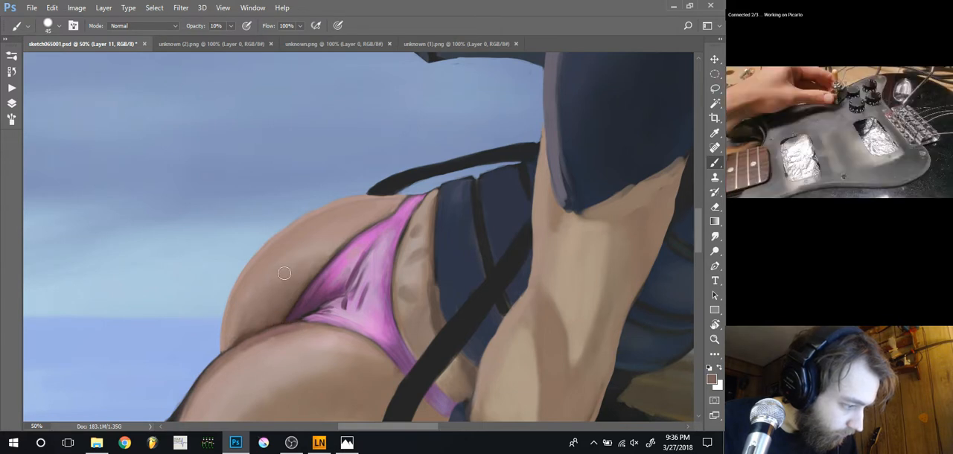
alt+click(290, 278)
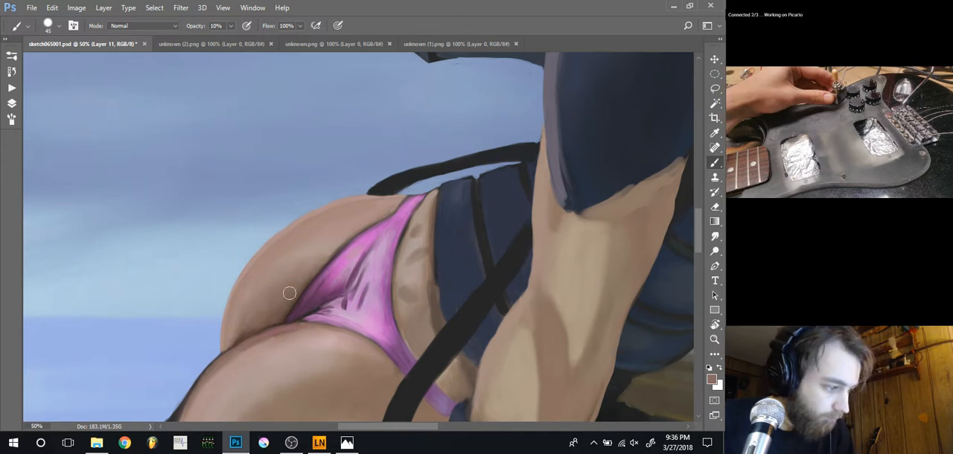
alt+click(288, 296)
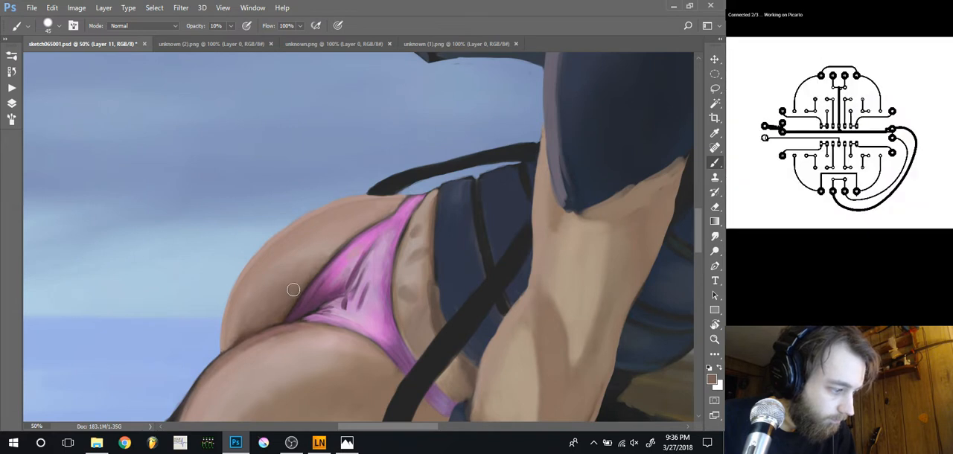
key(alt)
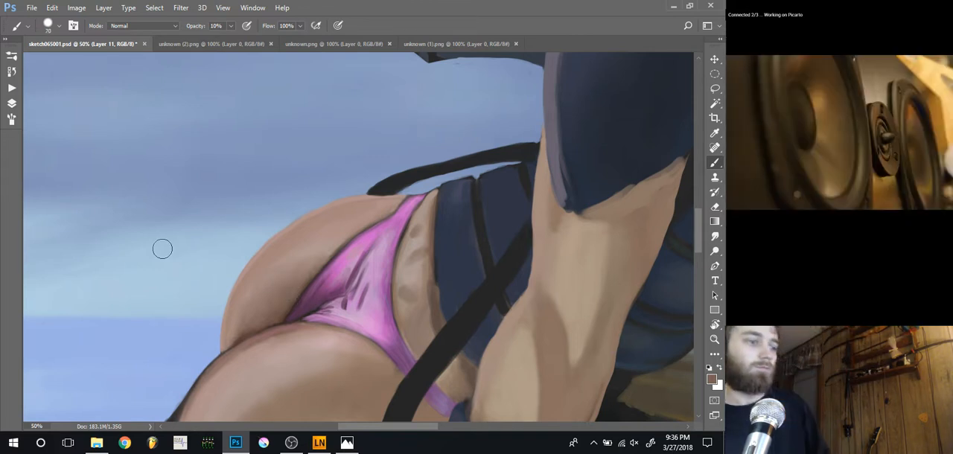
Strengthen the hip's lower shadow with a sampled brown, using 70 to 90 px brushes at 20% opacity
key(ctrl+minus)
key(ctrl+minus)
key(ctrl+minus)
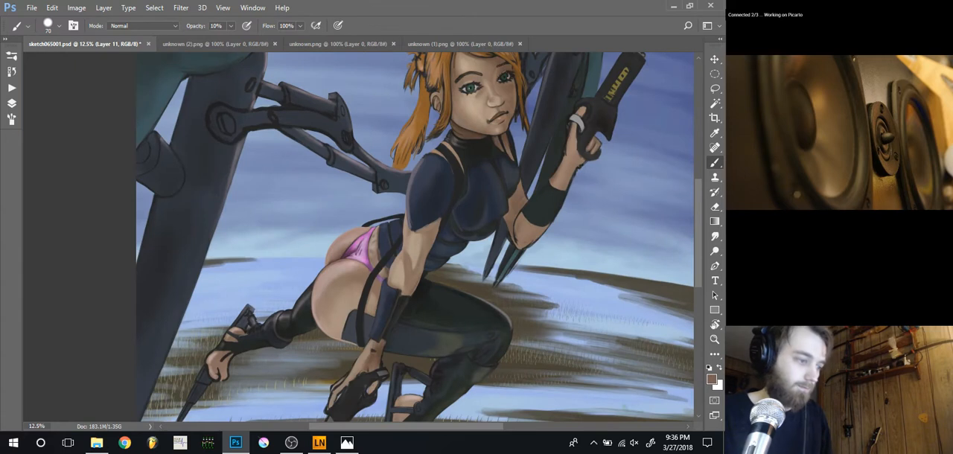
key(ctrl+plus)
key(ctrl+plus)
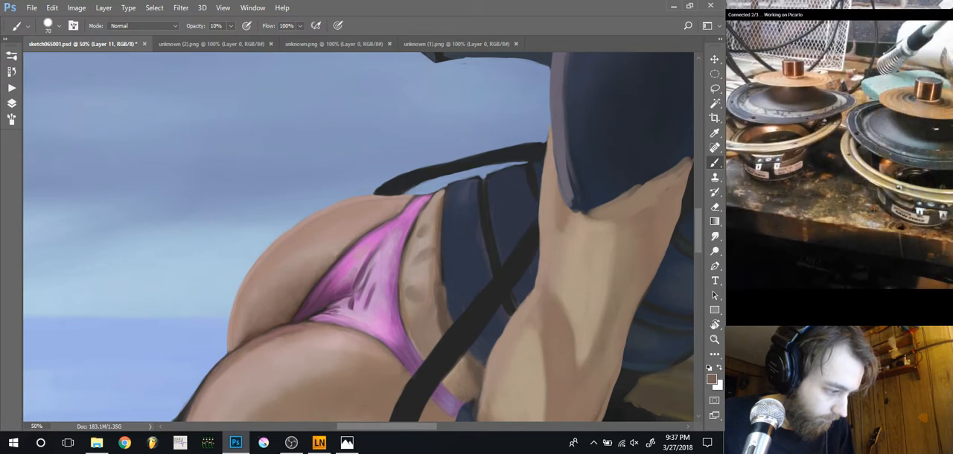
alt+click(287, 313)
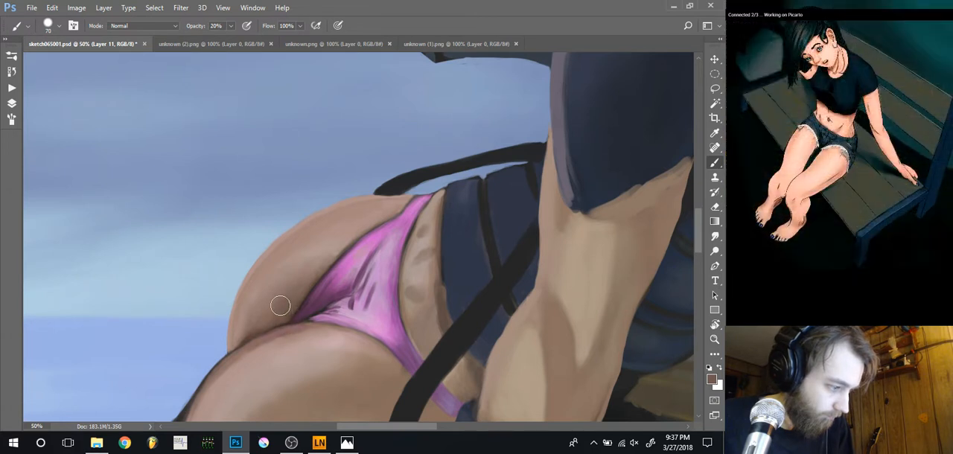
key(bracketright)
key(bracketright)
key(bracketright)
key(bracketright)
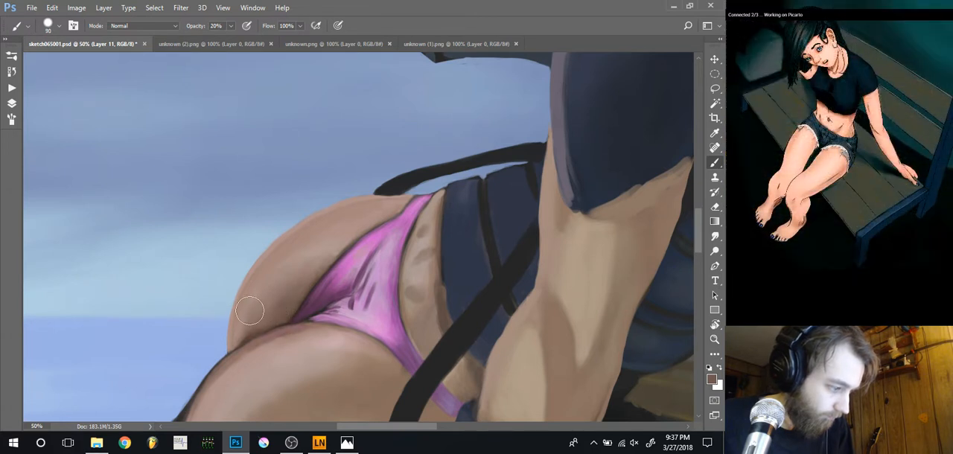
key(bracketleft)
key(bracketleft)
key(bracketleft)
key(bracketleft)
key(bracketleft)
key(bracketleft)
key(bracketleft)
key(bracketleft)
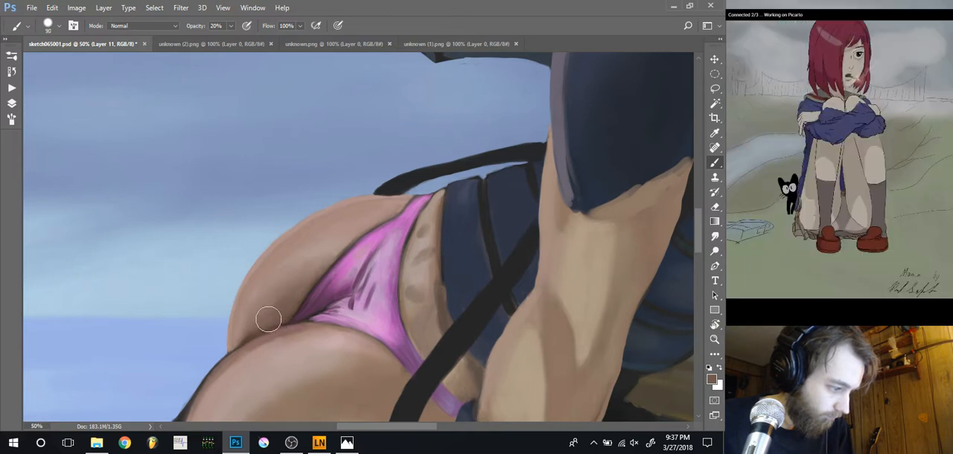
Even out the transition from the hip's shadow to its lighter skin with sampled mid-tones, using 70 to 90 px brushes at 20% opacity
alt+click(264, 311)
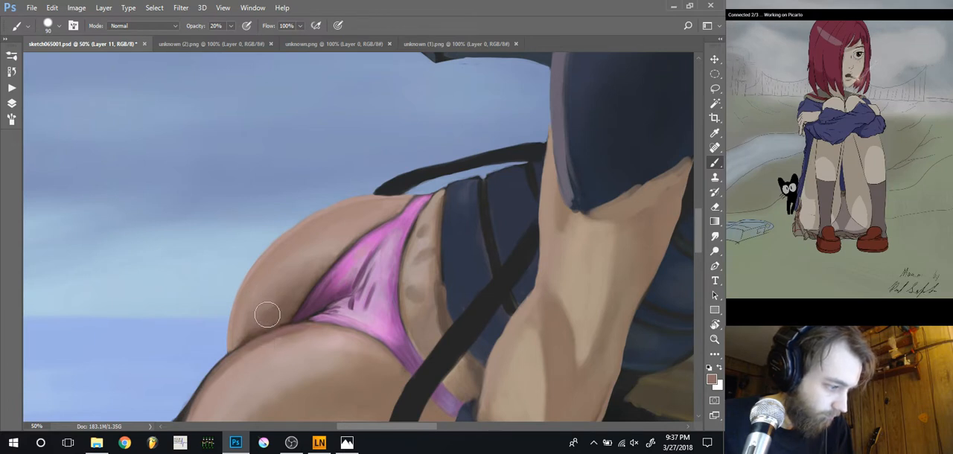
alt+click(283, 296)
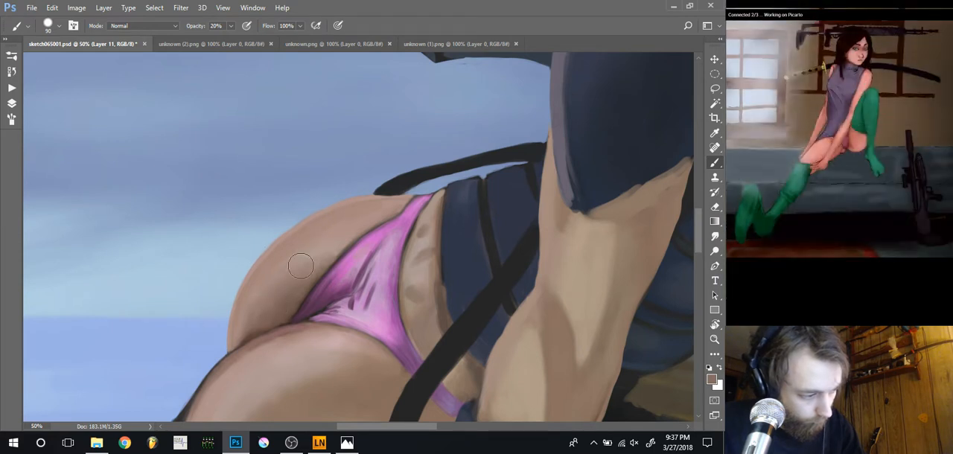
alt+click(279, 301)
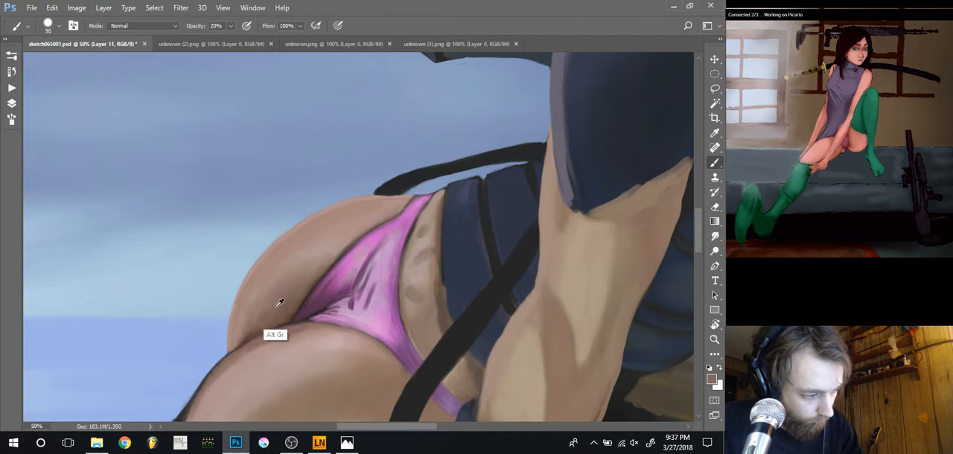
mouse_move(285, 291)
mouse_down()
mouse_move(272, 313)
mouse_move(315, 250)
mouse_up()
alt+click(260, 312)
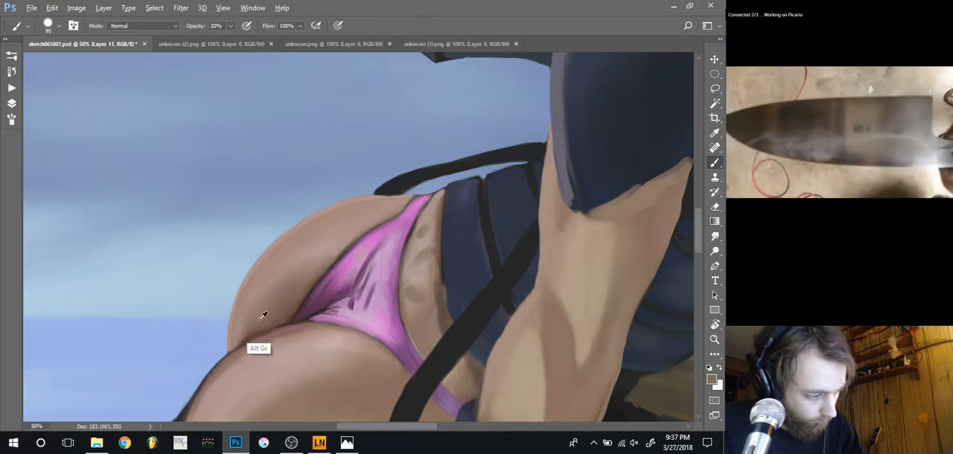
drag(254, 323, 284, 281)
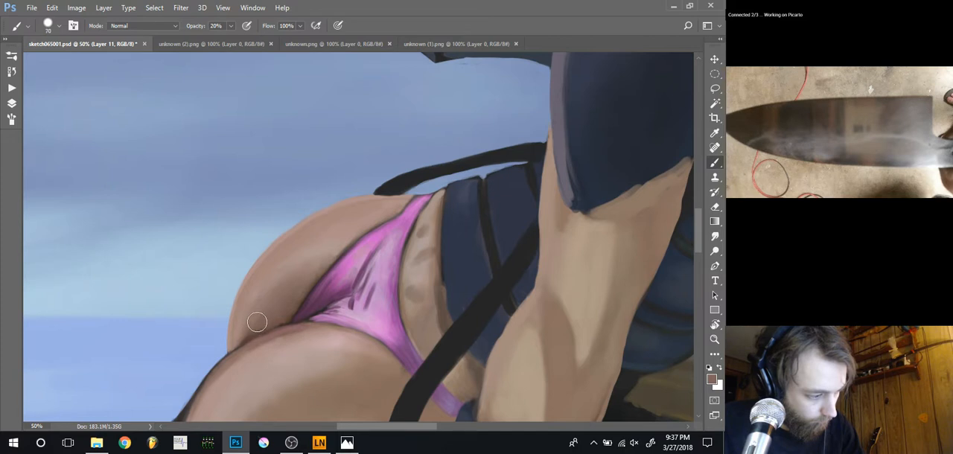
Touch up the hip's lower shadow with the sampled brown, using a 70 px brush at 20% opacity
mouse_move(257, 322)
mouse_down()
mouse_move(289, 275)
mouse_move(251, 318)
mouse_up()
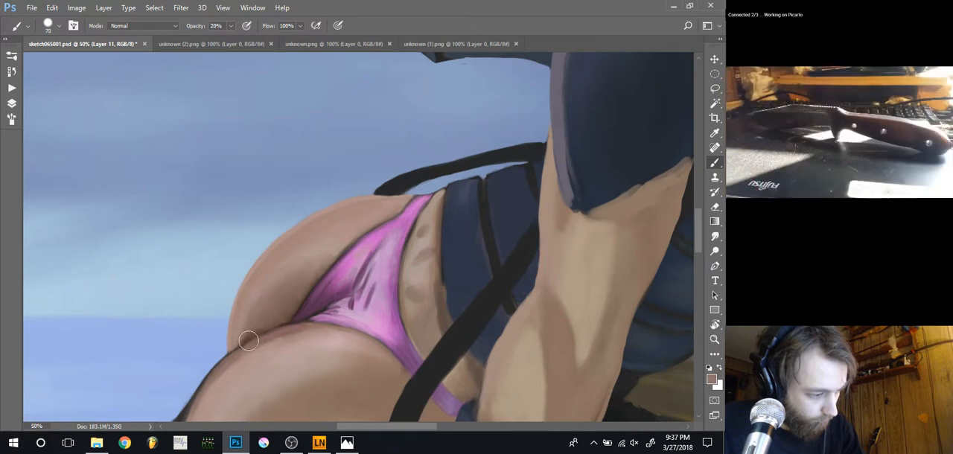
key(bracketleft)
key(bracketleft)
key(bracketleft)
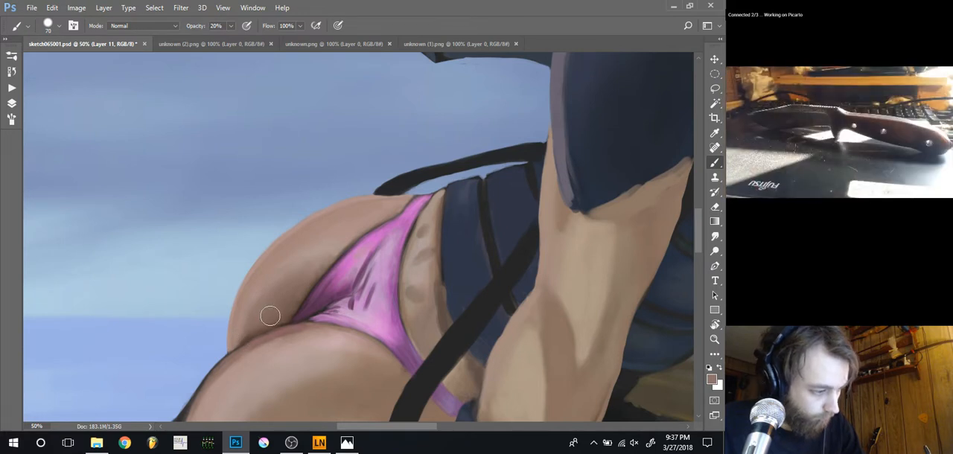
key(ctrl+minus)
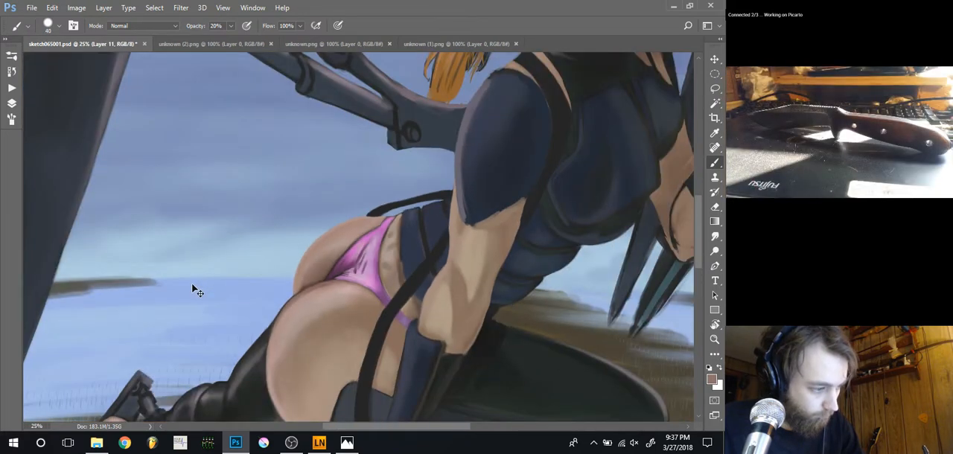
key(ctrl+plus)
key(ctrl+plus)
key(ctrl+minus)
key(ctrl+minus)
key(ctrl+minus)
key(ctrl+minus)
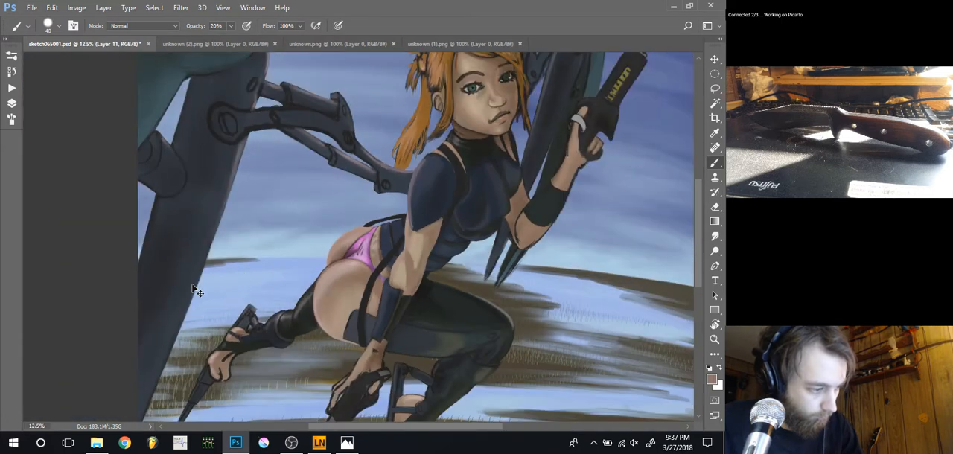
key(ctrl+plus)
key(ctrl+plus)
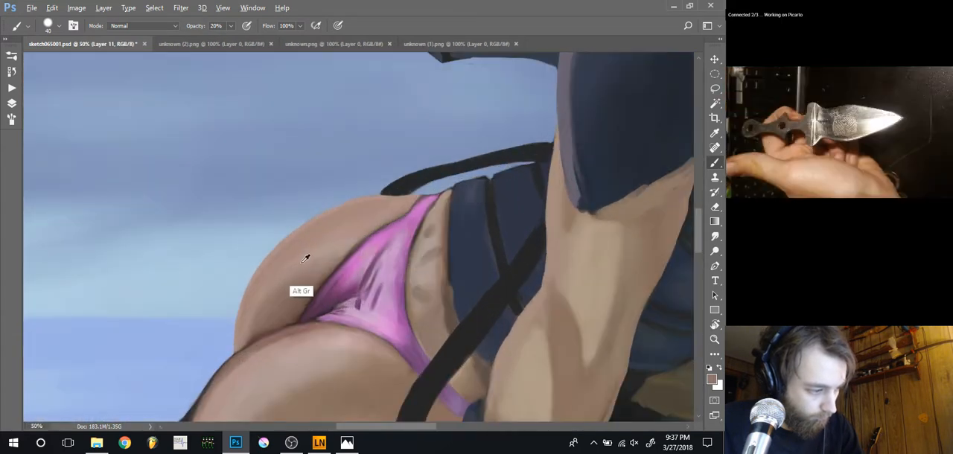
Soften the hip's shading with sampled lighter skin tones, using a 100 px brush at 10% opacity
alt+click(319, 253)
key(bracketright)
key(bracketright)
key(bracketright)
key(bracketright)
key(bracketright)
key(bracketright)
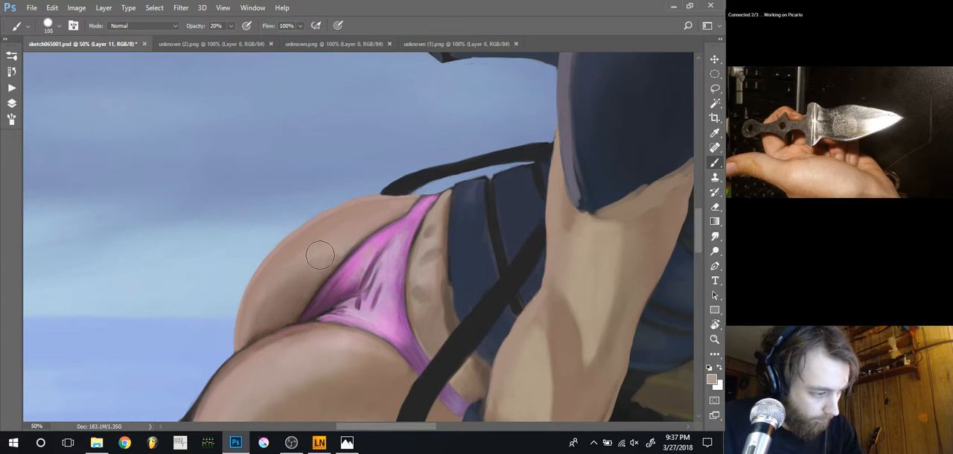
key(1)
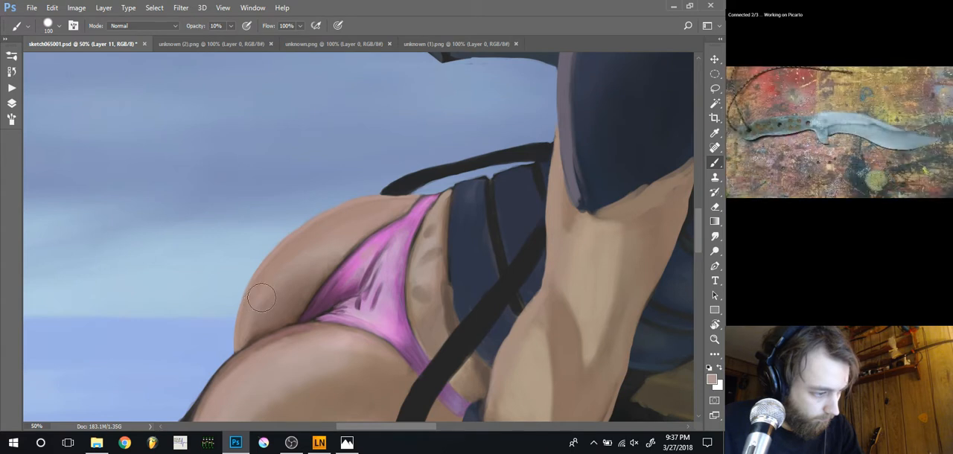
alt+click(337, 247)
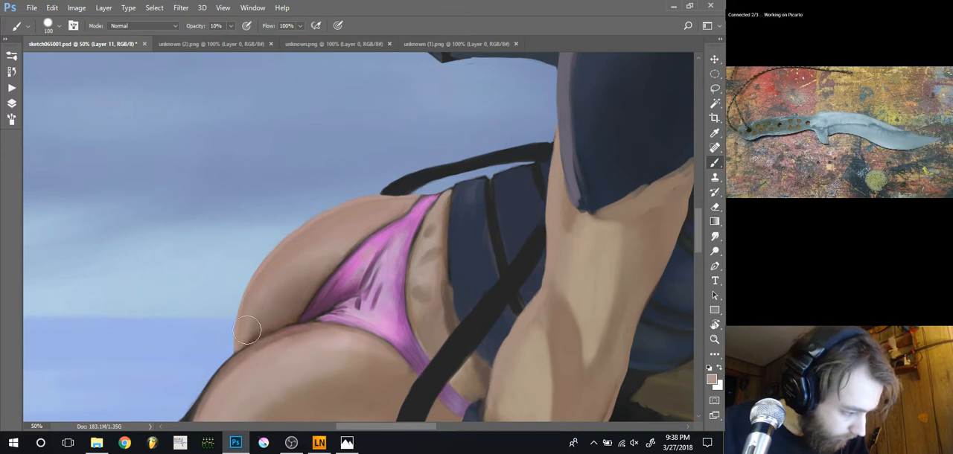
Deepen the shadow just above the hip and thigh line with a sampled brown, using a 50 px brush at 10% opacity
alt+click(277, 326)
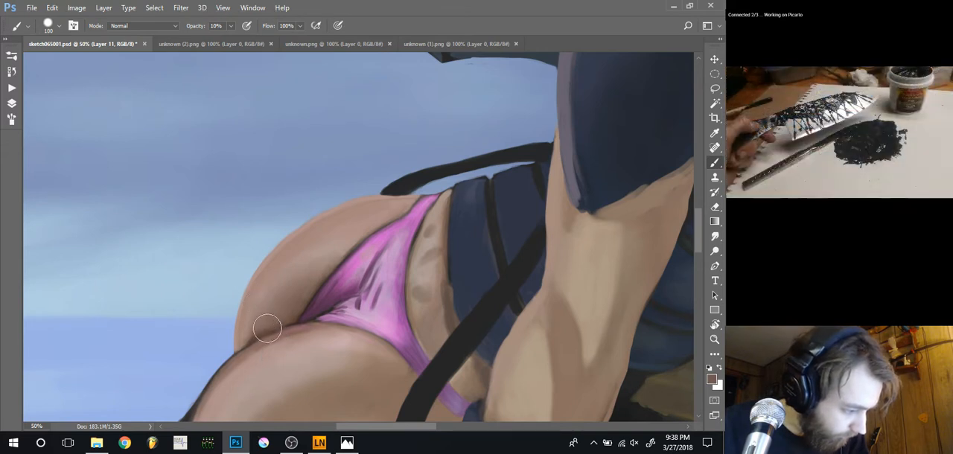
key(bracketleft)
key(bracketleft)
key(bracketleft)
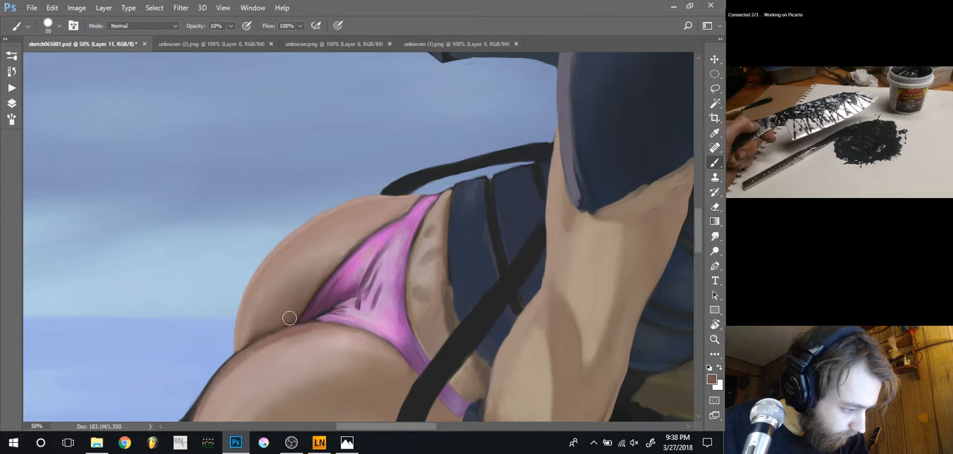
alt+click(292, 317)
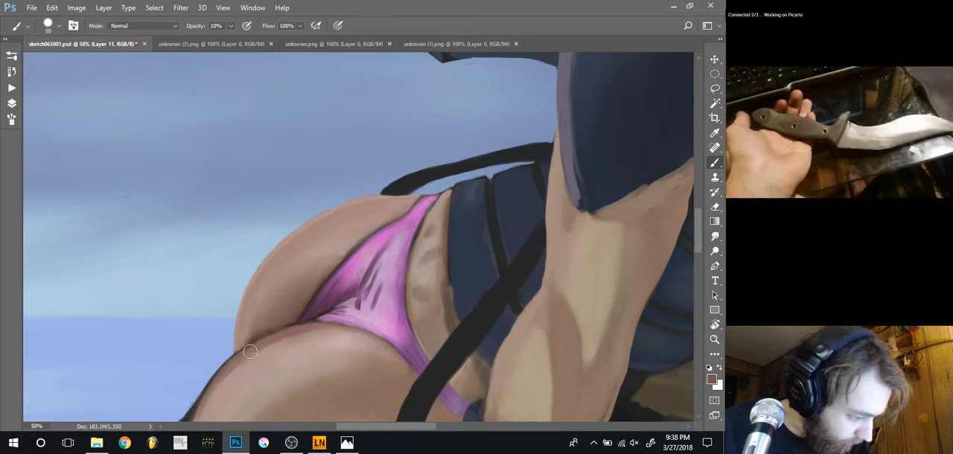
Refine the thin dark line between hip and thigh with repeatedly sampled browns, using a 10 px brush at 10% opacity
key(bracketleft)
key(bracketleft)
key(bracketleft)
key(bracketleft)
key(bracketleft)
key(bracketleft)
alt+click(293, 319)
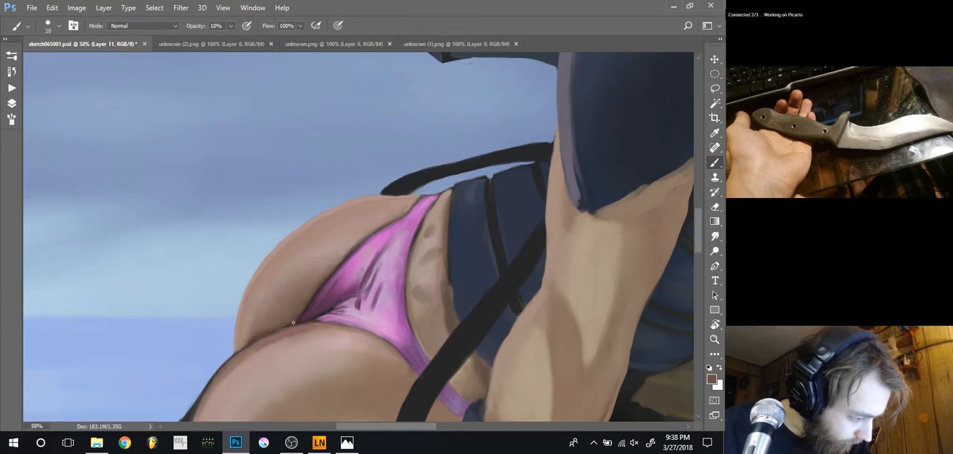
alt+click(272, 331)
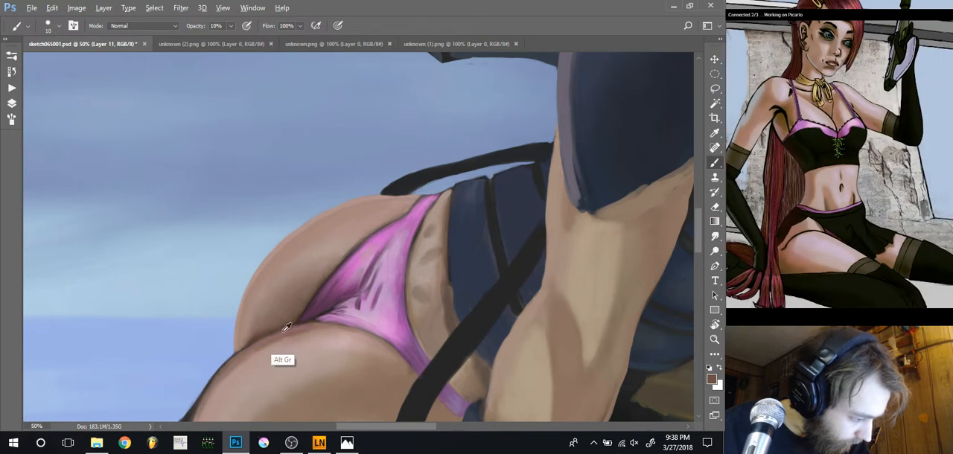
alt+click(283, 330)
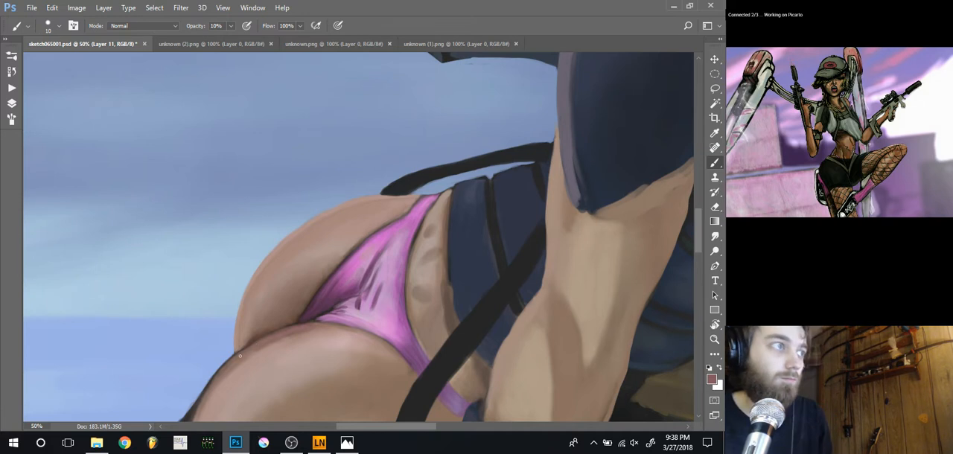
key(ctrl+minus)
key(ctrl+minus)
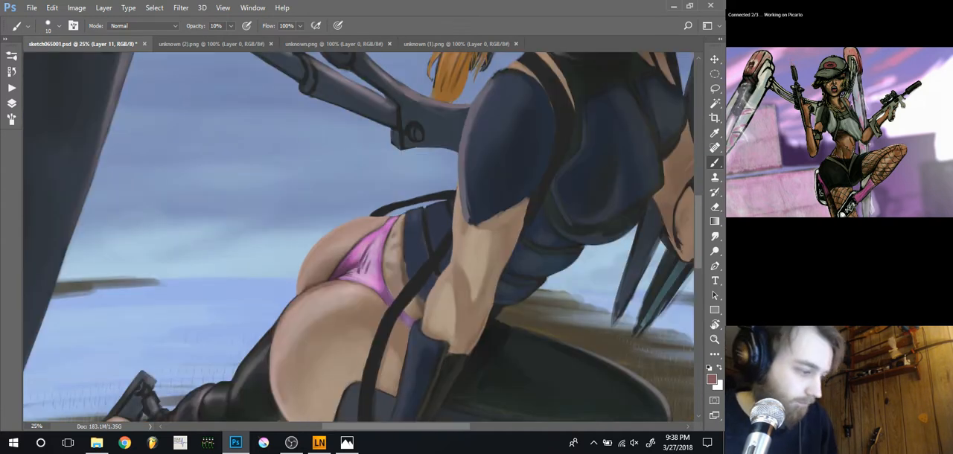
Blend the skin around the hip and thigh line with a light pinkish tone, using a 70 px brush at 10% opacity
key(ctrl+plus)
key(ctrl+plus)
key(ctrl+plus)
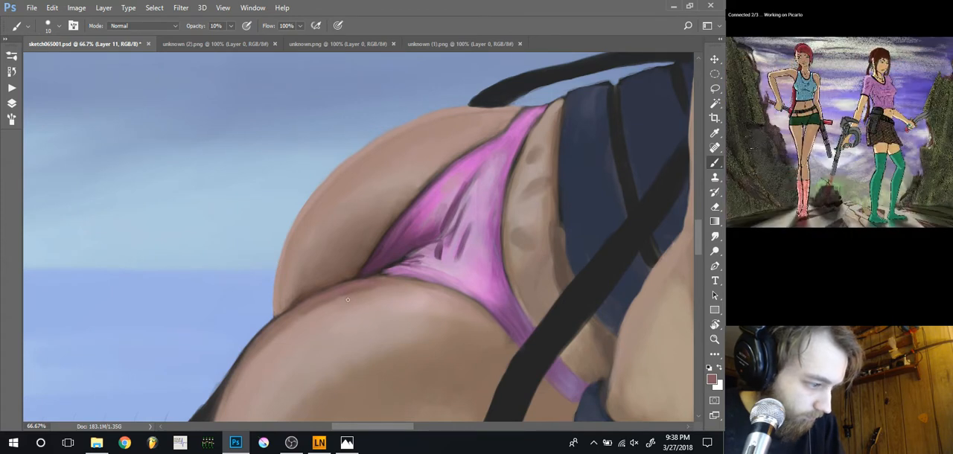
key(bracketright)
key(bracketright)
key(bracketright)
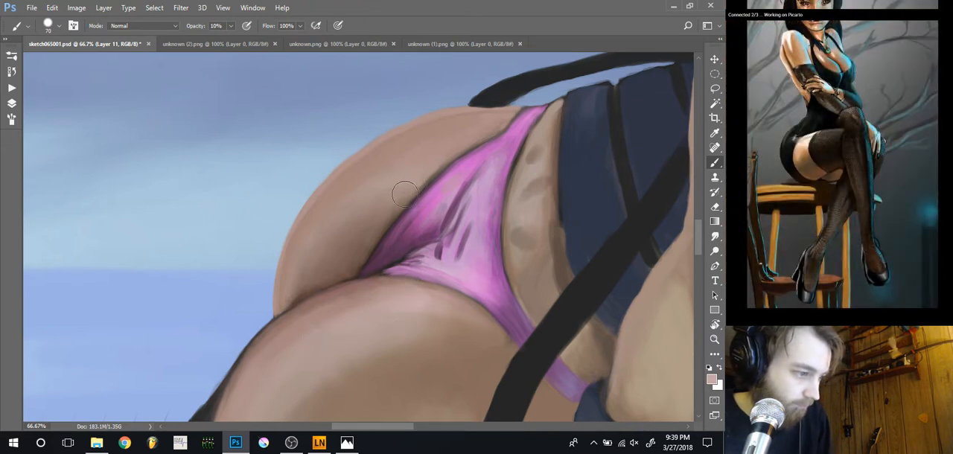
key(ctrl+minus)
key(ctrl+minus)
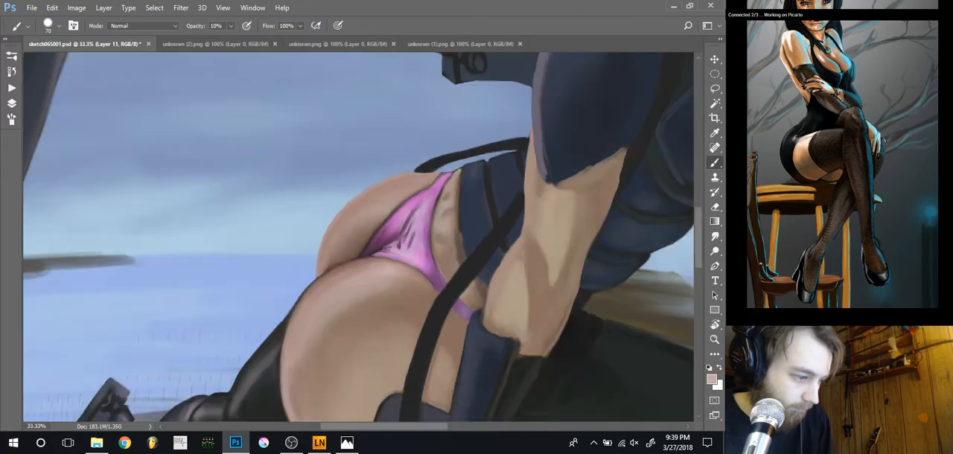
key(ctrl+minus)
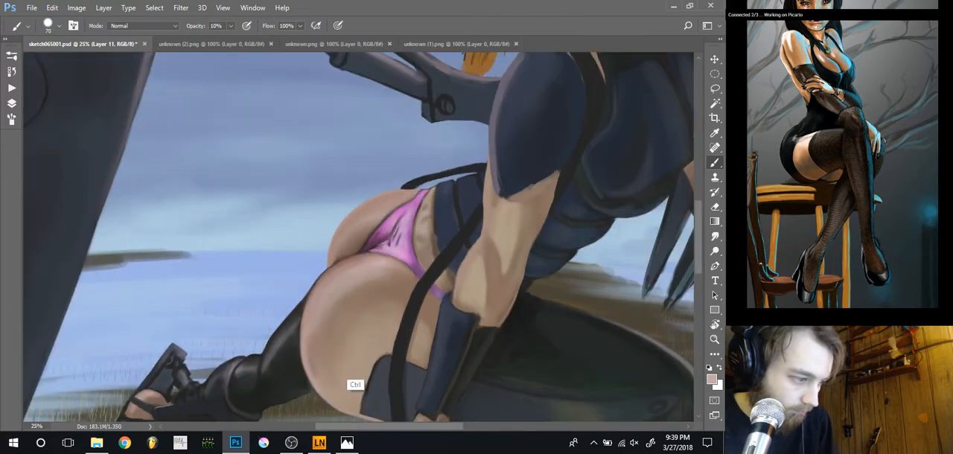
Shade the middle of the upper thigh with a sampled brown skin tone, using a 100 px brush at 30% opacity
key(ctrl+plus)
key(ctrl+plus)
drag(324, 334, 265, 252)
alt+click(337, 276)
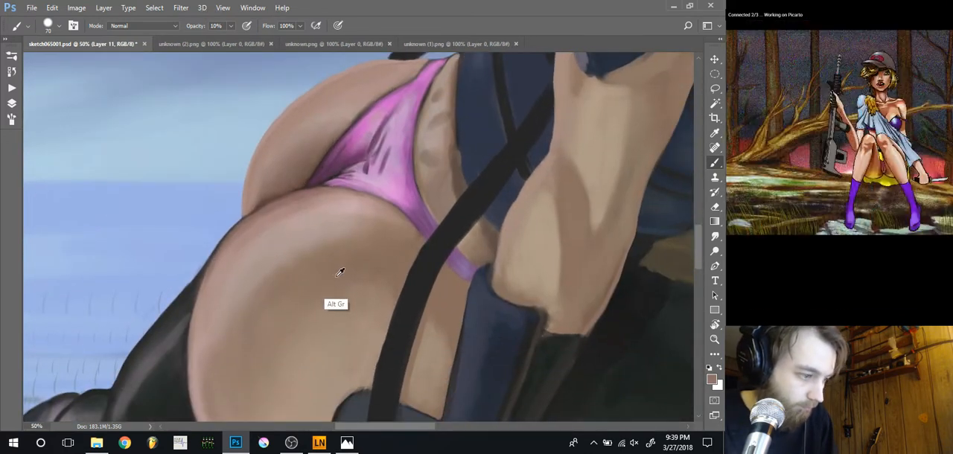
alt+click(337, 276)
key(bracketright)
key(bracketright)
key(bracketright)
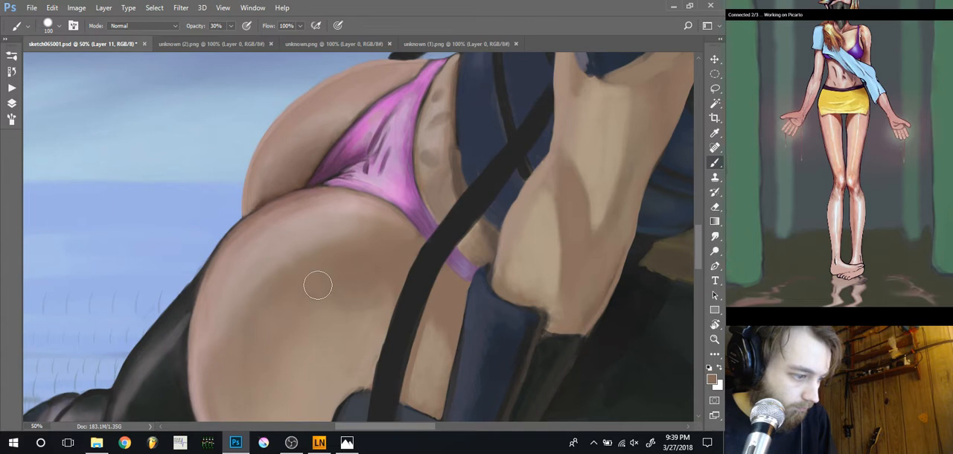
Blend the thigh's central shading with a sampled mid-tone, using a 175 px brush at 30% opacity
alt+click(357, 319)
key(bracketright)
key(bracketright)
key(bracketright)
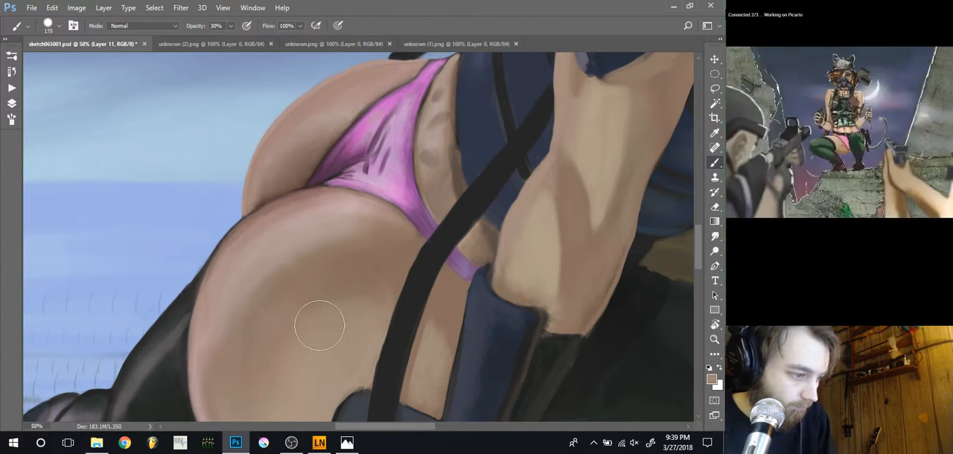
Switch to a softer brush preset and smooth the thigh's outer shading at 125 to 90 px and 30% opacity
right_click(351, 317)
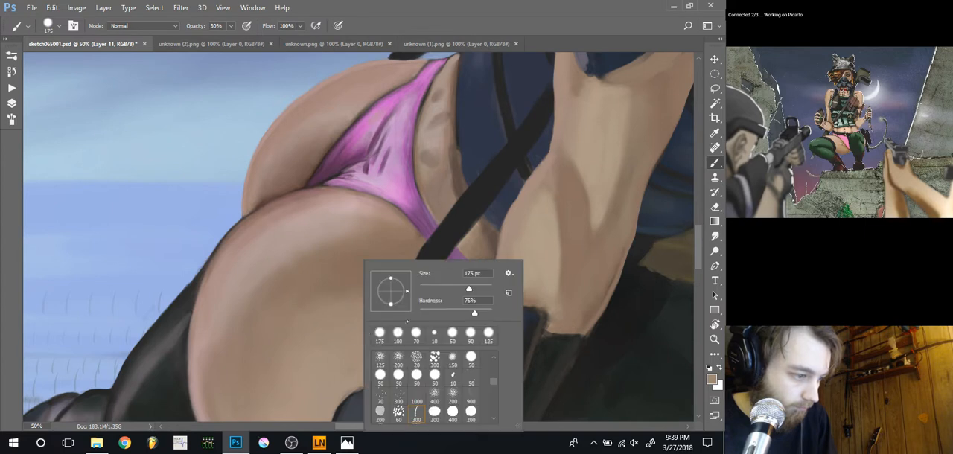
key(Return)
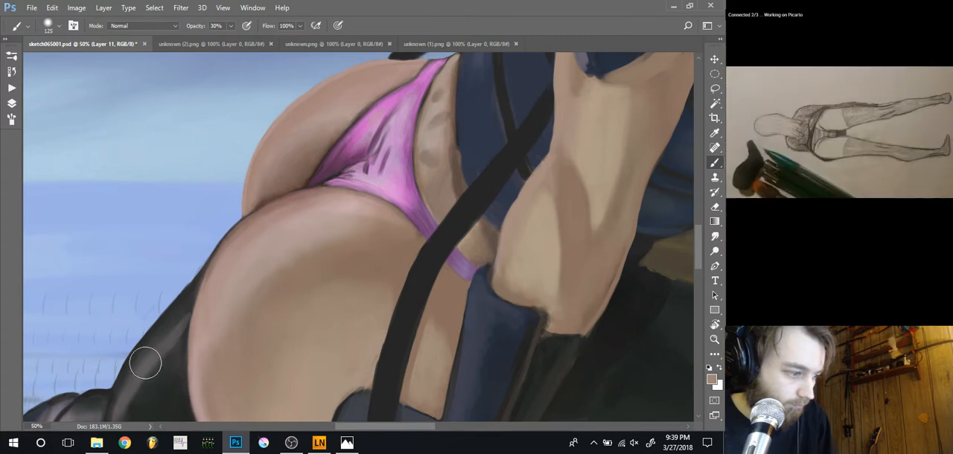
drag(144, 359, 236, 319)
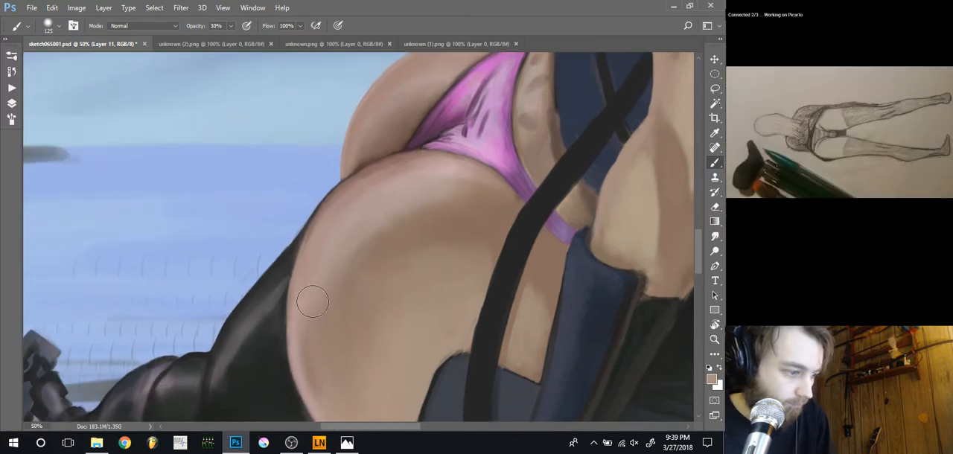
drag(319, 328, 326, 300)
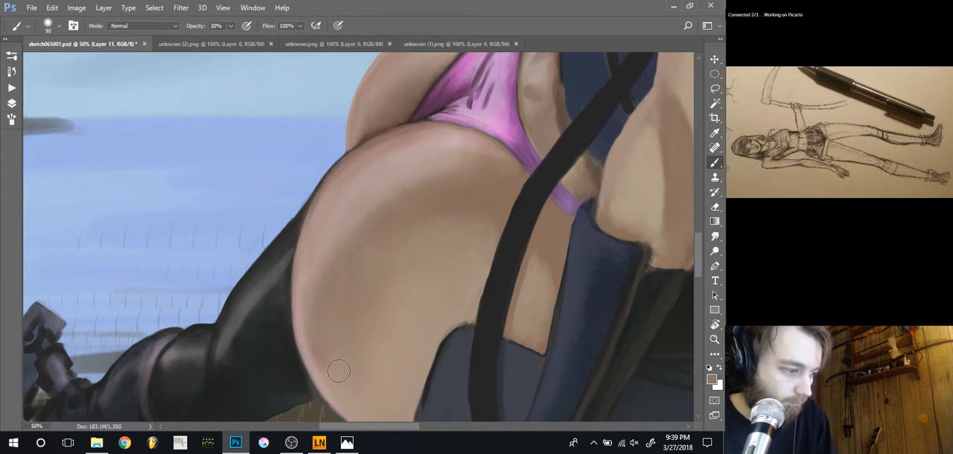
Even out the lower thigh's skin tones with large soft brushes of 250 to 500 px at 30% opacity
drag(258, 291, 222, 242)
key(bracketright)
key(bracketright)
key(bracketright)
key(bracketright)
key(bracketright)
key(bracketright)
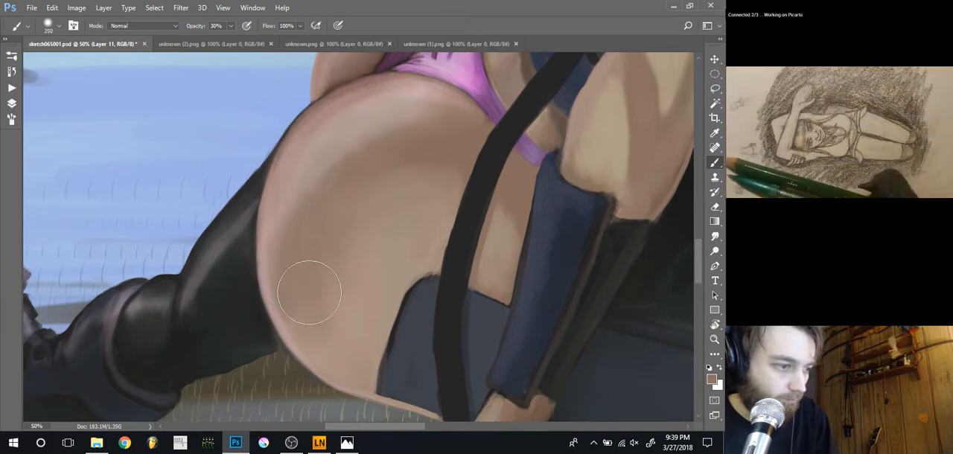
key(bracketright)
key(bracketright)
key(bracketright)
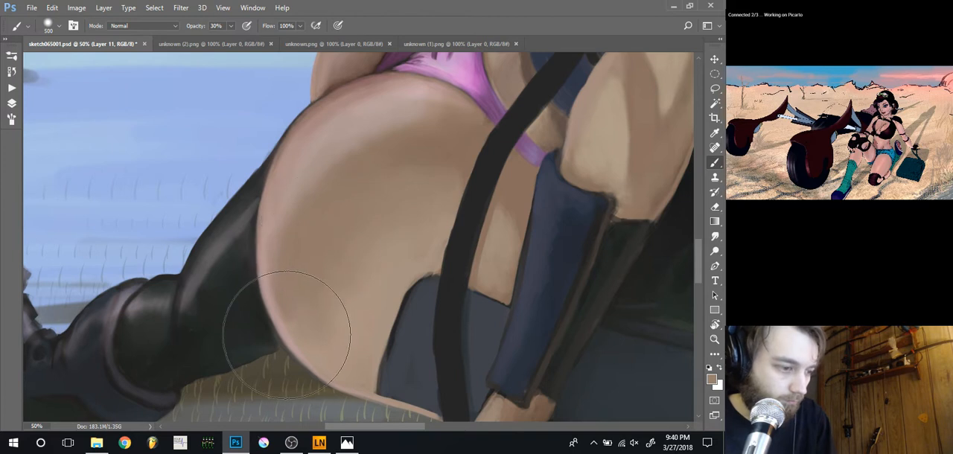
Smooth the skin patch between the black strap and the blue arm guard, using 90 to 45 px soft brushes at 30% opacity
key(ctrl)
drag(393, 269, 299, 325)
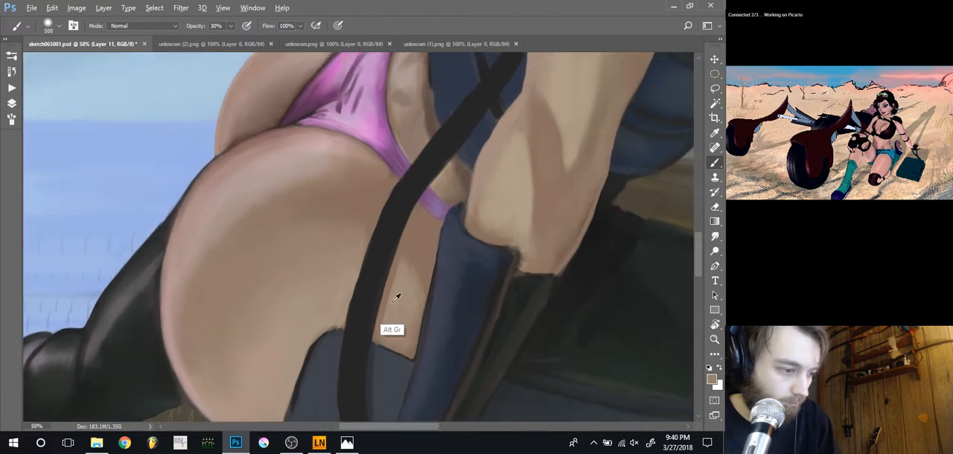
key(bracketleft)
key(bracketleft)
key(bracketleft)
key(bracketleft)
key(bracketleft)
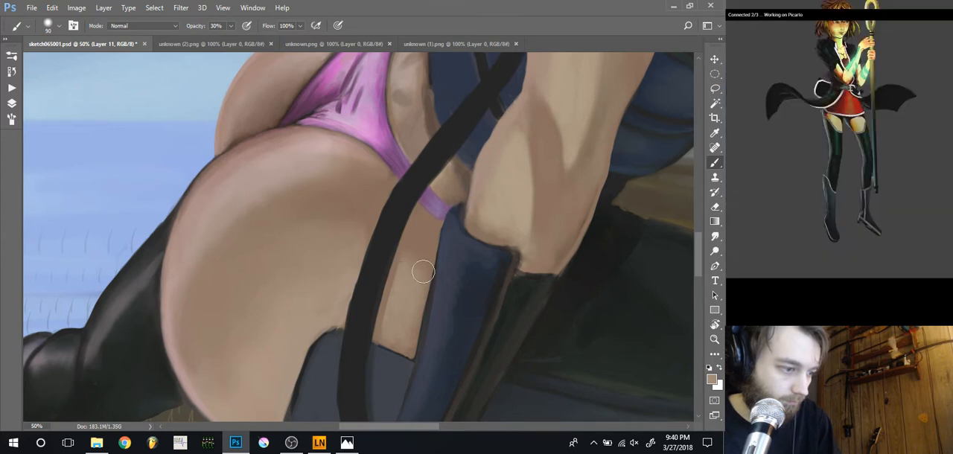
drag(422, 265, 410, 310)
key(bracketleft)
key(bracketleft)
key(bracketleft)
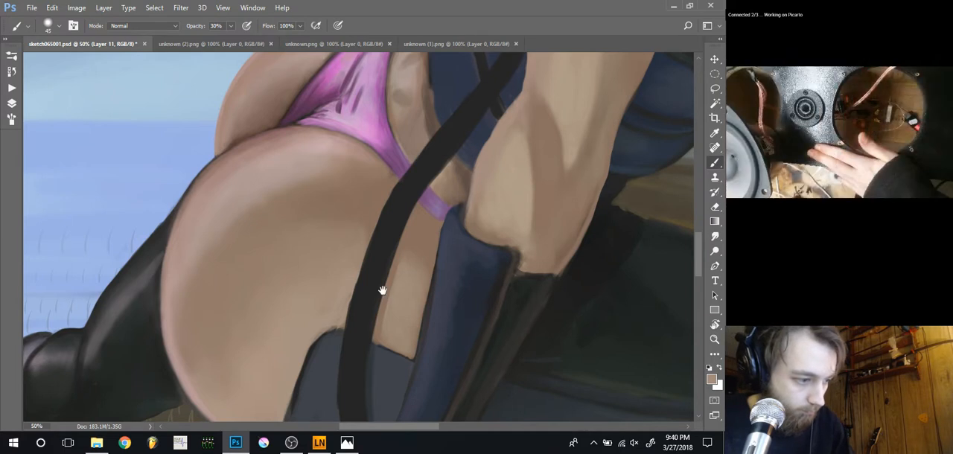
Smooth the blue arm guard's shading with sampled dark tones, using soft brushes of 50 to 80 px at 30% opacity, and reduce the brush to 15 px
drag(382, 290, 321, 200)
alt+click(417, 262)
key(])
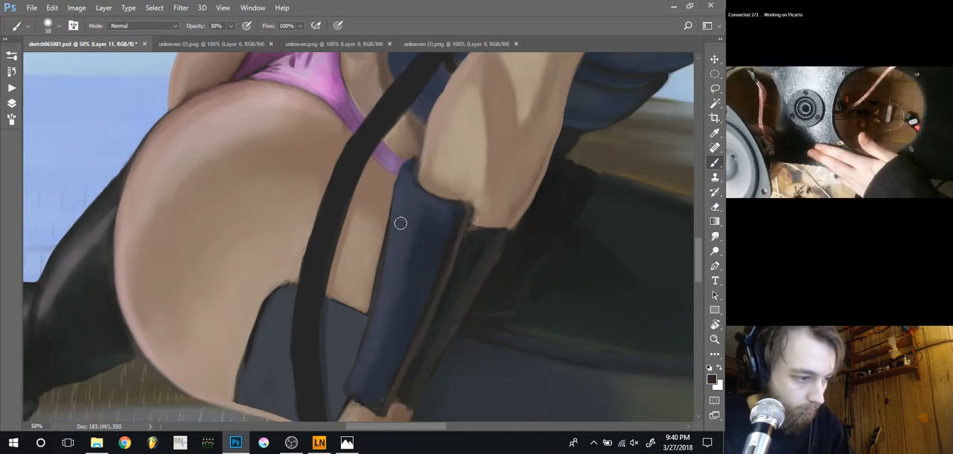
alt+click(426, 234)
key(])
mouse_move(415, 215)
mouse_down()
mouse_move(411, 274)
mouse_move(406, 240)
mouse_move(404, 294)
mouse_move(399, 263)
mouse_move(399, 305)
mouse_move(376, 377)
mouse_move(376, 357)
mouse_move(402, 327)
mouse_move(367, 386)
mouse_up()
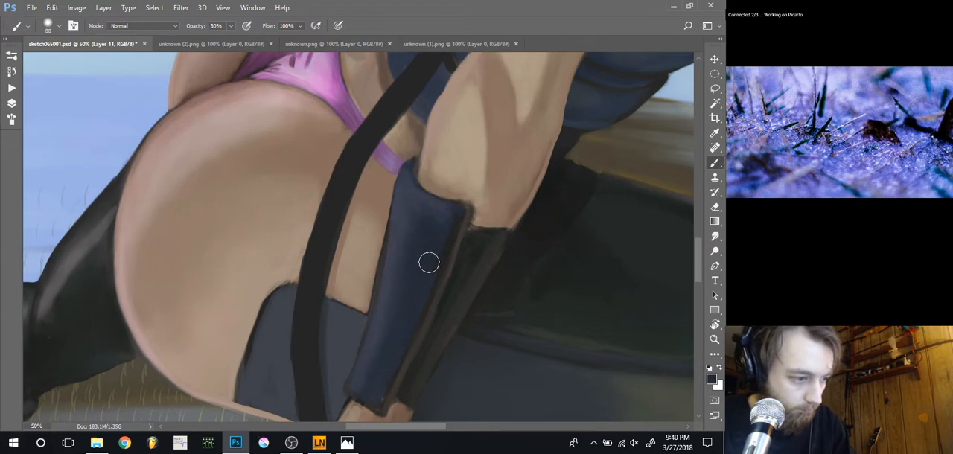
key(bracketleft)
key(bracketleft)
key(bracketleft)
key(bracketleft)
key(bracketleft)
key(bracketleft)
key(bracketleft)
key(bracketleft)
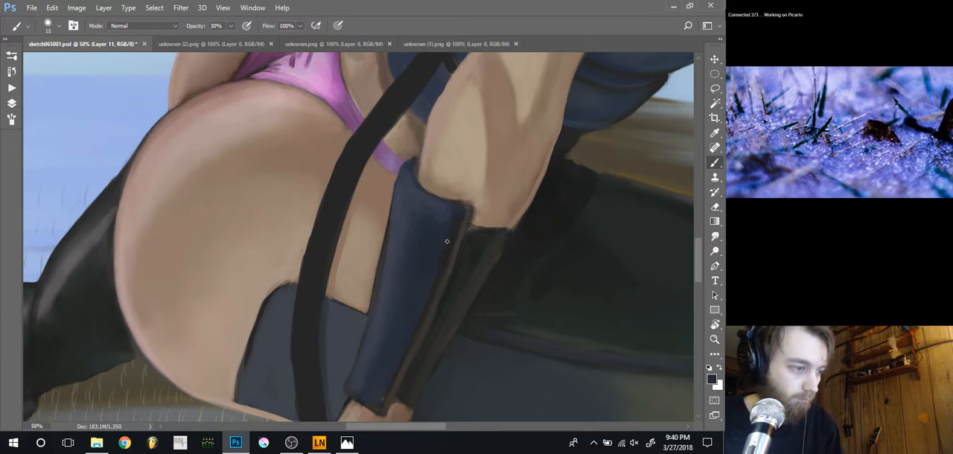
Review the whole painting and save sketch065001.psd
key(ctrl+minus)
key(ctrl+minus)
key(ctrl+minus)
key(ctrl+minus)
key(ctrl+minus)
key(ctrl+minus)
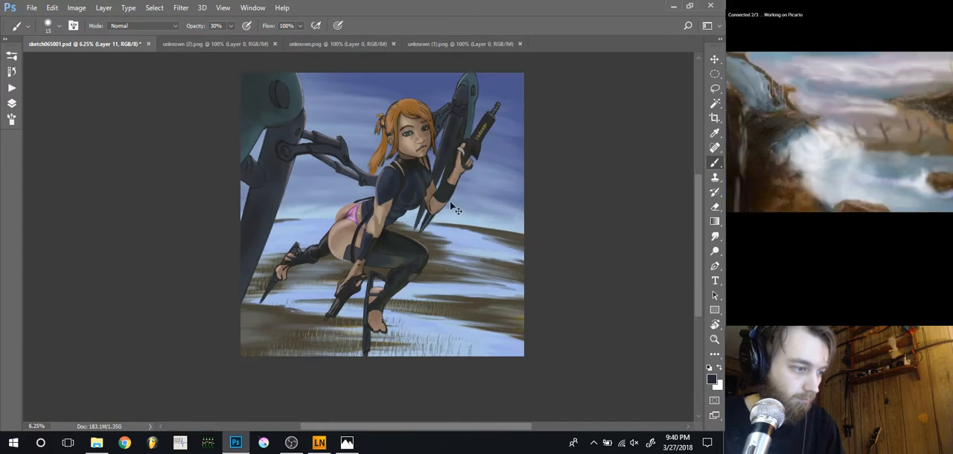
drag(263, 317, 252, 338)
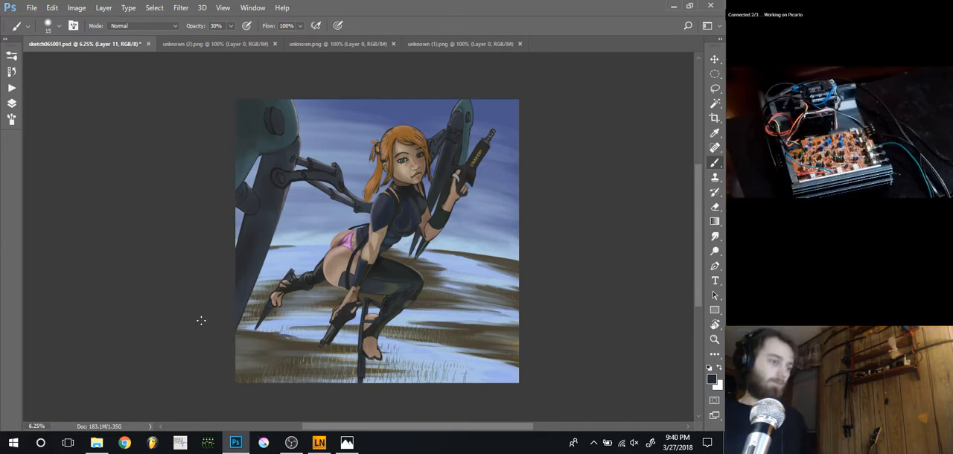
key(ctrl+s)
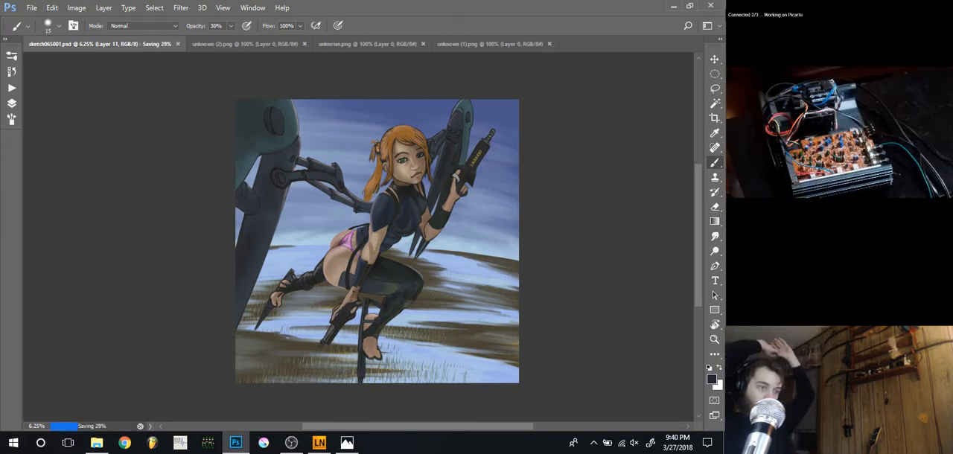
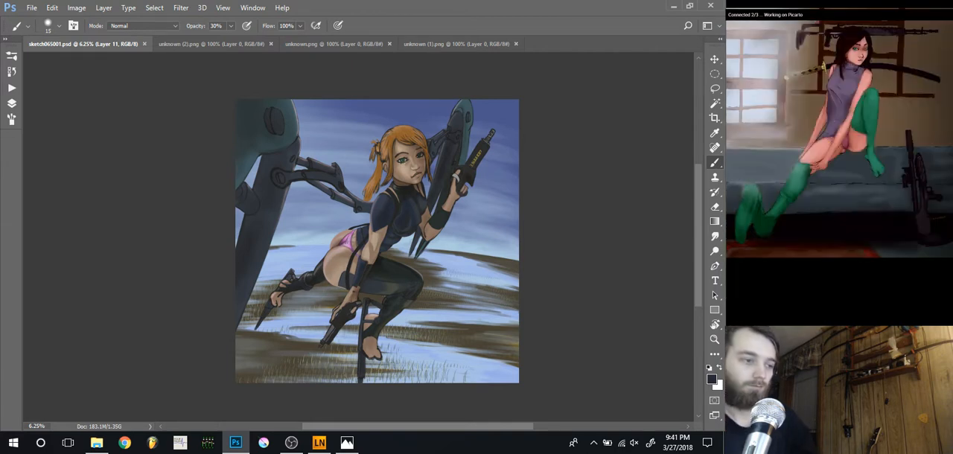
Clean up the lower edge of the navy shoulder sleeve with a 20 px soft brush at 100% opacity
key(ctrl+plus)
key(ctrl+plus)
key(ctrl+plus)
key(ctrl+plus)
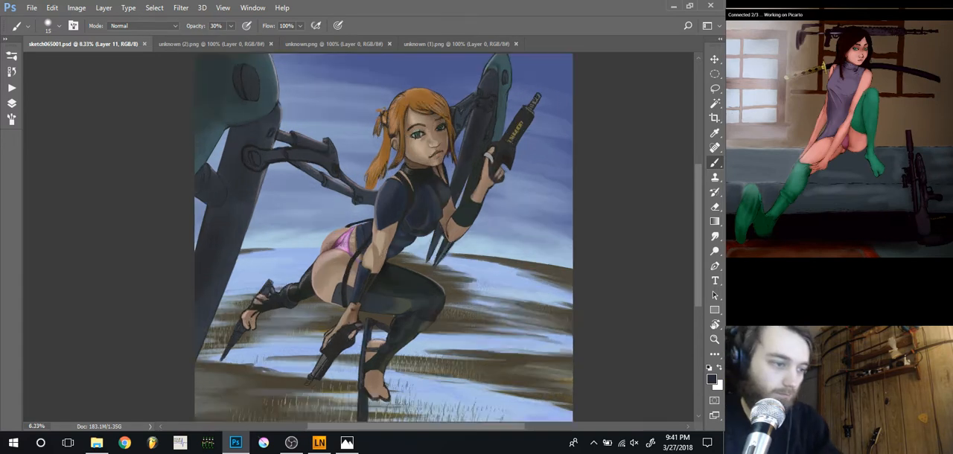
drag(416, 186, 389, 274)
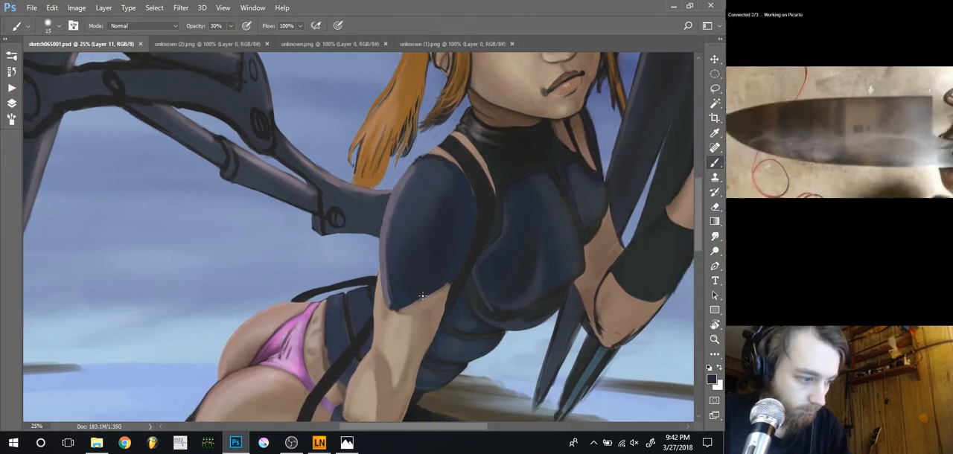
key(bracketright)
drag(427, 292, 416, 300)
key(bracketleft)
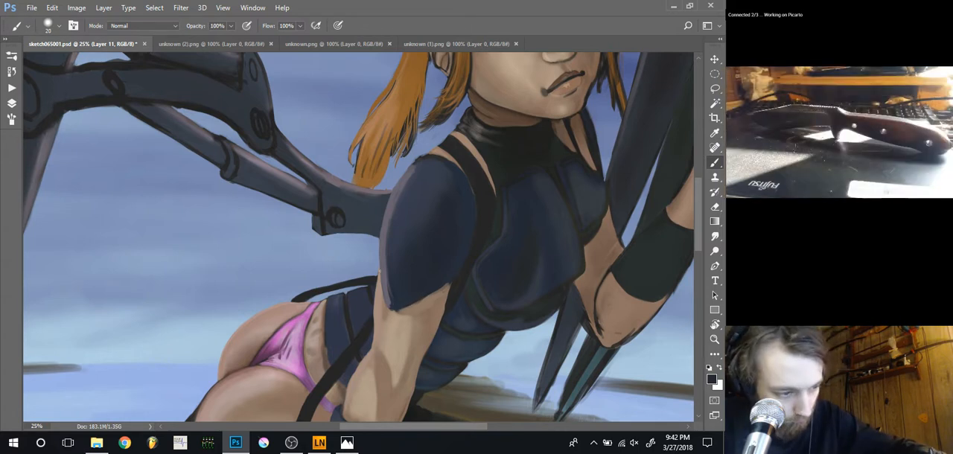
alt+click(442, 286)
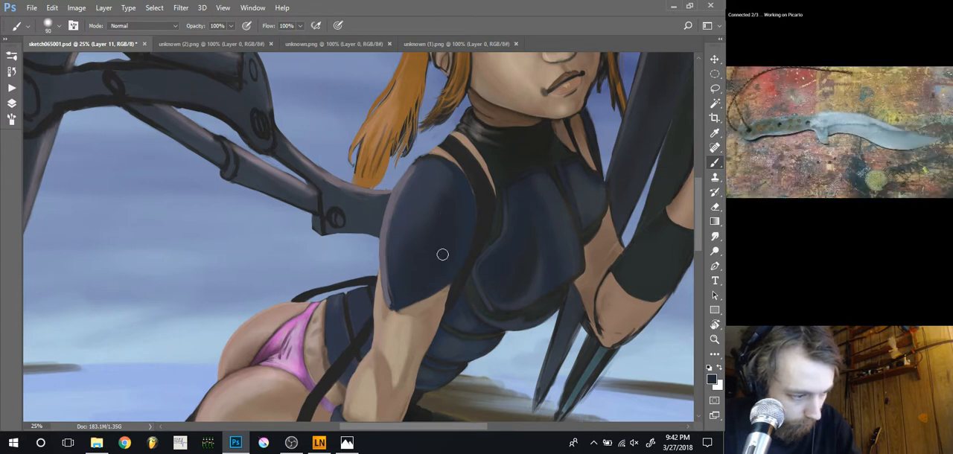
Smooth the upper shading of the navy shoulder sleeve with a 175 px soft brush, keeping the dark sampled tone
key(bracketright)
key(bracketright)
key(bracketright)
key(bracketright)
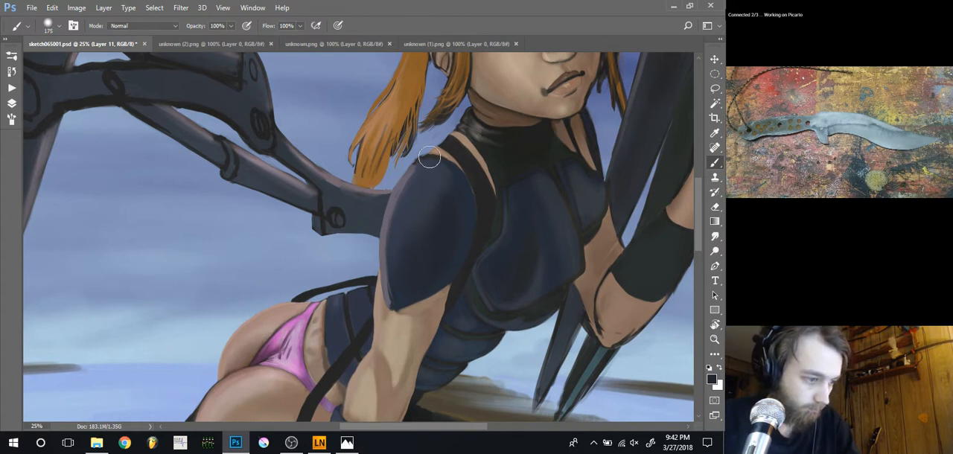
drag(430, 157, 401, 185)
key([)
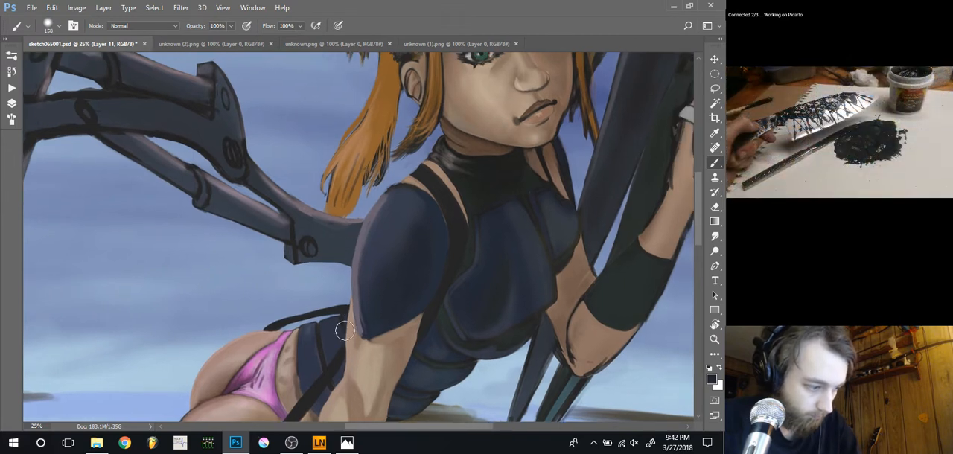
Refine the sleeve's pointed lower tip and the adjoining arm skin with sampled tones and a 25 px brush
key([)
key([)
key([)
key([)
key([)
key([)
key([)
key([)
key([)
key([)
alt+click(362, 326)
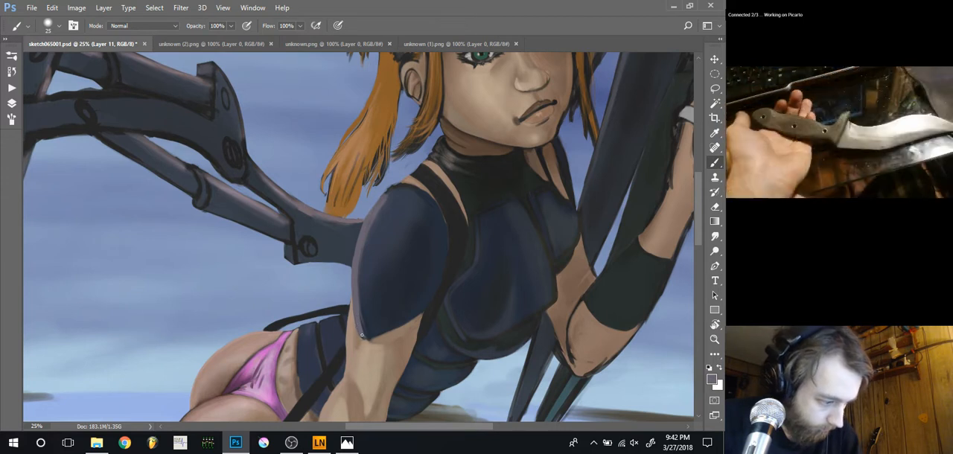
alt+click(366, 337)
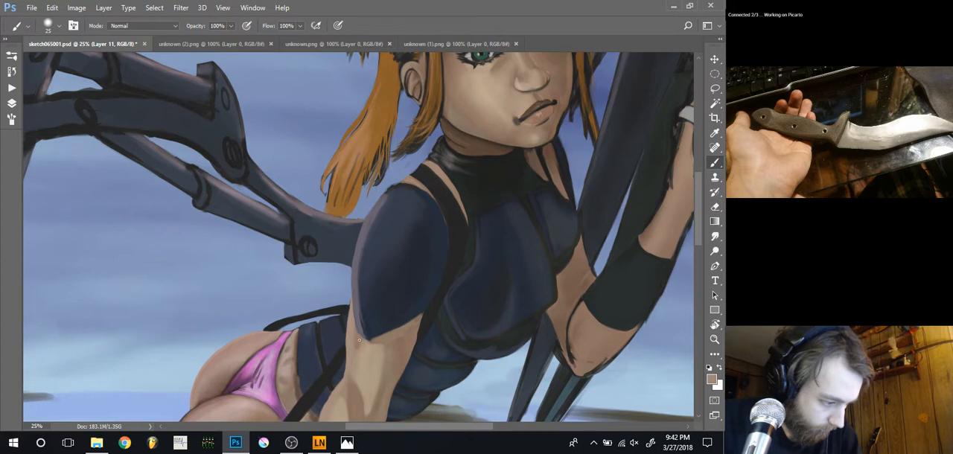
alt+click(362, 336)
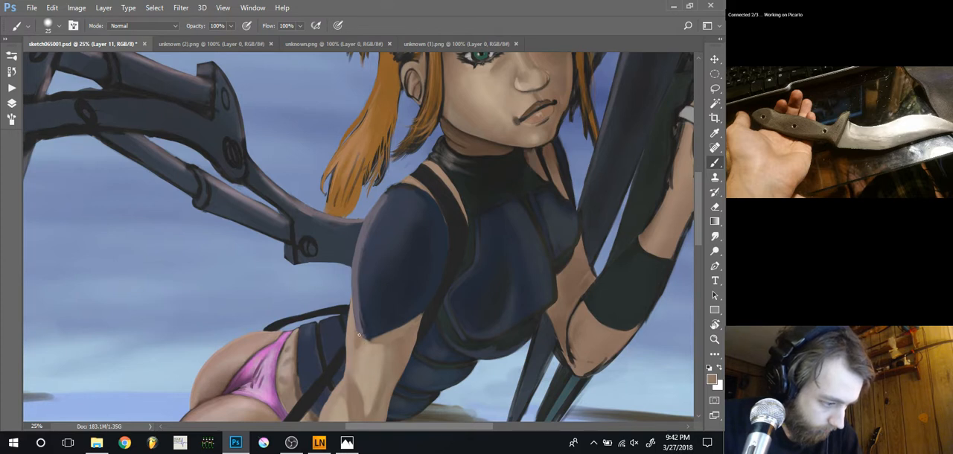
alt+click(357, 333)
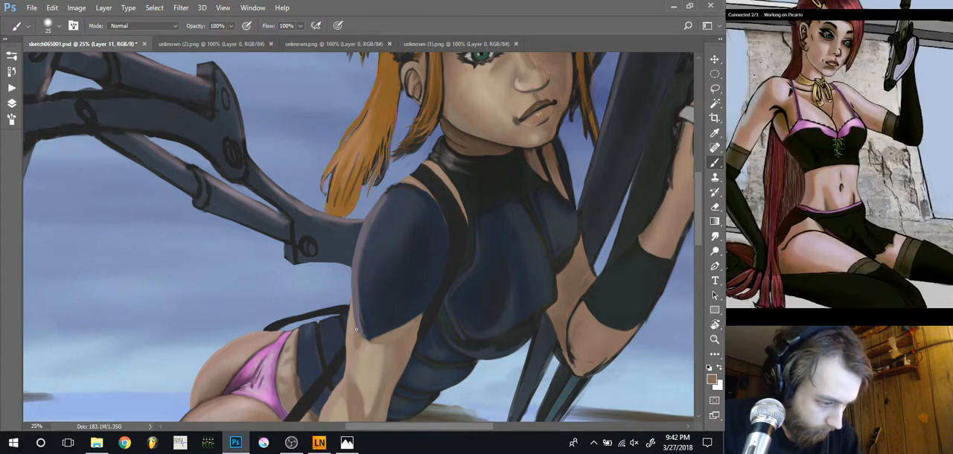
Paint over the rough skin just below the sleeve hem with sampled skin tones and a 40 px brush
key(bracketright)
key(bracketright)
key(bracketright)
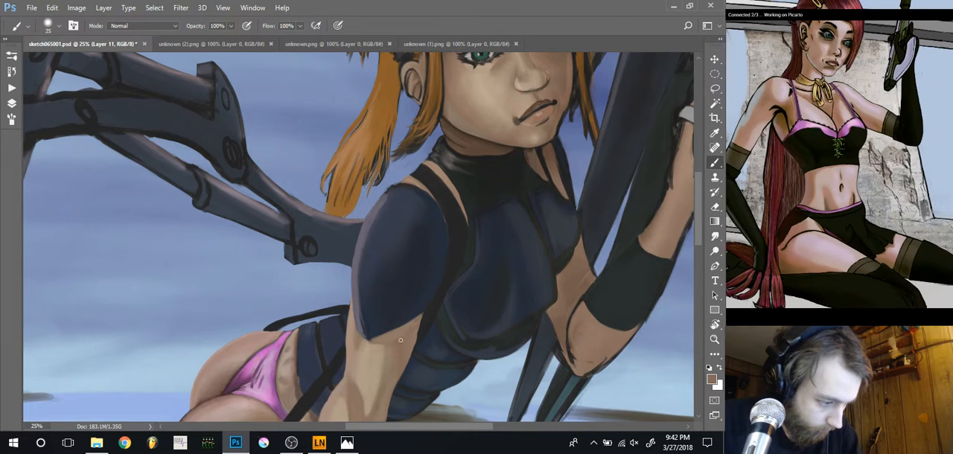
alt+click(399, 339)
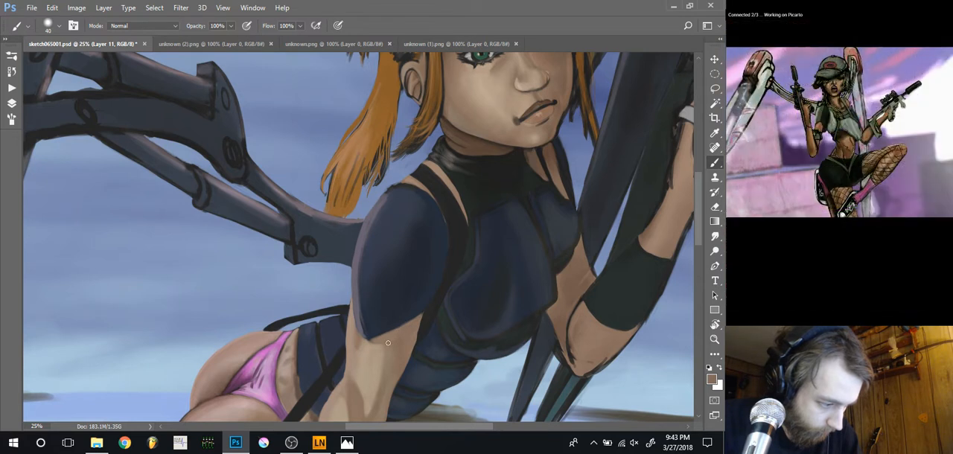
key(alt)
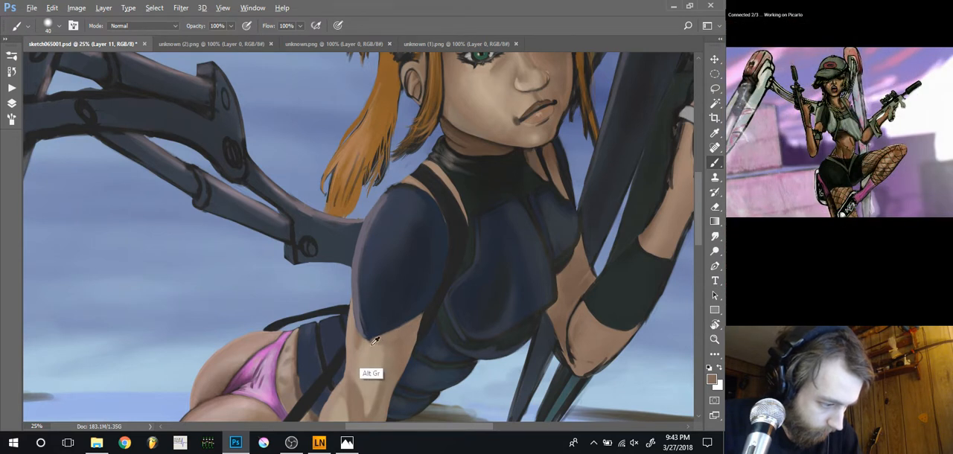
alt+click(377, 347)
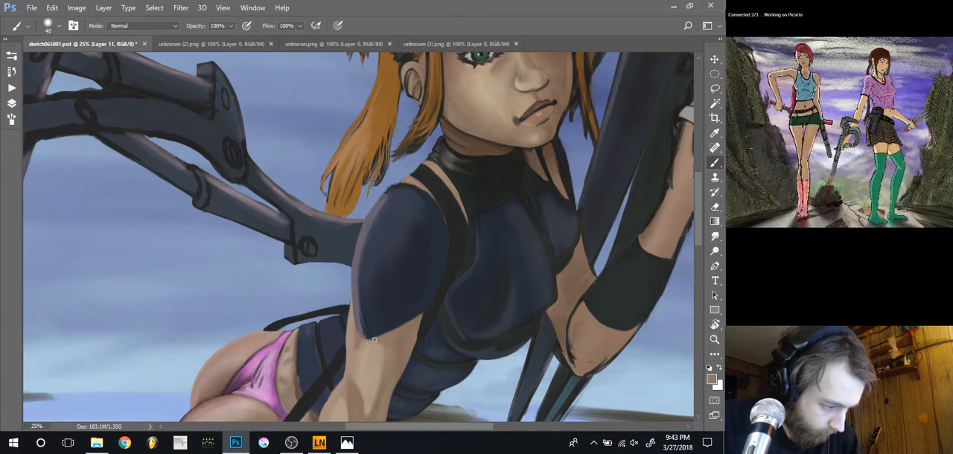
Tidy the arm skin where the sleeve hem meets the black strap, using a 15 px brush and sampled skin tones
key(bracketleft)
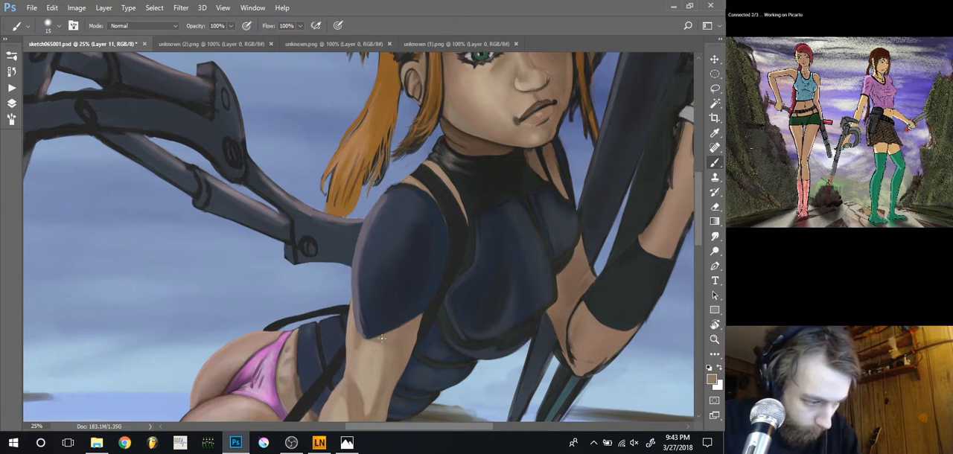
alt+click(411, 343)
key(])
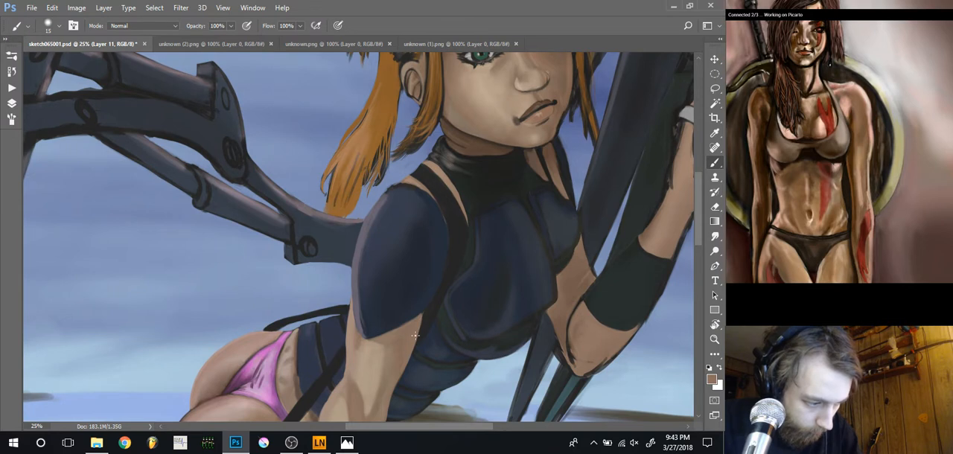
right_click(410, 346)
click(513, 313)
click(415, 320)
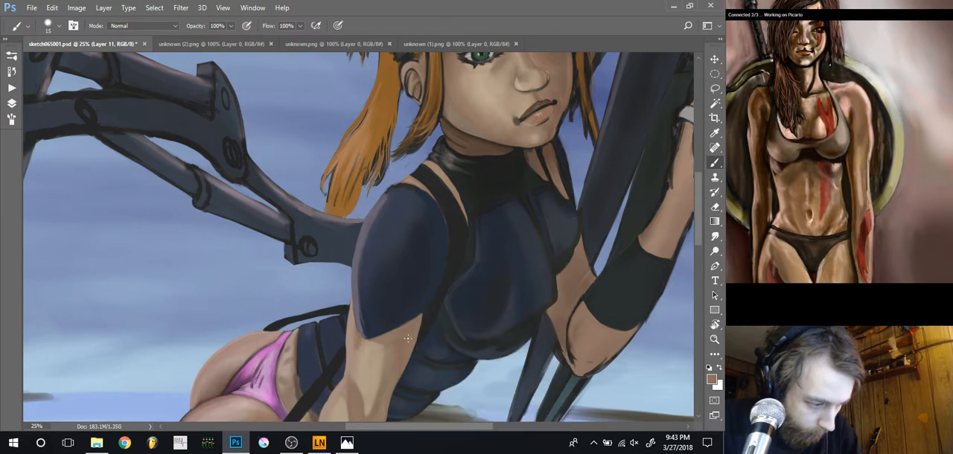
Sharpen the boundary between sleeve hem and upper arm with sampled dark and skin tones, using a small brush of about 15 px
key(ctrl+plus)
key(ctrl+plus)
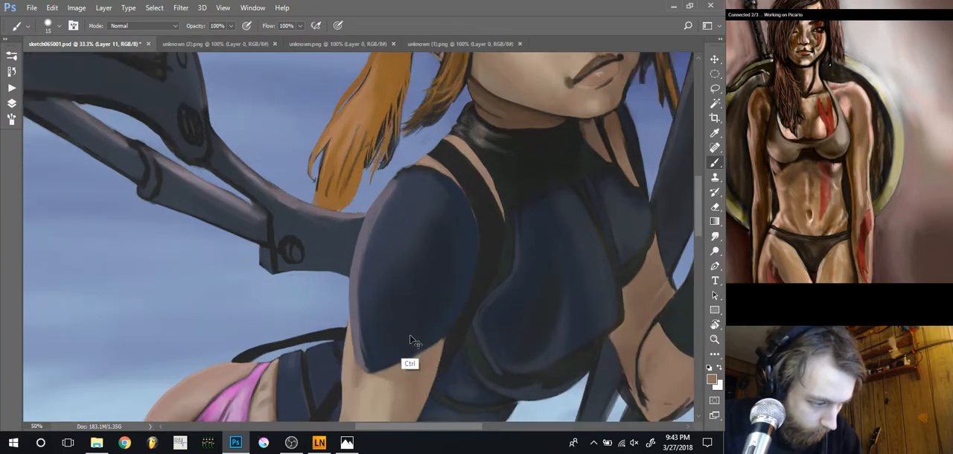
drag(428, 349, 366, 254)
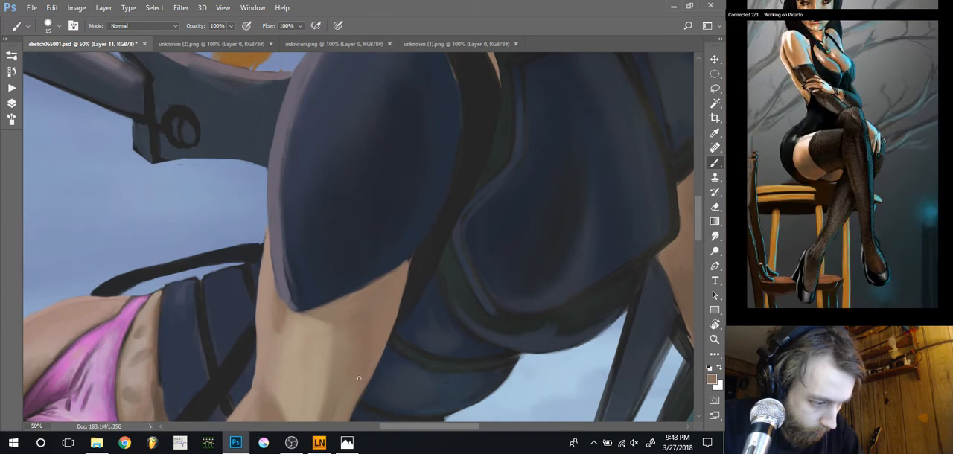
key(bracketright)
key(bracketright)
key(bracketright)
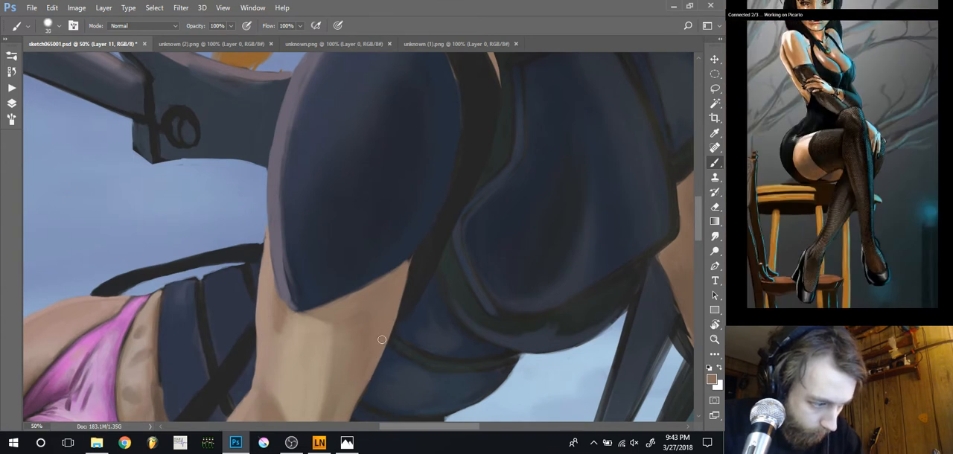
key(bracketleft)
key(bracketleft)
key(bracketleft)
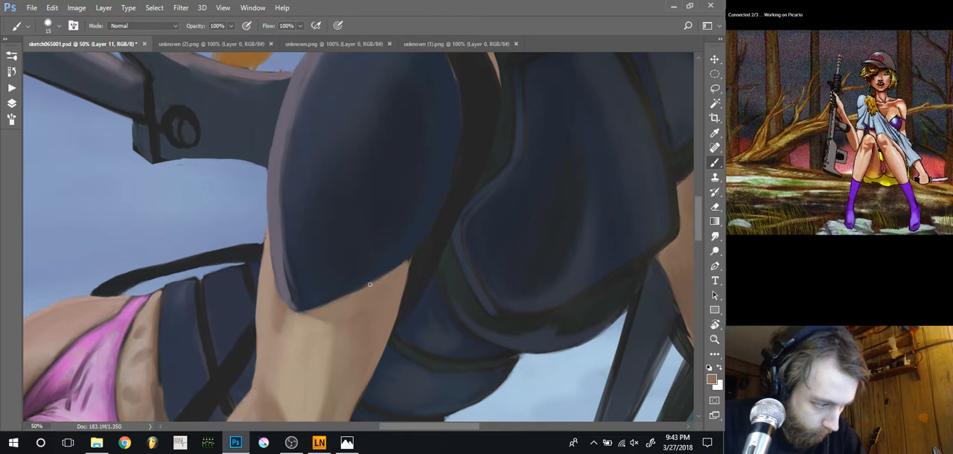
alt+click(392, 263)
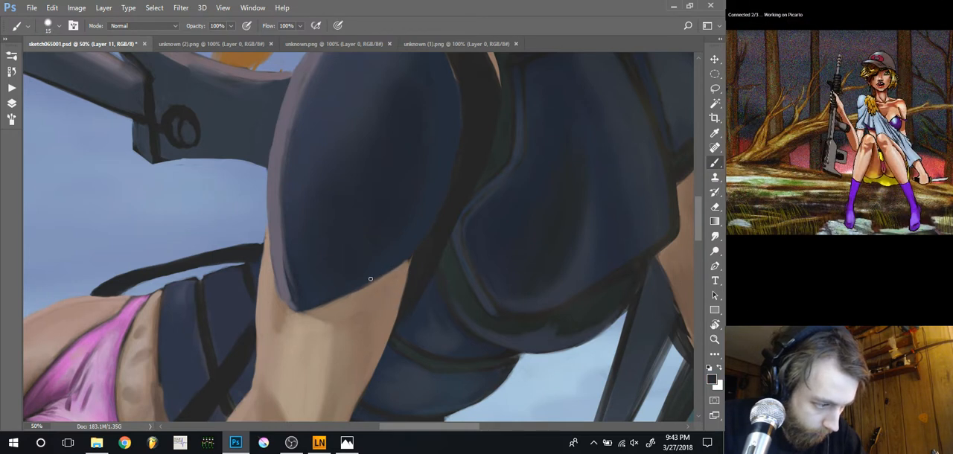
alt+click(404, 263)
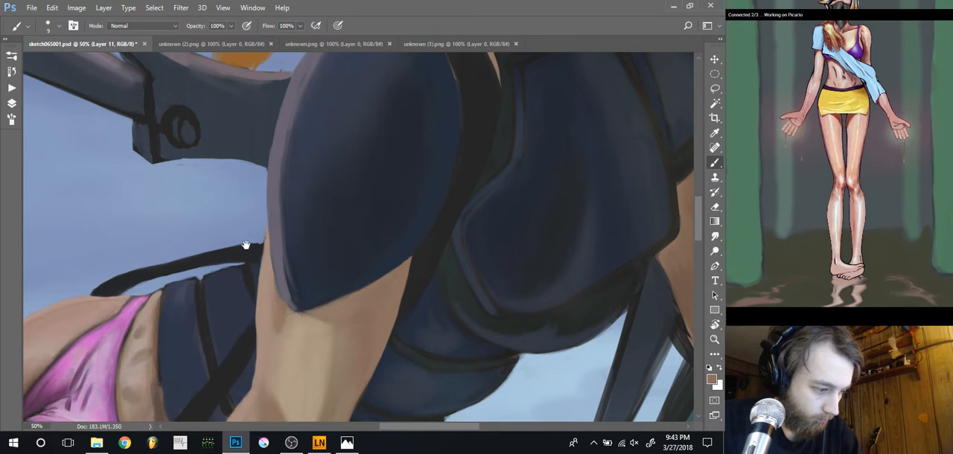
Define a dark line inside the sleeve's pale outer rim with sampled navy, using brushes of 19 to 25 px
drag(246, 245, 335, 296)
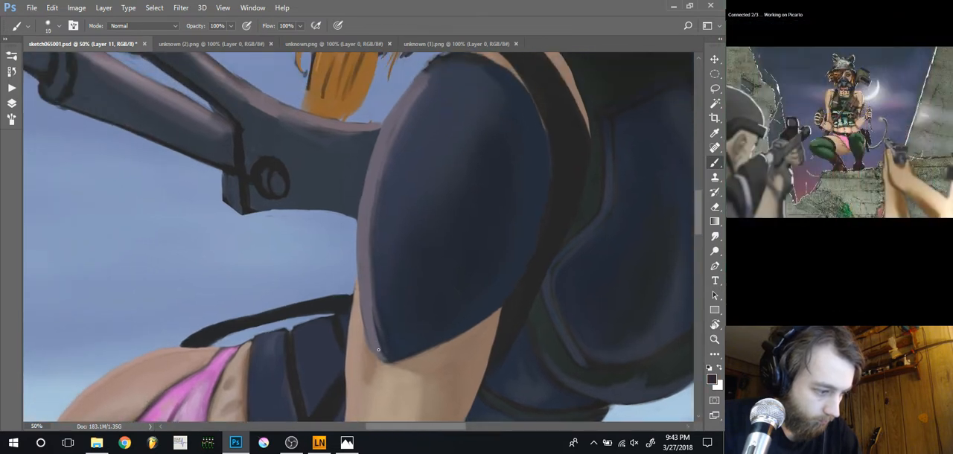
key(bracketright)
key(bracketright)
key(bracketright)
key(bracketright)
key(bracketright)
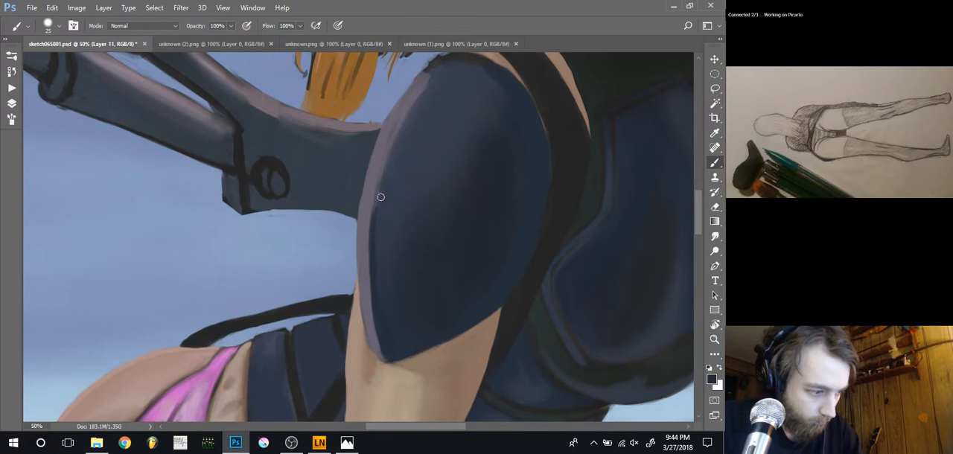
drag(376, 178, 388, 269)
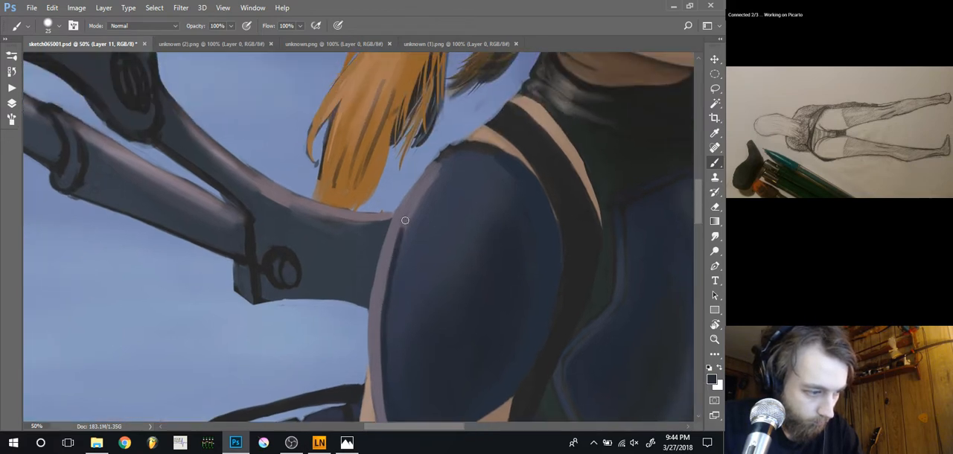
right_click(390, 262)
drag(458, 288, 455, 288)
key(Return)
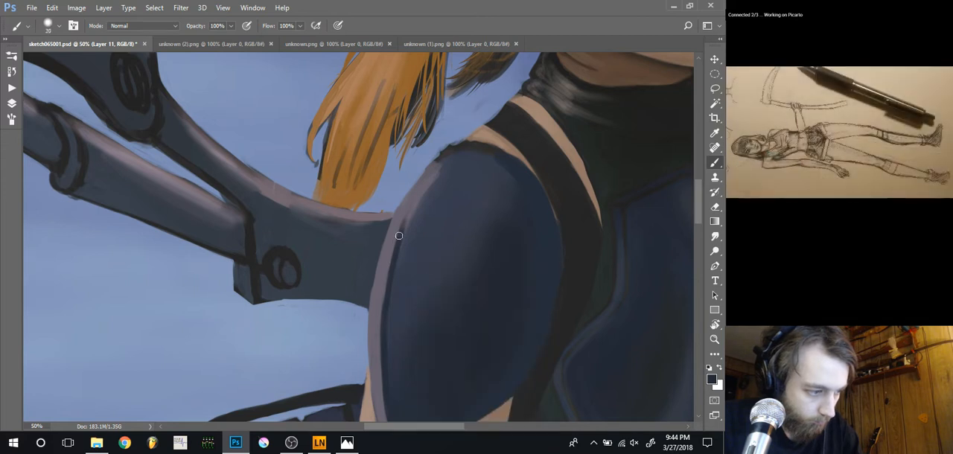
Extend and soften the dark shading along the sleeve's pale rim from shoulder to lower tip with a 50 px brush
key(bracketright)
key(bracketright)
key(bracketright)
key(bracketright)
key(bracketright)
key(bracketright)
drag(397, 243, 437, 172)
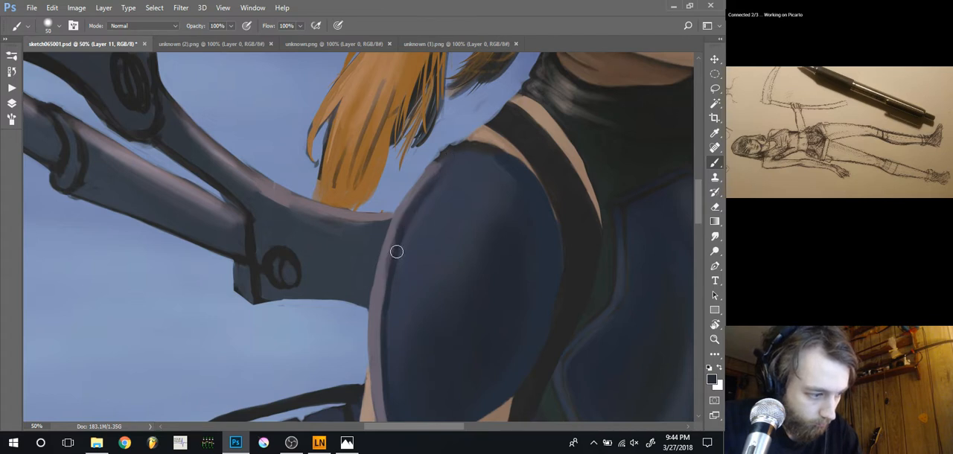
drag(382, 315, 387, 251)
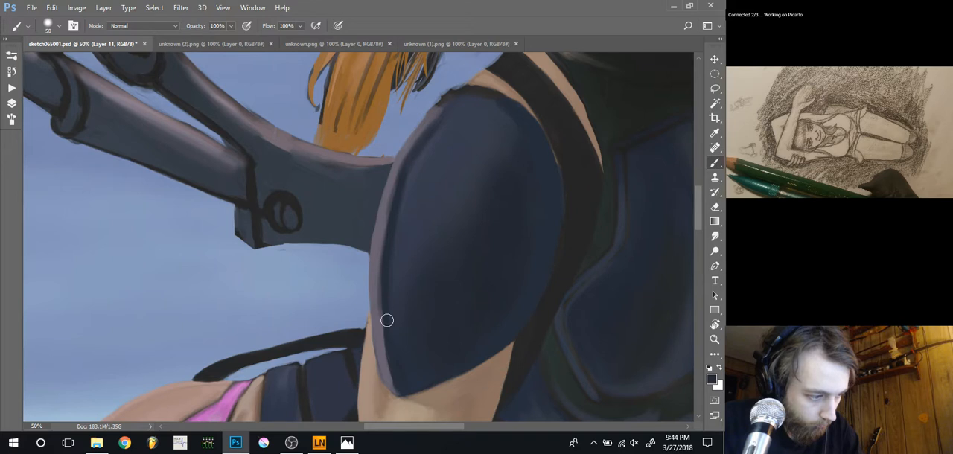
drag(390, 357, 402, 387)
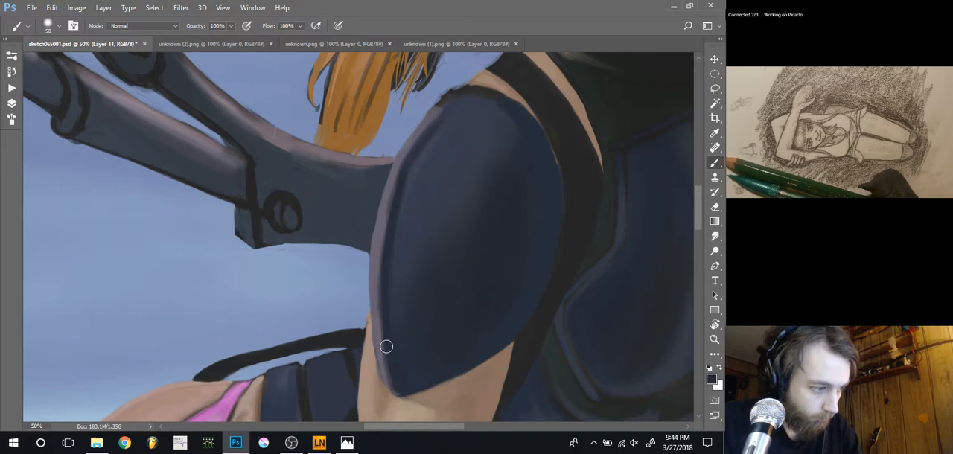
drag(384, 316, 396, 370)
Repaint the pale rim at the top of the shoulder with a sampled tone at 20 px and erase stray outline marks
mouse_move(299, 186)
mouse_down()
mouse_move(313, 232)
mouse_move(290, 278)
mouse_up()
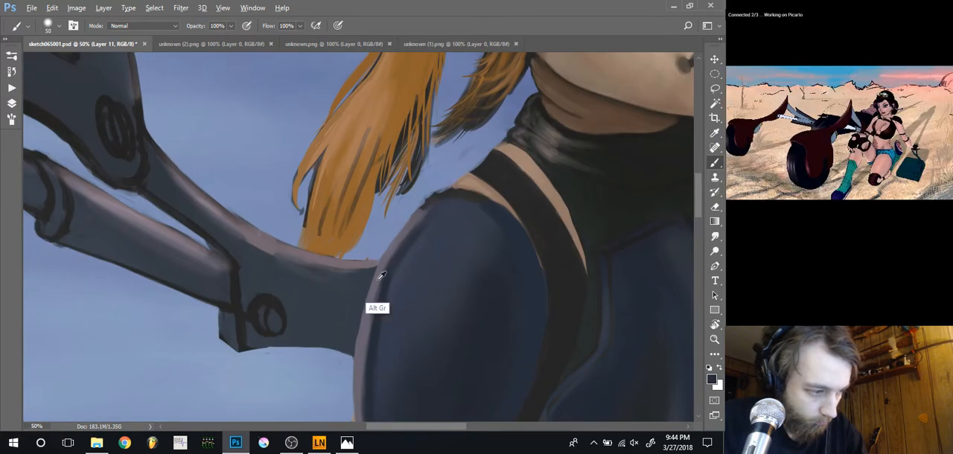
key(bracketleft)
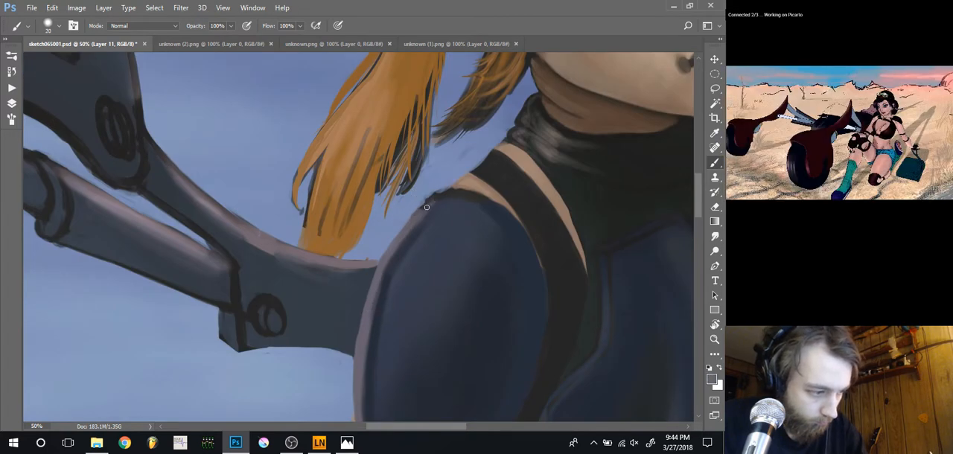
drag(426, 207, 394, 238)
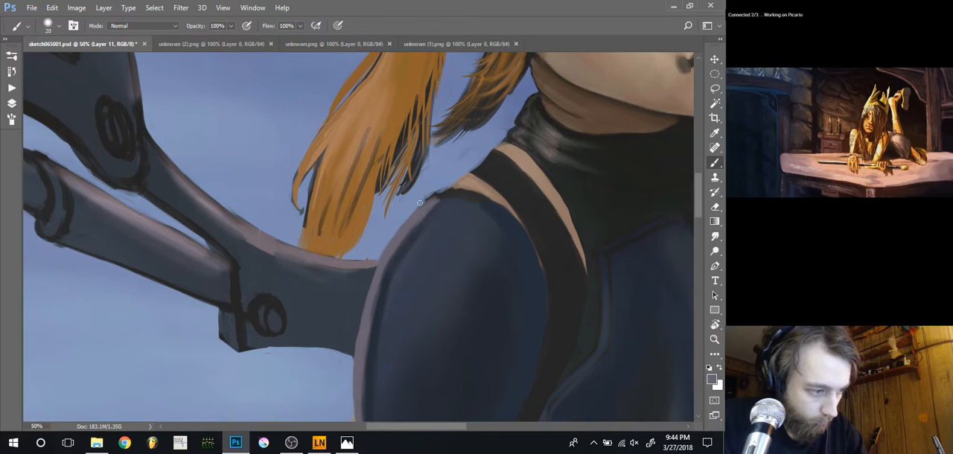
key(e)
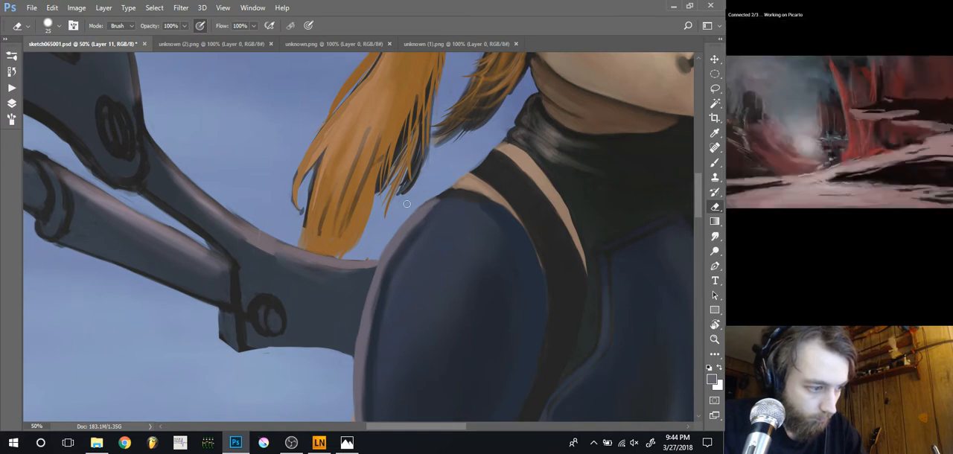
key(b)
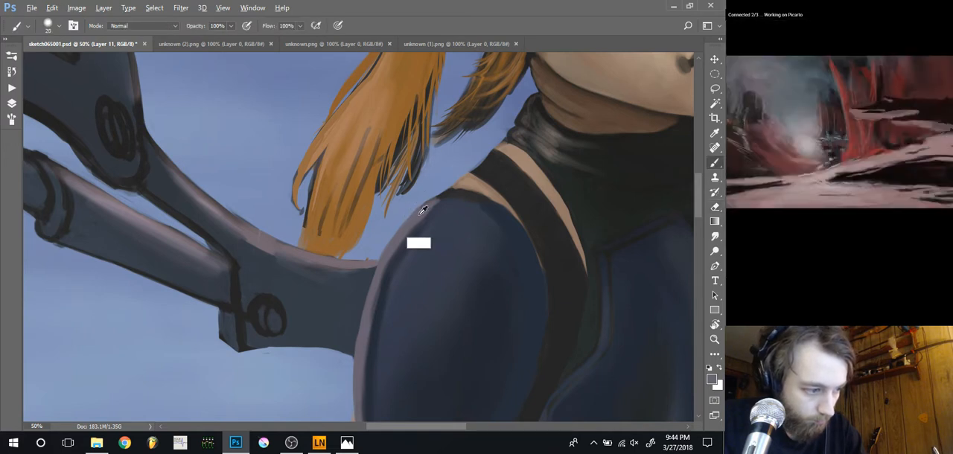
Darken and soften the top of the sleeve's rim towards the shoulder strap with a sampled dark tone, enlarging the brush to 60 px
key(bracketleft)
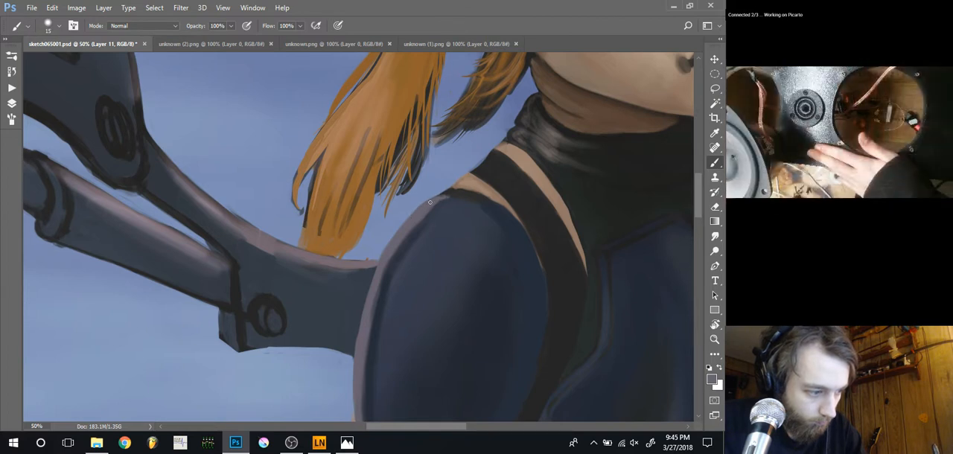
key(bracketright)
key(bracketright)
key(bracketright)
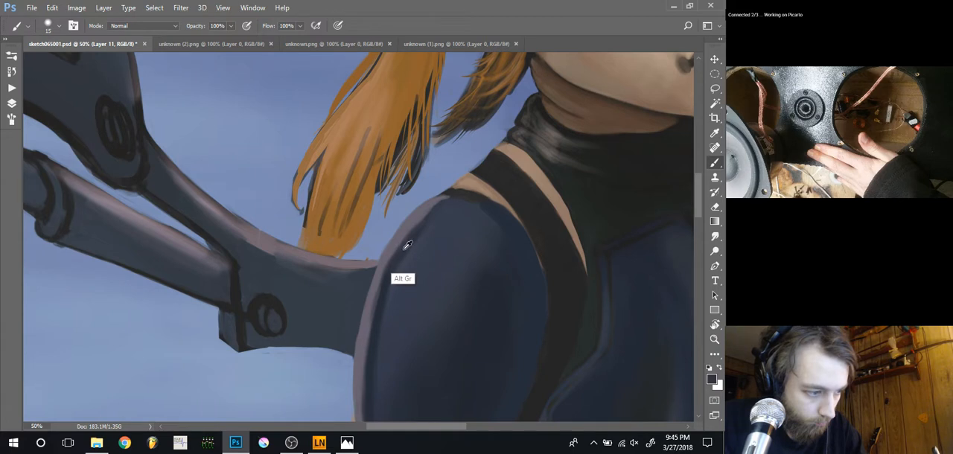
key(bracketright)
drag(417, 229, 467, 192)
key(bracketright)
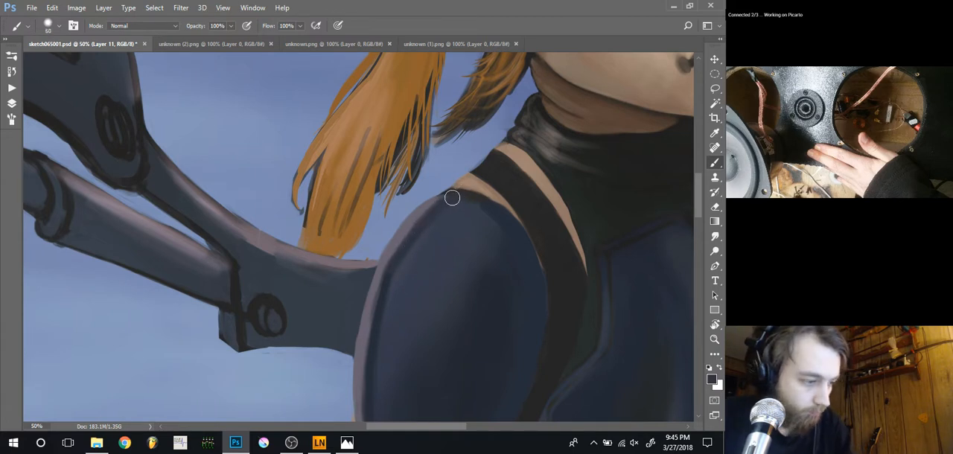
Refine the outer edge of the rim at the top of the shoulder with a sampled muted purple at 8 px
key(space)
drag(418, 218, 291, 294)
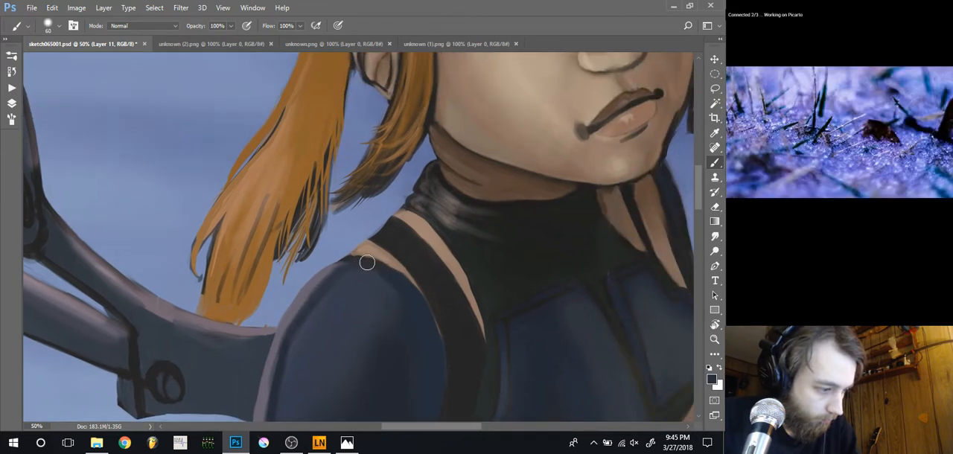
key(bracketleft)
key(bracketleft)
key(bracketleft)
key(bracketleft)
key(bracketleft)
key(bracketleft)
key(bracketleft)
key(bracketleft)
key(bracketleft)
key(bracketleft)
key(bracketleft)
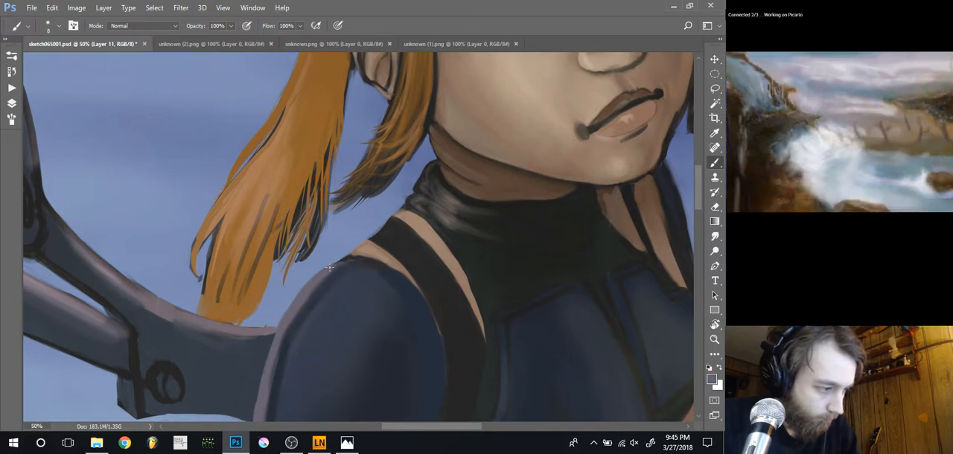
Paint a thin line of sampled skin tone between the sleeve and the shoulder strap with a 6 px brush
mouse_move(344, 261)
mouse_down()
mouse_move(303, 190)
mouse_move(304, 259)
mouse_up()
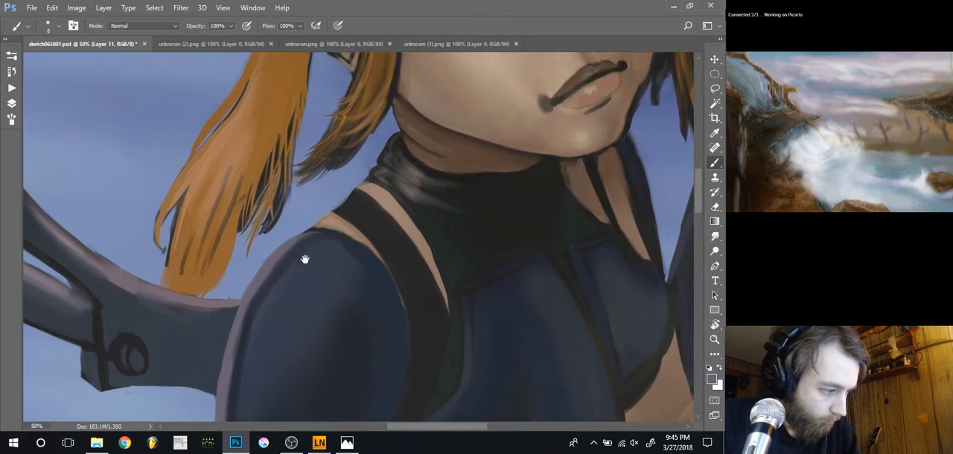
alt+click(333, 230)
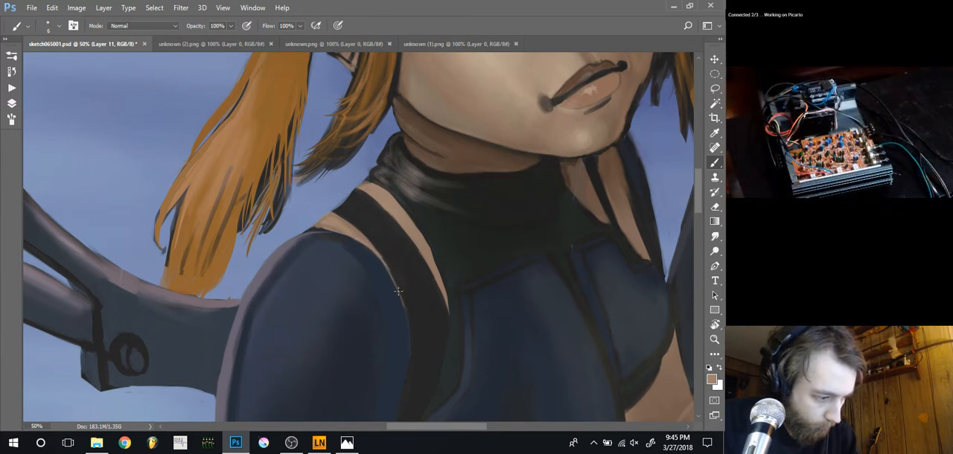
drag(399, 291, 410, 356)
drag(383, 283, 361, 199)
drag(288, 189, 321, 285)
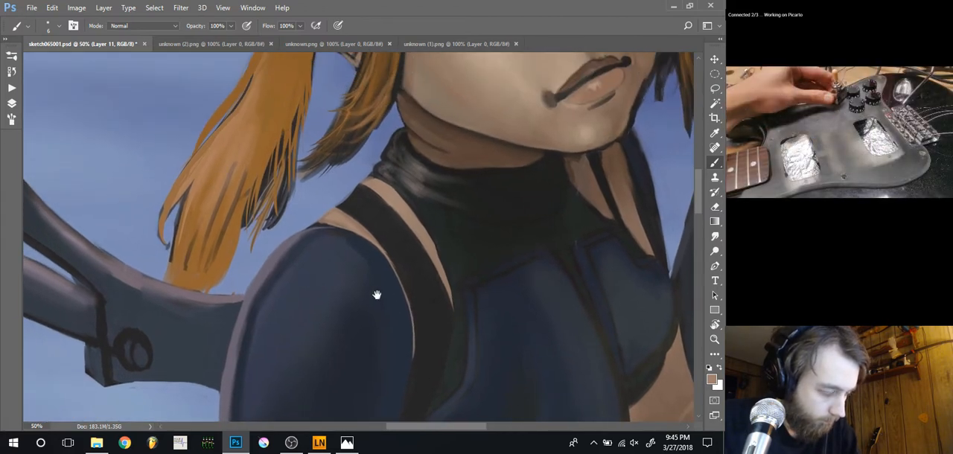
Soften the shading on the upper sleeve with sampled navy tones, using a 45 px brush at 30% opacity
alt+click(332, 250)
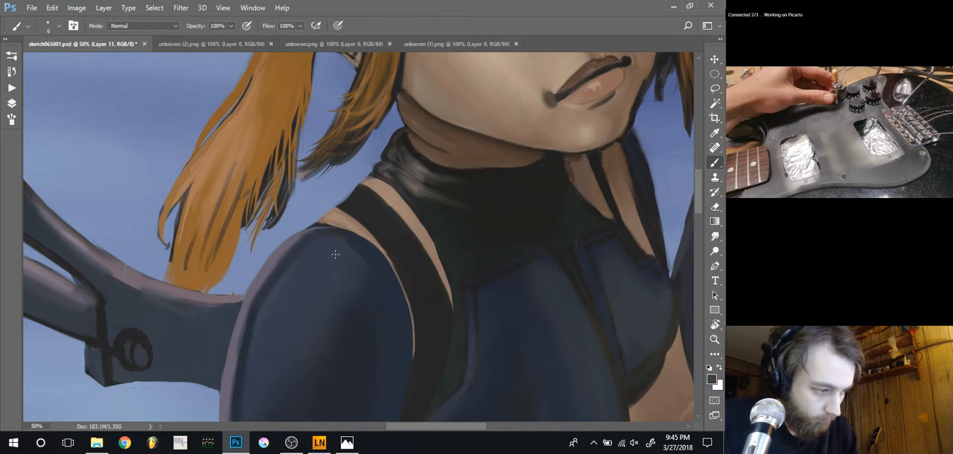
key(bracketright)
key(bracketright)
key(bracketright)
key(bracketright)
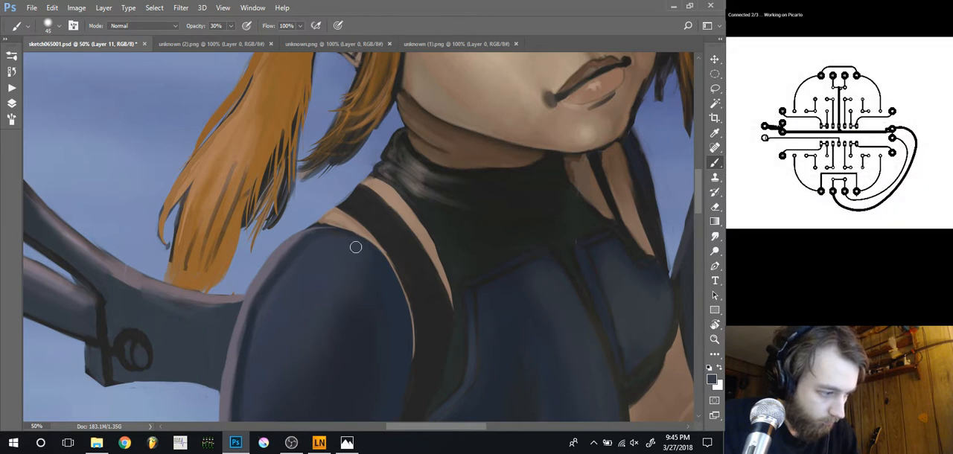
alt+click(358, 364)
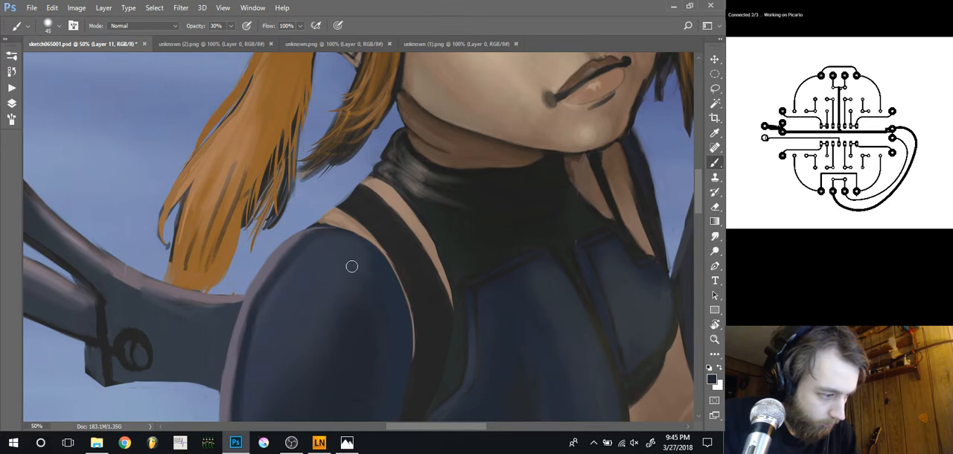
Repaint the shoulder skin beside the strap with a sampled skin tone at 10 px and 100% opacity, and clean its outer edge with a 9 px eraser
key(bracketleft)
key(bracketleft)
key(bracketleft)
key(bracketleft)
key(bracketleft)
key(bracketleft)
key(bracketleft)
key(bracketleft)
key(bracketleft)
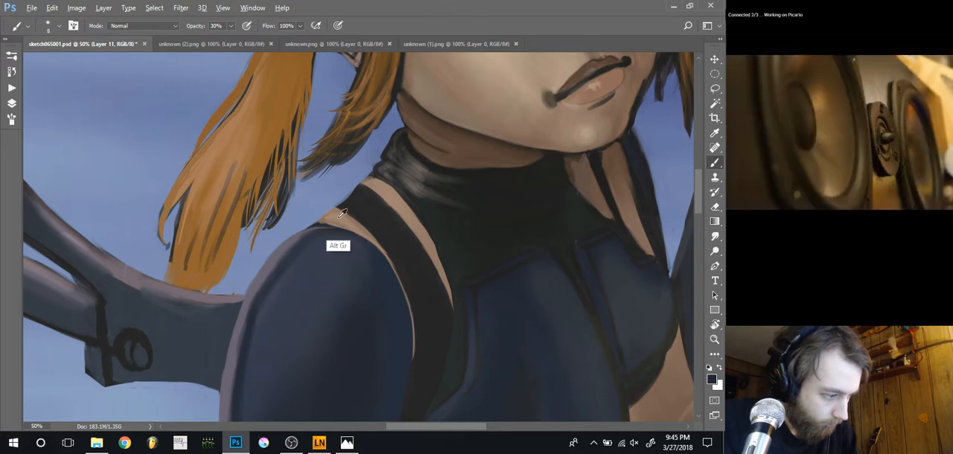
alt+click(339, 224)
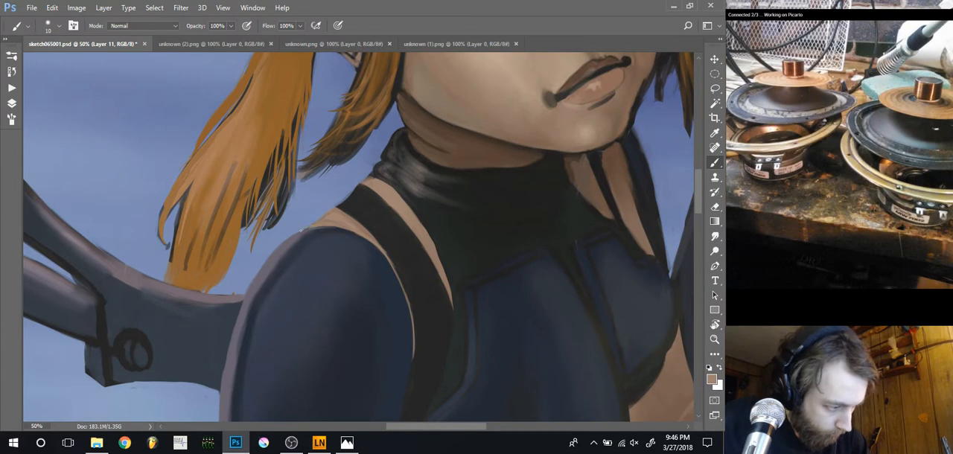
key(e)
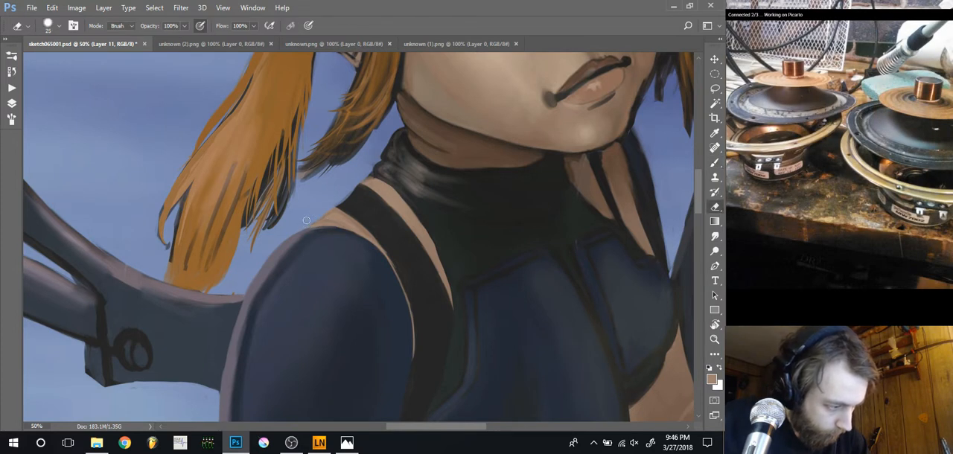
key(bracketleft)
key(bracketleft)
key(bracketleft)
key(bracketleft)
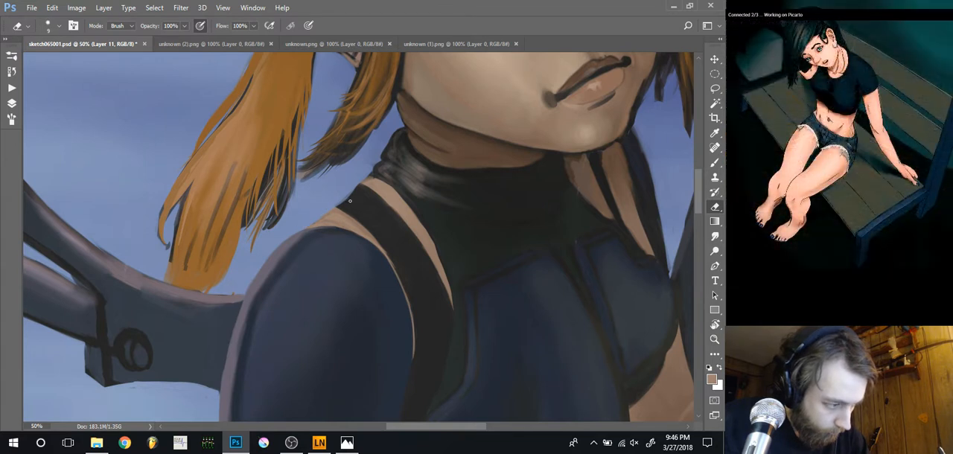
Redefine the upper end of the shoulder strap with sampled near-black at 10 px, and sample the skin tone beside the collar with a 30 px brush
key(b)
alt+click(349, 200)
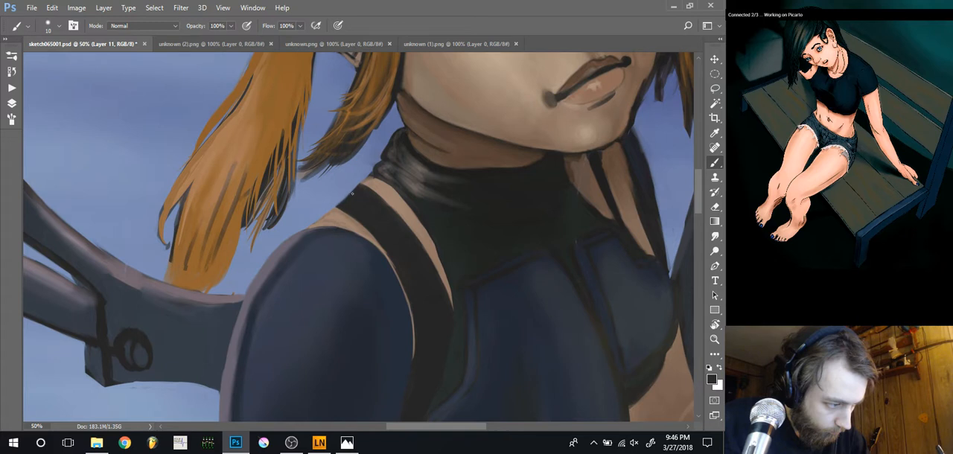
drag(339, 205, 360, 183)
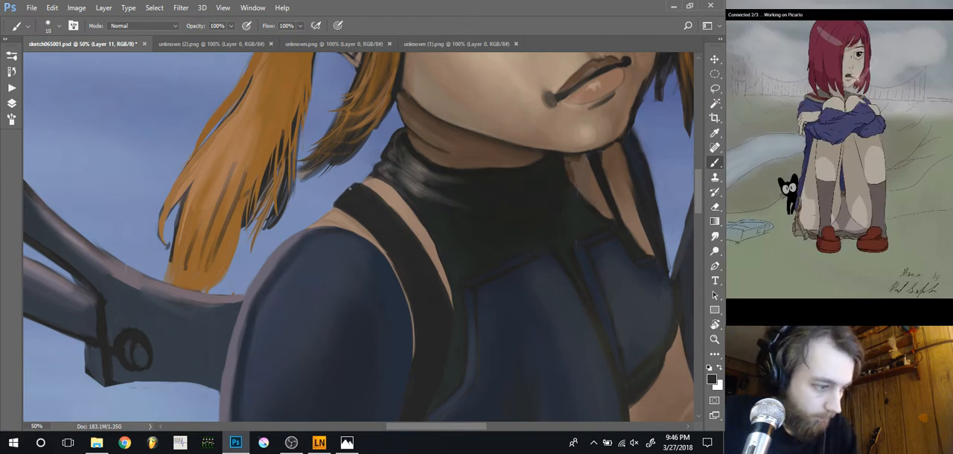
drag(360, 206, 378, 247)
key(bracketright)
key(bracketright)
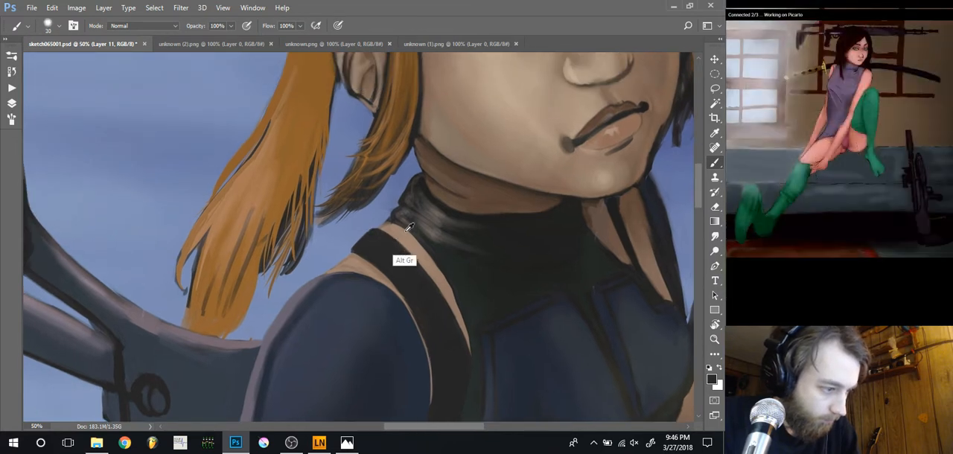
alt+click(399, 233)
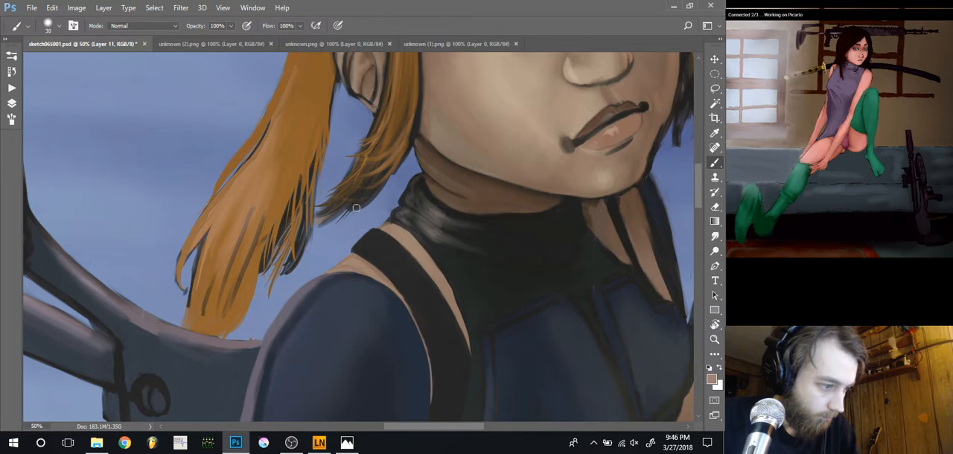
Erase stray marks around the ponytail, ear and side lock of hair, using an eraser of 7 to 25 px
key(ctrl+minus)
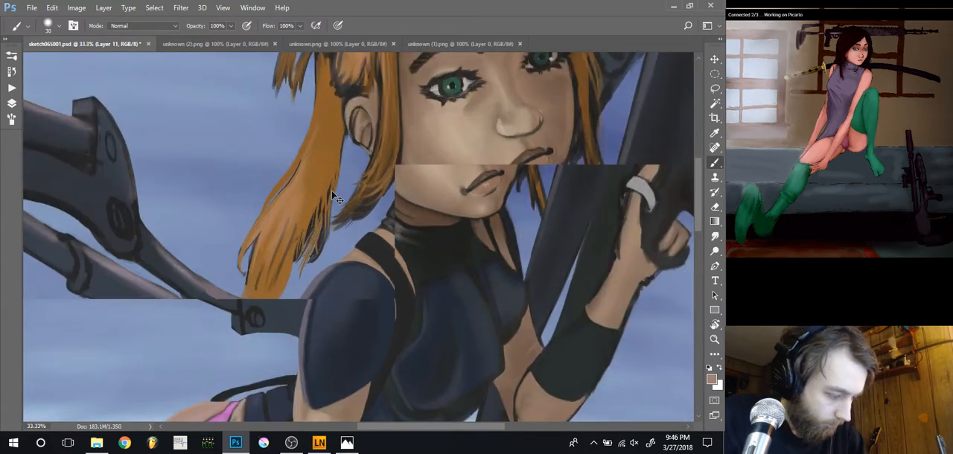
key(ctrl+plus)
key(ctrl+plus)
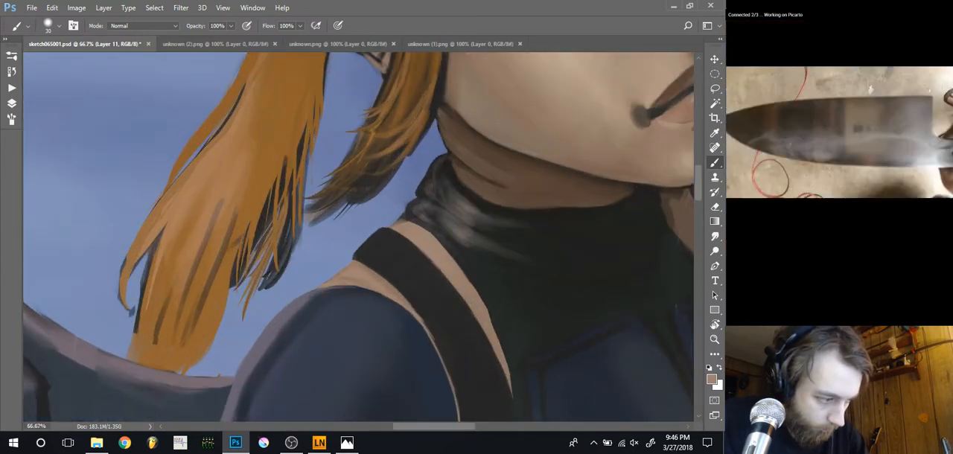
key(e)
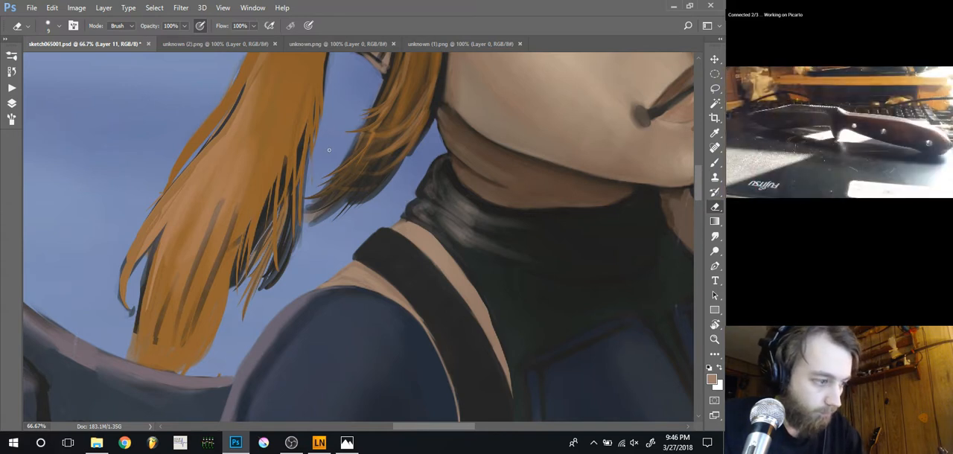
drag(339, 106, 327, 164)
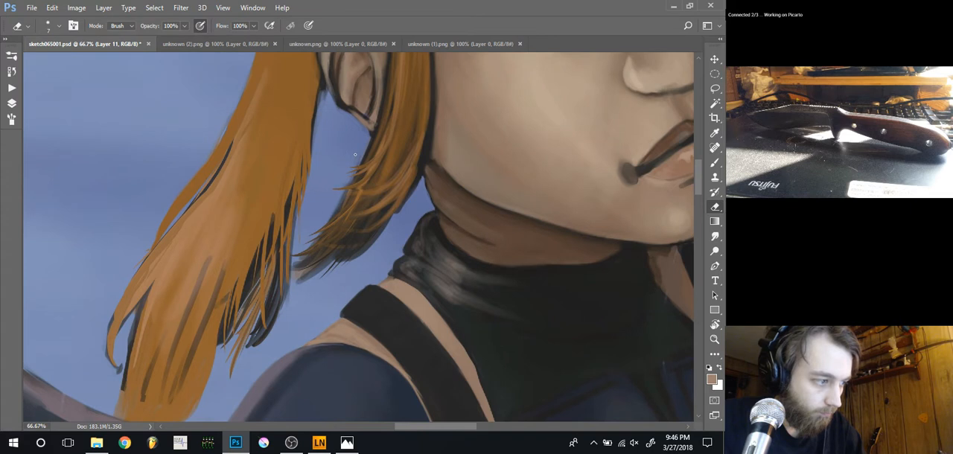
key(bracketright)
key(bracketright)
key(bracketright)
key(bracketright)
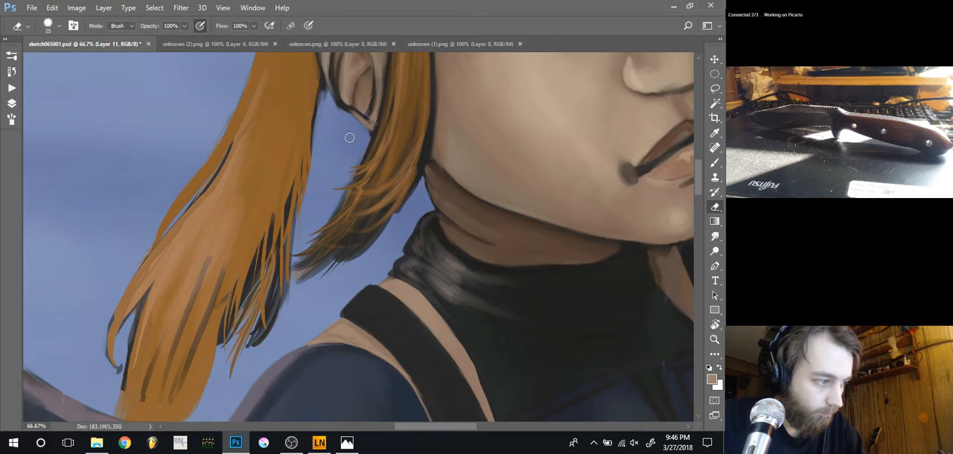
key(bracketleft)
key(bracketleft)
key(bracketleft)
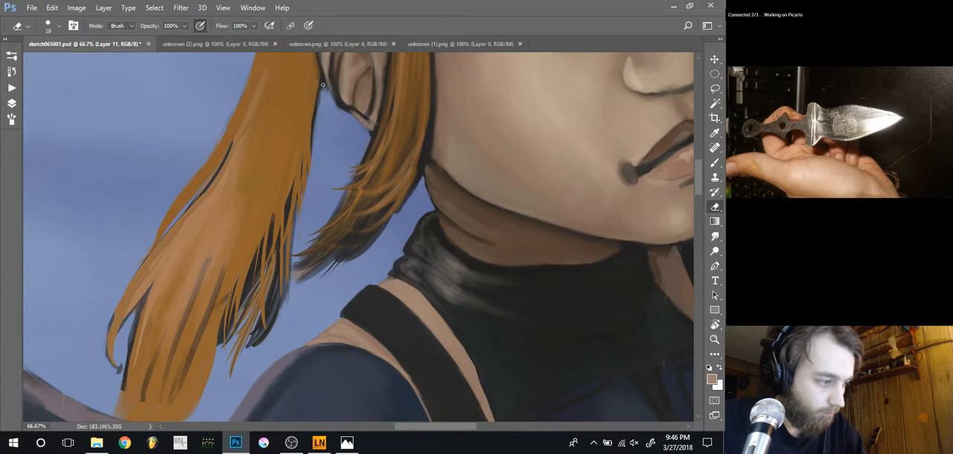
drag(320, 116, 333, 163)
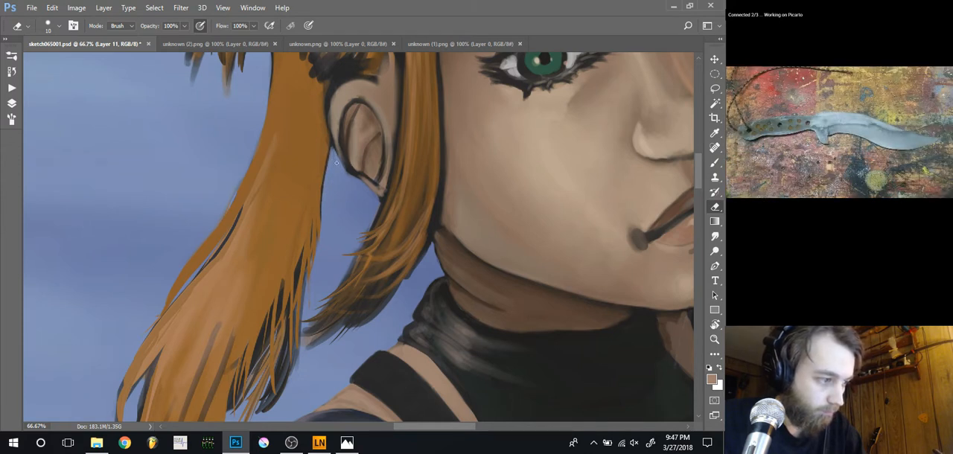
Smudge the tips of the hair strands on the far side of the face at 40% strength, using sizes of 20 and 9 px
key(ctrl+minus)
key(ctrl+minus)
key(ctrl+minus)
key(ctrl+minus)
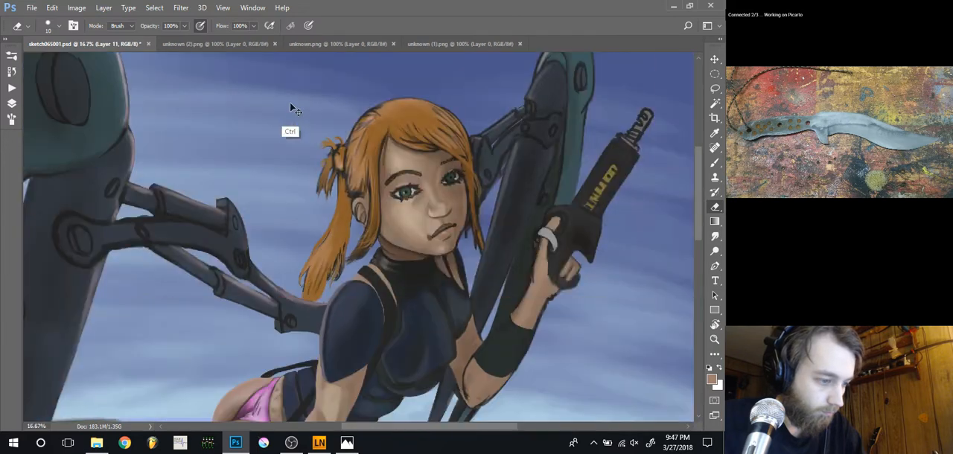
drag(309, 197, 322, 185)
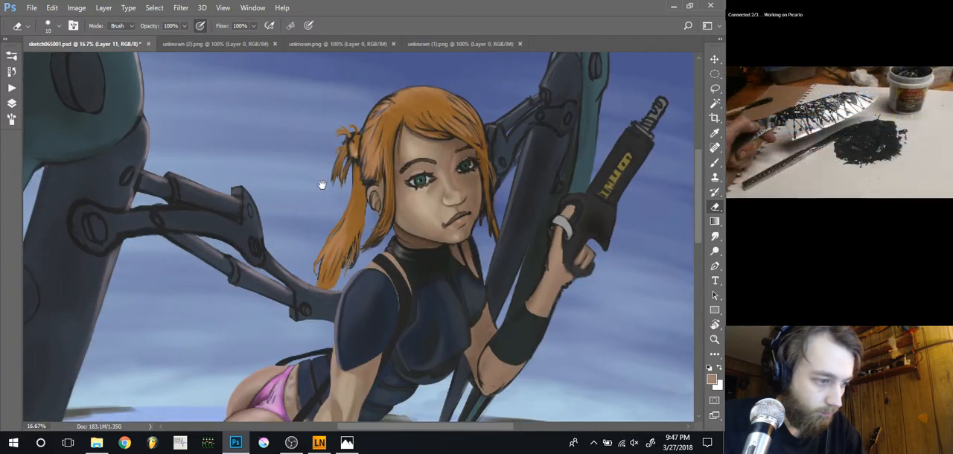
key(ctrl+plus)
key(ctrl+plus)
key(ctrl+plus)
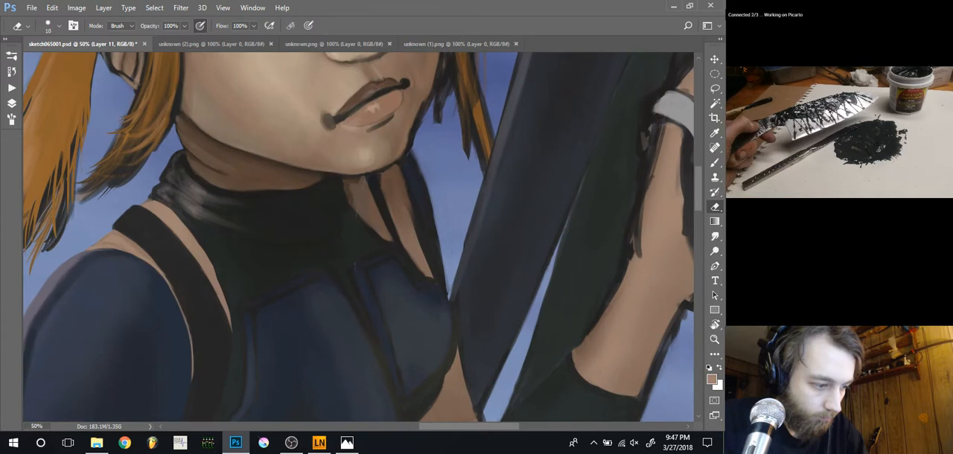
drag(434, 175, 415, 301)
key(r)
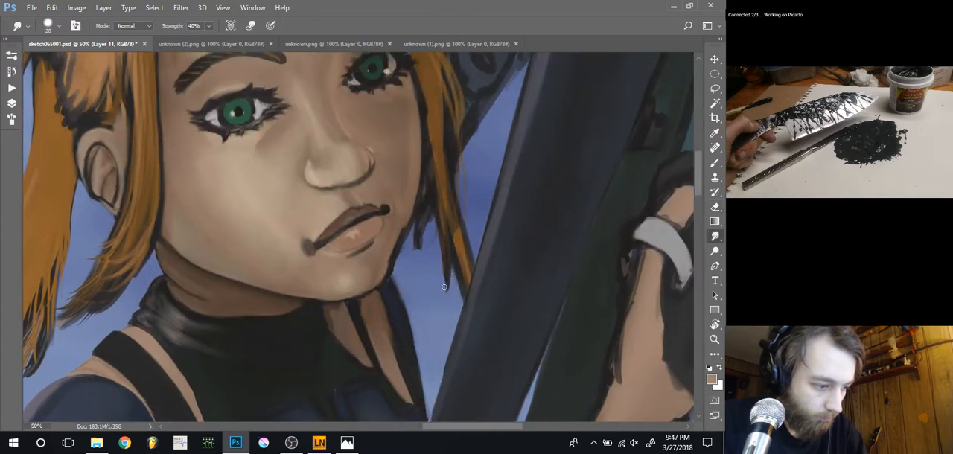
drag(447, 265, 444, 291)
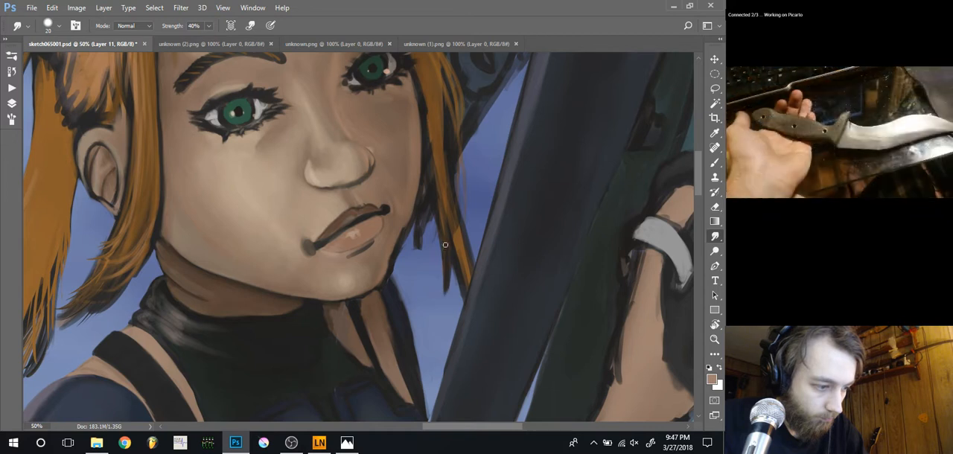
key(bracketleft)
key(bracketleft)
key(bracketleft)
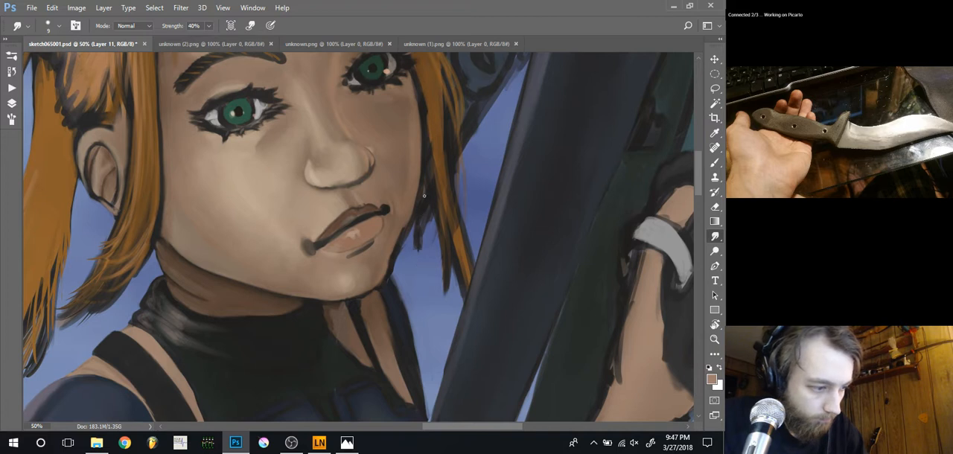
Paint sampled orange-brown strands over the dark hair tip beside the far cheek, using a 15 px brush
key(b)
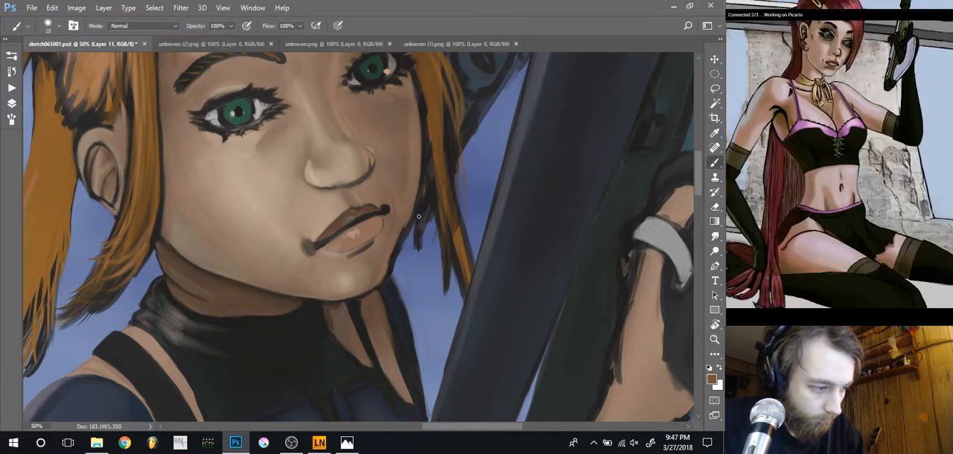
drag(423, 191, 422, 242)
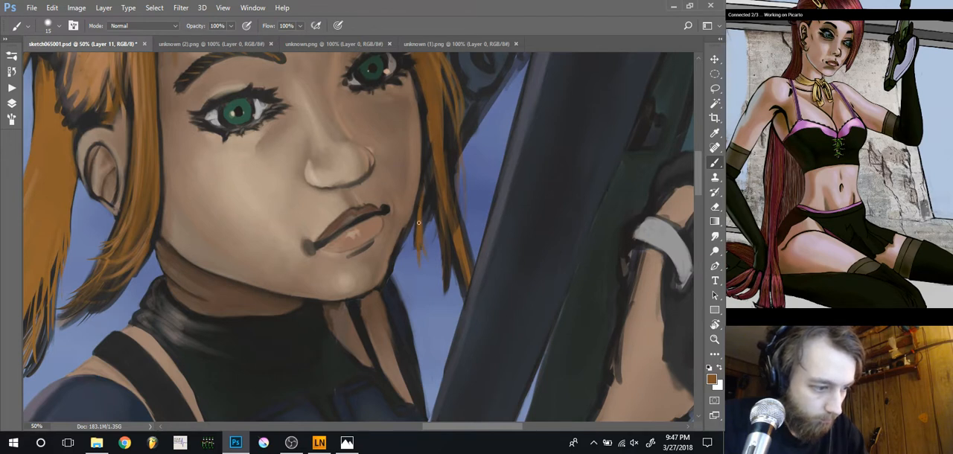
scroll(452, 224, up, 2)
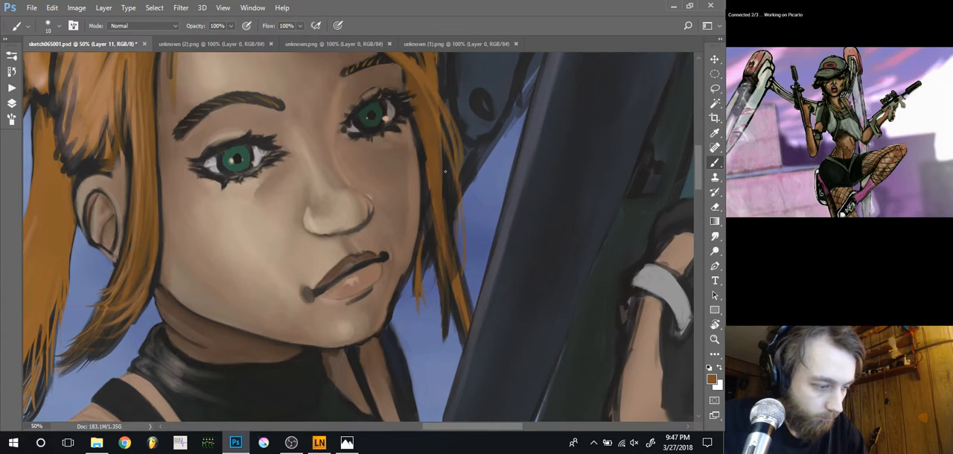
Paint orange-brown over the dark line between the far cheek and the side hair, using a 15 px brush
drag(439, 144, 451, 234)
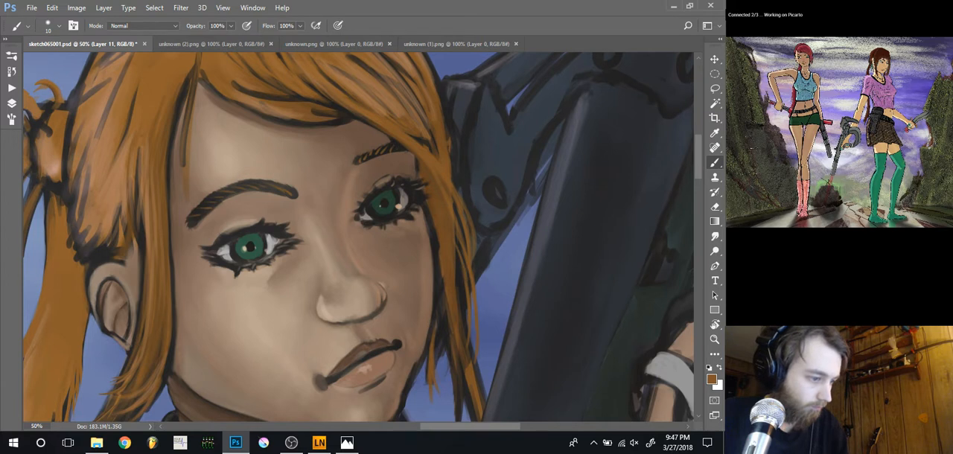
key(ctrl+minus)
key(ctrl+minus)
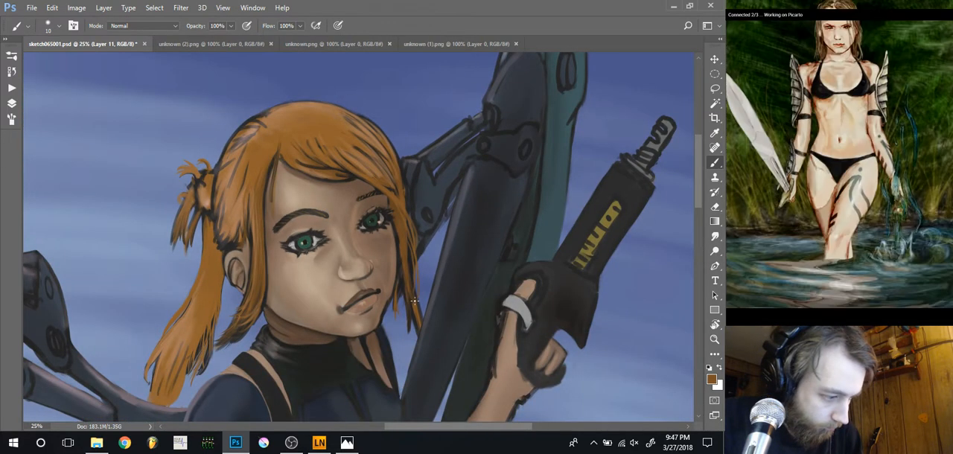
key(bracketright)
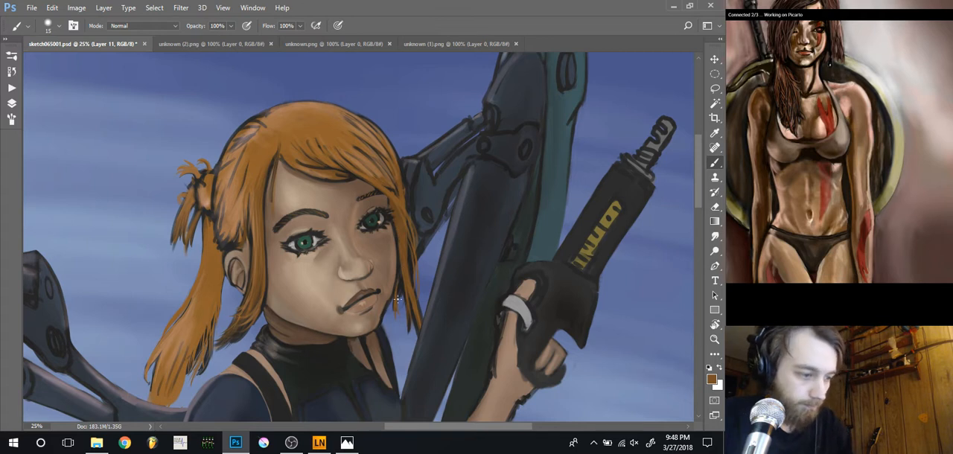
key(ctrl+plus)
key(ctrl+plus)
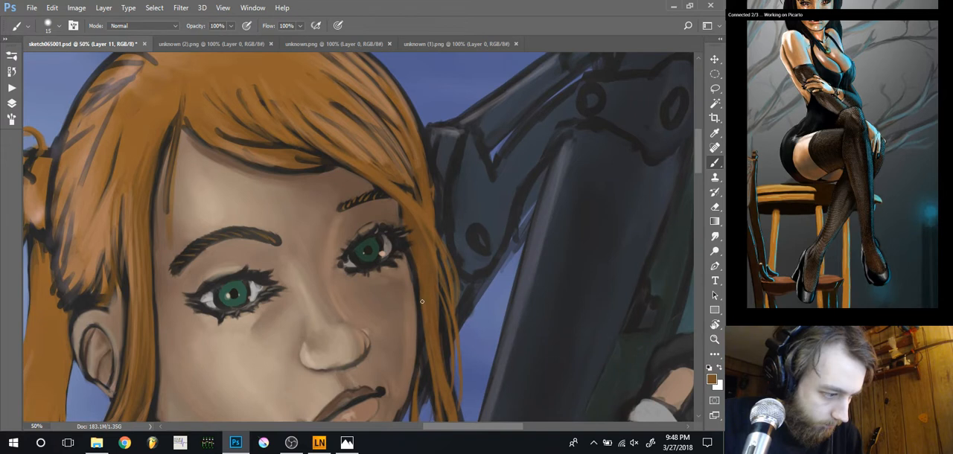
mouse_move(421, 295)
mouse_down()
mouse_move(412, 257)
mouse_move(418, 287)
mouse_up()
drag(411, 257, 423, 344)
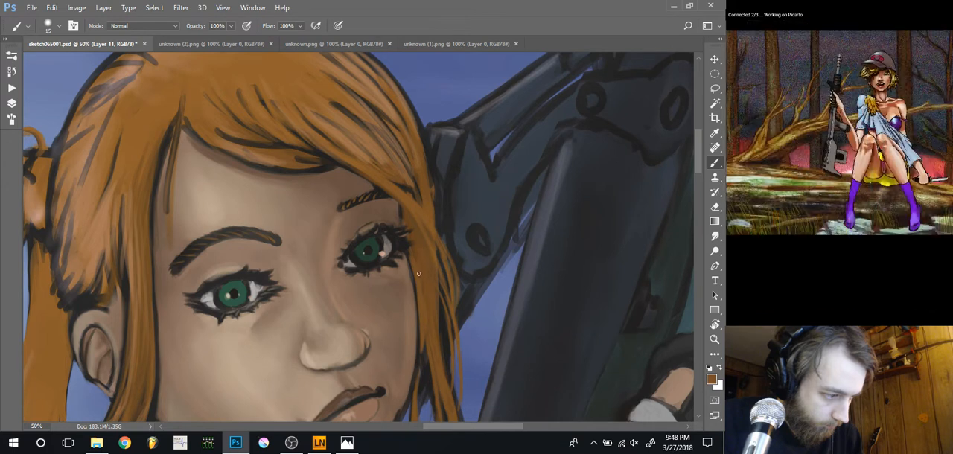
Refine the far cheek's edge beside the hair with sampled brownish skin tones, using a 15 px brush
alt+click(397, 215)
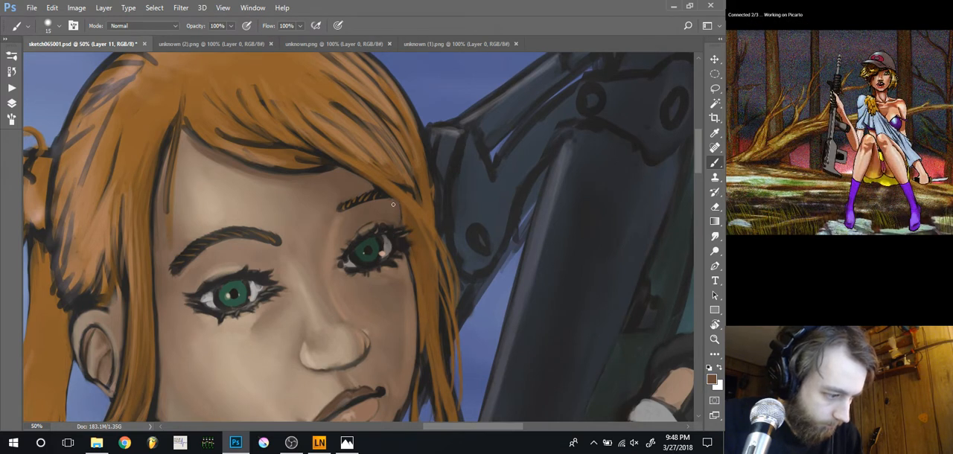
alt+click(411, 288)
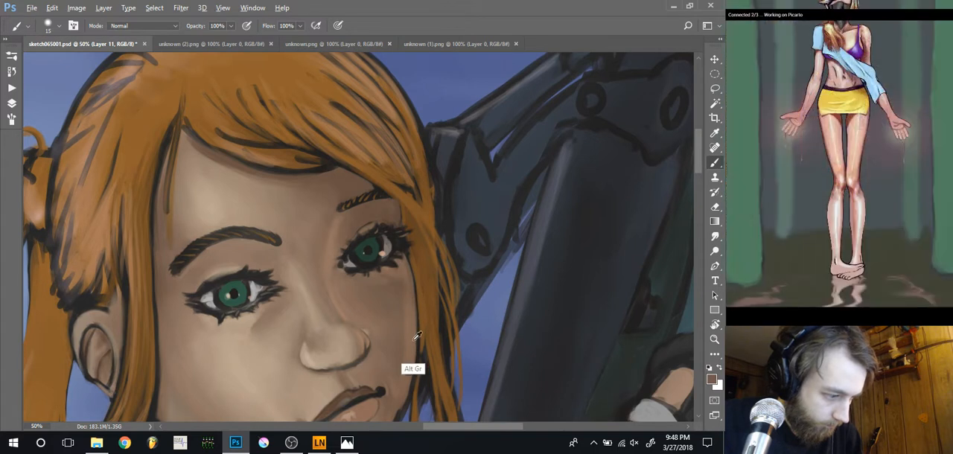
alt+click(414, 309)
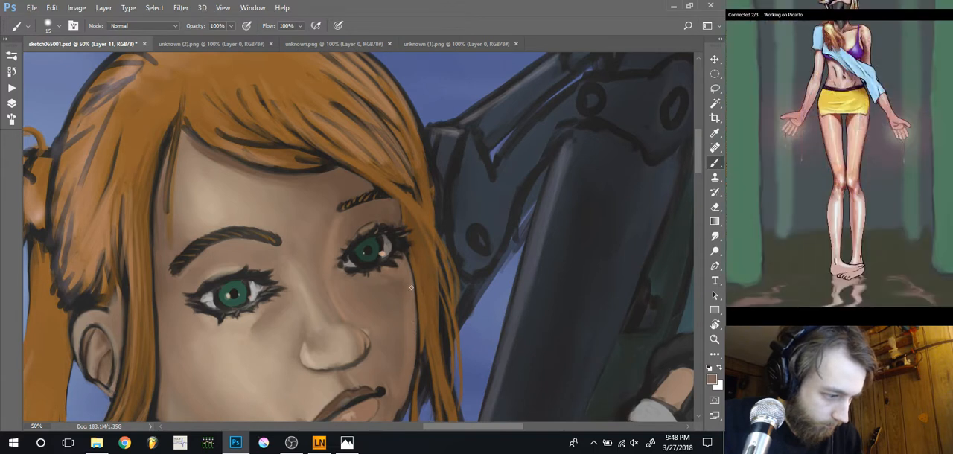
drag(412, 320, 410, 276)
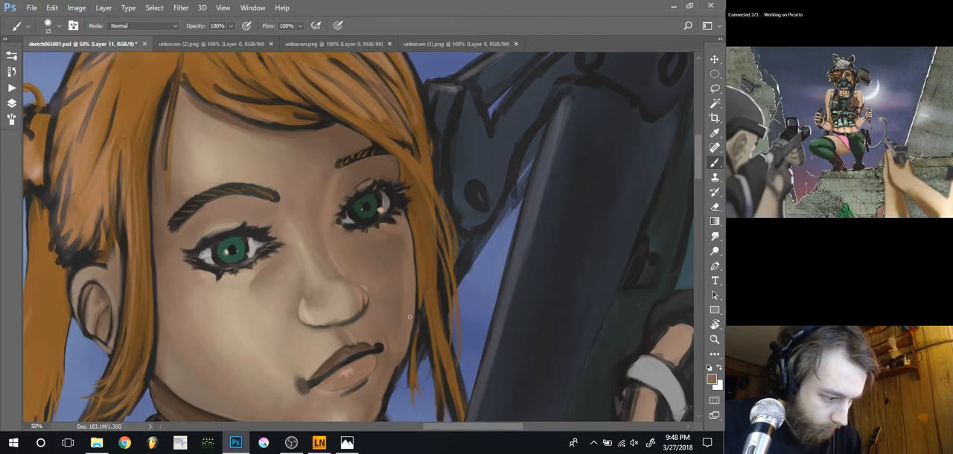
drag(406, 348, 413, 313)
Touch up the hair strand along the lower far cheek with sampled orange-brown tones at 15 px
alt+click(411, 383)
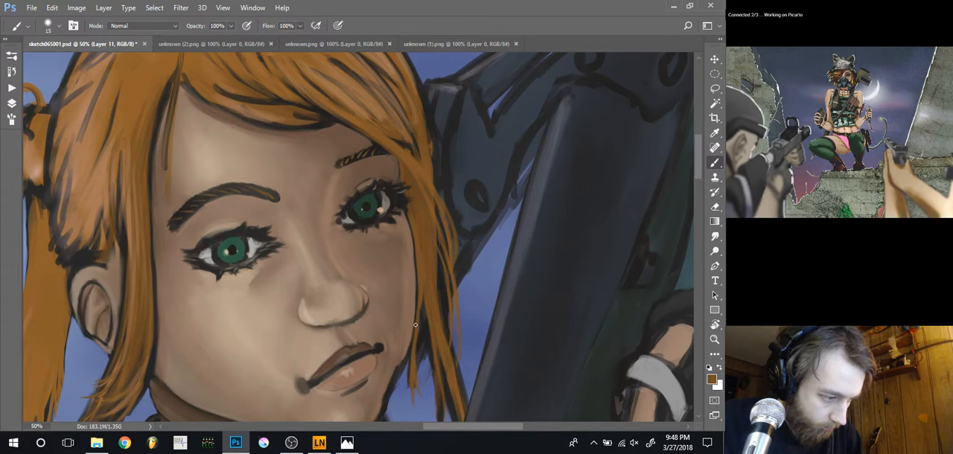
drag(415, 325, 418, 293)
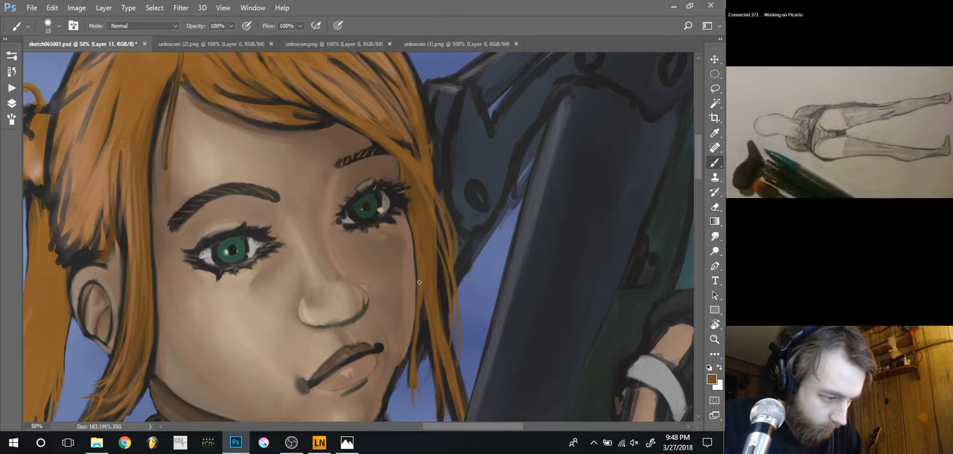
alt+click(426, 258)
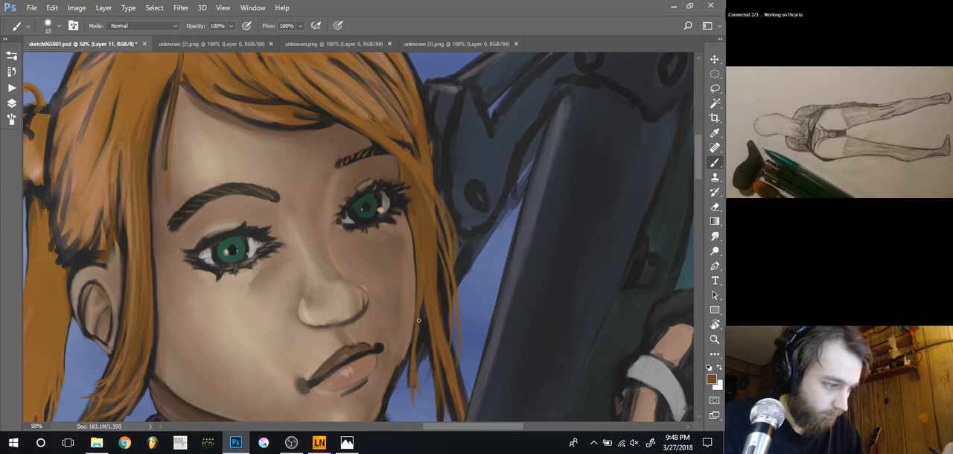
drag(379, 318, 358, 255)
key(ctrl+minus)
key(ctrl+minus)
key(ctrl+minus)
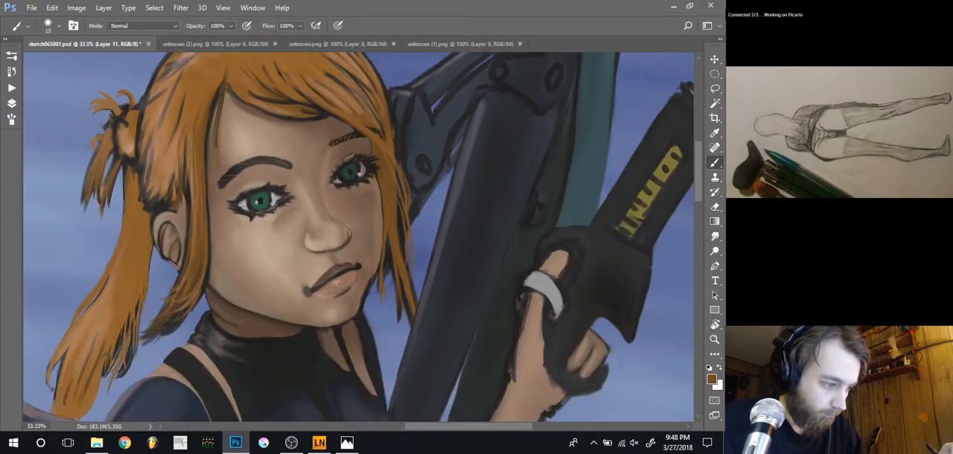
Paint sampled skin tones along the far side of the lower cheek and jaw, using a 15 px brush
key(ctrl+plus)
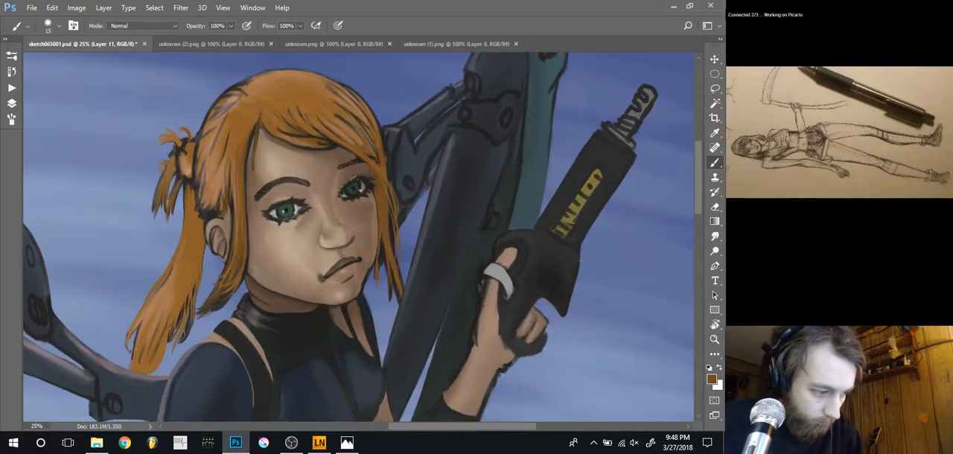
key(ctrl+plus)
key(ctrl+plus)
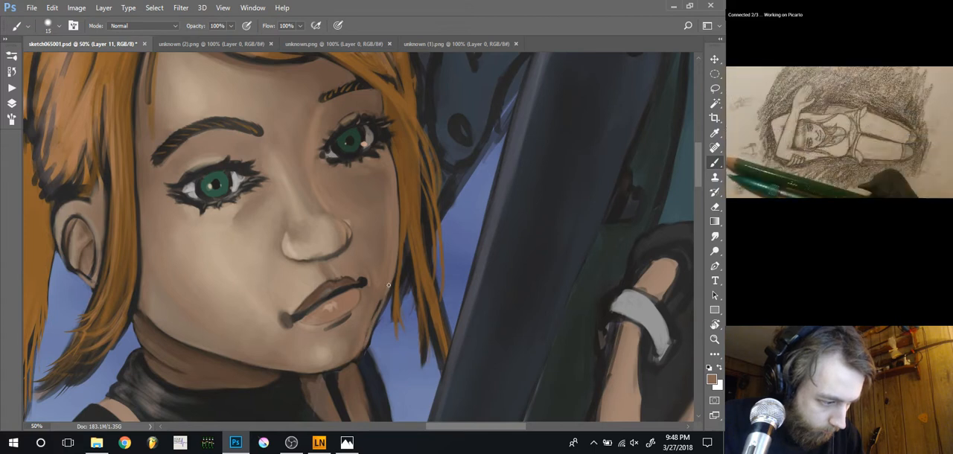
alt+click(381, 251)
drag(380, 300, 376, 312)
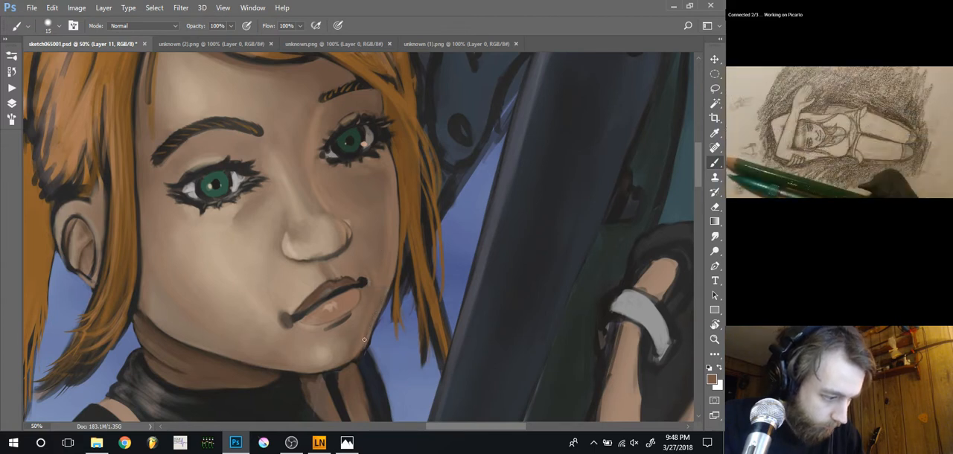
key(ctrl+minus)
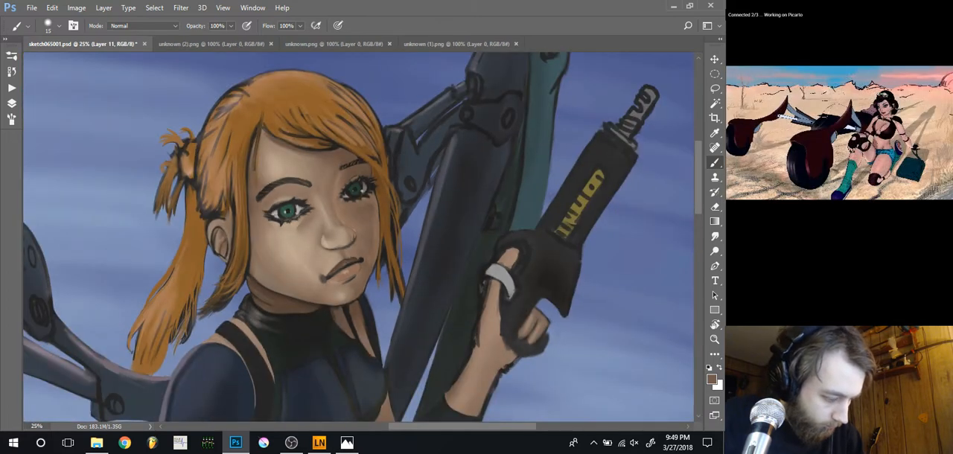
key(ctrl+plus)
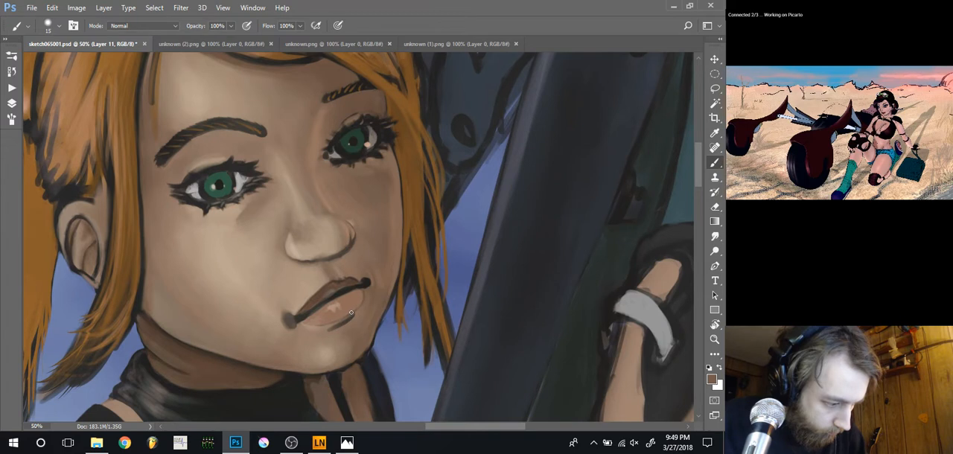
Erase stray paint outside the far jaw and the neck outline, using an eraser of 10 to 30 px
key(e)
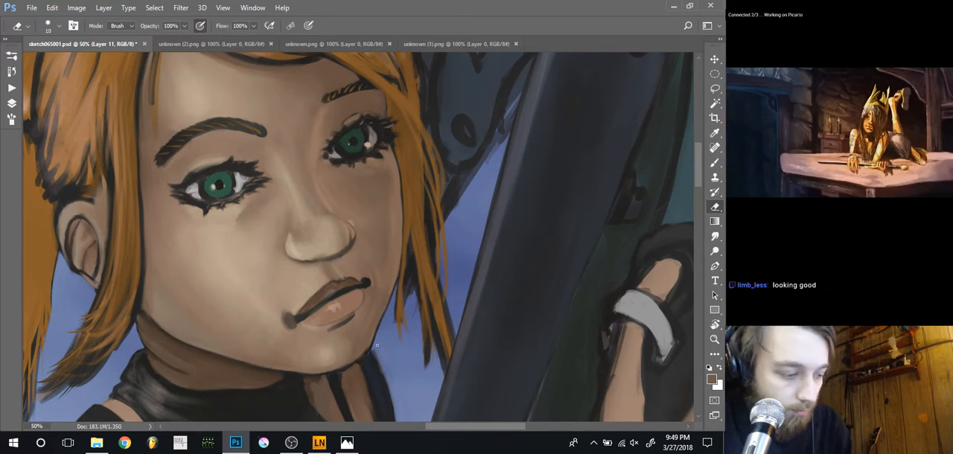
drag(366, 361, 395, 337)
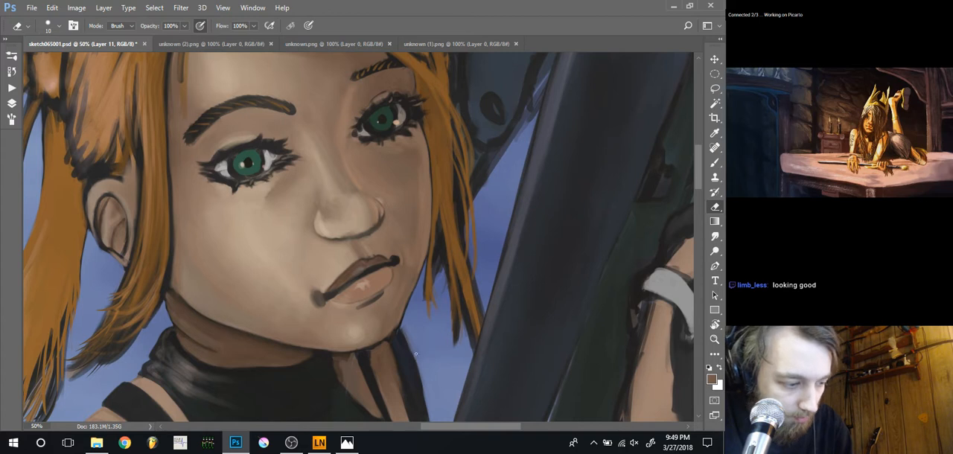
key(bracketright)
key(bracketright)
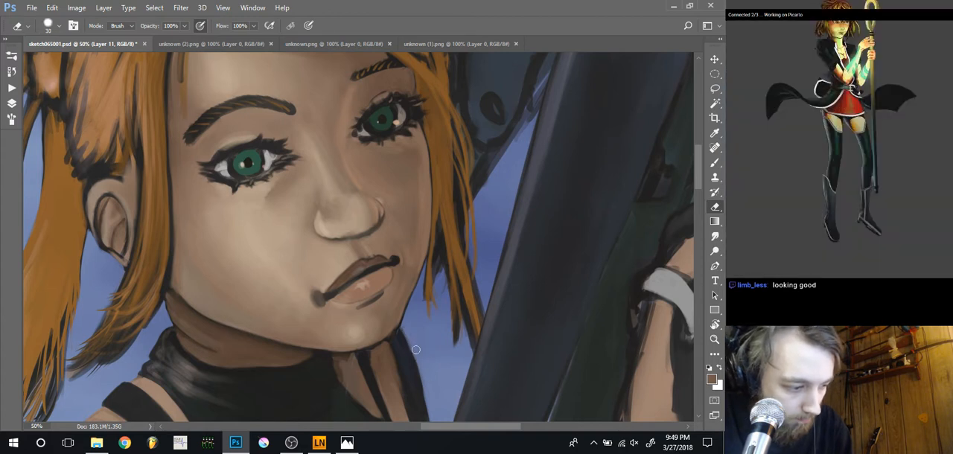
Redefine the far jaw corner with sampled near-black at 15 px, and sample the adjacent skin tone to clean its inner edge
key(b)
alt+click(404, 335)
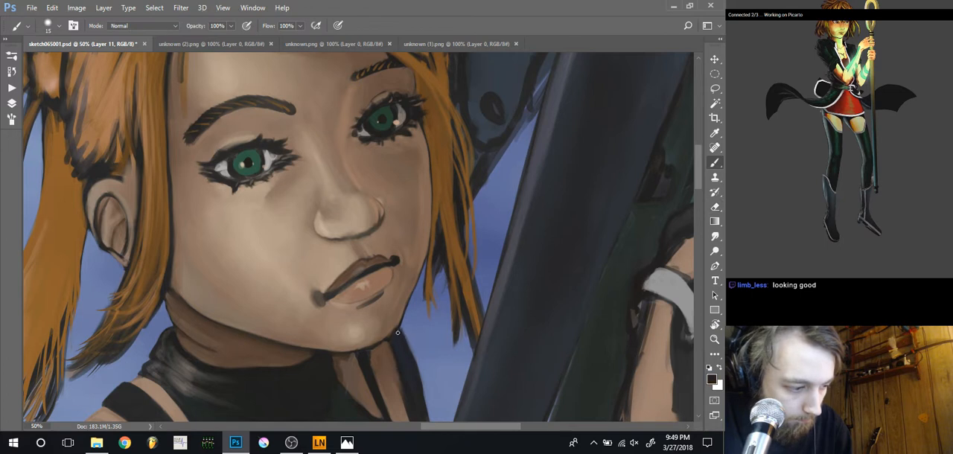
drag(400, 332, 396, 338)
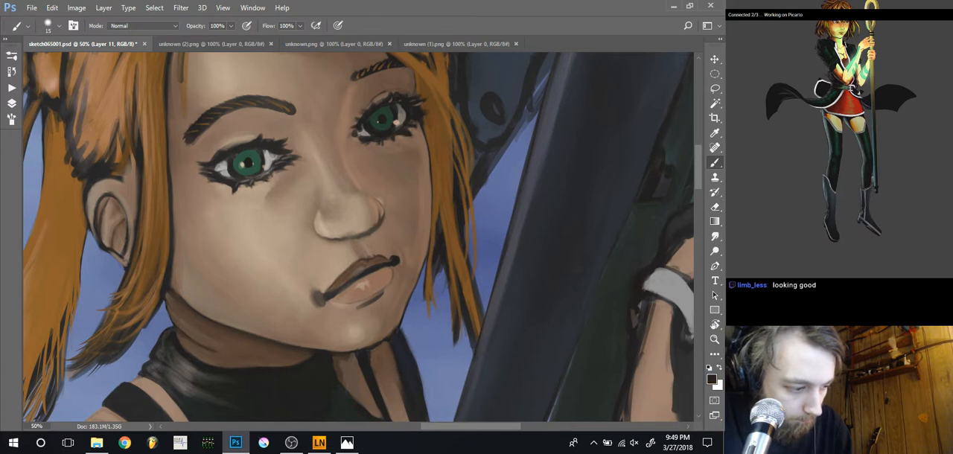
alt+click(397, 320)
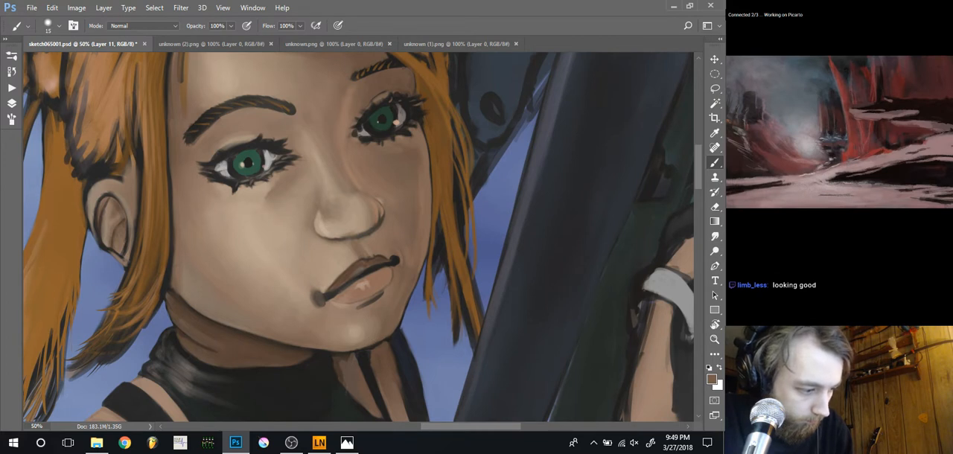
Shade the skin below the chin beside the collar with sampled brown at 15 px, and smudge it at 40% strength and 25 px
alt+click(382, 349)
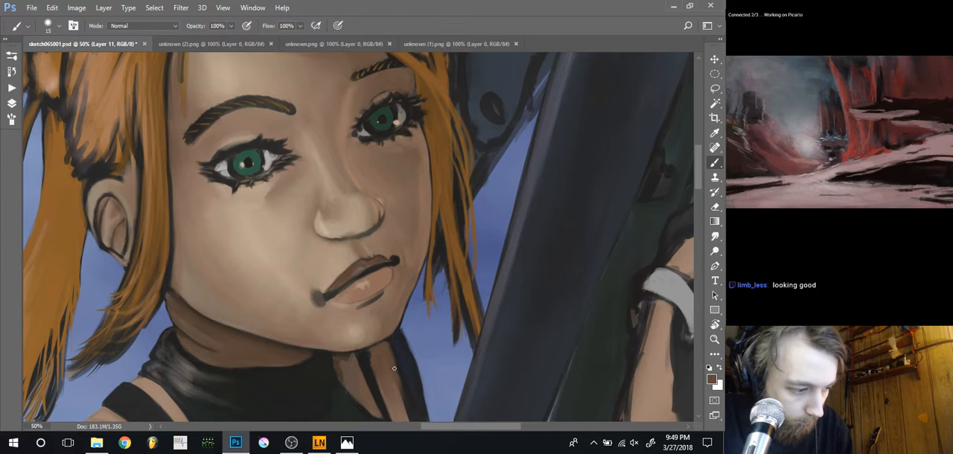
drag(342, 351, 336, 311)
alt+click(362, 320)
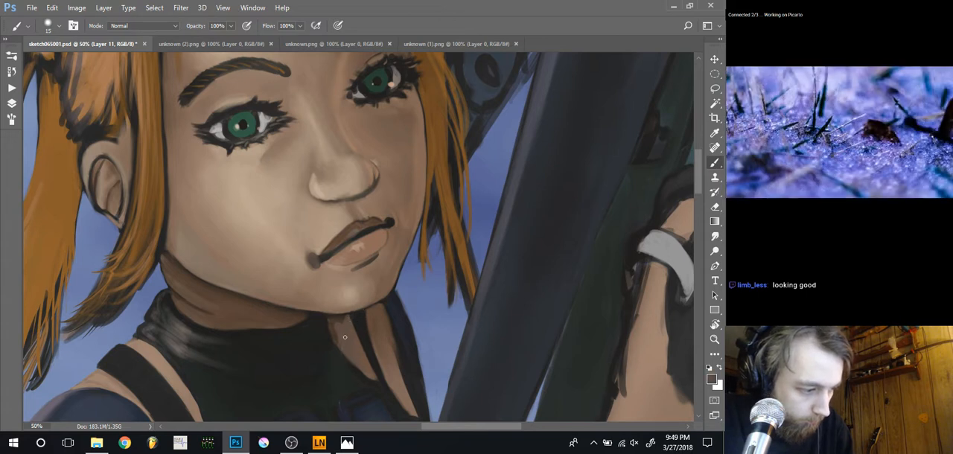
key(r)
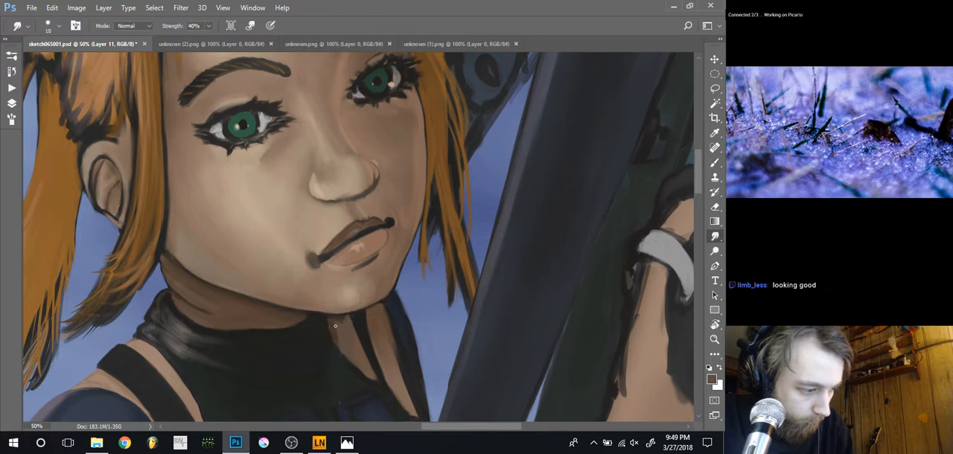
key(bracketright)
key(bracketright)
key(bracketright)
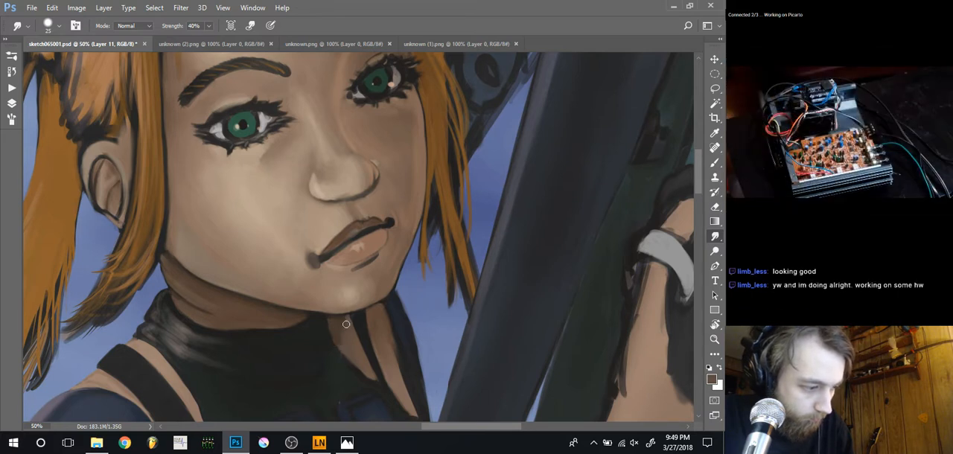
Erase rough edges along the outer outline of the far shoulder below the jaw, using an eraser of 9 to 25 px
key(b)
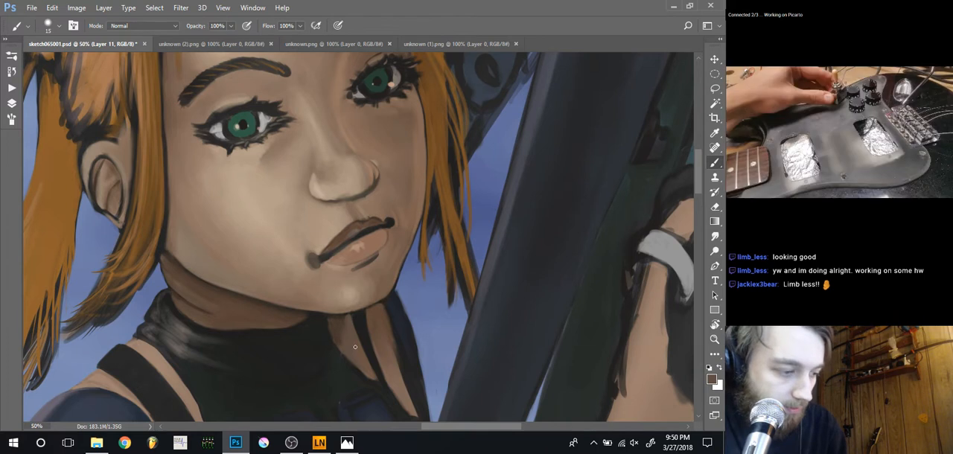
key(e)
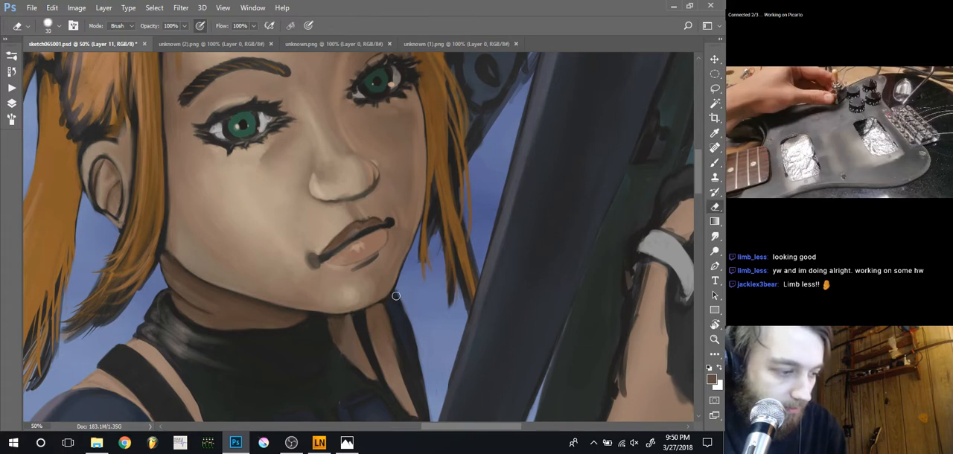
key(bracketleft)
key(bracketleft)
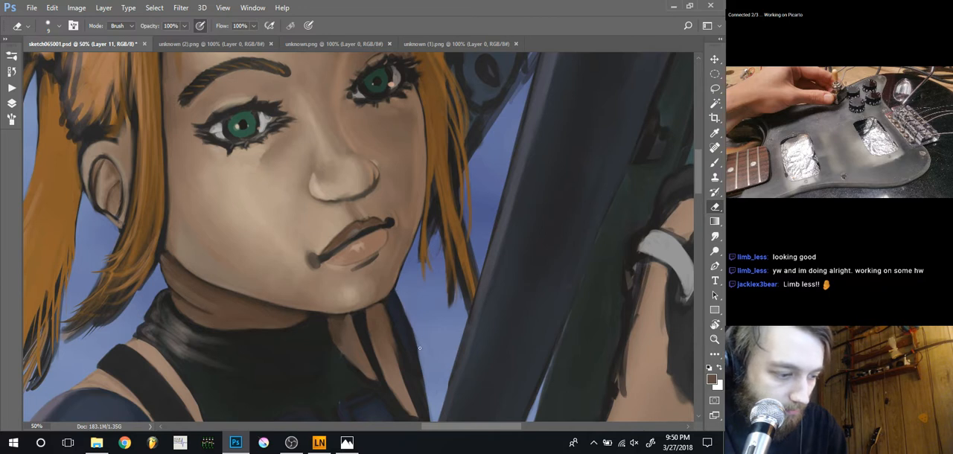
key(bracketright)
key(bracketright)
key(bracketright)
key(bracketright)
key(bracketright)
key(bracketright)
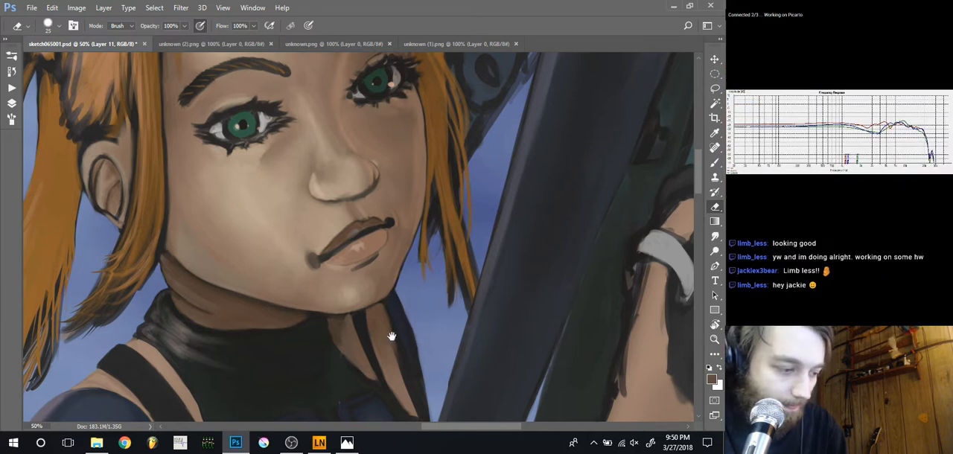
Darken the outline below the far jaw with sampled near-black at 15 px, and smudge the shading under the chin at 40% strength
key(b)
alt+click(417, 343)
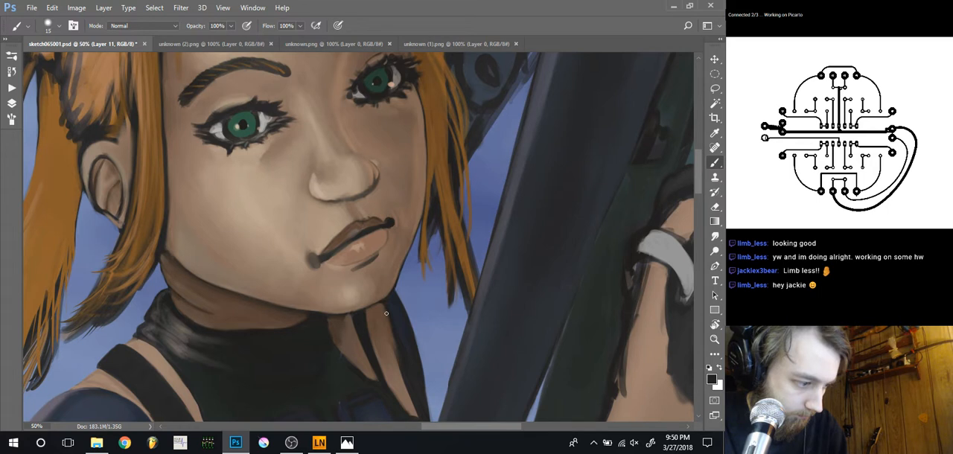
key(r)
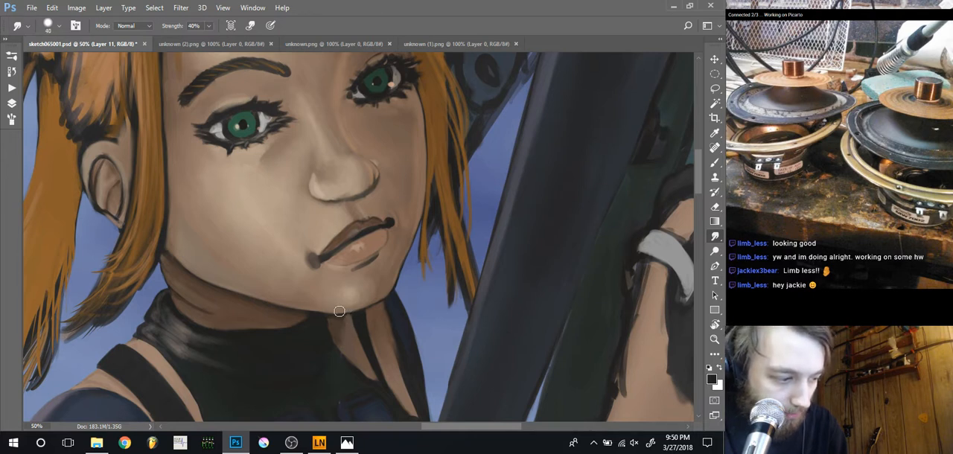
key(bracketleft)
key(bracketleft)
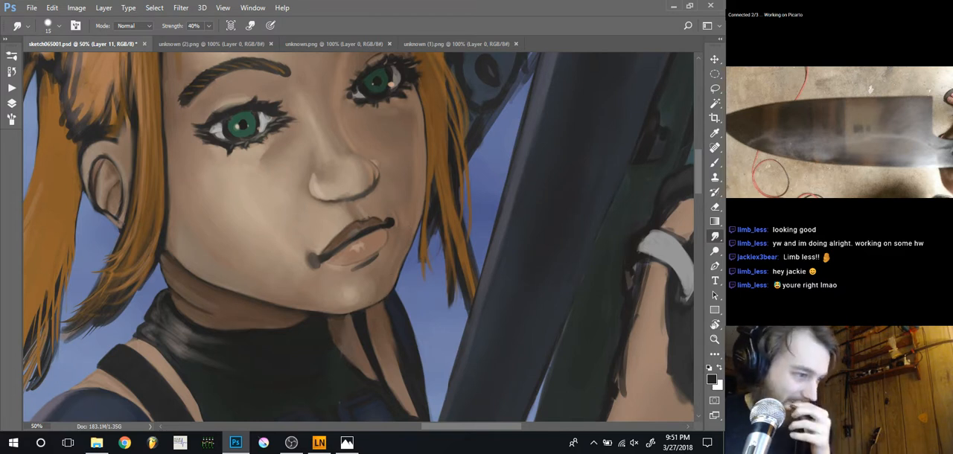
Examine the whole painting at reduced zoom and check the recording window in OBS
key(ctrl+minus)
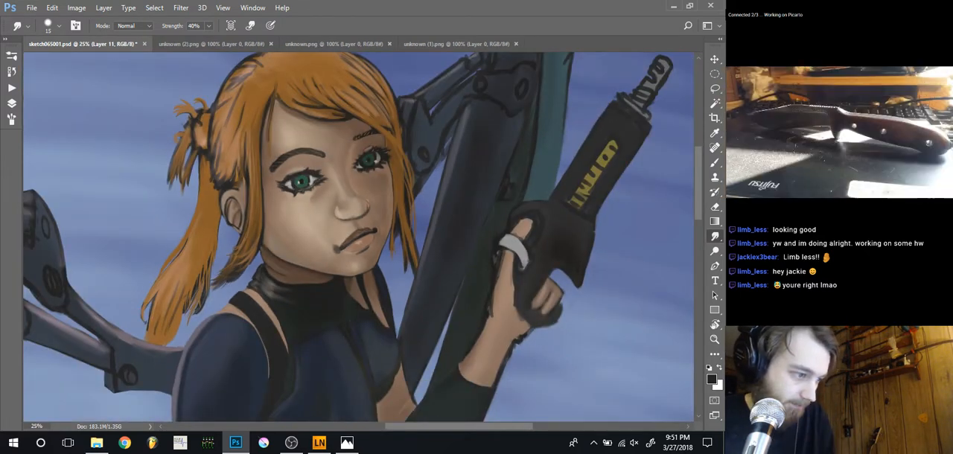
key(ctrl+minus)
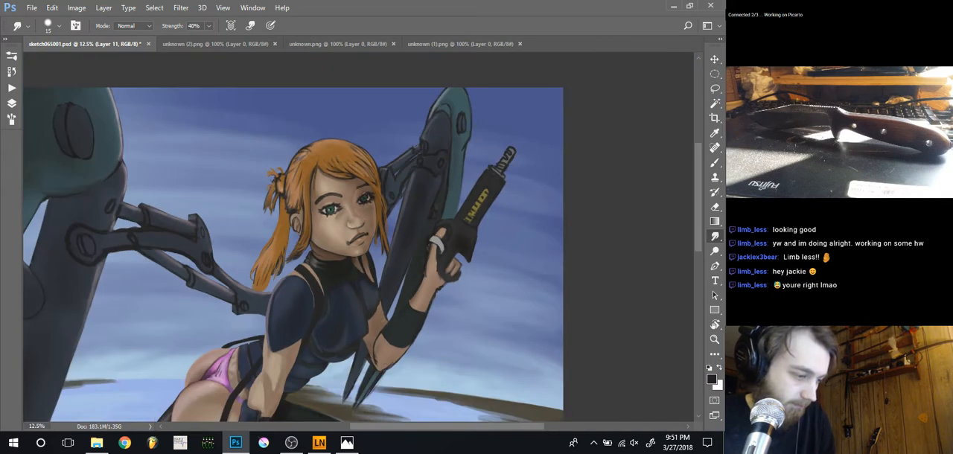
key(ctrl+minus)
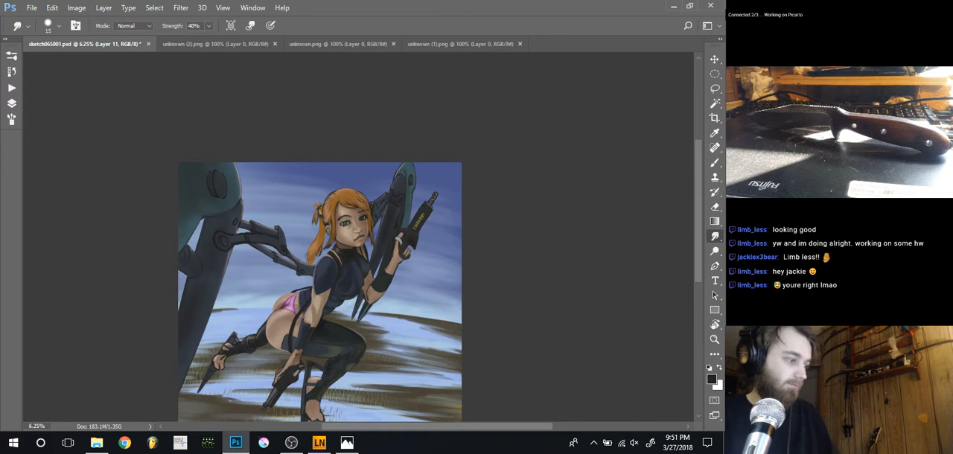
drag(235, 387, 250, 317)
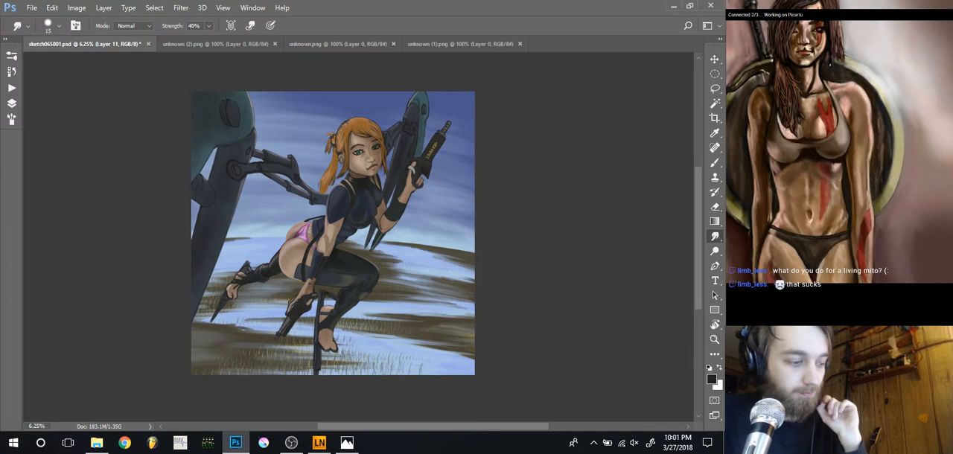
click(294, 449)
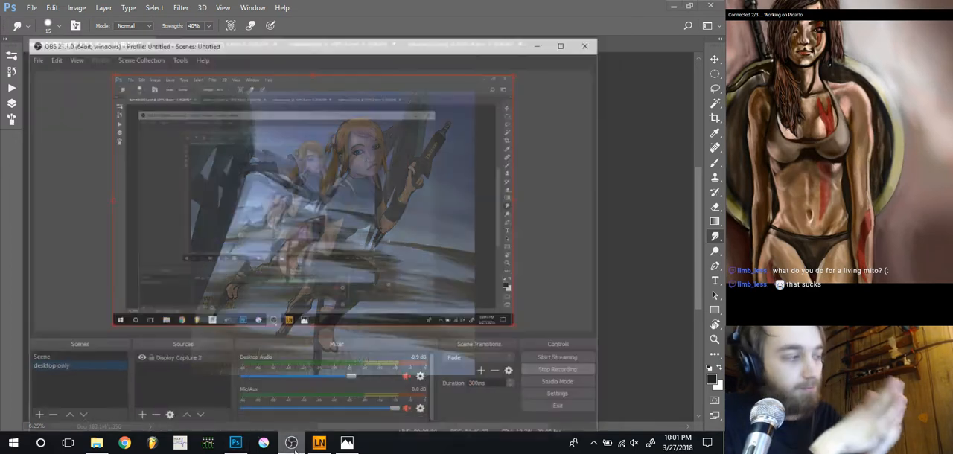
click(295, 450)
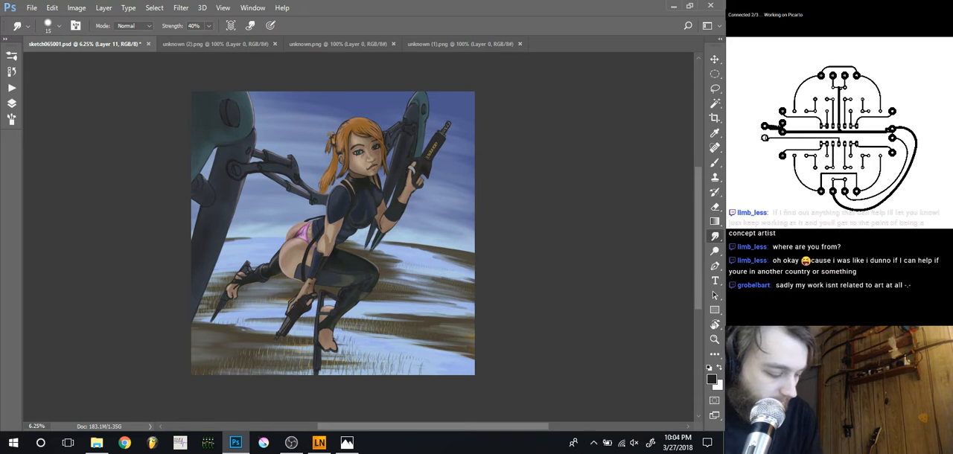
mouse_move(111, 444)
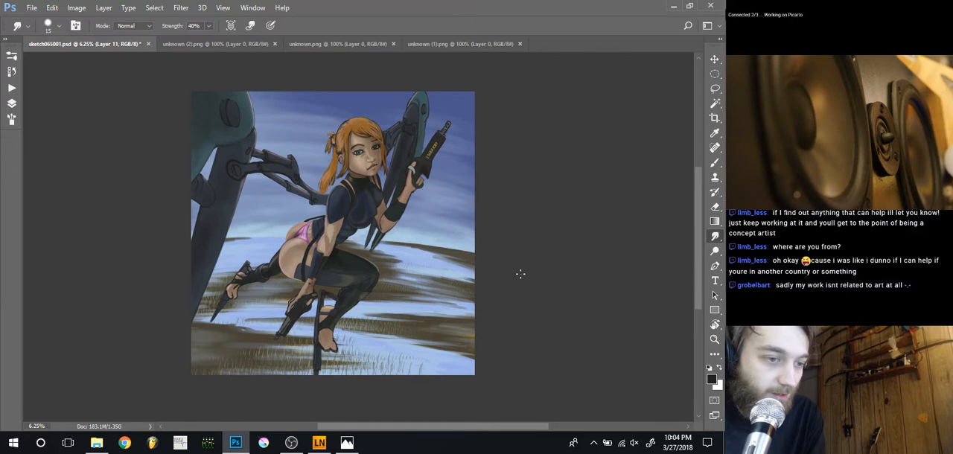
Clean the near forearm's edge beside the dark torso strap with a sampled skin tone, using a 15 px brush with adjusted hardness
click(714, 164)
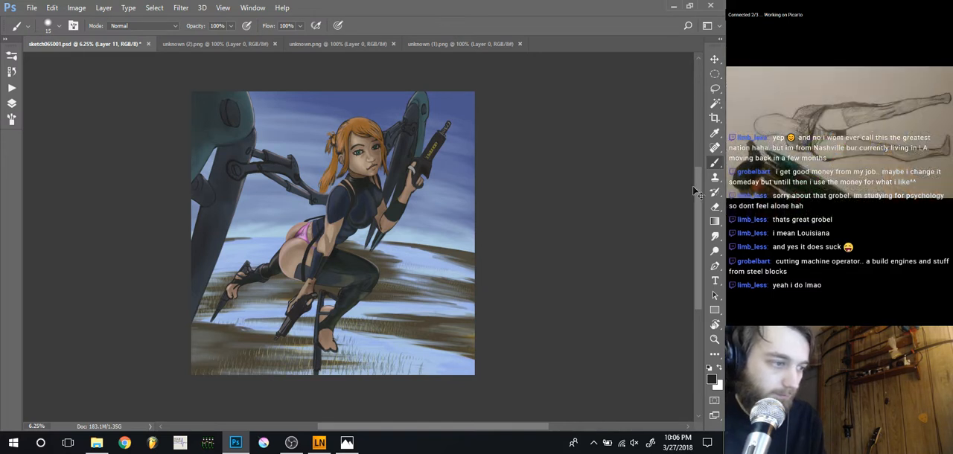
key(ctrl+plus)
key(ctrl+plus)
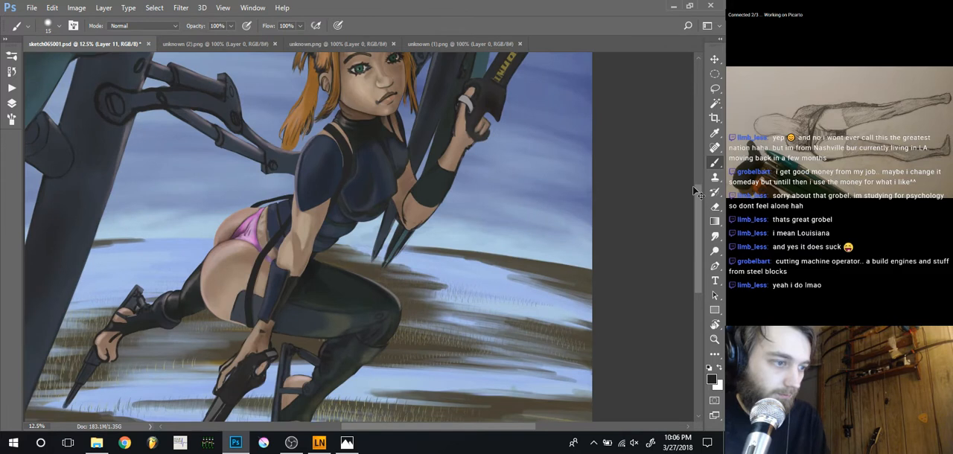
key(ctrl+plus)
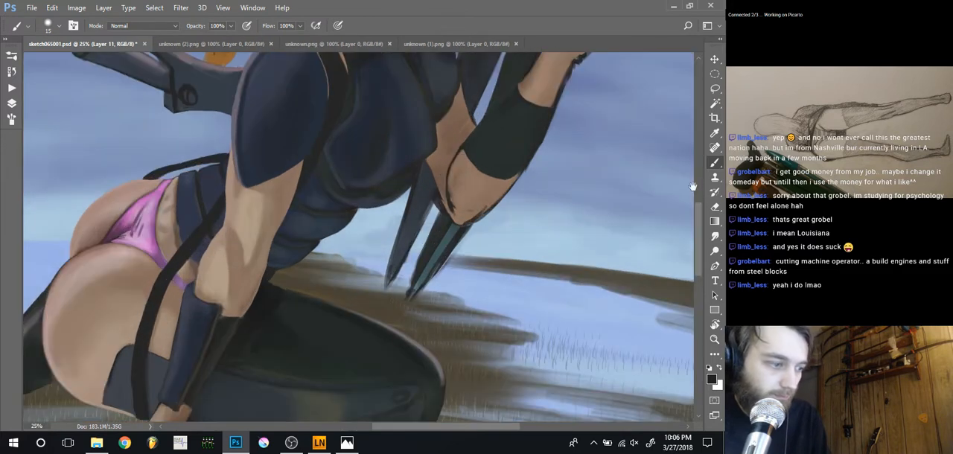
drag(295, 314, 297, 389)
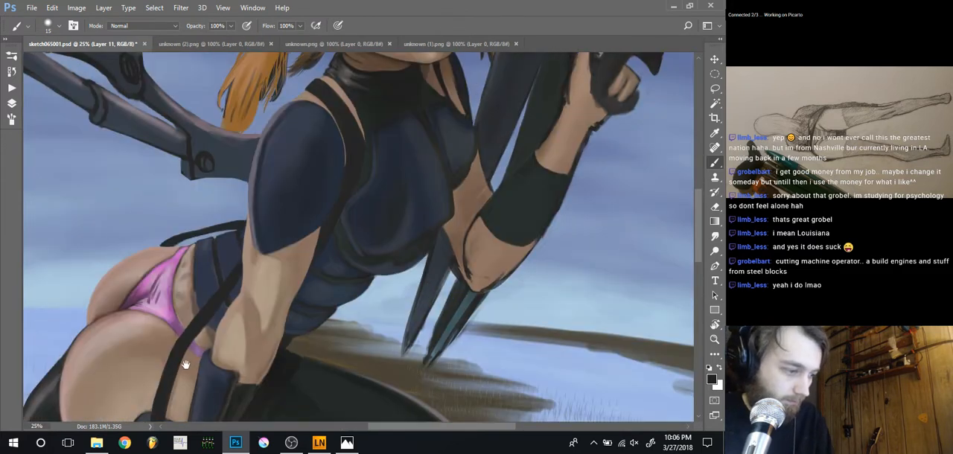
key(ctrl+plus)
key(ctrl+plus)
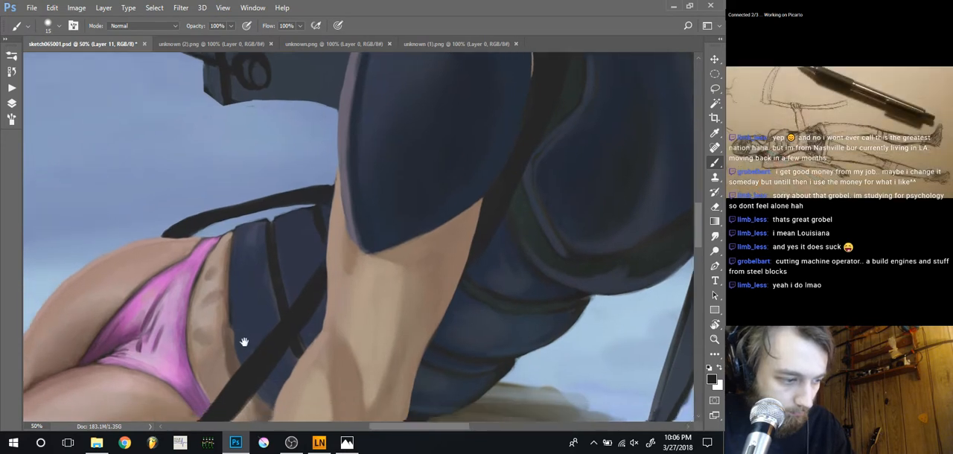
drag(243, 341, 379, 293)
alt+click(417, 327)
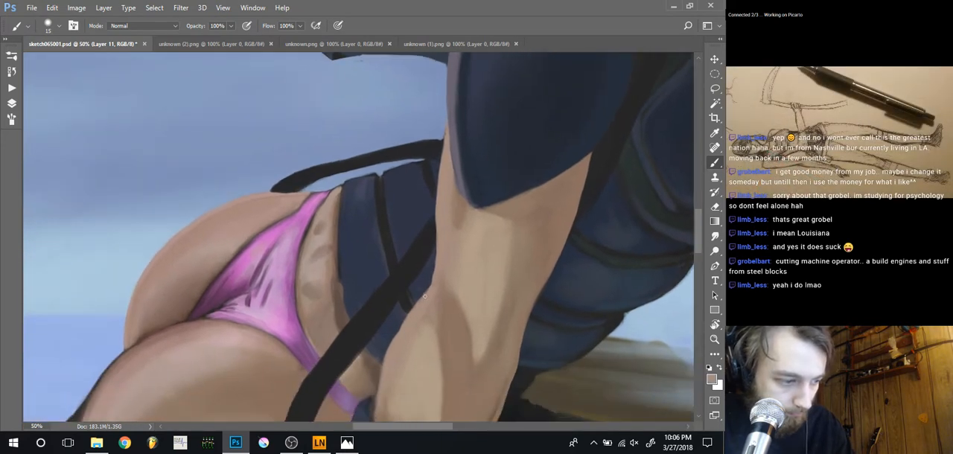
drag(429, 288, 409, 312)
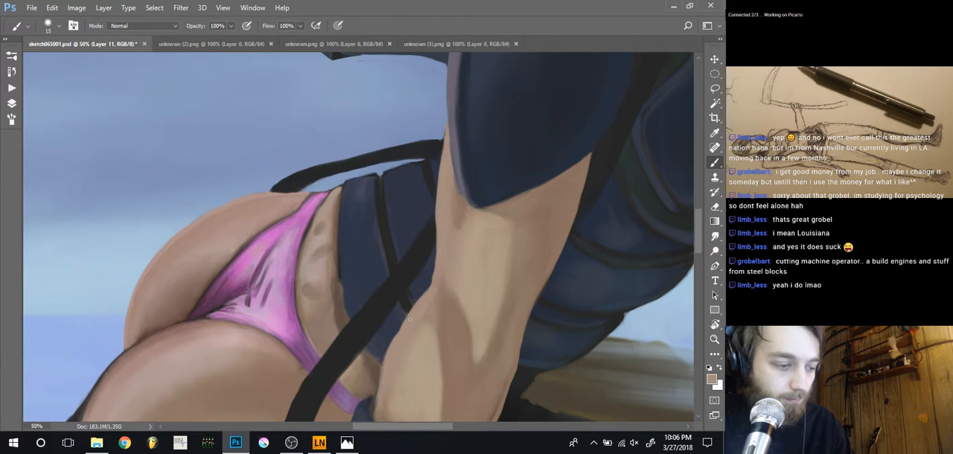
right_click(416, 306)
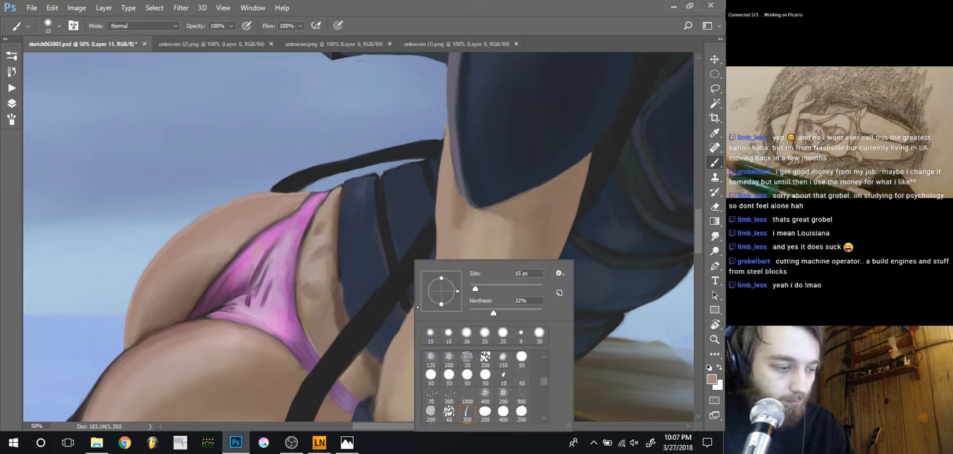
click(508, 312)
click(410, 310)
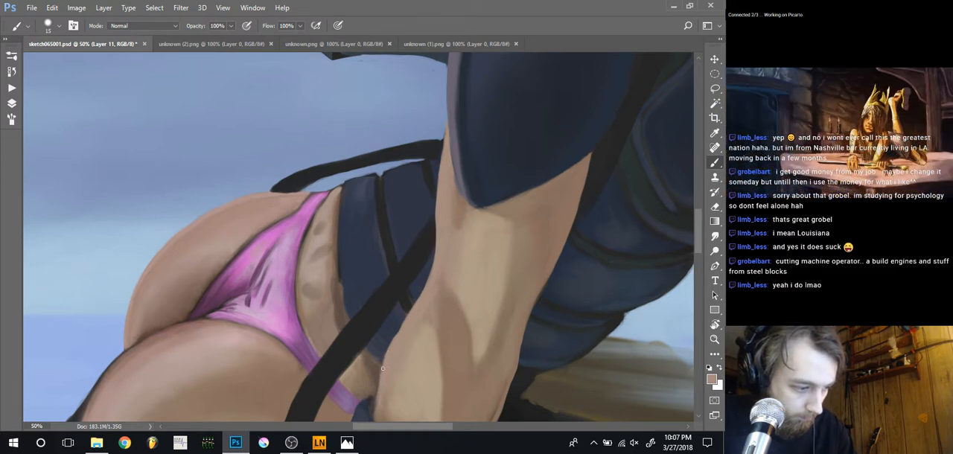
Redefine the thigh-side edge of the near arm's navy guard with sampled dark grey-blue, using a brush of 15 to 35 px
drag(383, 365, 391, 314)
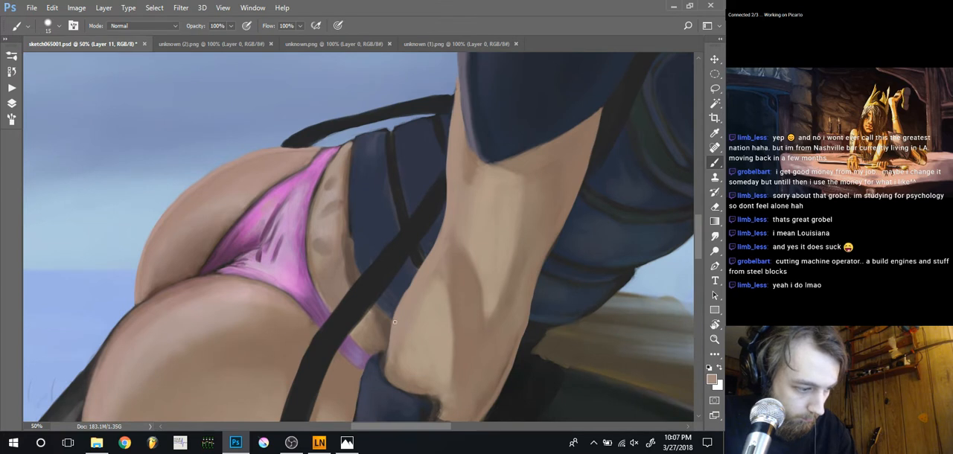
key(alt)
alt+click(394, 370)
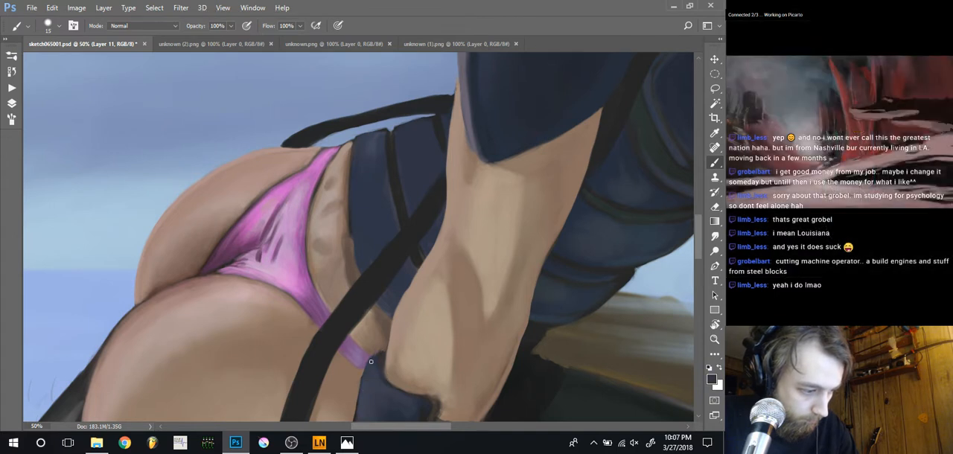
drag(365, 381, 370, 314)
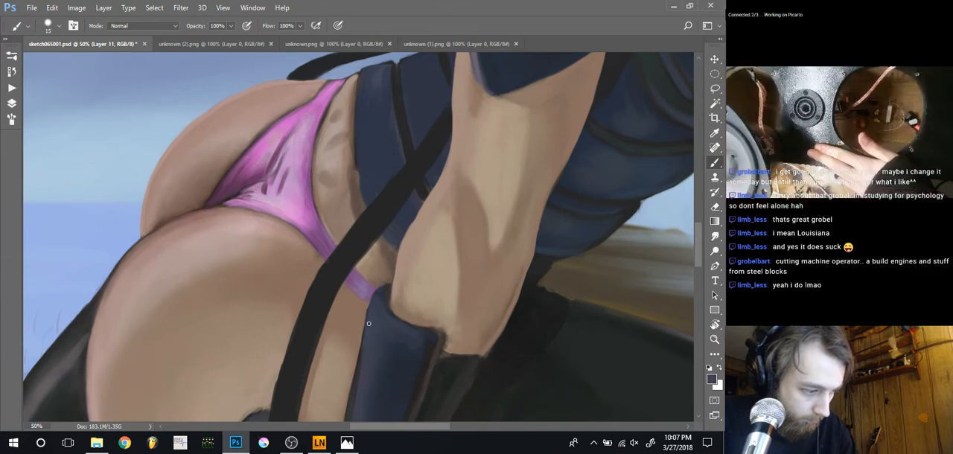
drag(360, 358, 369, 284)
key(bracketright)
key(bracketright)
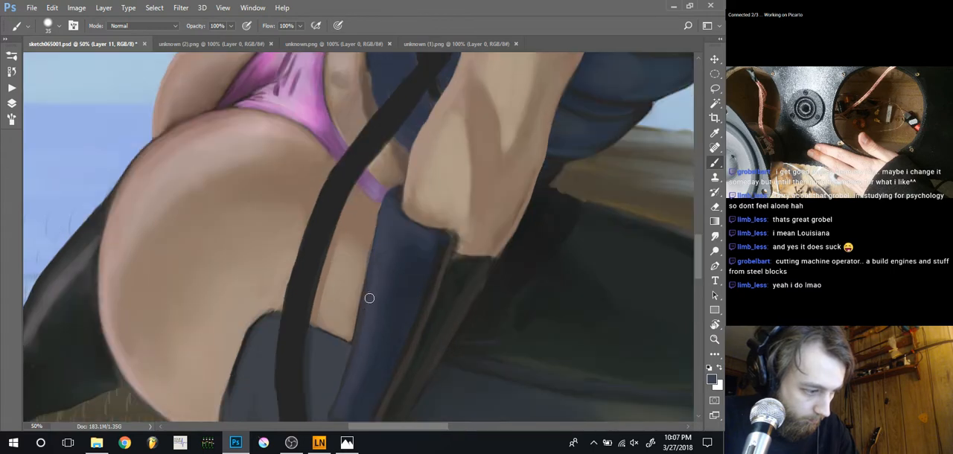
drag(340, 395, 362, 310)
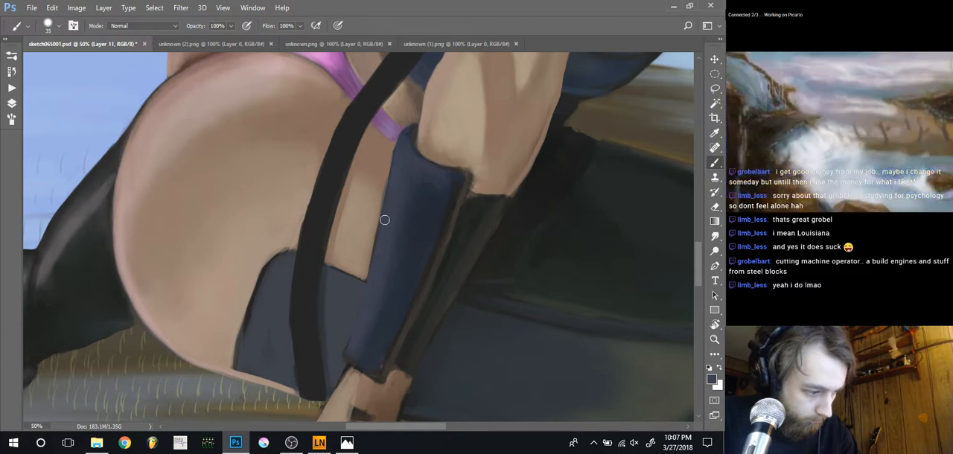
Darken the border between the thigh stocking and the navy arm guard with sampled near-black at 15 px, and shade it at 40 px and 20% opacity
alt+click(432, 353)
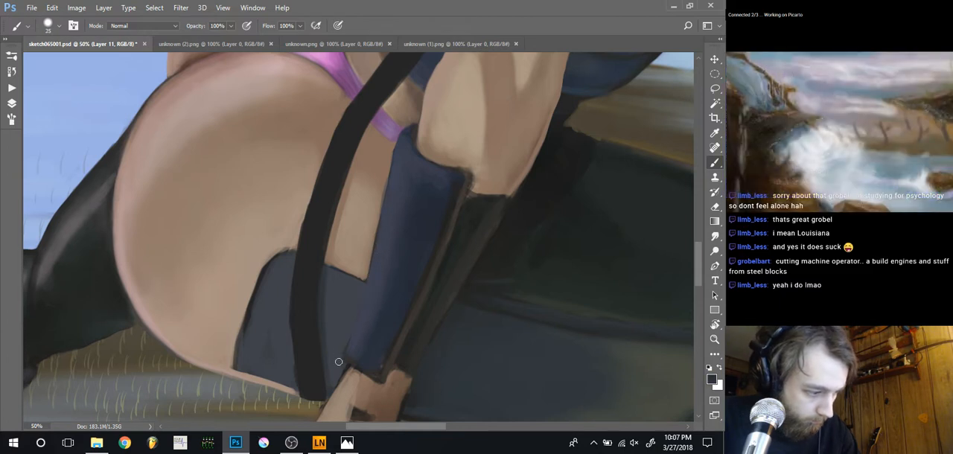
key(bracketleft)
key(bracketleft)
key(bracketleft)
key(bracketleft)
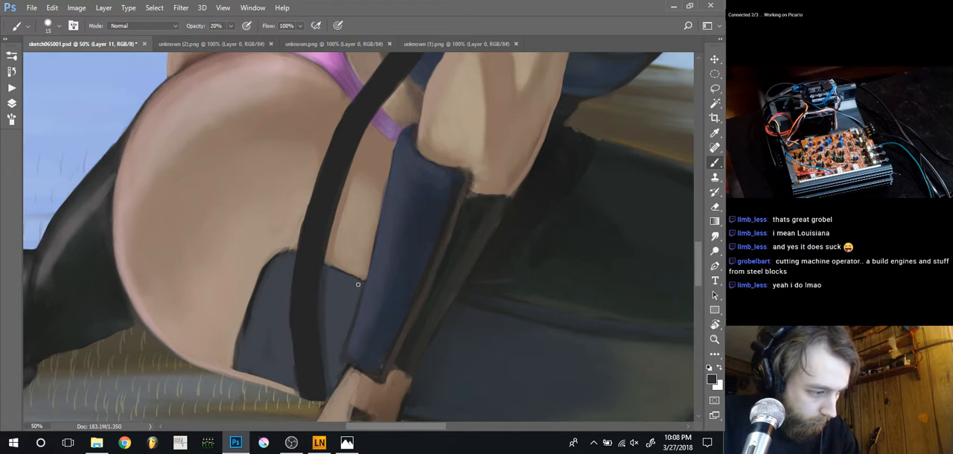
key(bracketright)
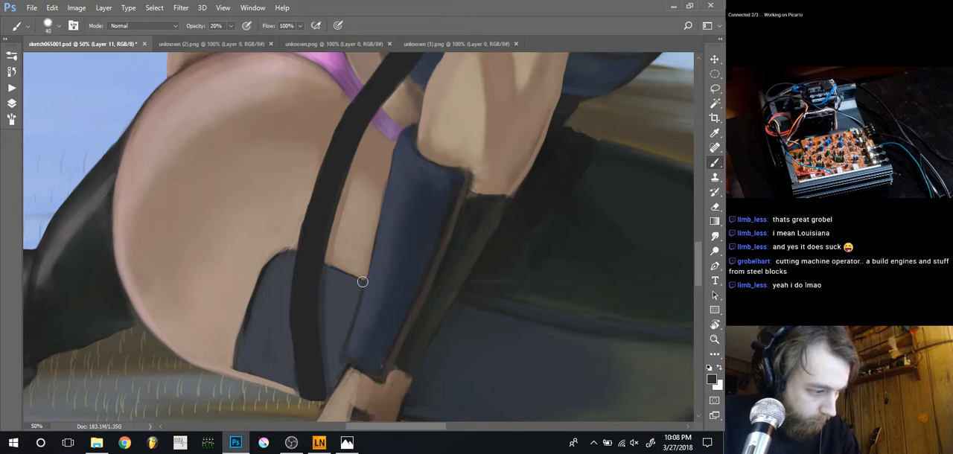
right_click(352, 307)
click(429, 311)
key(Return)
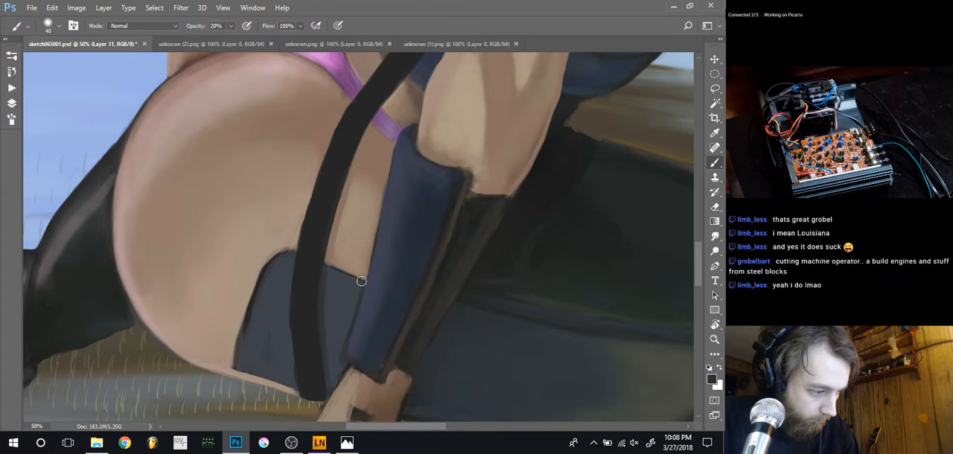
drag(361, 281, 352, 310)
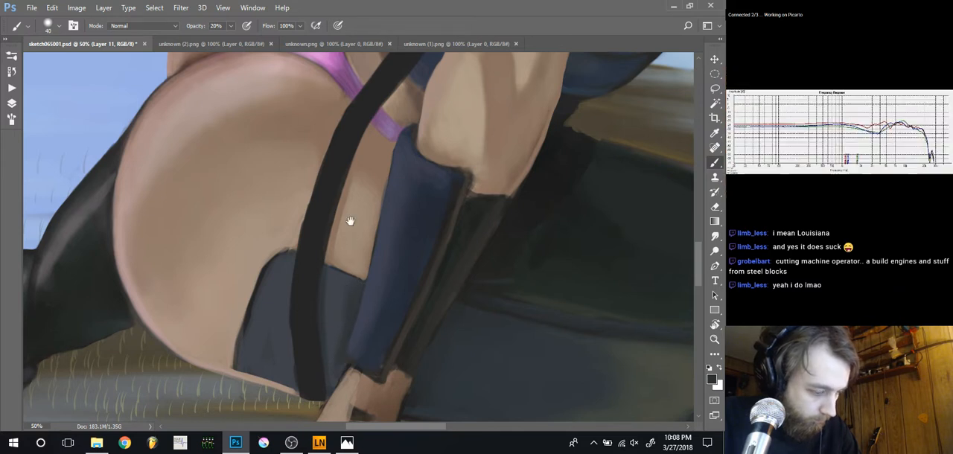
Clean the thigh skin beside the arm guard with sampled brown at 15 px and 100% opacity, and smudge it at 40% strength and 25 px
drag(351, 223, 353, 276)
alt+click(370, 311)
key(bracketleft)
key(bracketleft)
key(bracketleft)
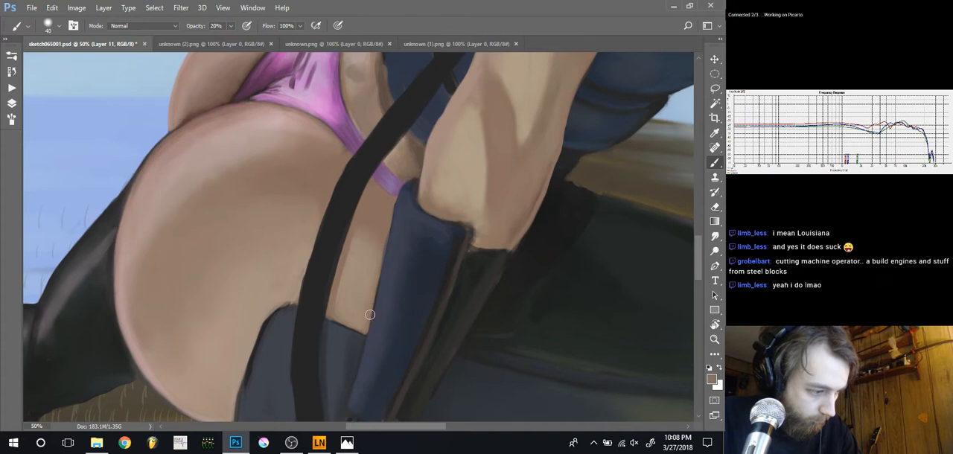
key(0)
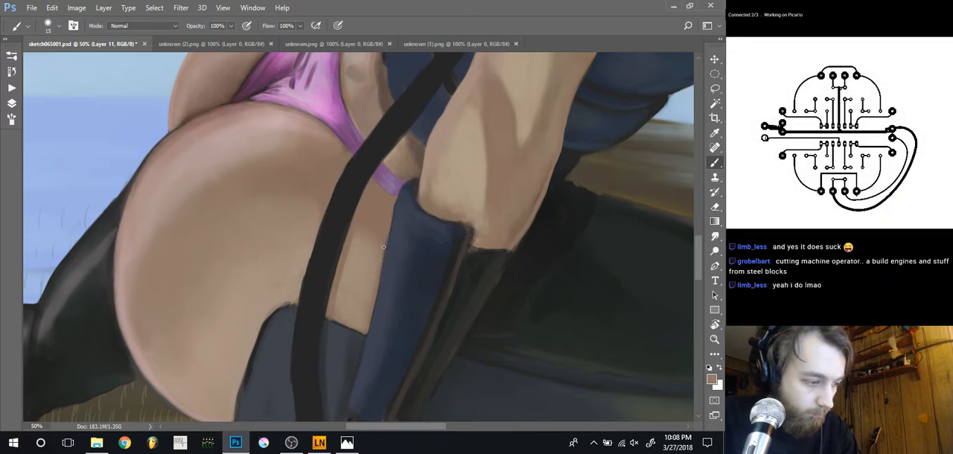
key(r)
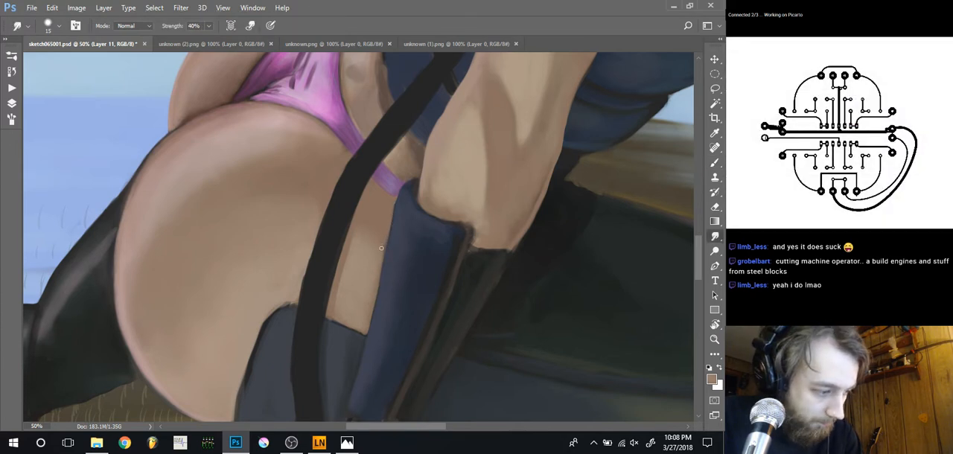
key(bracketright)
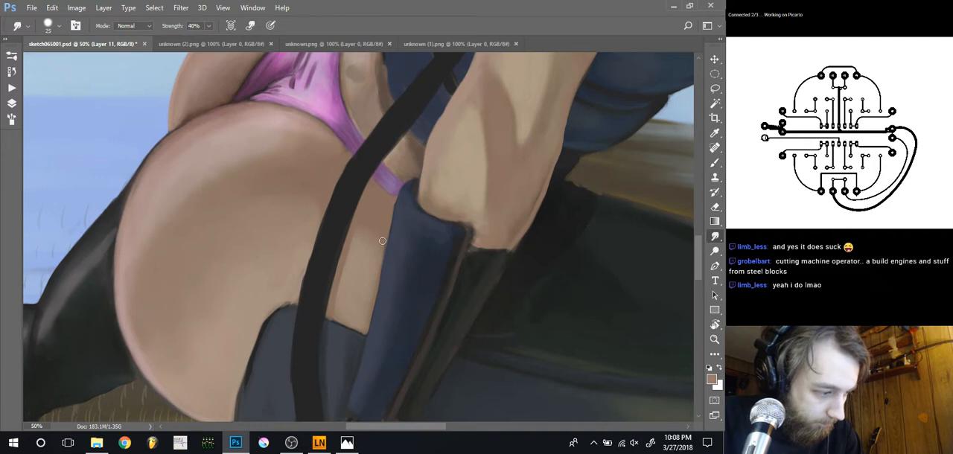
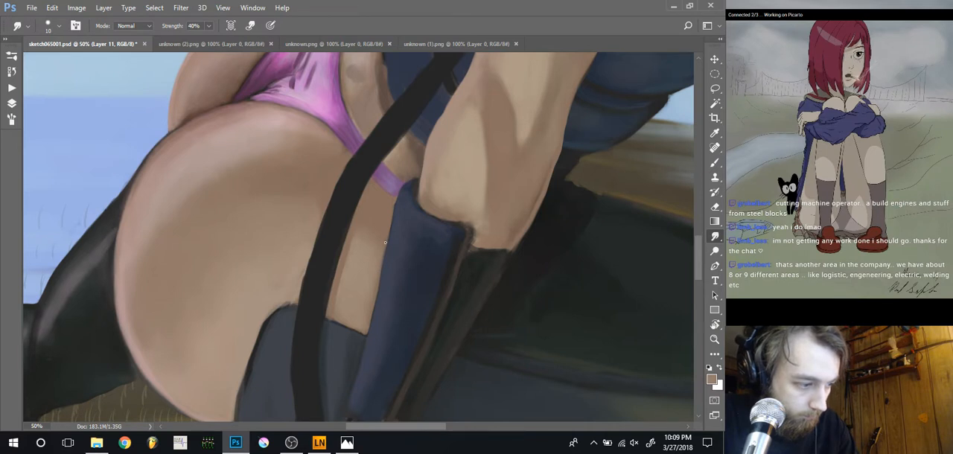
Touch up the boundary between the thigh skin and the blue forearm guard with a 15 px brush in sampled skin and dark tones
key(b)
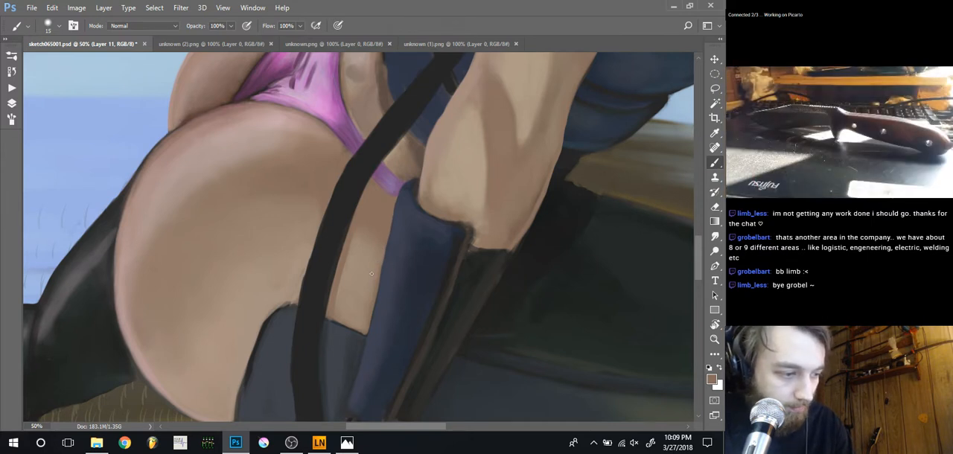
drag(361, 275, 384, 284)
alt+click(412, 258)
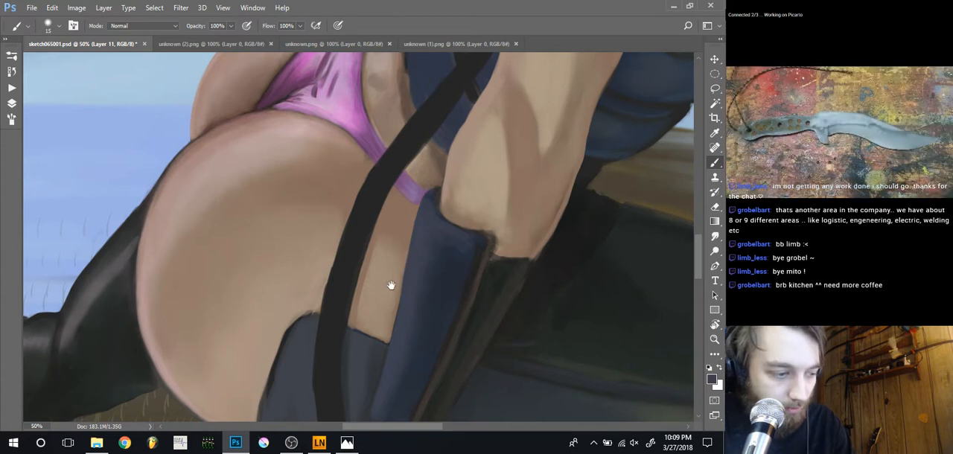
drag(390, 285, 412, 252)
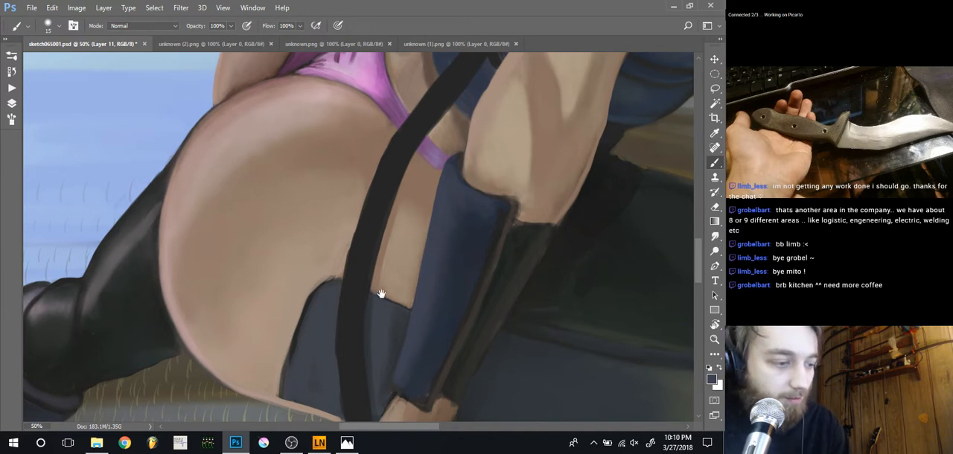
drag(444, 221, 399, 240)
Blend the shading along the blue forearm guard with the Smudge tool at 80 px and 40% strength
key(r)
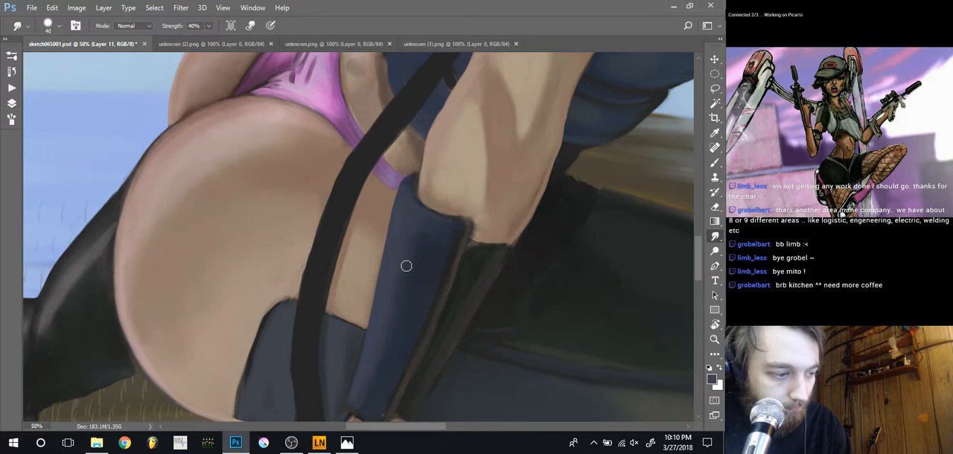
key(bracketright)
key(bracketright)
key(bracketright)
key(bracketright)
key(bracketright)
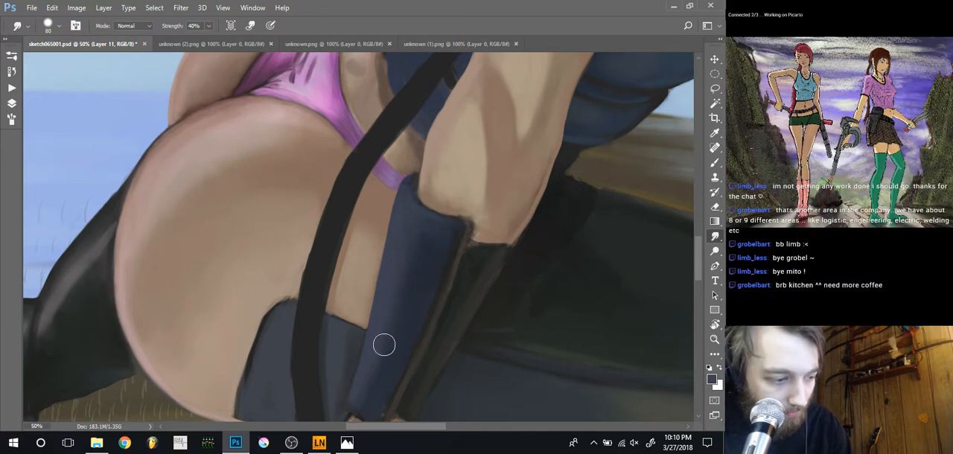
drag(390, 346, 395, 290)
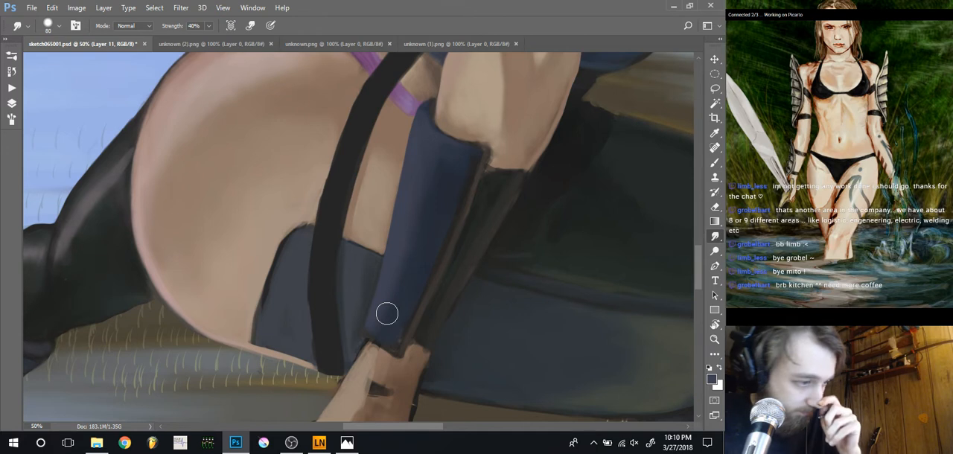
Paint over the blue forearm guard with a sampled guard color, enlarging the soft brush for broader shading
key(b)
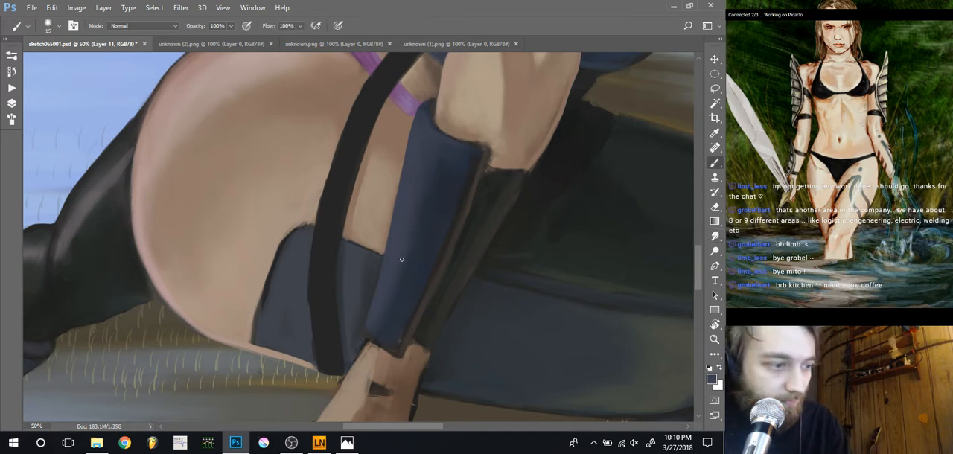
alt+click(438, 140)
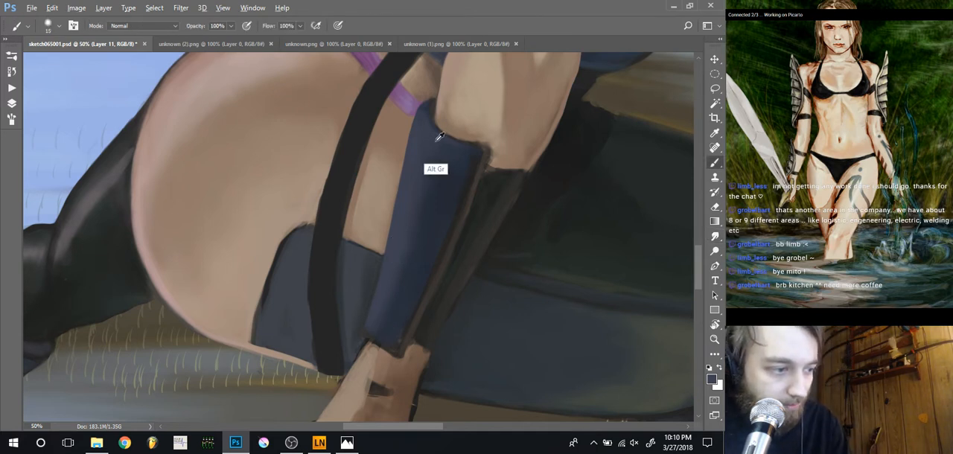
key(bracketright)
key(bracketright)
key(bracketright)
key(bracketright)
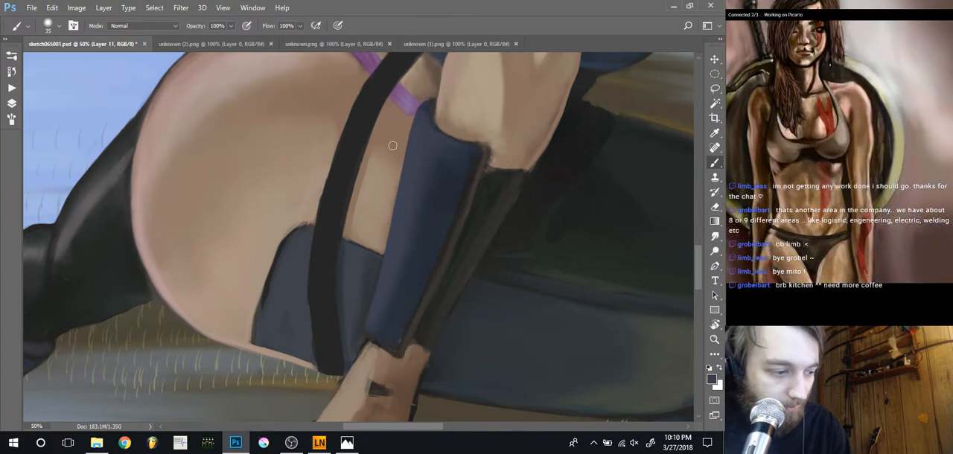
drag(370, 245, 402, 185)
Define the guard's lower edge at the wrist with a 15 px brush, alternating sampled skin and dark blue tones
alt+click(404, 295)
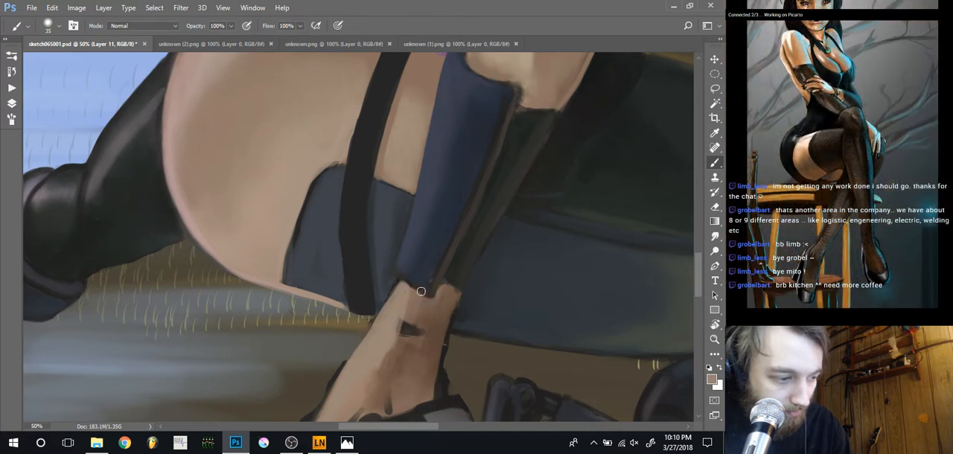
alt+click(421, 284)
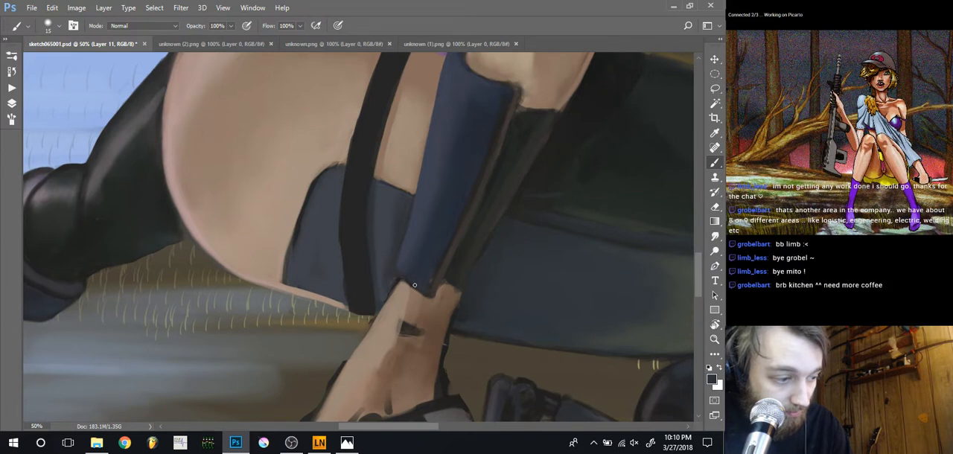
alt+click(409, 287)
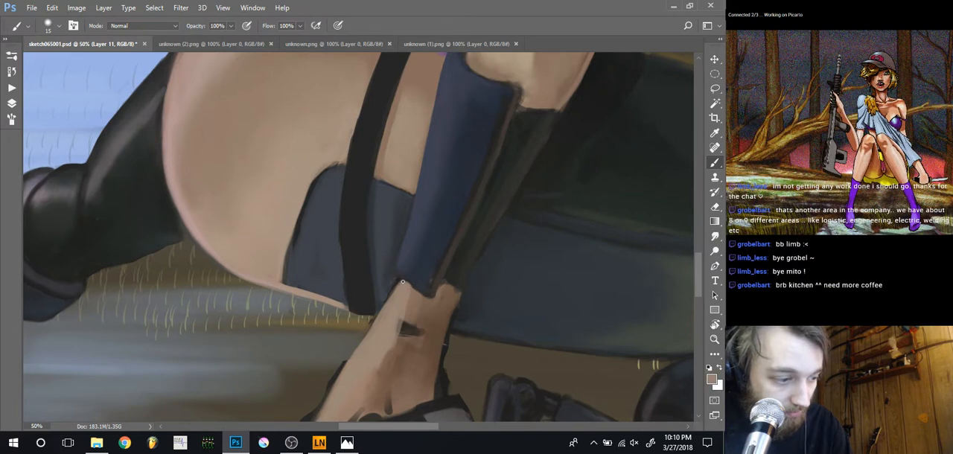
key(alt)
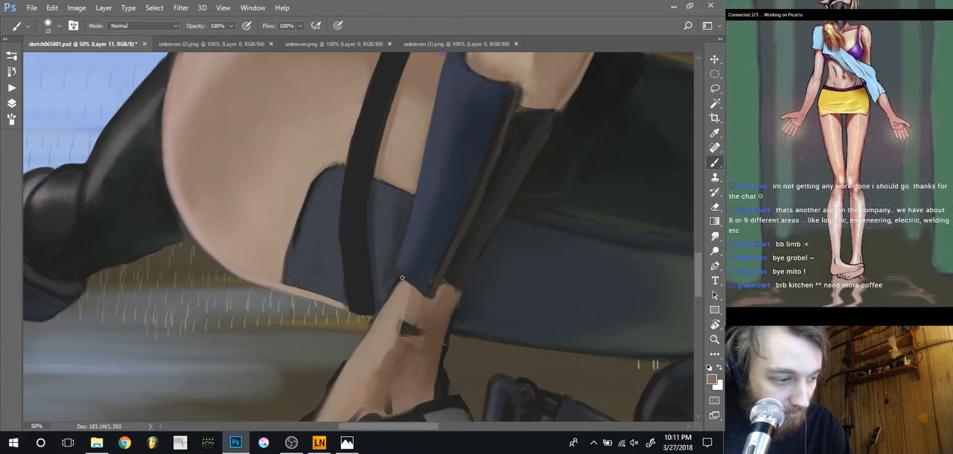
alt+click(409, 278)
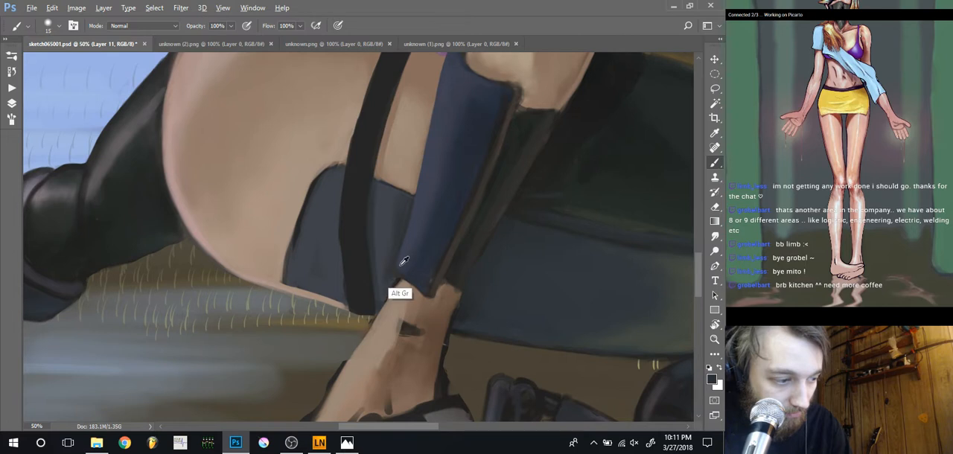
alt+click(398, 264)
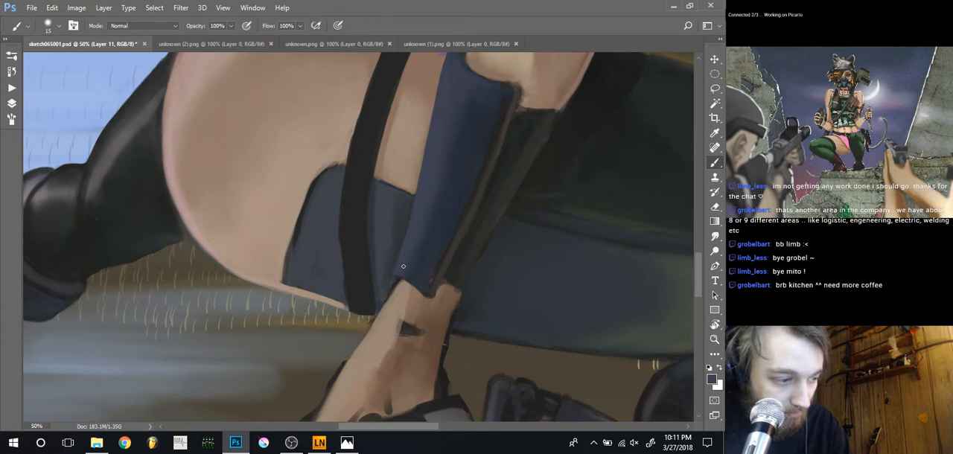
Clean up the guard's lower corner at the wrist with a sampled dark blue and the 15 px brush
key(r)
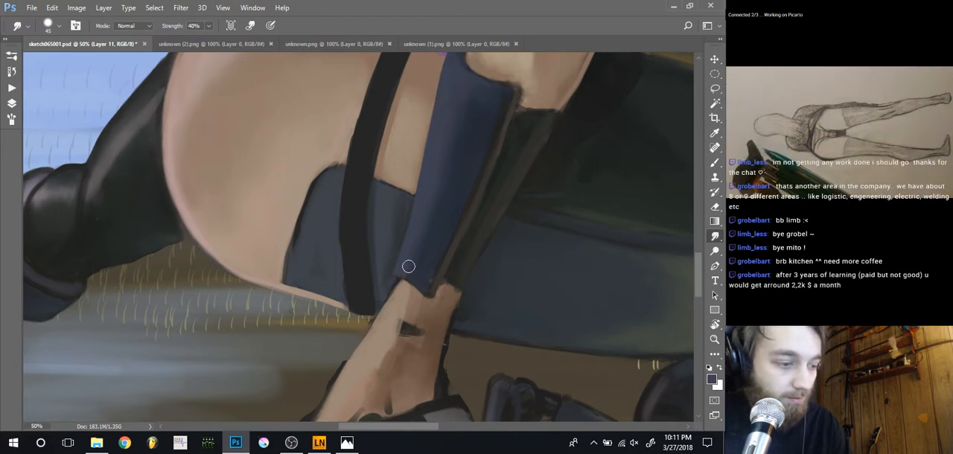
key(b)
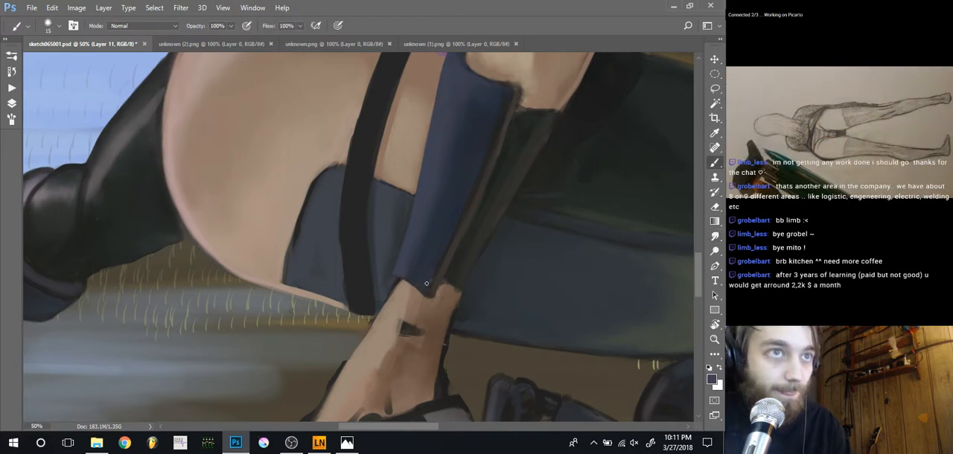
key(alt)
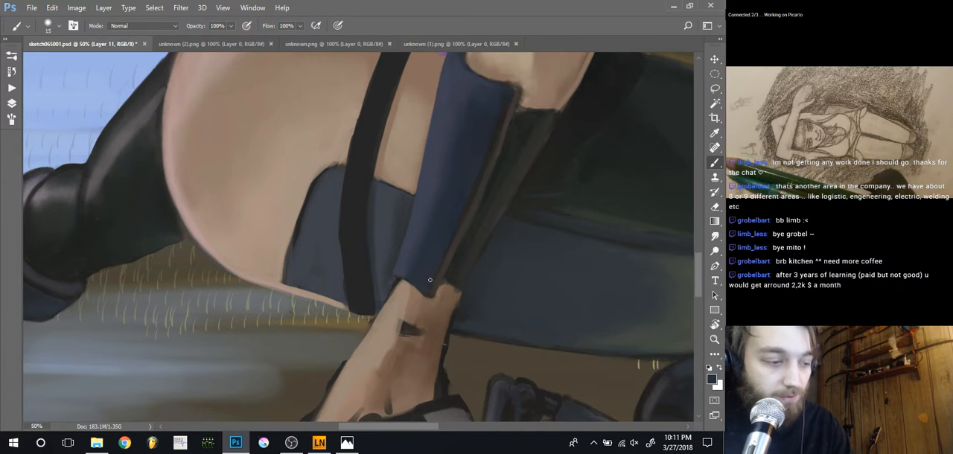
Refine the narrow dark brown trim along the guard's outer edge with a color sampled from it
scroll(436, 277, up, 2)
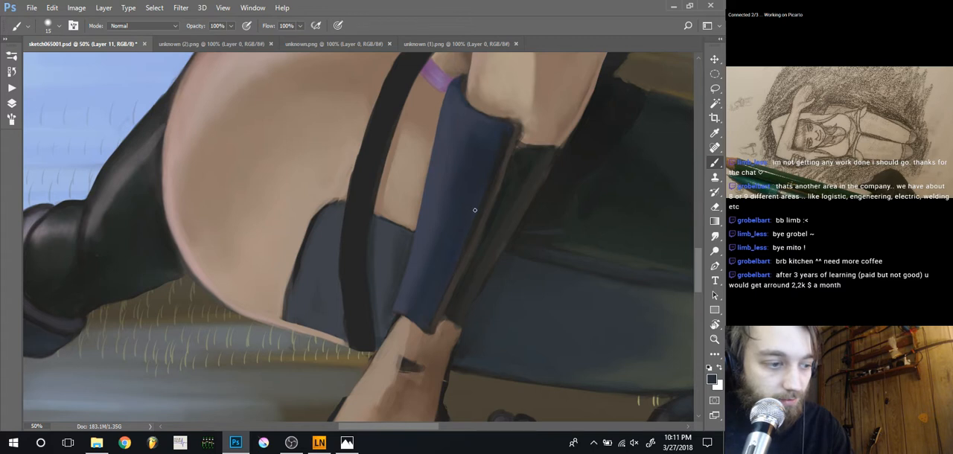
alt+click(506, 163)
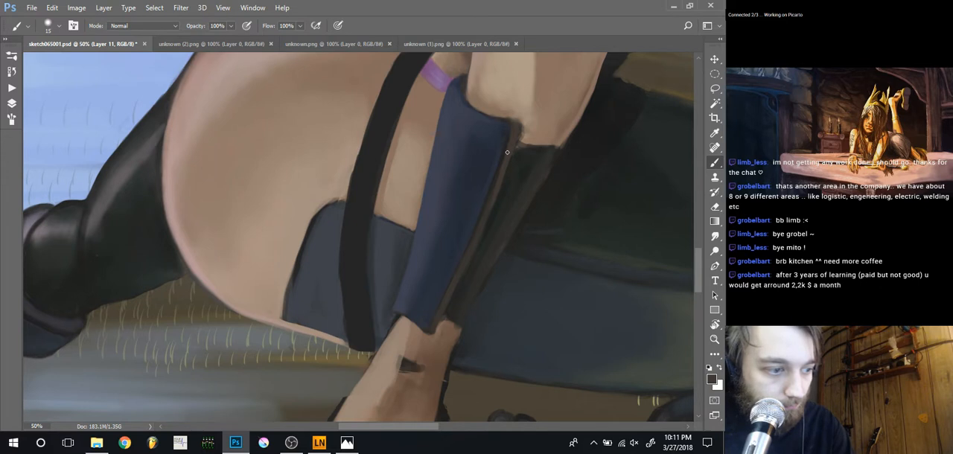
drag(523, 151, 489, 201)
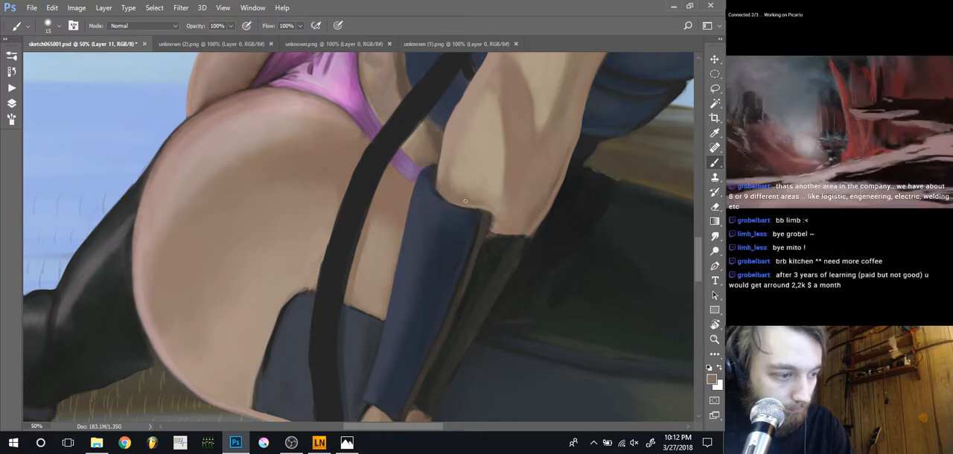
Paint the forearm skin along the guard's upper edge with sampled skin tones, enlarging the brush to 40 px
drag(454, 201, 491, 220)
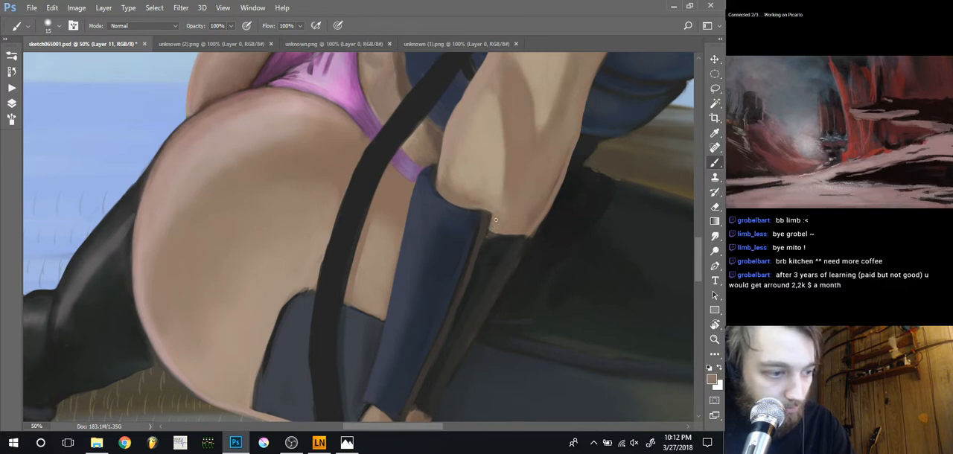
key(bracketright)
key(bracketright)
key(bracketright)
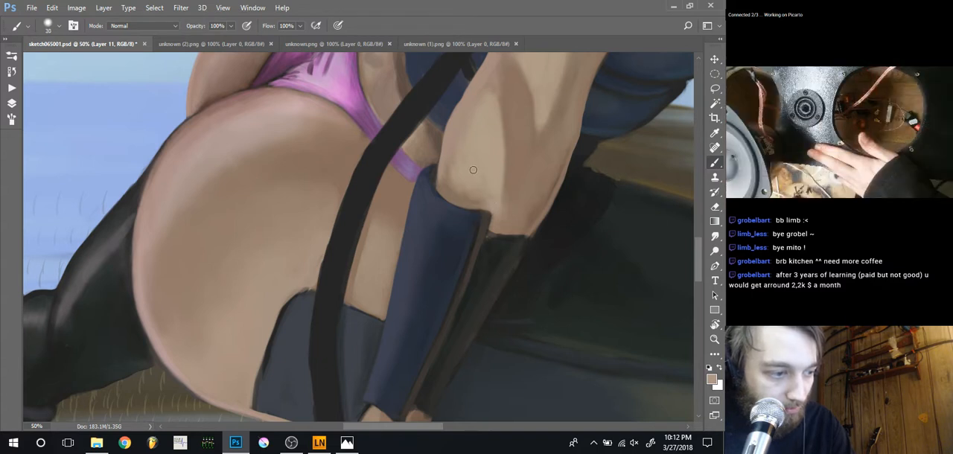
key(bracketright)
alt+click(472, 196)
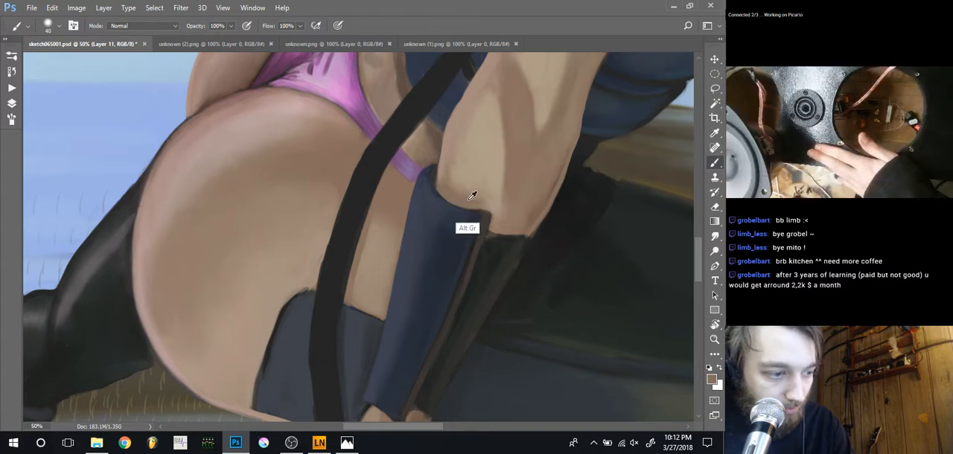
drag(488, 218, 486, 227)
Sharpen the guard's upper corner against the forearm with a 15 px brush, using sampled dark and skin tones
key(bracketleft)
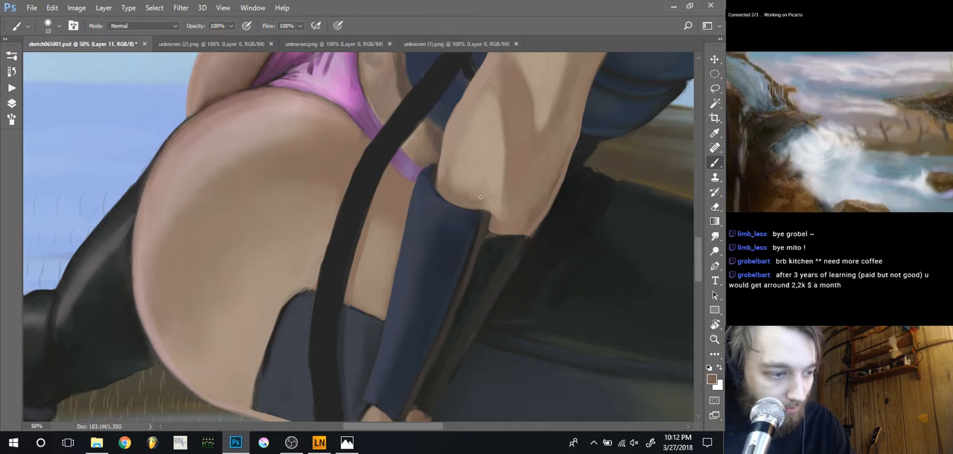
alt+click(483, 226)
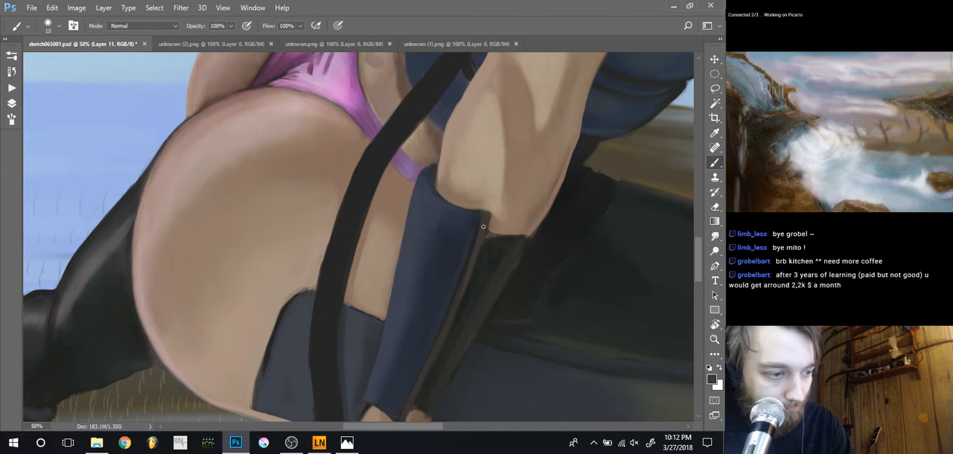
alt+click(493, 203)
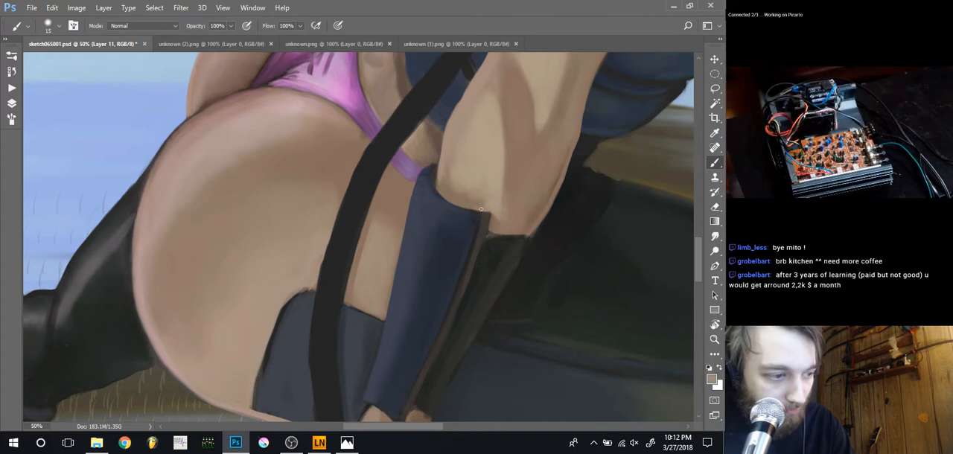
alt+click(460, 202)
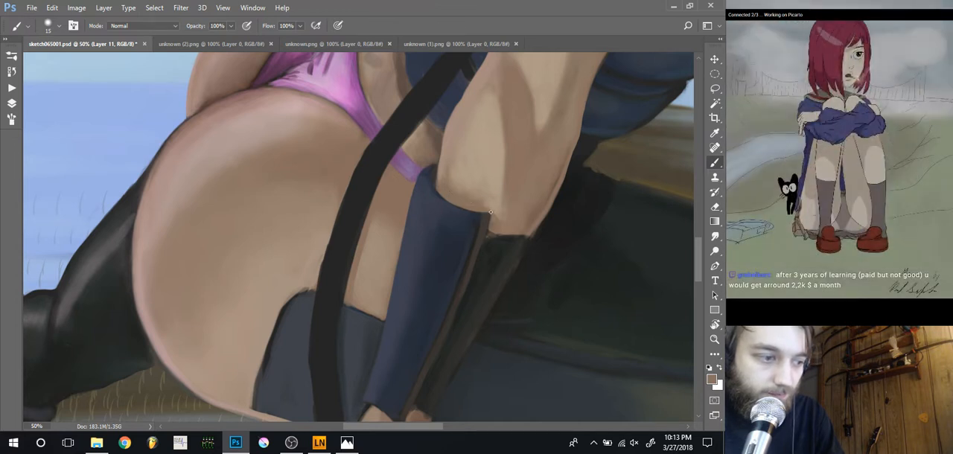
alt+click(498, 202)
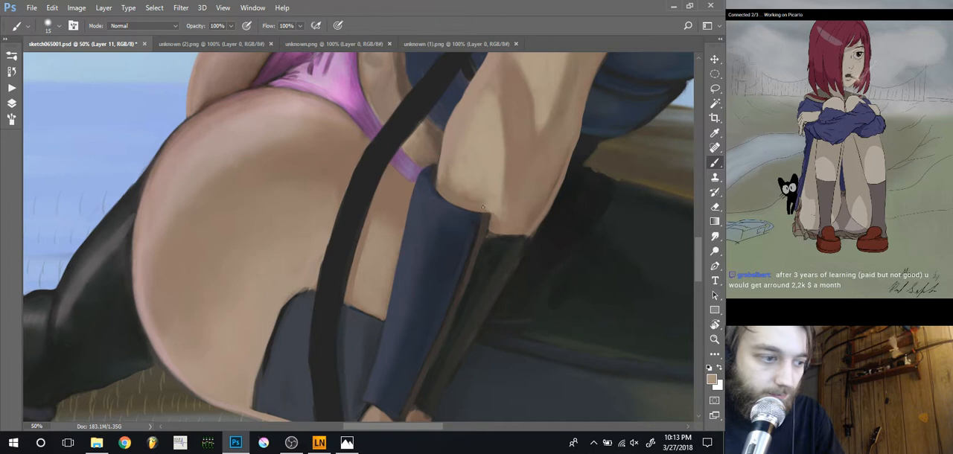
Refine the skin just above the guard's upper edge with a 30 px brush and a finer 10 px brush
key(bracketright)
key(bracketright)
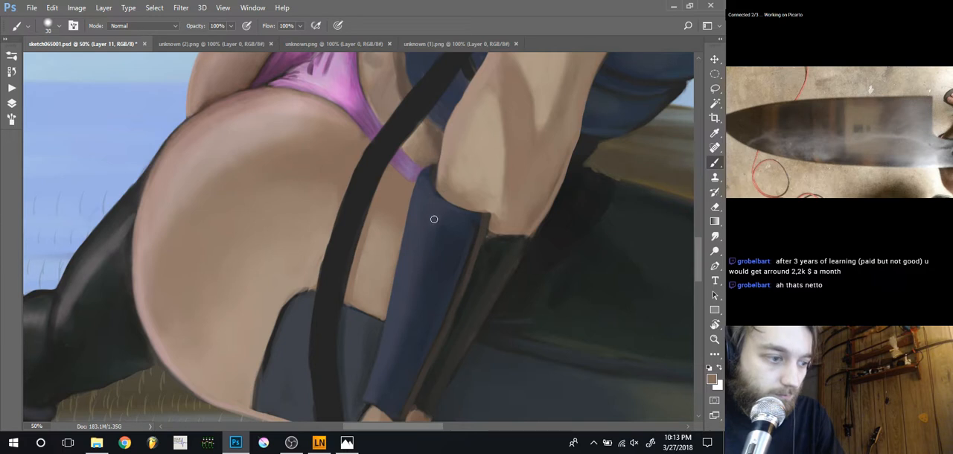
key(ctrl+minus)
key(ctrl+minus)
key(ctrl+plus)
key(ctrl+plus)
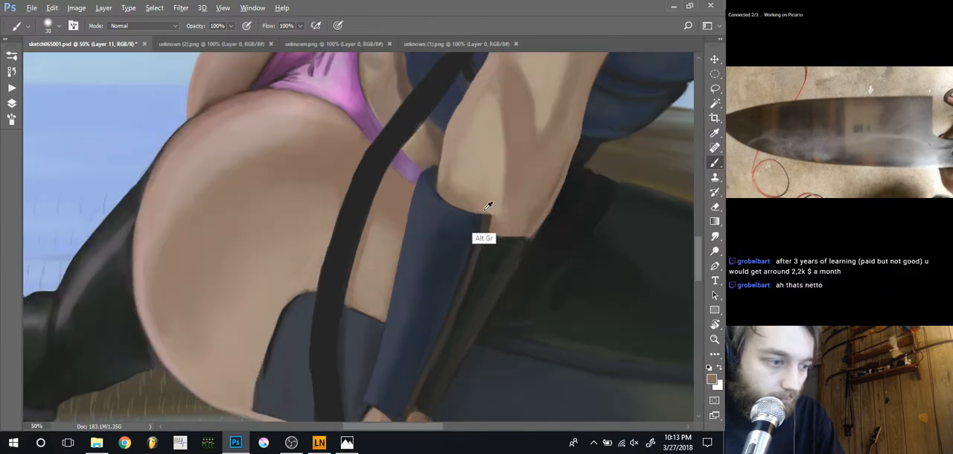
key(bracketleft)
key(bracketleft)
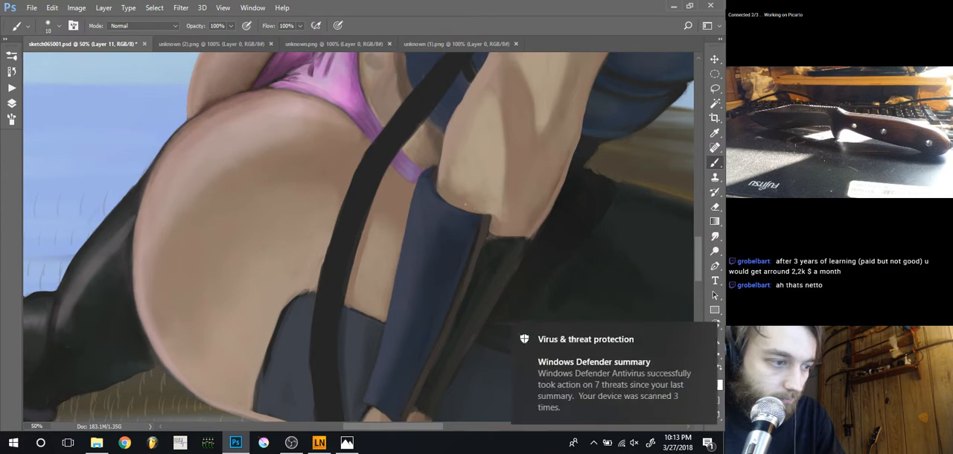
Softly shade the forearm skin above the guard at 10% brush opacity, enlarging the brush to 50 px
key(bracketright)
key(bracketright)
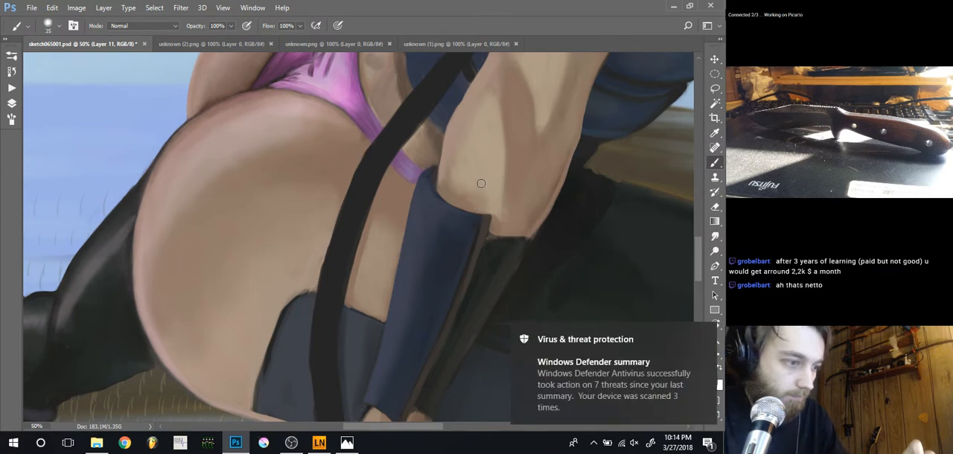
key(1)
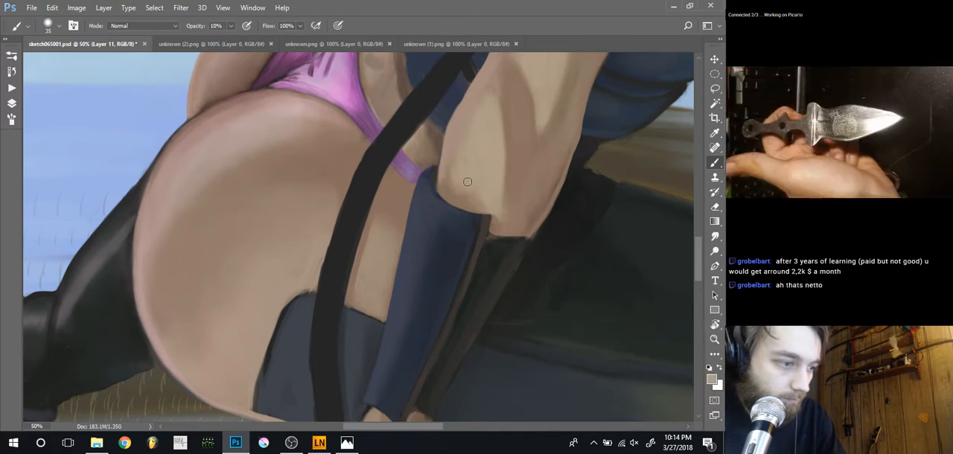
key(bracketright)
key(bracketright)
key(bracketright)
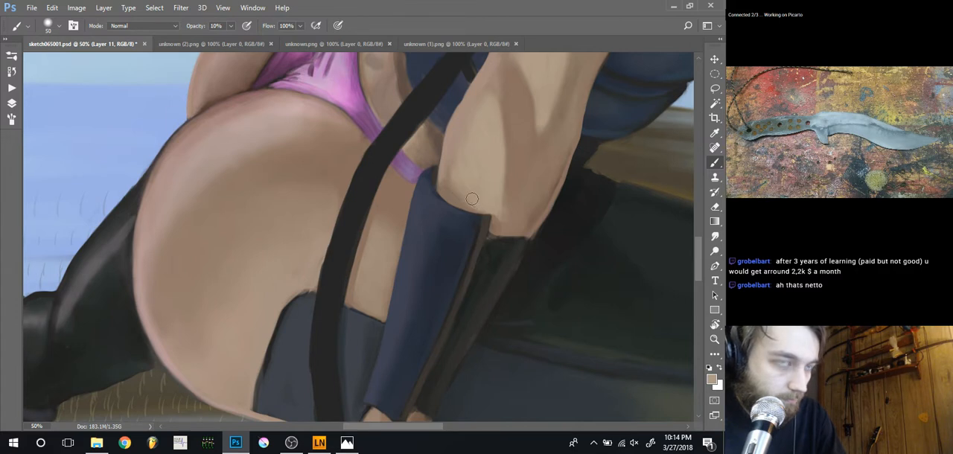
Sharpen the edge between the forearm skin and the guard's dark inner side with sampled tones, using a 10 px brush at 60% opacity
key(bracketleft)
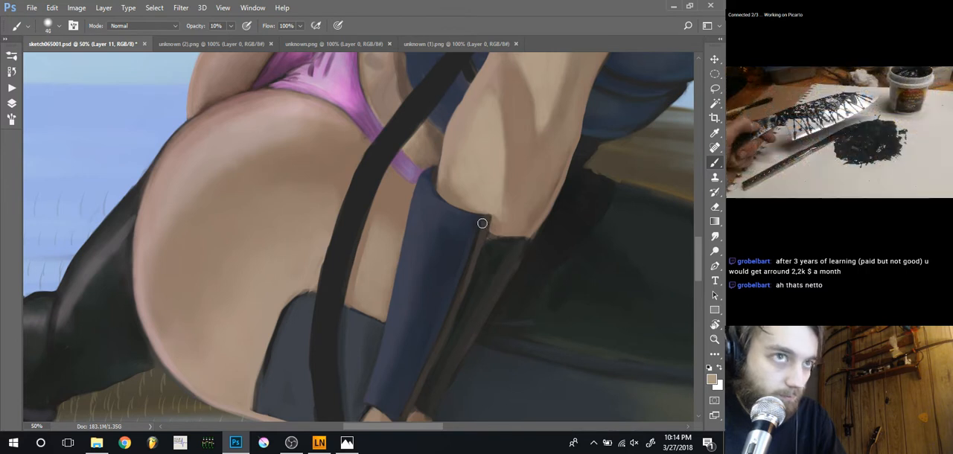
alt+click(495, 224)
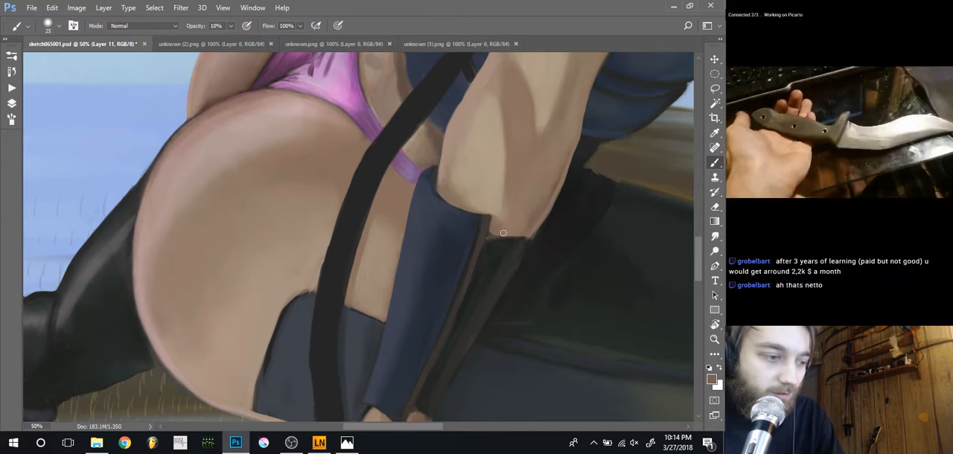
drag(439, 241, 419, 196)
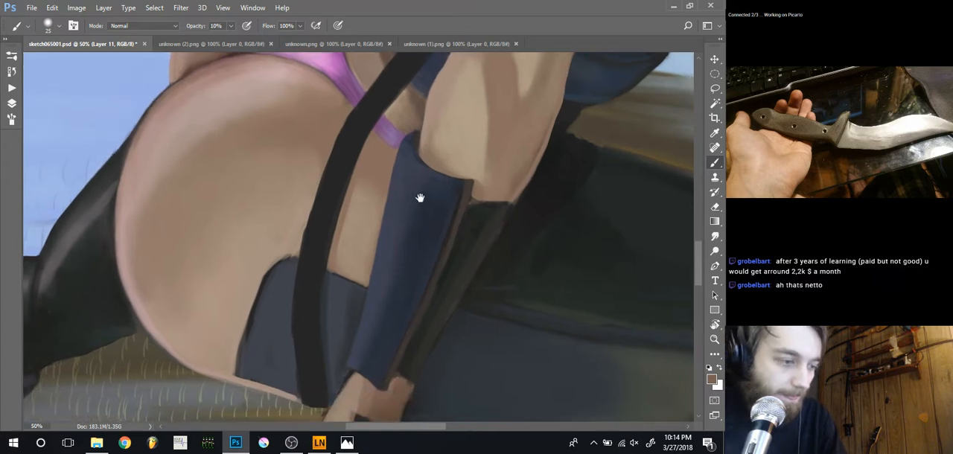
alt+click(472, 207)
key(6)
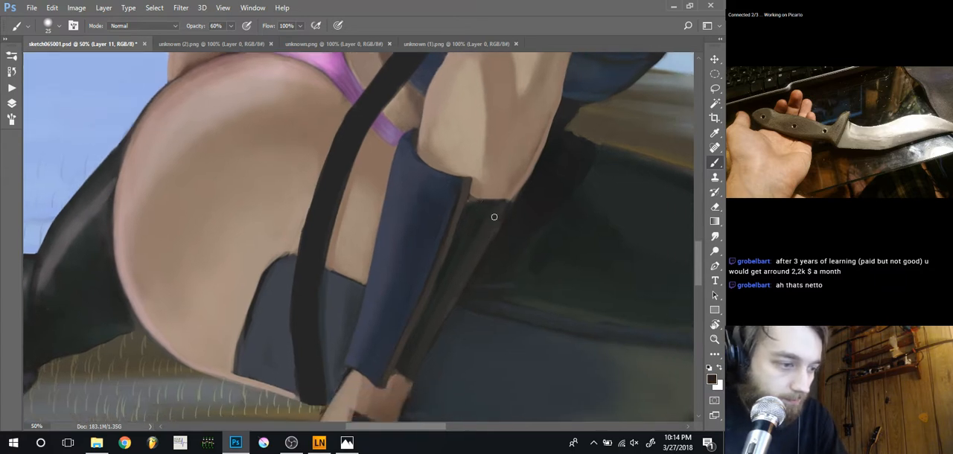
key(bracketleft)
key(bracketleft)
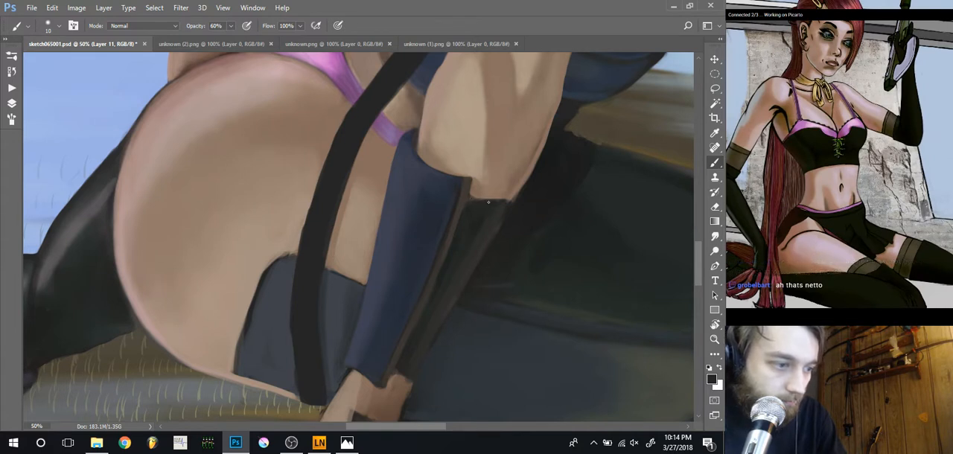
alt+click(497, 192)
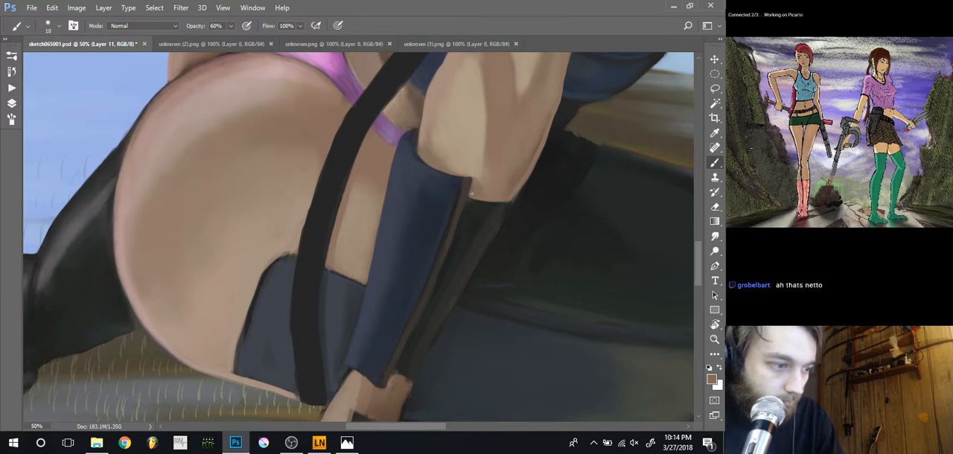
Paint over the dark mark on the wrist below the guard with a sampled brown skin tone and a 20 px brush
key(ctrl+minus)
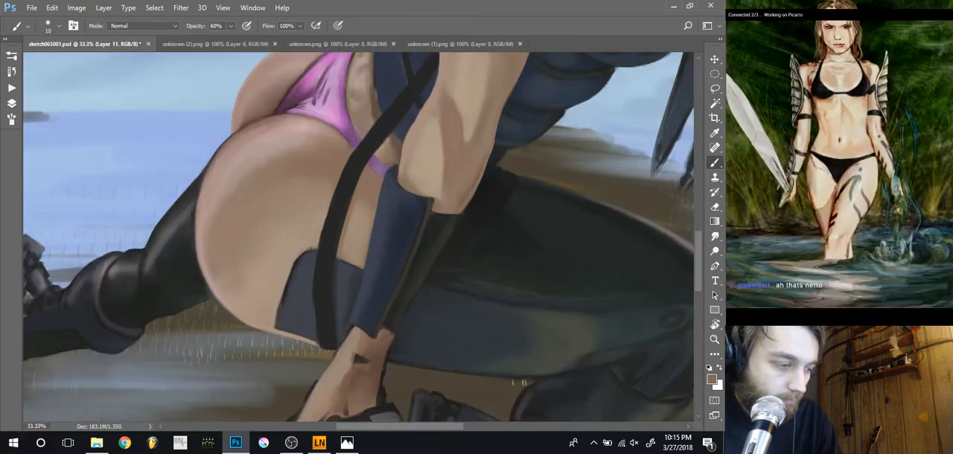
drag(364, 242, 345, 142)
drag(350, 196, 372, 157)
key(ctrl+plus)
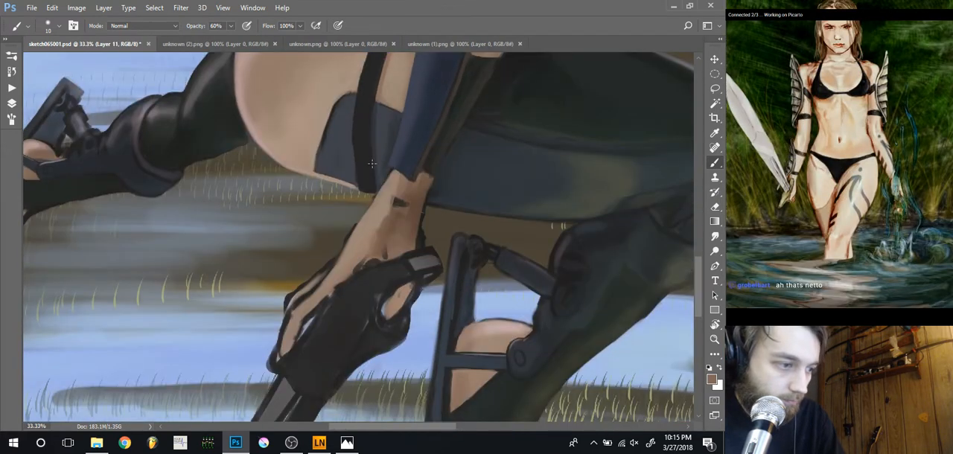
key(ctrl+plus)
alt+click(442, 192)
key(bracketright)
key(bracketright)
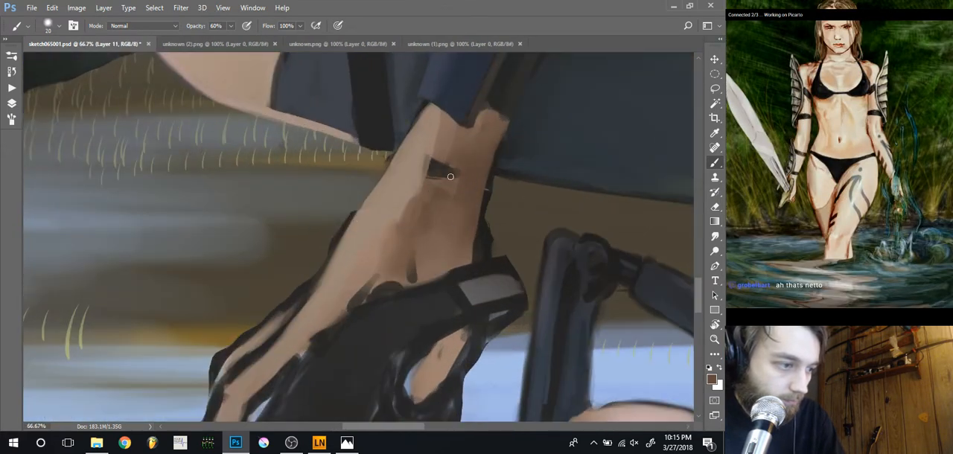
mouse_move(454, 171)
mouse_down()
mouse_move(432, 172)
mouse_move(436, 164)
mouse_move(453, 179)
mouse_up()
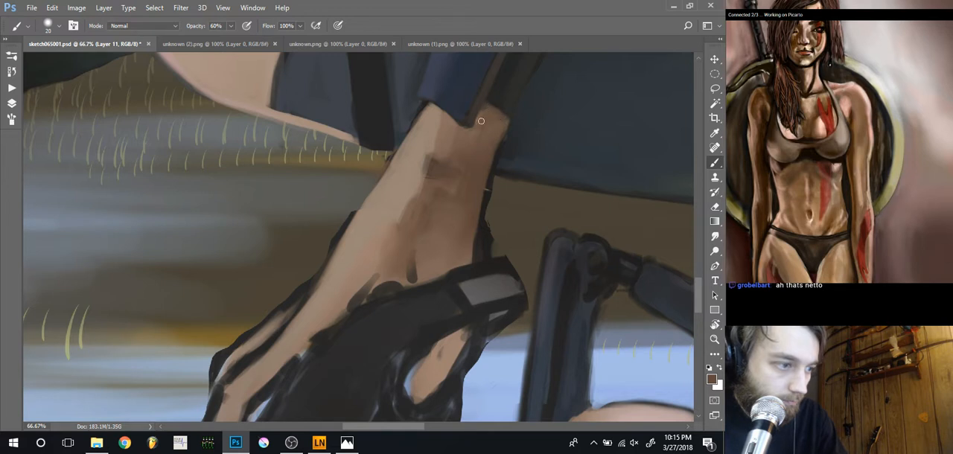
Blend the lighter skin down the wrist toward the hand with a 45 px brush and a sampled skin tone
alt+click(437, 117)
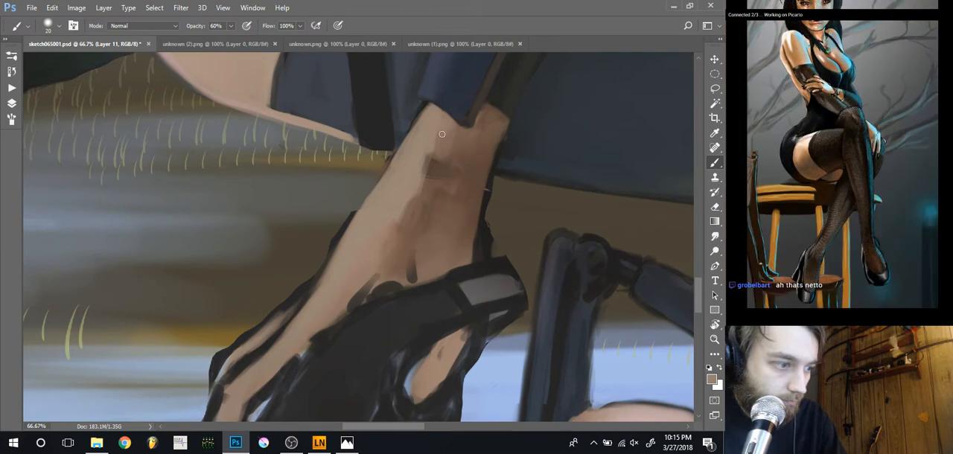
key(bracketright)
key(bracketright)
key(bracketright)
key(bracketright)
key(bracketright)
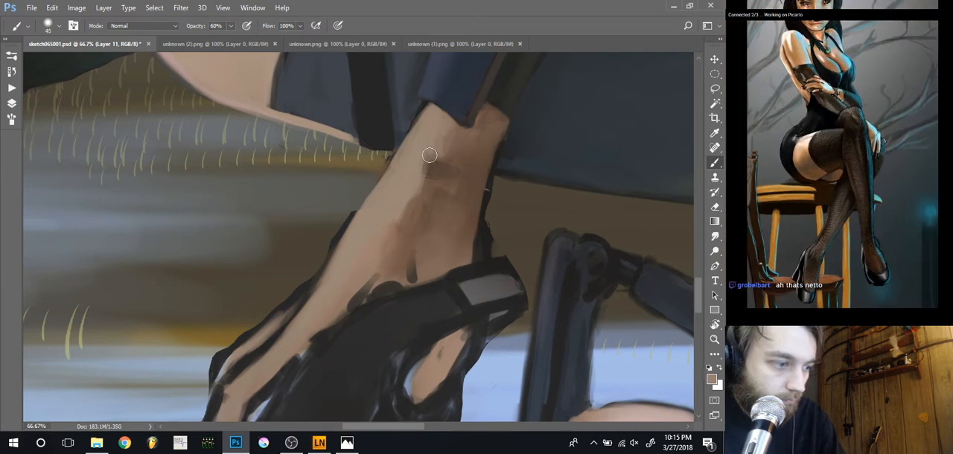
drag(429, 155, 378, 263)
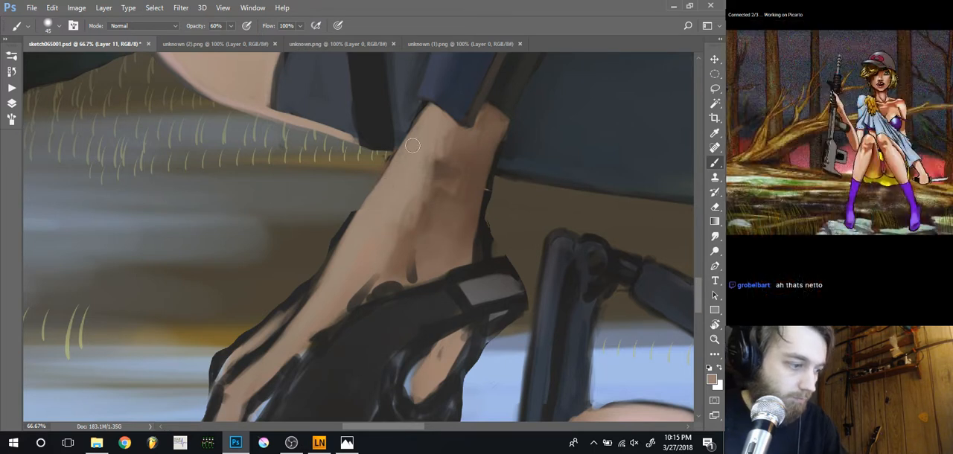
Touch up the finger skin around the knuckle of the gun hand with a sampled tone and a 20 px brush
drag(227, 293, 355, 176)
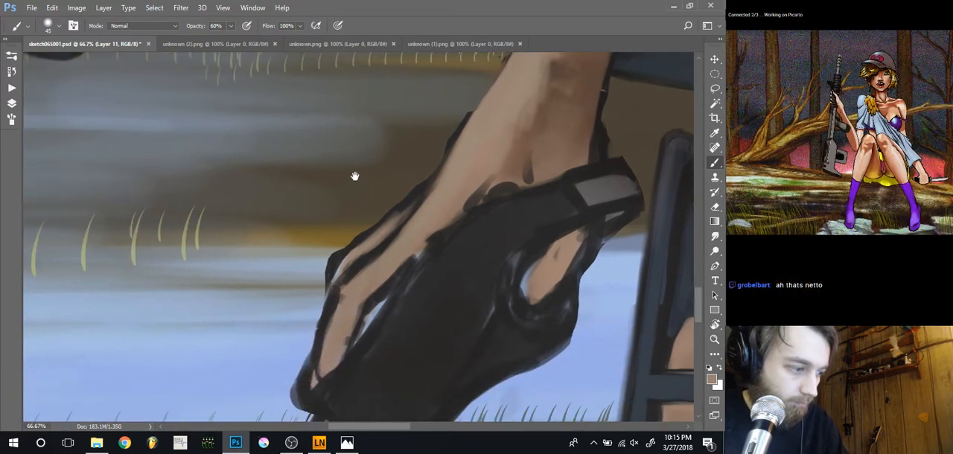
alt+click(353, 256)
key([)
key([)
key([)
key([)
key([)
mouse_move(340, 266)
mouse_down()
mouse_move(356, 251)
mouse_move(334, 283)
mouse_move(340, 270)
mouse_up()
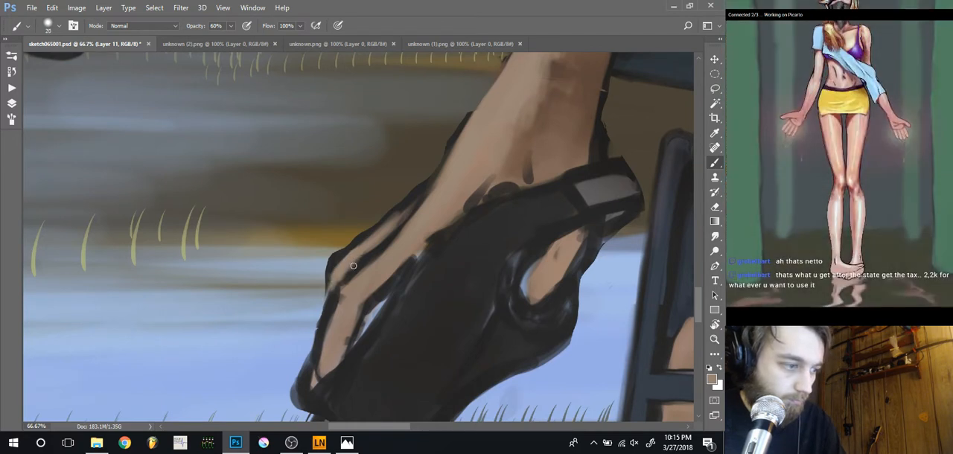
Examine the gun hand and legs in the lower part of the painting from a distance and up close
key(ctrl+minus)
key(ctrl+minus)
key(ctrl+minus)
key(ctrl+minus)
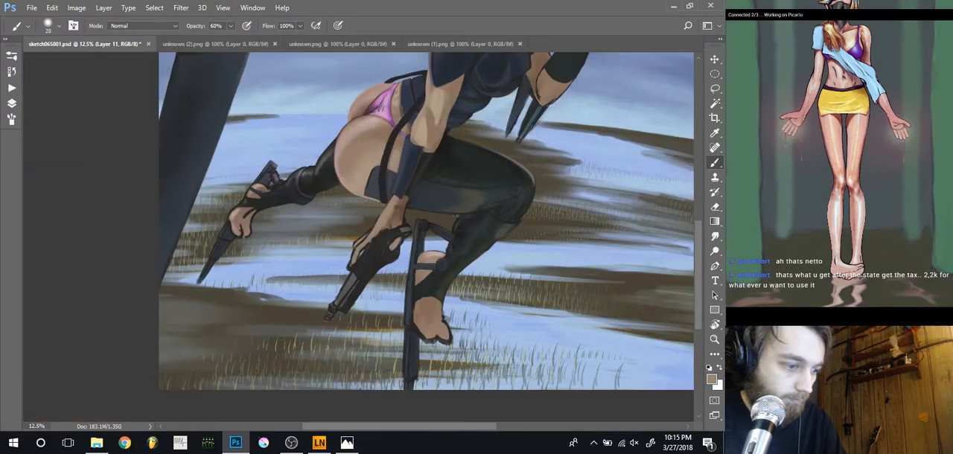
mouse_move(334, 217)
mouse_down()
mouse_move(335, 276)
mouse_move(328, 271)
mouse_move(359, 204)
mouse_up()
drag(353, 257, 326, 236)
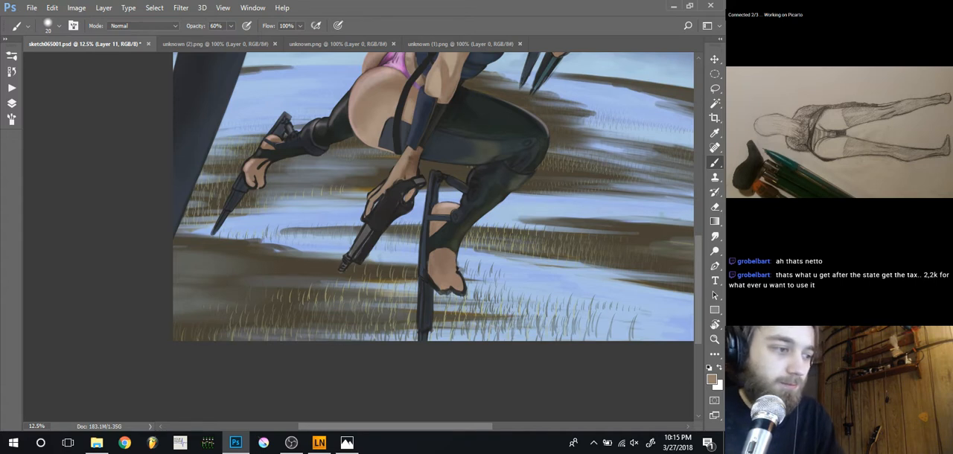
key(ctrl+plus)
key(ctrl+plus)
key(ctrl+plus)
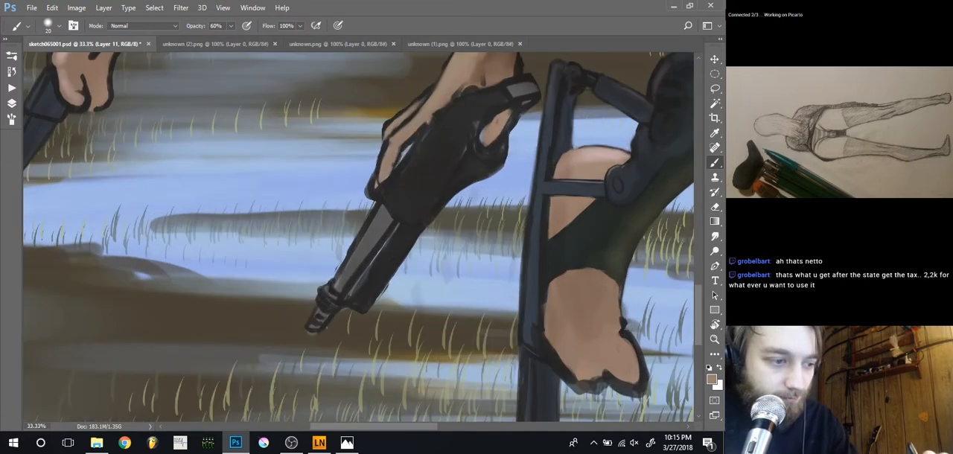
drag(431, 108, 520, 199)
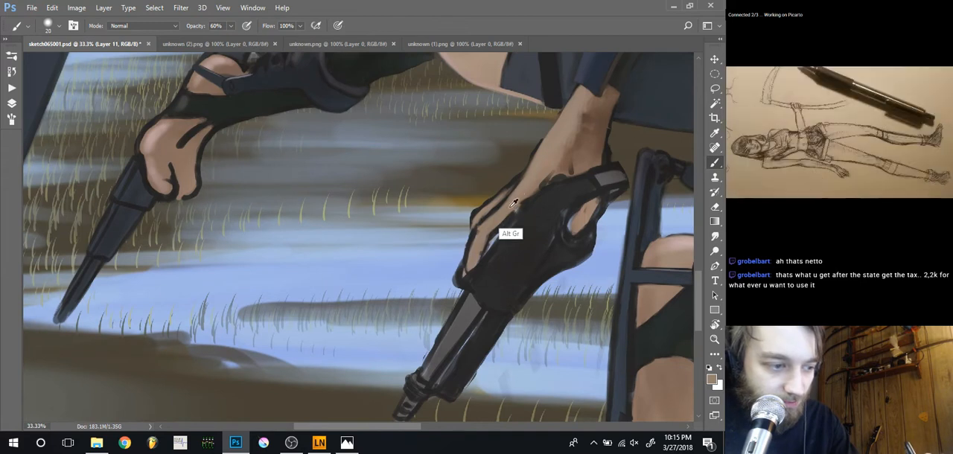
Paint the skin from the back of the hand down the finger with a 40 px brush, refining the fingertip at 25 px
key(bracketright)
key(bracketright)
key(bracketright)
key(bracketright)
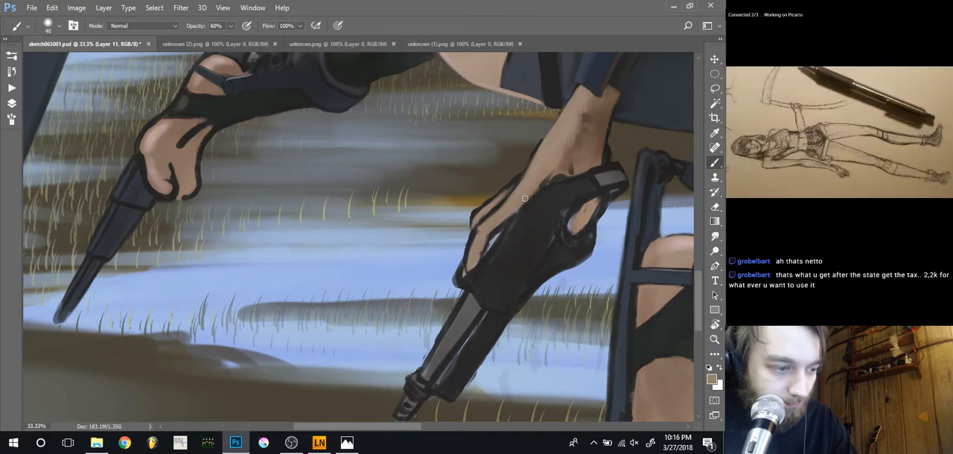
drag(512, 215, 492, 230)
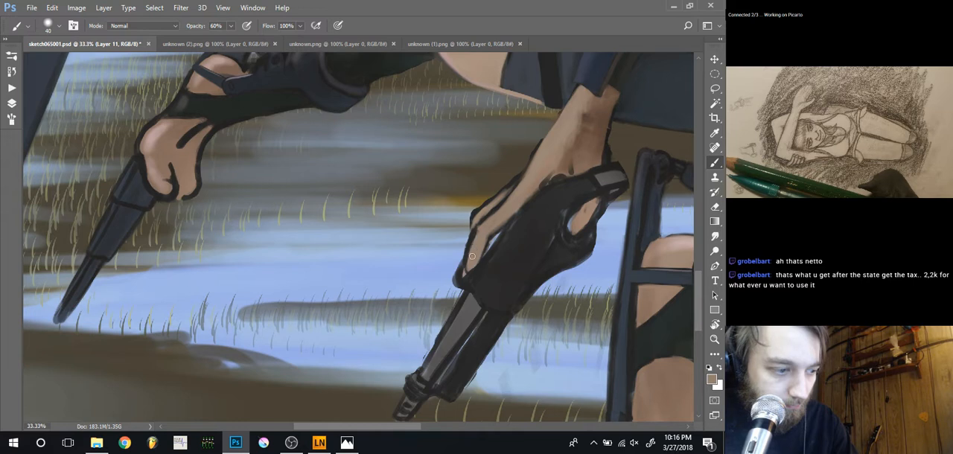
key(bracketleft)
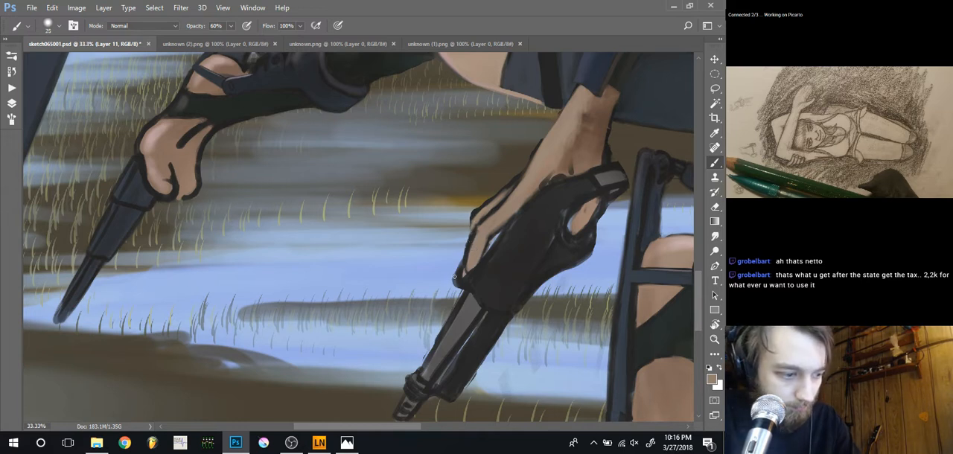
Erase the thick dark outline around the fingertip and outer edge of the gun hand with a 25 px eraser
key(e)
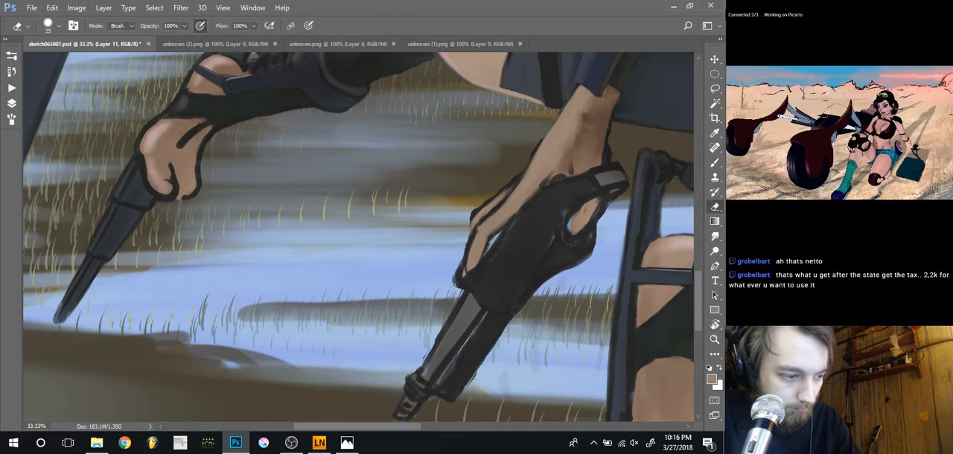
mouse_move(454, 285)
mouse_down()
mouse_move(462, 260)
mouse_move(461, 286)
mouse_up()
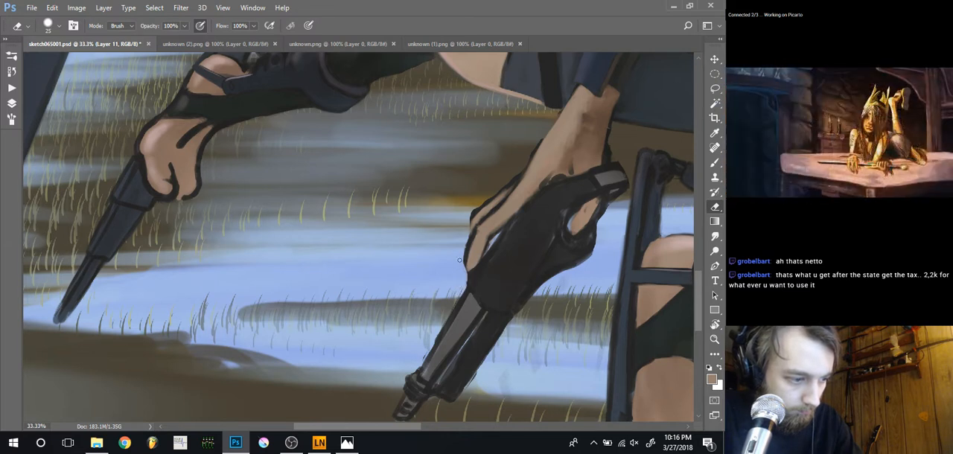
mouse_move(463, 246)
mouse_down()
mouse_move(463, 262)
mouse_move(466, 245)
mouse_up()
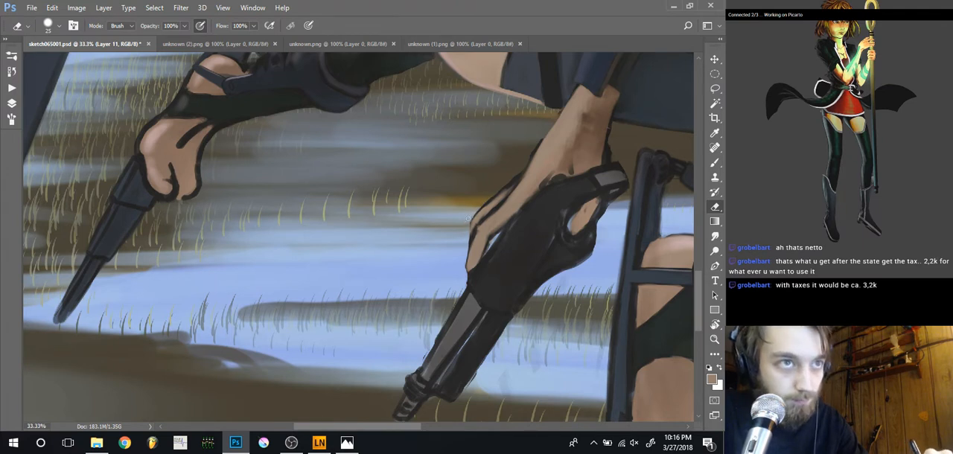
drag(481, 202, 466, 227)
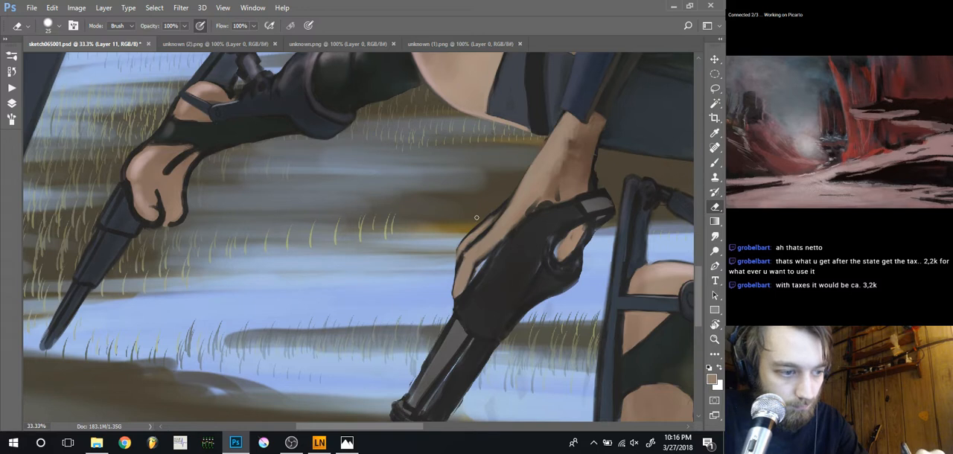
drag(522, 201, 465, 240)
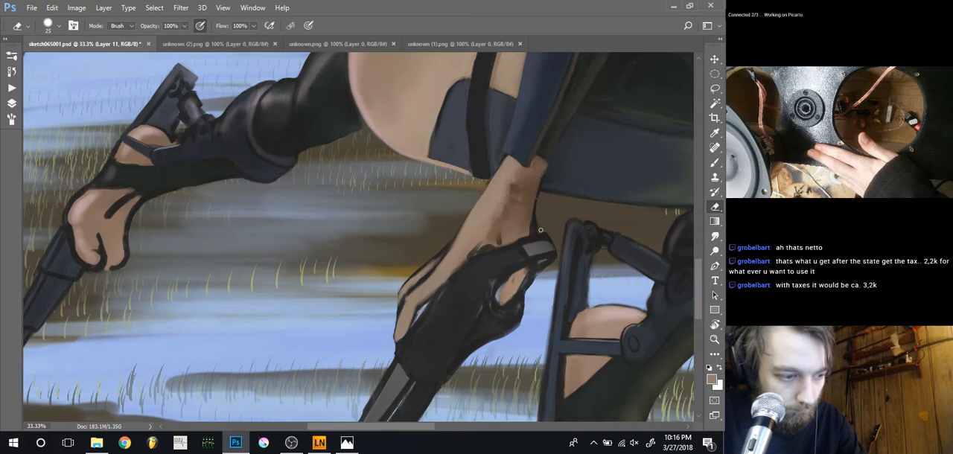
Refine the glove's grey plate and the skin along the glove and fingertip with a 25 px brush and sampled colours
key(b)
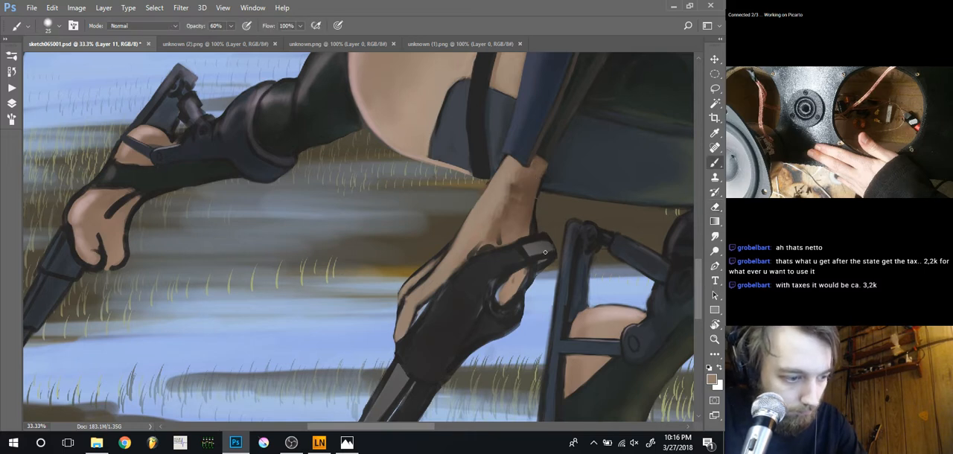
alt+click(545, 247)
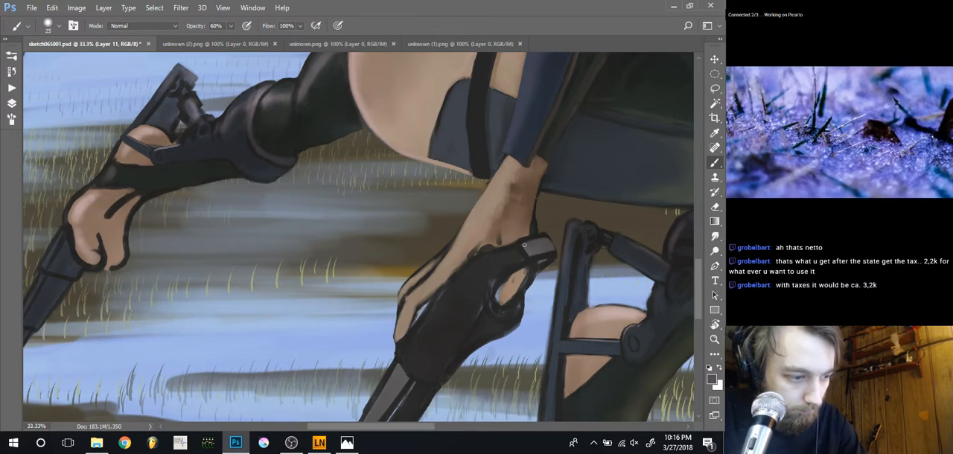
alt+click(515, 232)
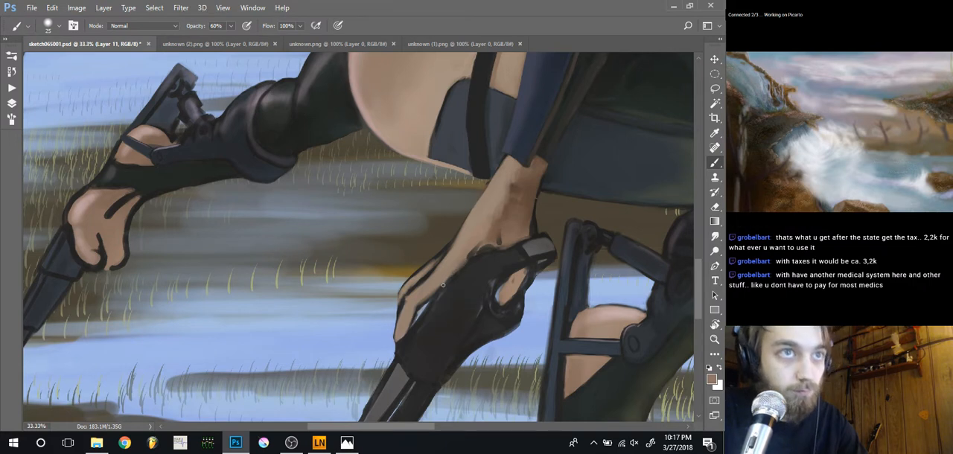
alt+click(466, 275)
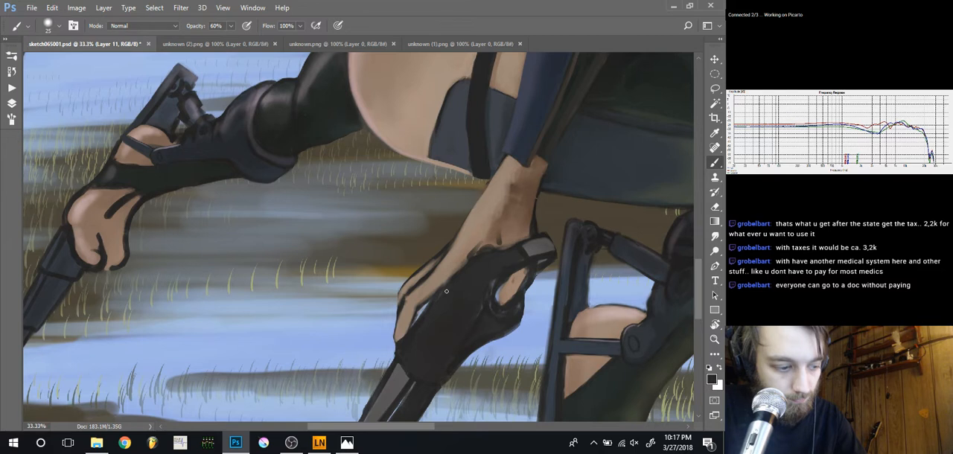
alt+click(405, 335)
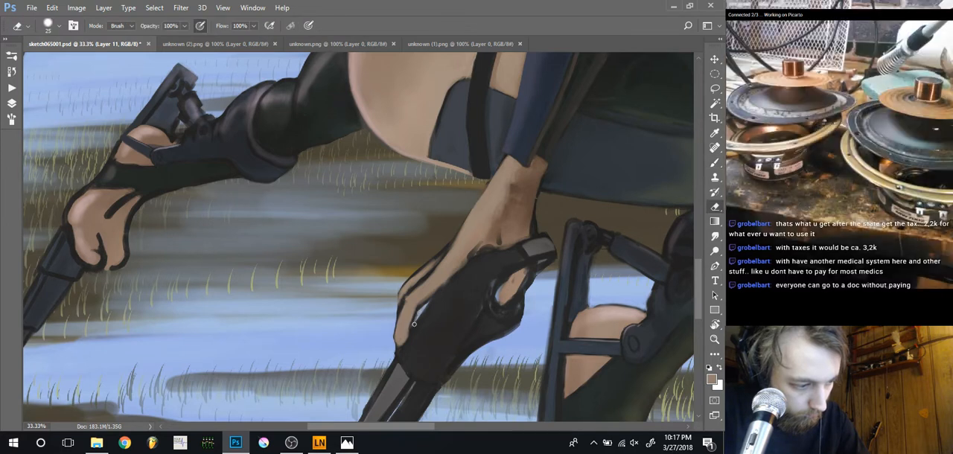
Clean the gaps beside the finger and gun barrel with a 25 px eraser, and repaint the barrel in sampled grey
key(e)
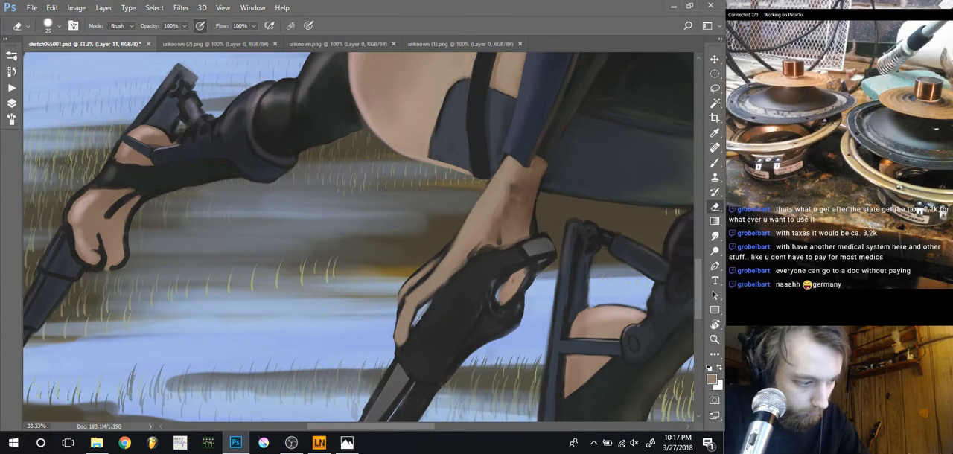
drag(372, 362, 382, 238)
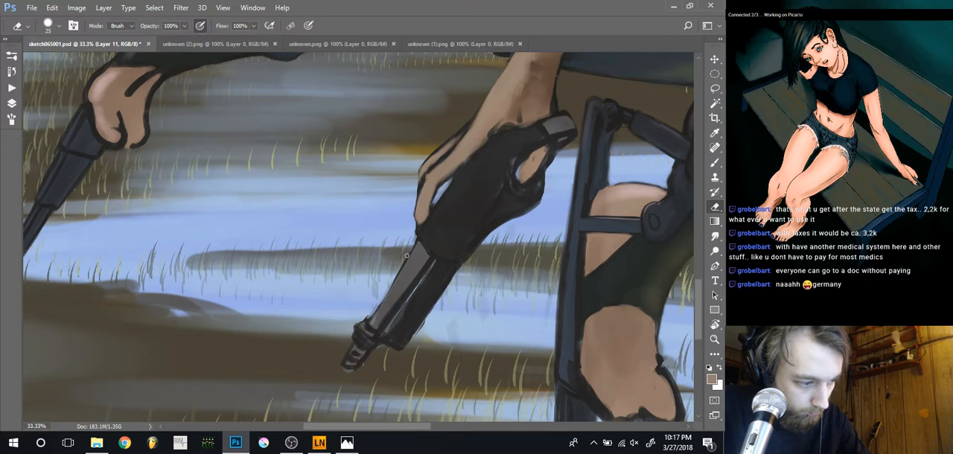
mouse_move(429, 269)
mouse_down()
mouse_move(383, 330)
mouse_move(410, 280)
mouse_up()
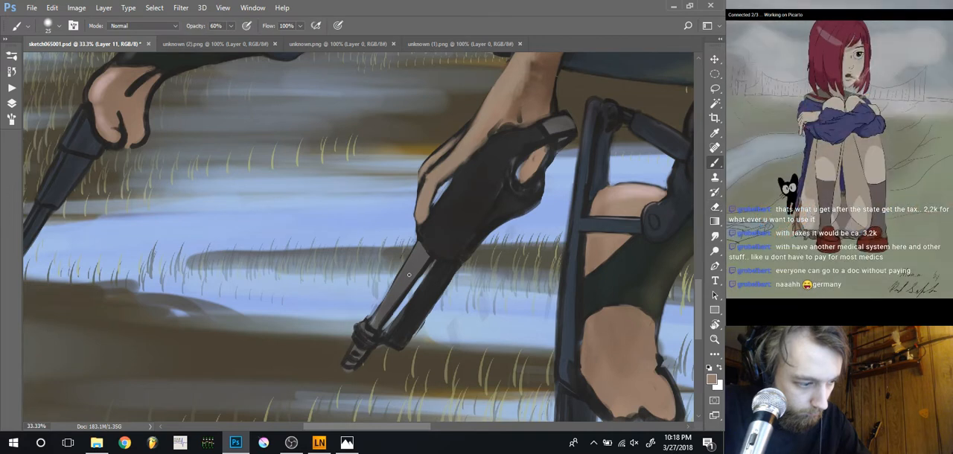
key(b)
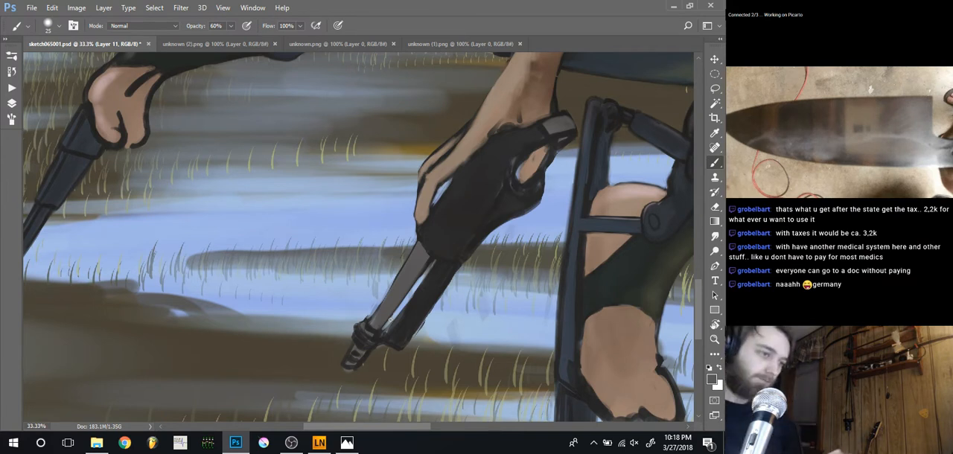
scroll(390, 320, down, 5)
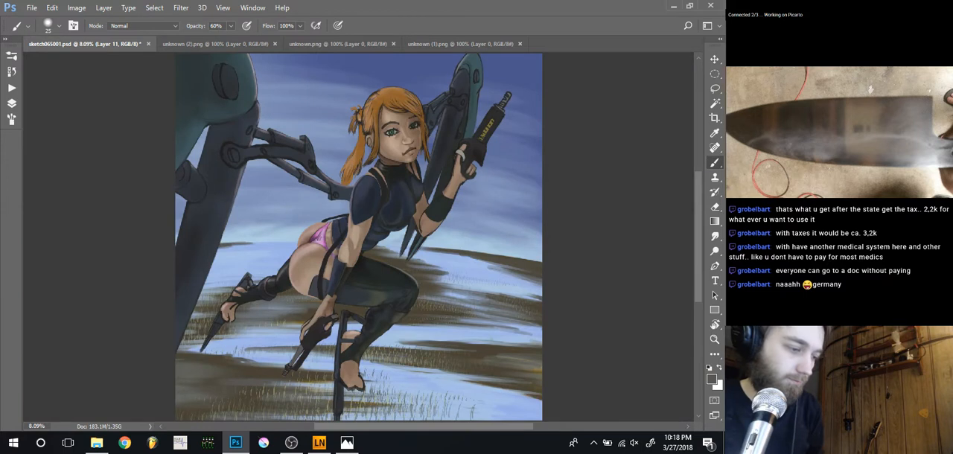